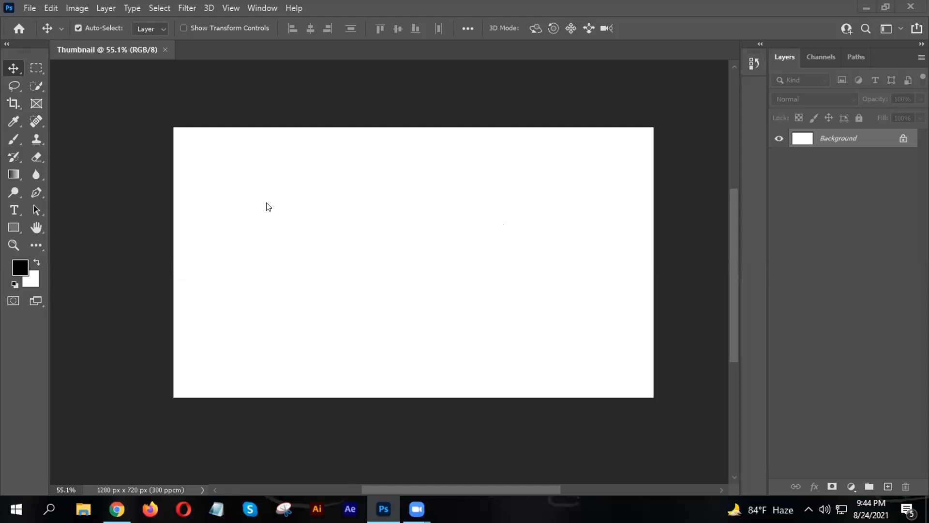
- Open a new private Firefox window from the browser menu
scroll(474, 211, down, 2)
scroll(381, 184, up, 2)
scroll(382, 274, down, 2)
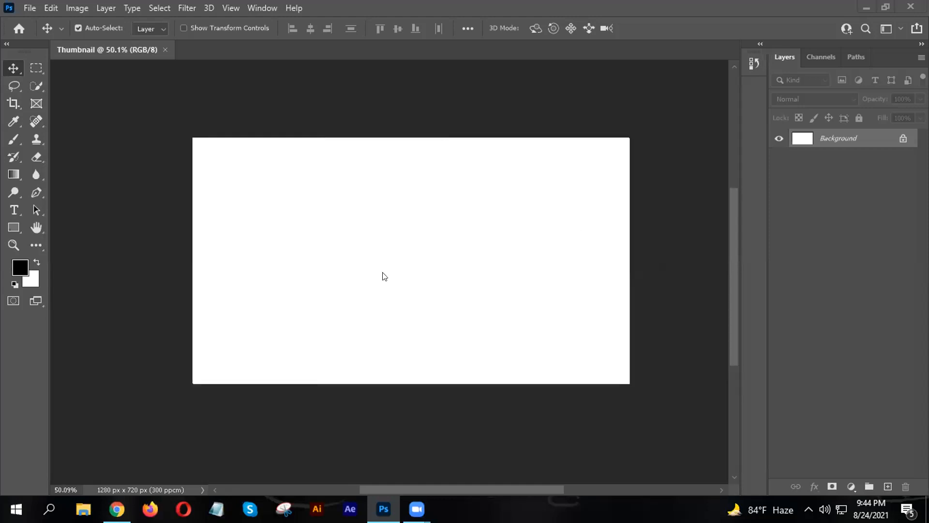
scroll(399, 312, up, 2)
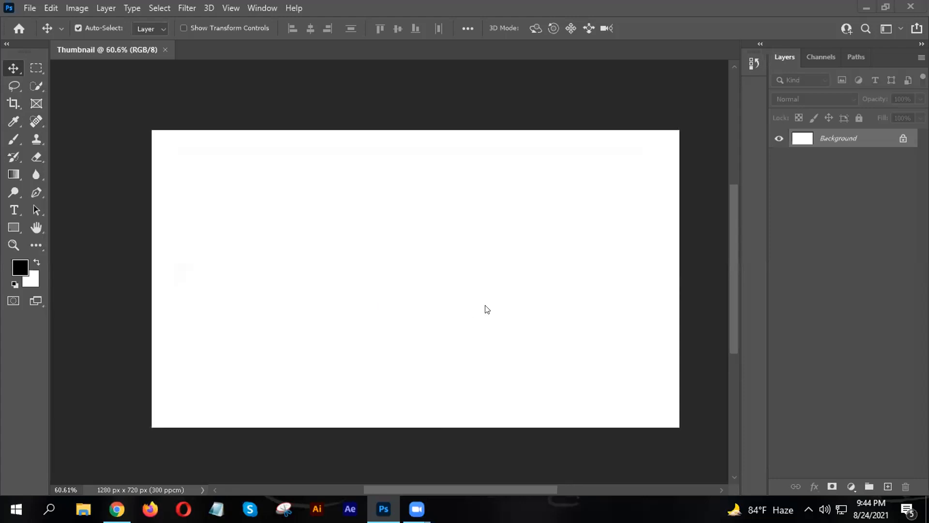
scroll(387, 308, down, 1)
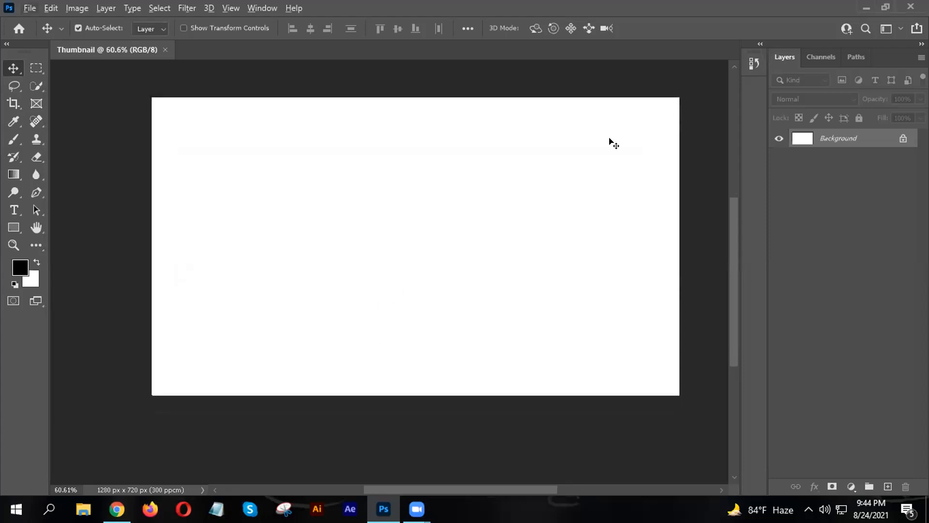
scroll(527, 193, down, 1)
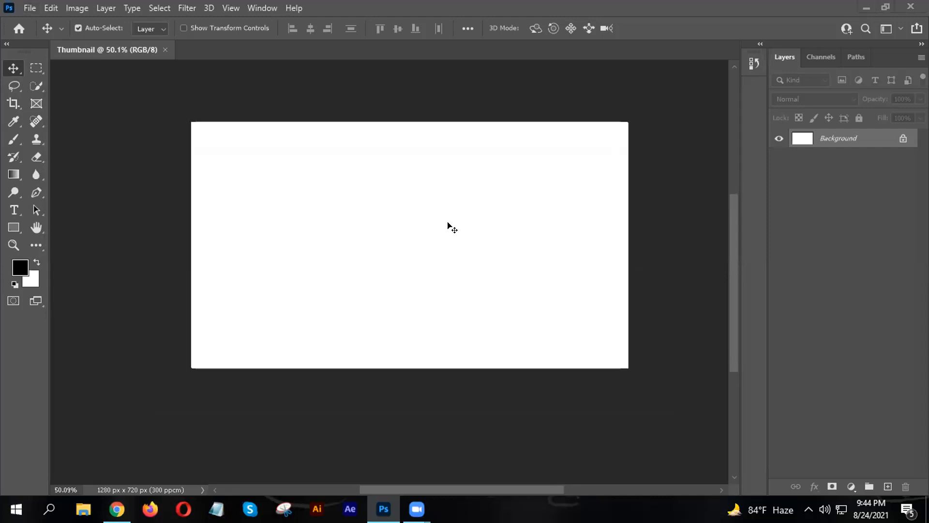
scroll(601, 146, up, 1)
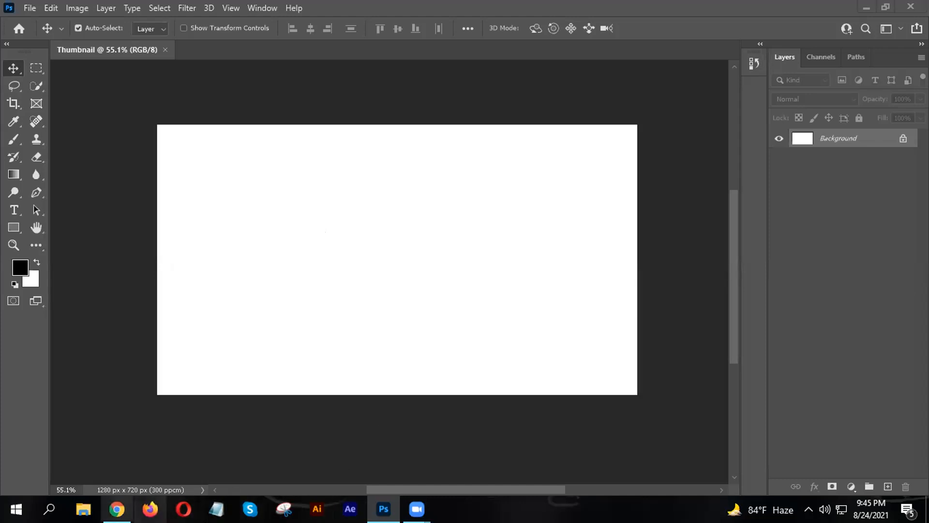
click(150, 509)
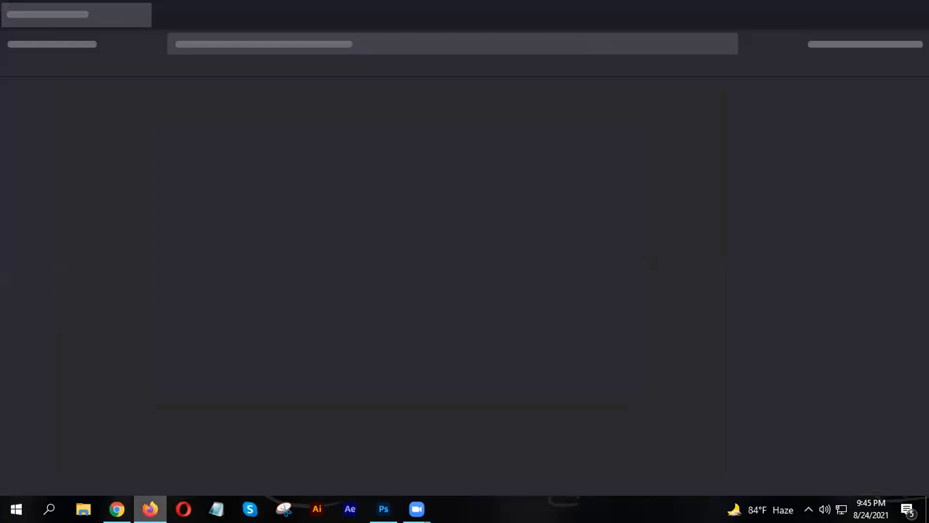
click(913, 43)
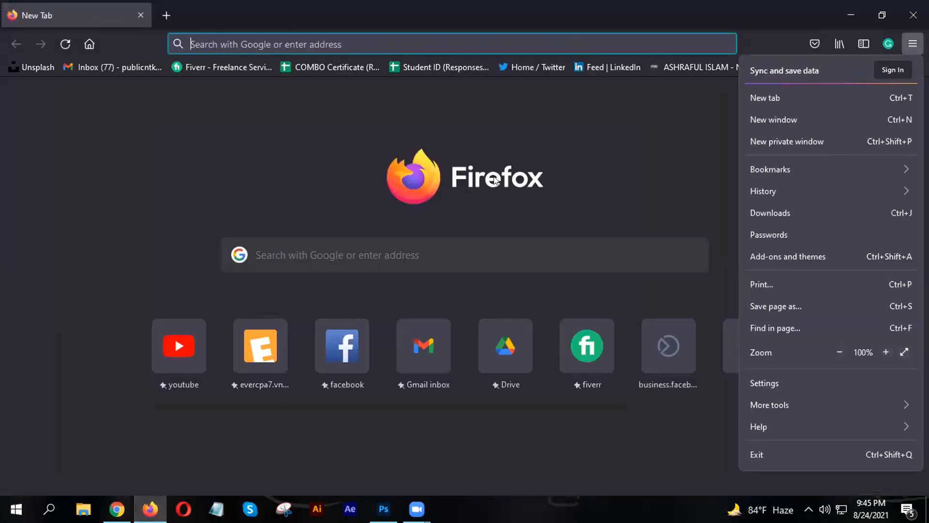
click(778, 142)
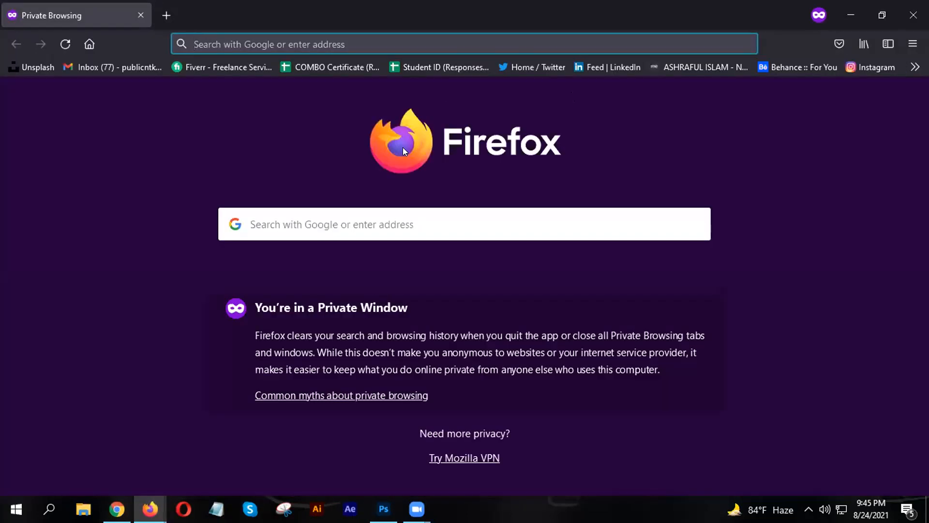
- Load youtube.com in the private window and start a new Snipping Tool capture
click(363, 224)
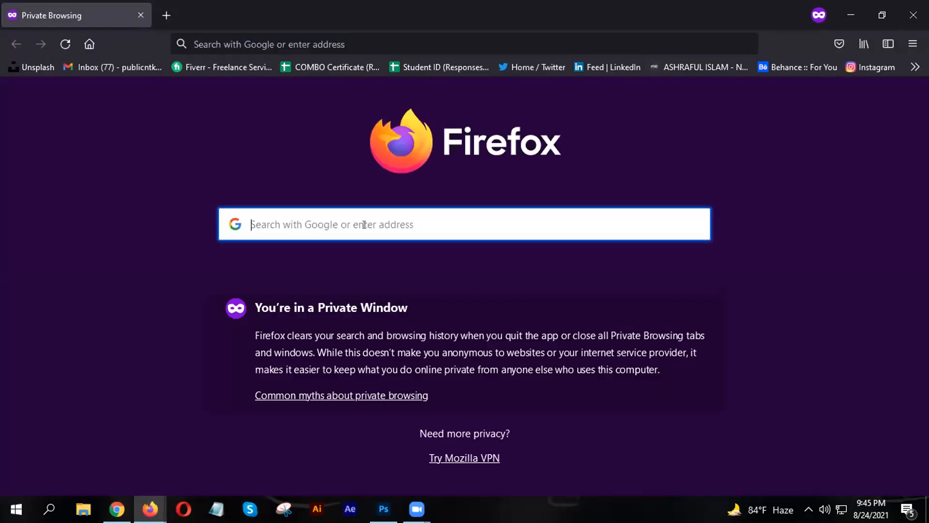
text(m)
key(BackSpace)
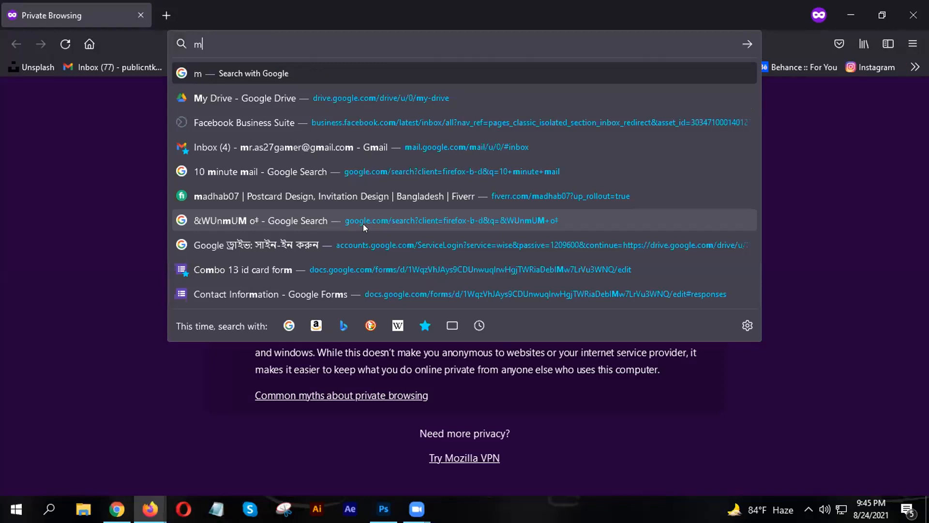
key(BackSpace)
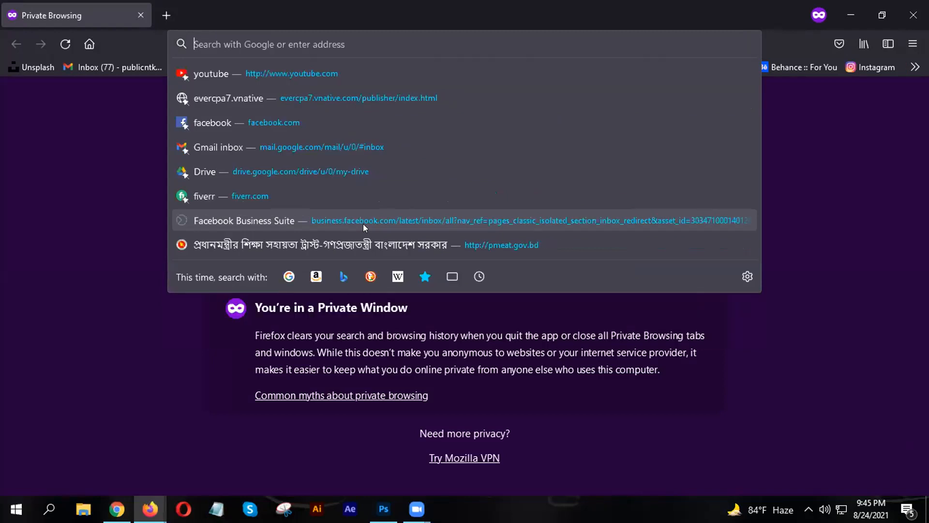
text(yout)
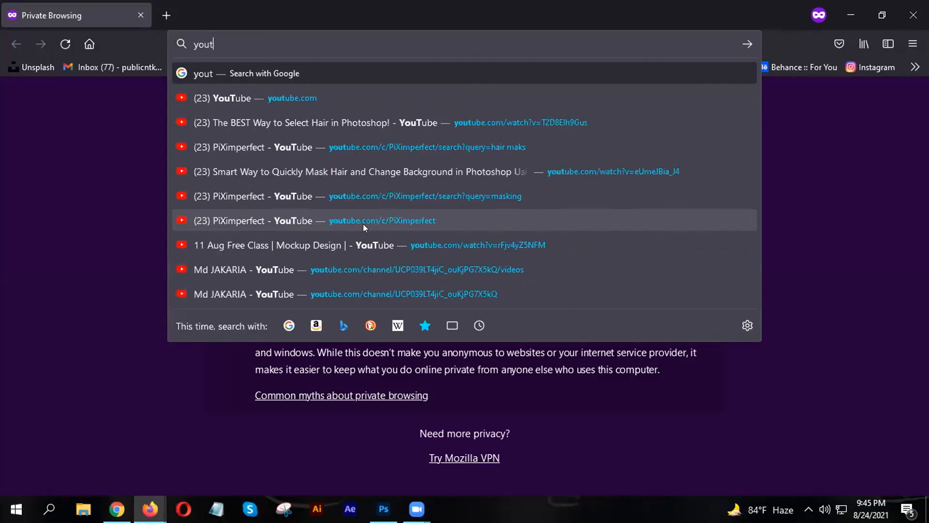
click(246, 100)
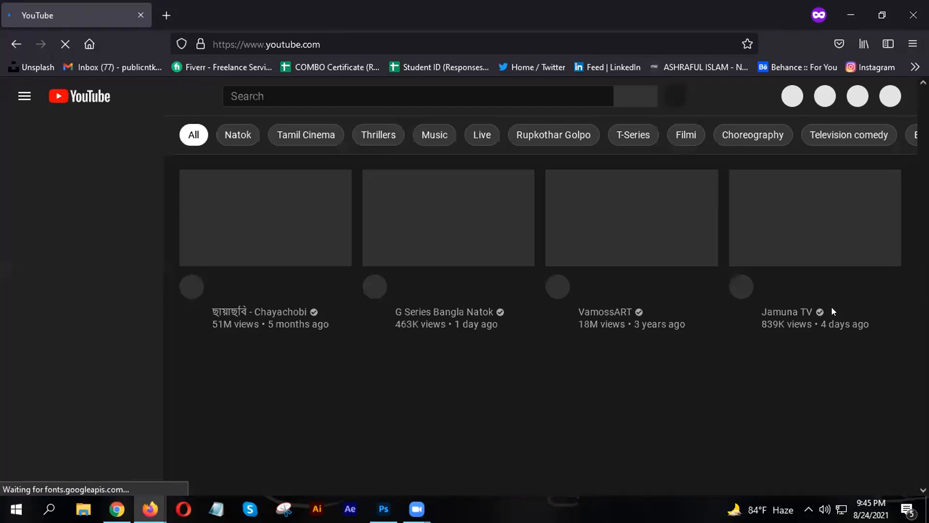
scroll(375, 267, down, 5)
scroll(531, 245, up, 4)
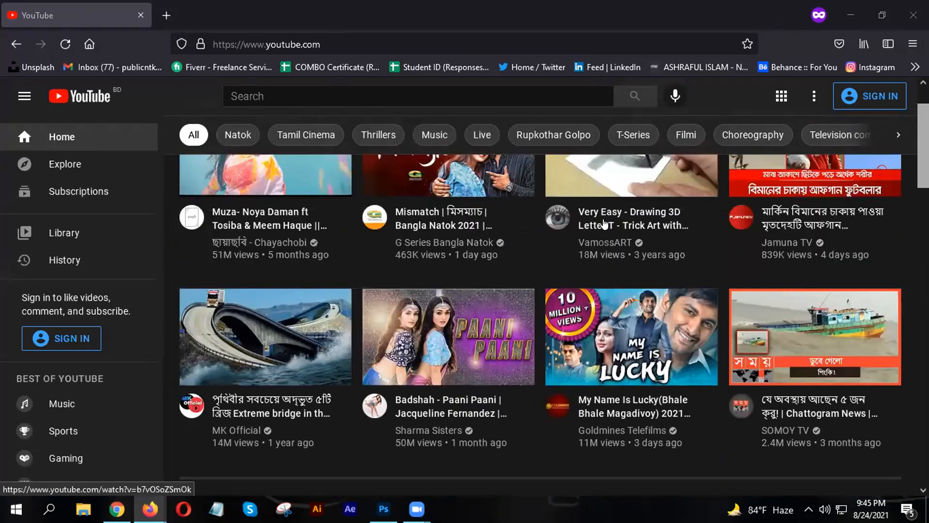
scroll(638, 199, down, 1)
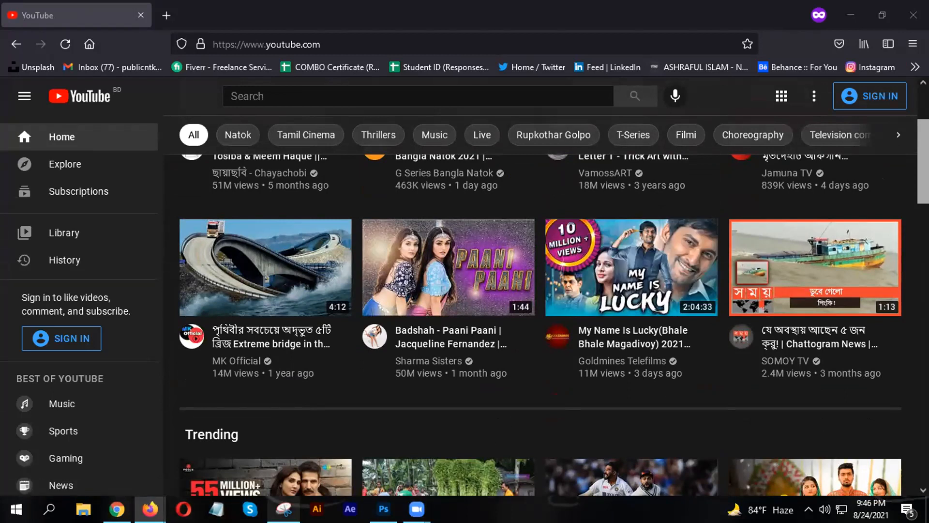
click(284, 509)
click(480, 158)
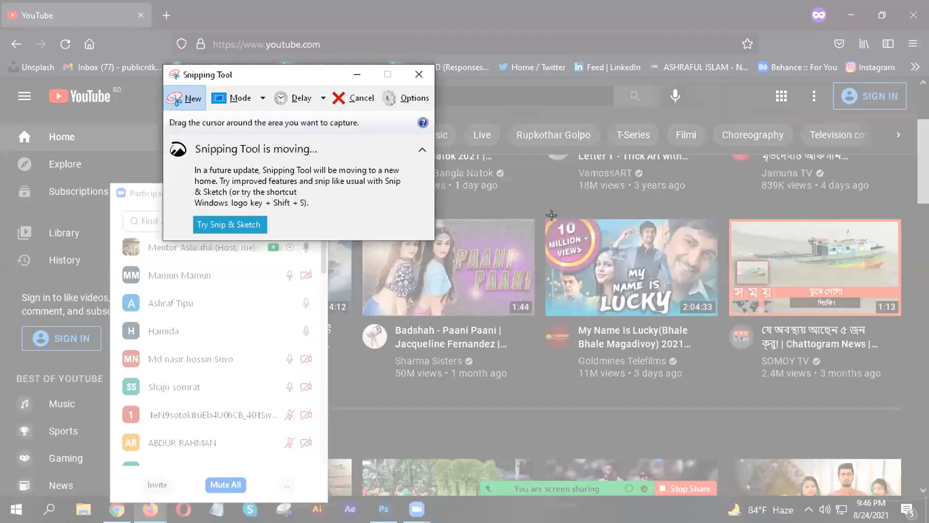
- Snip the My Name Is Lucky thumbnail, then minimize Snipping Tool and both Firefox windows
drag(543, 216, 720, 318)
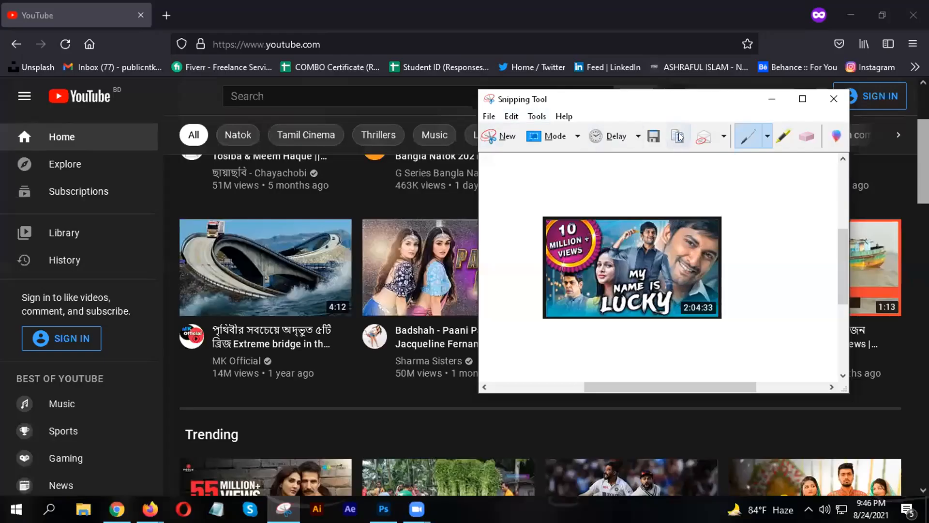
click(772, 99)
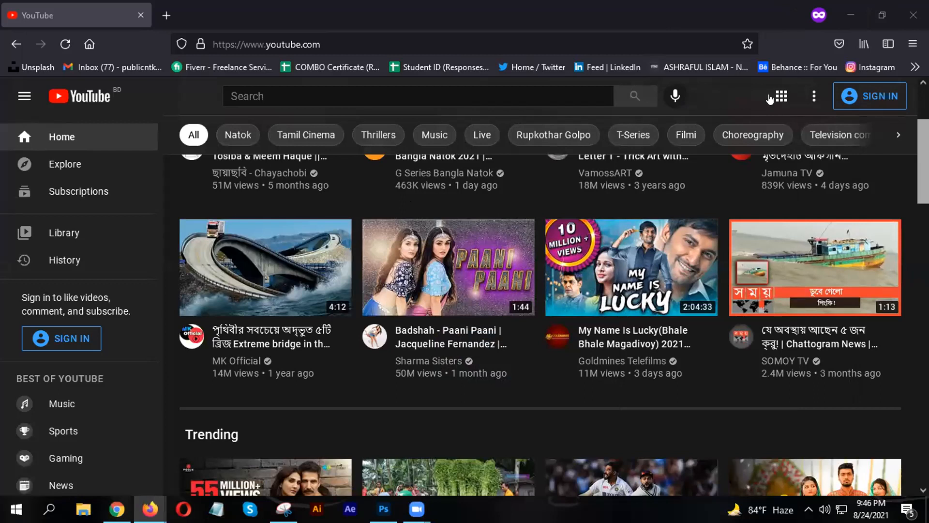
click(855, 15)
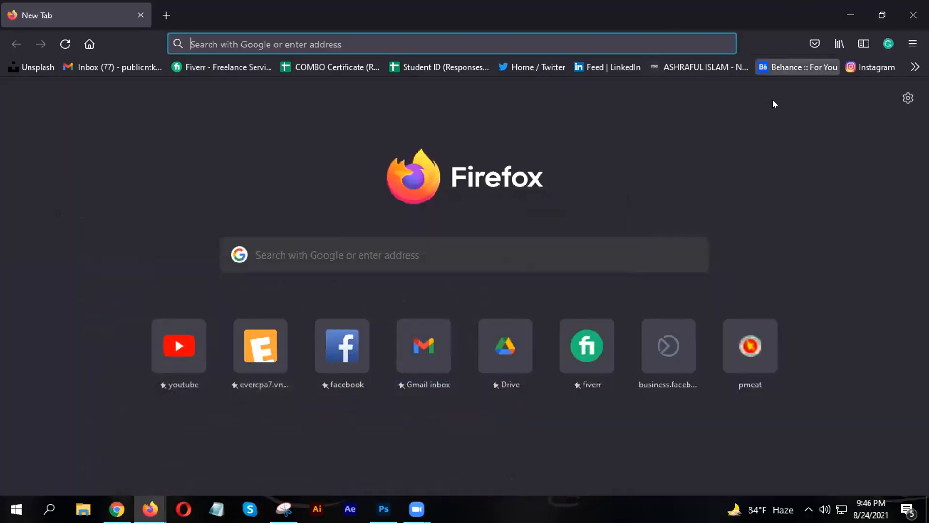
click(851, 15)
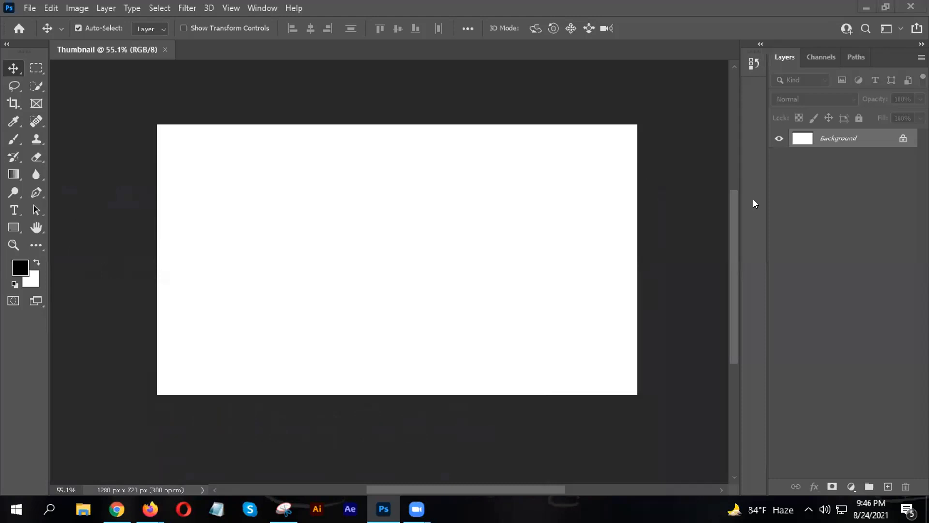
- Add an empty Layer 1 above Background, deleting the extra Layer 2
key(ctrl+shift+alt+n)
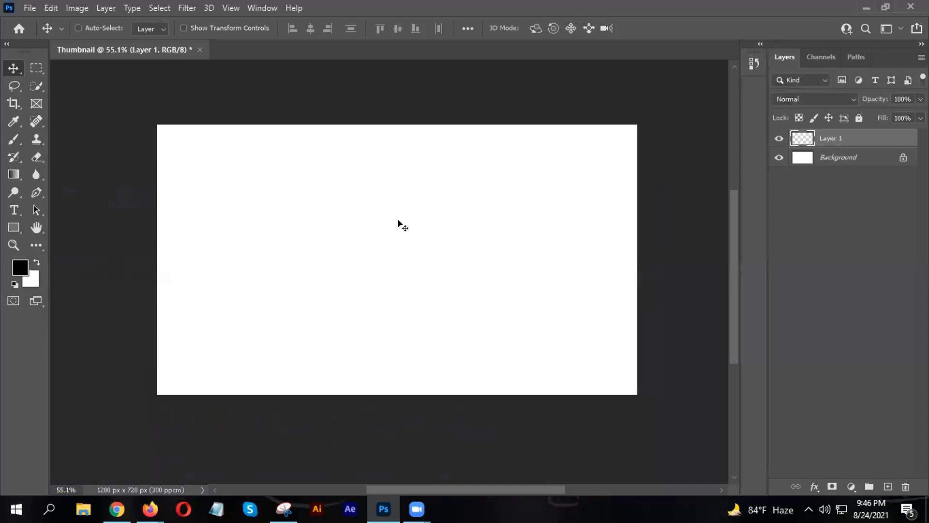
key(ctrl+shift+alt+n)
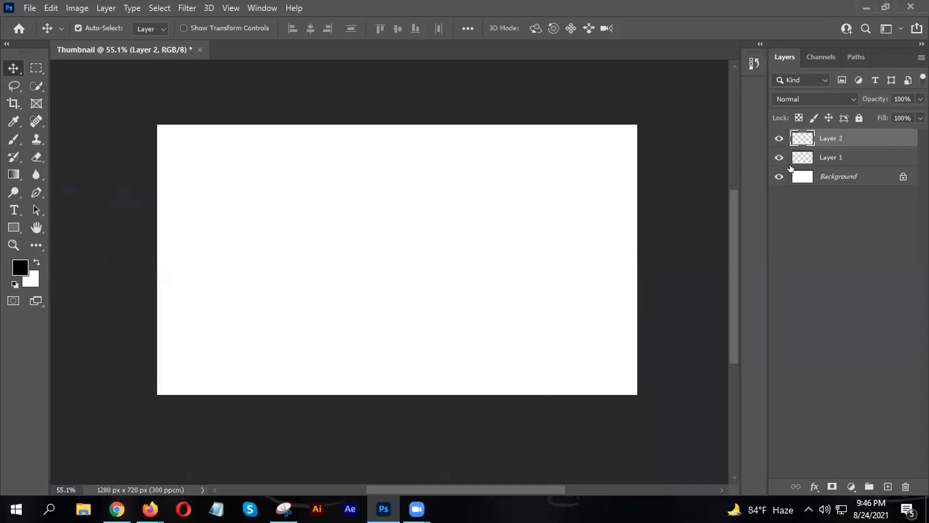
key(Delete)
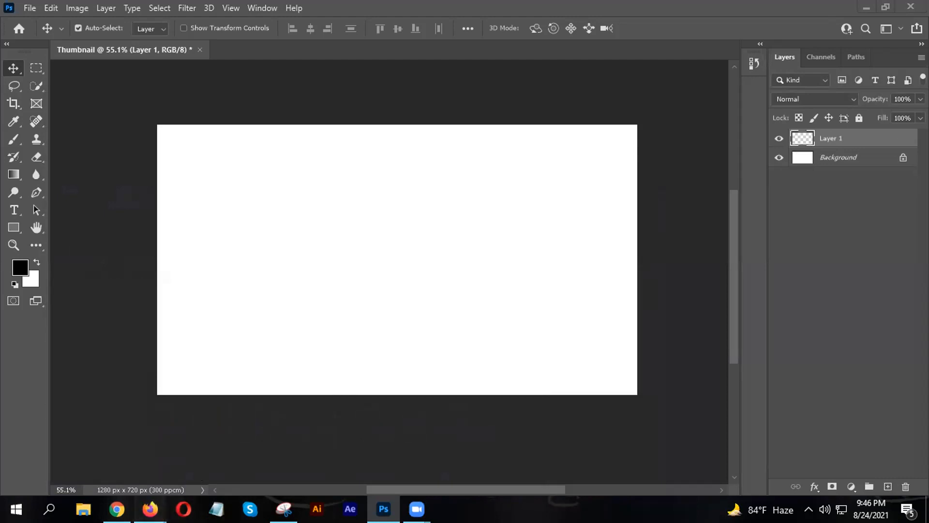
- Copy the snip from Snipping Tool and paste it into the Photoshop canvas
mouse_move(150, 508)
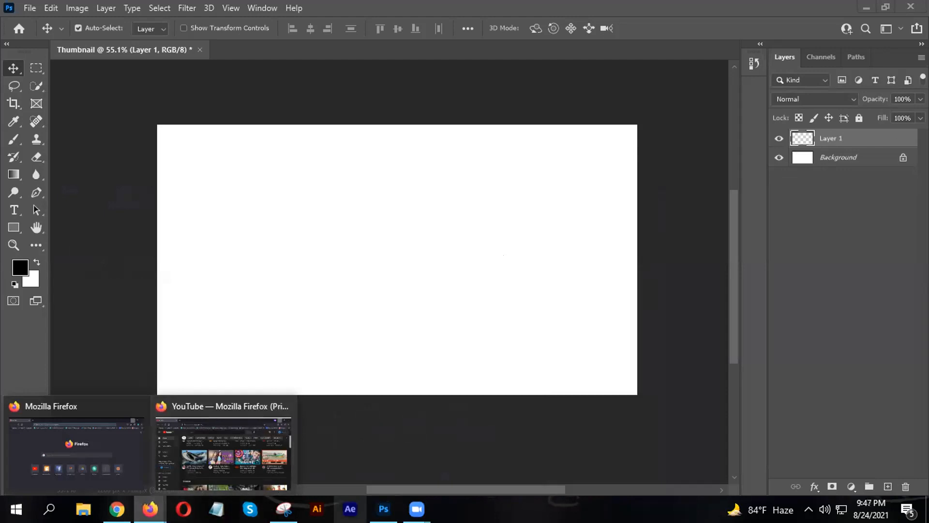
click(284, 509)
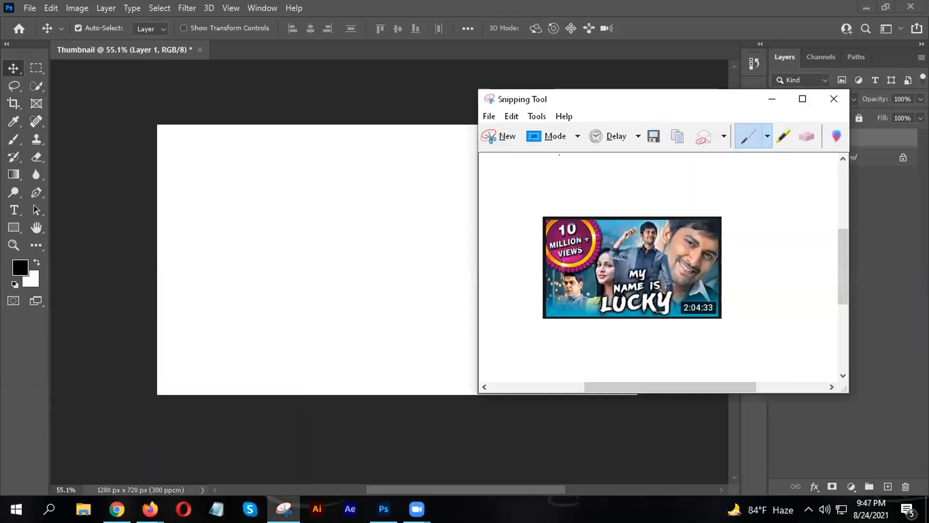
click(679, 137)
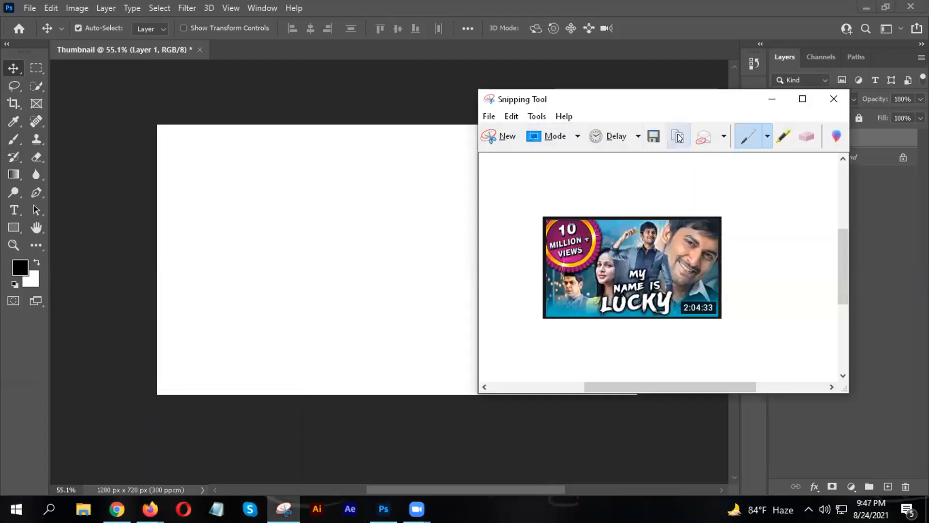
click(677, 134)
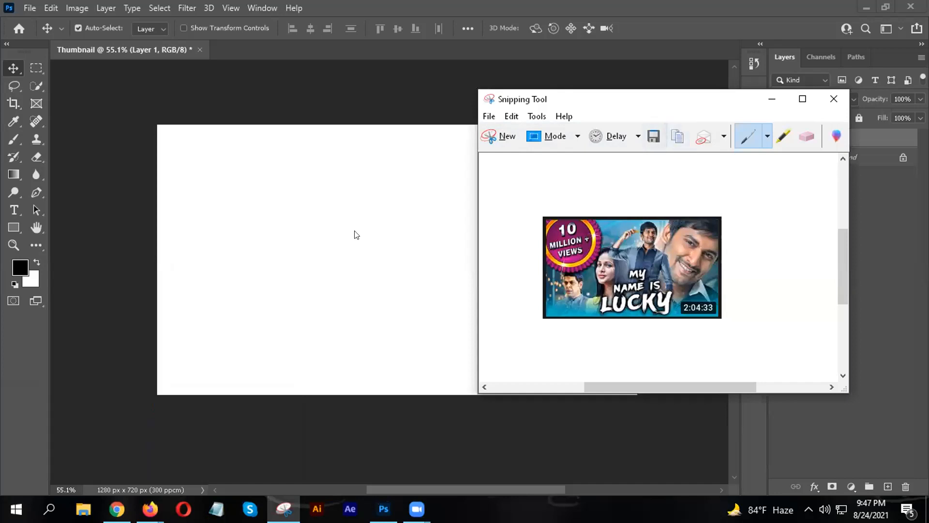
drag(693, 102, 374, 177)
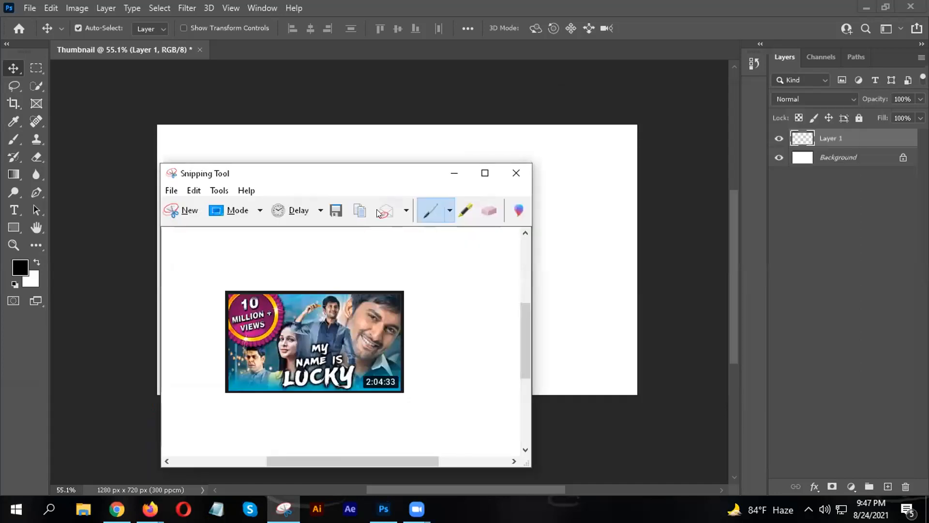
click(447, 172)
key(ctrl+v)
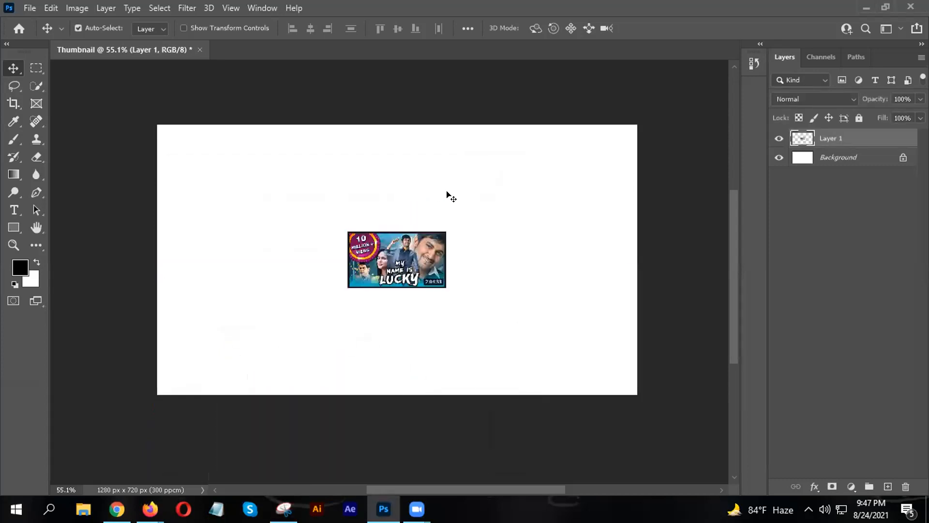
- Free Transform the pasted thumbnail to about 408% and shift it toward the left edge
drag(427, 259, 581, 407)
key(ctrl+t)
drag(470, 324, 504, 306)
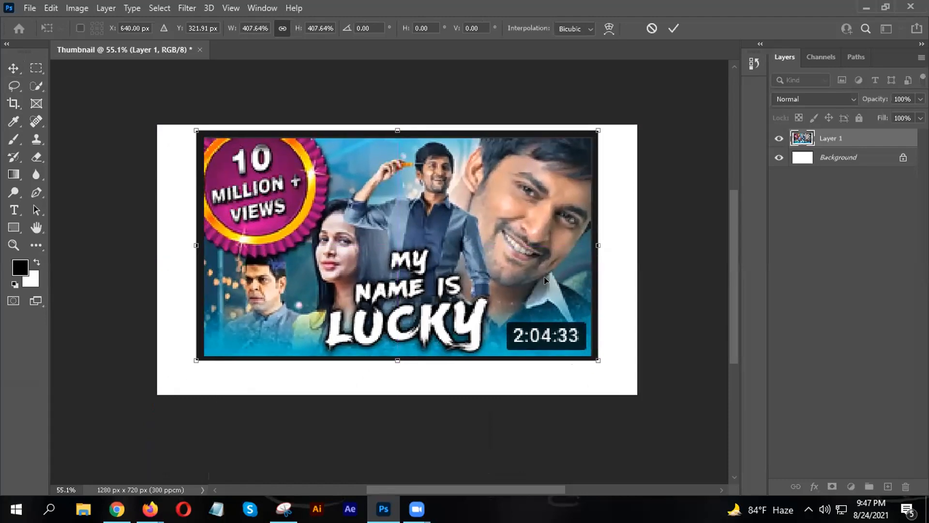
click(679, 27)
drag(426, 217, 387, 219)
- Scale the thumbnail further to cover the canvas, close the white gap, and minimise Photoshop
key(ctrl+t)
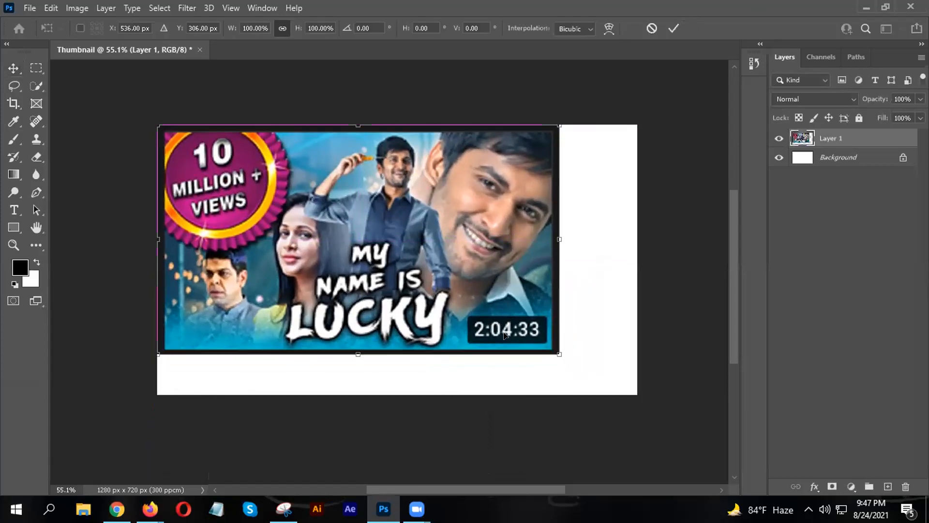
drag(559, 355, 636, 390)
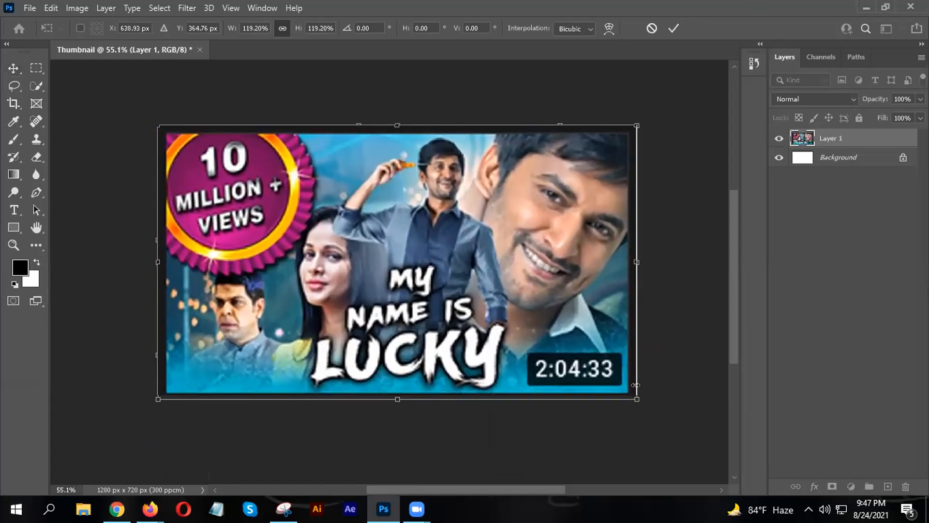
key(Return)
scroll(487, 305, down, 2)
drag(477, 290, 471, 286)
drag(522, 301, 528, 303)
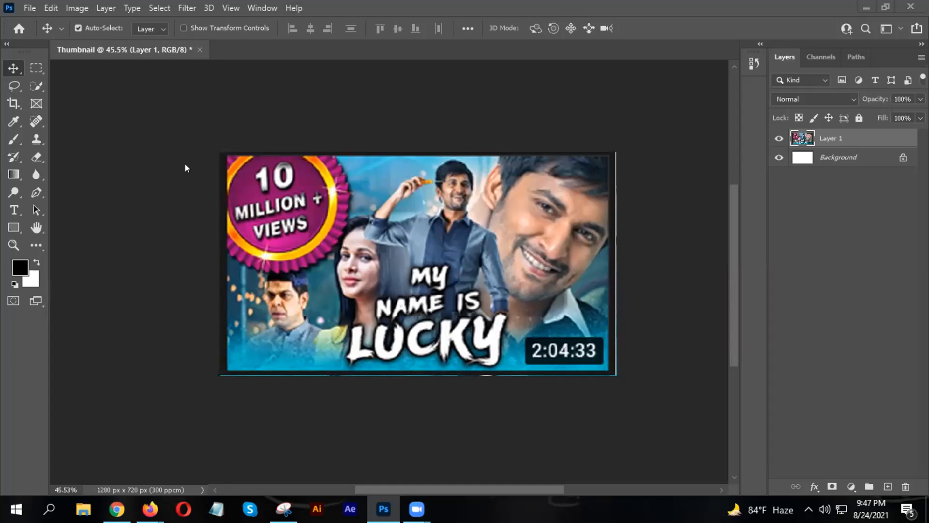
click(864, 9)
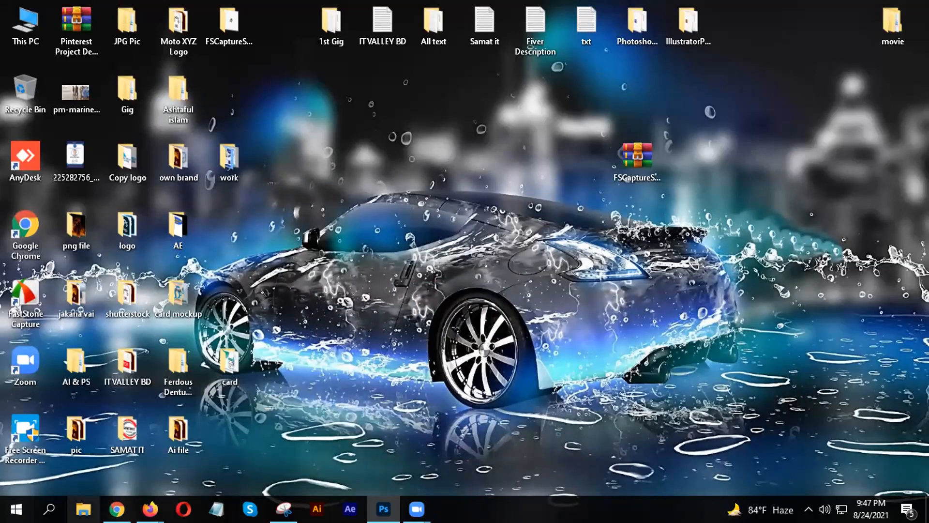
- Open the Graphic Design Online Class (ITV) group from Facebook Groups, closing the chat windows
click(117, 509)
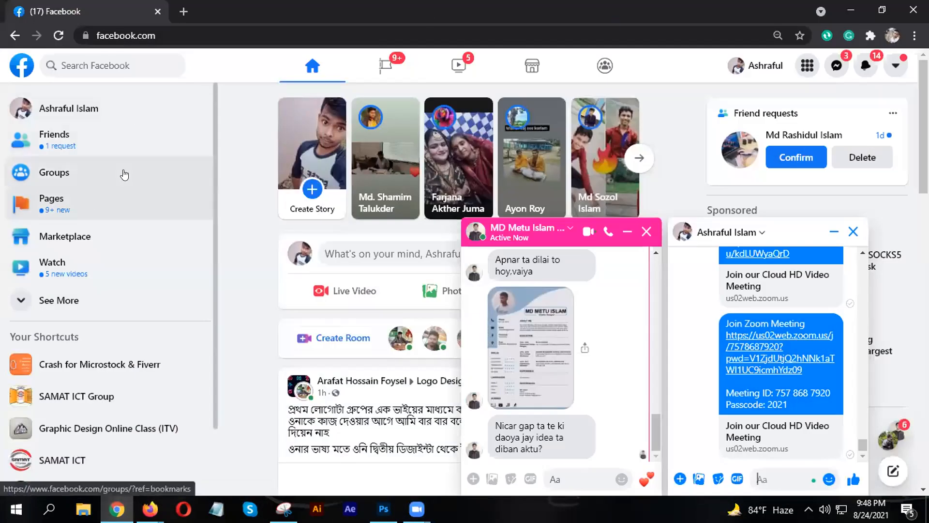
click(63, 190)
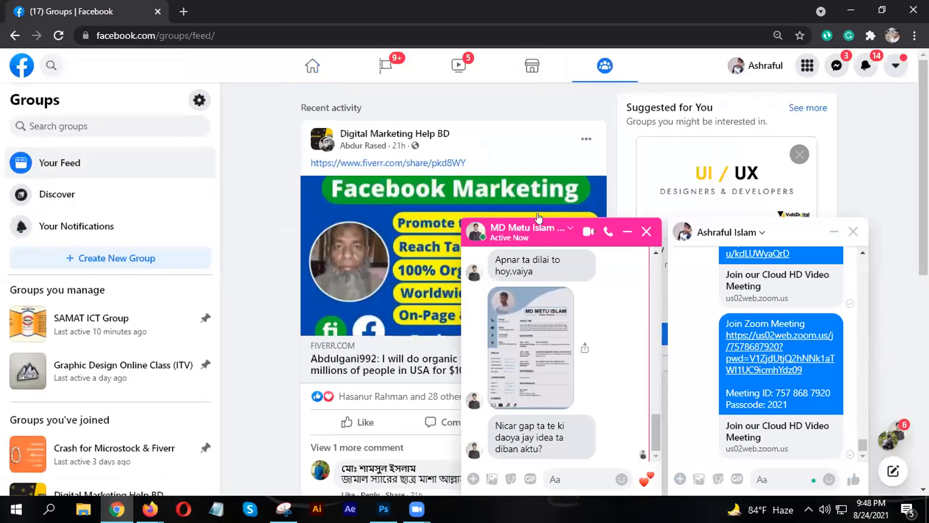
click(627, 232)
click(834, 232)
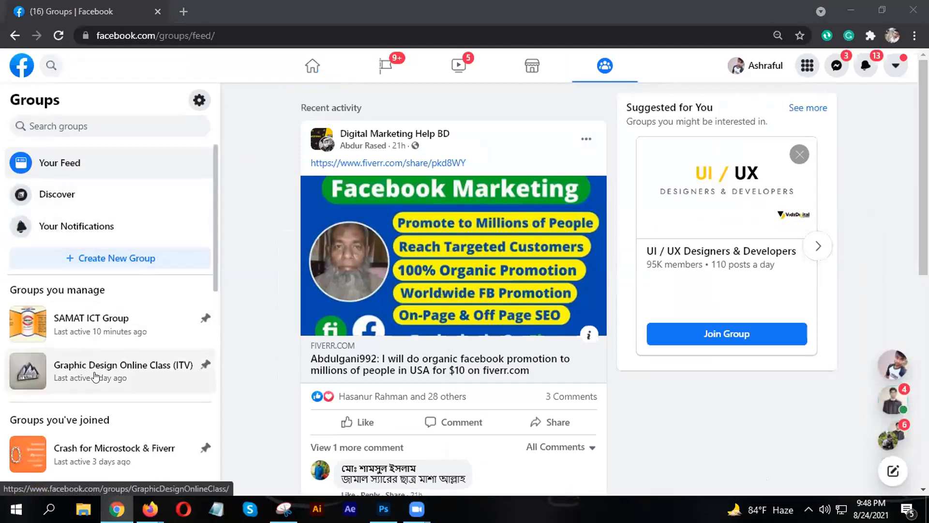
click(114, 377)
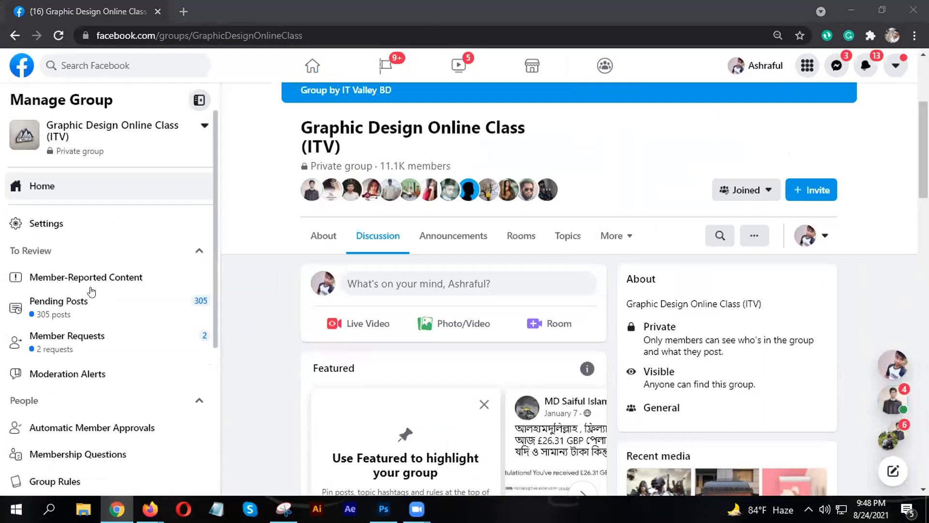
- Approve both pending member requests for the group
click(108, 303)
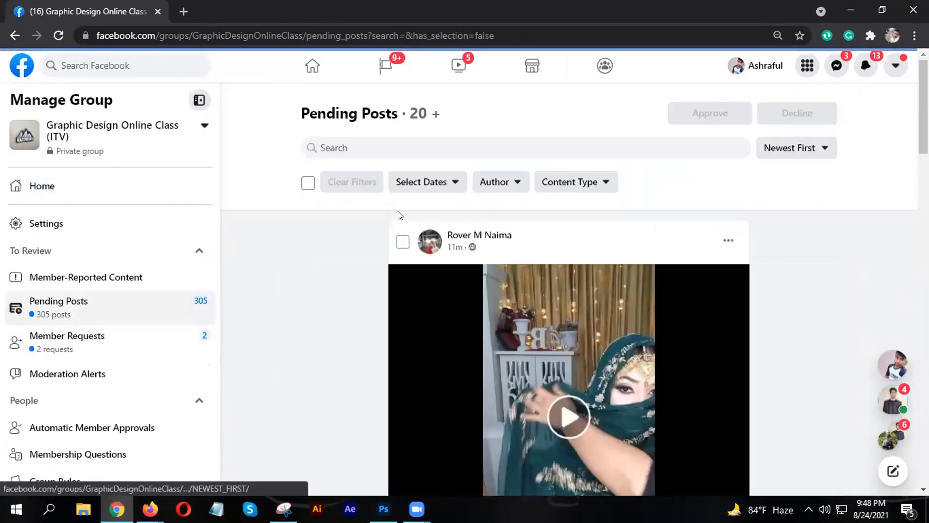
click(114, 334)
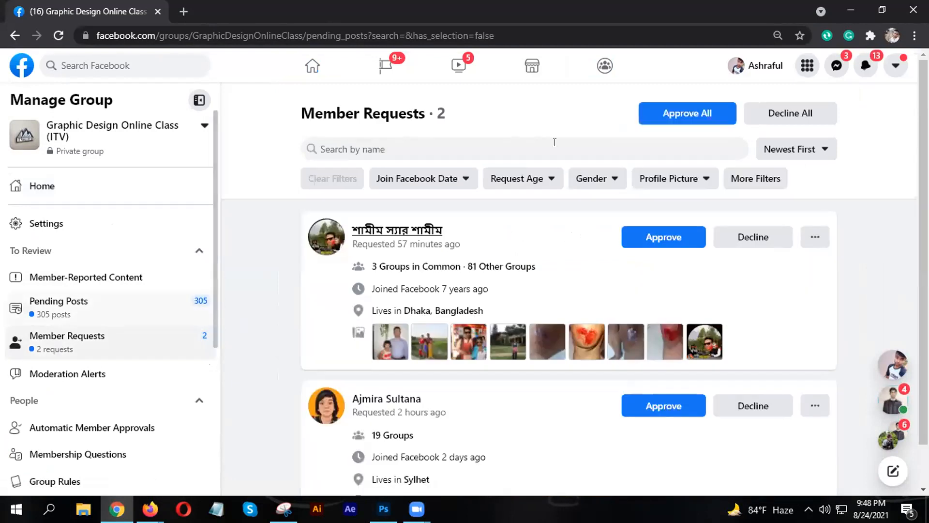
click(658, 237)
click(659, 242)
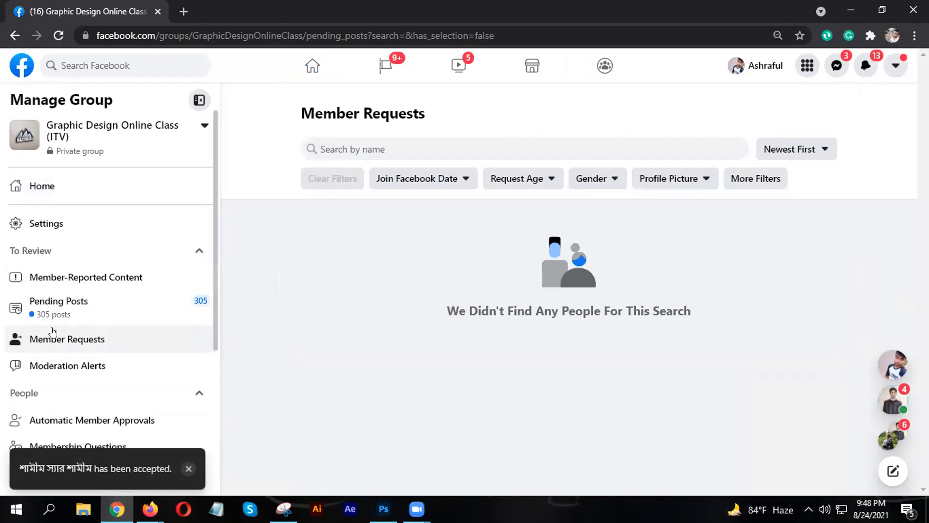
- Decline the pending live-video post in the group's Pending Posts
click(104, 320)
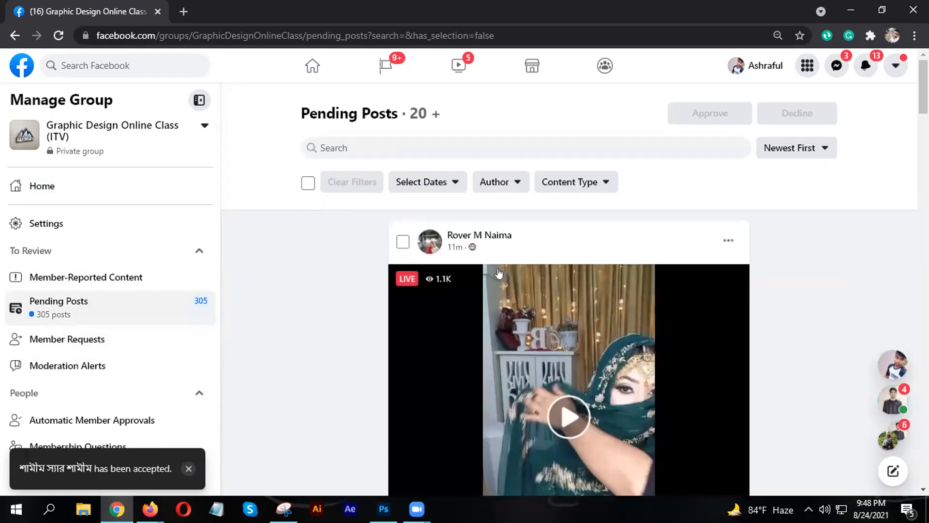
scroll(615, 325, down, 7)
click(615, 328)
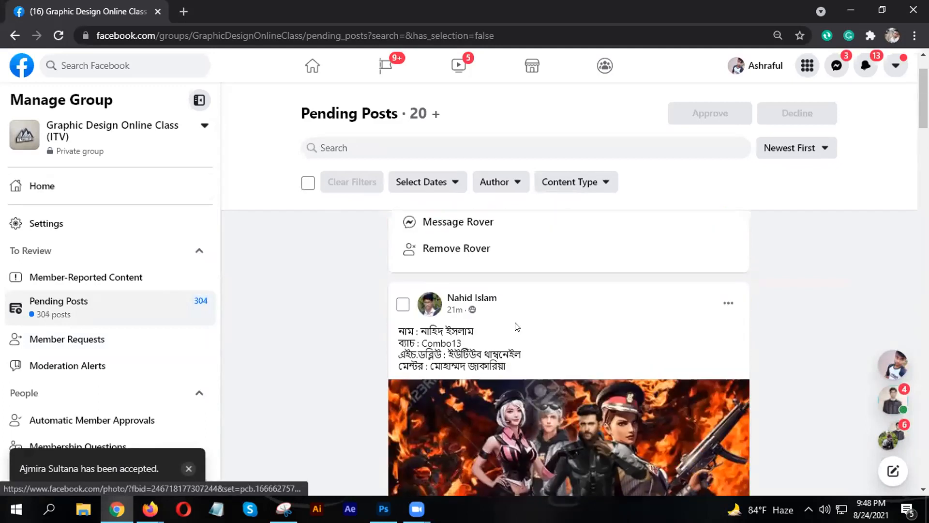
scroll(517, 327, down, 5)
scroll(568, 328, up, 2)
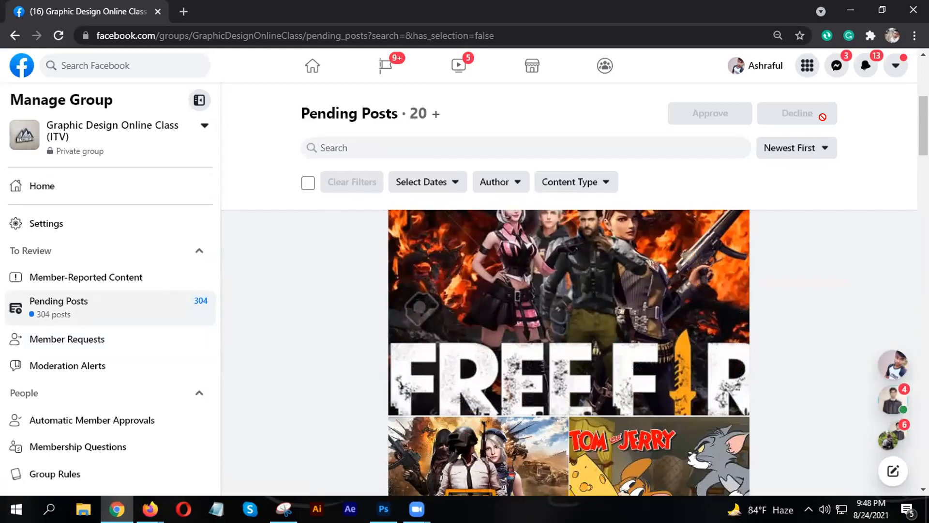
scroll(551, 322, up, 4)
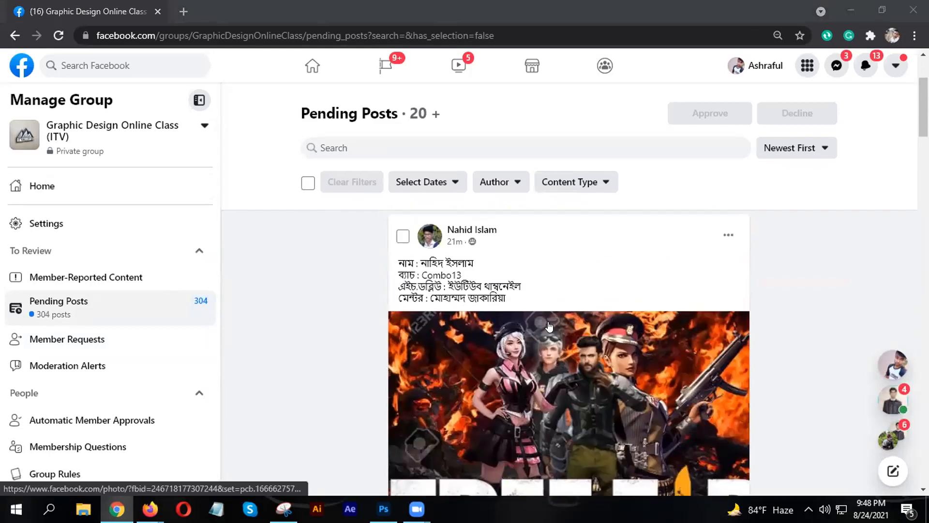
scroll(558, 321, down, 3)
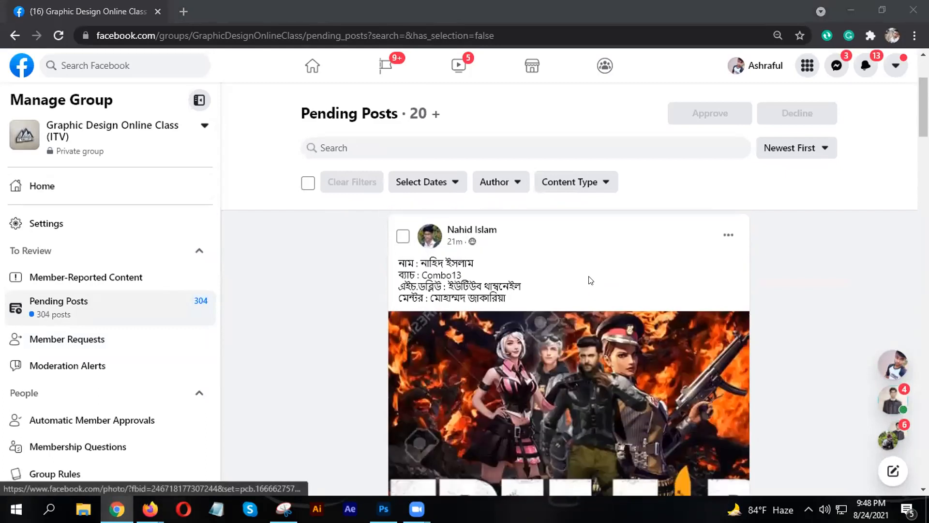
scroll(592, 280, down, 2)
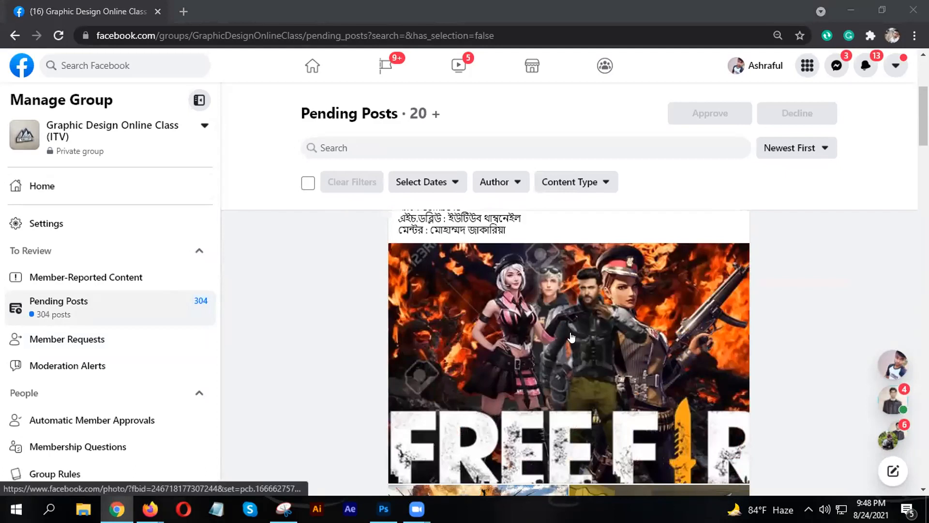
scroll(572, 338, down, 2)
scroll(582, 335, up, 2)
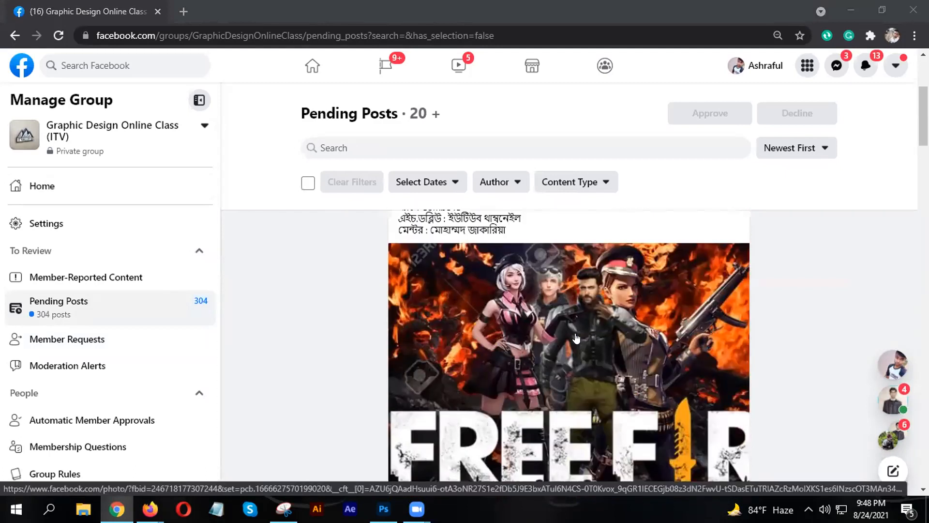
scroll(576, 344, up, 2)
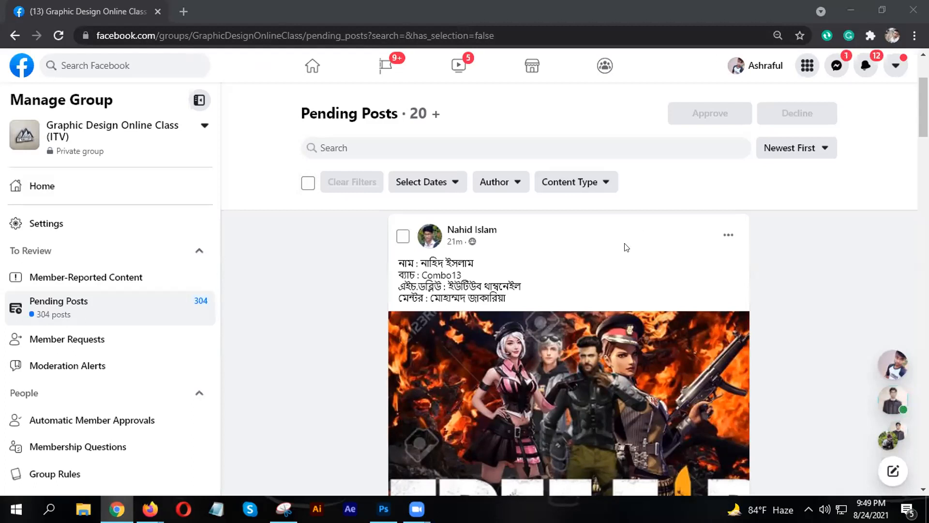
- Open the Free Fire post image in the photo viewer, then start a new browser tab
scroll(534, 302, down, 1)
scroll(551, 314, up, 2)
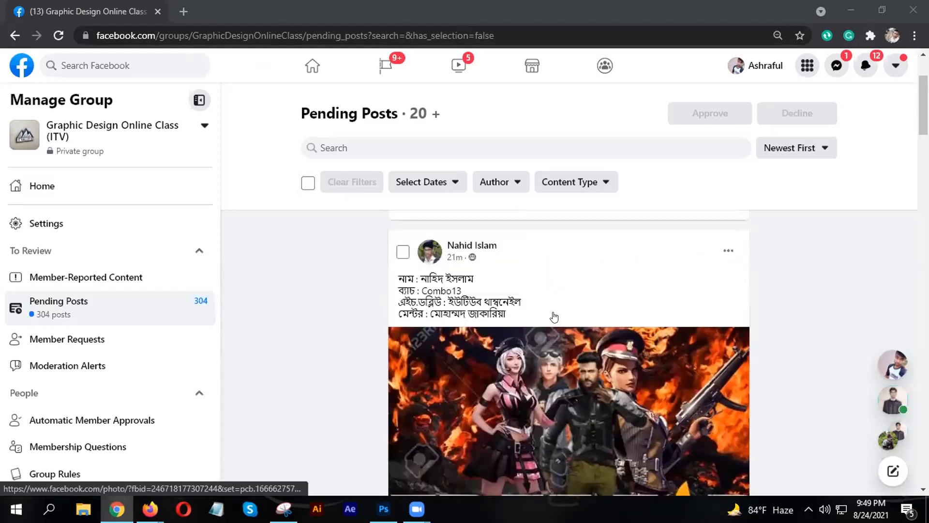
scroll(553, 314, down, 2)
scroll(553, 320, up, 3)
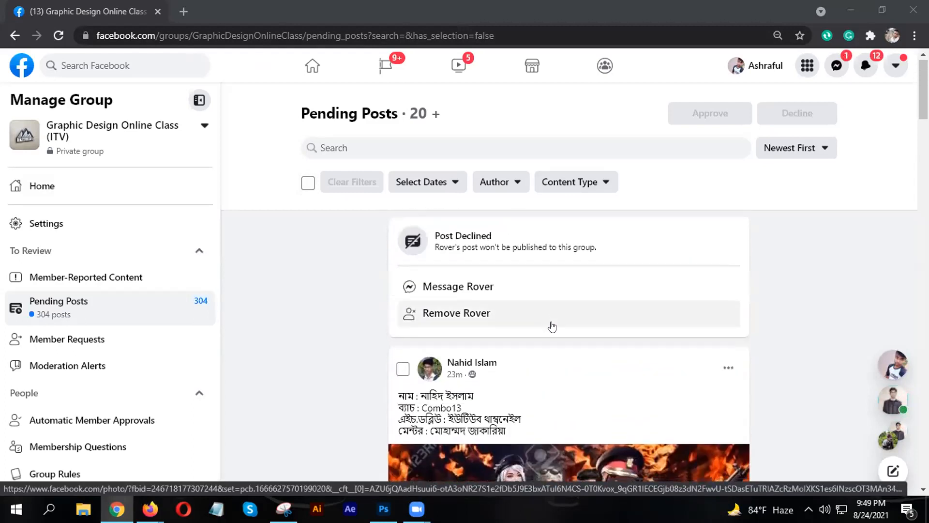
scroll(551, 325, down, 4)
scroll(551, 330, up, 2)
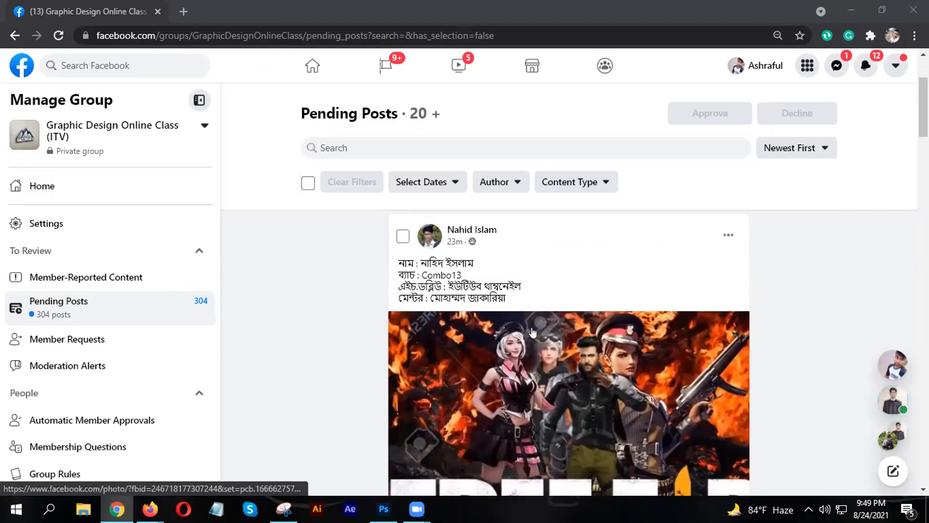
scroll(631, 248, down, 1)
scroll(609, 268, down, 3)
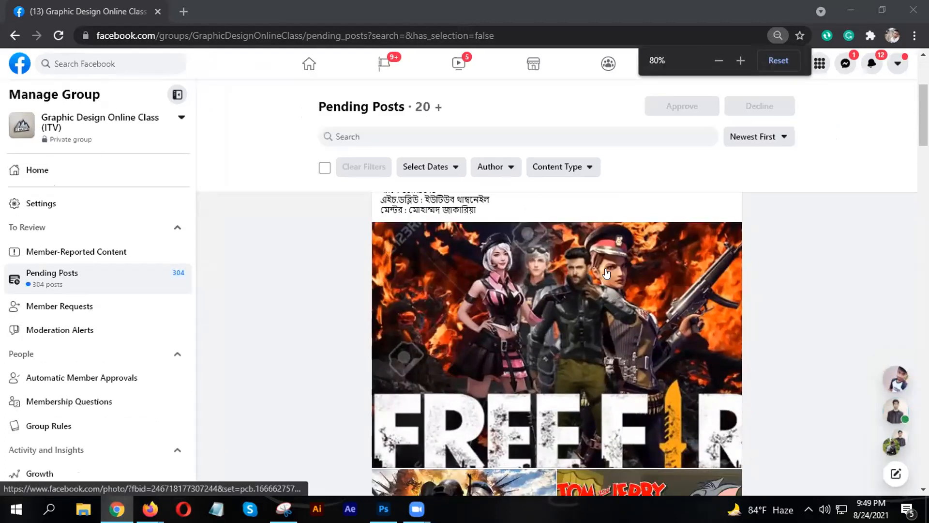
scroll(614, 288, down, 1)
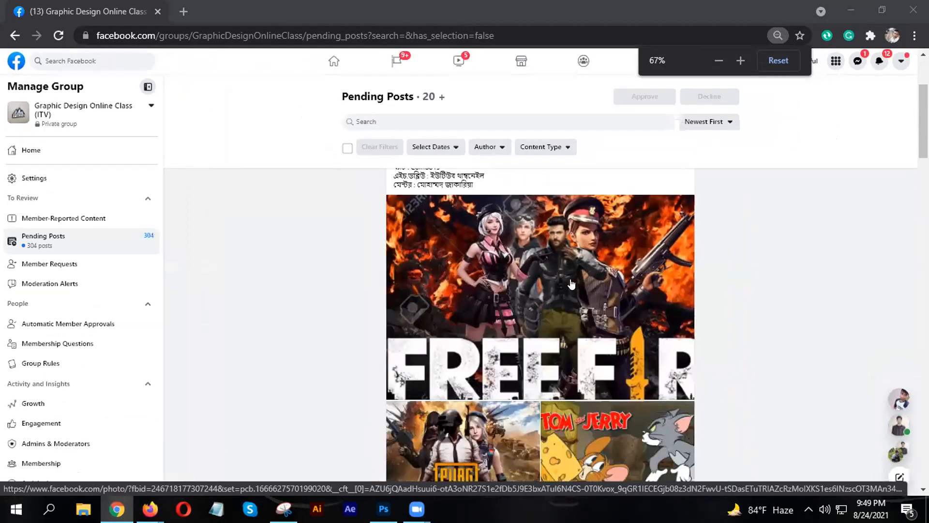
click(579, 285)
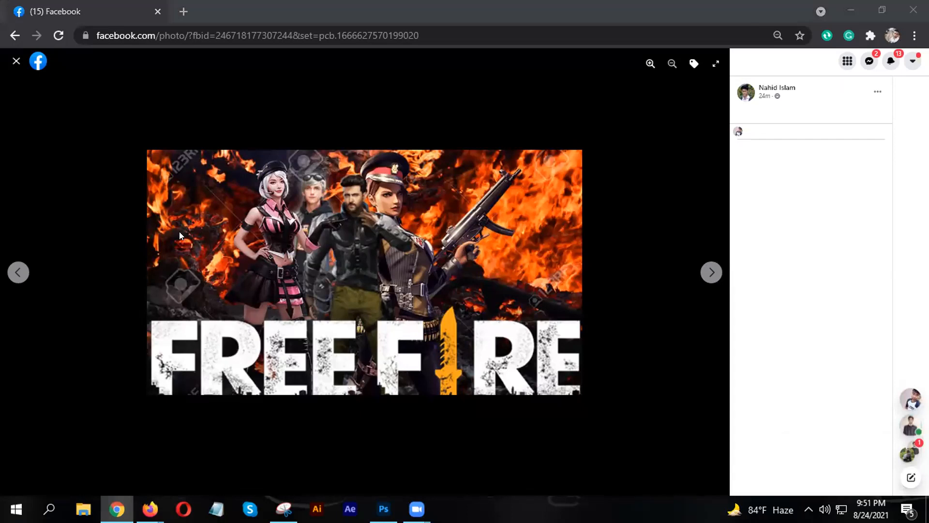
click(185, 12)
- Google search for 'fire background photo'
click(368, 283)
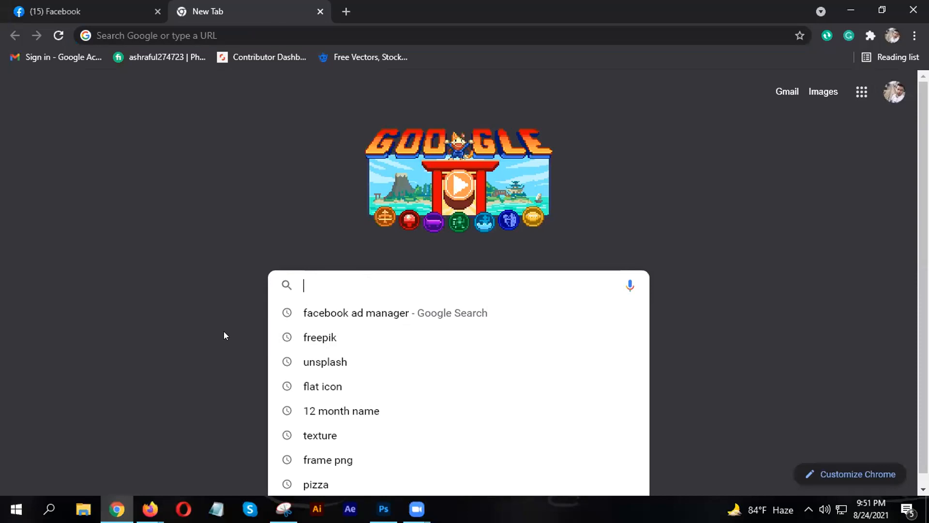
text(i s)
key(BackSpace)
key(BackSpace)
text(st)
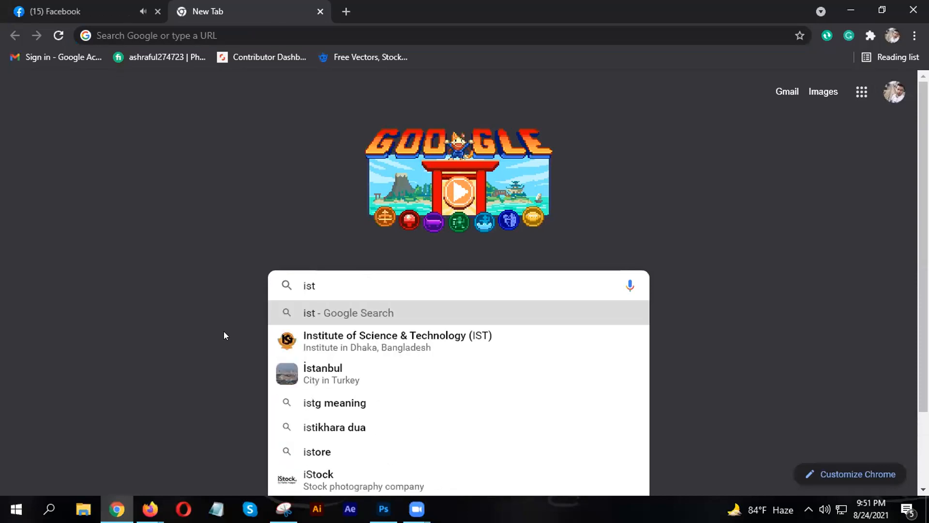
text(o)
key(BackSpace)
key(BackSpace)
key(BackSpace)
key(BackSpace)
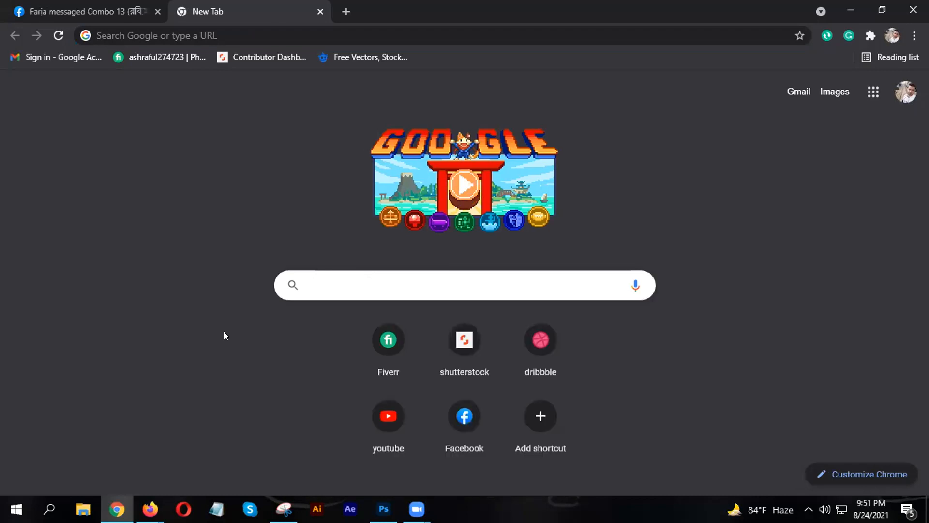
text(f)
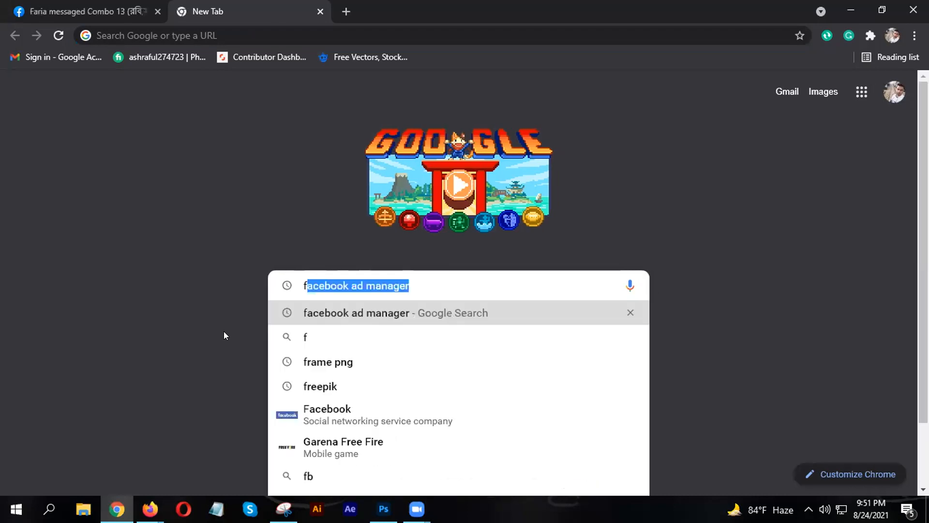
text(ire )
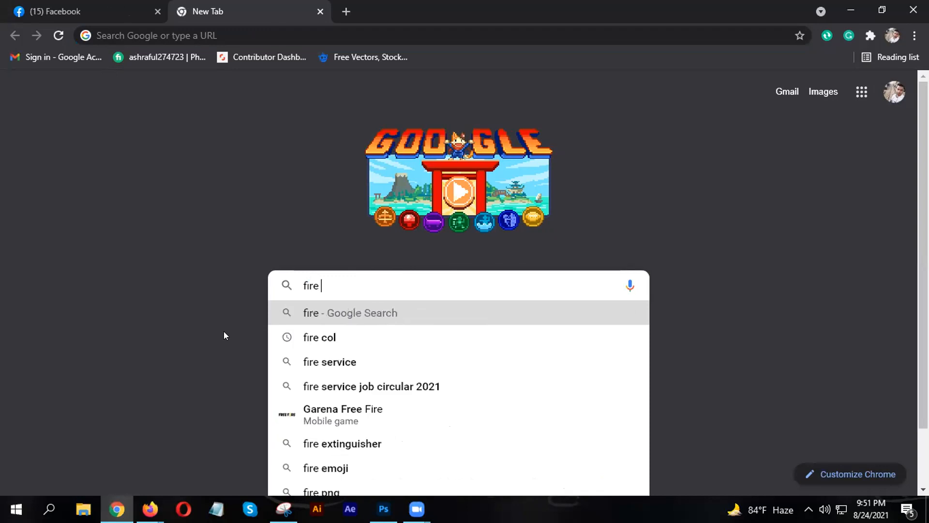
text(b)
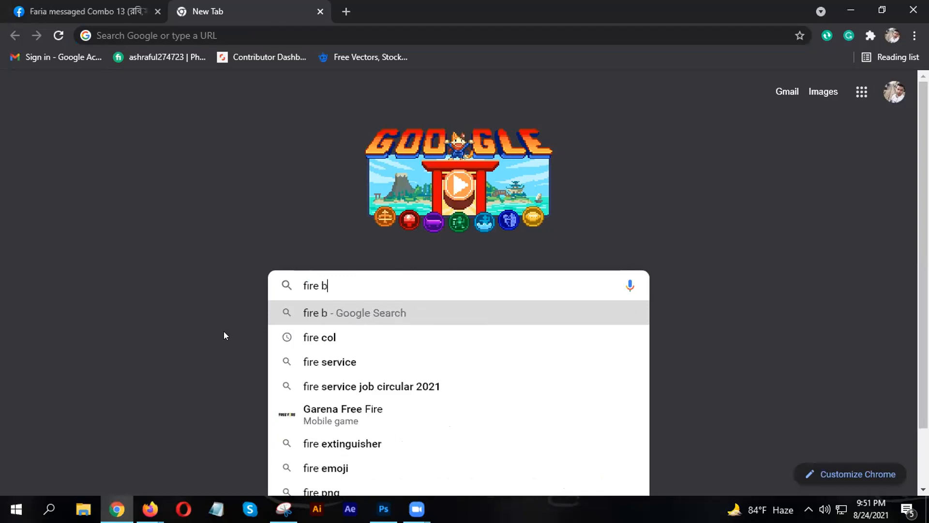
text(ac)
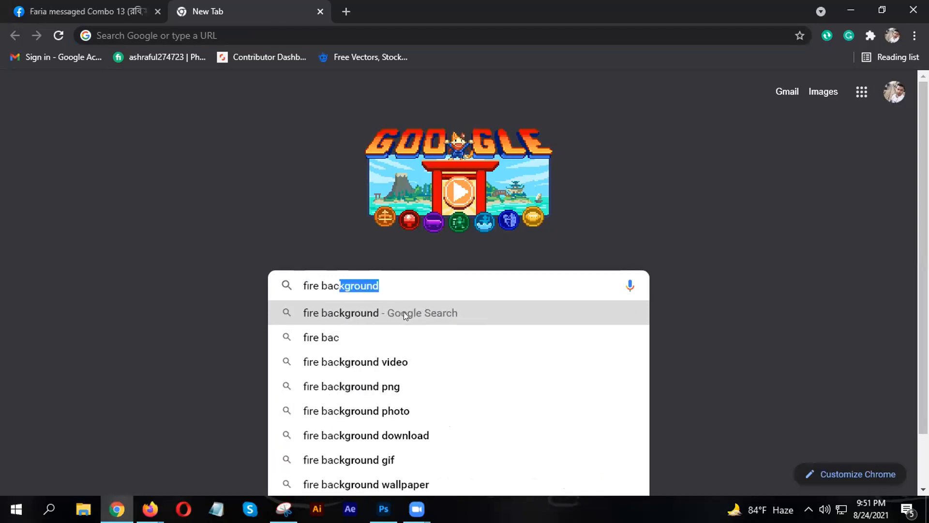
click(401, 412)
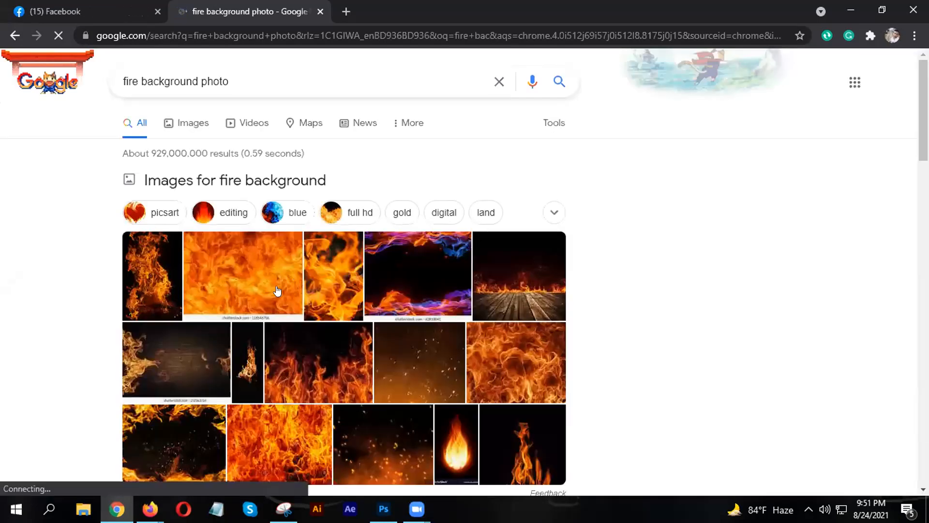
scroll(277, 290, down, 1)
scroll(191, 123, up, 1)
- Switch to image results and preview, then close, the Shutterstock flames image
click(189, 125)
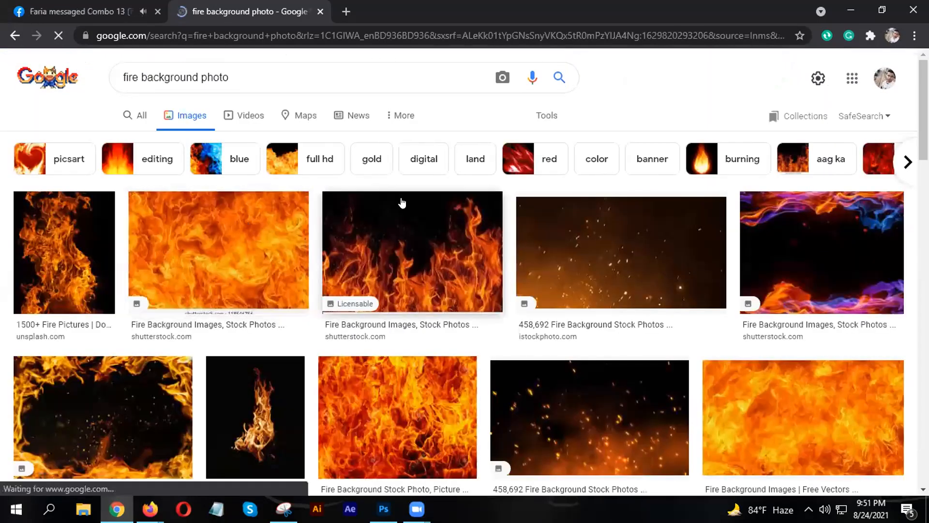
scroll(402, 202, down, 2)
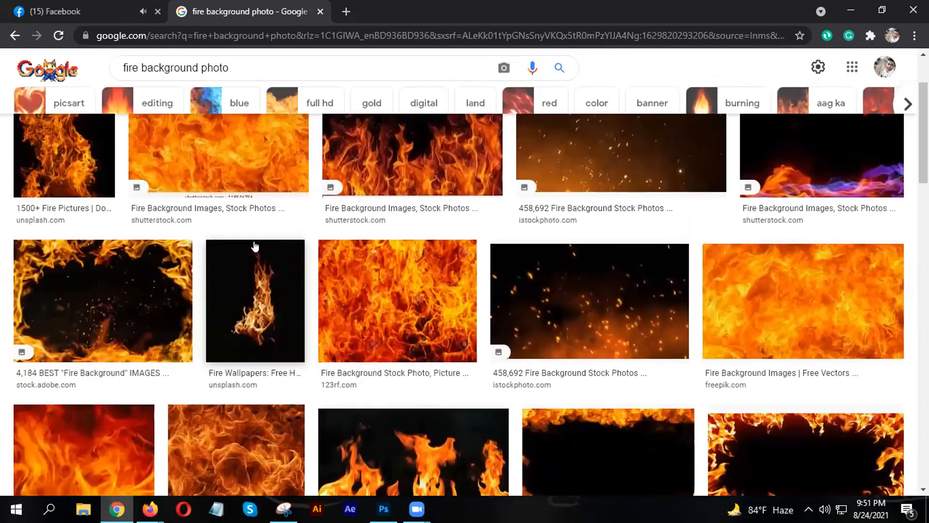
scroll(255, 247, up, 1)
click(219, 166)
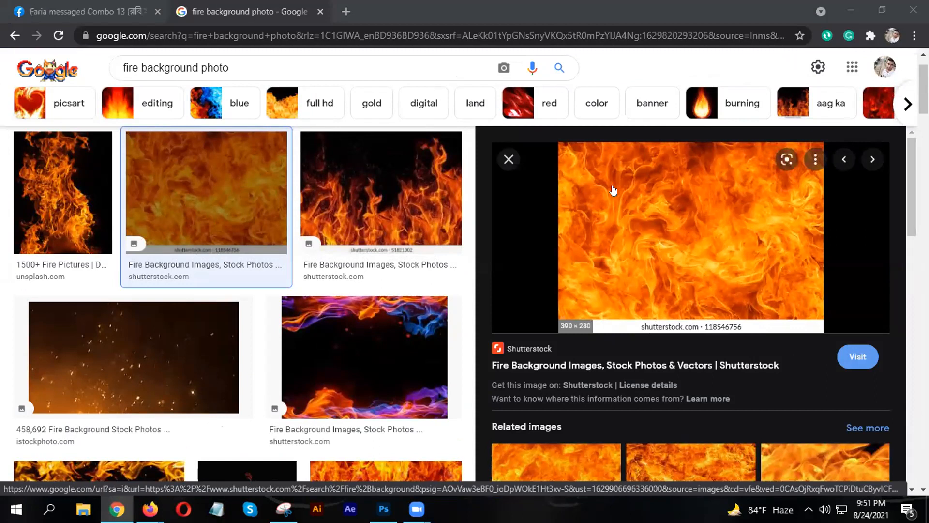
scroll(237, 293, down, 4)
scroll(237, 293, down, 14)
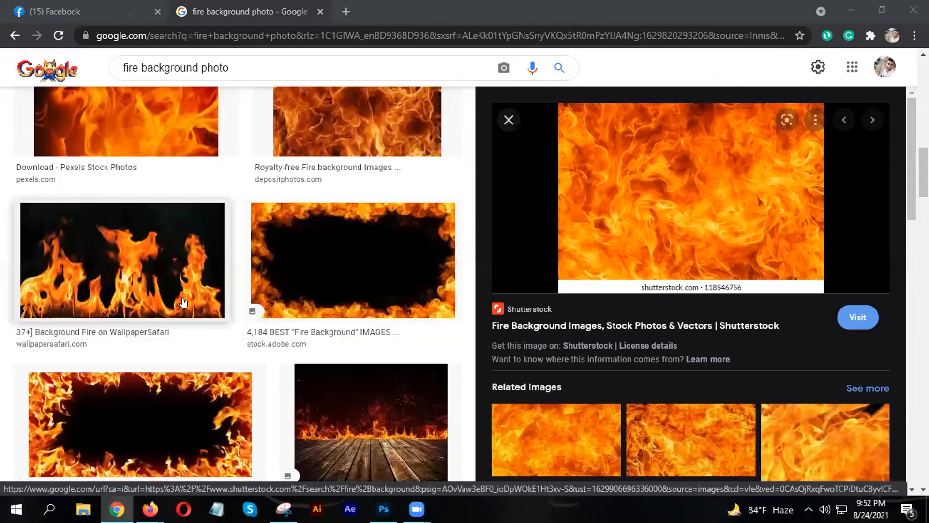
scroll(183, 302, down, 8)
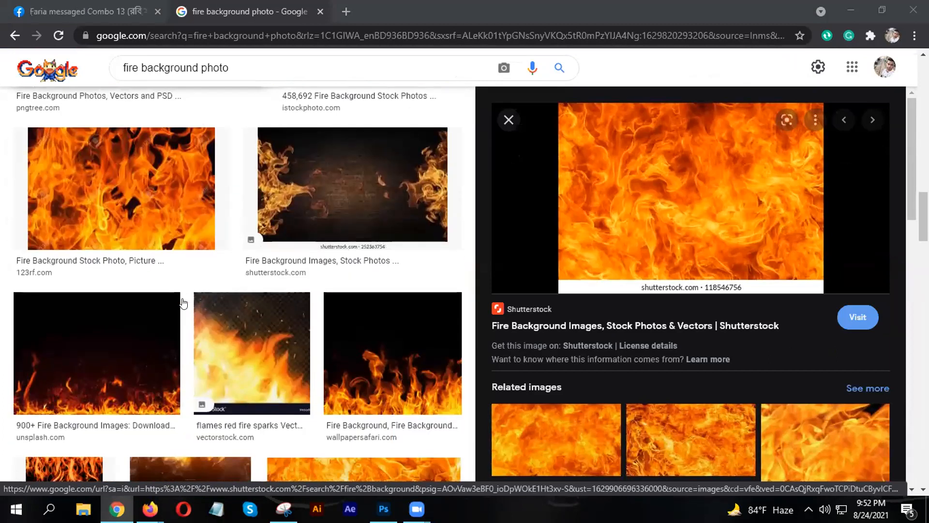
scroll(183, 302, down, 4)
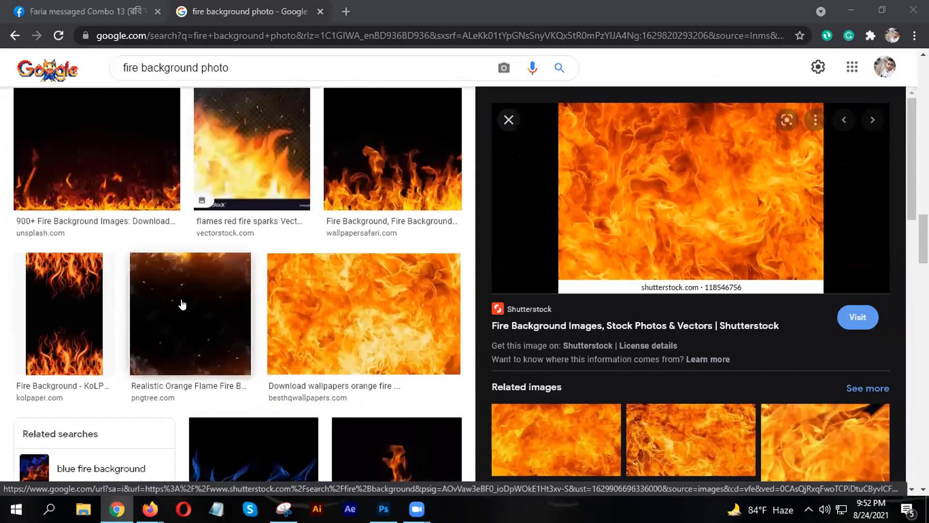
key(Escape)
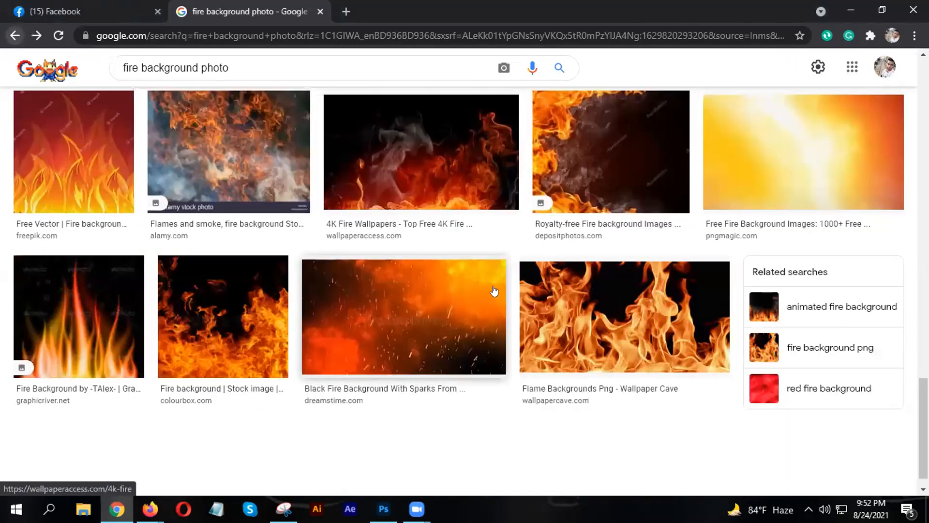
- Preview the Dreamstime black fire background with sparks
scroll(406, 304, down, 1)
scroll(405, 303, down, 1)
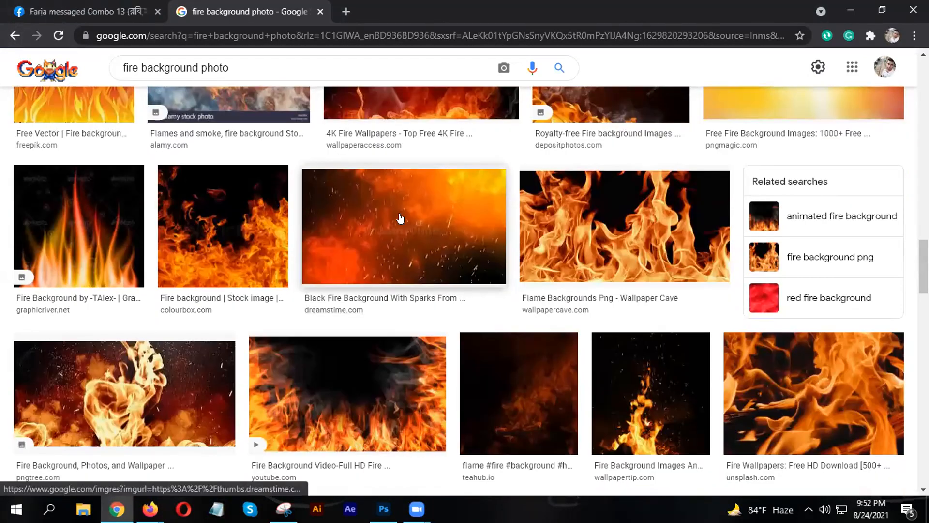
click(398, 216)
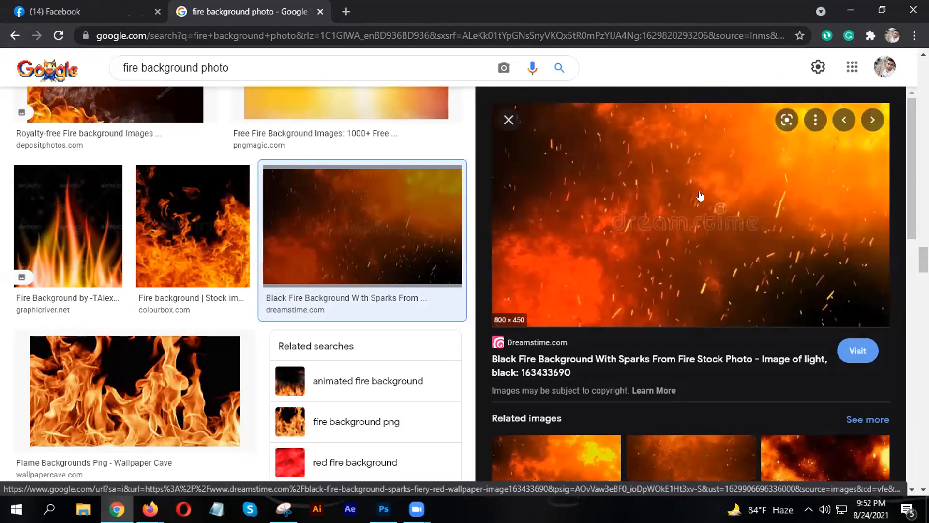
- Open the Dreamstime source page, dismiss its notification and sign-up pop-ups, then return to Facebook
click(529, 342)
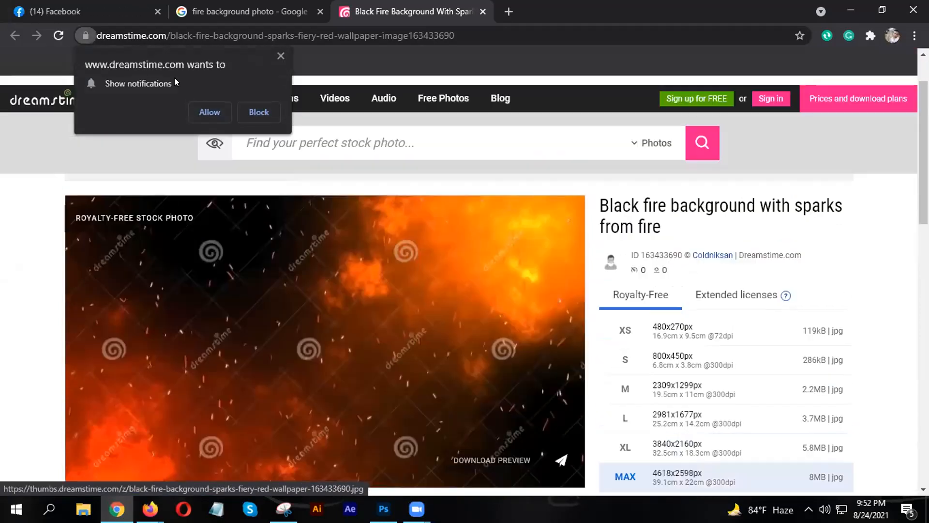
scroll(299, 272, down, 1)
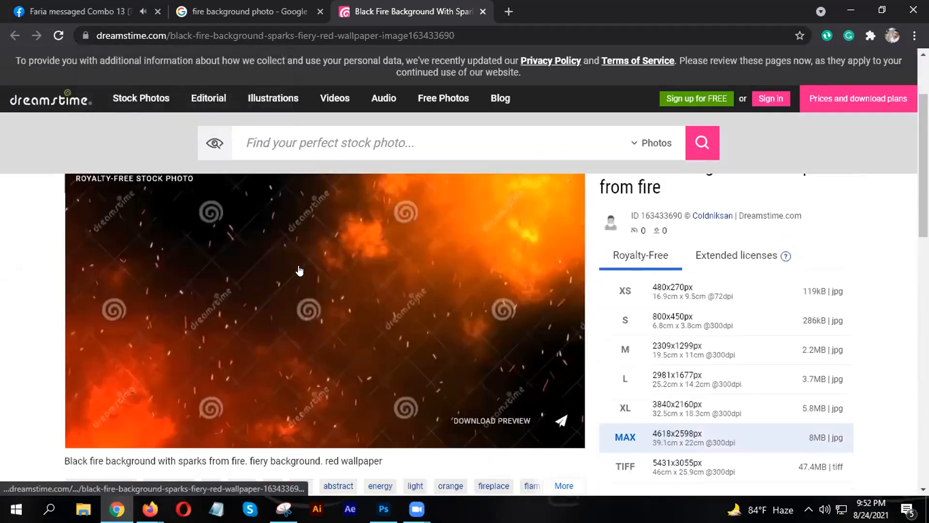
click(252, 265)
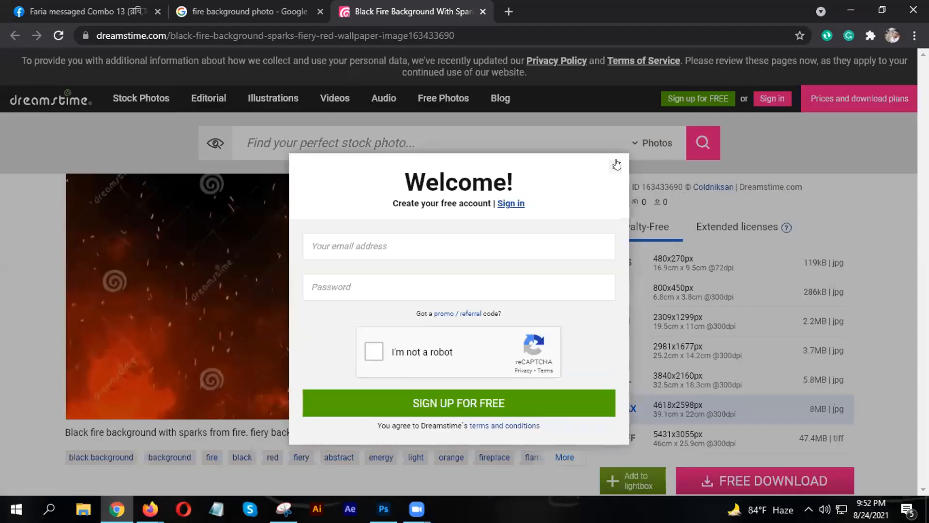
click(615, 166)
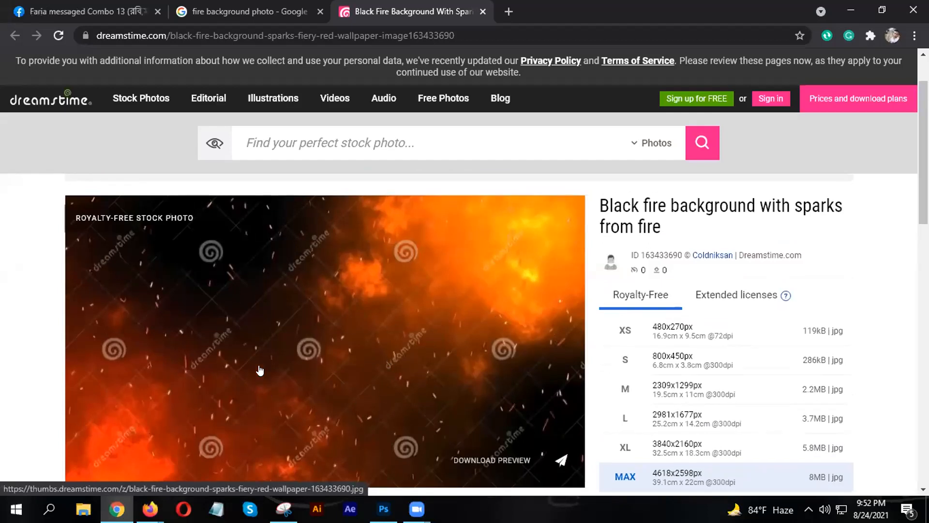
scroll(257, 368, down, 1)
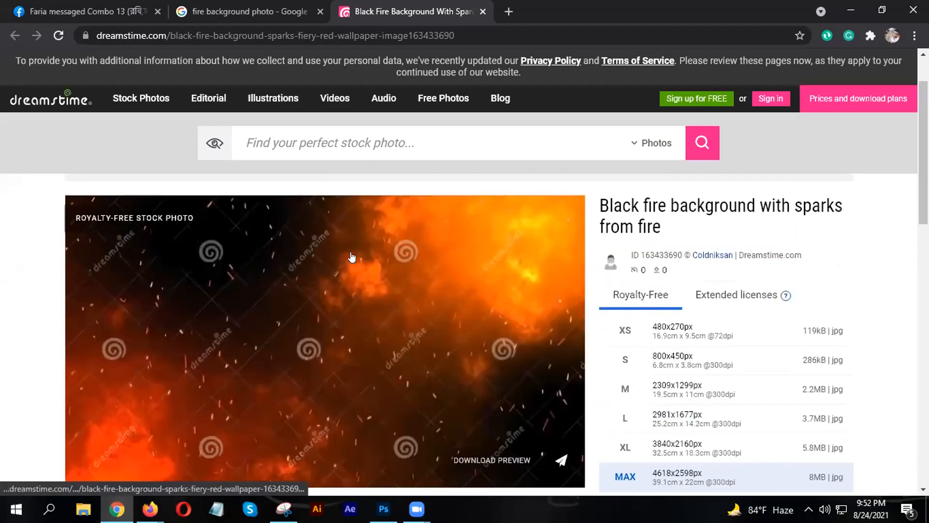
click(231, 10)
click(69, 4)
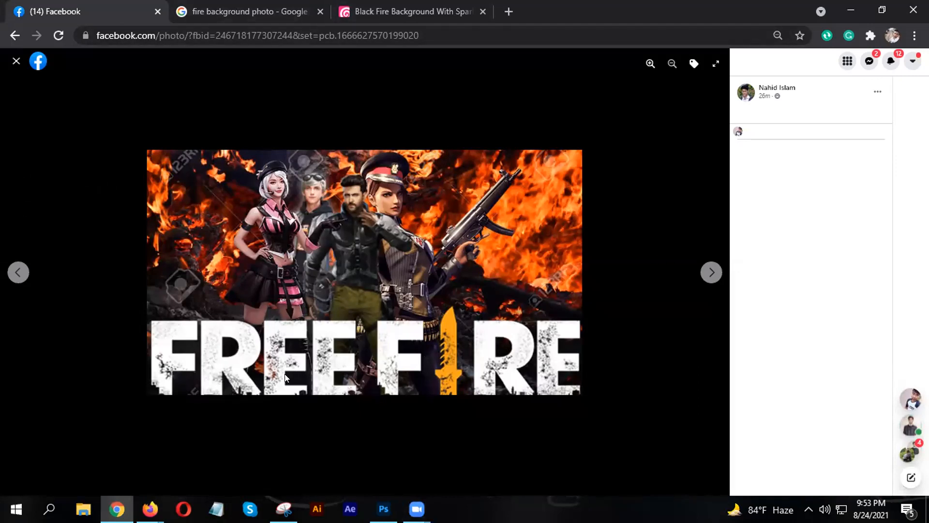
- Zoom the Free Fire photo in and back out, then open a blank new tab
click(851, 10)
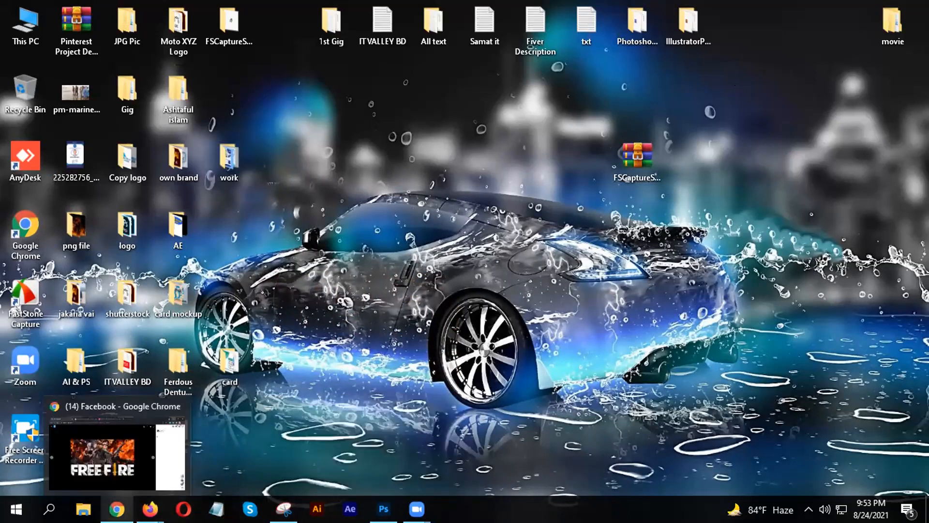
click(116, 508)
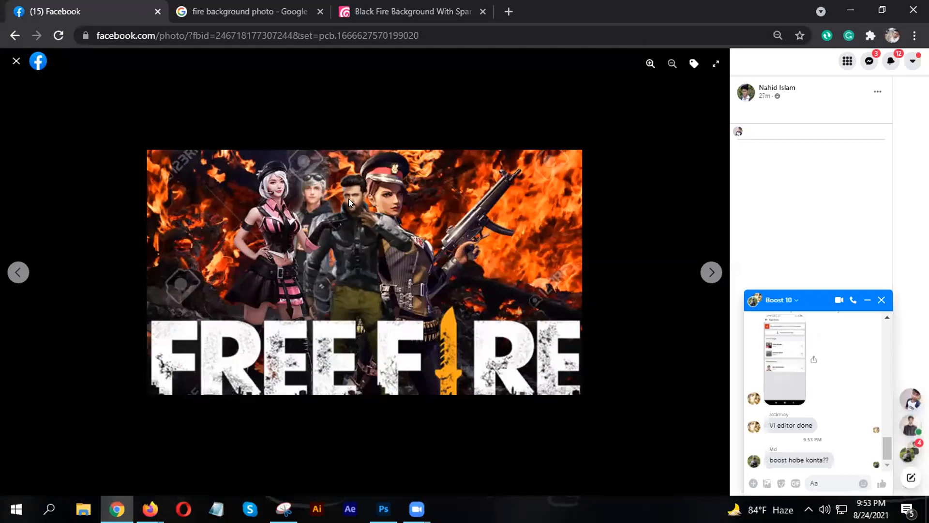
click(868, 300)
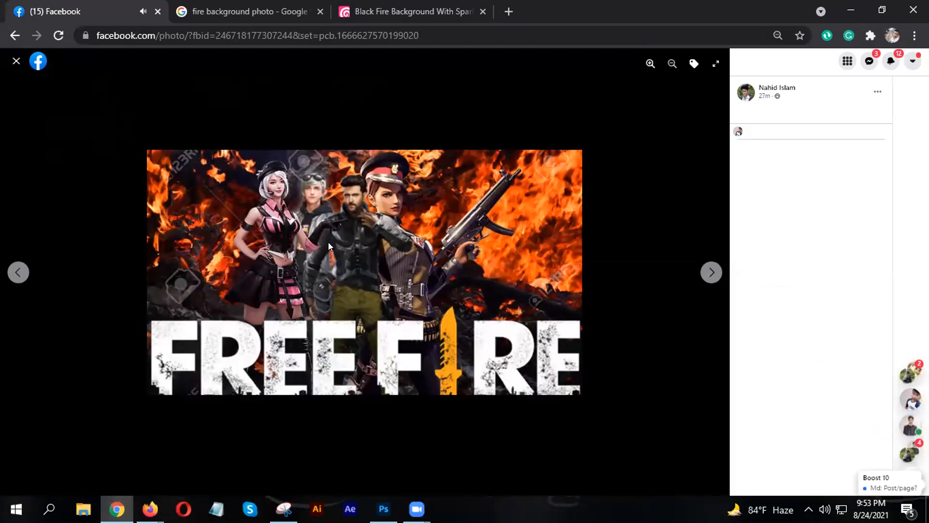
click(650, 63)
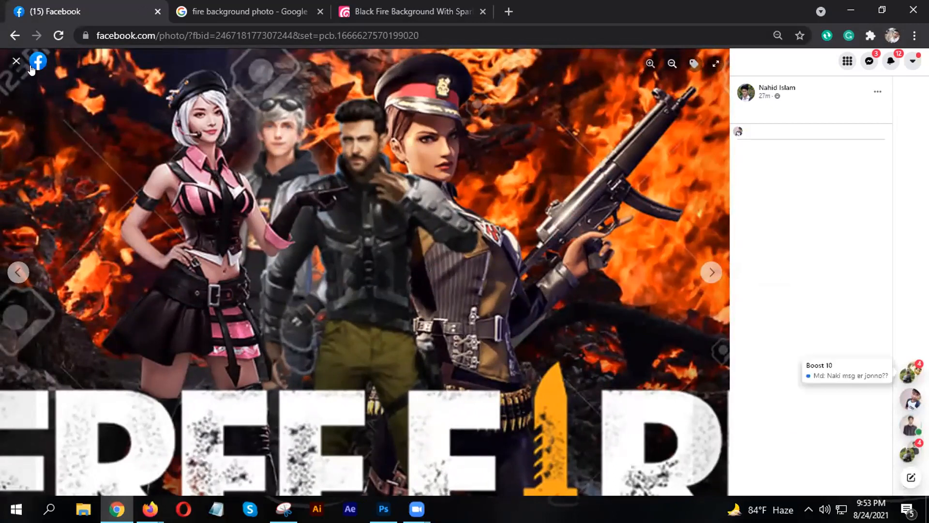
click(672, 64)
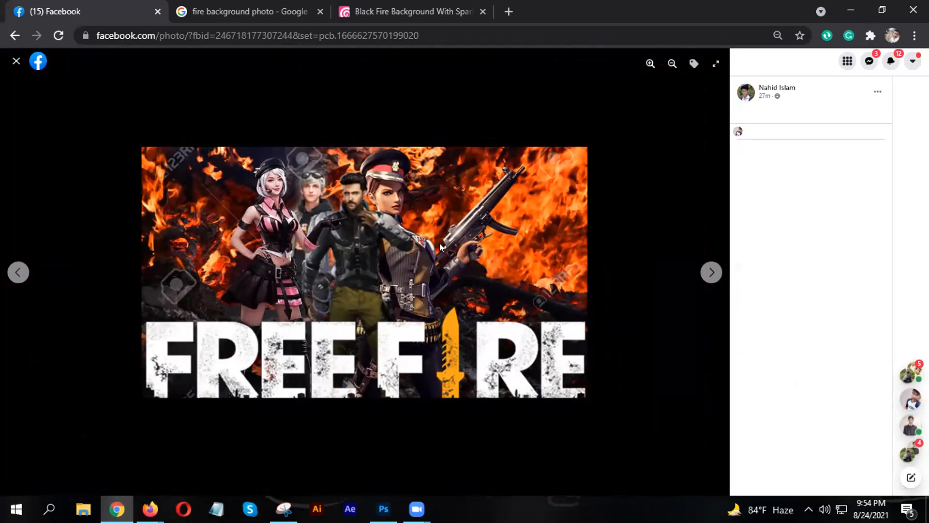
click(509, 11)
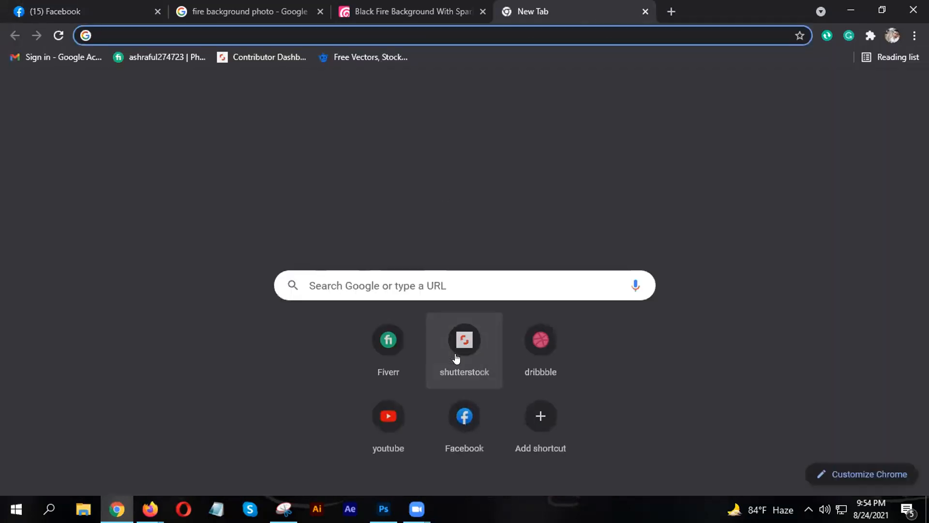
- Go to Facebook, enter the Graphic Design Online Class group, and open the PUBG post image
click(462, 421)
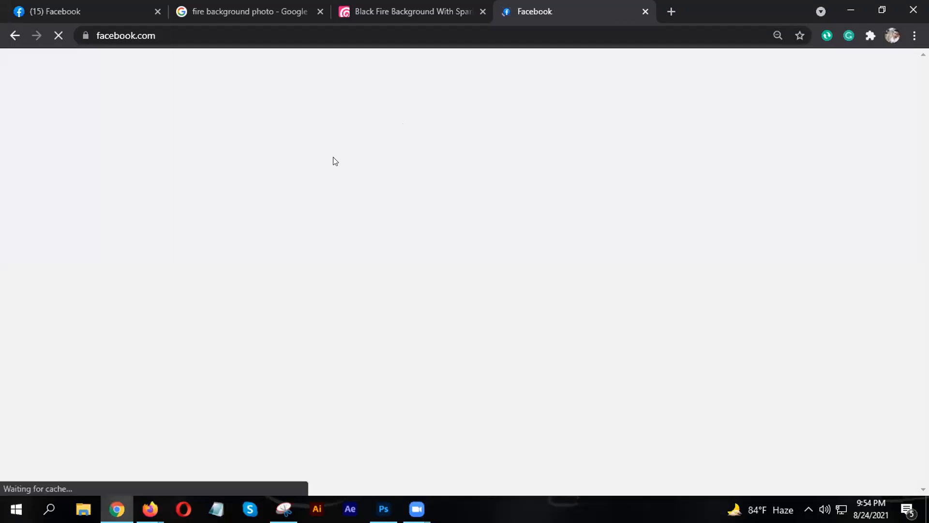
scroll(412, 325, down, 7)
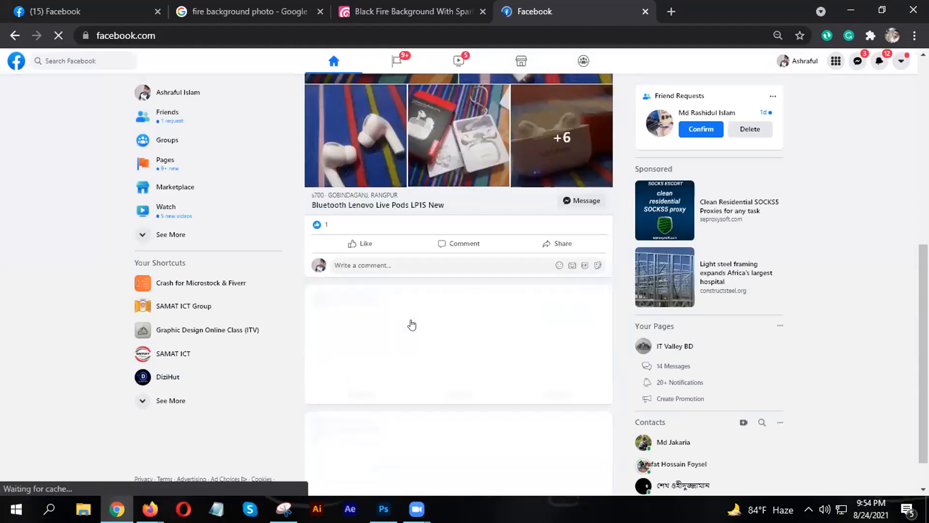
scroll(412, 324, down, 5)
scroll(425, 317, up, 7)
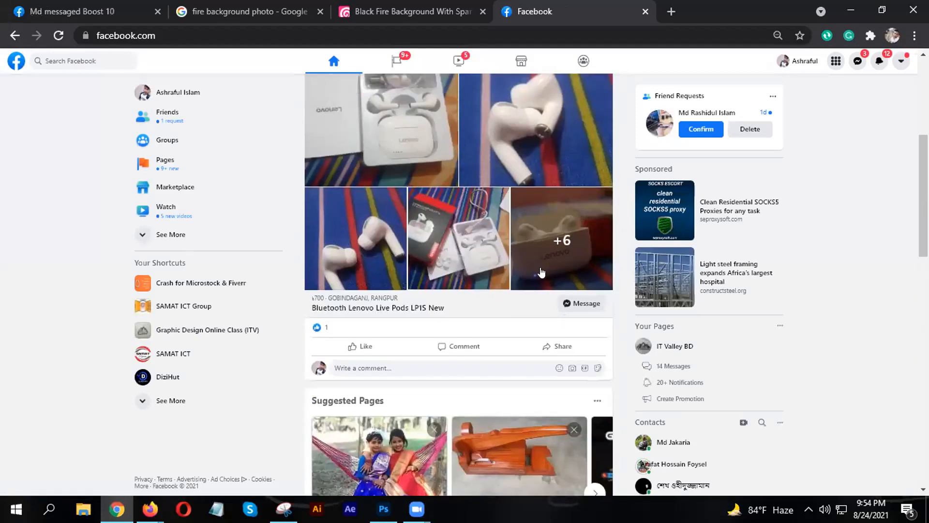
scroll(541, 273, up, 6)
click(237, 326)
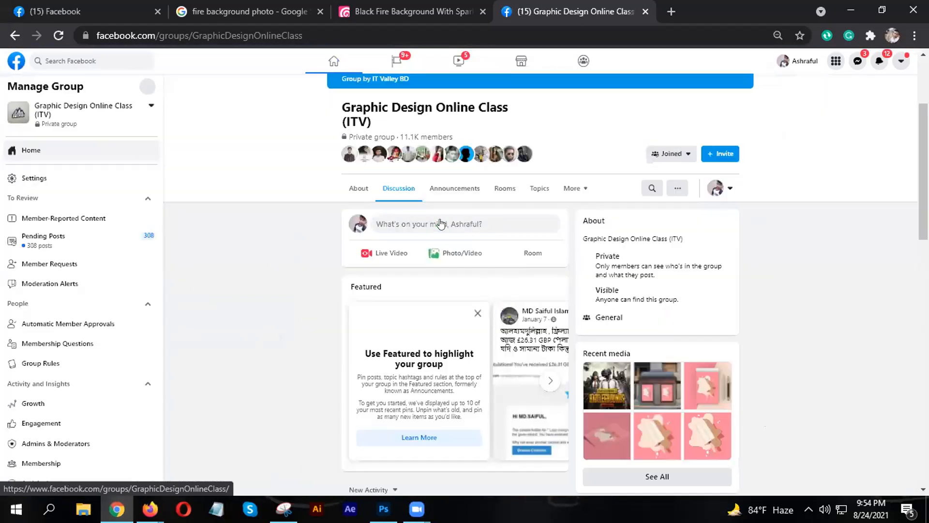
scroll(440, 228, down, 8)
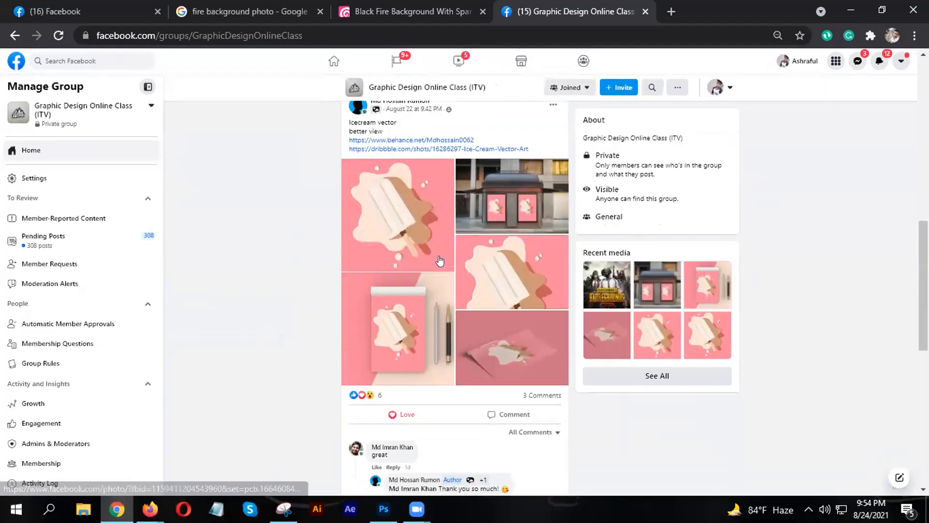
scroll(440, 261, down, 10)
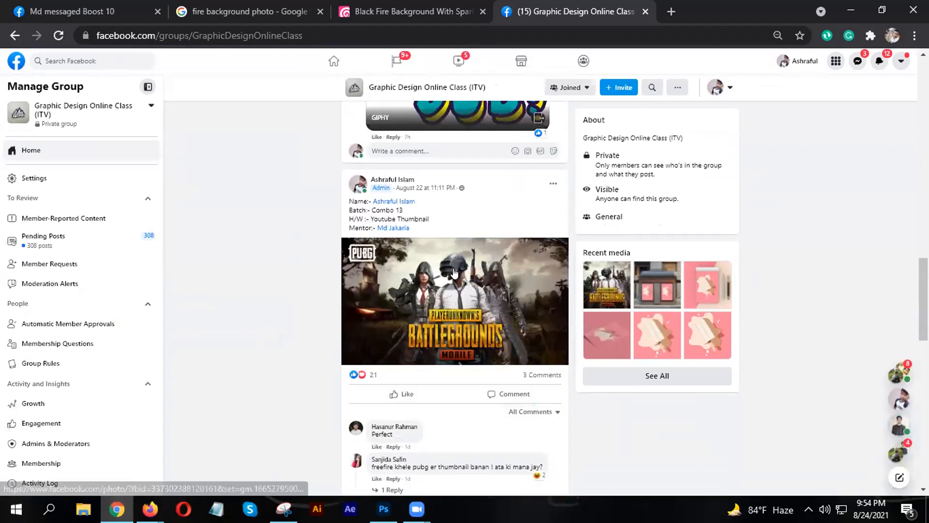
click(453, 274)
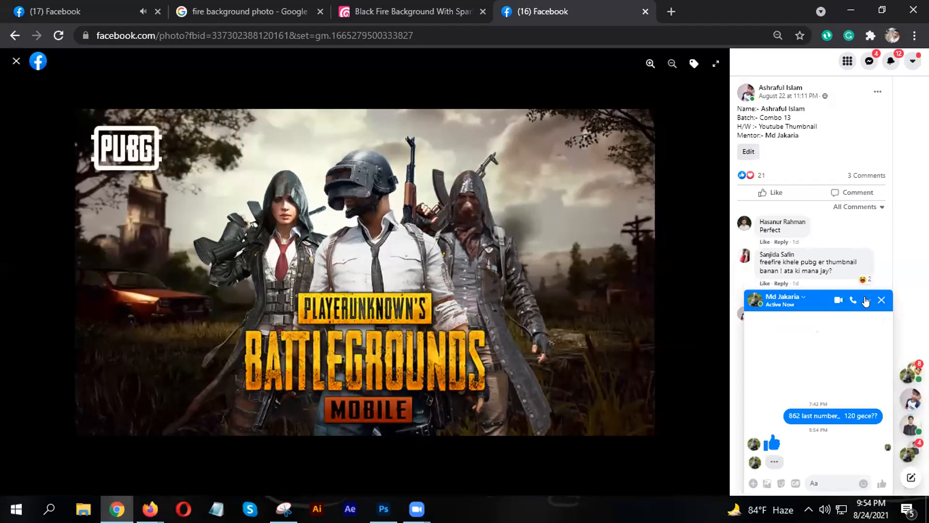
- Minimize the chat window and return to the first Facebook tab showing the Free Fire photo
click(866, 301)
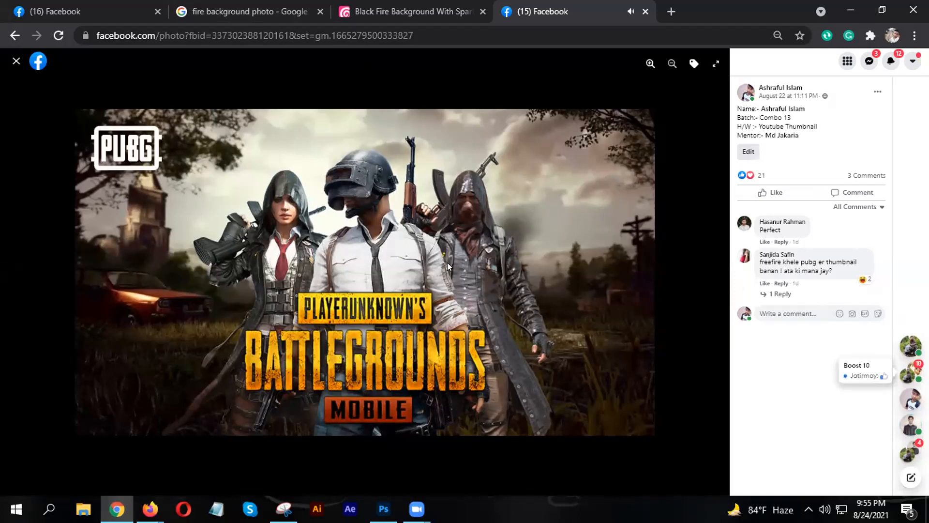
click(88, 6)
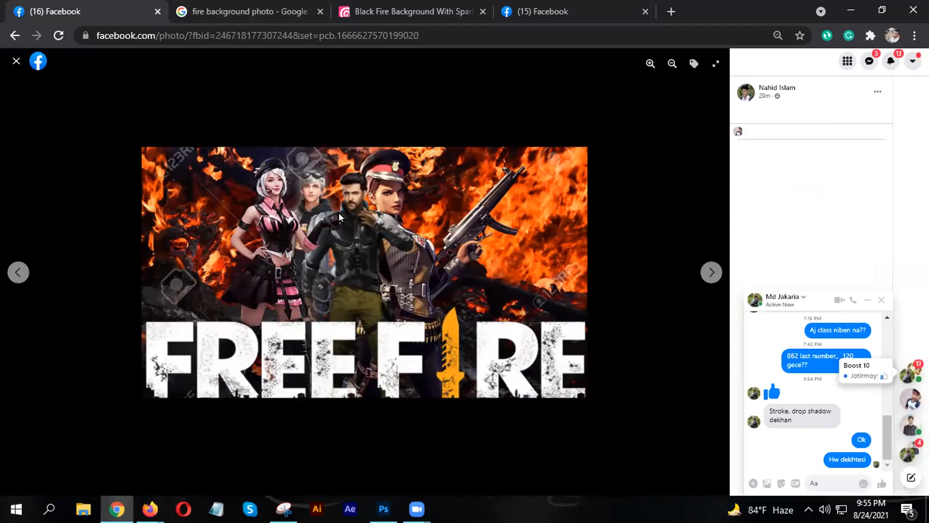
- Close the Messenger chat and advance the viewer to the PUBG Global Invitational Berlin 2018 image
click(867, 300)
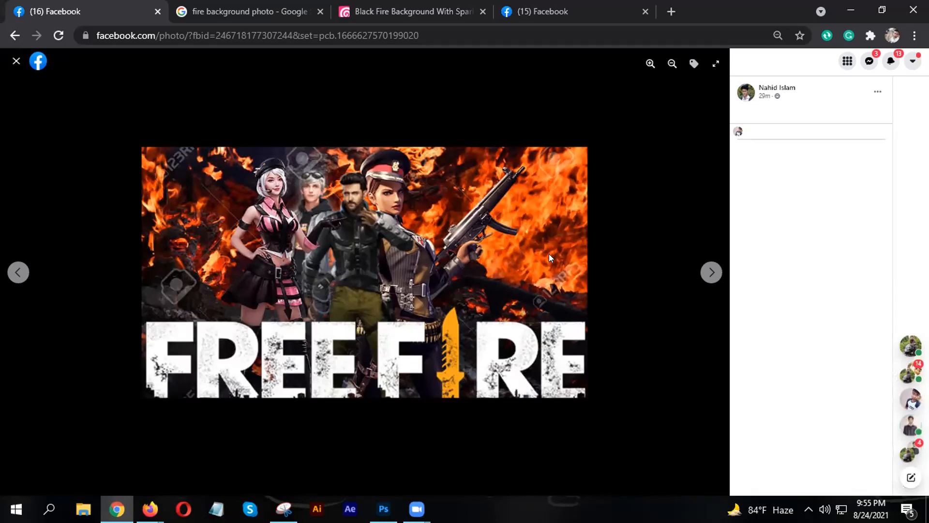
click(713, 272)
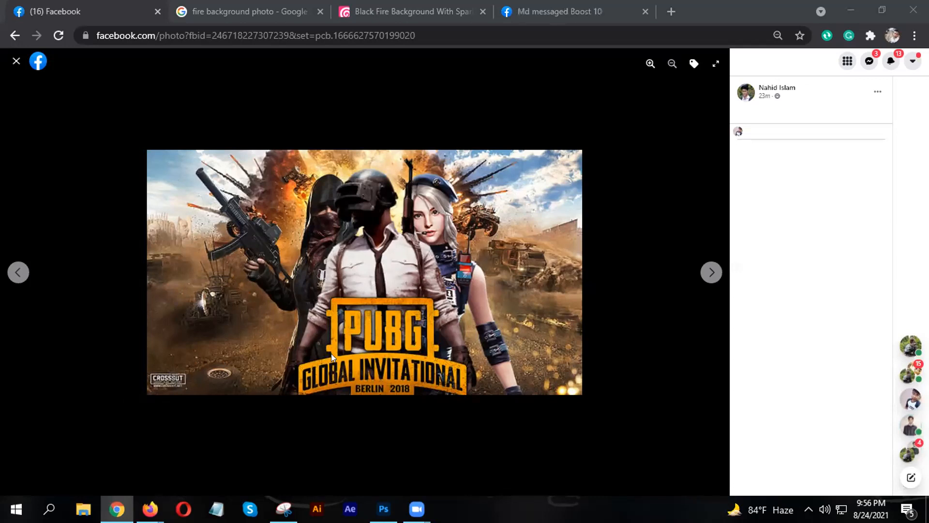
- Copy the PUBG Global Invitational Berlin 2018 photo with the context menu's Copy image
right_click(363, 232)
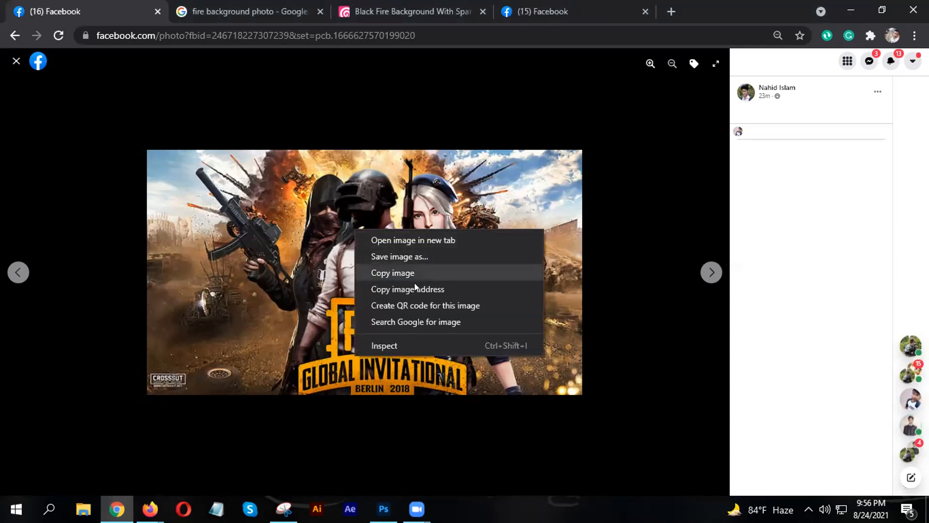
click(405, 273)
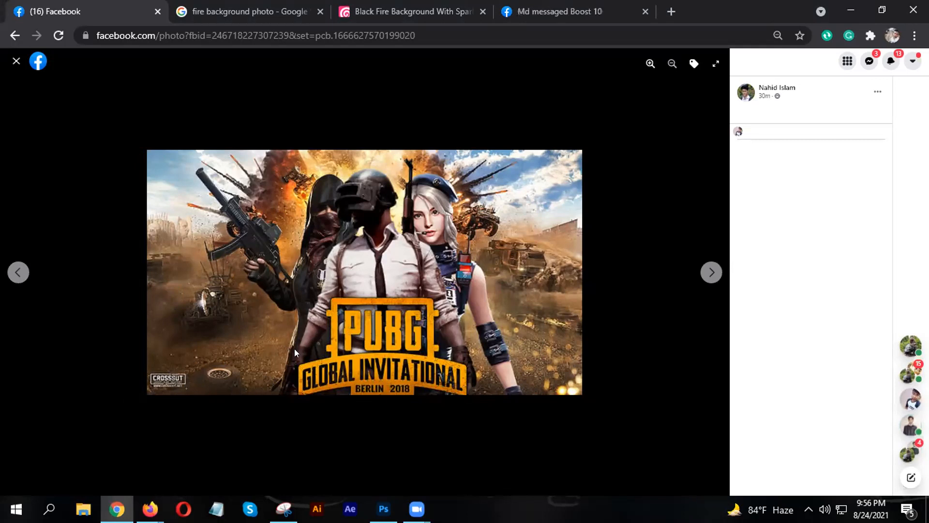
- Paste the PUBG image into the Photoshop Thumbnail document and move it to the top-left corner
click(842, 12)
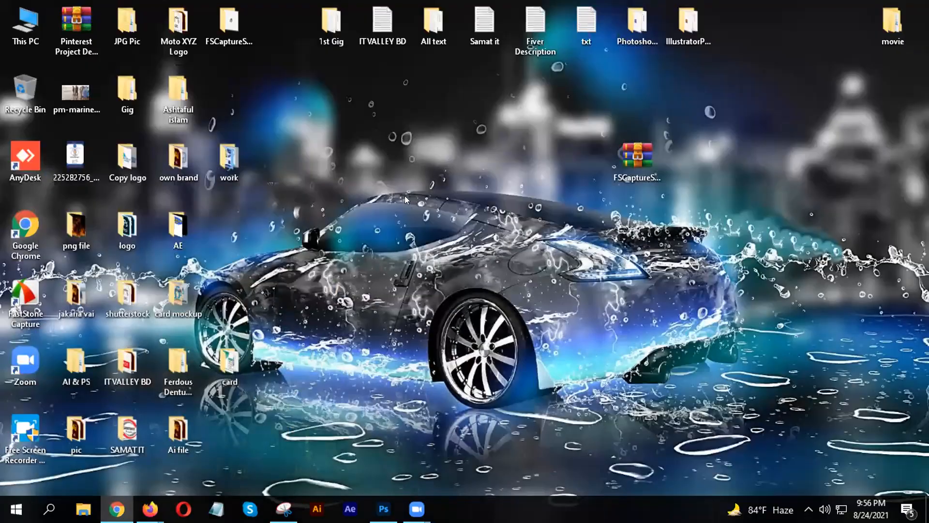
click(384, 509)
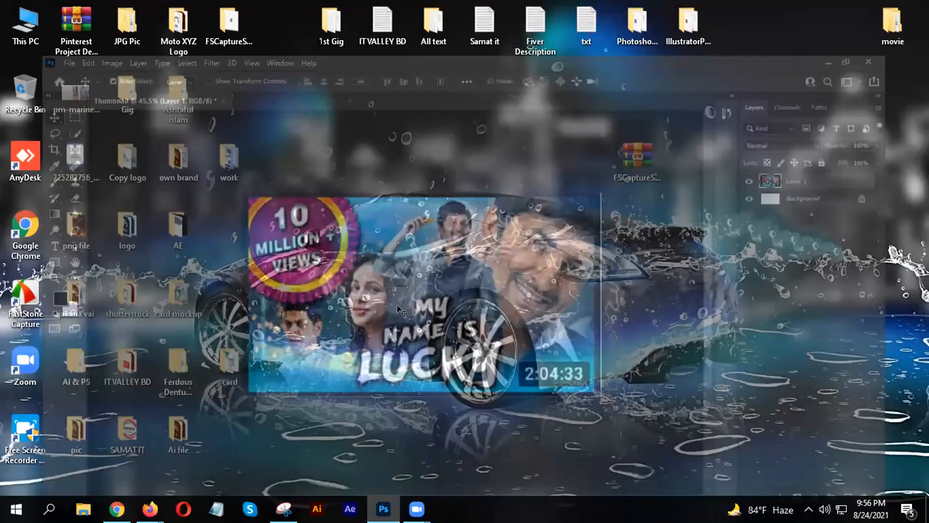
key(ctrl+v)
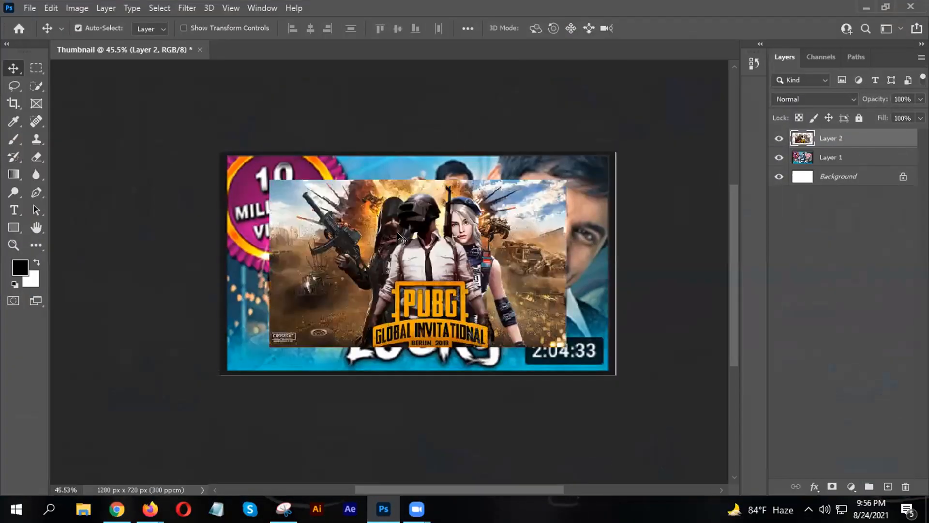
drag(408, 270, 361, 240)
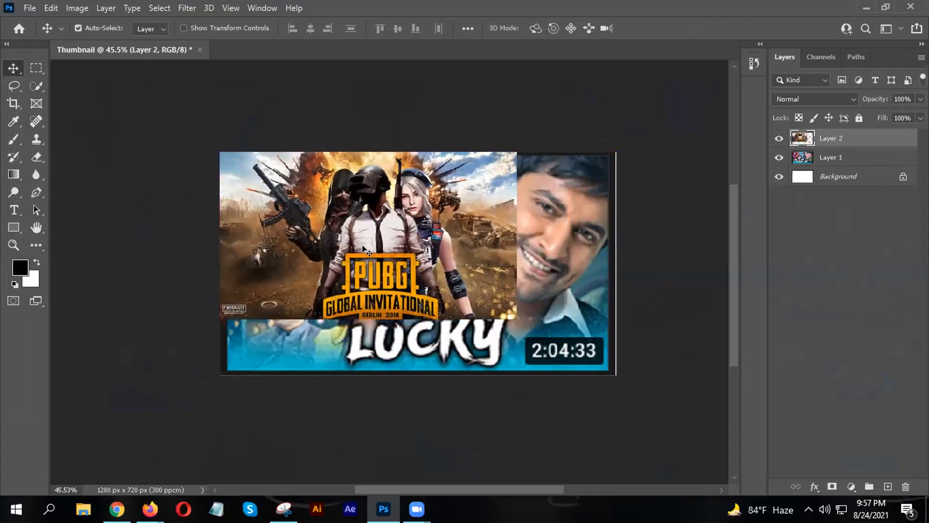
- Scale the pasted PUBG layer with Free Transform until it covers the whole canvas
key(ctrl+t)
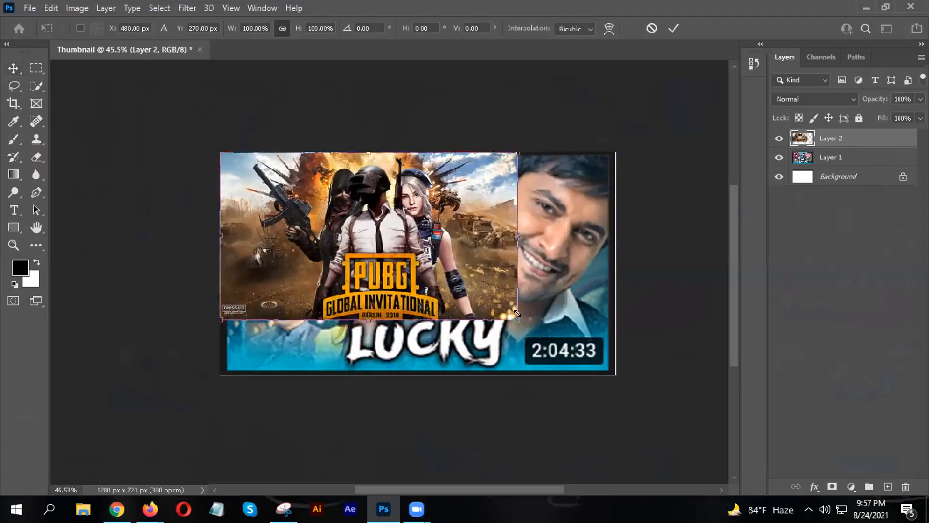
drag(517, 318, 616, 378)
key(ctrl+z)
drag(510, 317, 615, 369)
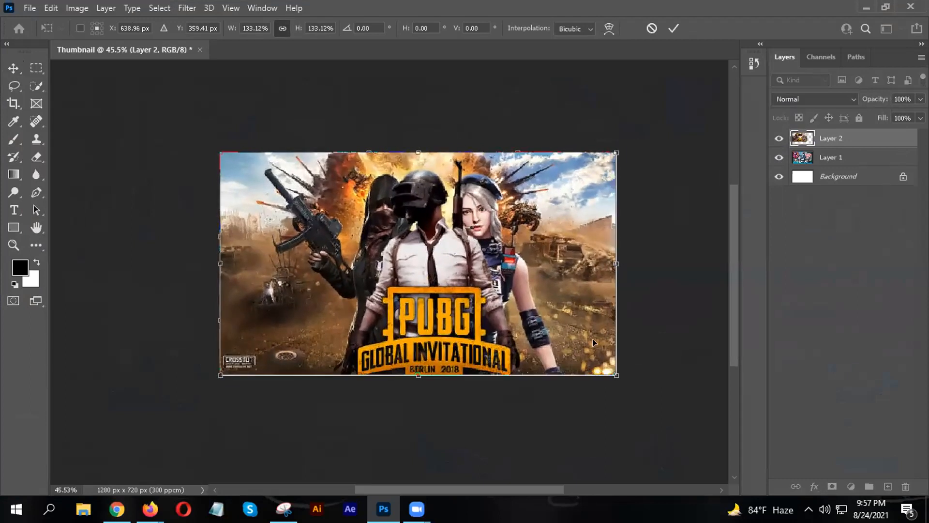
click(674, 28)
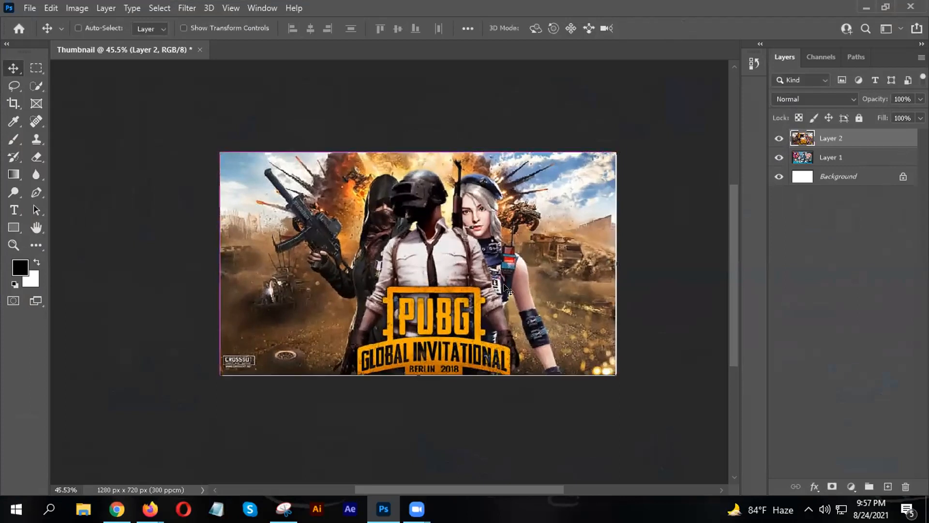
key(ctrl+t)
drag(613, 374, 620, 377)
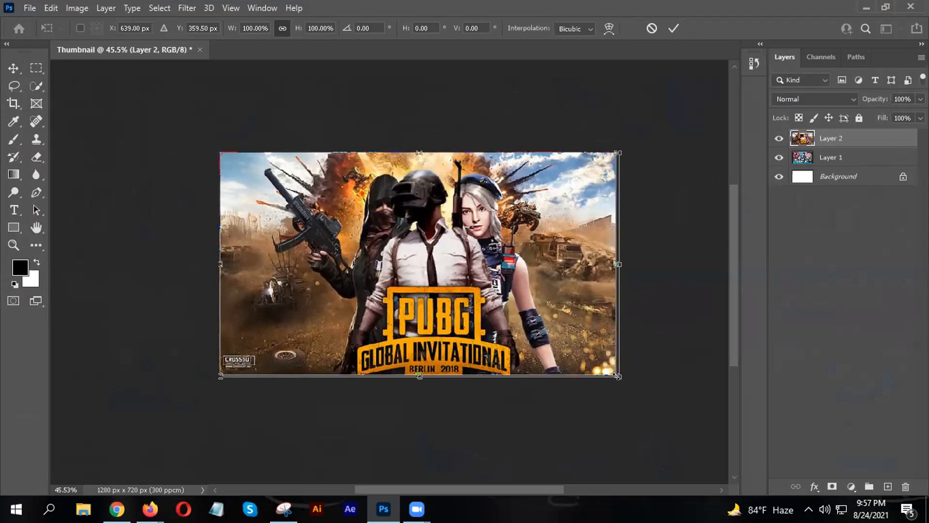
key(Return)
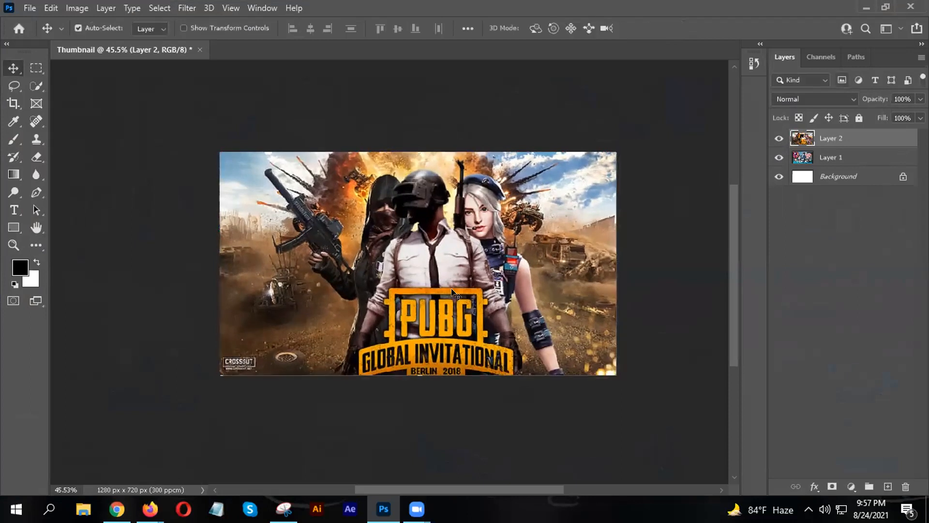
- Choose the freehand Lasso Tool and trace around the CROSSOUT watermark in the lower-left corner
scroll(256, 367, up, 2)
scroll(268, 336, up, 2)
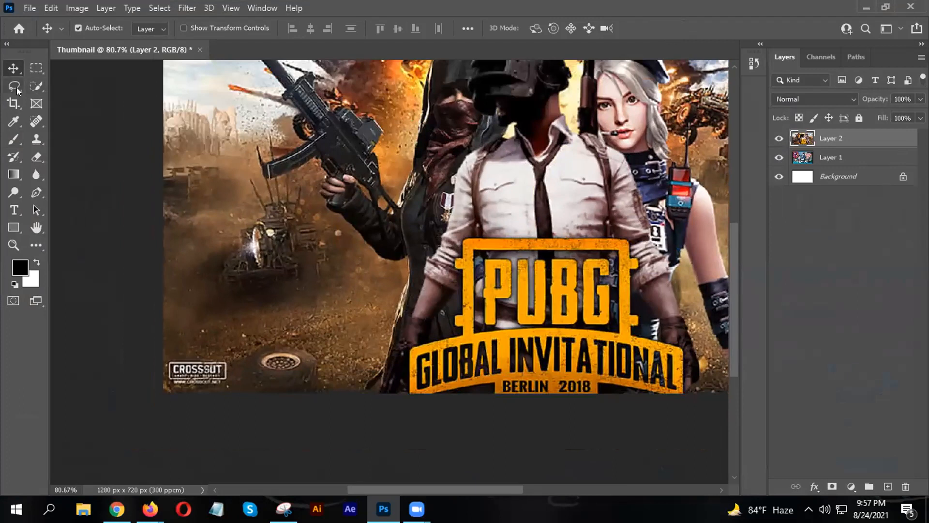
click(14, 86)
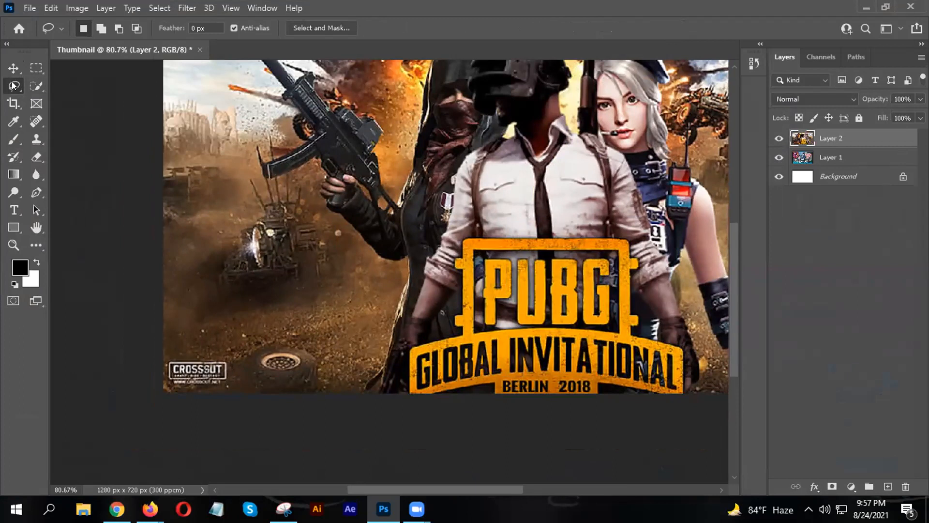
right_click(13, 86)
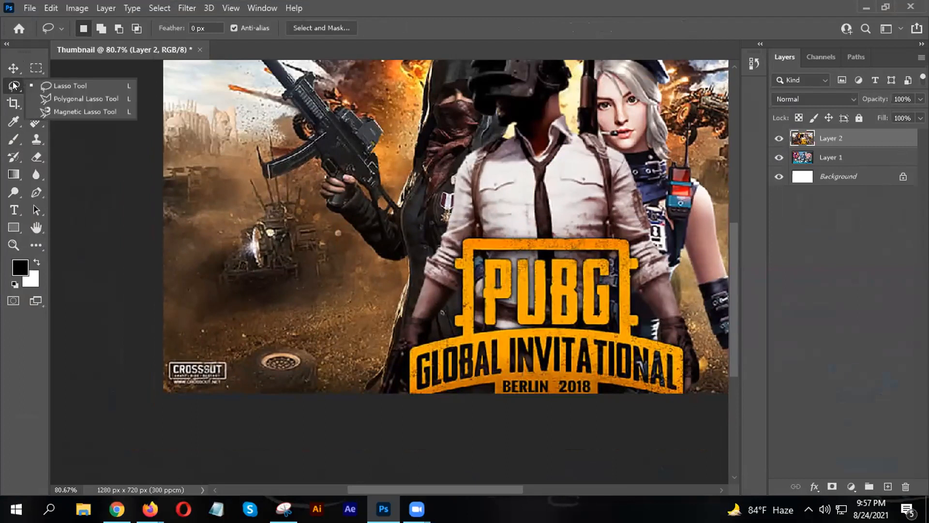
click(77, 90)
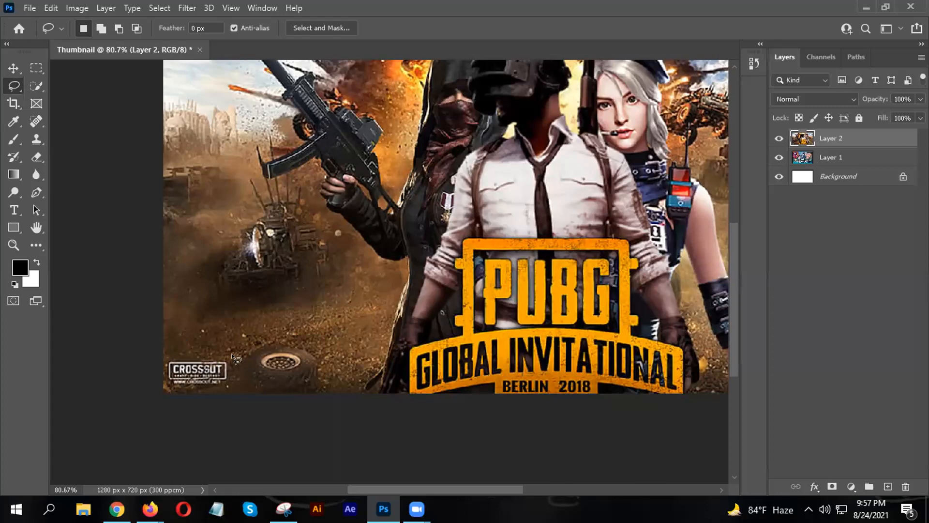
drag(230, 358, 224, 359)
mouse_move(233, 365)
mouse_down()
mouse_move(234, 385)
mouse_move(215, 391)
mouse_move(167, 389)
mouse_move(165, 356)
mouse_up()
right_click(13, 85)
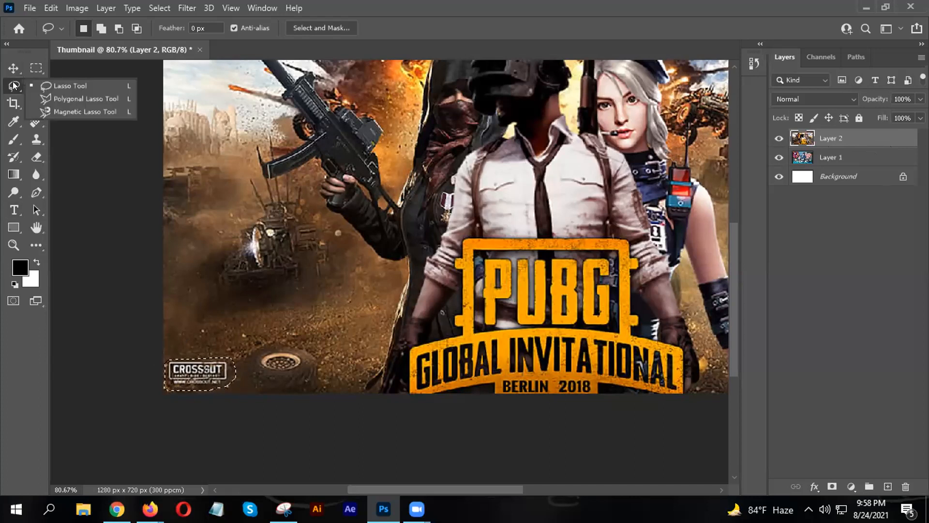
click(14, 85)
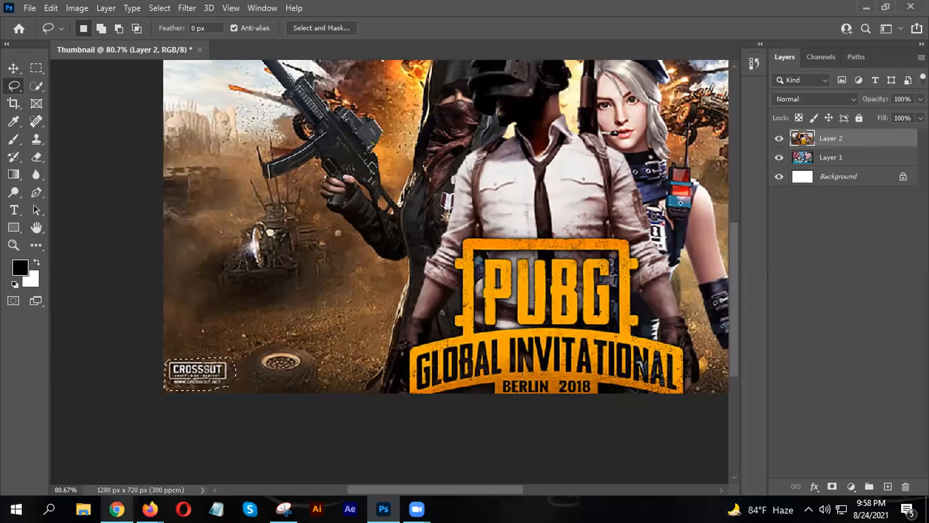
key(ctrl+d)
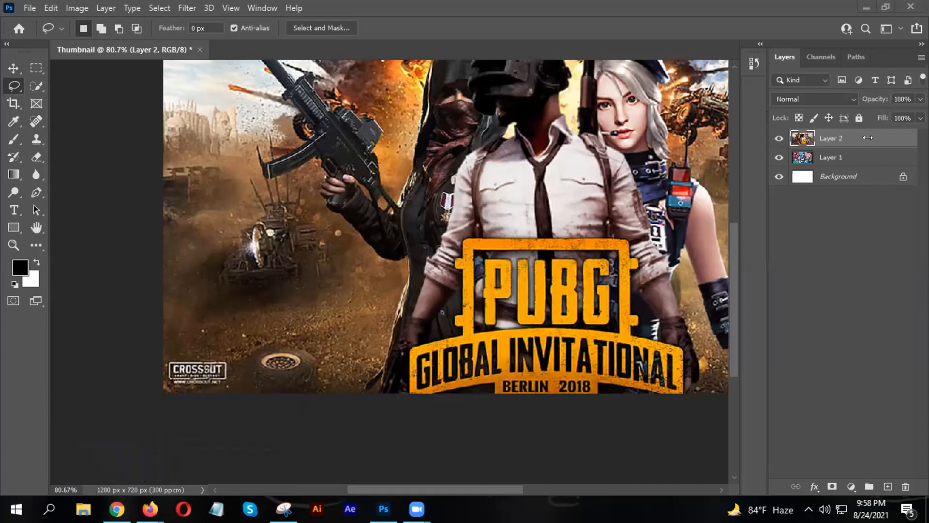
click(825, 137)
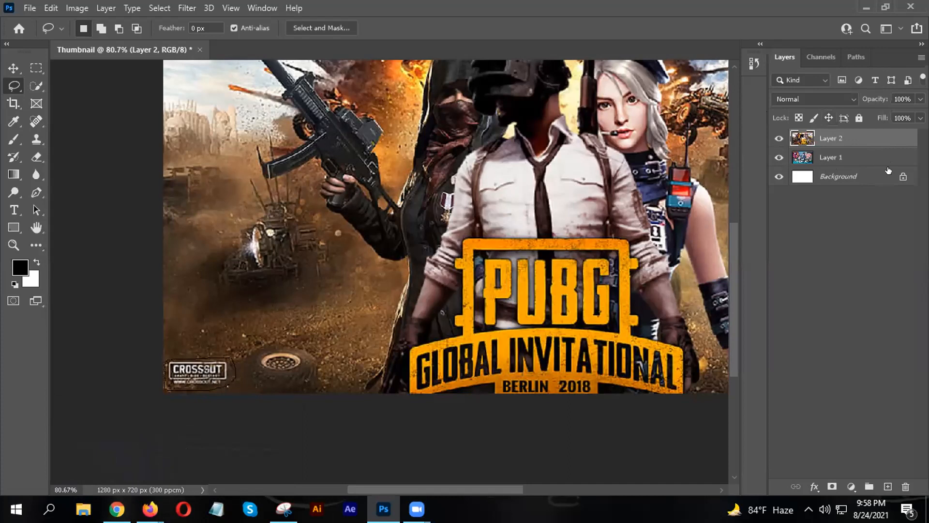
drag(903, 178, 903, 490)
drag(902, 489, 902, 489)
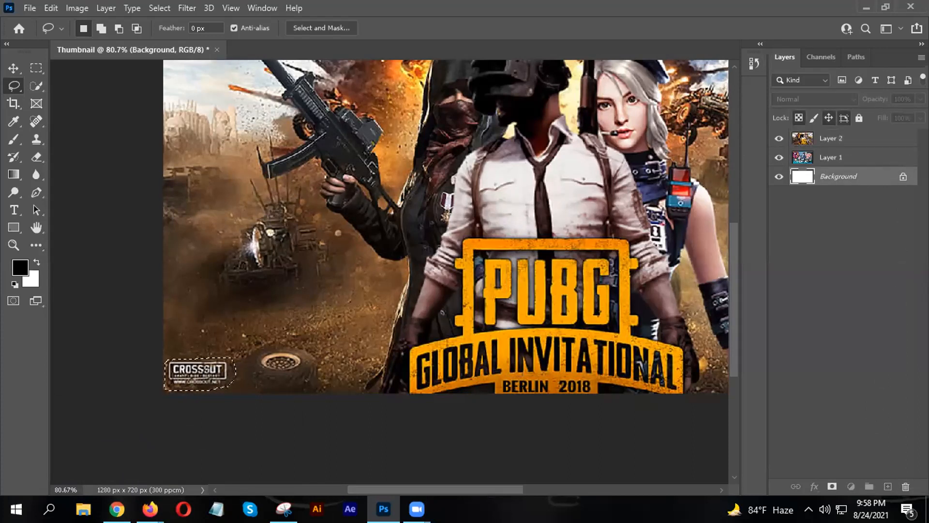
drag(900, 491, 900, 490)
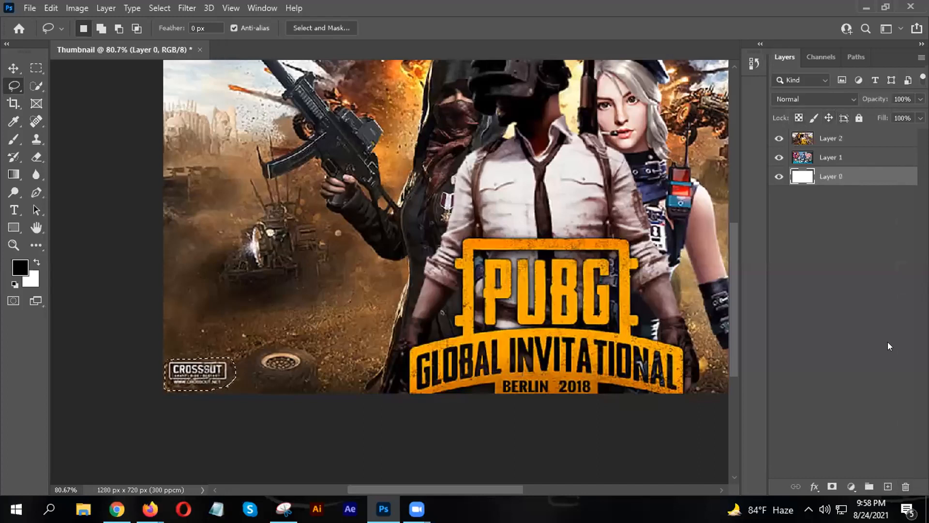
key(ctrl+z)
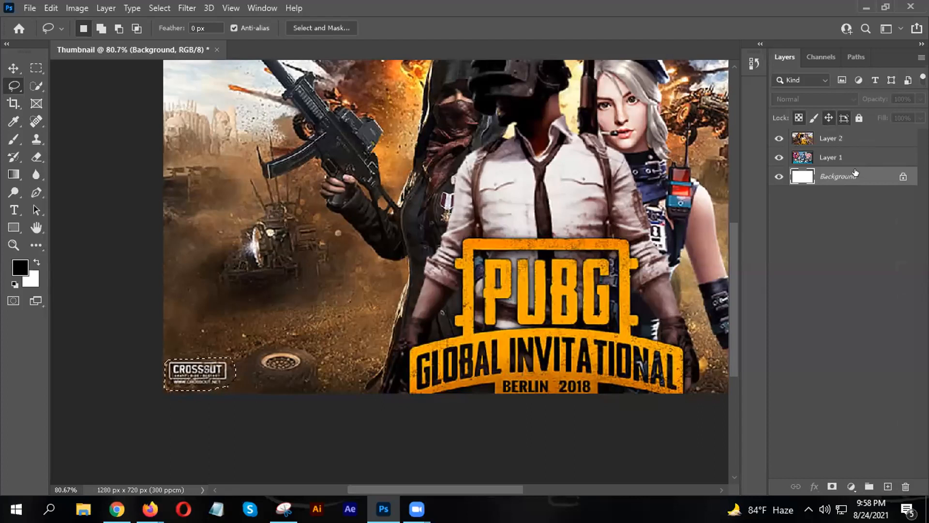
right_click(842, 138)
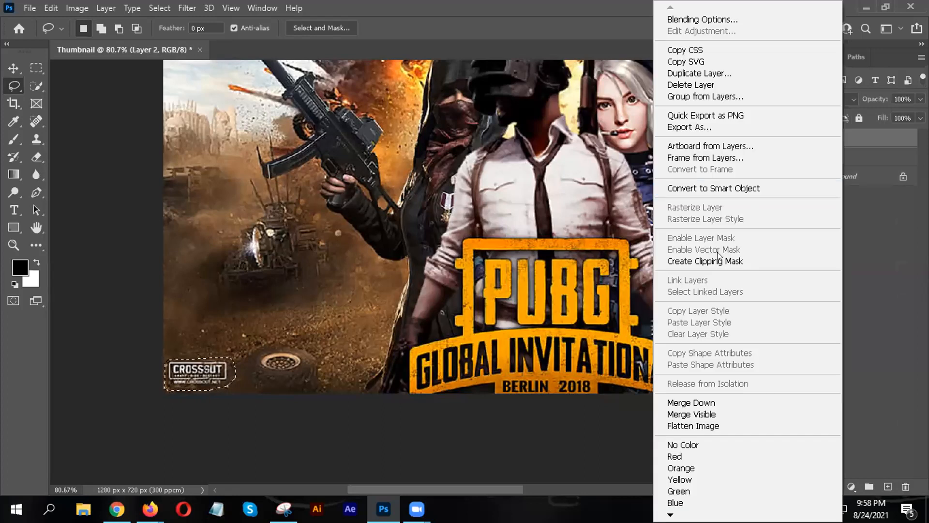
click(730, 186)
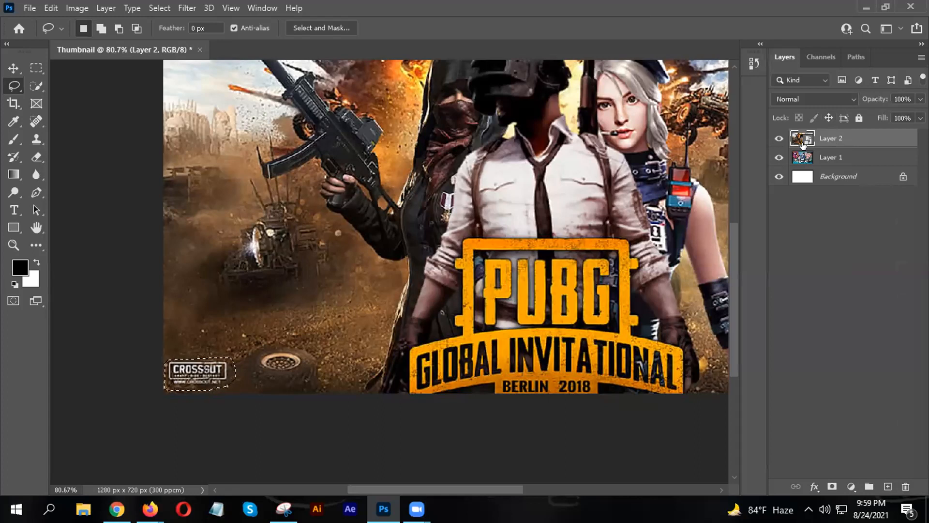
right_click(831, 139)
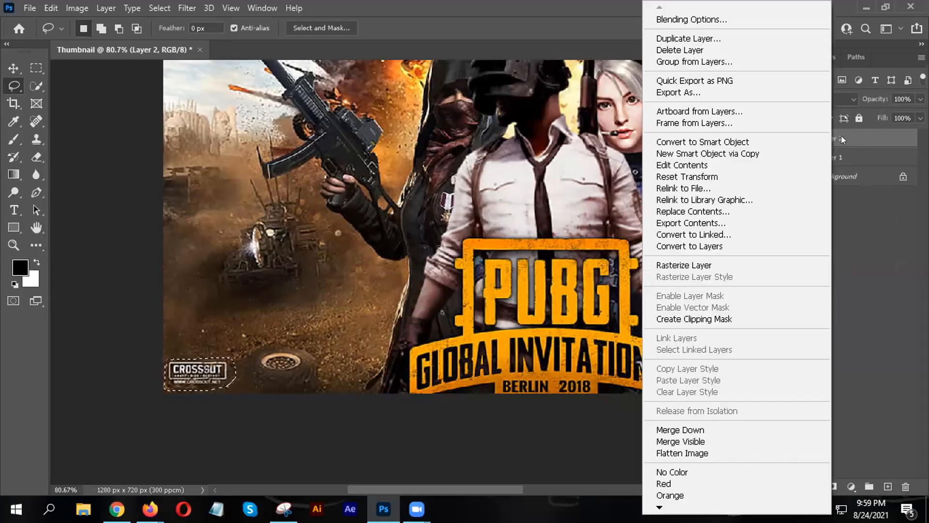
click(843, 140)
right_click(830, 143)
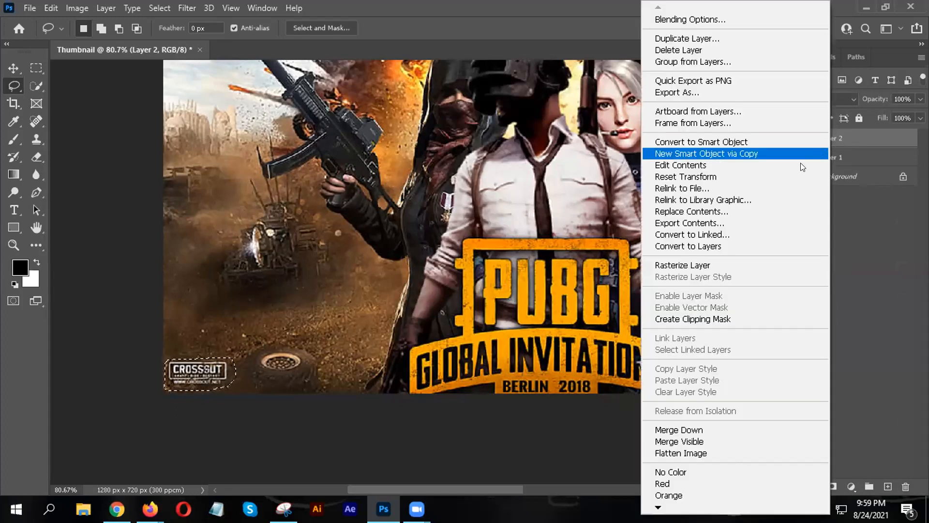
click(677, 262)
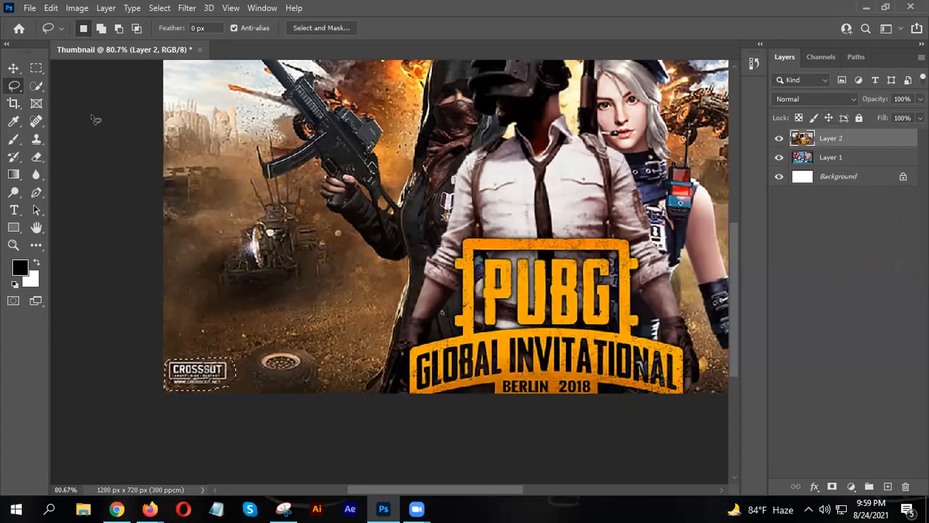
click(13, 68)
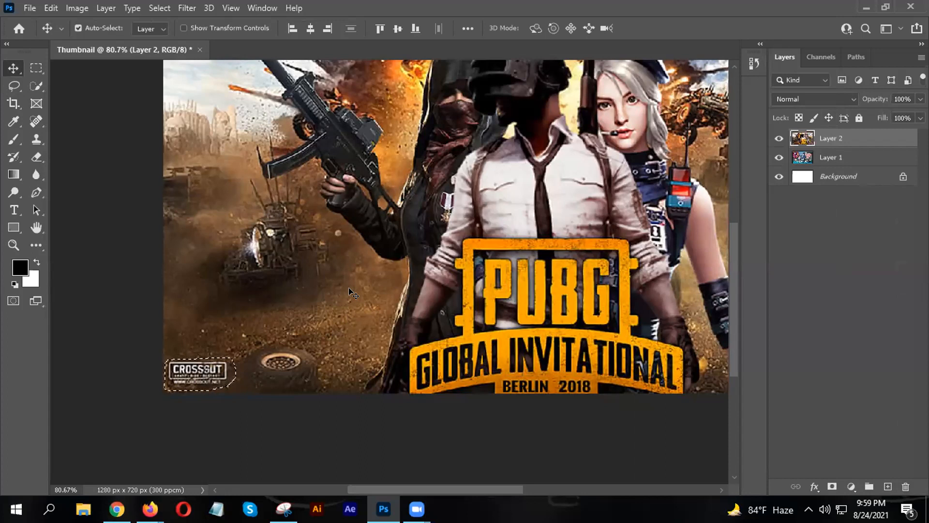
- Fill the selected watermark area with Content-Aware contents via Shift+F5 and dismiss the tip
key(shift+F5)
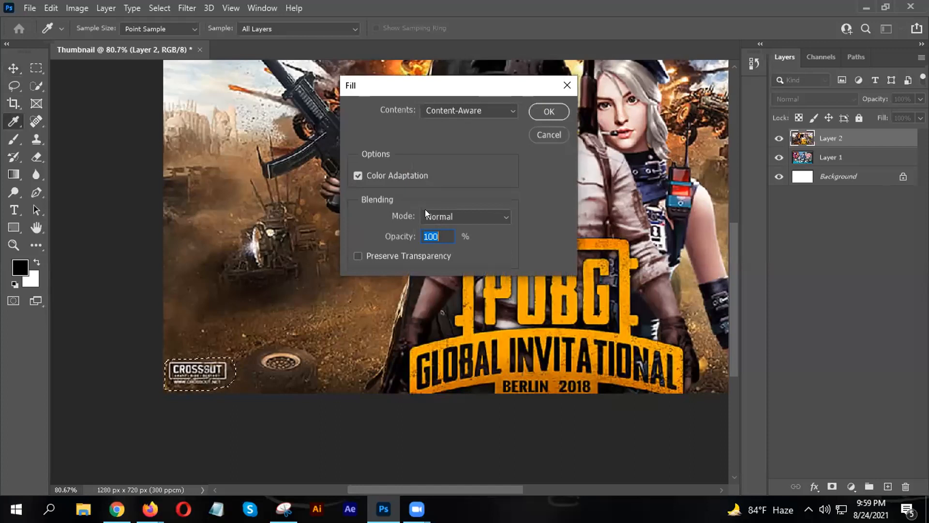
click(485, 113)
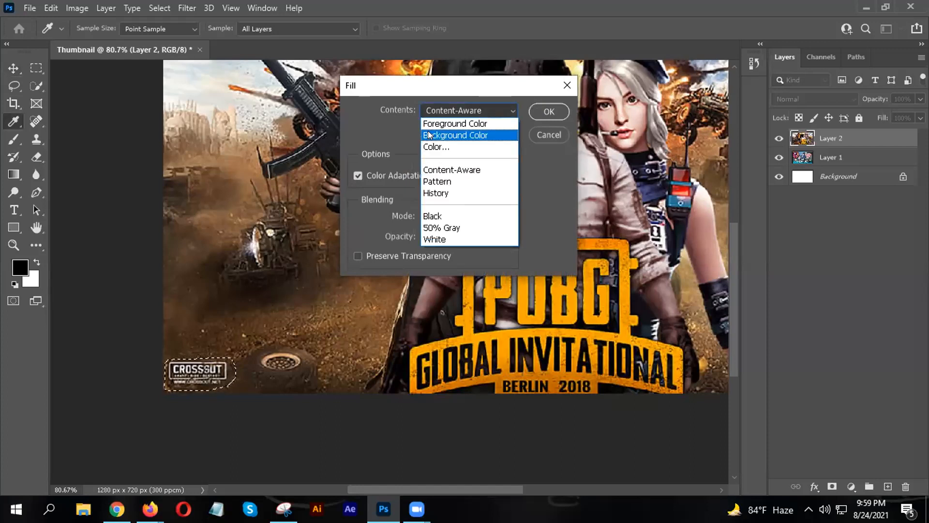
click(451, 170)
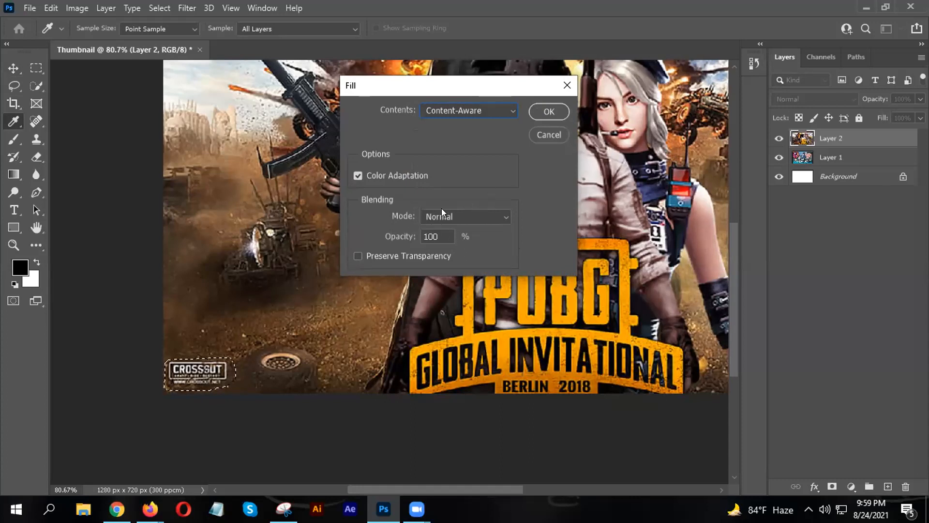
click(539, 112)
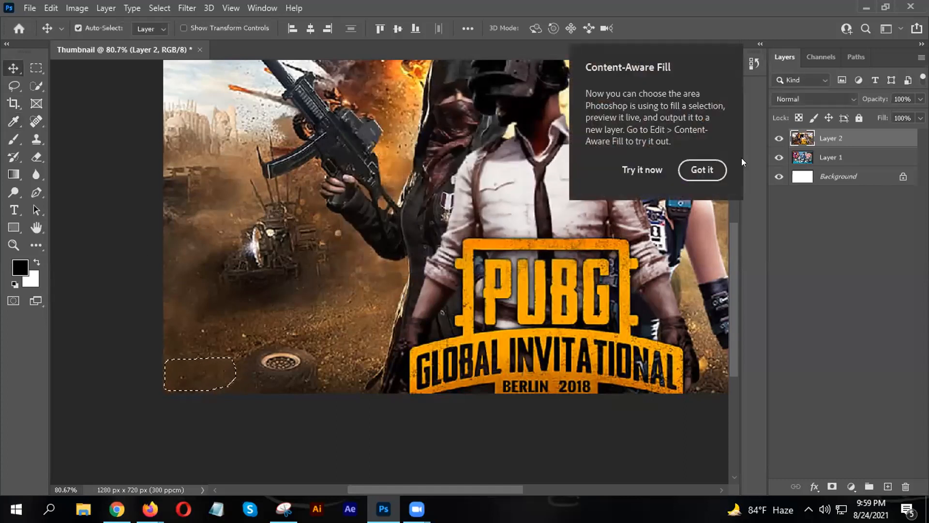
click(702, 169)
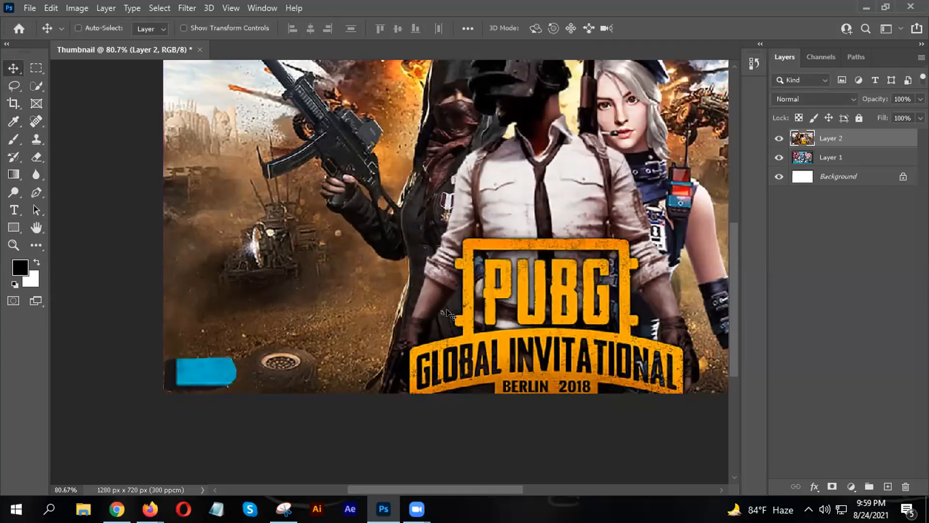
key(ctrl+z)
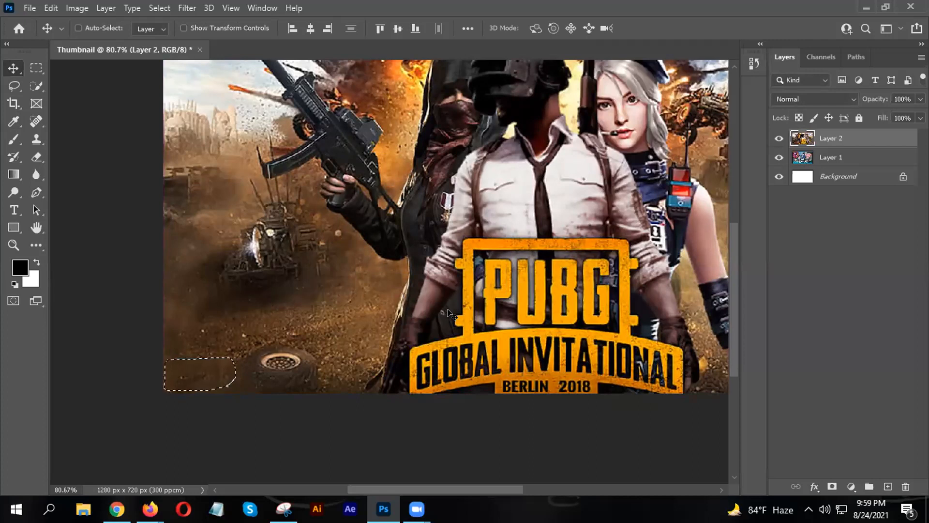
- Deselect, zoom in on the corner, and undo the fill so the CROSSOUT watermark reappears
key(ctrl+d)
scroll(357, 343, down, 4)
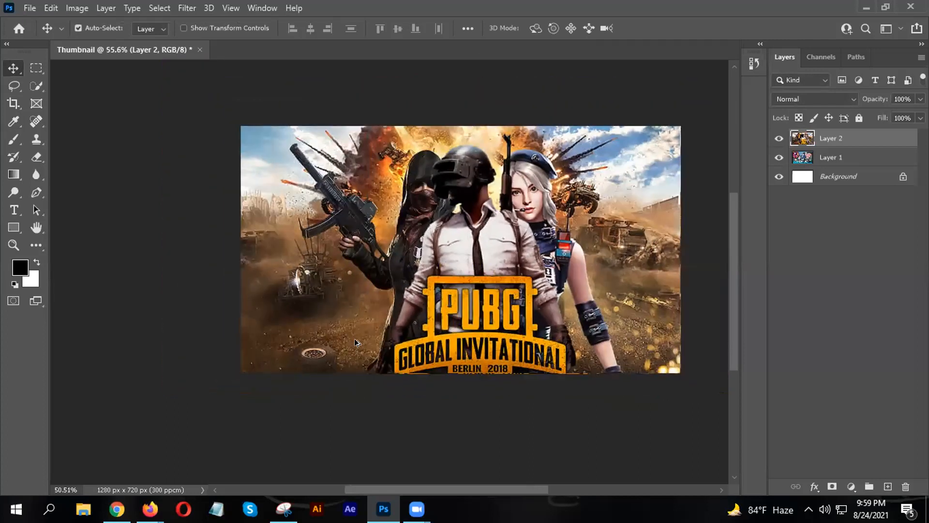
scroll(551, 315, up, 2)
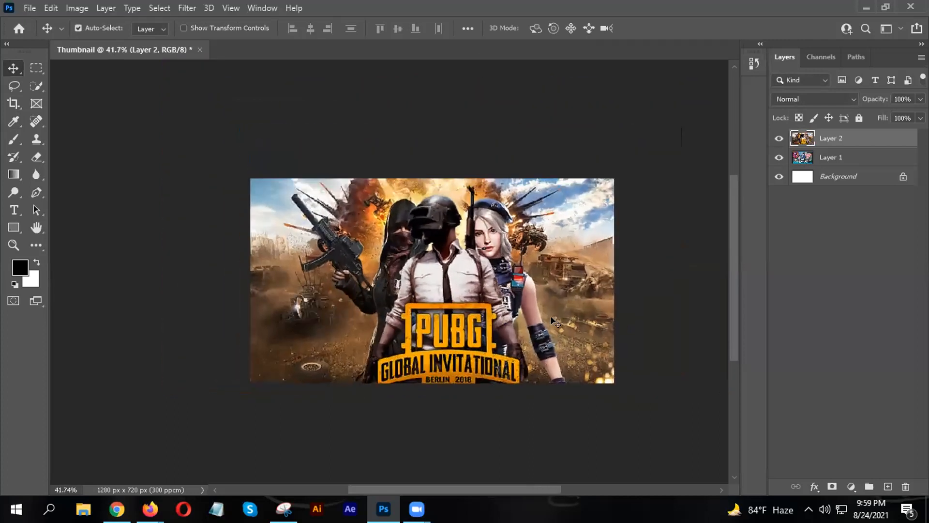
mouse_move(465, 304)
mouse_down()
mouse_move(384, 274)
mouse_move(432, 279)
mouse_move(491, 307)
mouse_move(471, 301)
mouse_up()
scroll(385, 307, up, 1)
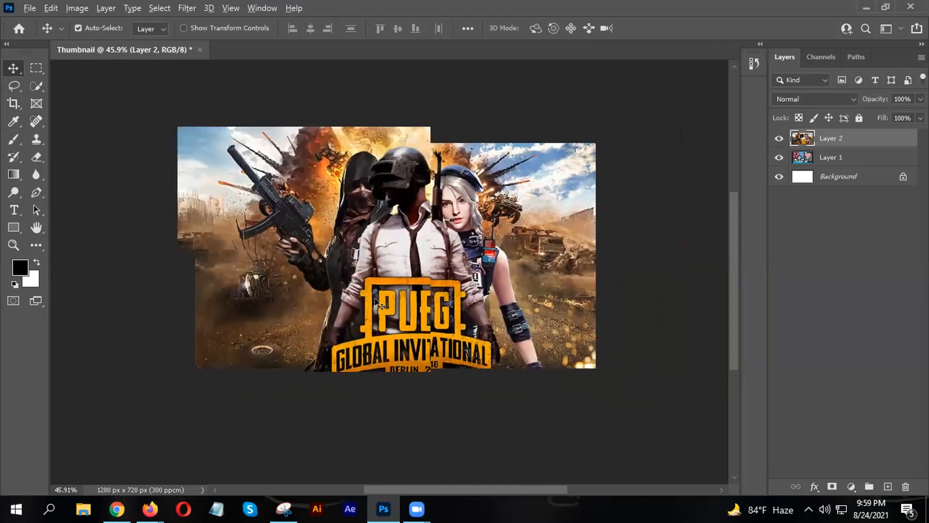
scroll(407, 277, up, 2)
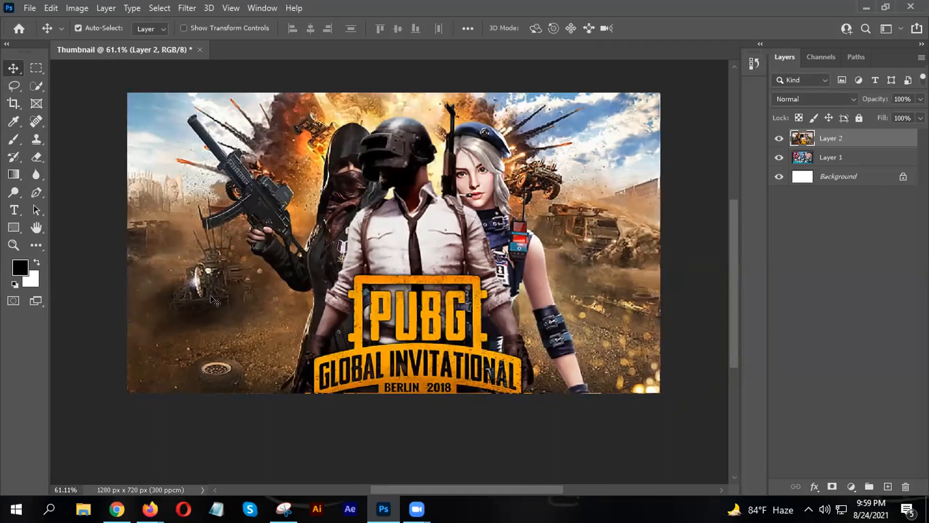
key(ctrl+z)
key(ctrl+z)
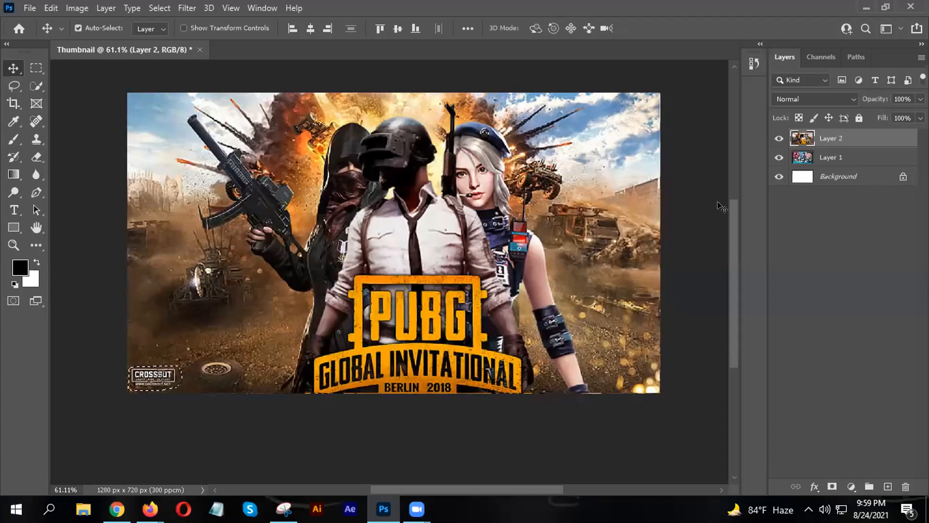
key(ctrl+d)
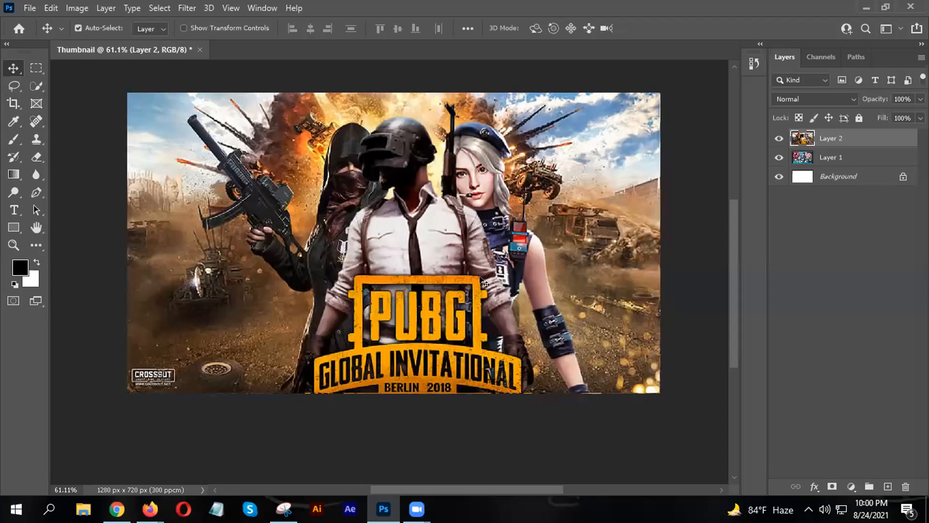
scroll(277, 320, up, 3)
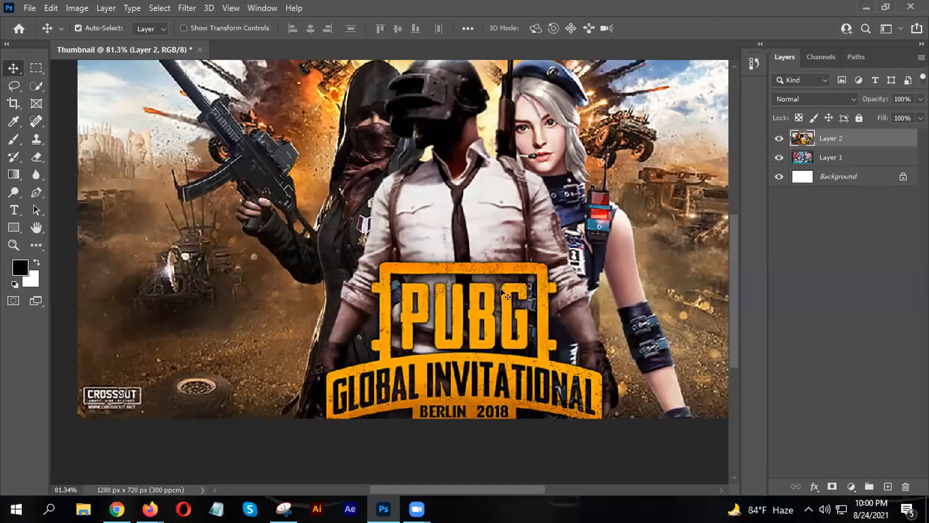
- Pick the plain freehand Lasso and trace a selection around the CROSSOUT watermark
click(13, 86)
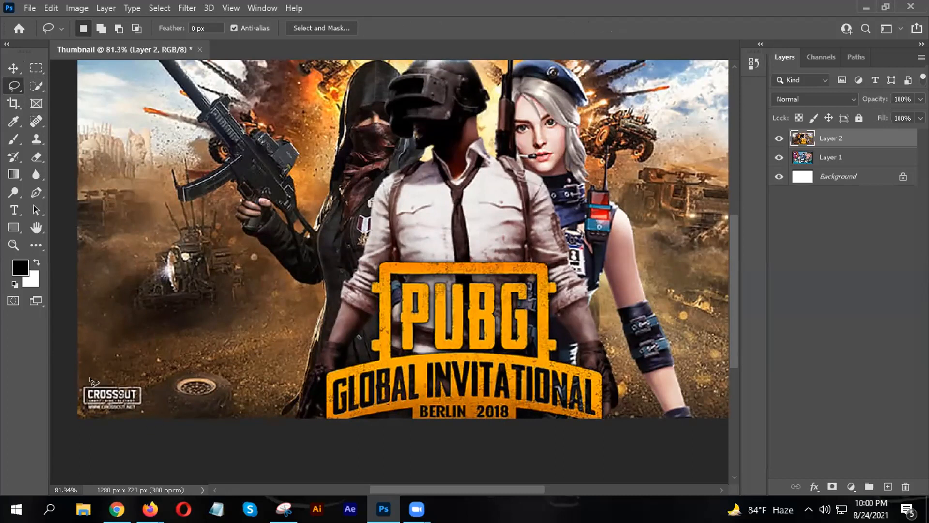
right_click(13, 85)
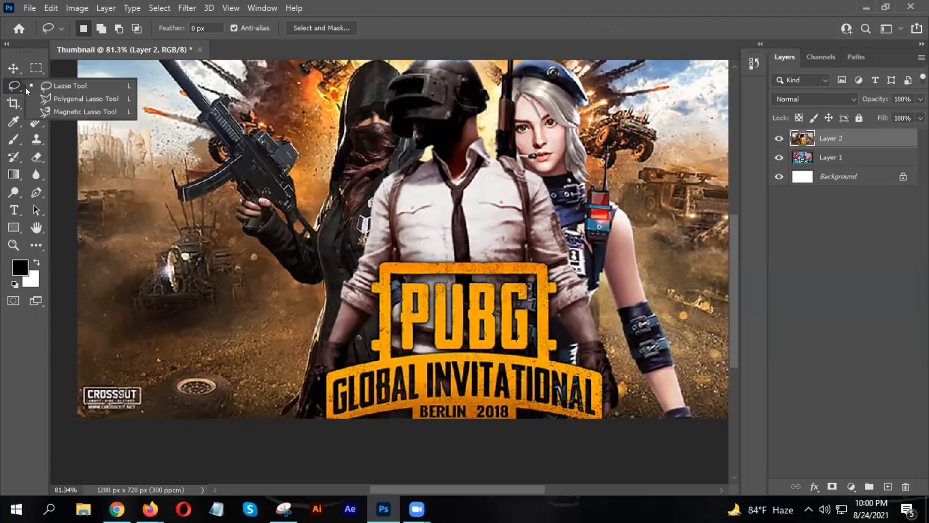
click(61, 87)
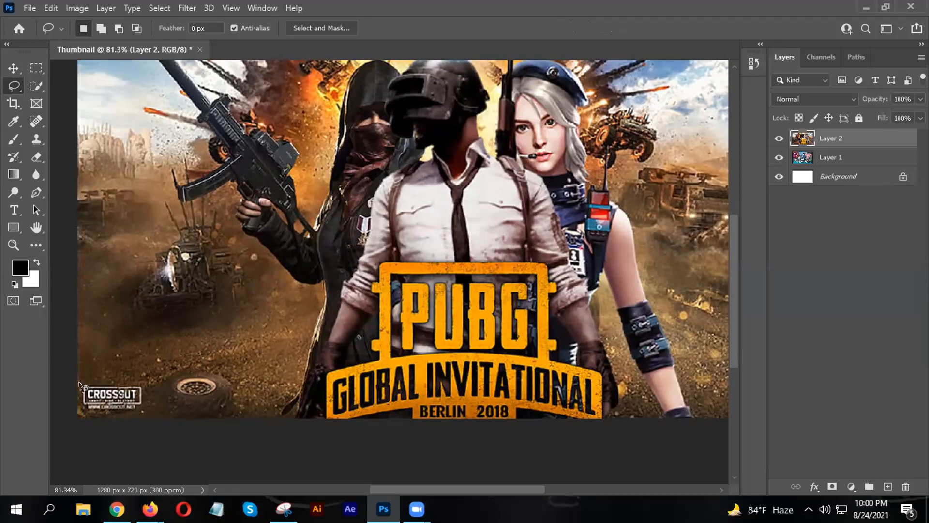
mouse_move(144, 379)
mouse_down()
mouse_move(151, 401)
mouse_move(140, 416)
mouse_move(112, 414)
mouse_move(78, 394)
mouse_up()
- Apply Edit > Fill with Content-Aware contents to the selected watermark
click(28, 9)
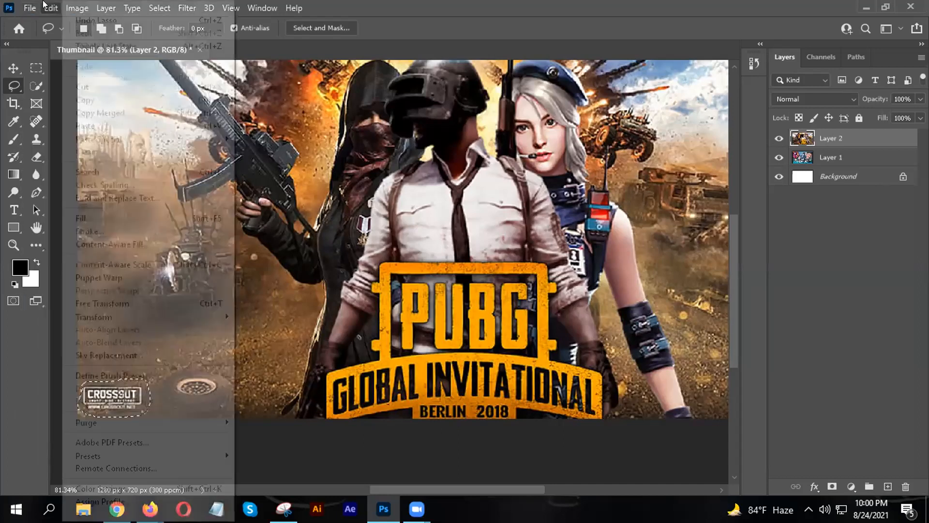
mouse_move(55, 9)
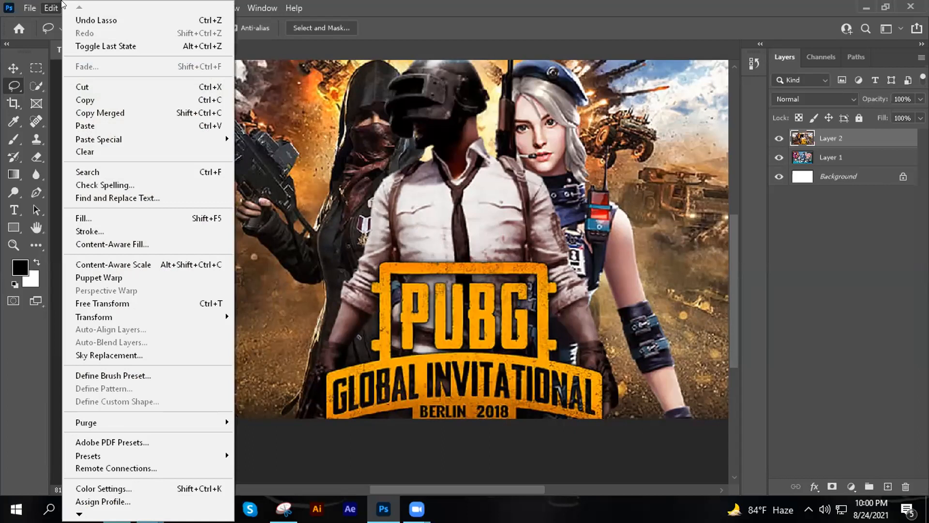
click(174, 224)
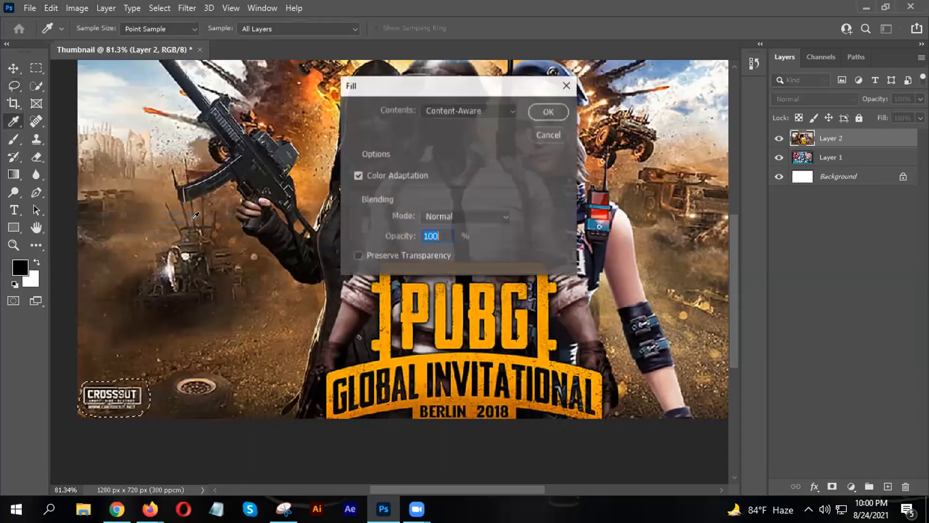
click(549, 115)
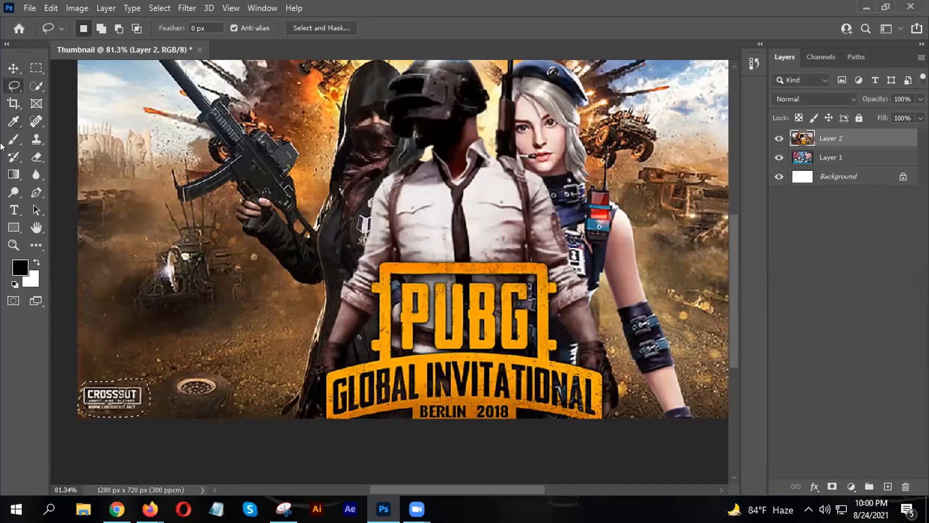
click(14, 69)
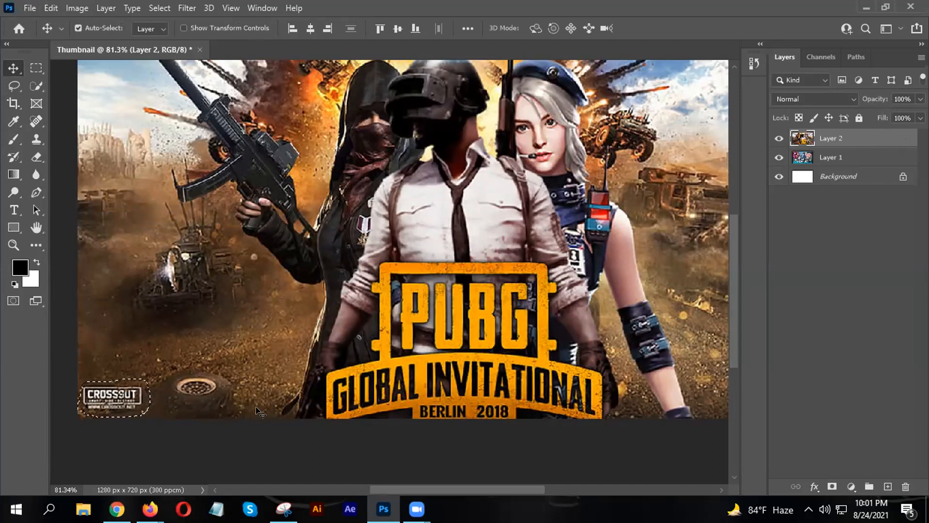
- Content-aware fill the watermark selection again with Shift+F5, then deselect
key(shift+F5)
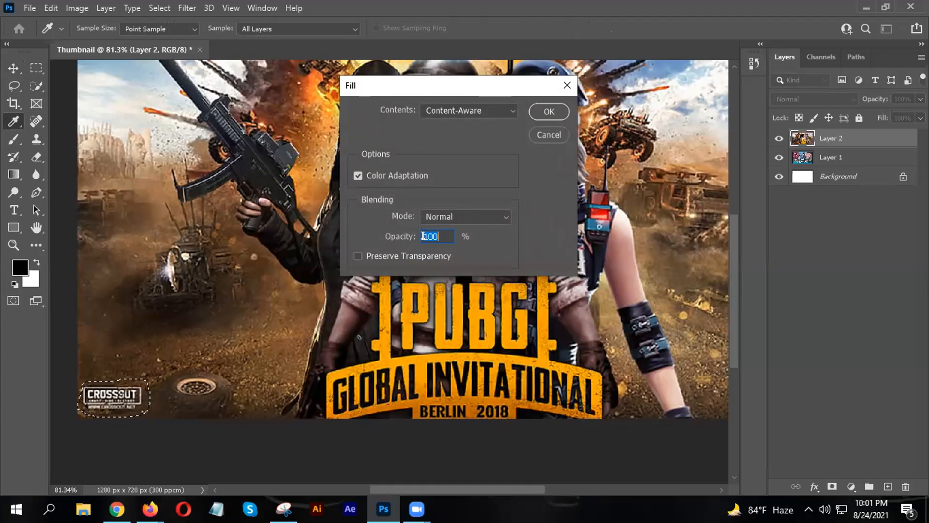
click(549, 112)
key(v)
key(ctrl+d)
- Zoom the canvas out and bring the Facebook photo viewer back to the front
scroll(189, 385, down, 3)
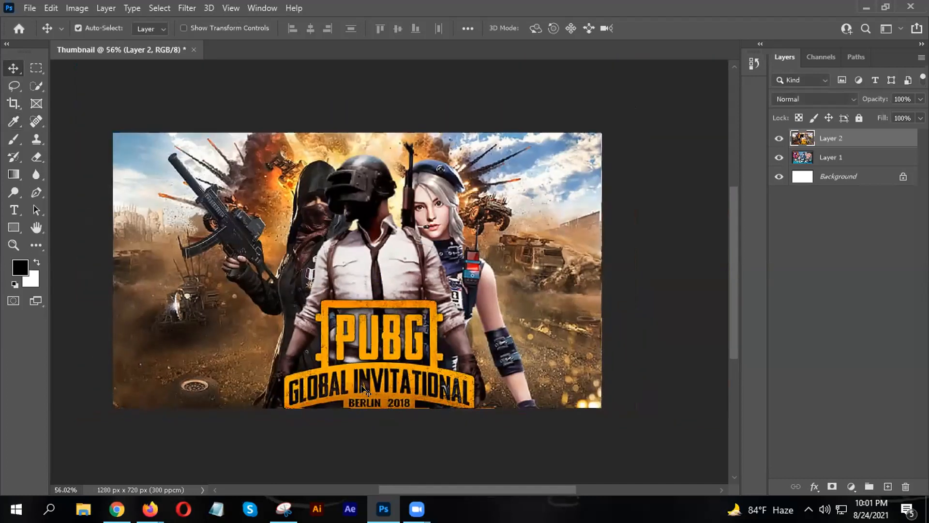
scroll(375, 366, up, 3)
scroll(372, 369, down, 3)
scroll(371, 373, up, 3)
scroll(372, 373, down, 4)
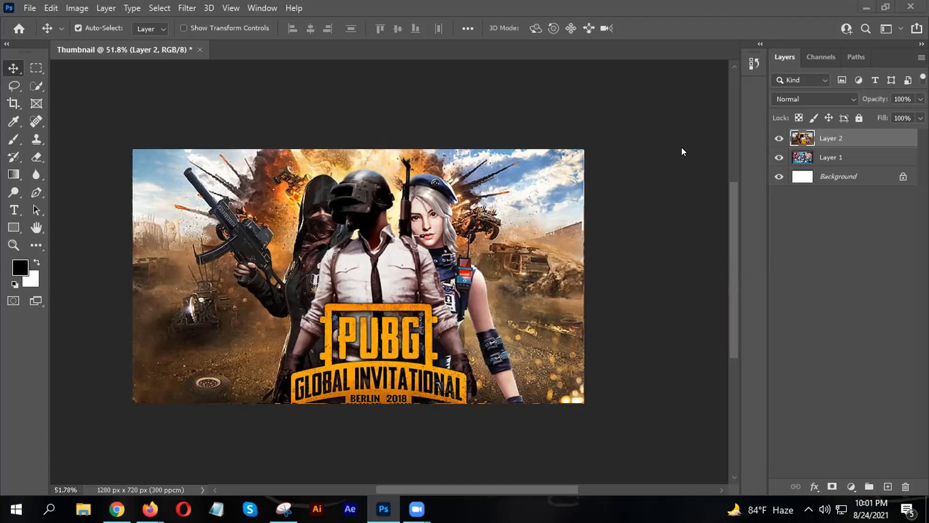
scroll(387, 287, down, 4)
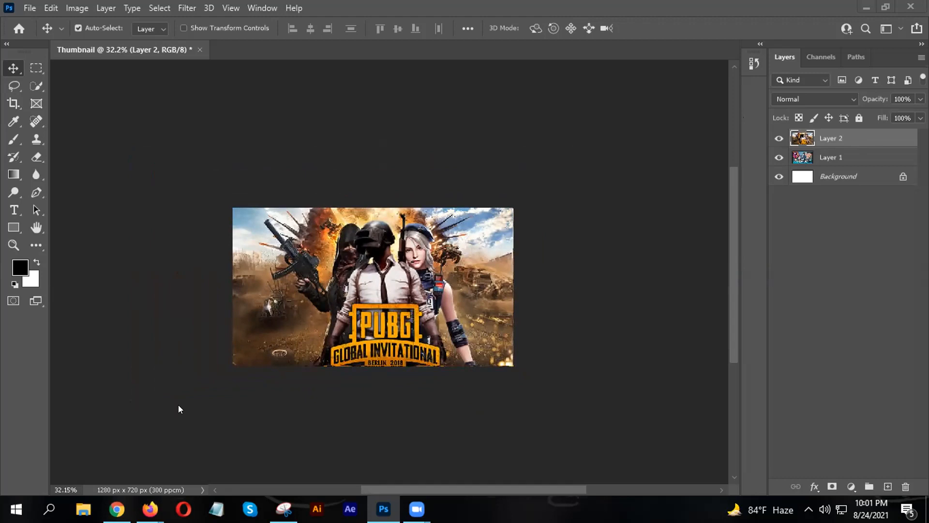
click(115, 505)
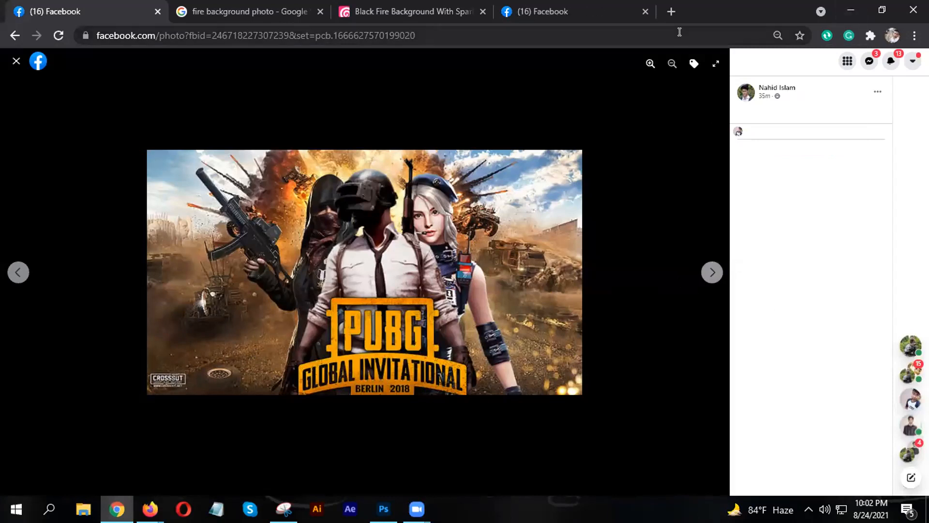
- Cycle through the Tom and Jerry, Free Fire and PUBG photos, then close the viewer
click(713, 274)
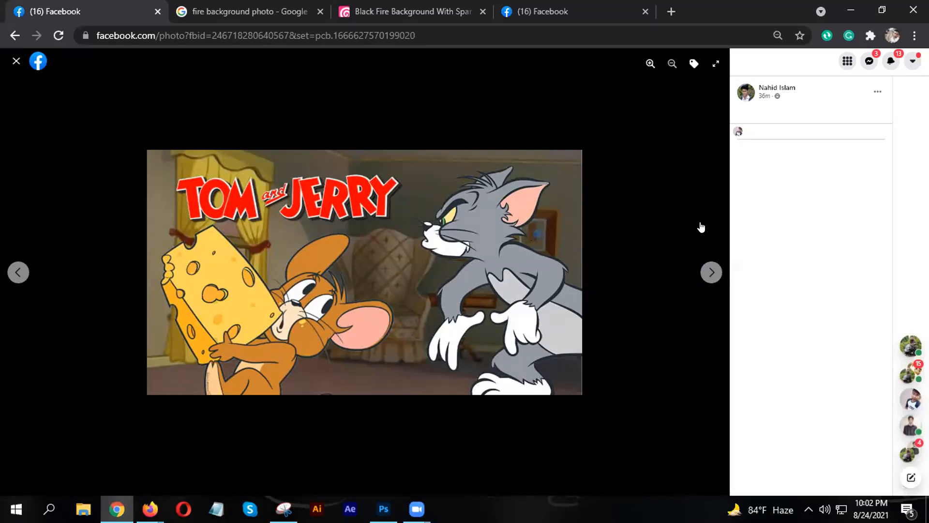
click(713, 271)
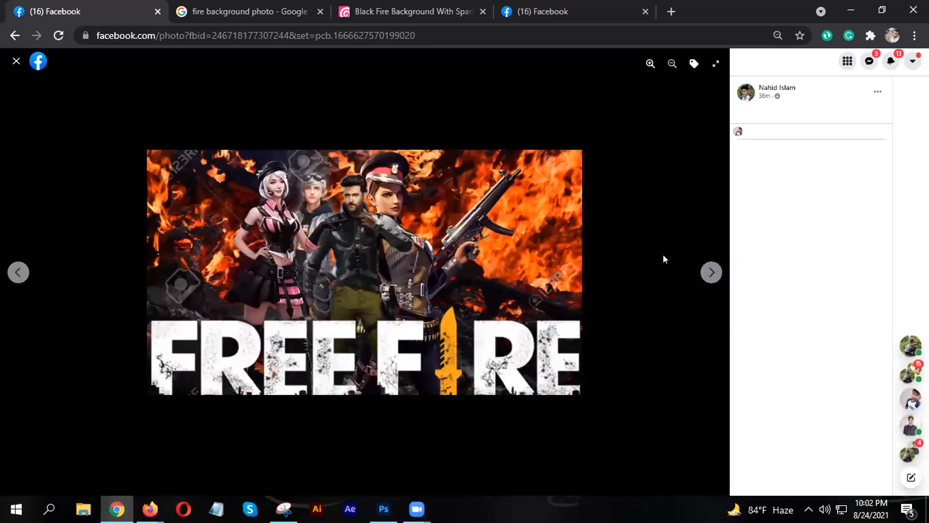
click(711, 272)
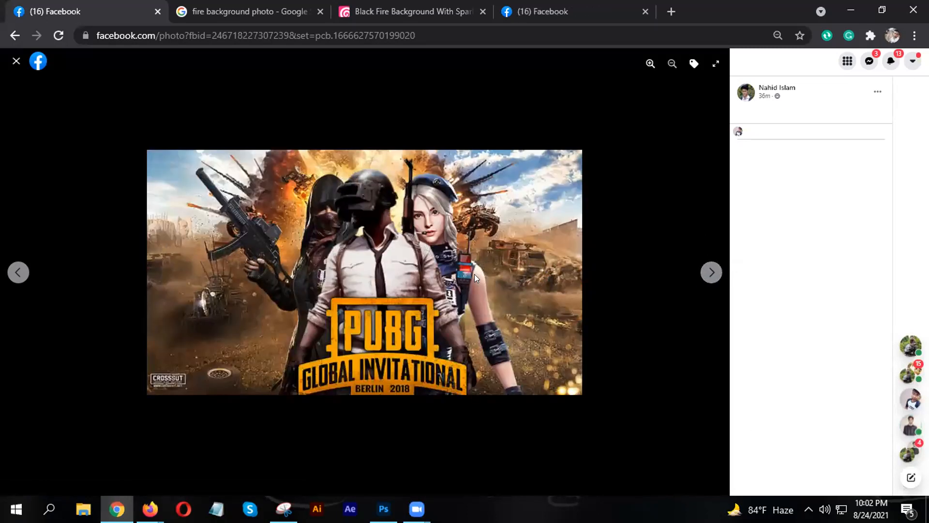
click(15, 62)
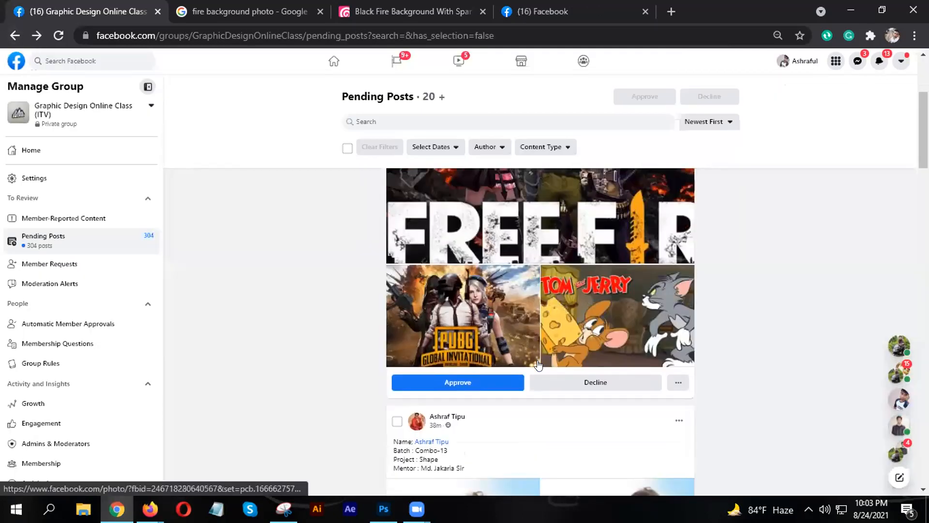
- Browse through the member's pending 4G phone ad photos in the viewer, then close it
scroll(539, 364, down, 4)
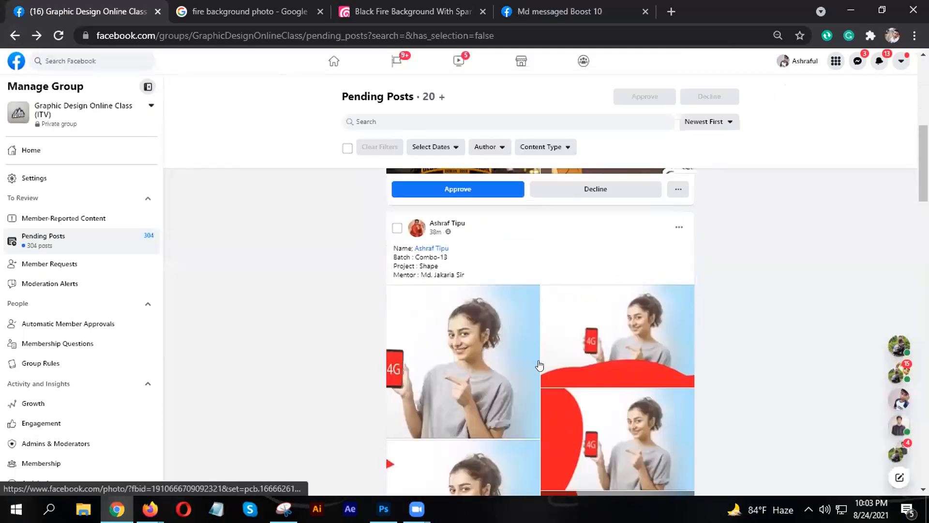
scroll(538, 364, down, 15)
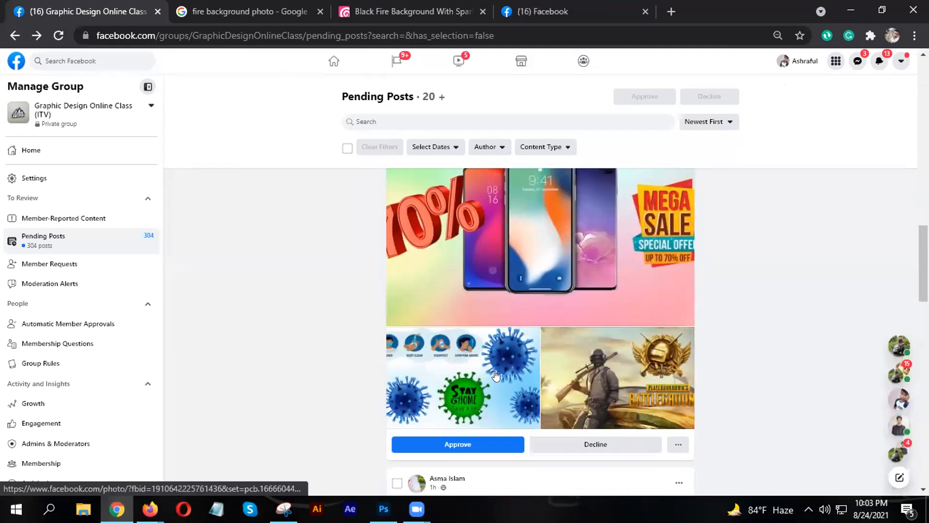
scroll(496, 374, up, 10)
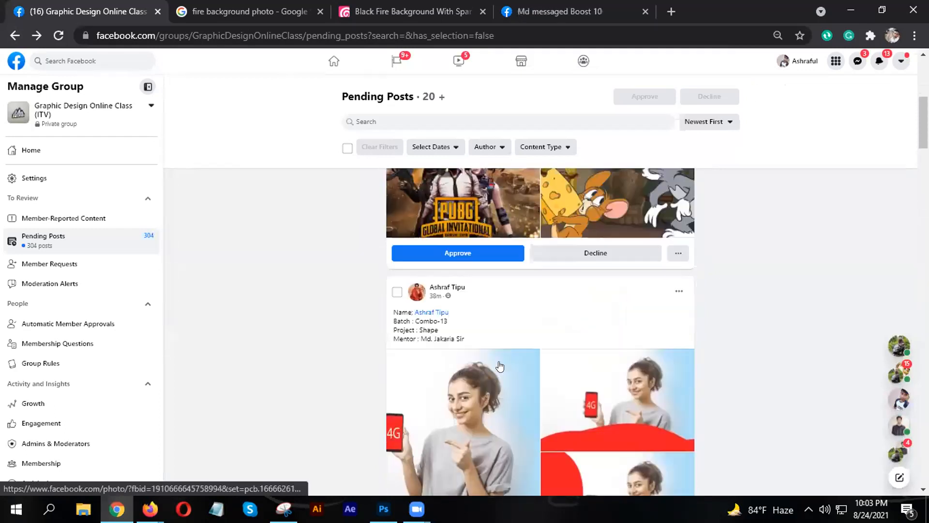
scroll(500, 366, down, 5)
click(495, 270)
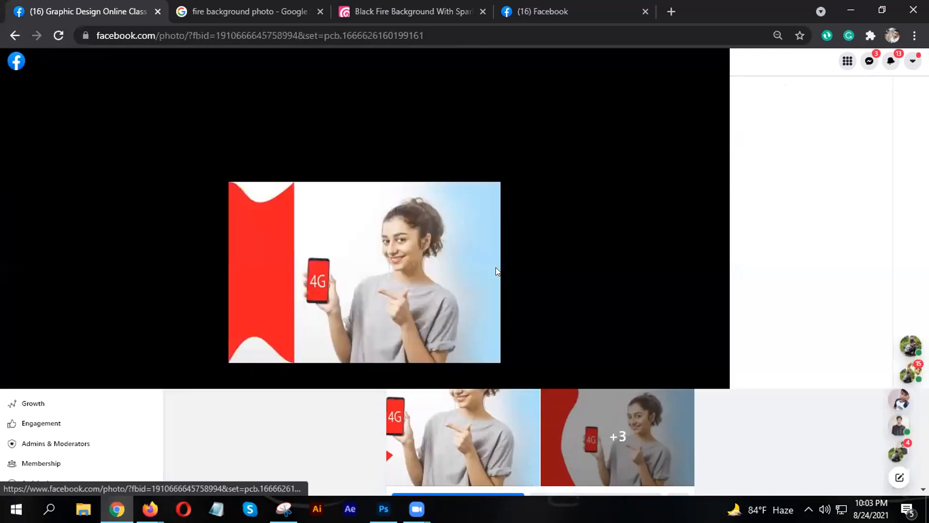
click(710, 272)
click(706, 270)
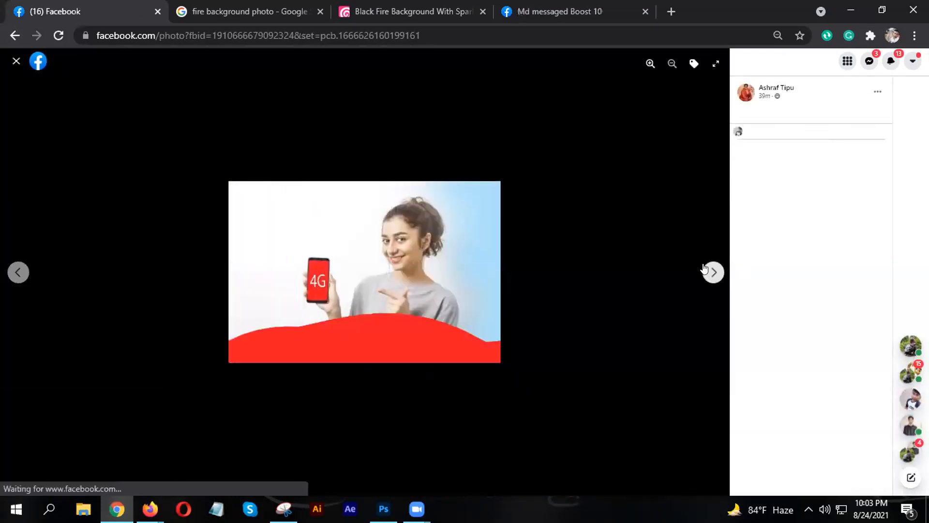
click(705, 269)
click(705, 268)
click(705, 268)
click(705, 267)
click(706, 267)
click(705, 267)
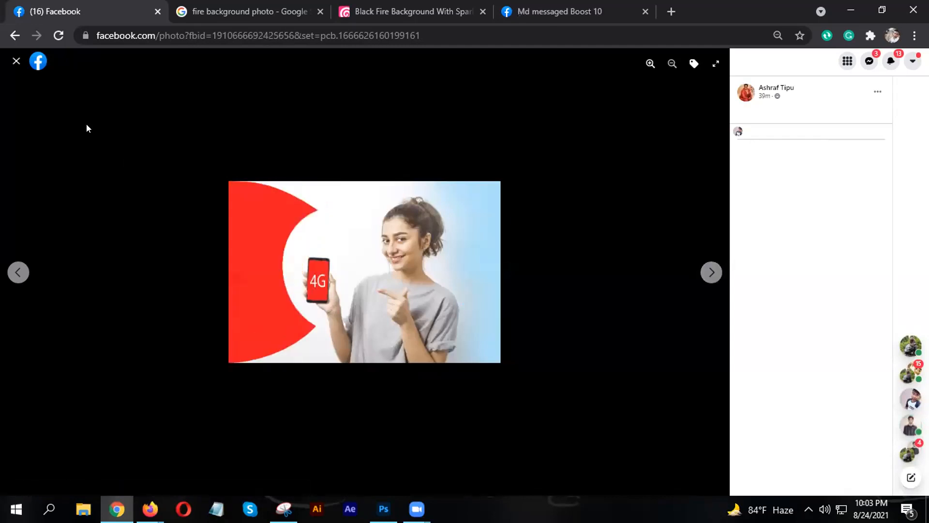
click(16, 61)
- View the 70% Mega Sale post's photo, then advance to the 'Stay Home, Save a Life' image
scroll(504, 274, down, 5)
click(459, 250)
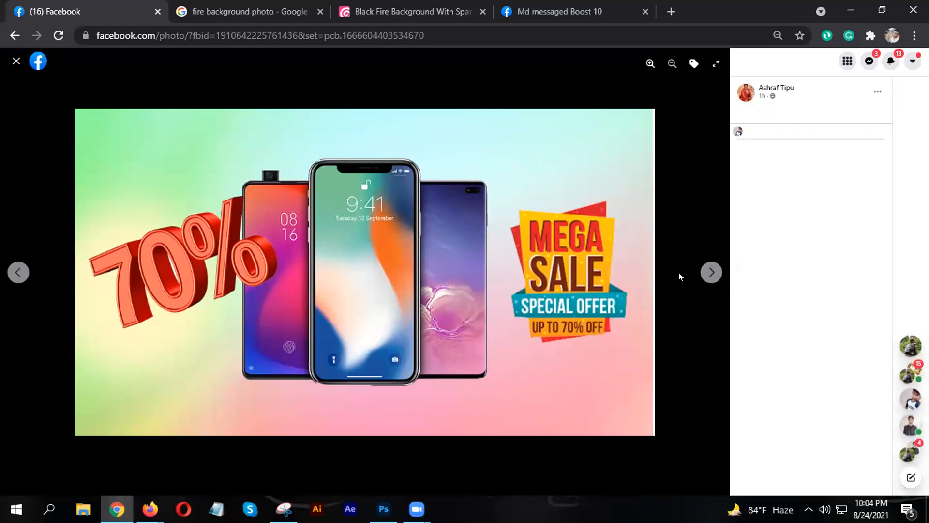
click(707, 275)
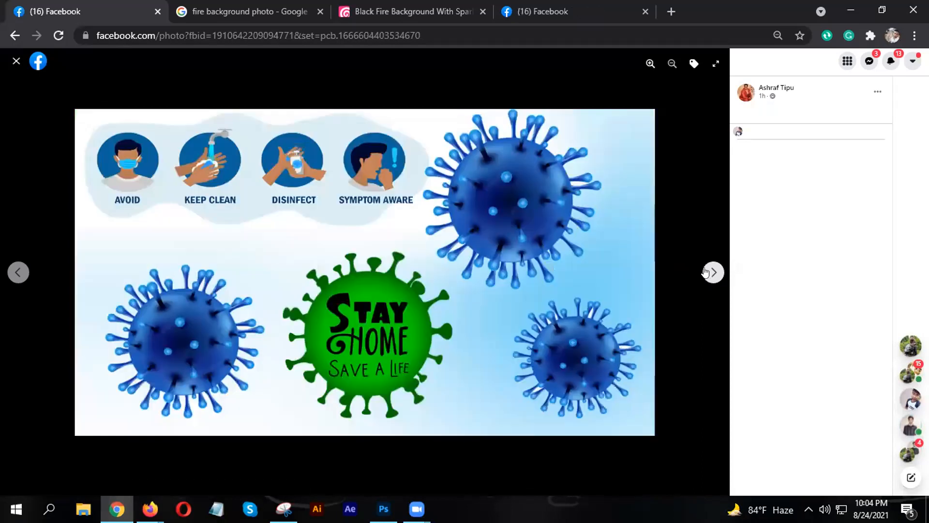
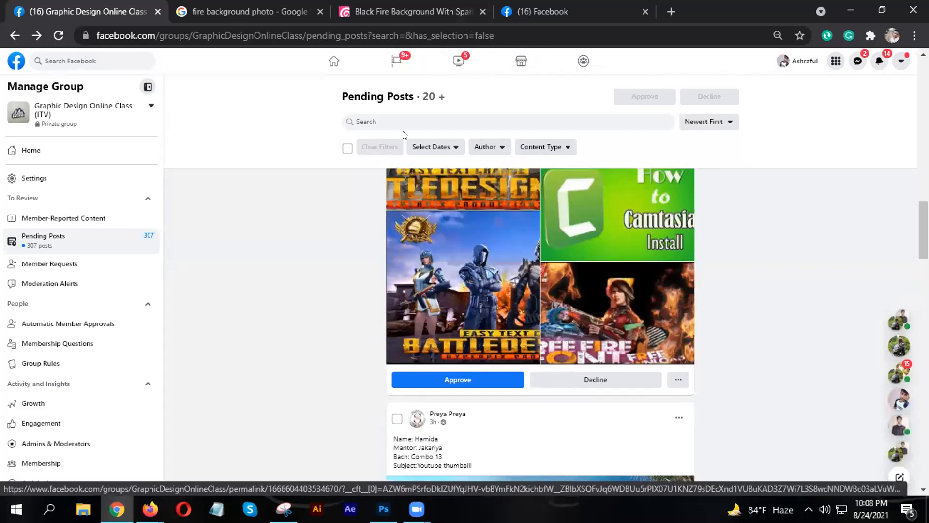
- Scroll to the pending post with game thumbnails and open its first image in the viewer
scroll(496, 300, up, 6)
scroll(486, 300, down, 2)
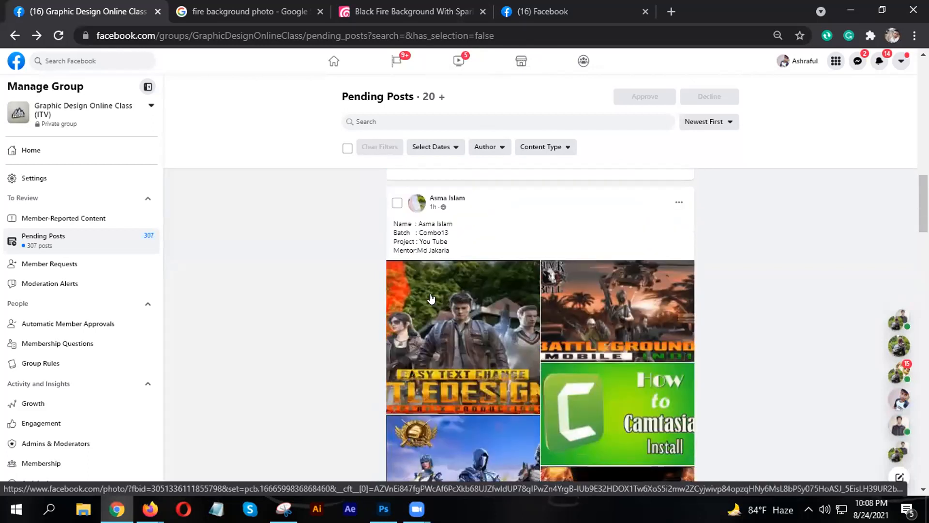
click(431, 299)
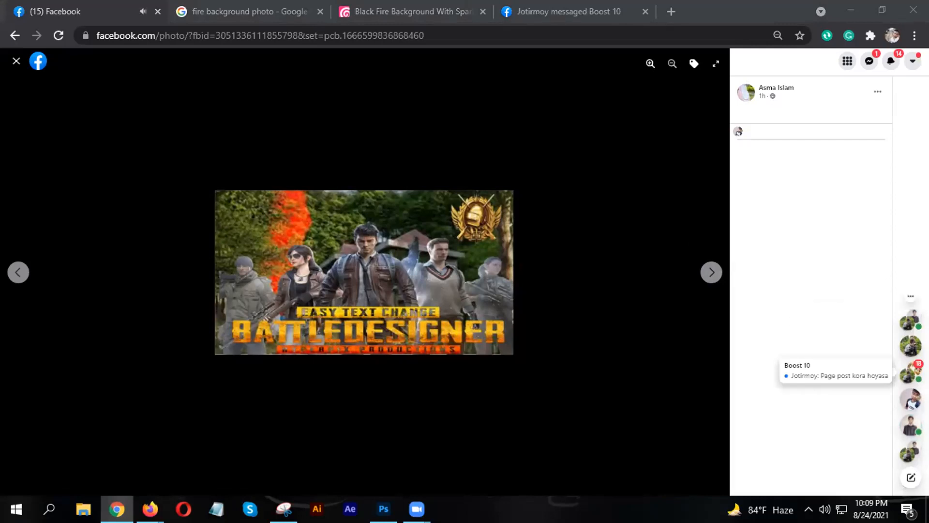
- Advance to the post's next thumbnail image, then close the photo viewer
click(715, 270)
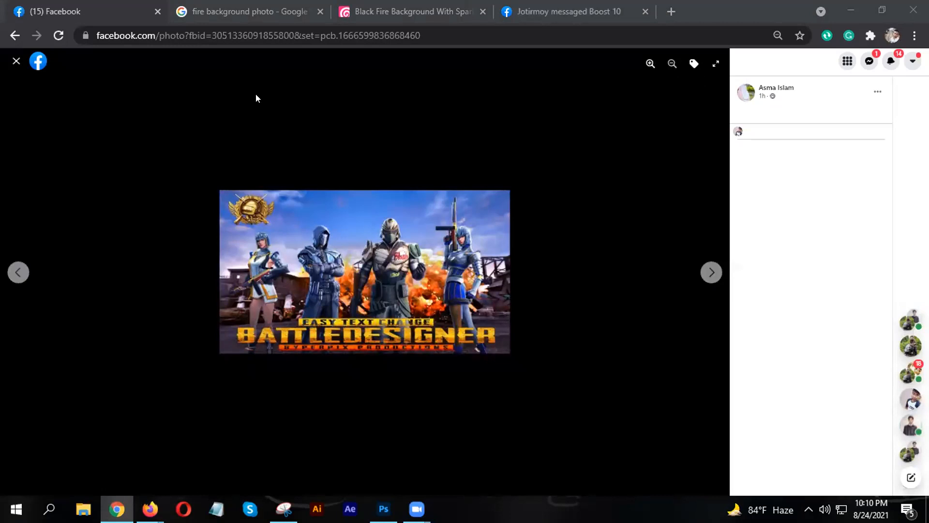
key(Escape)
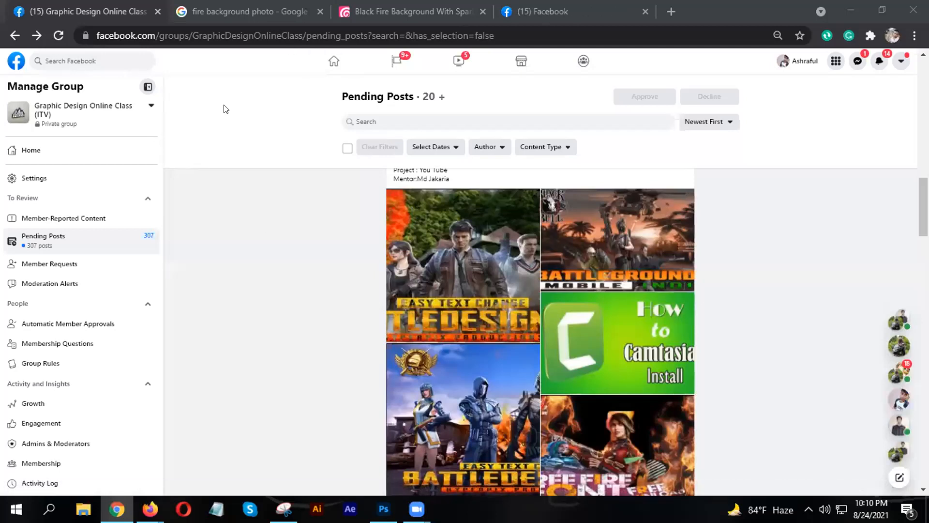
- Scroll up and down the Pending Posts feed to review further submissions
scroll(524, 289, down, 10)
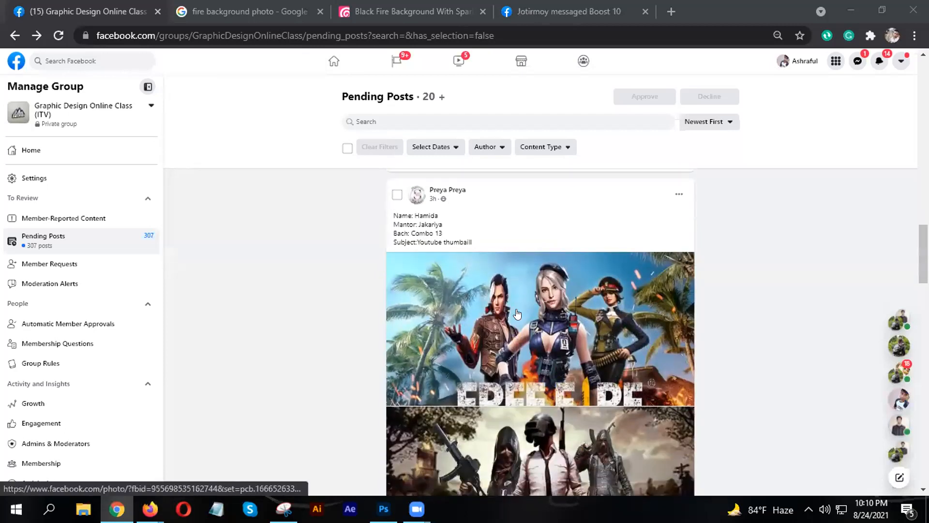
scroll(515, 314, up, 15)
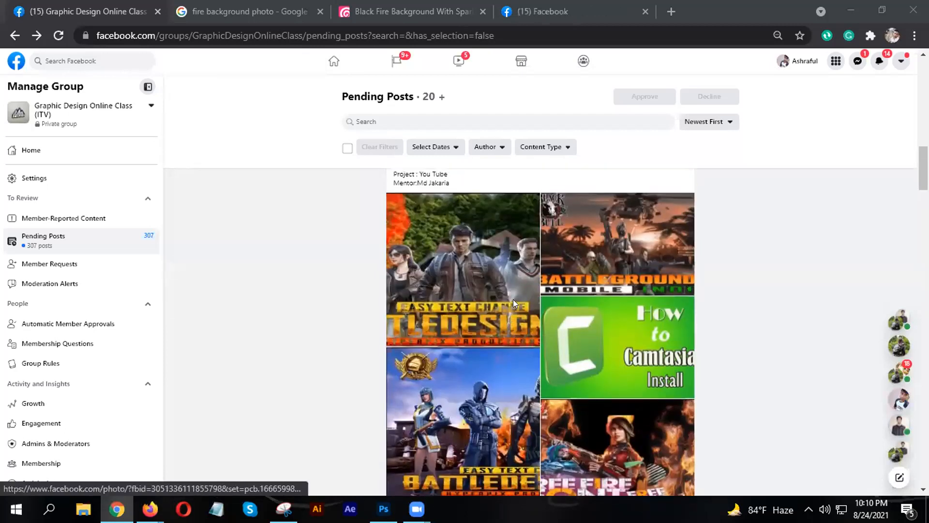
scroll(503, 305, down, 10)
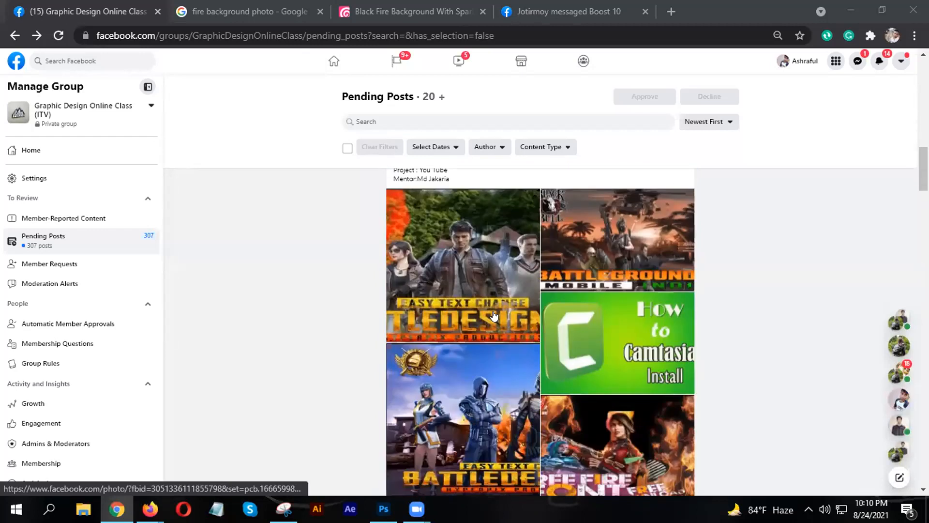
scroll(494, 316, up, 2)
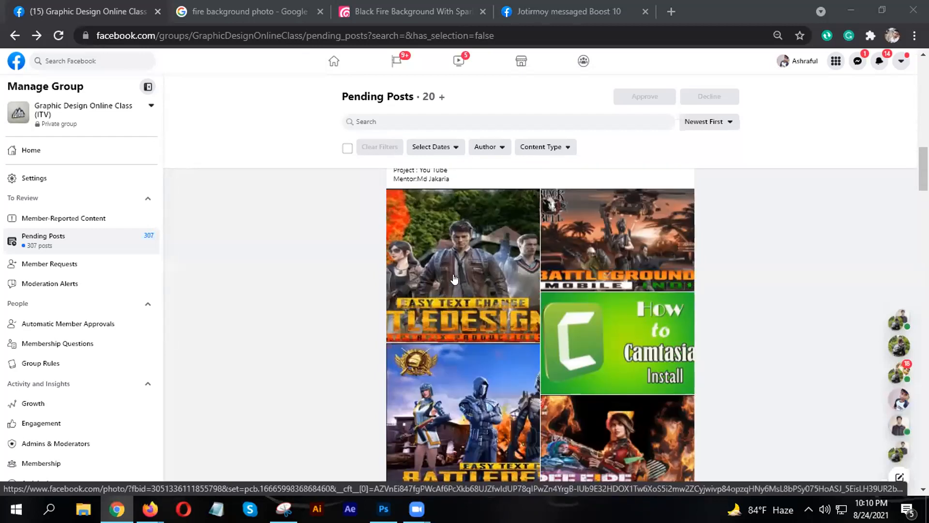
scroll(462, 254, down, 2)
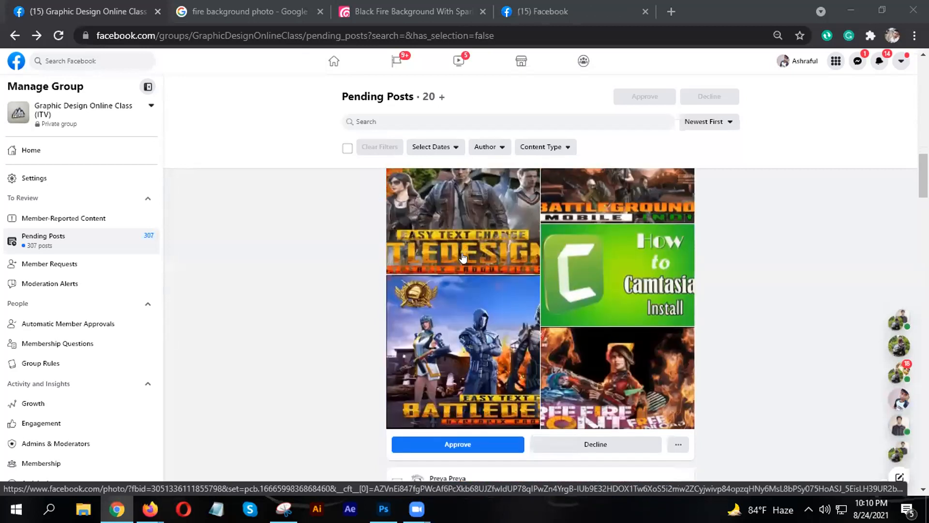
scroll(460, 259, down, 4)
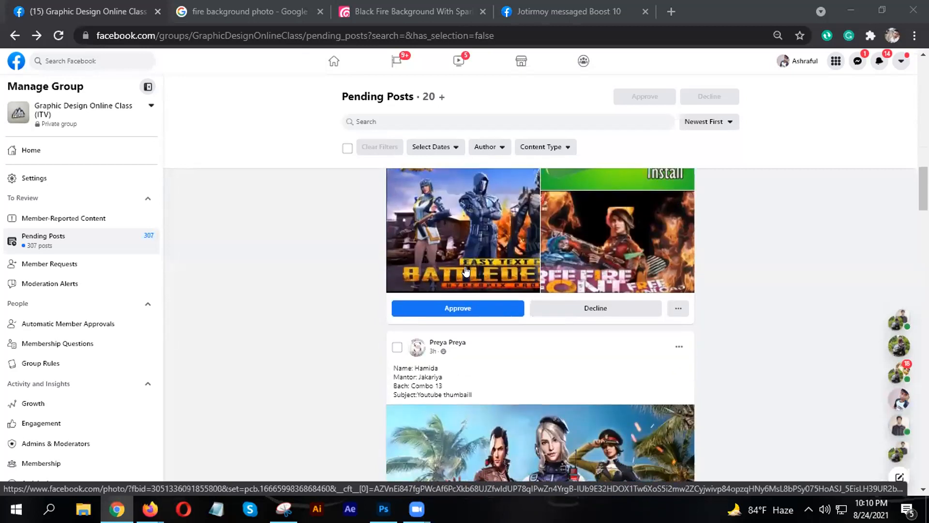
scroll(462, 273, down, 4)
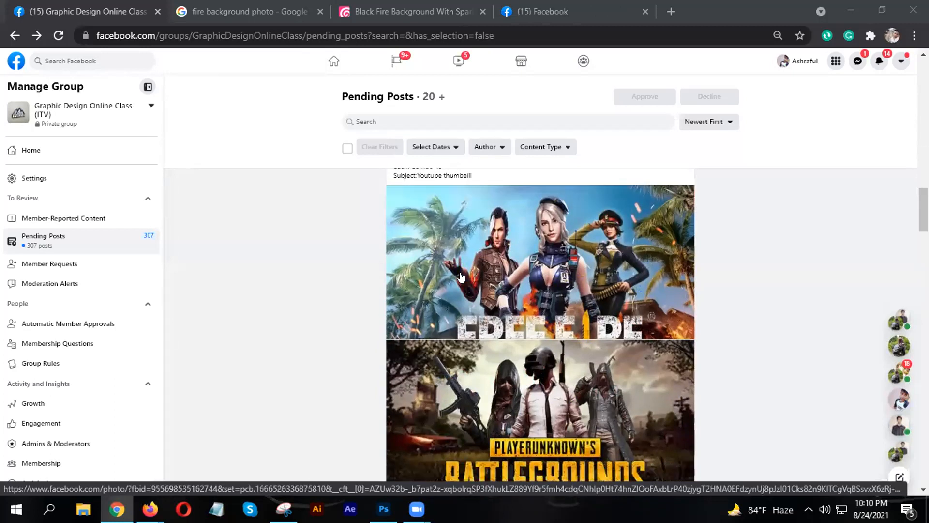
scroll(460, 276, down, 3)
scroll(529, 370, up, 3)
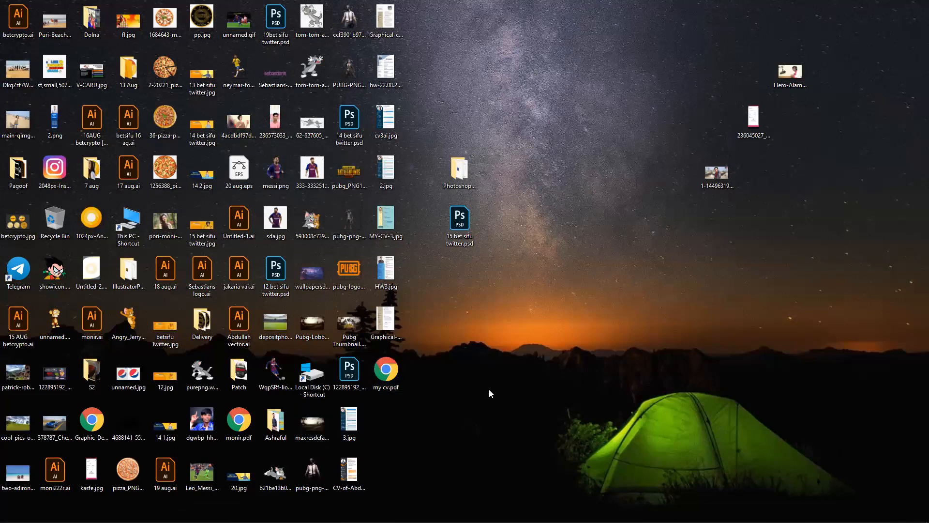
- Run PhotoshopCS6Portable.exe from the PhotoshopPortable folder and accept the settings restore
click(449, 185)
double_click(459, 170)
double_click(193, 138)
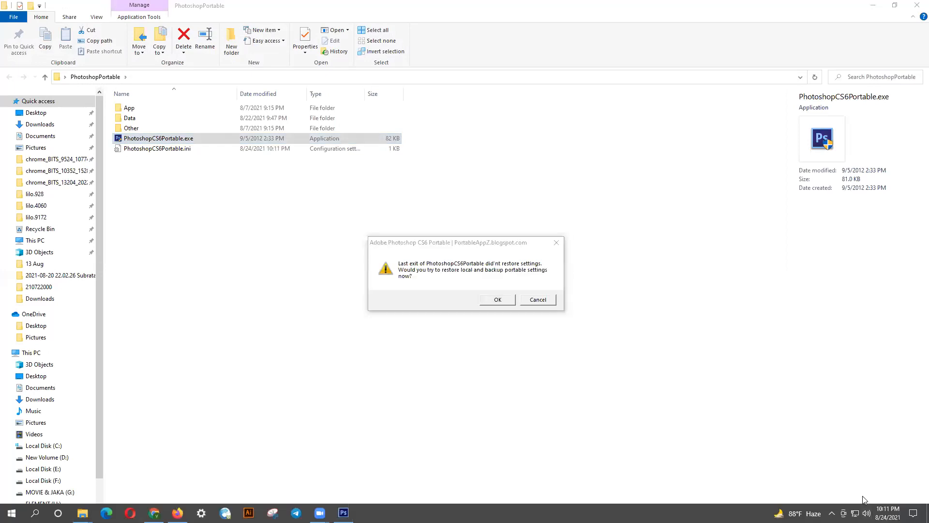
click(498, 300)
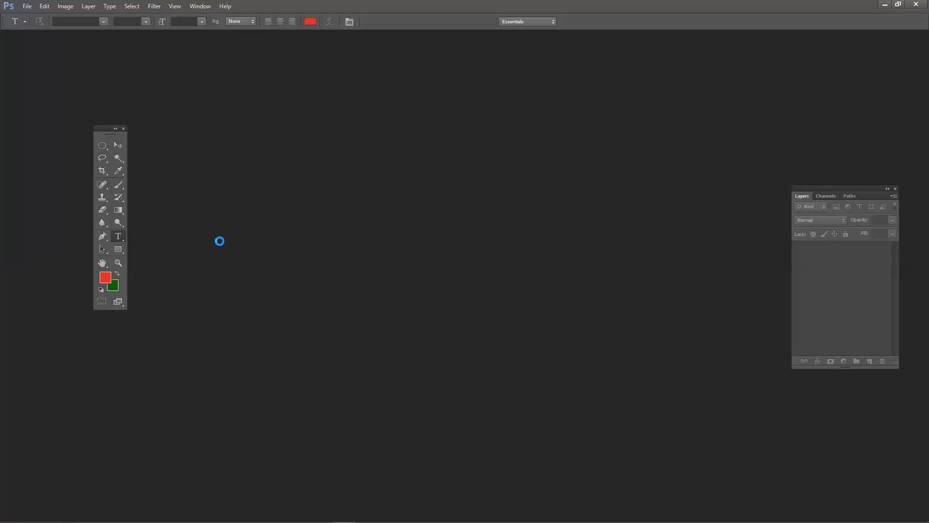
- Create a new 1920×1080 px, 72 ppi RGB document with a white background
click(27, 6)
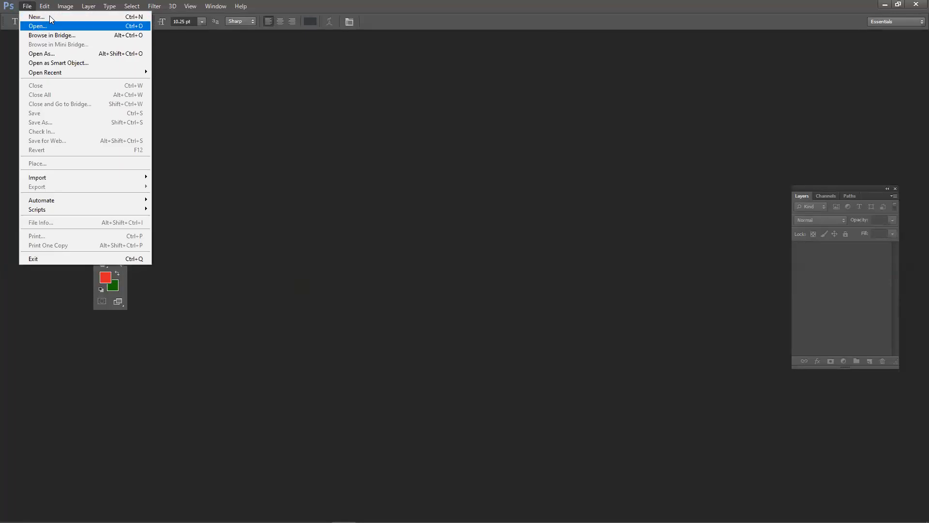
click(36, 17)
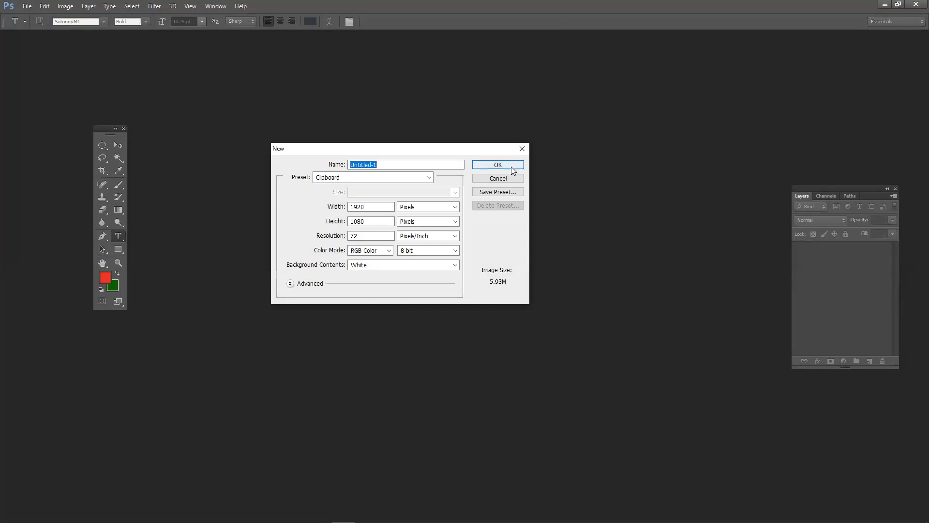
click(511, 166)
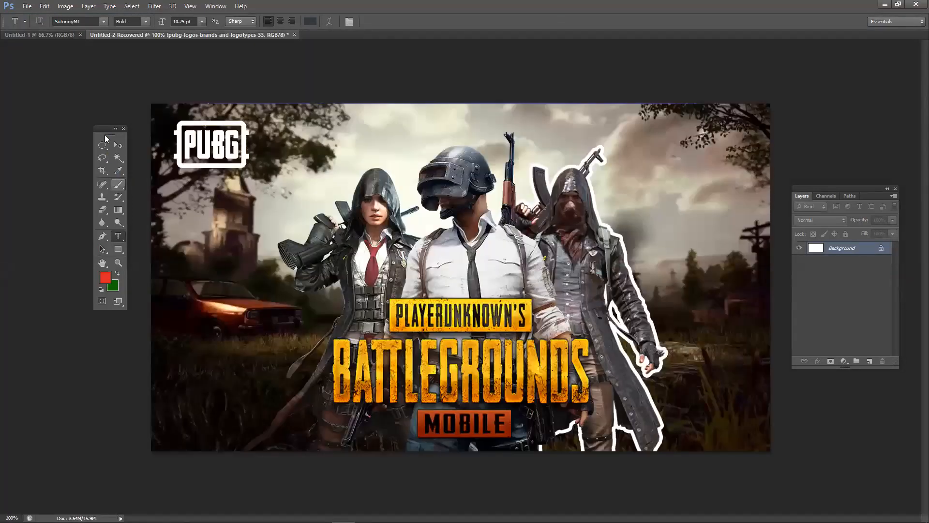
- Rearrange the tools and Layers panels, then drag the white-shirt soldier up and left
drag(98, 134, 71, 135)
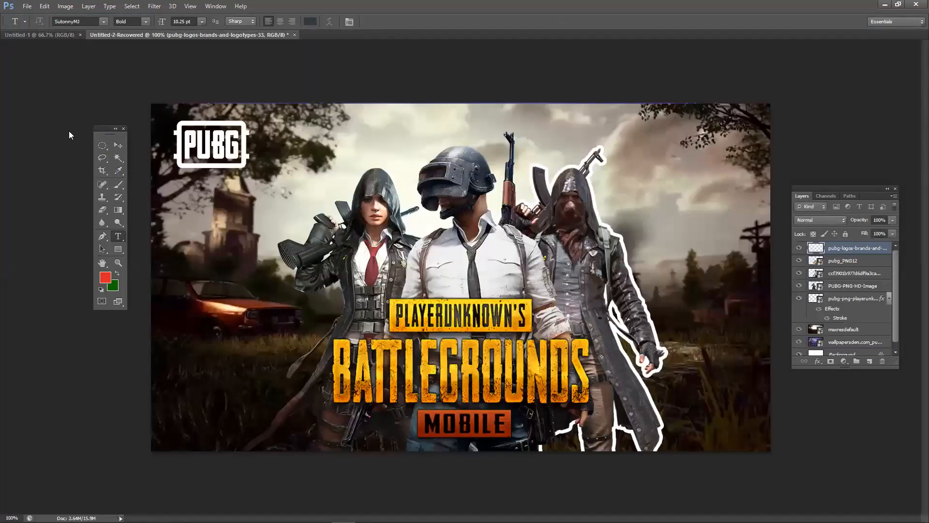
drag(842, 191, 844, 157)
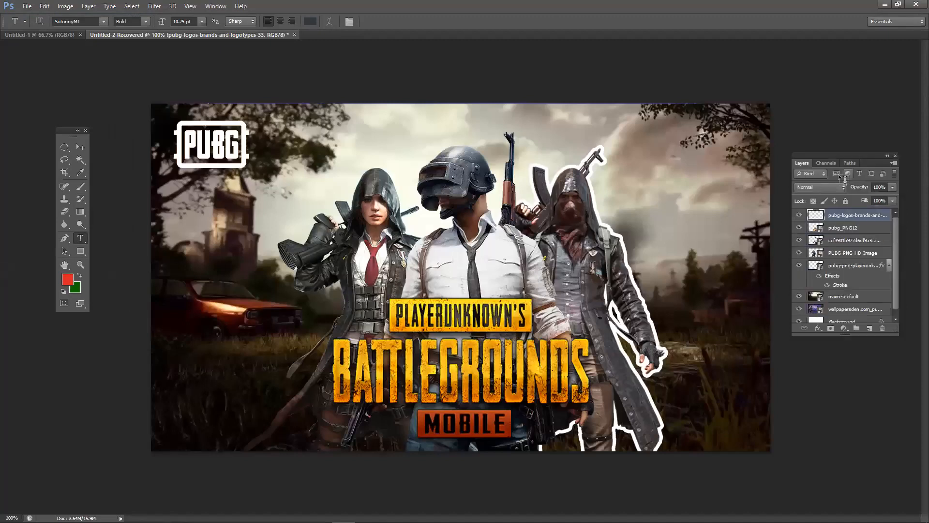
click(78, 148)
drag(485, 265, 409, 231)
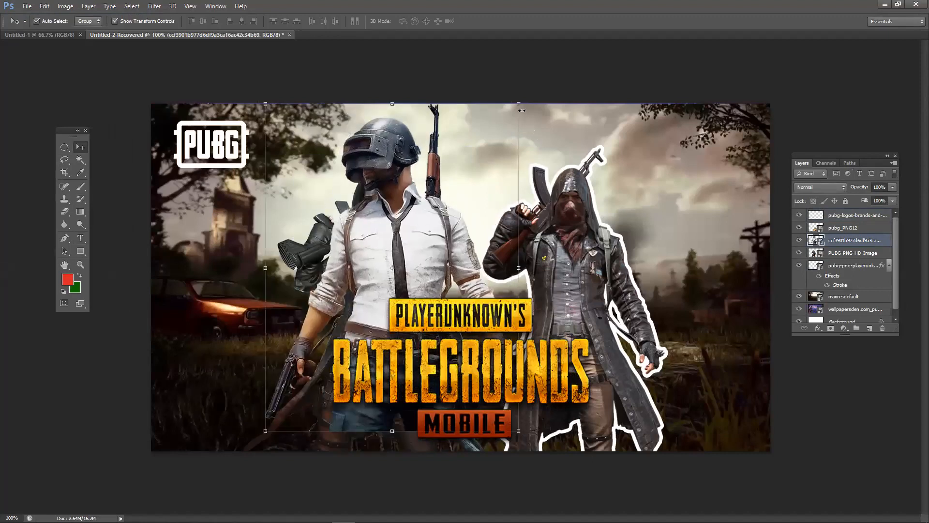
- Scale up the soldier and commit, then move him right and the hooded woman left
drag(523, 114, 605, 114)
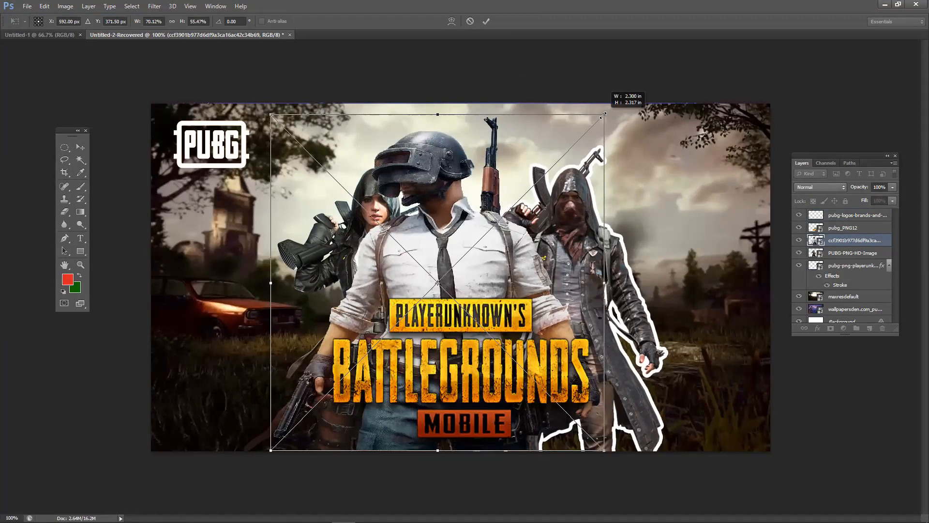
drag(604, 115, 565, 107)
click(486, 21)
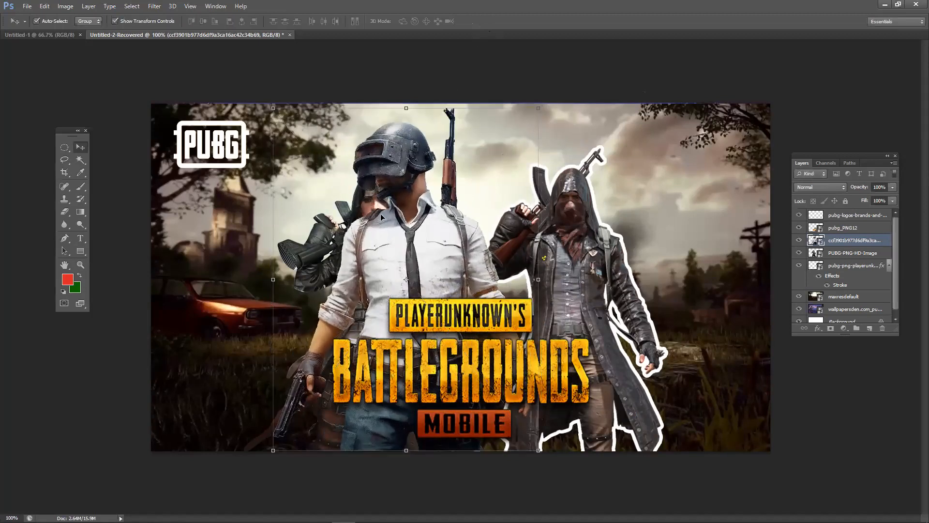
drag(492, 251, 581, 253)
drag(333, 269, 275, 257)
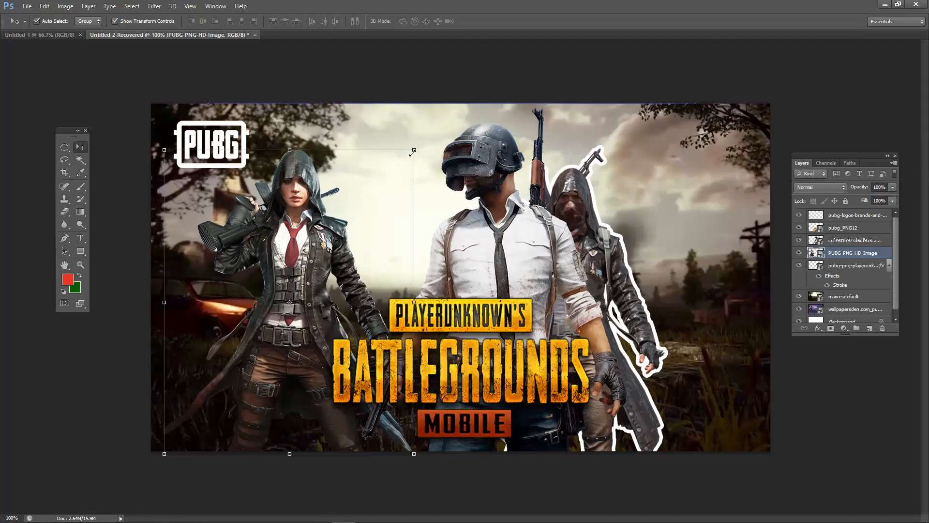
- Enlarge the PUBG-PNG-HD-Image hooded woman and settle her left, beneath the PUBG logo
drag(412, 151, 405, 173)
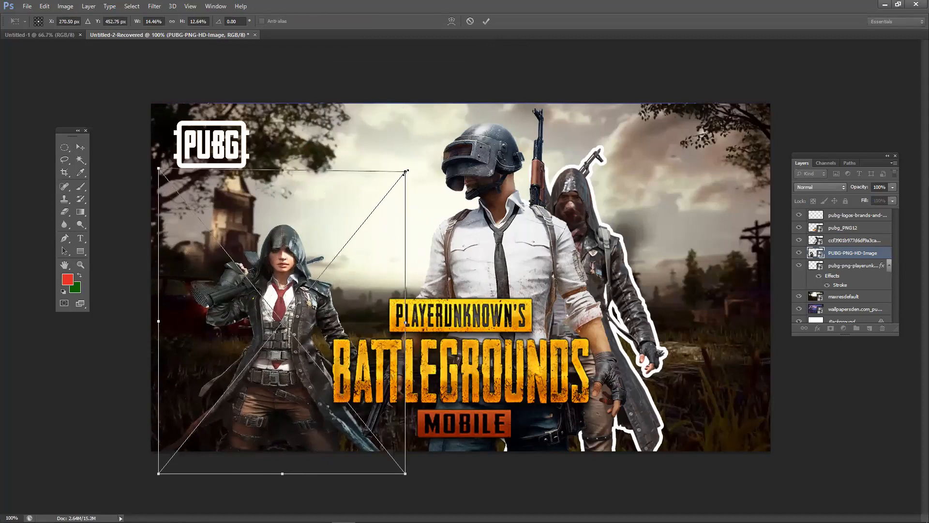
key(Return)
drag(300, 299, 319, 259)
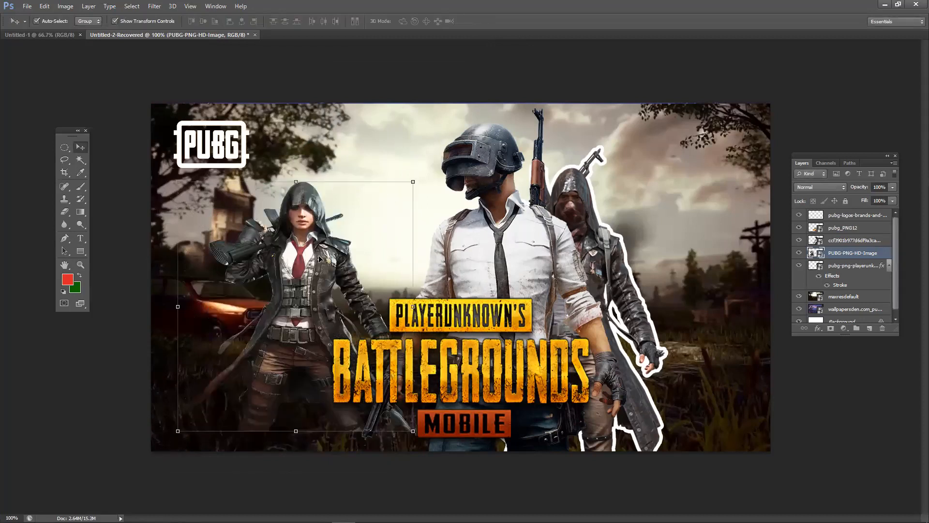
key(ctrl+z)
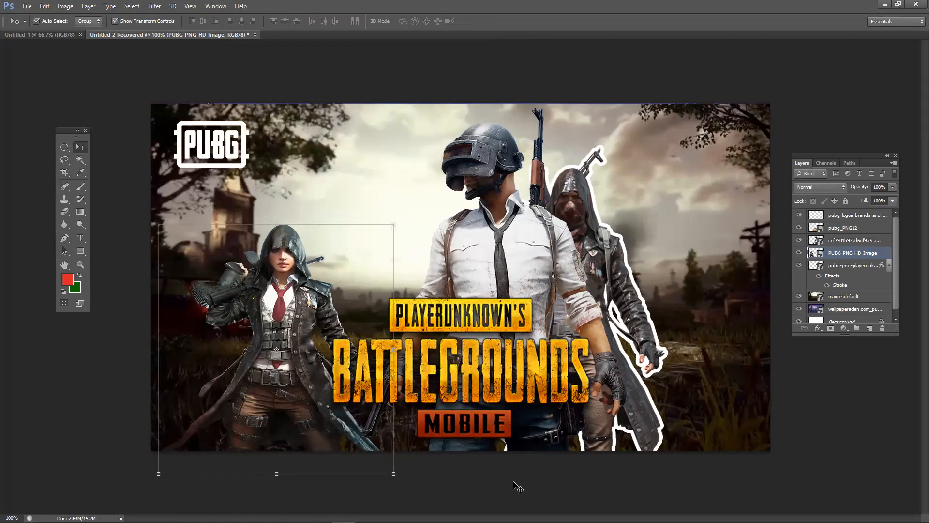
drag(291, 273, 306, 211)
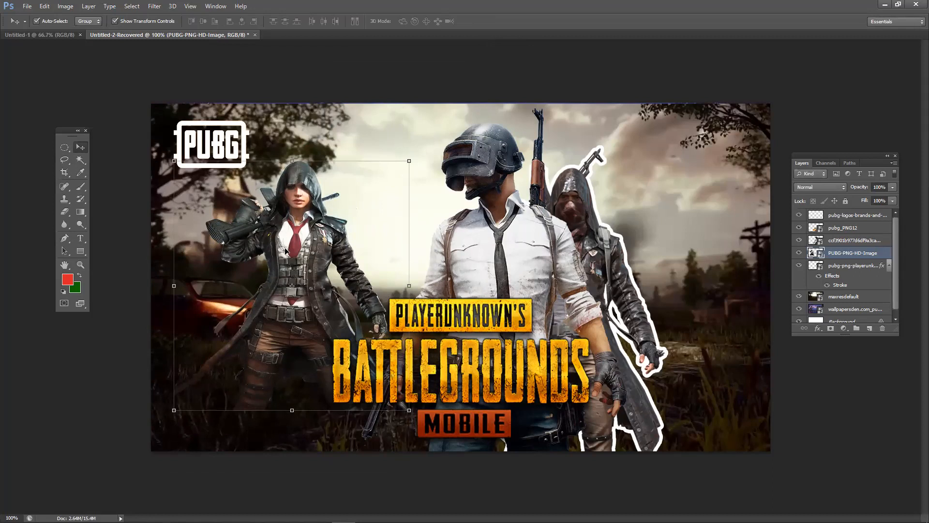
drag(286, 251, 327, 255)
drag(476, 156, 356, 215)
mouse_move(401, 124)
mouse_down()
mouse_move(492, 83)
mouse_move(385, 182)
mouse_move(417, 160)
mouse_move(358, 193)
mouse_move(387, 127)
mouse_move(383, 188)
mouse_move(339, 192)
mouse_move(405, 109)
mouse_up()
drag(294, 290, 353, 282)
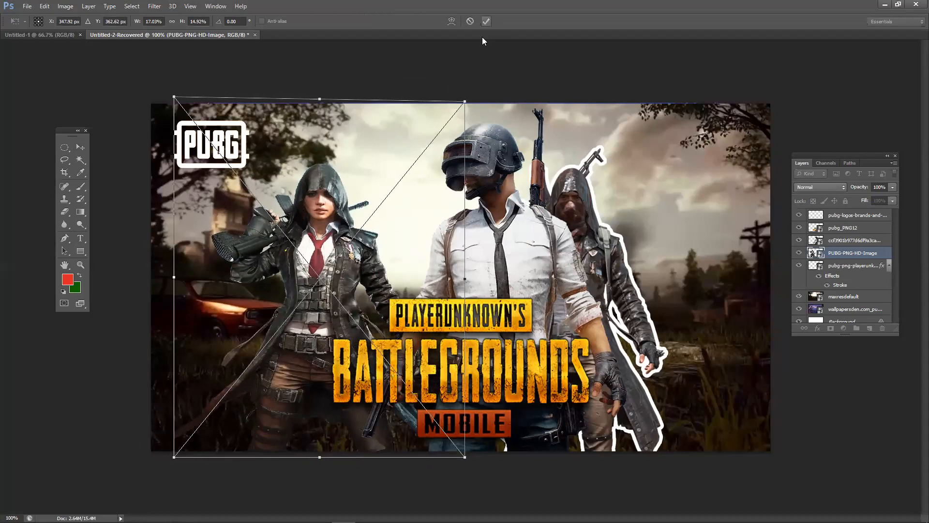
click(471, 79)
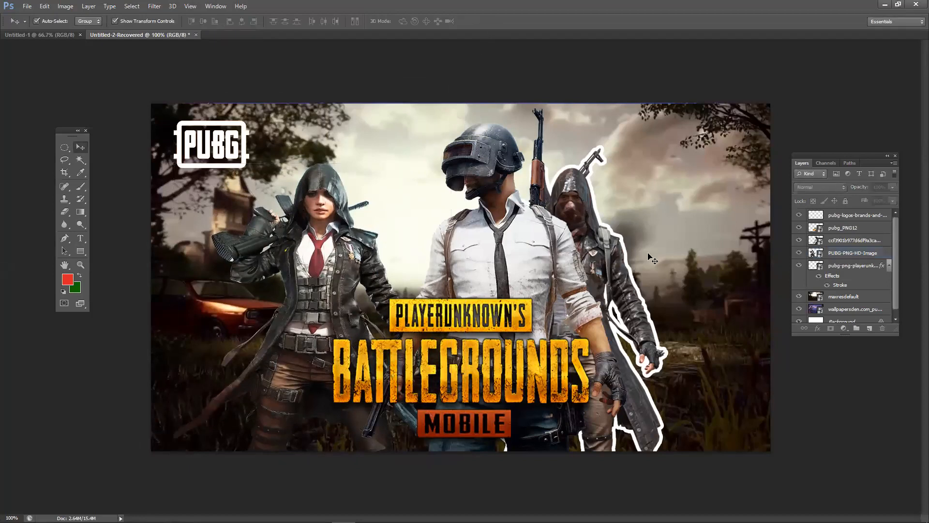
- Nudge the soldier and hooded woman right and hide the hooded figure's white Stroke outline
click(610, 249)
click(799, 265)
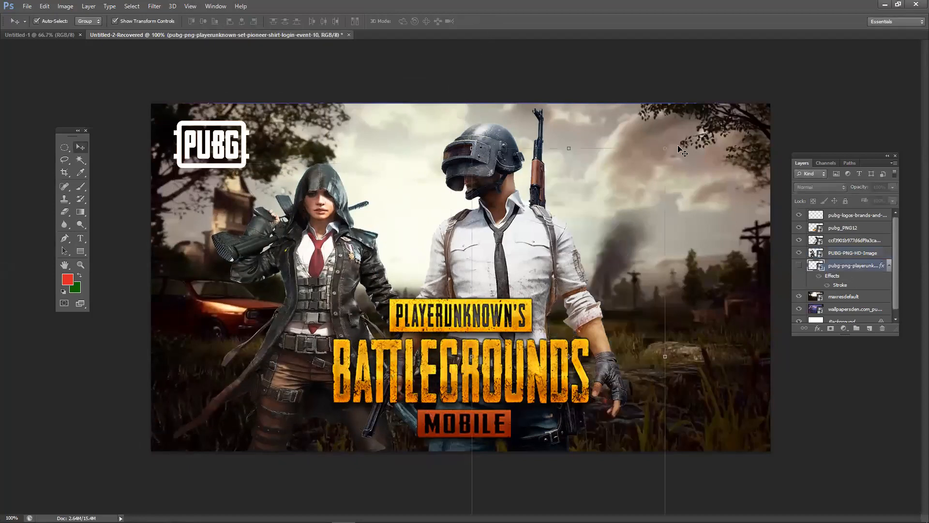
click(620, 144)
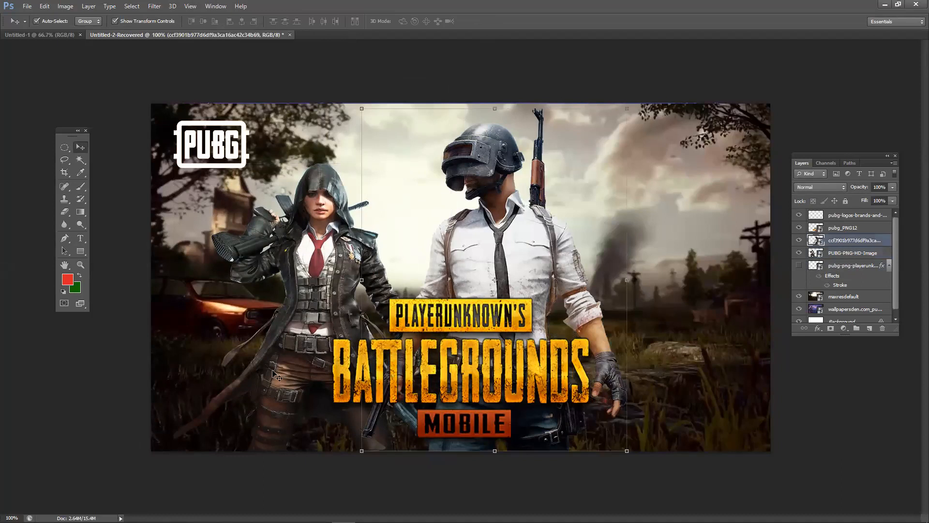
drag(492, 249, 508, 248)
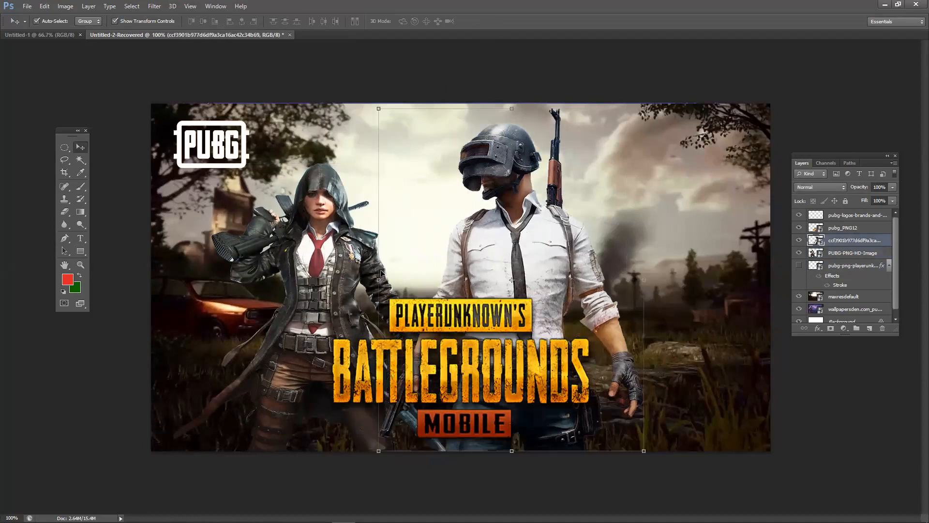
drag(380, 273, 392, 277)
click(799, 266)
click(826, 285)
- Move the hooded figure right, the woman and soldier left, then switch to Untitled-1
click(639, 249)
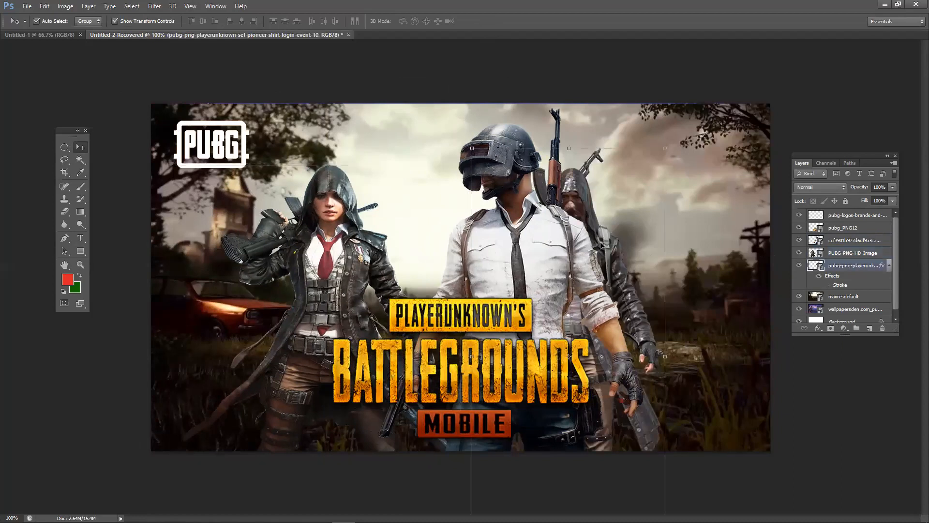
drag(616, 254, 694, 257)
drag(317, 266, 257, 273)
drag(503, 393, 334, 404)
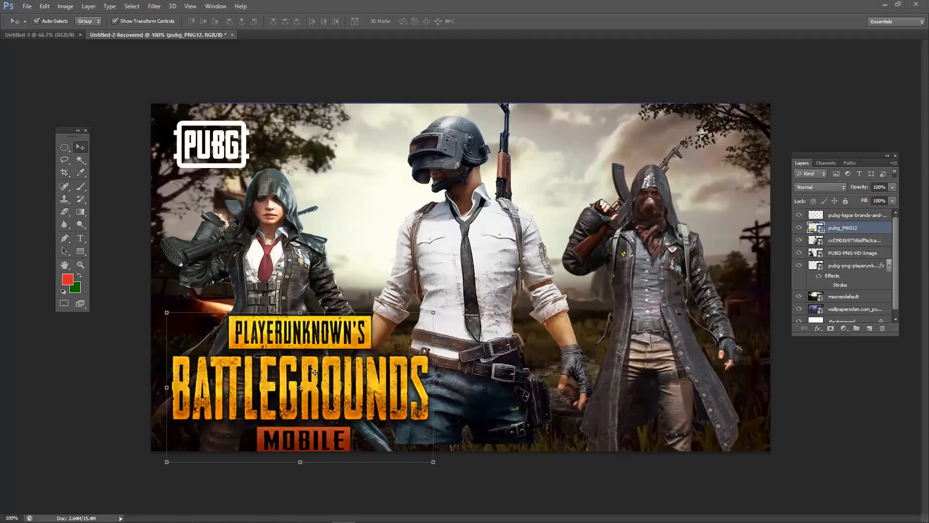
click(33, 36)
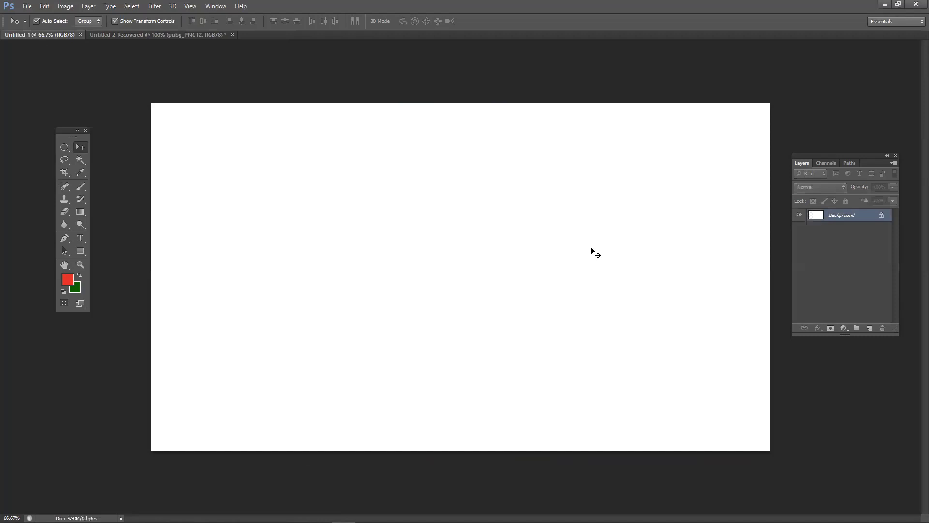
- Draw a circular selection on a new layer and fill it red
click(65, 147)
drag(320, 193, 432, 321)
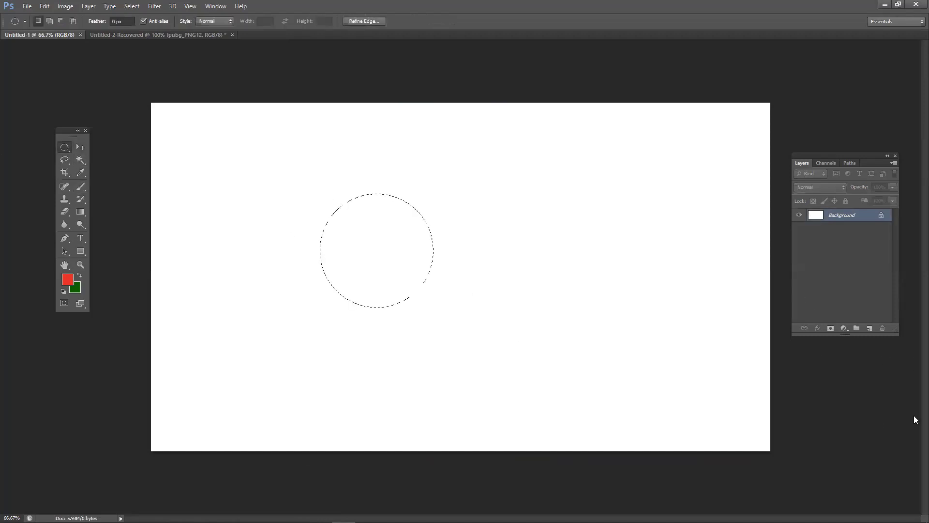
click(870, 328)
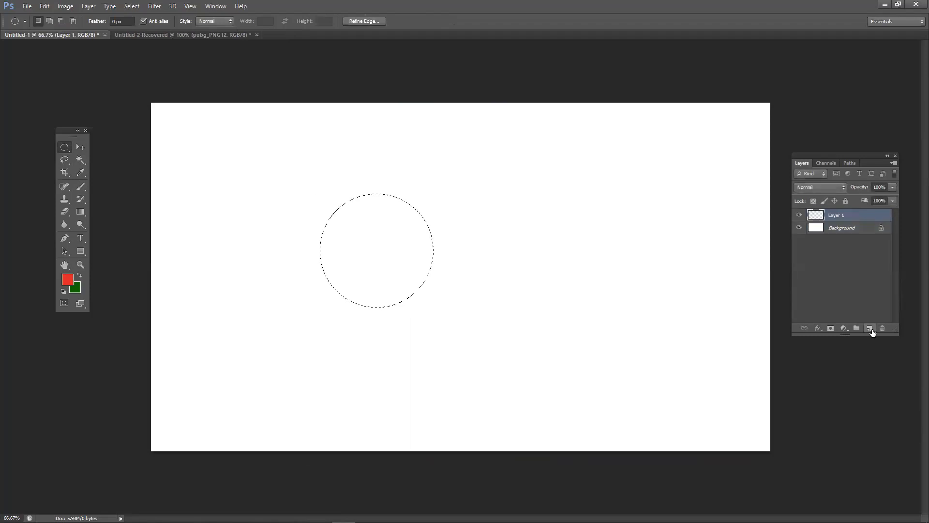
key(alt+BackSpace)
key(ctrl+d)
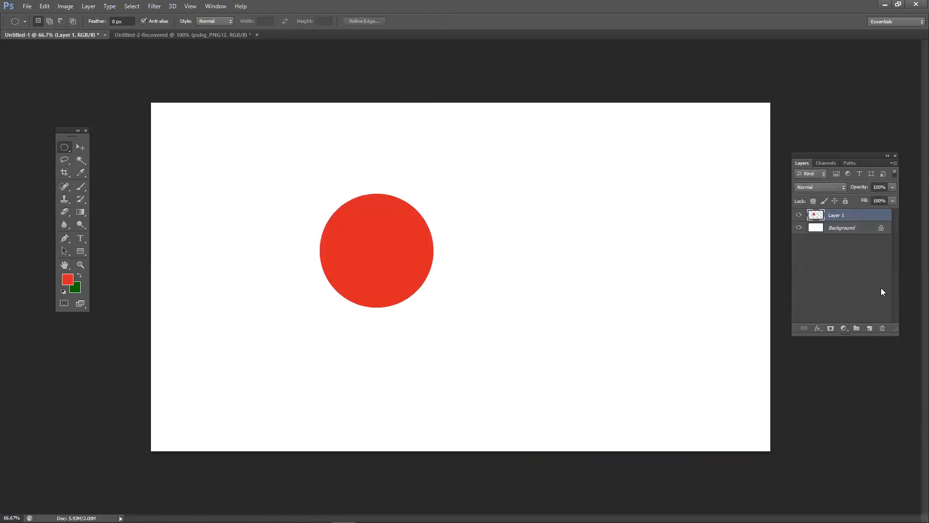
- Fill a larger rectangle on another new layer with green and place it beneath the circle
click(871, 328)
right_click(63, 147)
click(97, 146)
drag(196, 147, 575, 364)
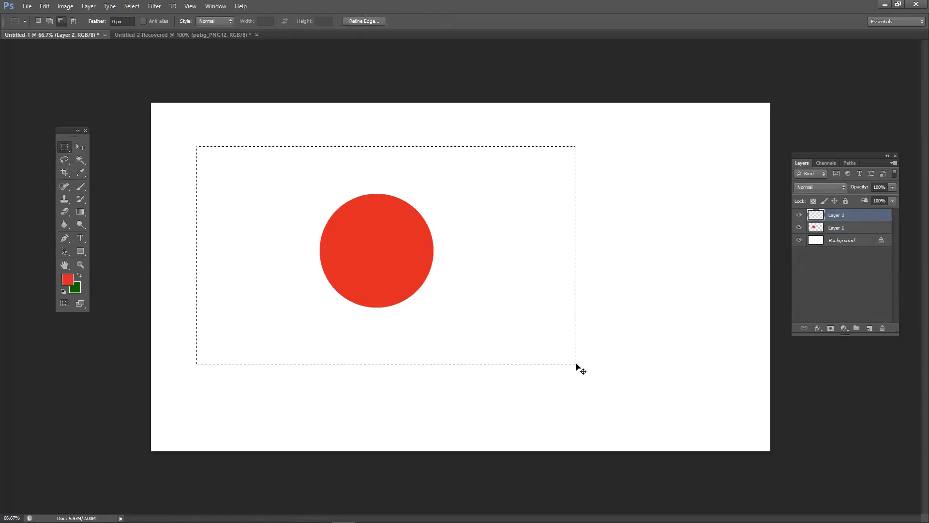
key(ctrl+BackSpace)
key(ctrl+d)
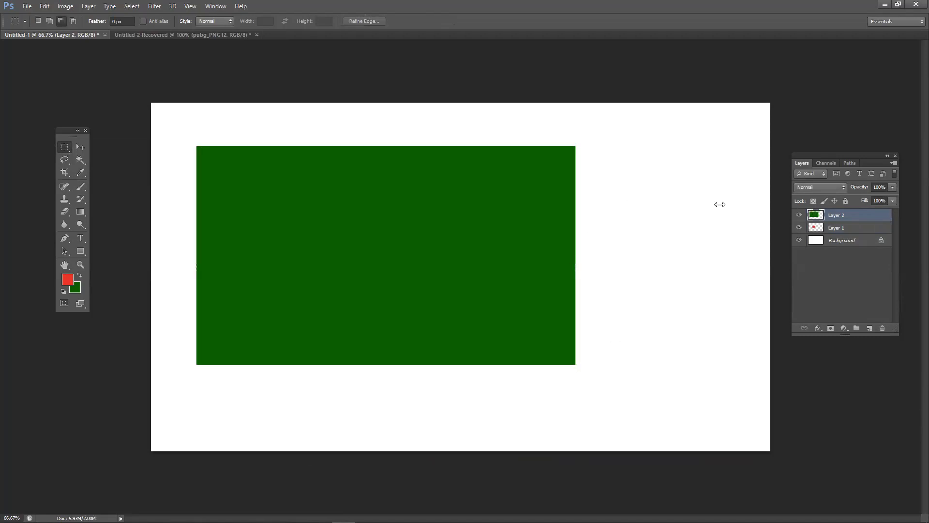
drag(865, 228, 806, 233)
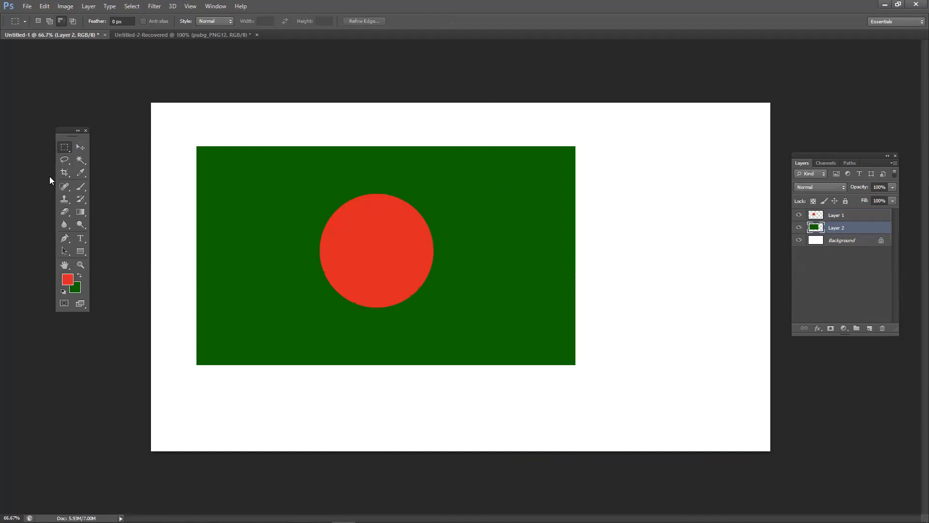
- Centre the red circle on the green rectangle, then raise the BATTLEGROUNDS logo on the PUBG poster
click(78, 148)
click(686, 291)
drag(425, 249, 573, 283)
click(631, 401)
drag(633, 406, 542, 267)
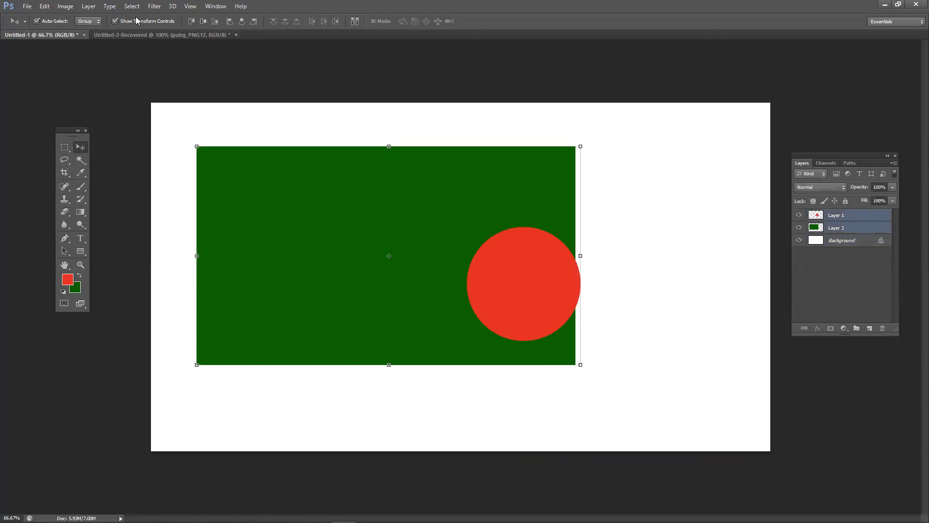
click(204, 22)
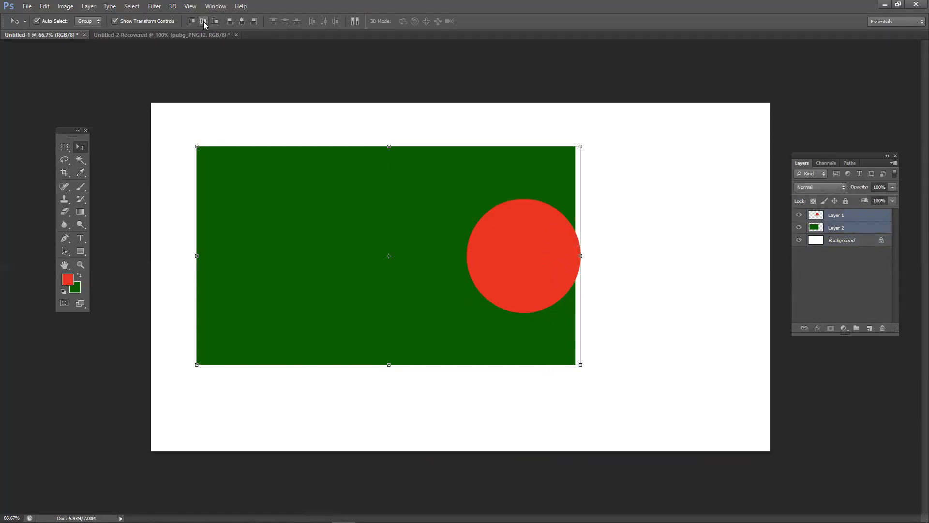
click(241, 21)
drag(401, 239, 443, 244)
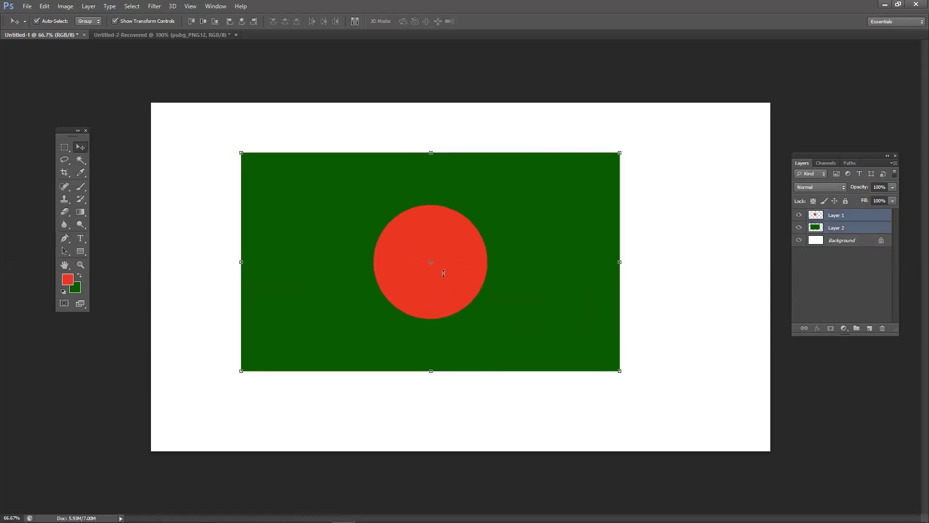
click(131, 35)
drag(378, 349, 464, 278)
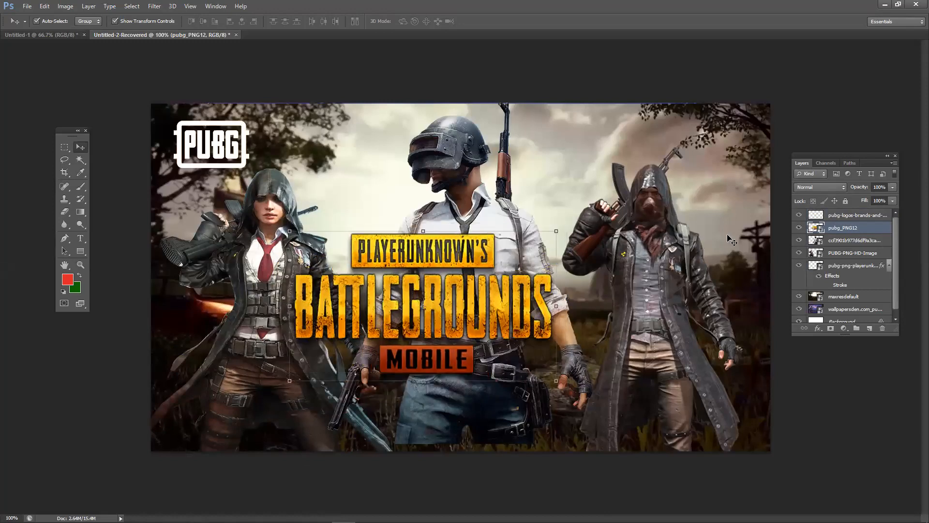
- Toggle the BATTLEGROUNDS logo on and off repeatedly to compare the poster with and without it
click(798, 228)
click(798, 227)
click(798, 228)
click(798, 227)
click(798, 228)
click(798, 228)
click(798, 228)
click(798, 228)
click(798, 228)
click(798, 228)
scroll(819, 249, down, 1)
- Align the logo's horizontal centre with the Background, then nudge it slightly left
click(864, 319)
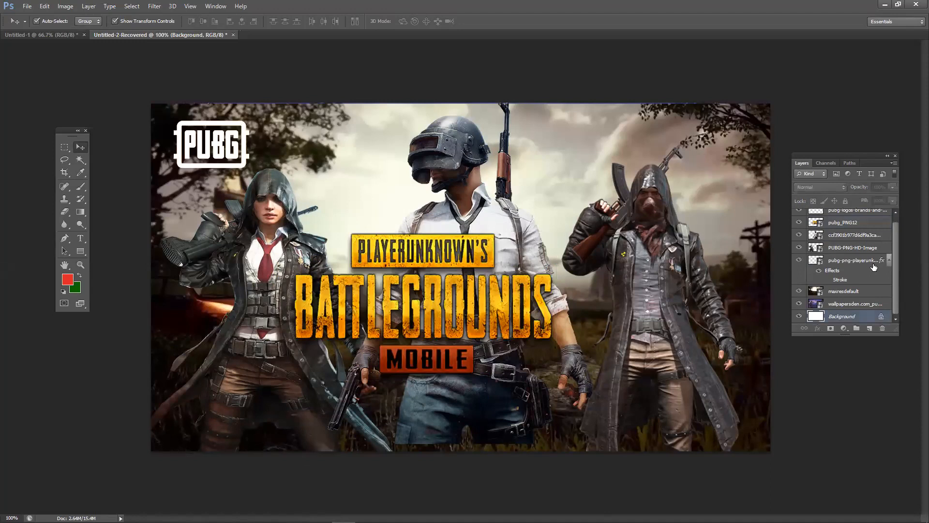
shift+click(866, 223)
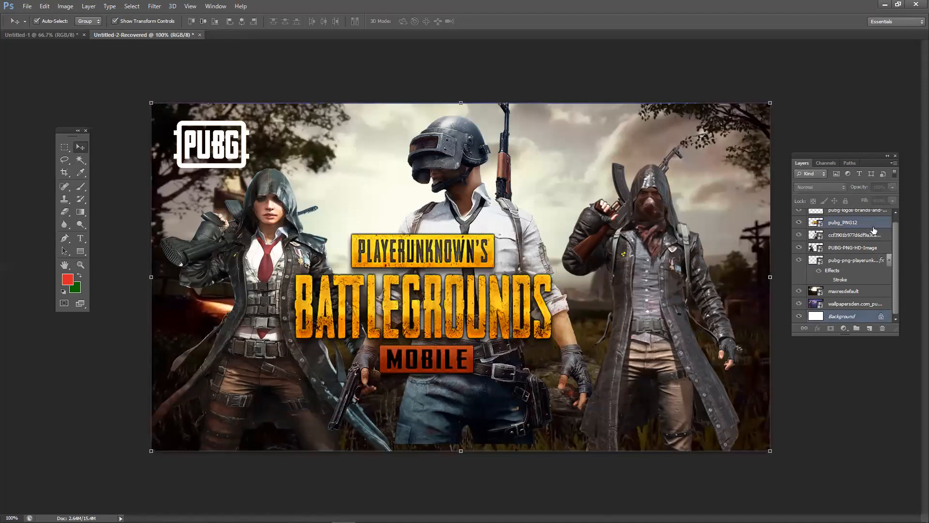
click(242, 19)
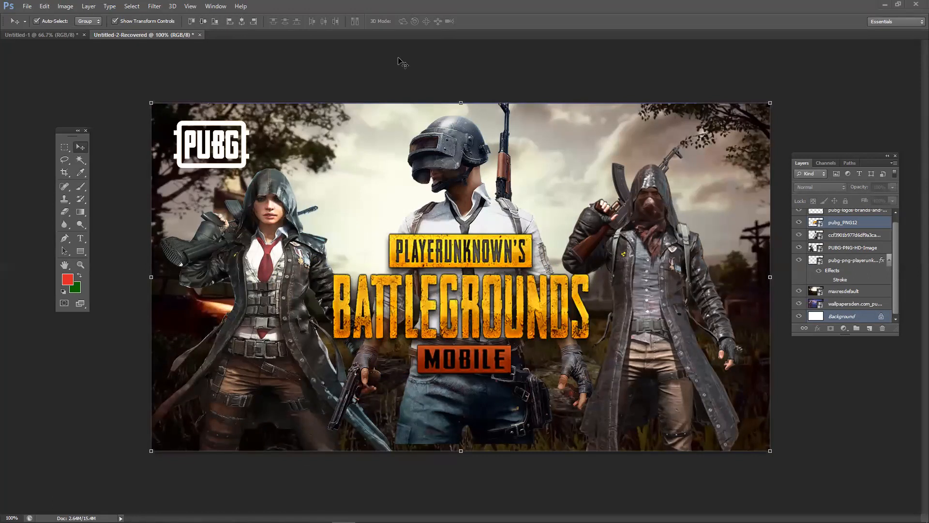
click(523, 251)
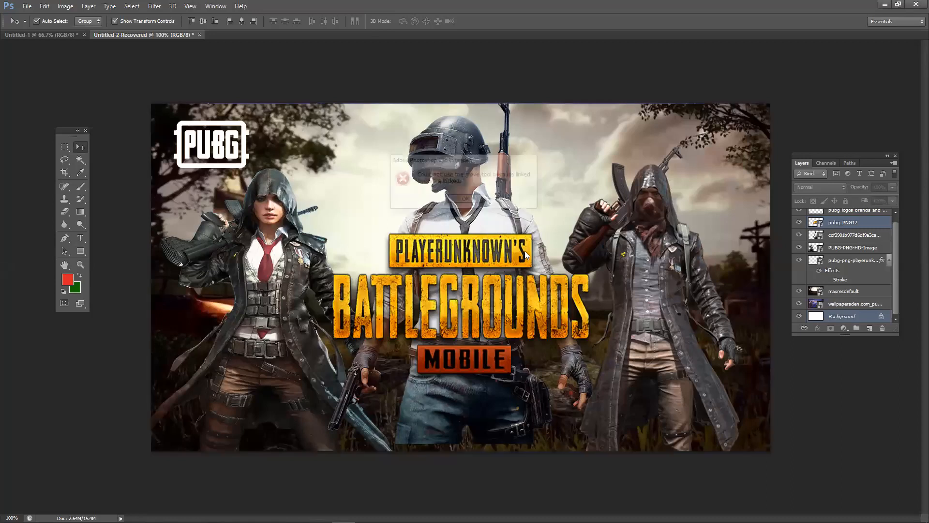
click(465, 199)
drag(527, 213, 479, 228)
- Toggle the logo's visibility again to check its new placement
click(799, 222)
click(799, 223)
click(799, 222)
click(800, 223)
click(802, 223)
click(803, 223)
click(803, 223)
click(802, 223)
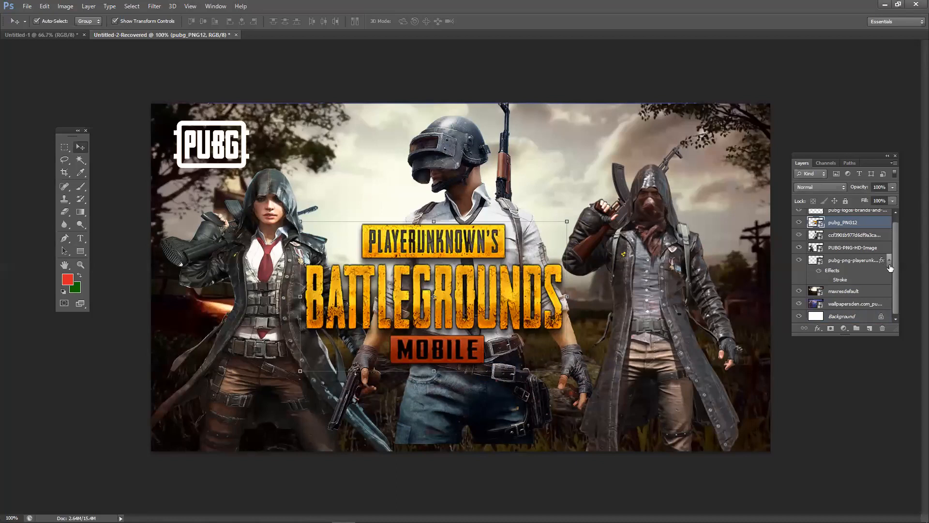
- Reselect the Background and logo layers, then make the Layers panel taller and raise it
click(833, 316)
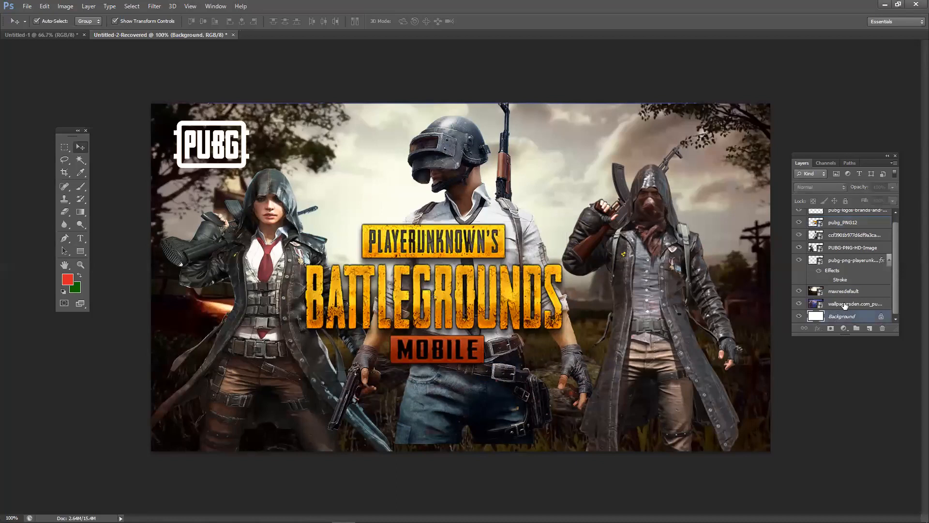
click(859, 227)
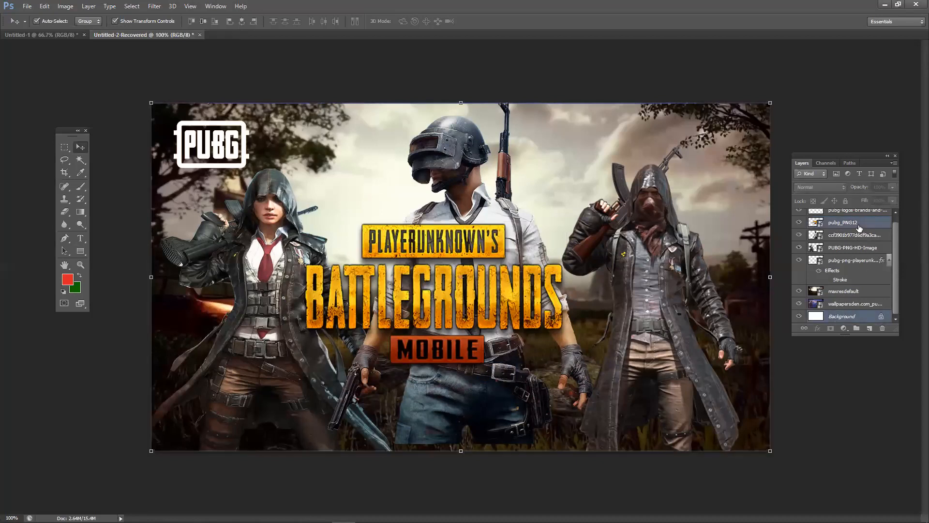
drag(816, 333, 816, 479)
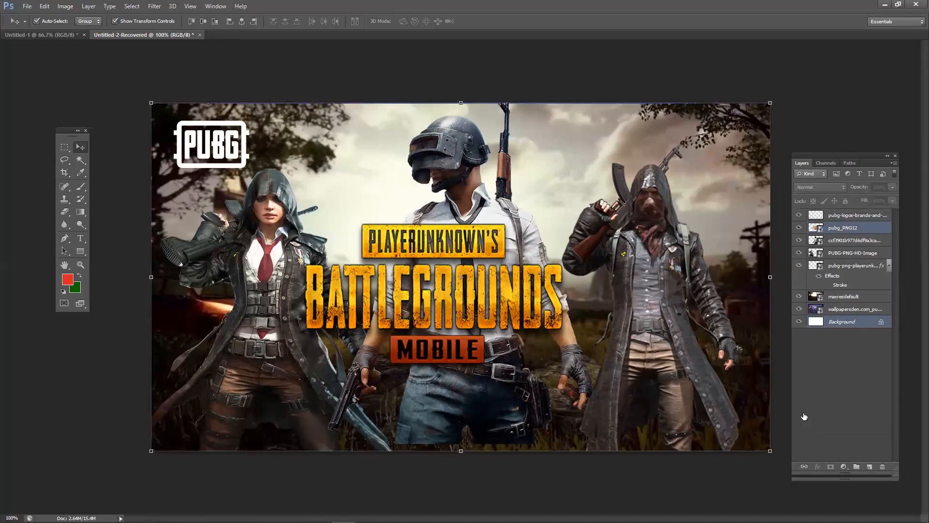
drag(845, 156, 842, 125)
- Centre the logo horizontally on the poster and lower it toward the bottom
click(836, 289)
click(847, 196)
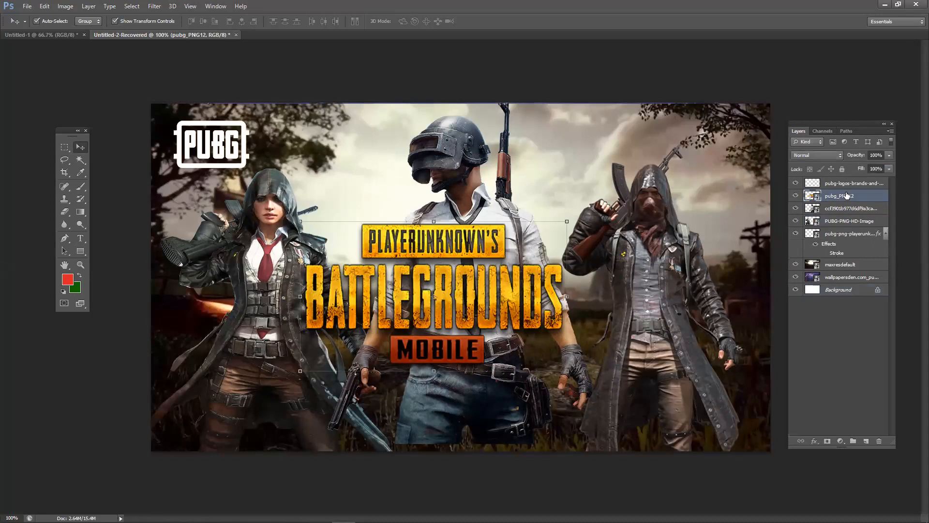
drag(503, 285, 530, 282)
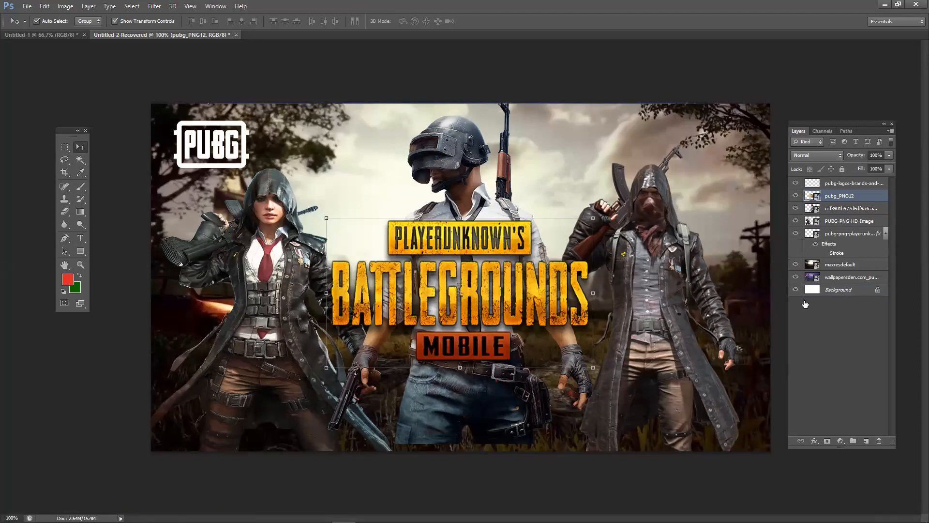
drag(600, 263, 603, 243)
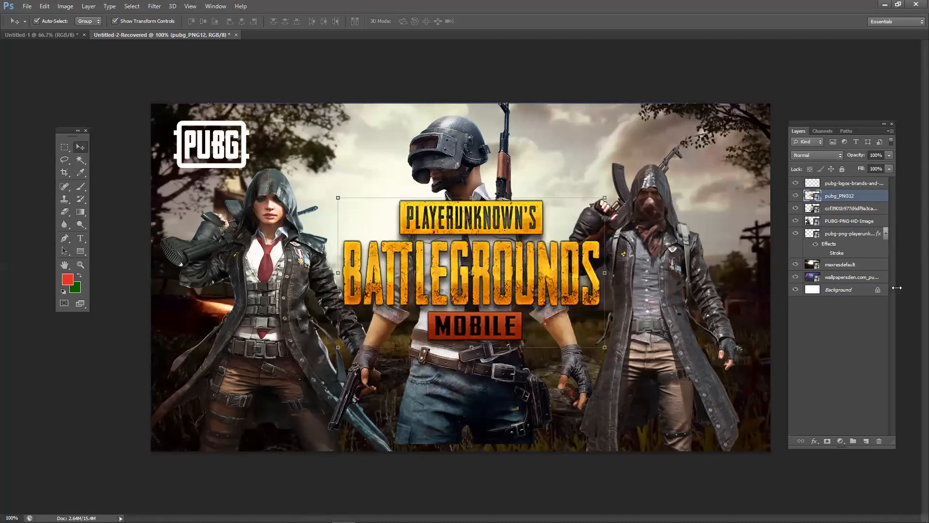
ctrl+click(873, 291)
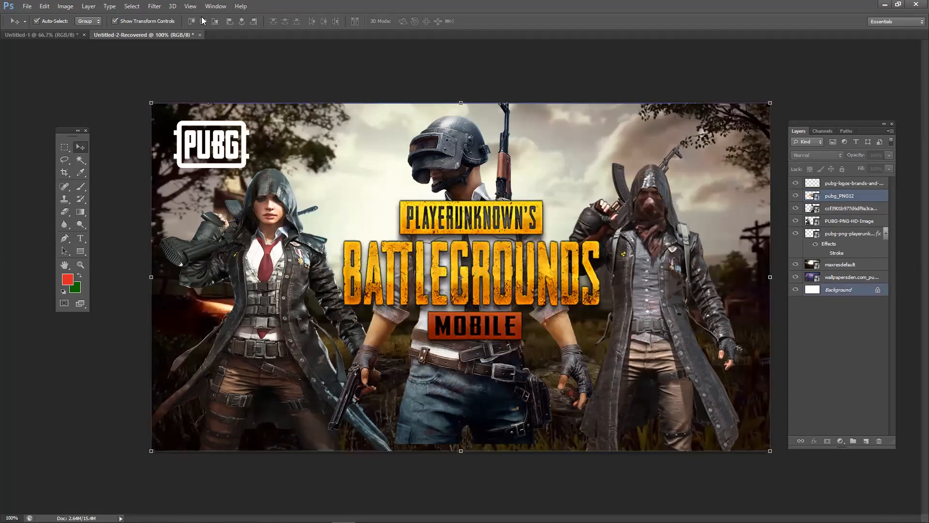
click(241, 22)
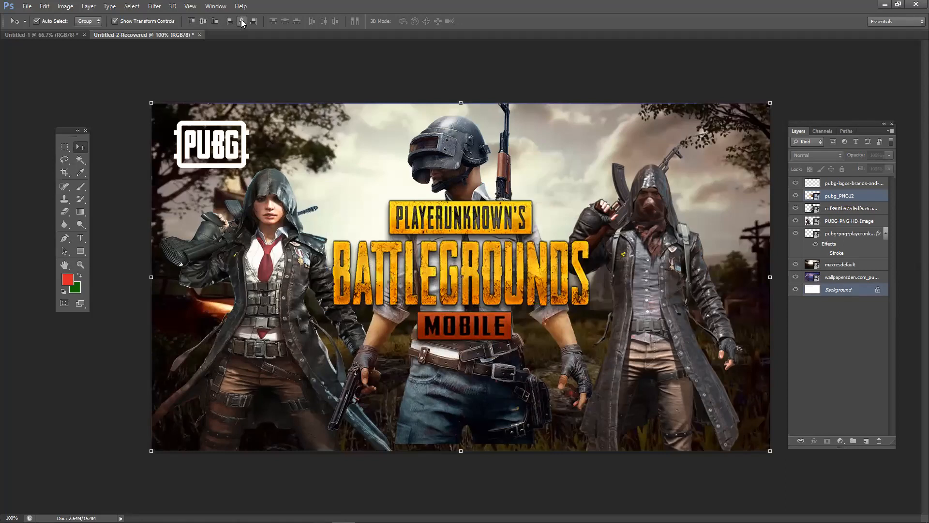
click(540, 84)
drag(518, 221, 519, 320)
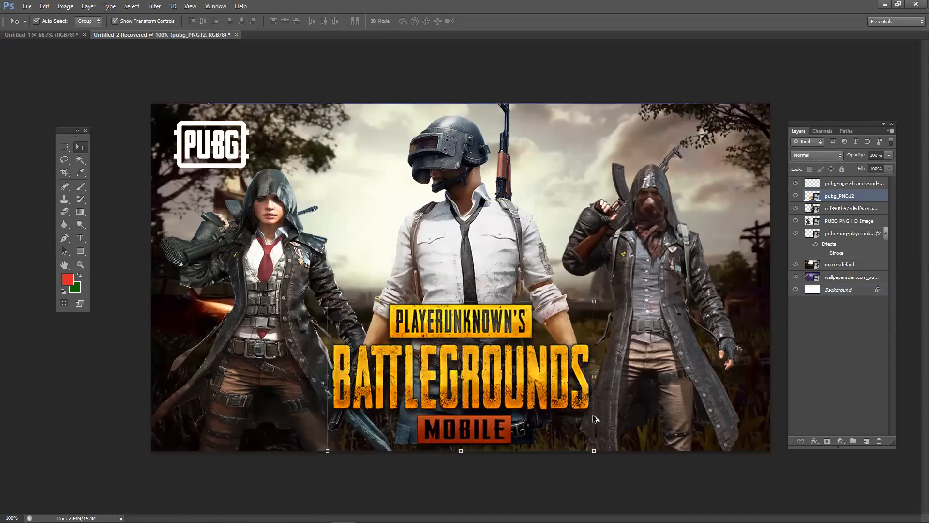
- Move the middle soldier down and narrow the hooded woman from her right side
click(459, 488)
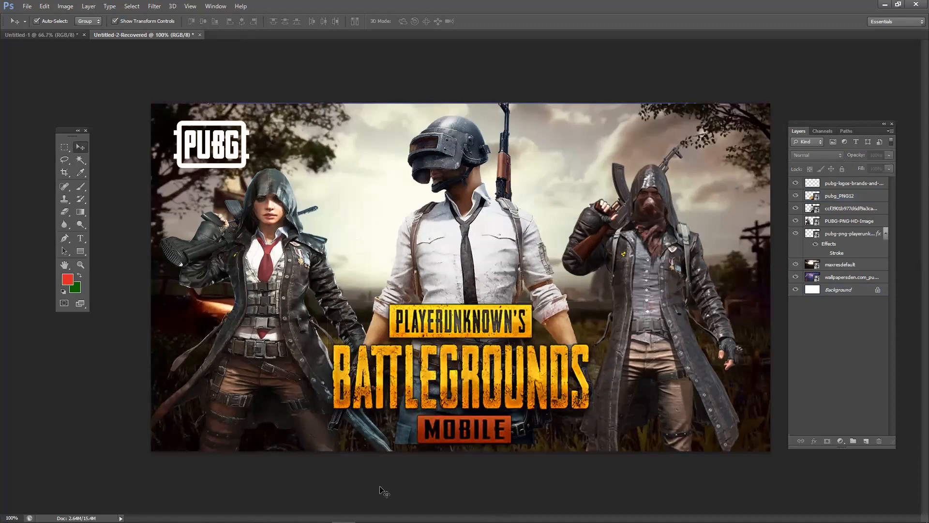
drag(499, 256, 468, 352)
click(382, 256)
drag(401, 320, 371, 296)
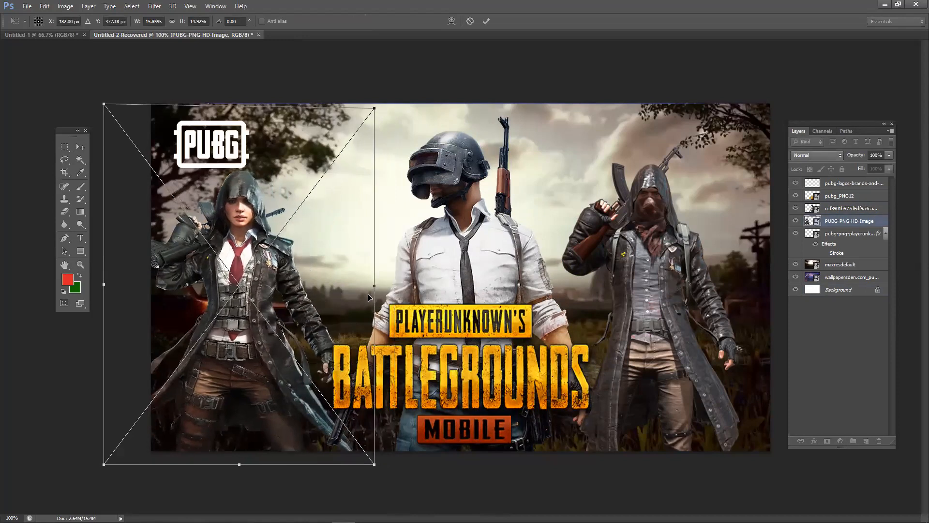
key(Return)
- Shift the hooded woman slightly right, then nudge her upward
drag(283, 322, 318, 323)
key(ctrl+z)
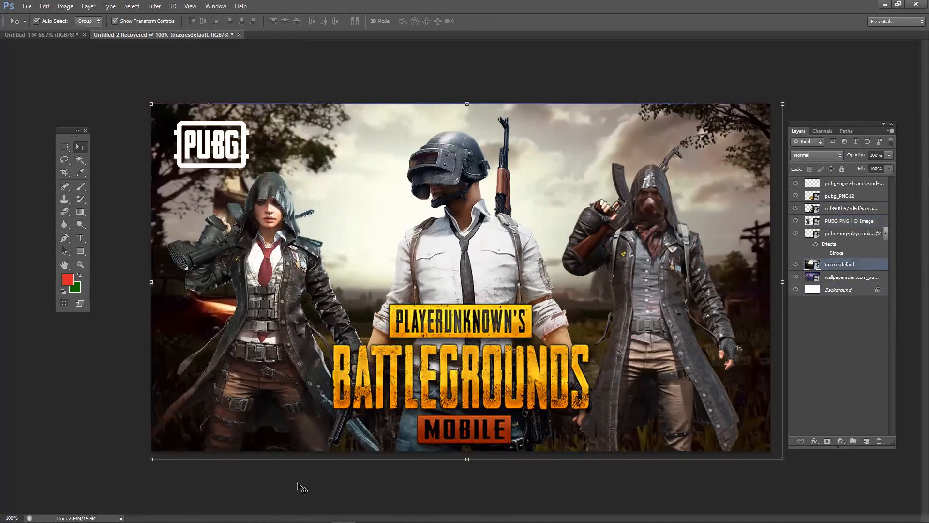
click(298, 486)
drag(259, 284, 271, 272)
- Add a Stroke to the woman's layer, trying red, yellow and white colours at various widths
right_click(852, 223)
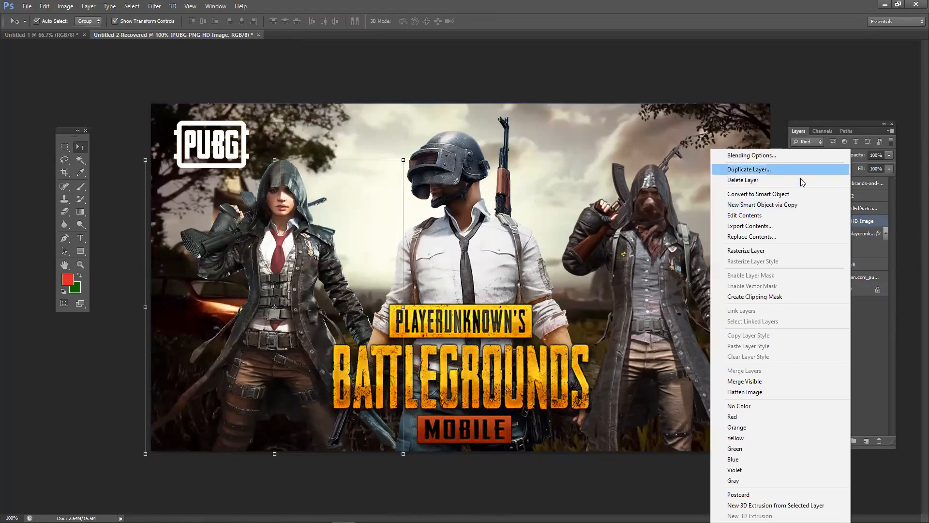
click(794, 154)
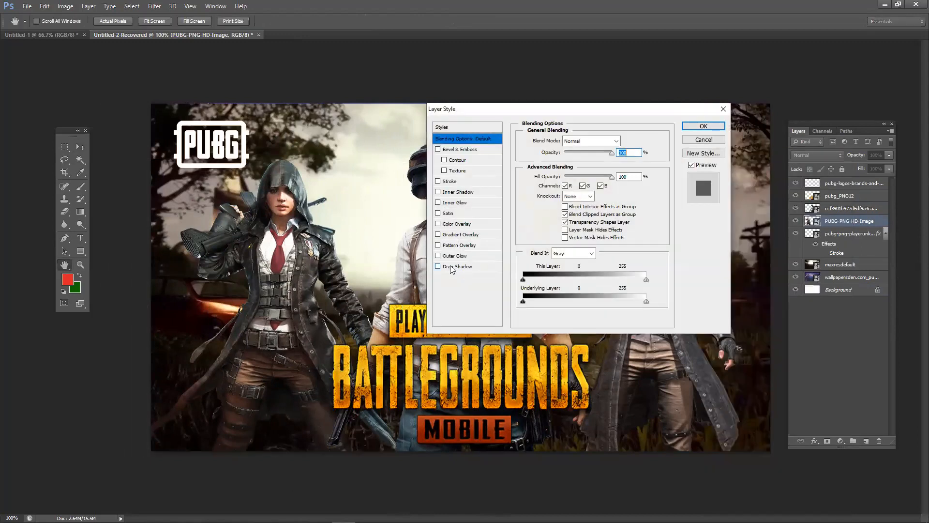
click(464, 182)
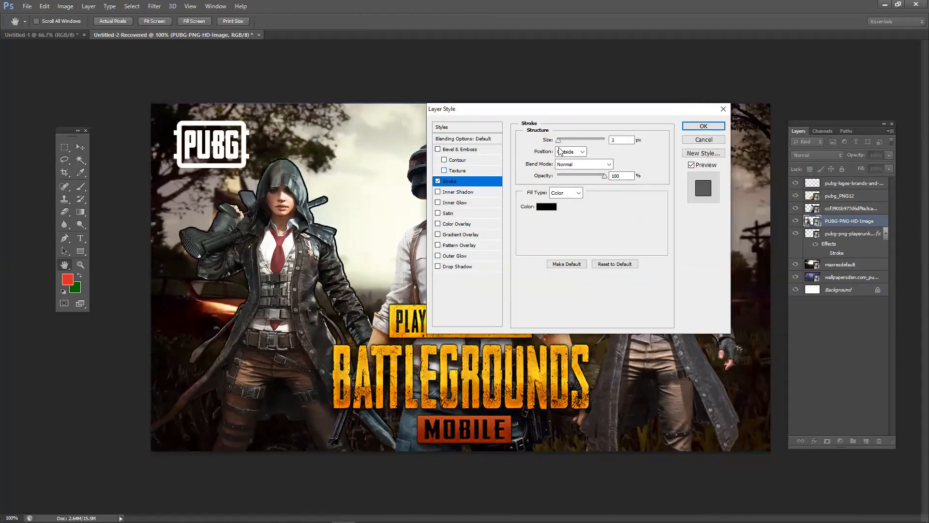
click(549, 210)
drag(479, 197, 495, 193)
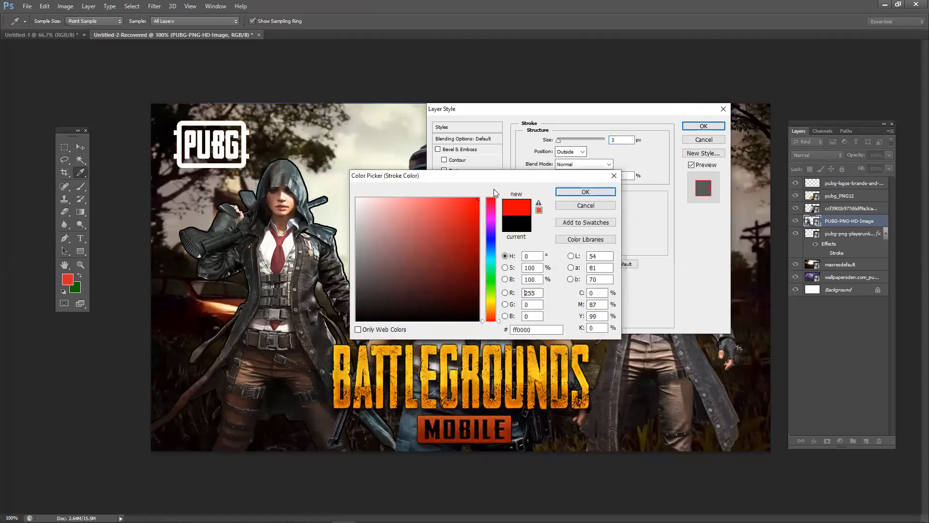
click(493, 302)
drag(383, 201, 346, 179)
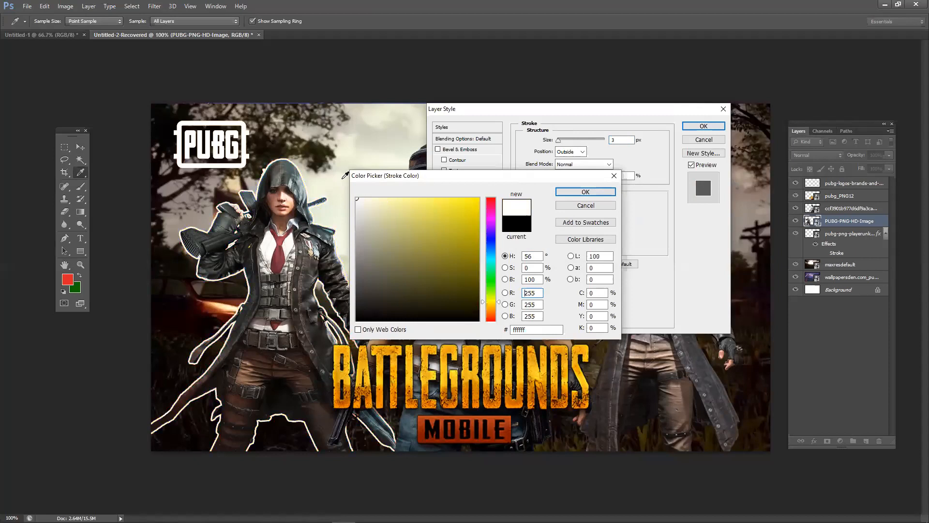
click(586, 192)
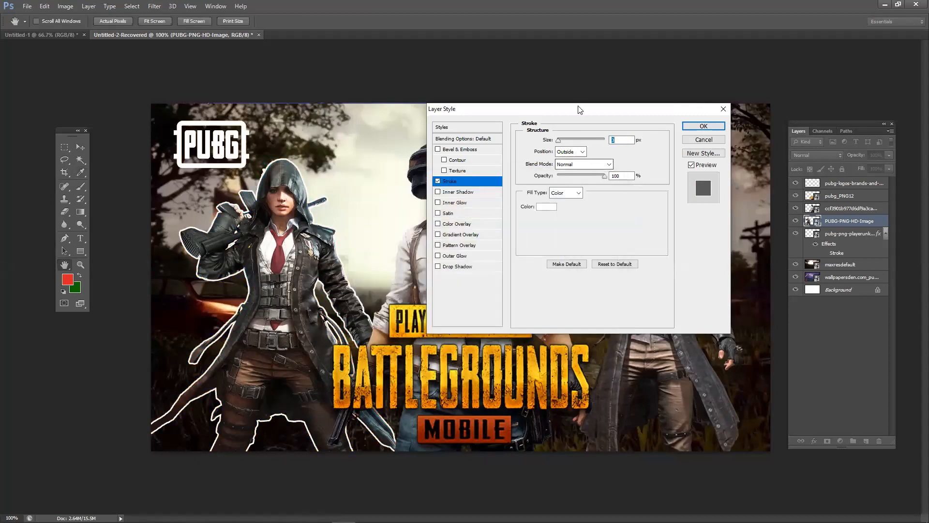
drag(578, 109, 599, 143)
drag(589, 178, 580, 186)
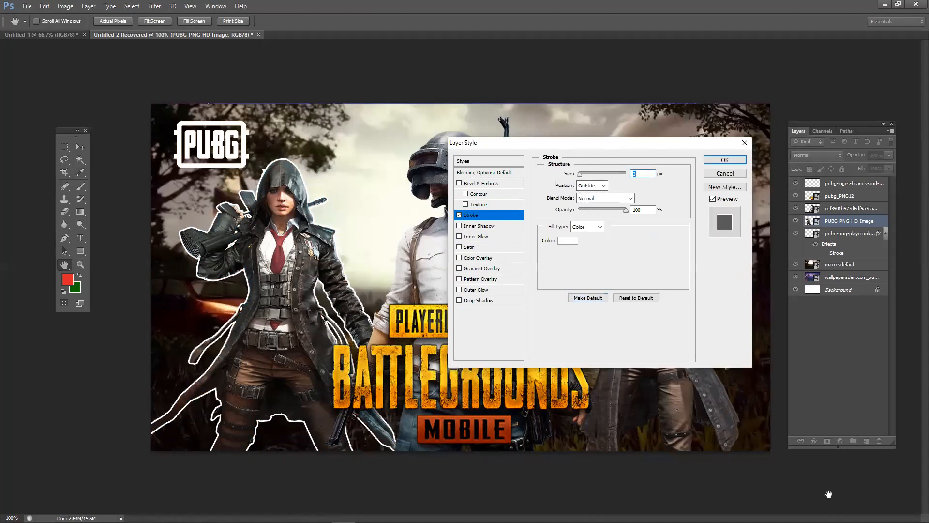
- Adjust the system volume, cancel the unapplied stroke, and bring the web browser forward
mouse_move(828, 521)
click(866, 513)
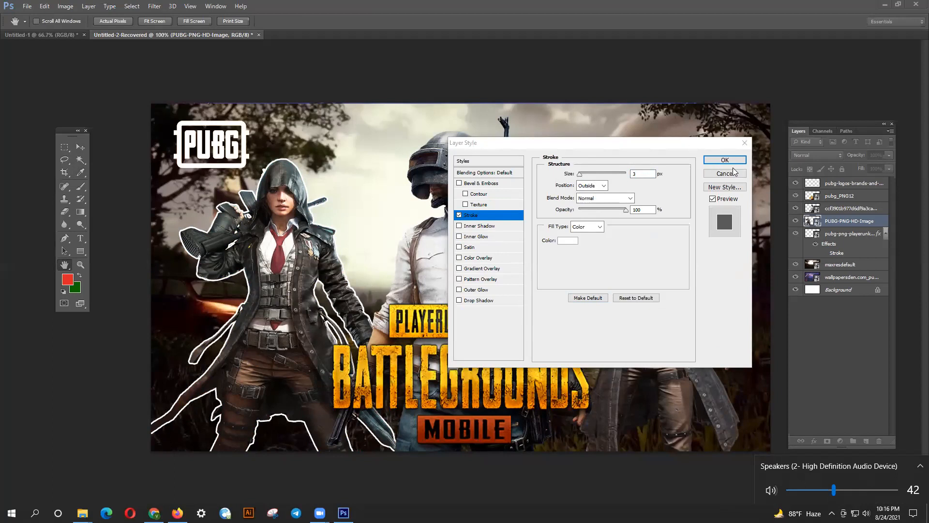
click(175, 270)
click(723, 173)
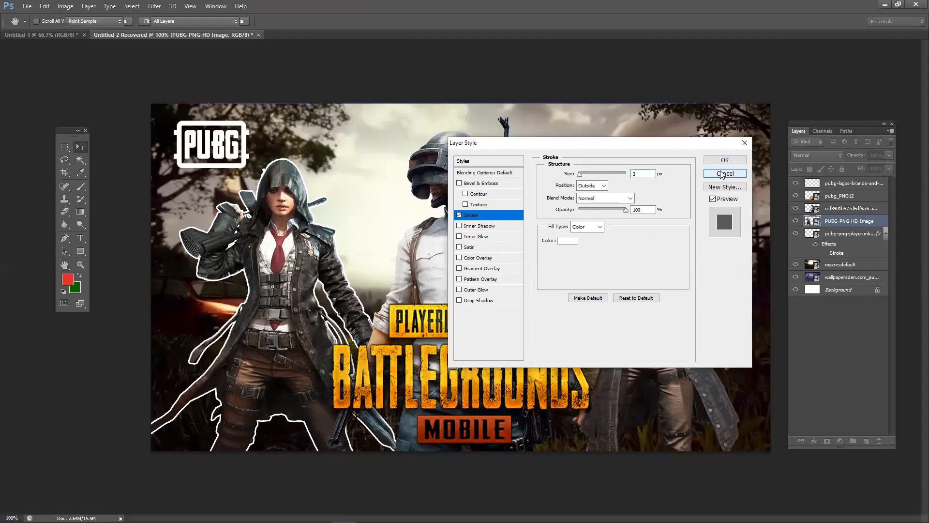
click(177, 512)
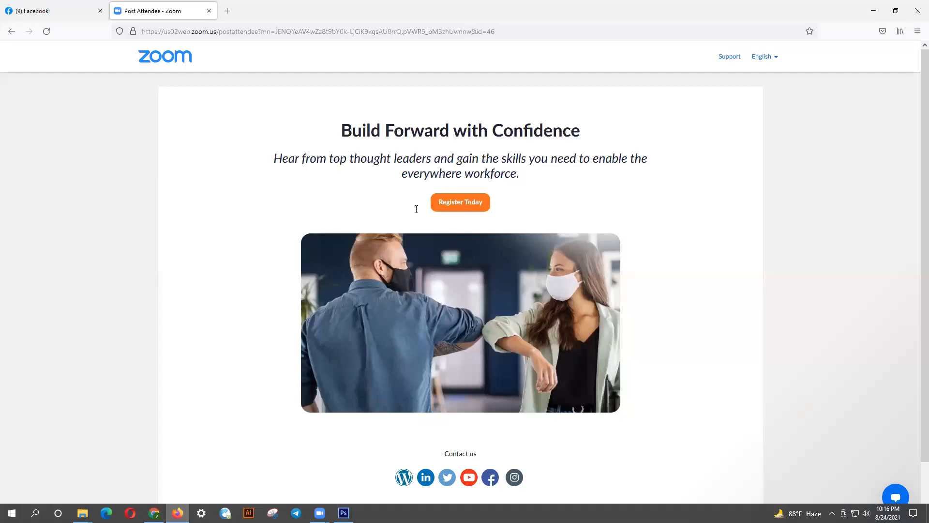
- Search Google for 'youtube thumbnail' in a new tab and show the image results
click(227, 11)
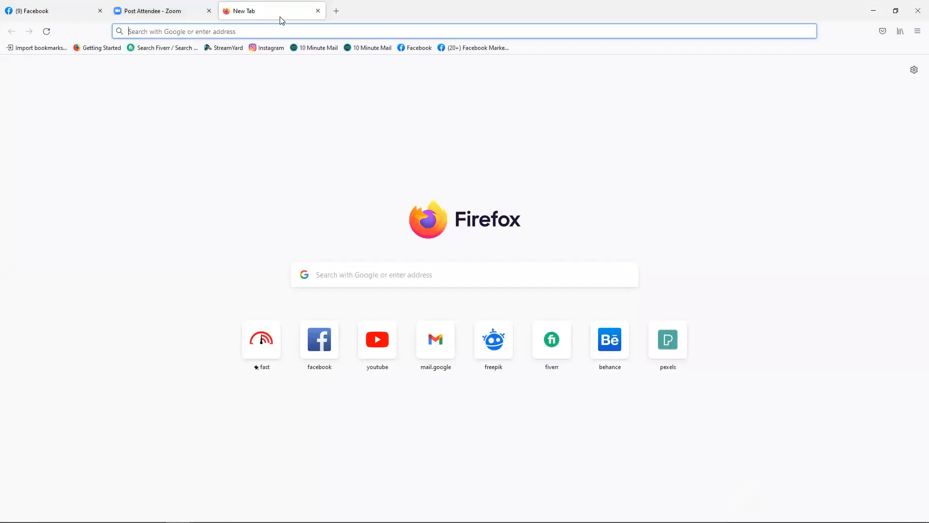
text(yo)
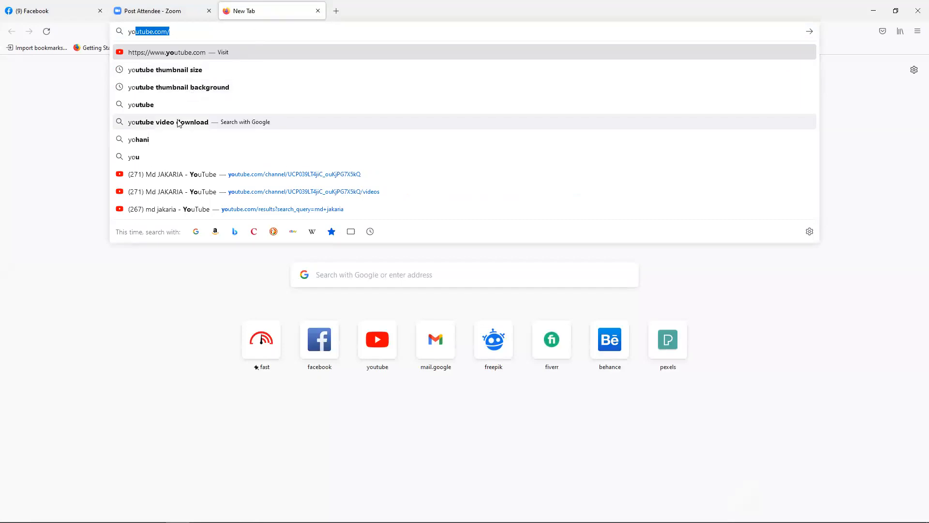
click(187, 73)
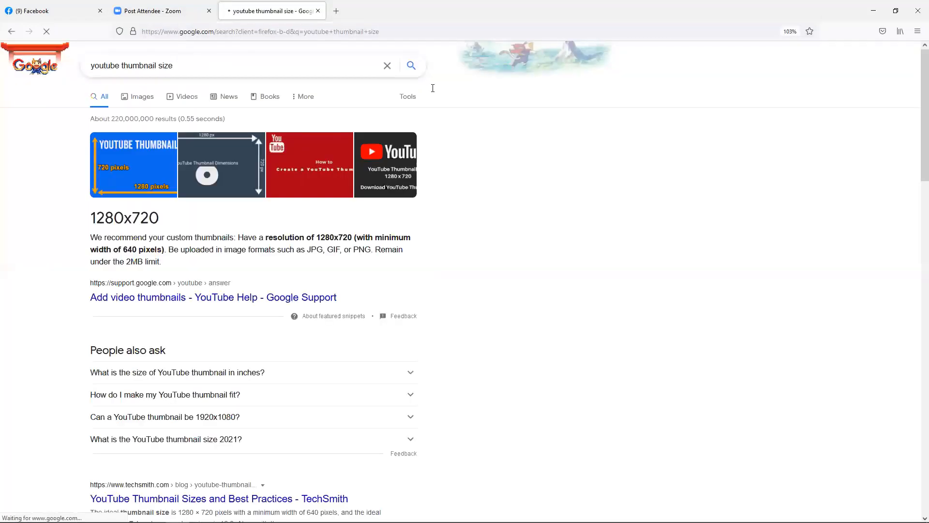
drag(156, 66, 408, 95)
key(BackSpace)
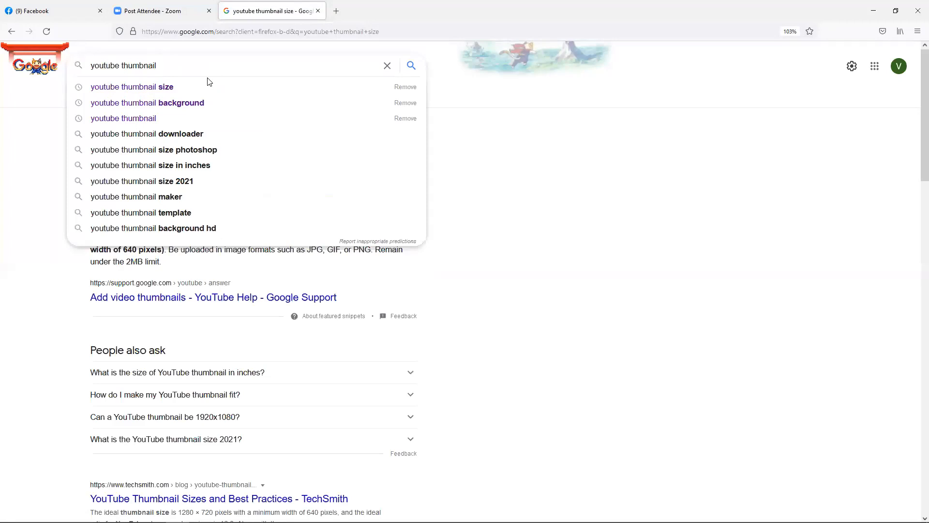
key(Return)
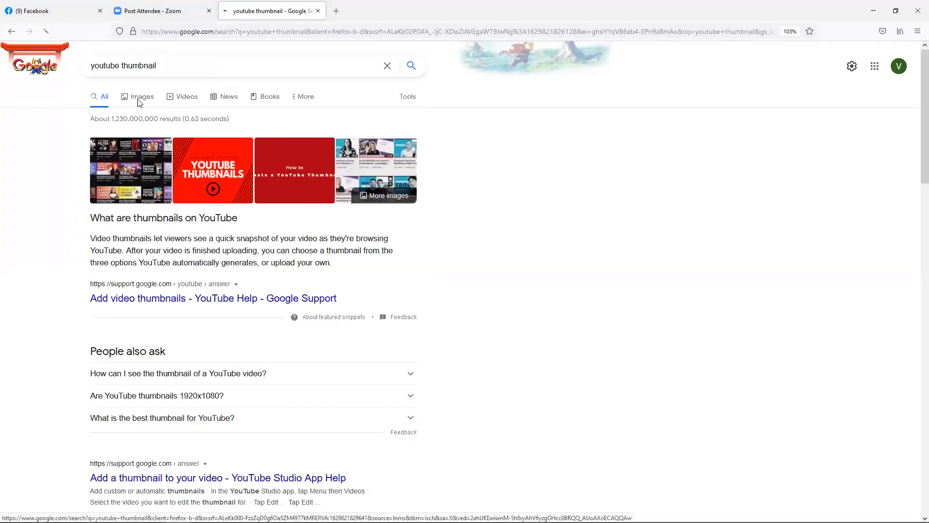
click(139, 101)
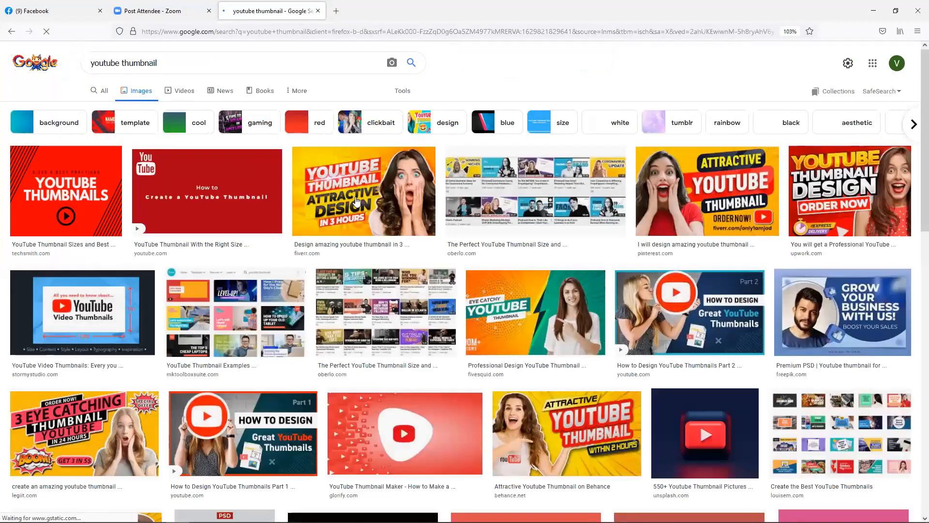
- Preview thumbnail designs such as 'Design amazing youtube thumbnail', 'Catchy' and 'WOW!' results
click(350, 204)
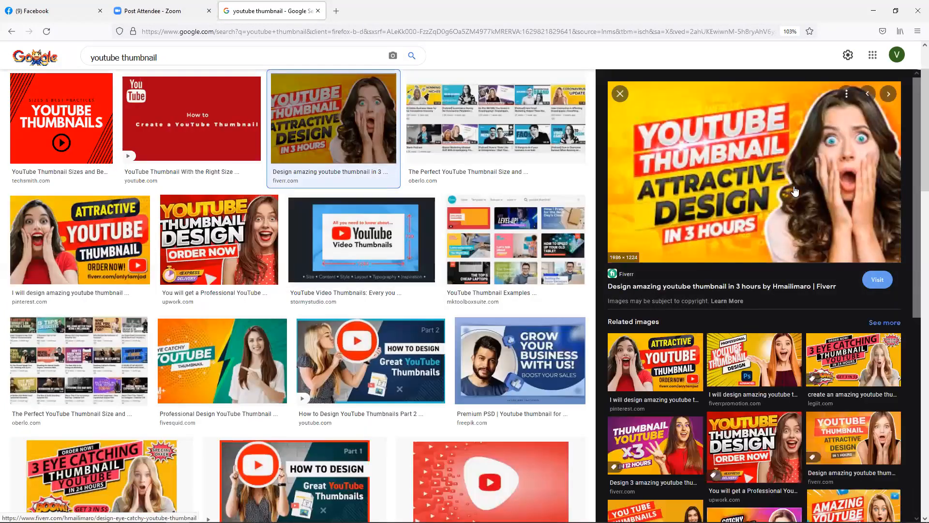
click(789, 375)
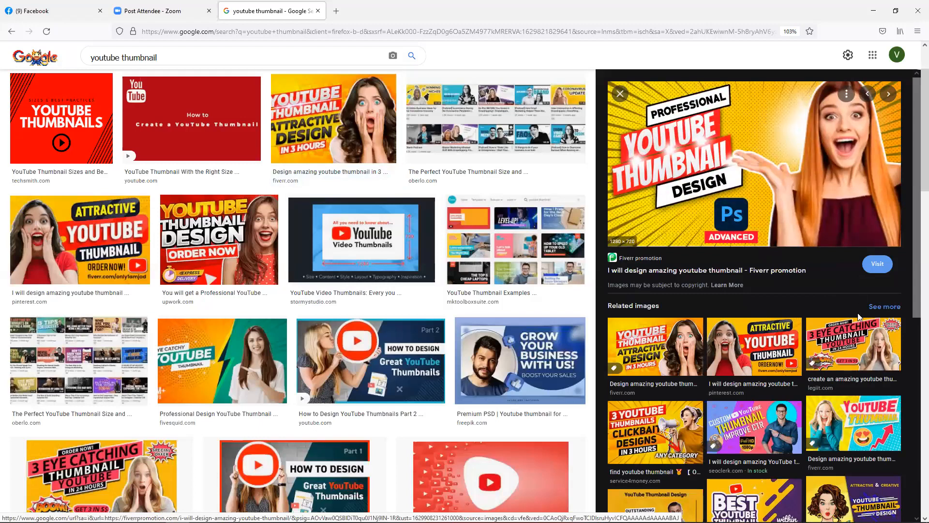
click(856, 332)
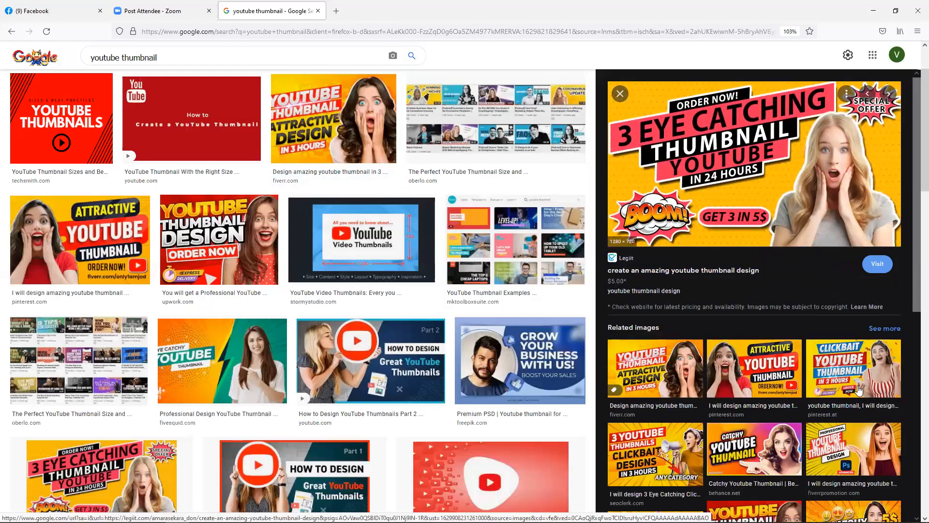
click(782, 429)
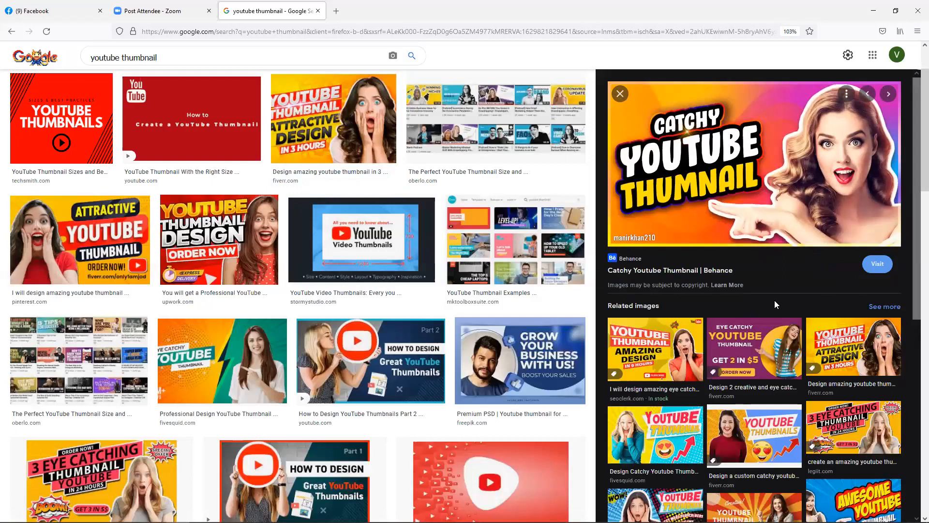
click(629, 499)
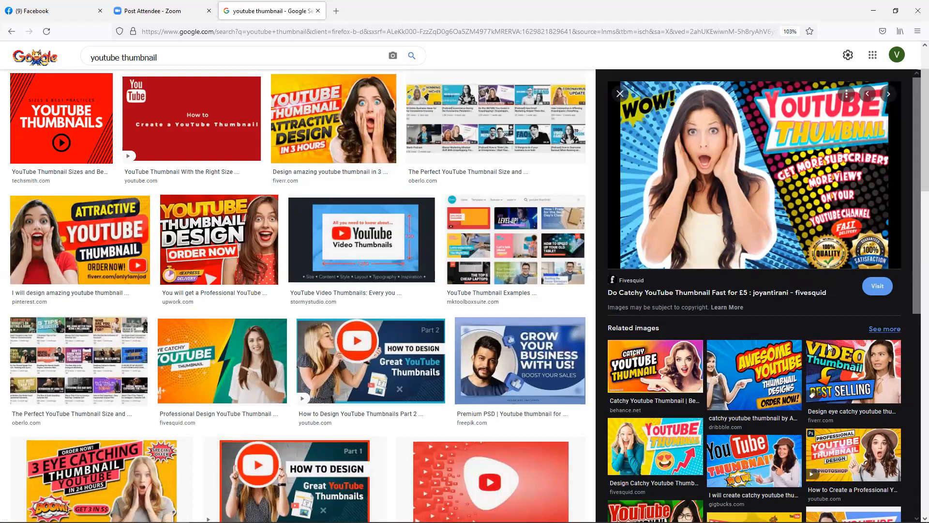
drag(915, 250, 915, 368)
click(671, 348)
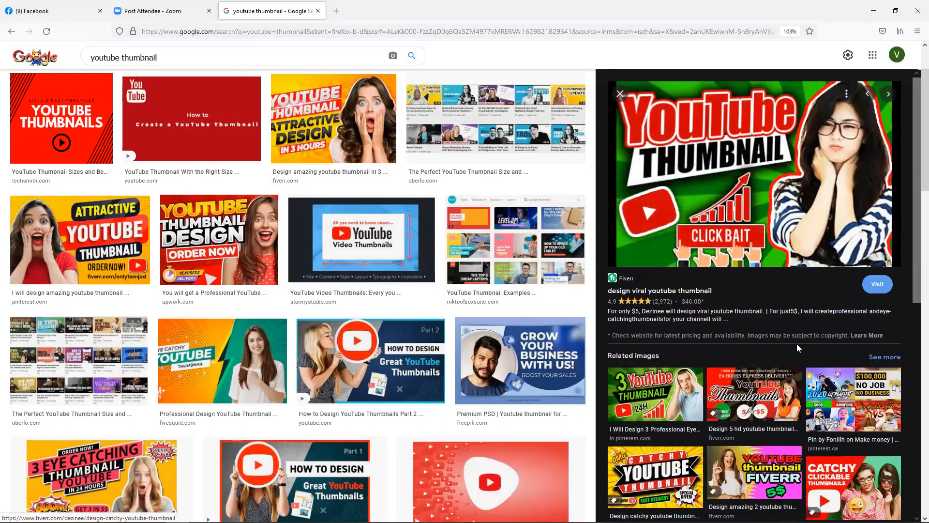
- Preview more designs like 'YouTube Thumbnail in 24 hours', then minimize the browser
scroll(915, 278, down, 5)
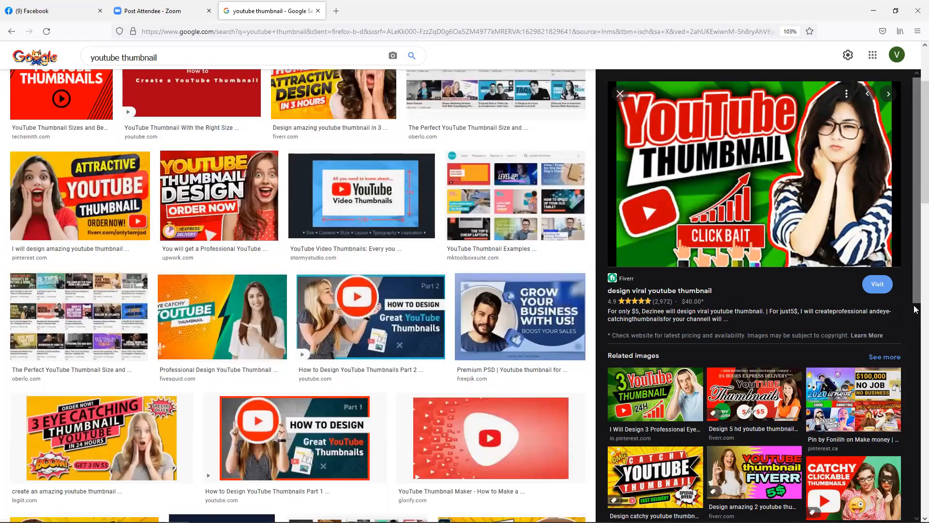
drag(916, 278, 915, 359)
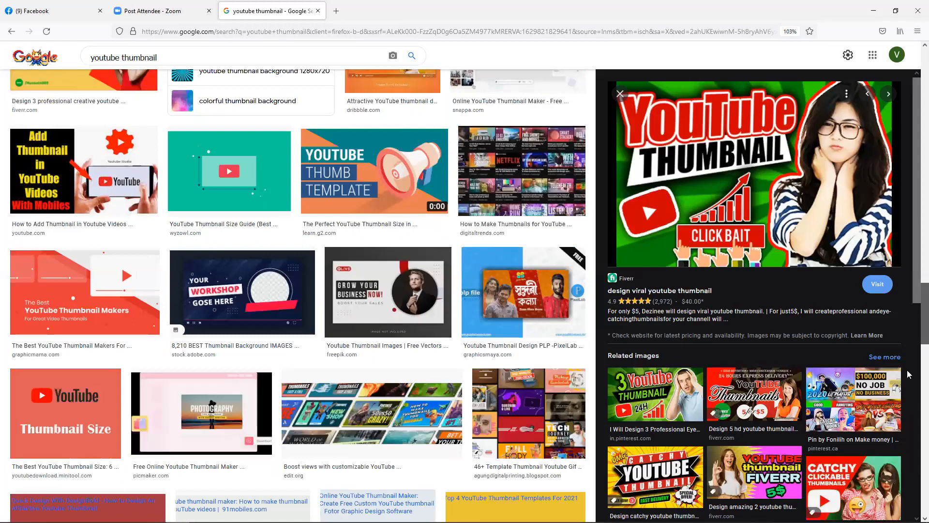
click(667, 408)
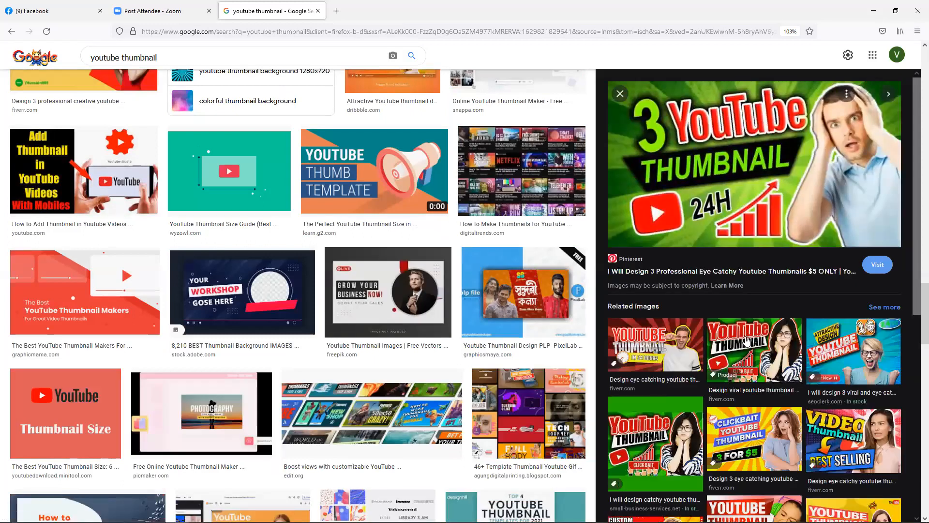
click(690, 349)
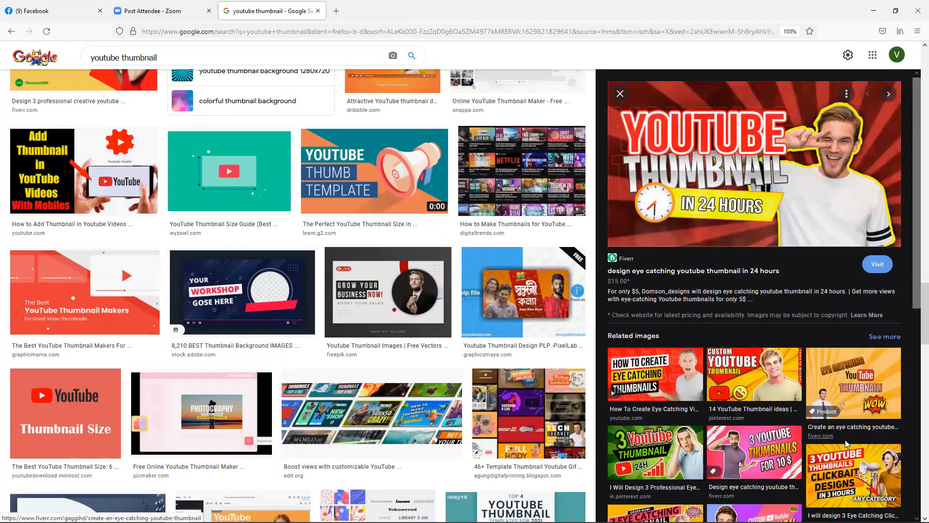
drag(914, 282, 896, 367)
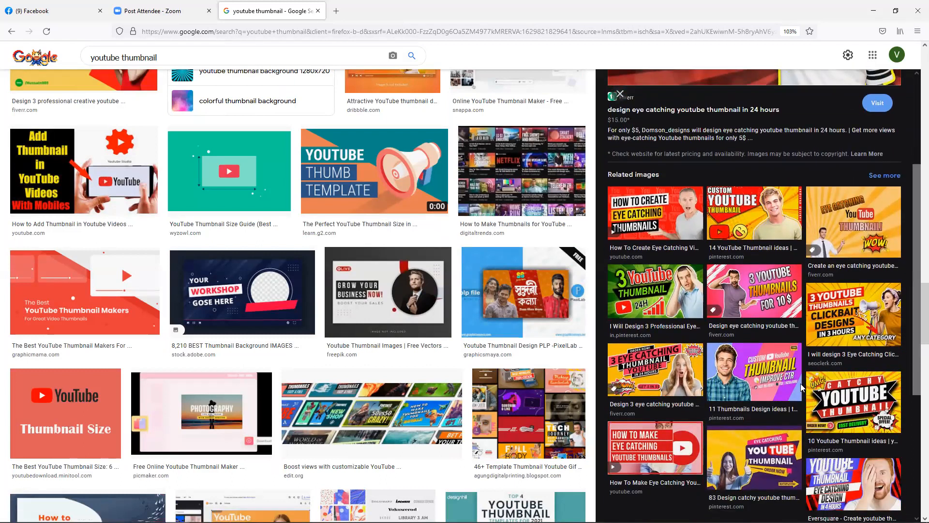
click(721, 484)
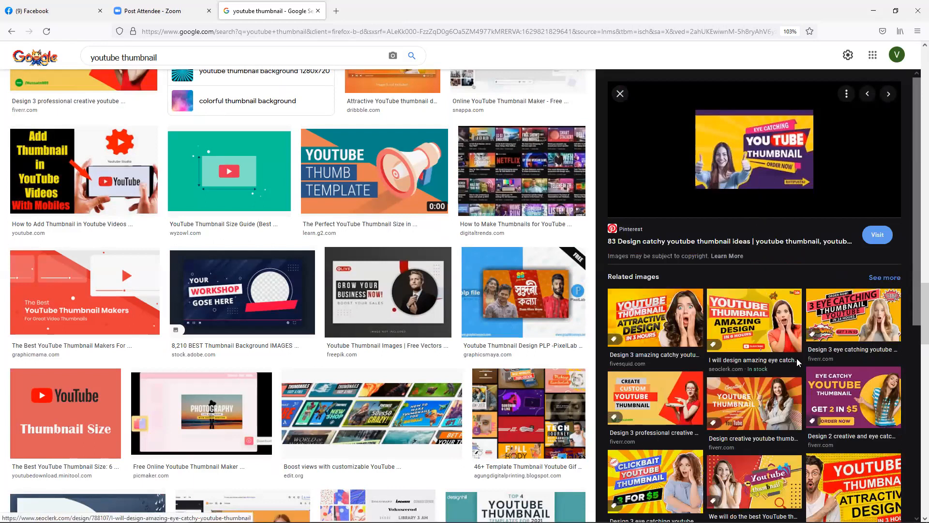
scroll(811, 376, down, 3)
scroll(810, 376, down, 3)
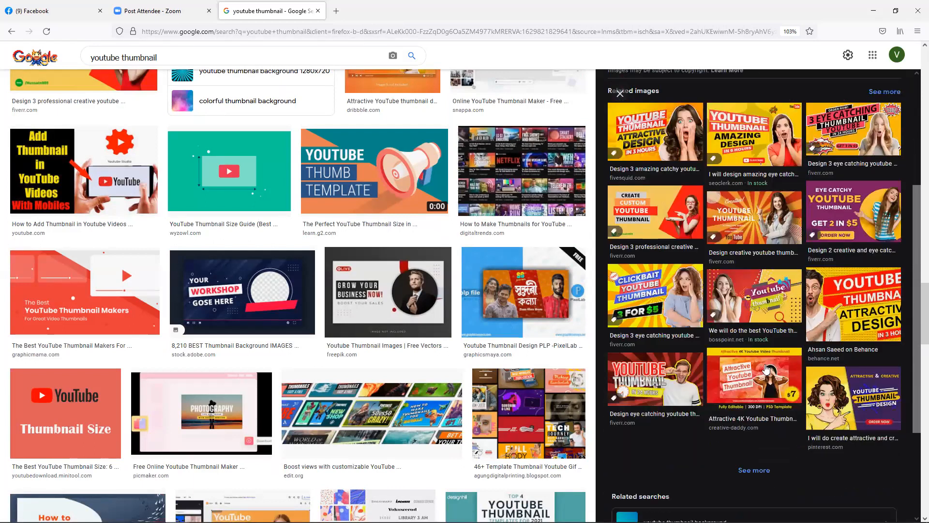
click(673, 375)
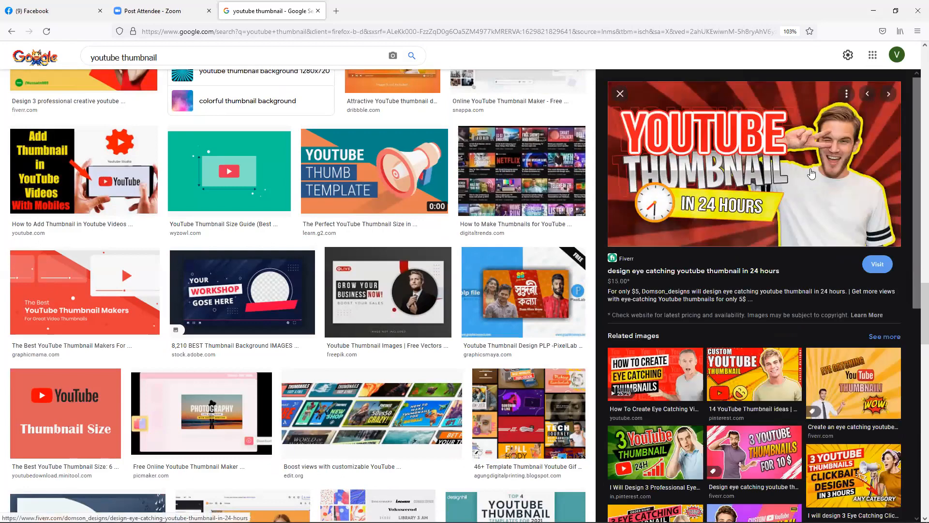
click(873, 11)
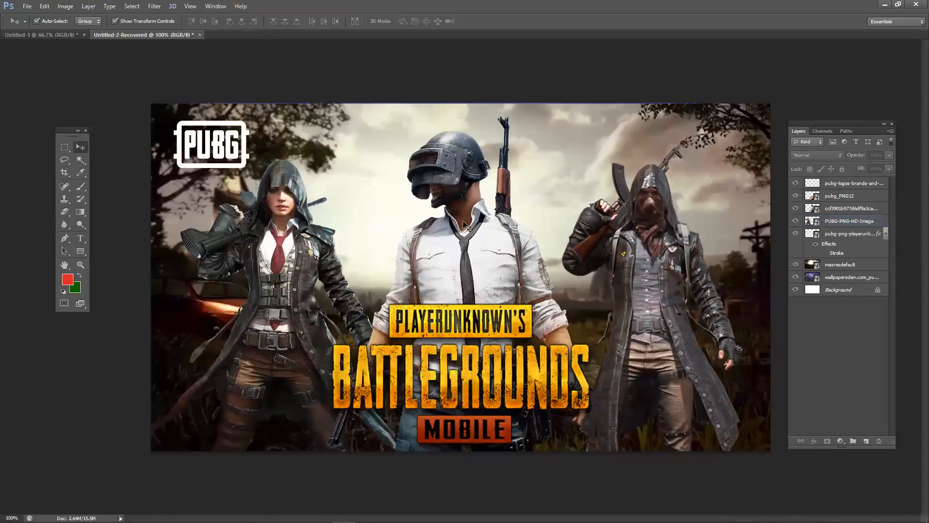
- Raise the middle soldier up and right, and move the Battlegrounds logo to the left side
drag(451, 234, 498, 257)
right_click(865, 214)
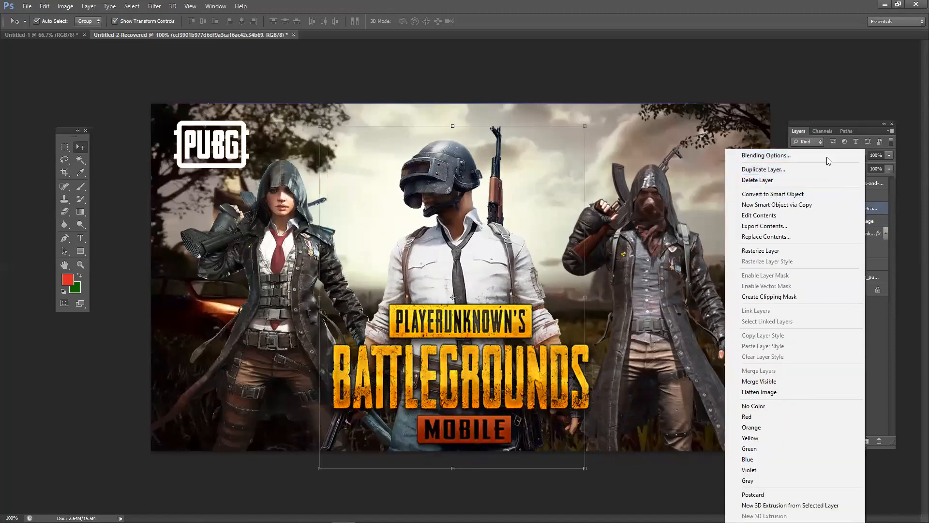
click(466, 240)
drag(467, 239, 477, 223)
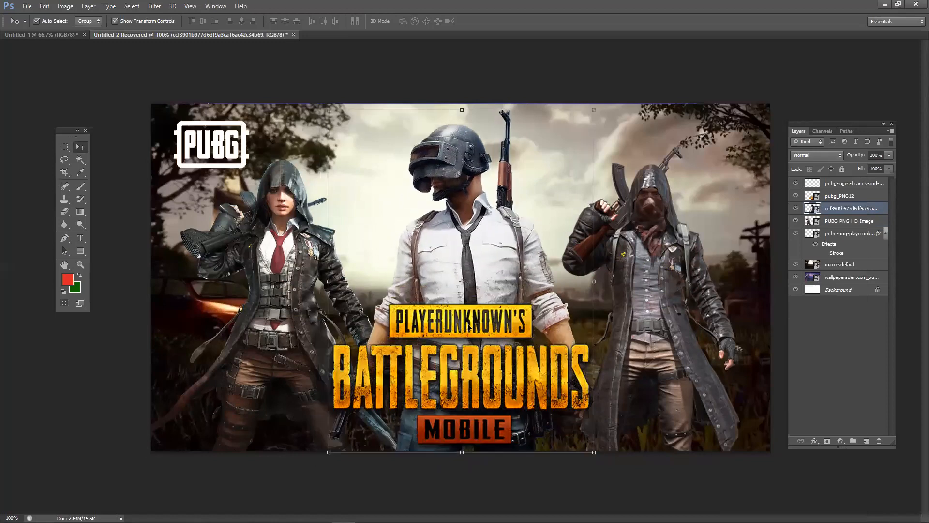
drag(521, 329, 340, 227)
drag(331, 291, 316, 299)
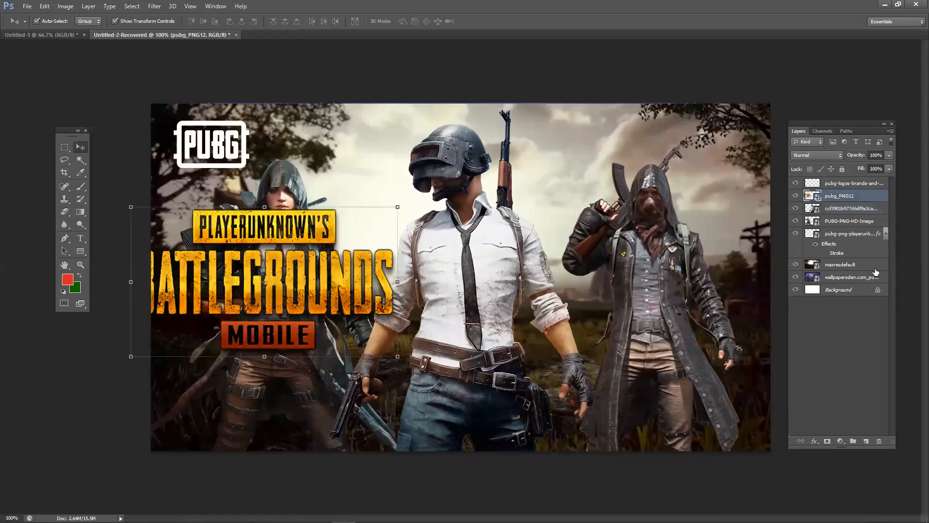
drag(467, 295, 498, 266)
- Toggle the middle soldier's visibility repeatedly to compare, committing a free transform in between
click(794, 209)
click(794, 210)
click(794, 209)
click(794, 209)
click(794, 209)
click(795, 209)
click(795, 209)
click(794, 209)
click(794, 209)
click(794, 209)
click(794, 209)
click(795, 209)
click(795, 209)
click(794, 209)
click(794, 209)
click(794, 209)
click(794, 209)
click(794, 209)
key(ctrl+t)
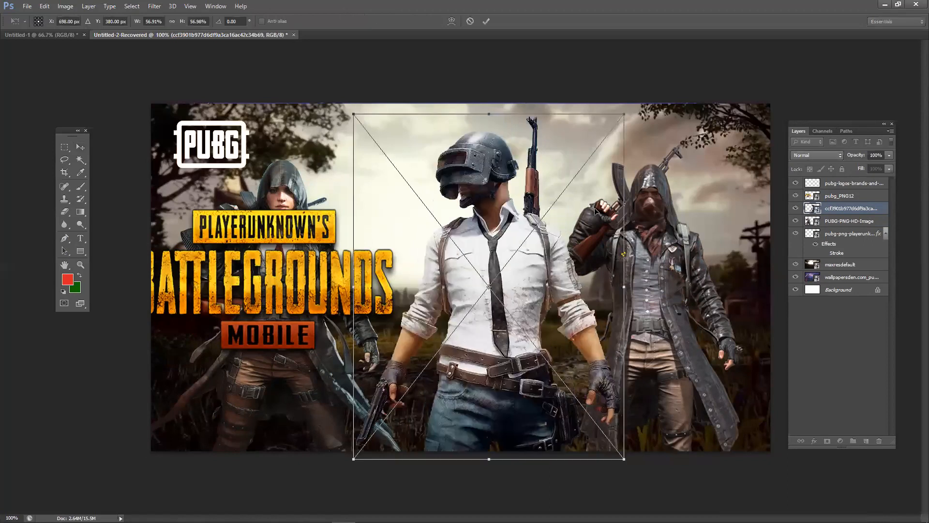
key(Return)
click(796, 209)
click(795, 209)
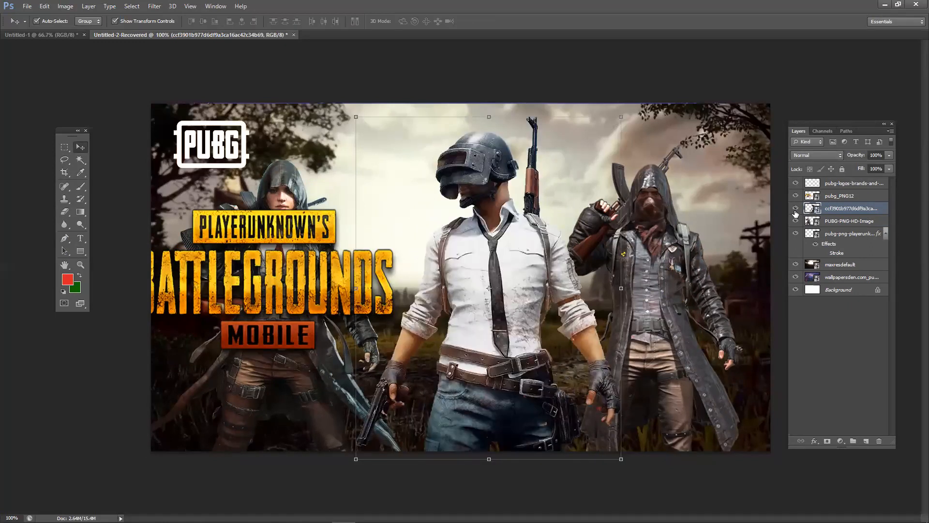
click(795, 210)
- Toggle Show Transform Controls and reposition the middle soldier right, then up and left
click(795, 209)
click(161, 22)
click(161, 21)
click(160, 19)
click(160, 19)
drag(465, 282, 512, 276)
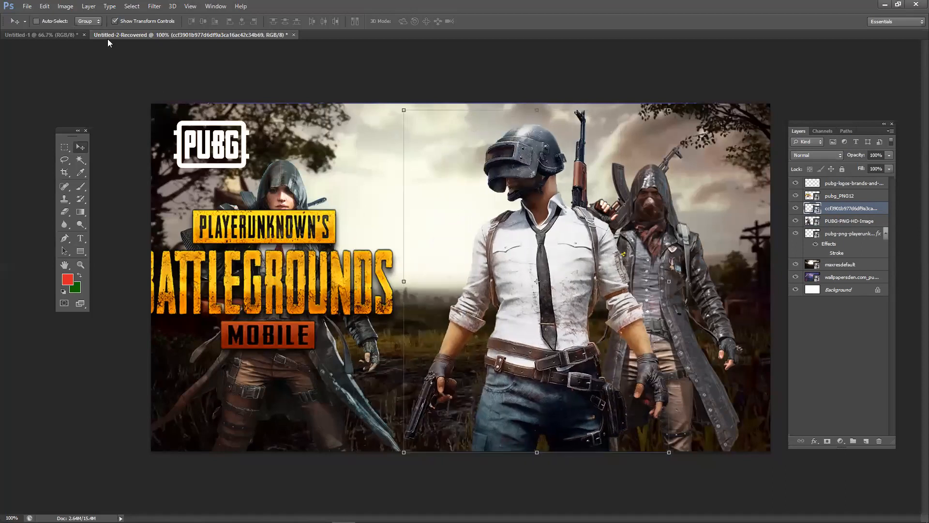
click(126, 24)
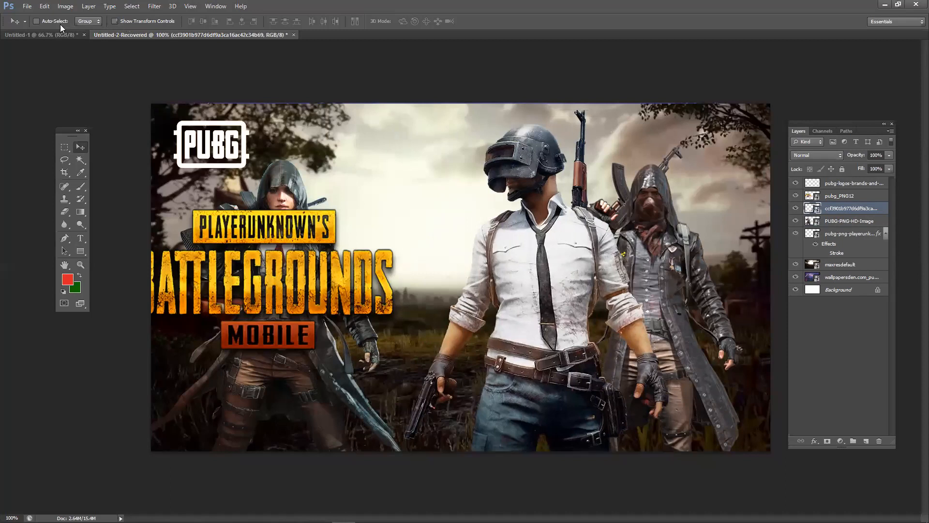
drag(508, 310, 432, 270)
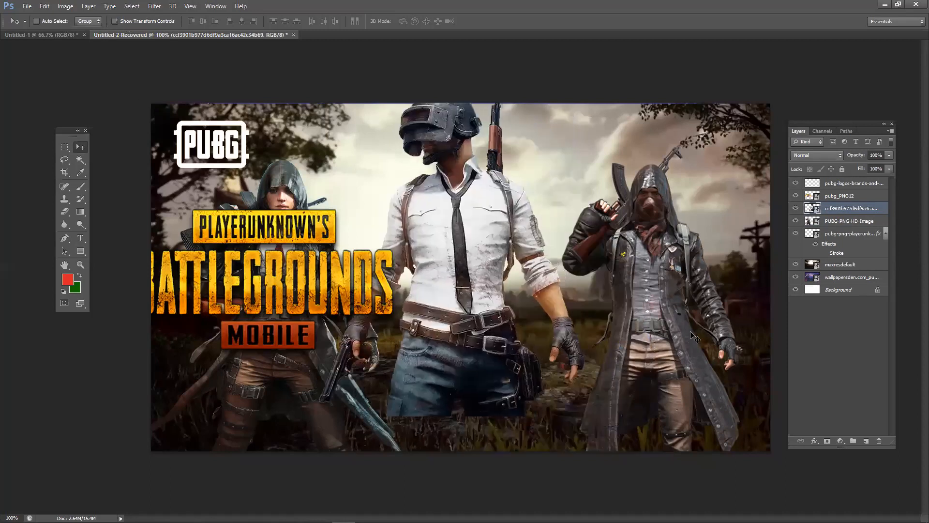
drag(641, 273, 639, 264)
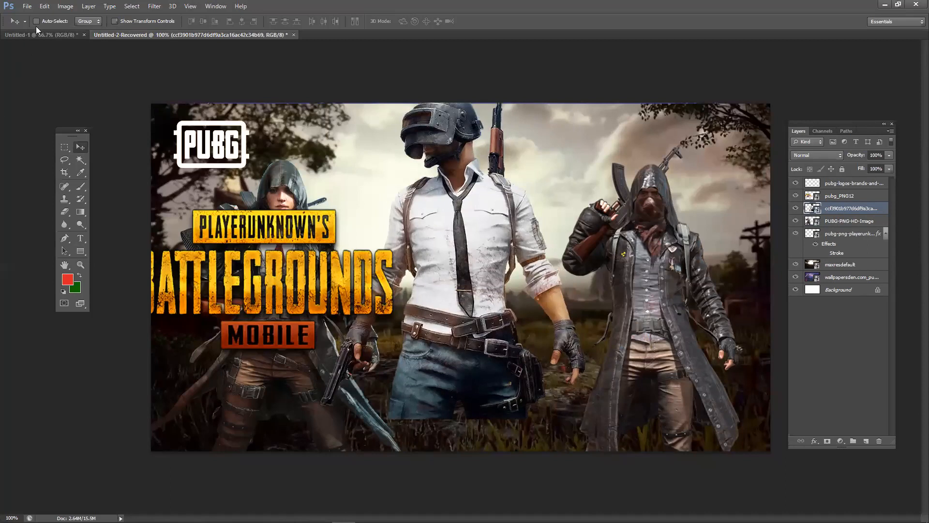
- With Auto-Select on, nudge the middle soldier, right soldier and hooded woman into new positions
click(56, 21)
drag(481, 216, 496, 198)
drag(644, 252, 660, 237)
drag(235, 378, 247, 378)
mouse_move(446, 366)
mouse_down()
mouse_move(462, 373)
mouse_move(442, 384)
mouse_up()
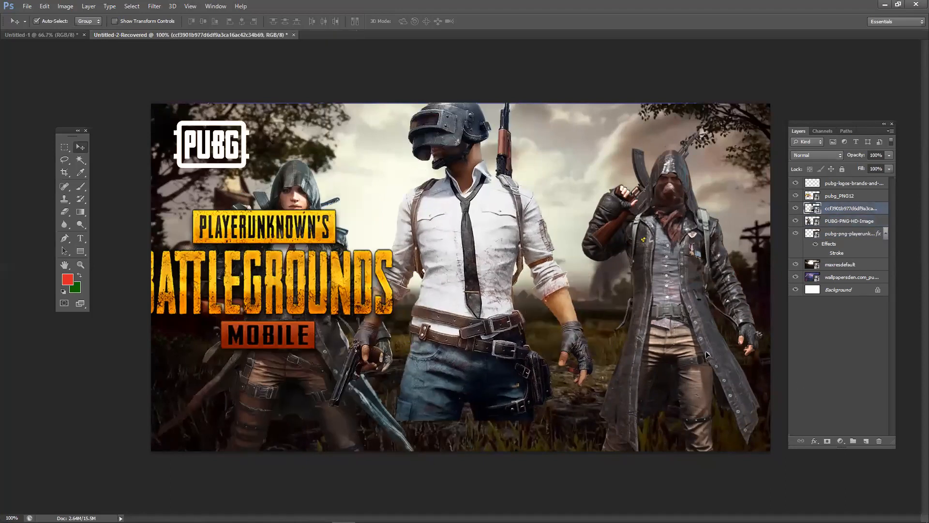
drag(722, 357, 714, 364)
click(60, 20)
drag(438, 175, 438, 197)
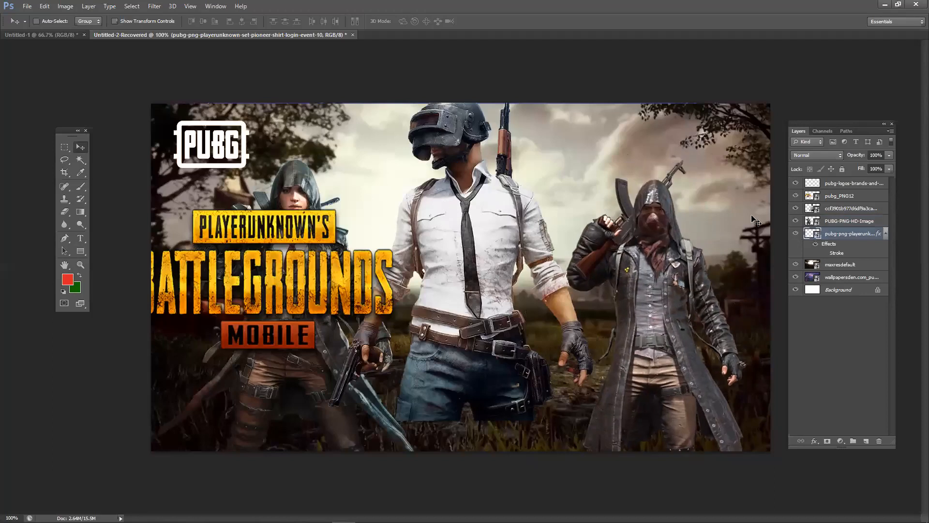
- Move the middle soldier layer right and shift the hooded woman right and slightly up
click(842, 209)
drag(478, 248, 259, 395)
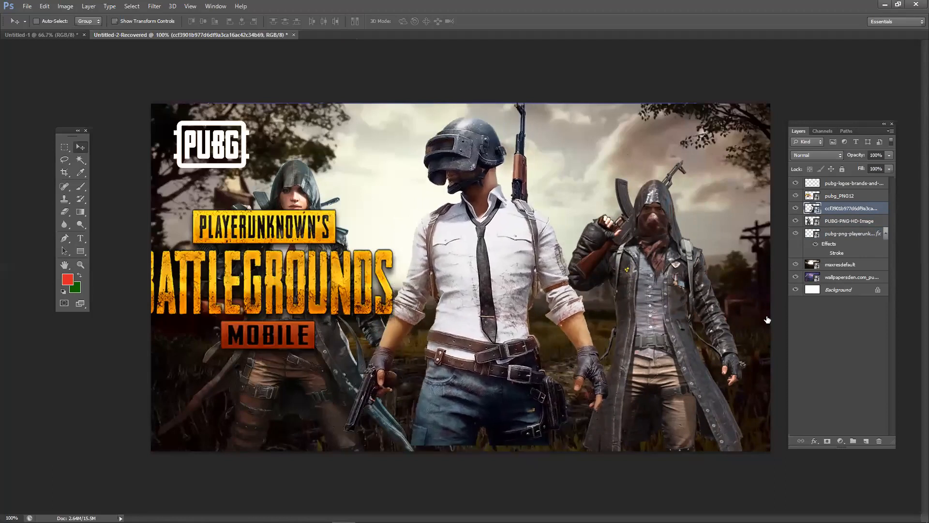
click(840, 226)
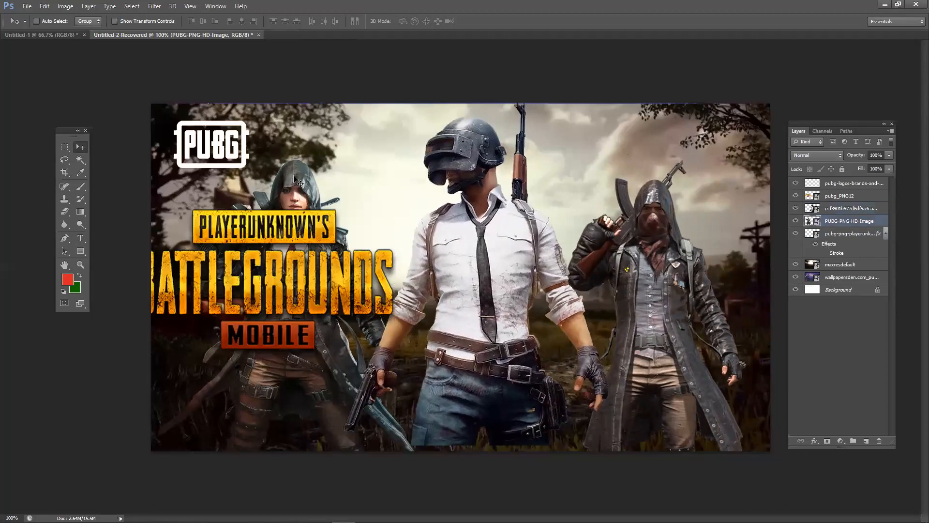
drag(342, 165, 390, 157)
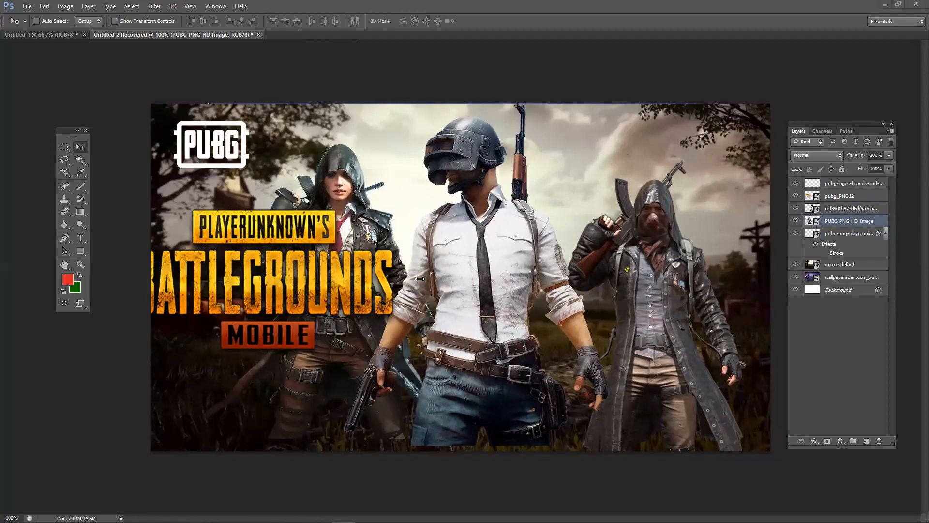
- Select the Battlegrounds logo on the canvas, shift it right and down, and enlarge it
click(147, 22)
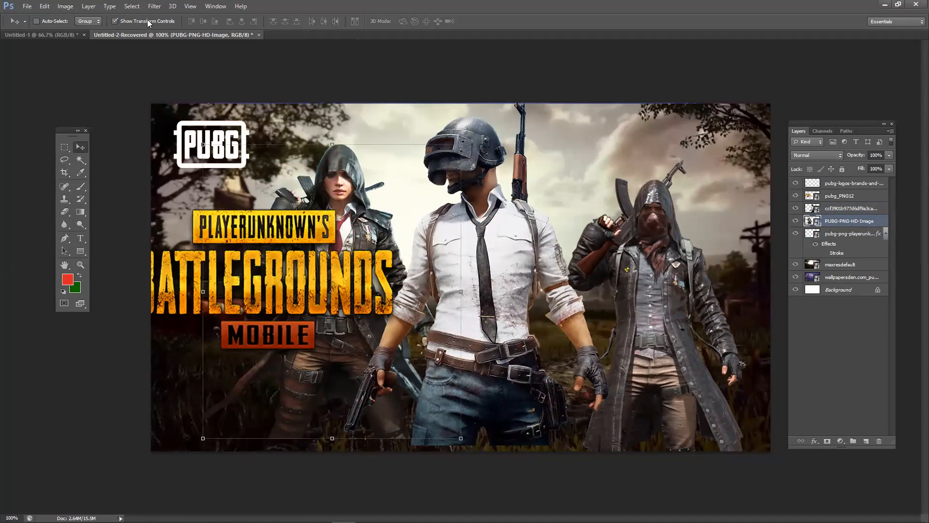
click(39, 21)
click(668, 294)
click(481, 277)
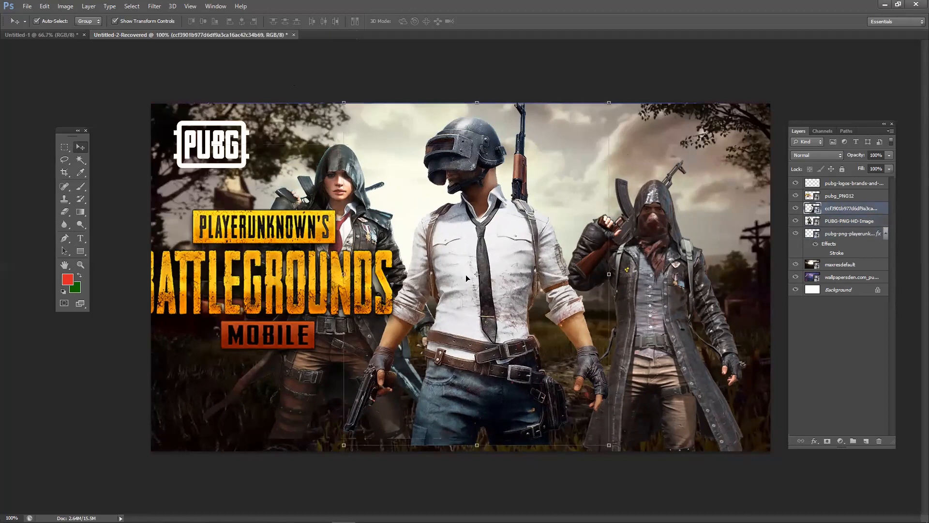
click(319, 374)
click(315, 331)
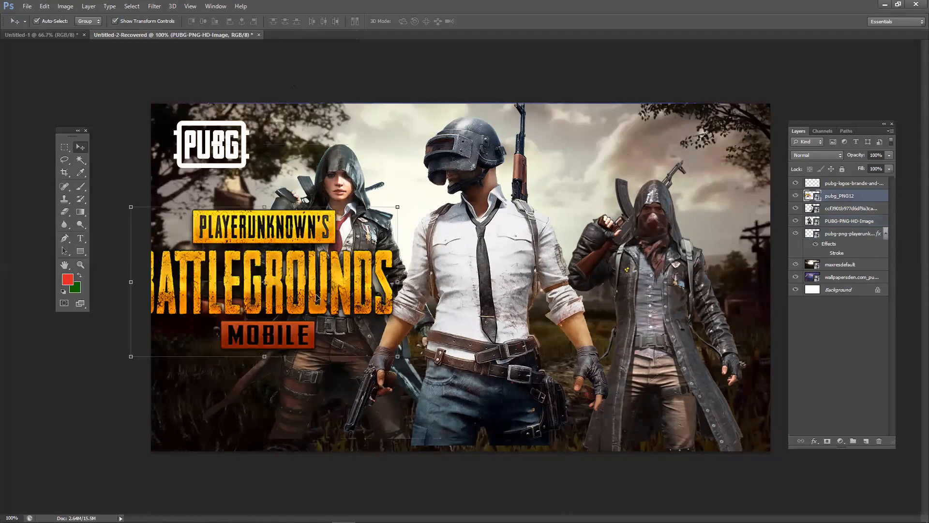
drag(320, 296, 373, 342)
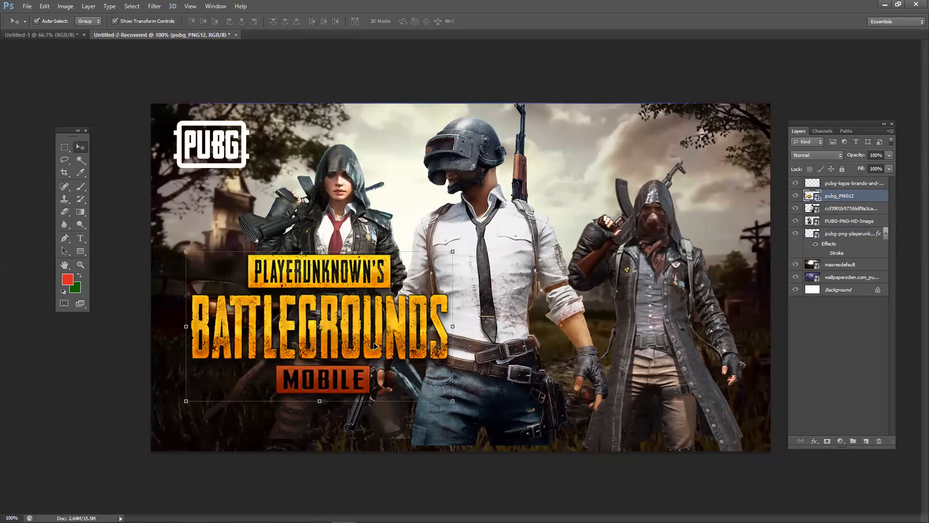
drag(375, 315, 405, 293)
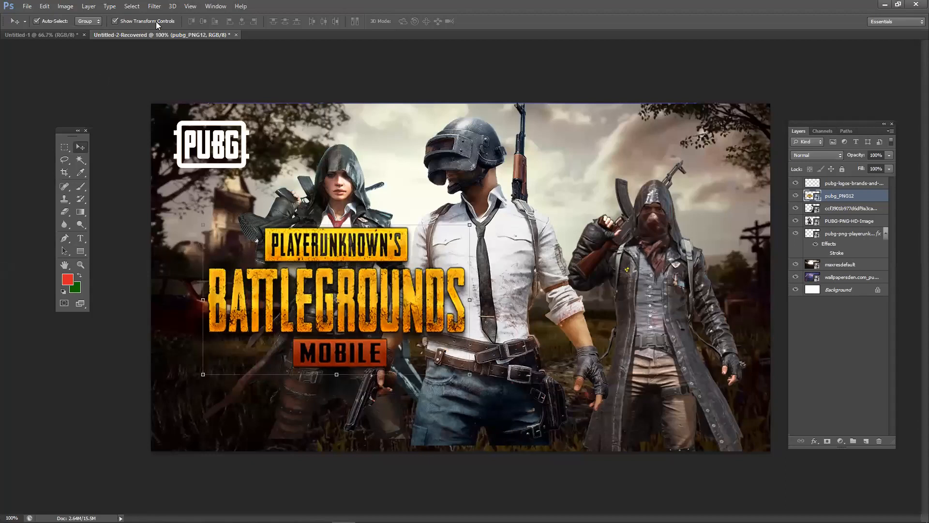
mouse_move(470, 374)
mouse_down()
mouse_move(484, 393)
mouse_move(542, 410)
mouse_move(503, 342)
mouse_move(517, 383)
mouse_move(514, 349)
mouse_move(514, 374)
mouse_move(470, 374)
mouse_up()
key(Return)
- Move the Battlegrounds logo left and up
click(129, 21)
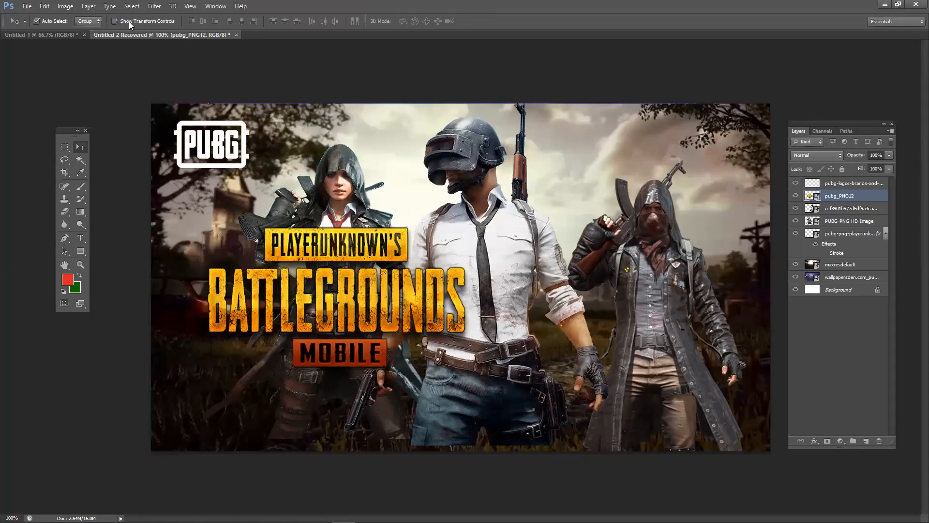
click(112, 21)
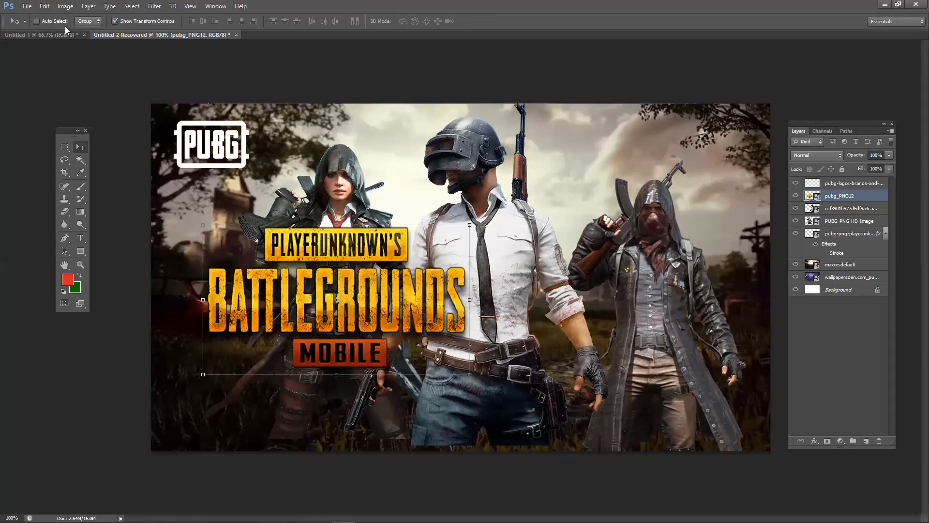
drag(327, 243, 303, 209)
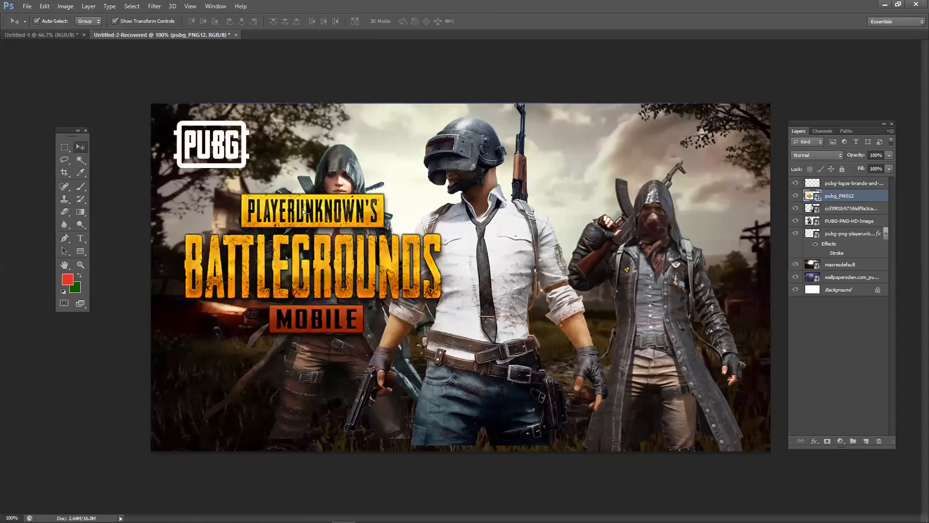
click(386, 161)
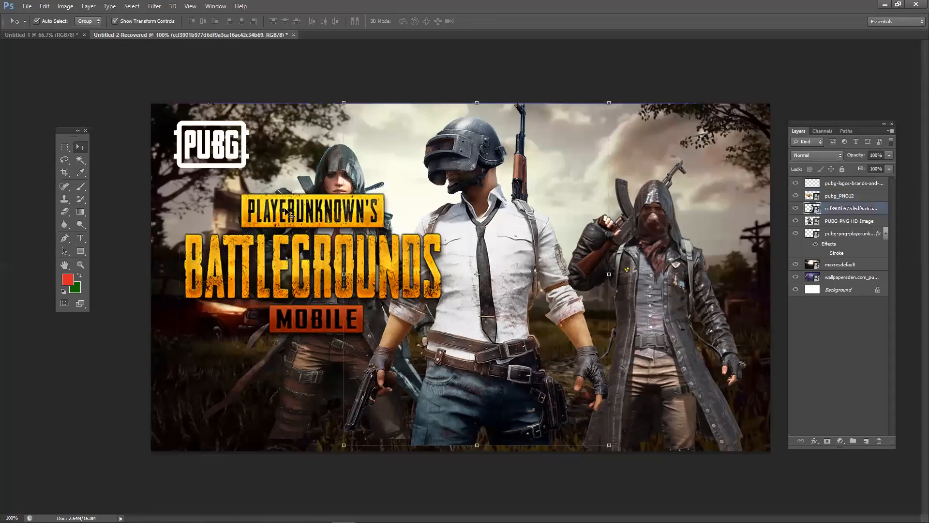
- Toggle the middle soldier's visibility to compare, then drag the logo back to the left edge
mouse_move(853, 127)
mouse_down()
mouse_move(846, 106)
mouse_move(850, 122)
mouse_up()
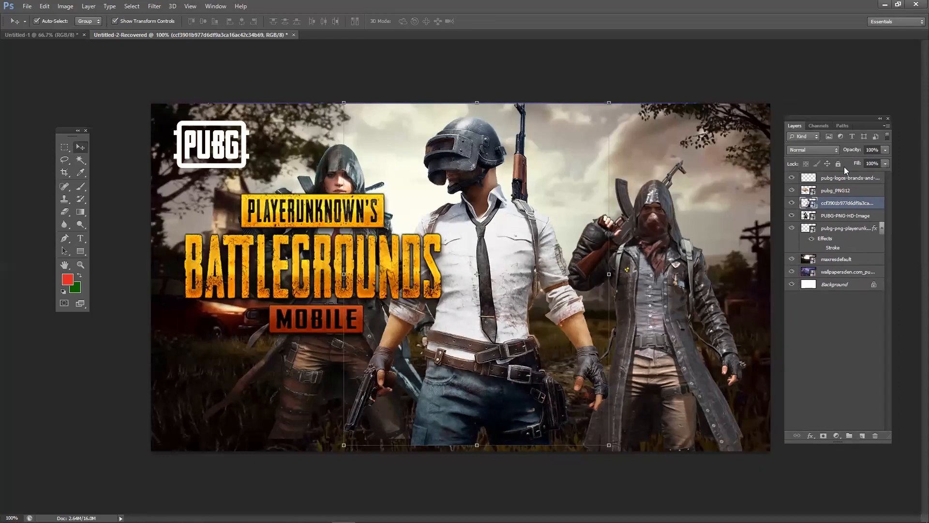
click(792, 203)
click(792, 203)
click(792, 204)
click(792, 203)
click(792, 203)
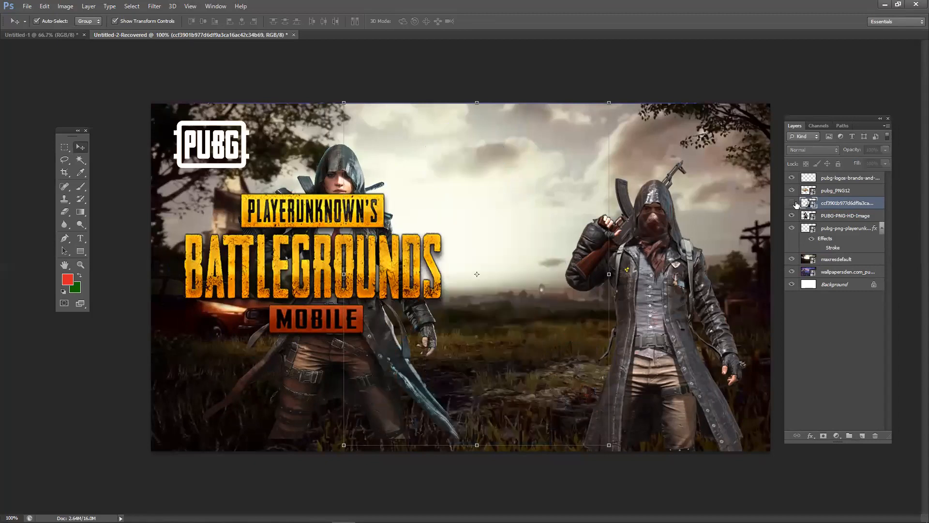
click(792, 203)
click(793, 204)
click(793, 203)
drag(337, 218, 269, 244)
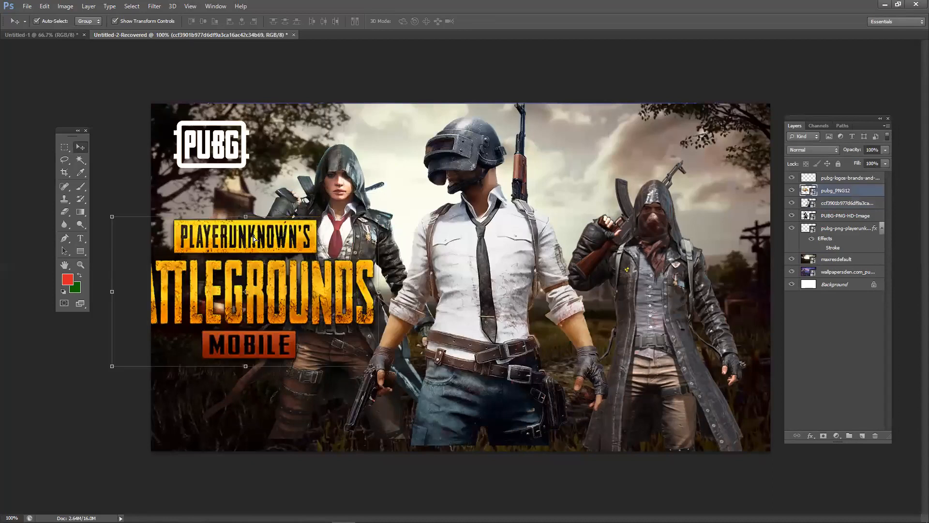
click(866, 513)
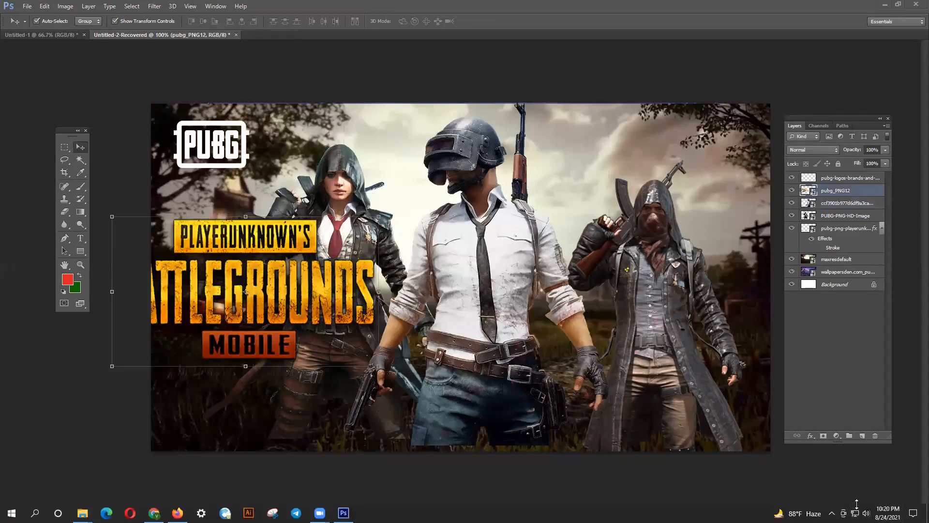
- Set the speaker volume to 60, then move the PUBG corner logo down and right
drag(867, 491, 869, 490)
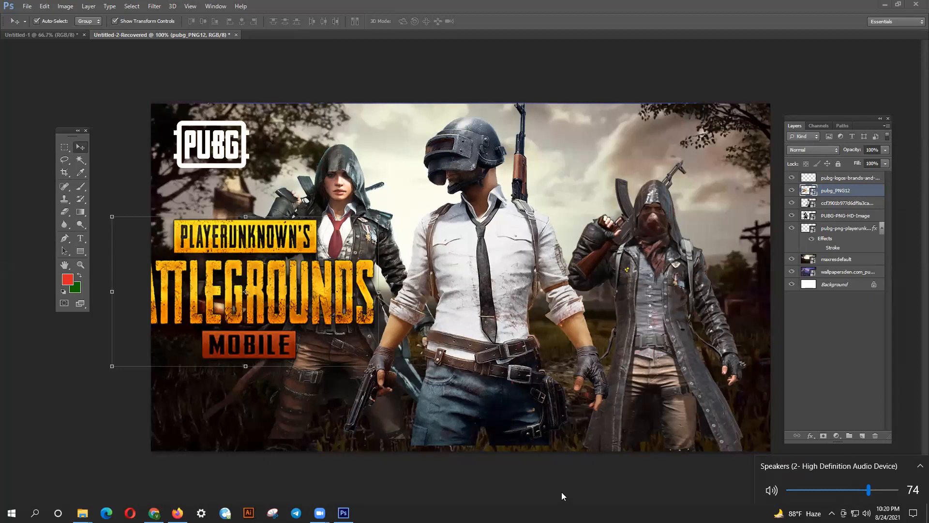
click(854, 491)
click(229, 154)
drag(229, 155, 242, 172)
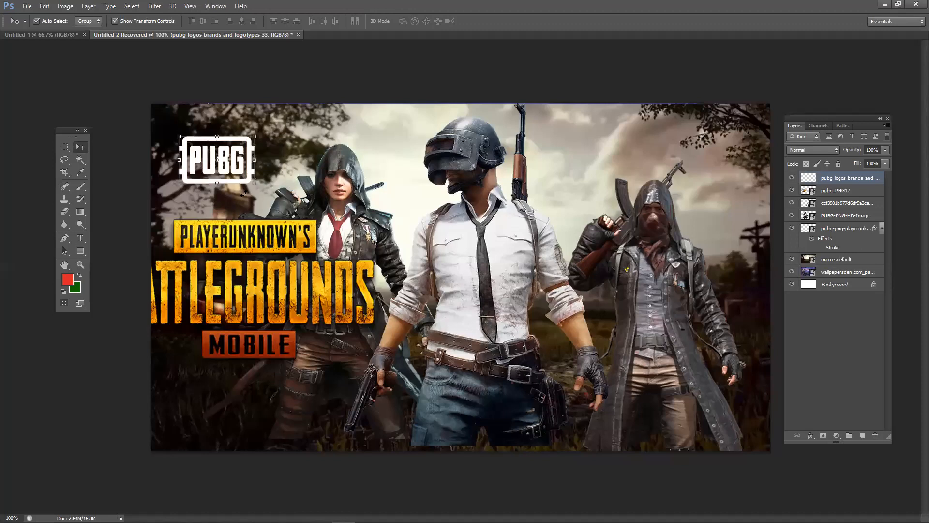
- Deselect all layers and nudge the BATTLEGROUNDS logo into a new position
click(342, 70)
drag(303, 248, 304, 222)
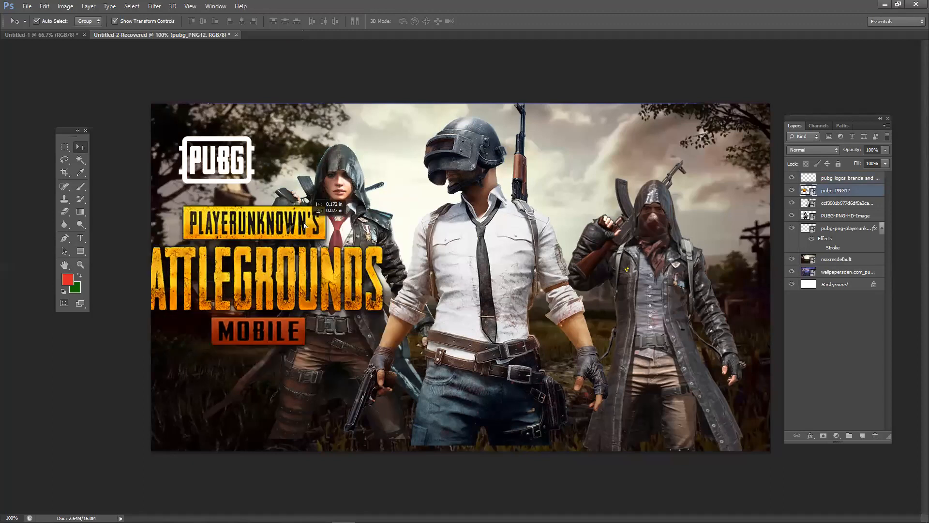
drag(375, 249, 400, 230)
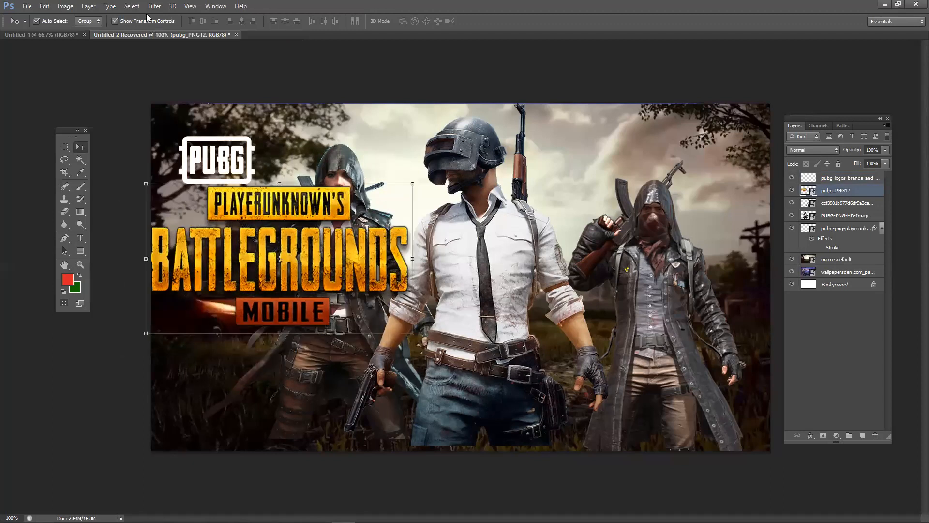
- Toggle the PUBG title artwork's visibility repeatedly to compare the thumbnail with and without it
click(793, 190)
click(792, 191)
click(792, 191)
click(793, 191)
click(792, 190)
click(792, 191)
click(793, 190)
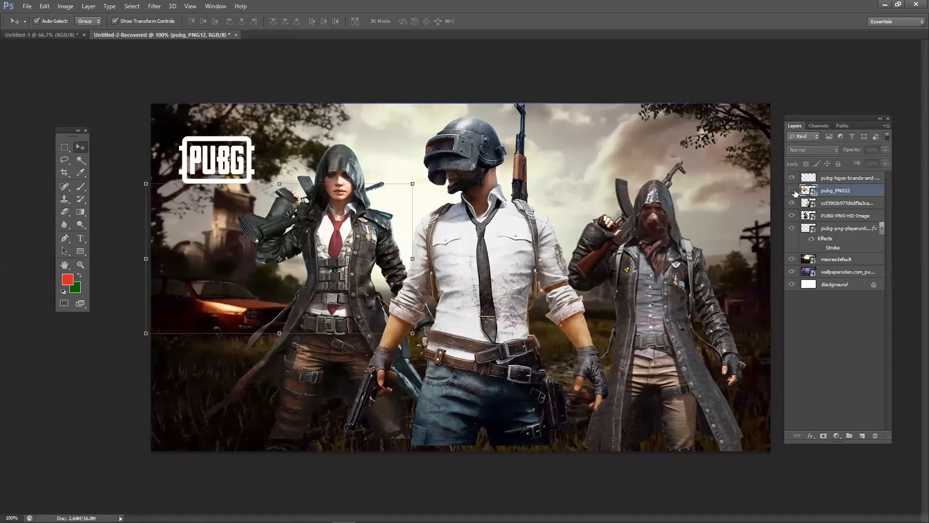
click(792, 190)
click(792, 191)
click(792, 191)
click(792, 191)
click(793, 191)
- Slide the PUBG title left off the canvas, reposition the characters, and bring up the helmeted layer's options
drag(349, 223, 307, 224)
drag(661, 257, 661, 220)
drag(490, 271, 348, 264)
drag(350, 265, 307, 293)
click(650, 242)
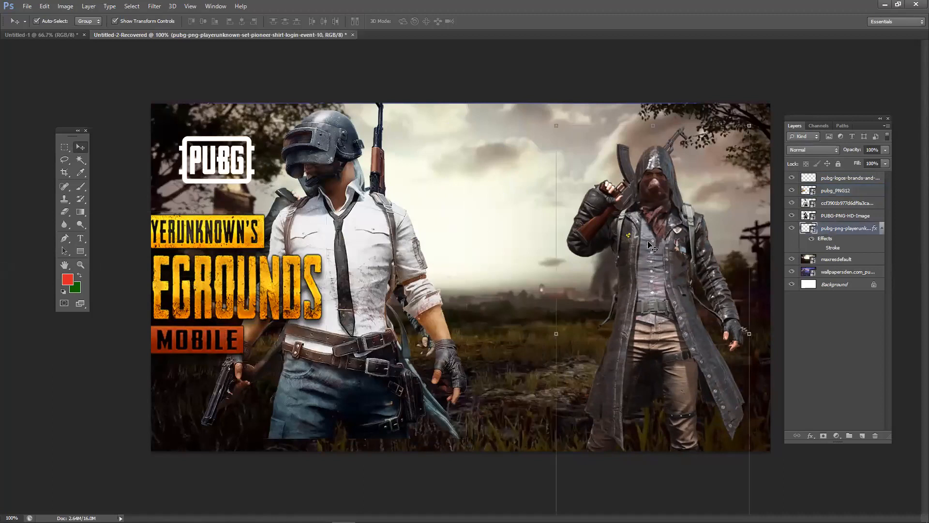
drag(368, 259, 503, 270)
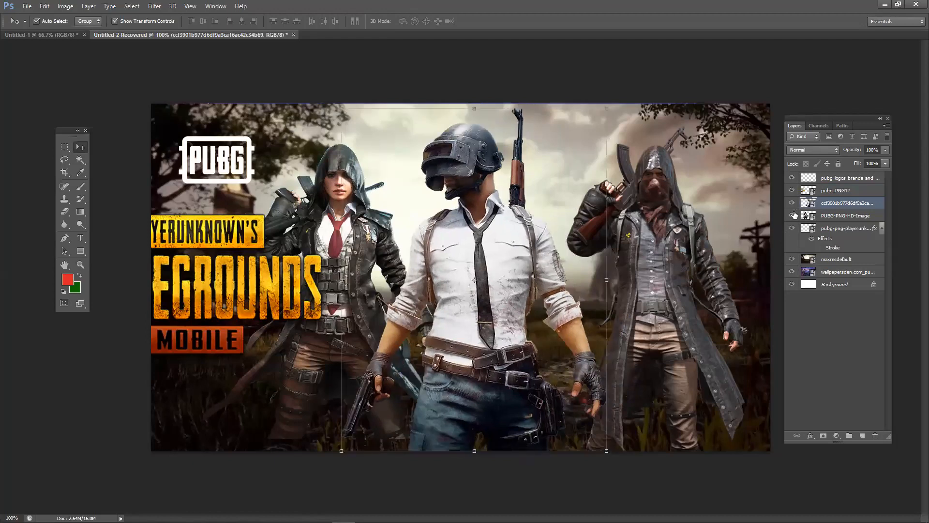
drag(837, 123, 854, 101)
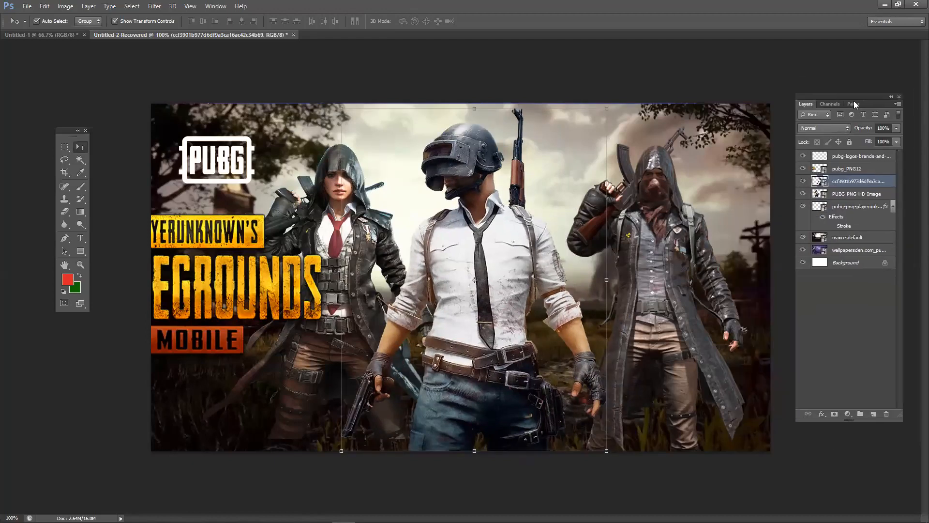
right_click(841, 182)
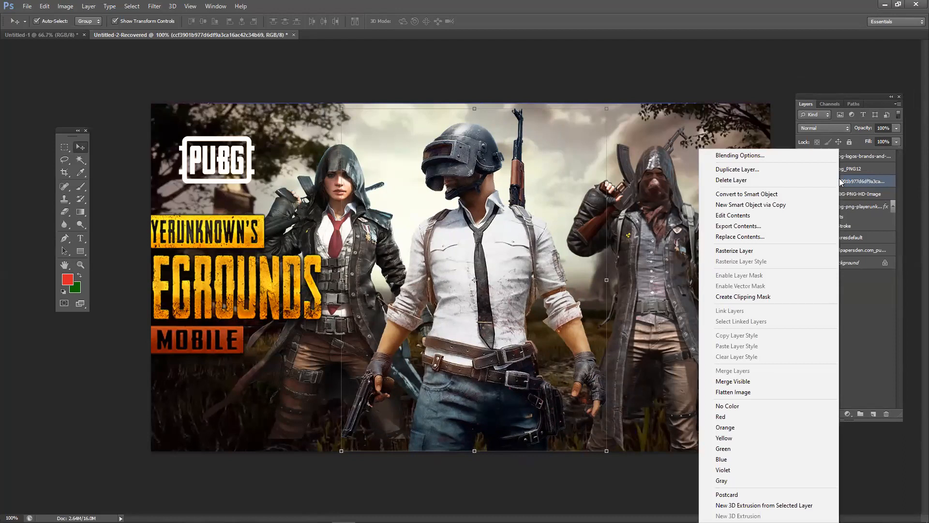
- Open the Layer Style dialog for the helmeted character's layer via Blending Options
click(774, 153)
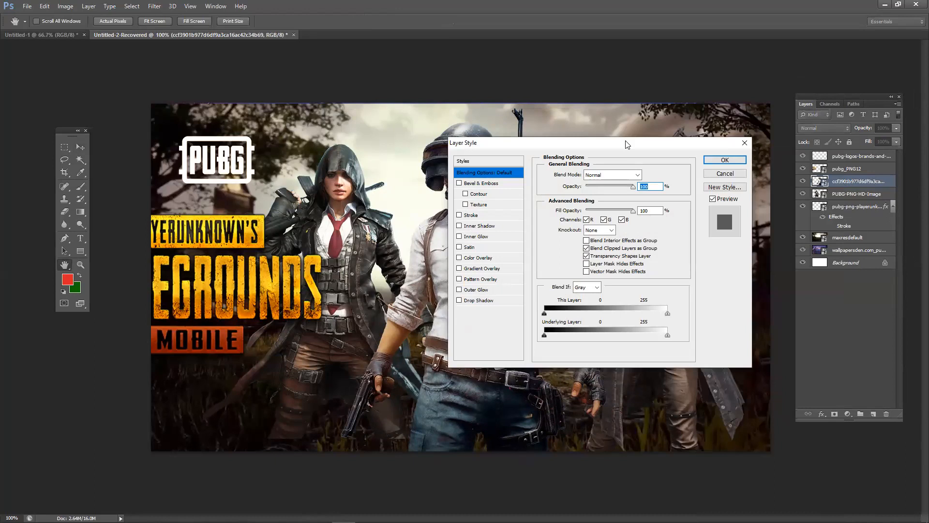
drag(626, 144, 649, 158)
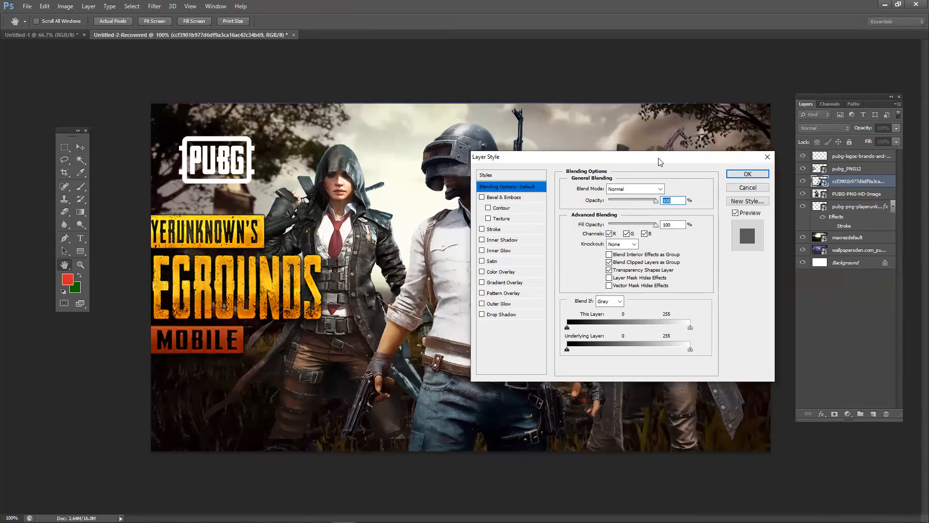
click(748, 174)
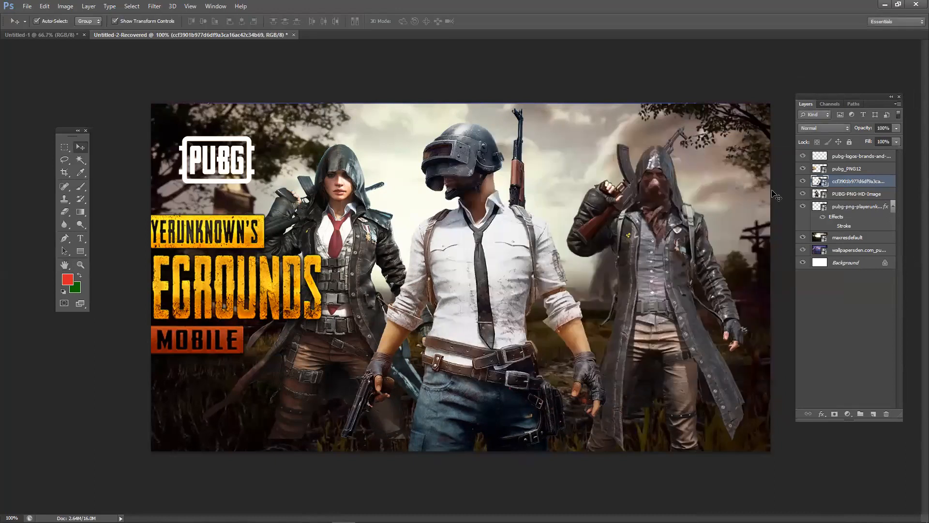
right_click(817, 183)
click(822, 190)
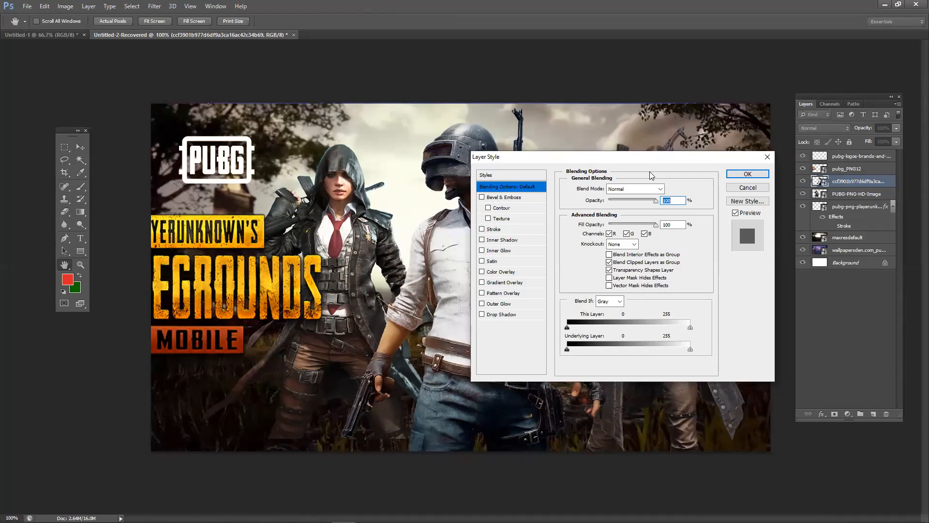
drag(531, 160, 556, 95)
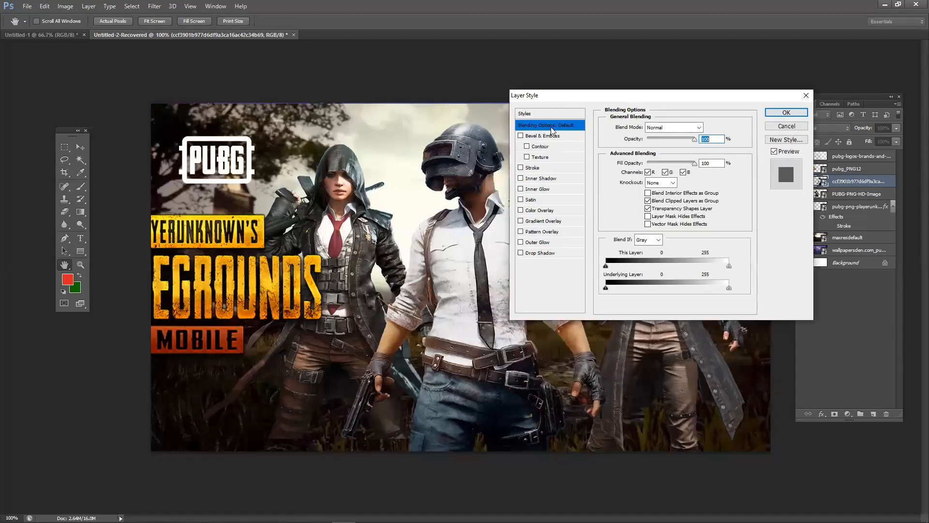
- Try Color Overlay, Gradient Overlay and Outer Glow, then keep only a Satin effect
click(520, 210)
click(521, 199)
click(520, 221)
click(520, 242)
click(521, 221)
click(520, 210)
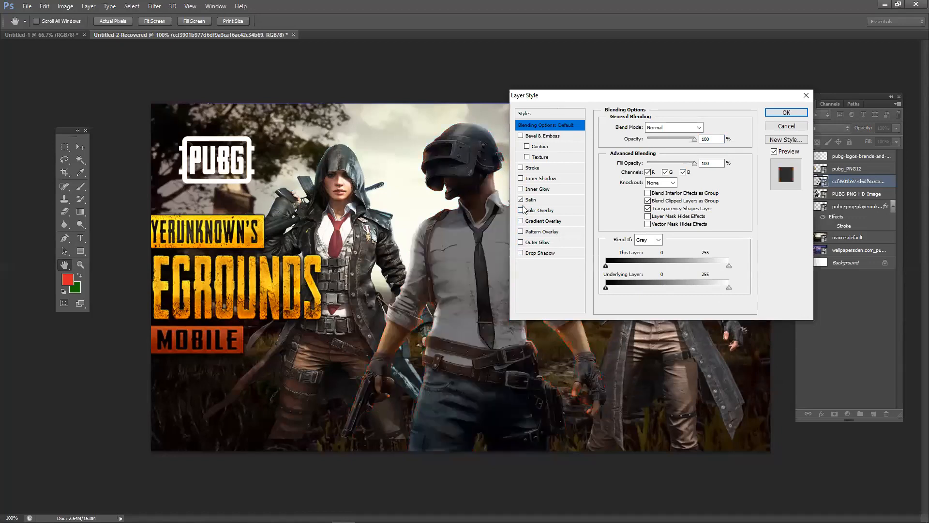
click(522, 199)
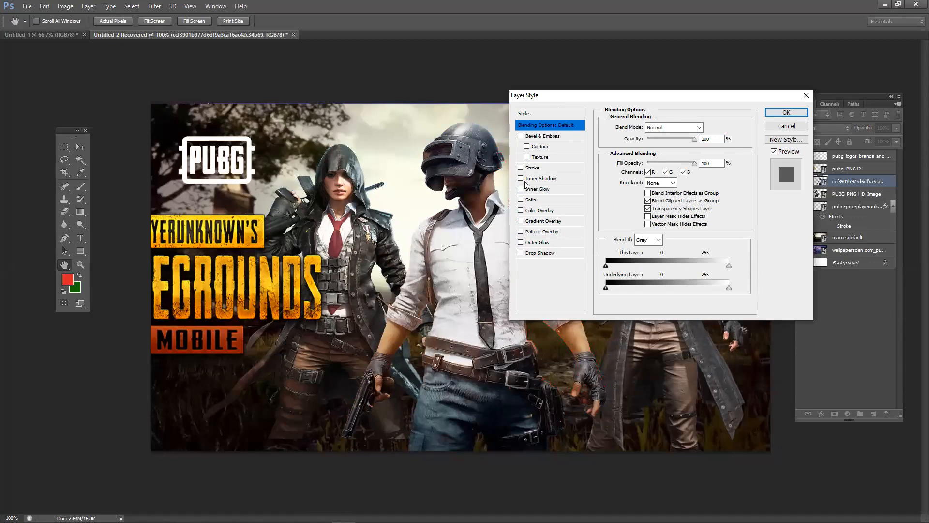
drag(577, 102, 614, 88)
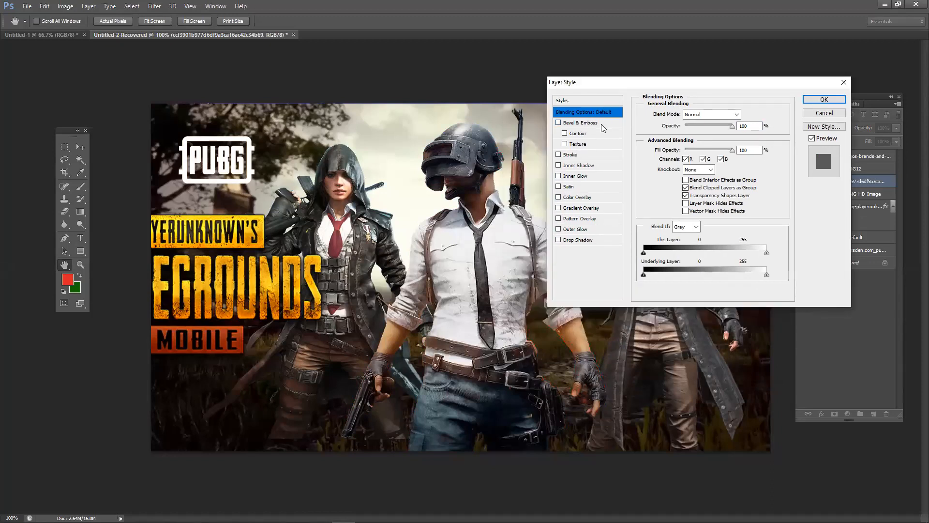
click(577, 191)
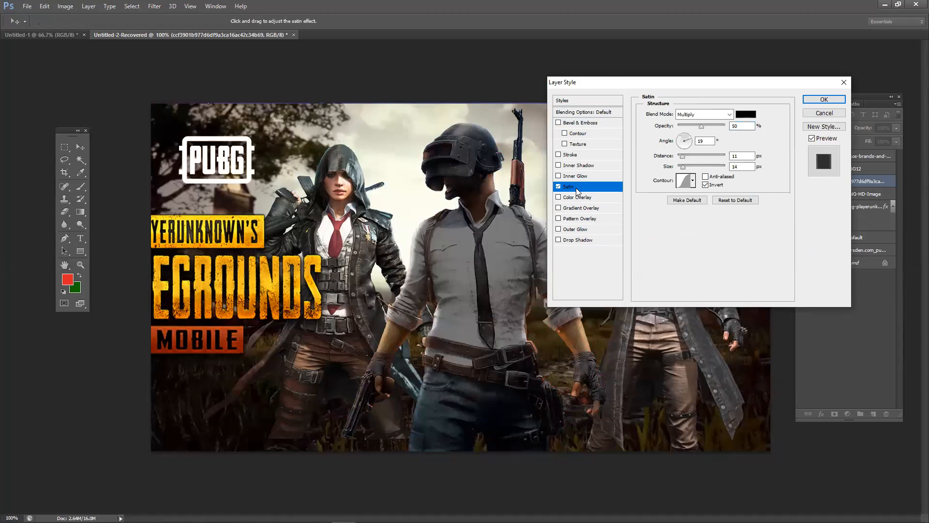
- Drop the Satin and red Color Overlay experiments and add a 3 px outside black Stroke
click(559, 187)
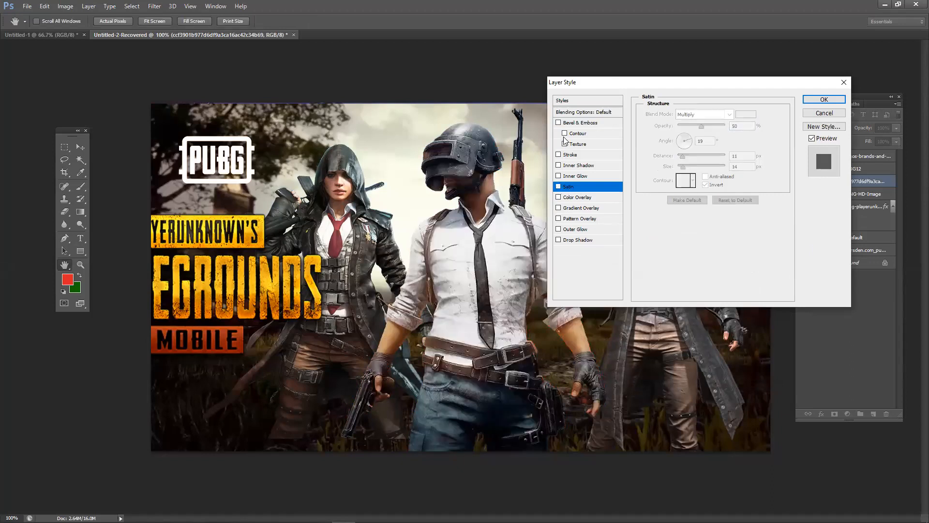
click(559, 197)
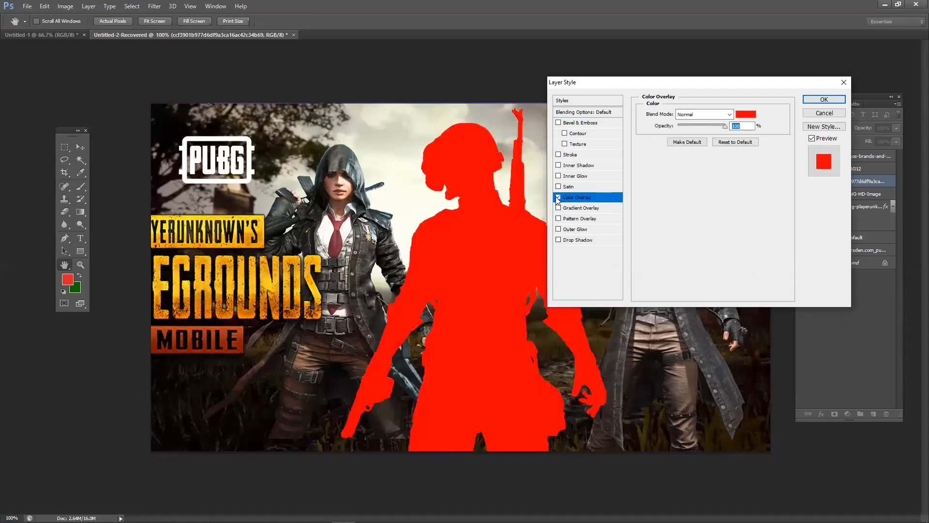
click(559, 198)
click(559, 198)
click(559, 186)
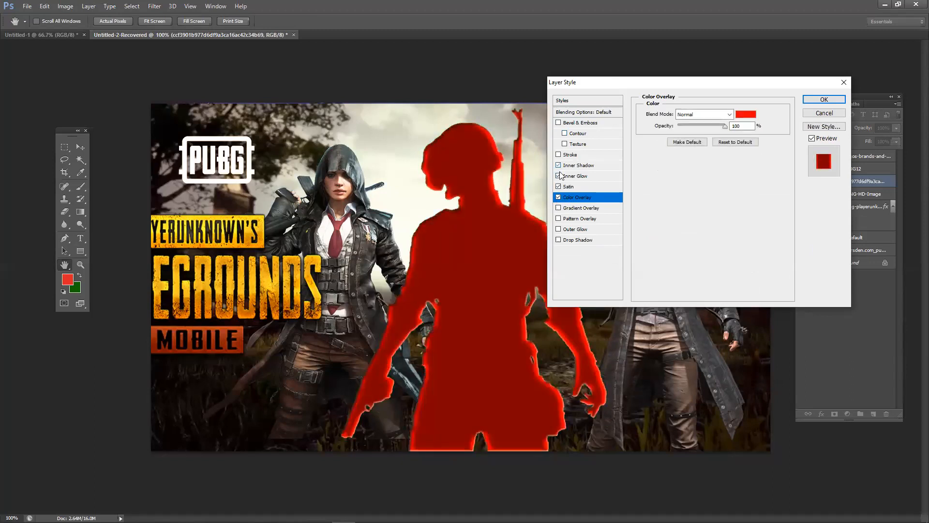
click(559, 187)
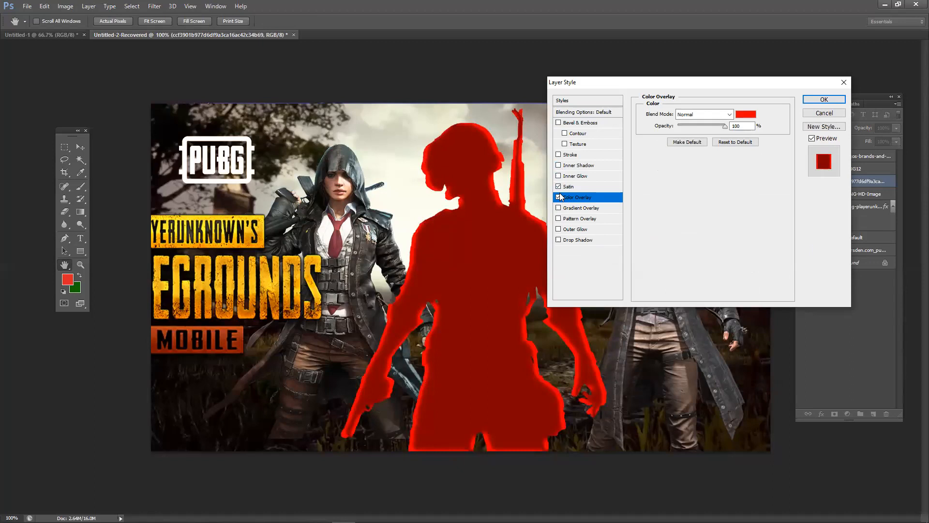
click(559, 186)
click(559, 197)
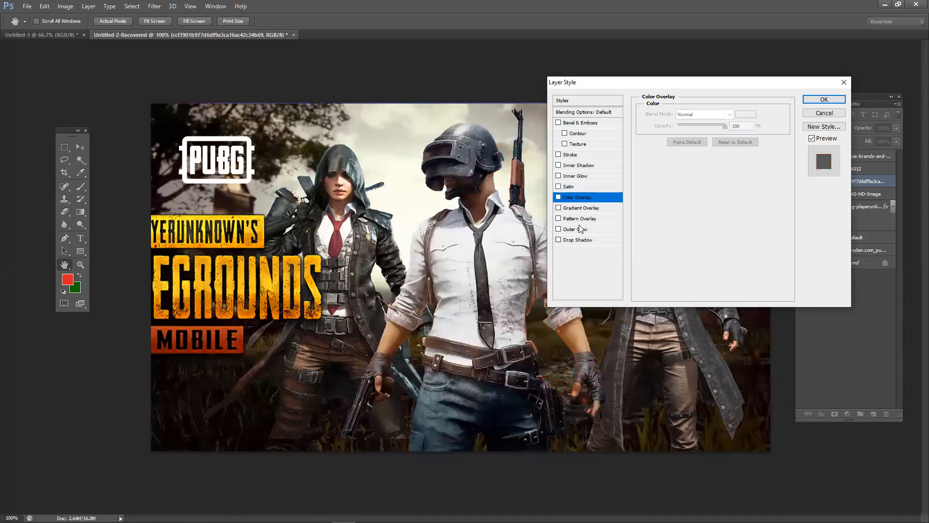
click(588, 155)
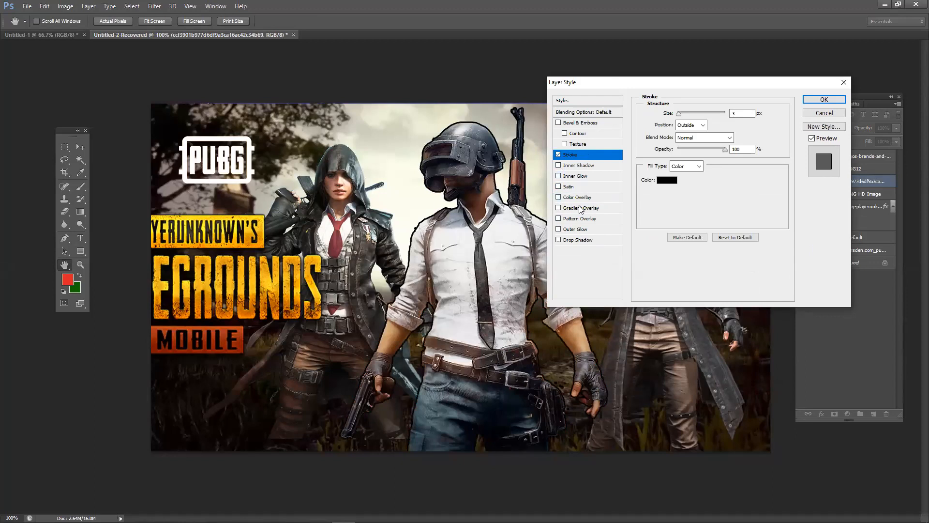
- Try and remove a Drop Shadow, then return to Stroke and adjust its size
click(579, 242)
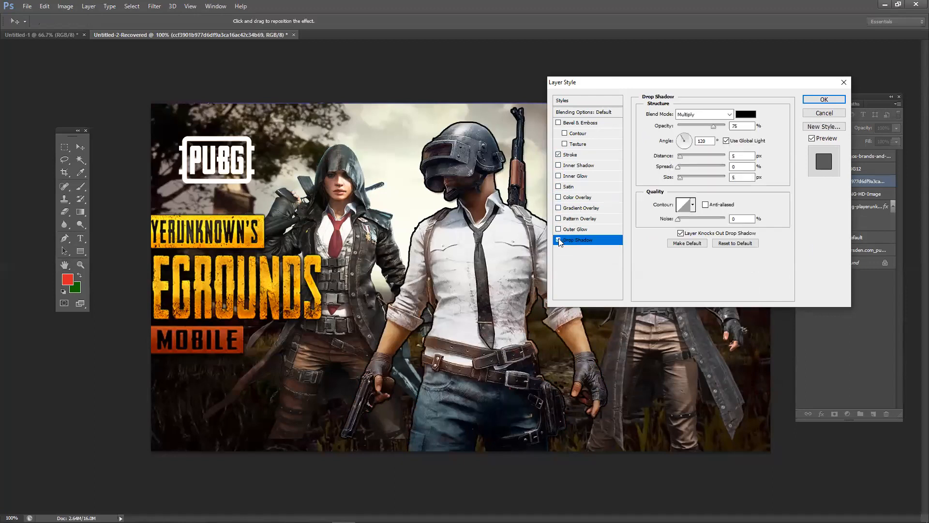
click(559, 240)
click(587, 155)
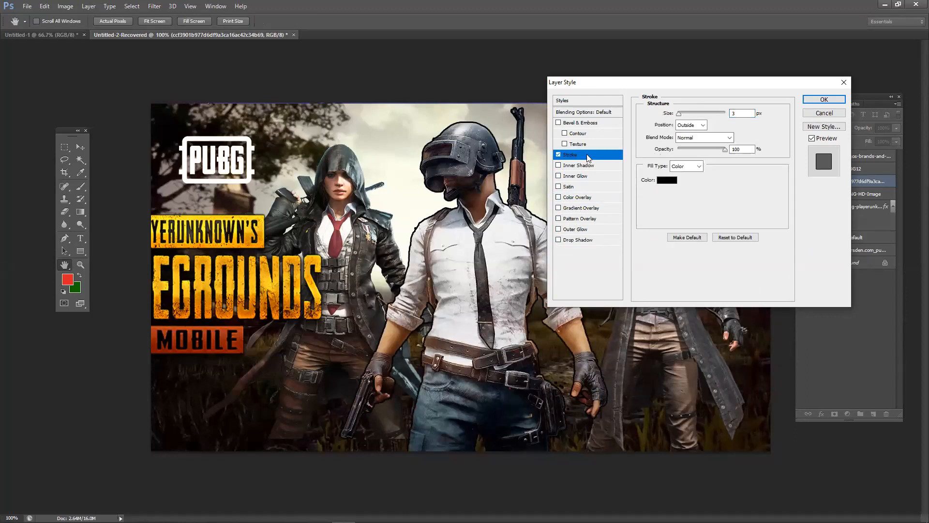
drag(714, 82, 753, 89)
mouse_move(716, 122)
mouse_down()
mouse_move(724, 119)
mouse_move(710, 120)
mouse_move(723, 122)
mouse_move(721, 134)
mouse_up()
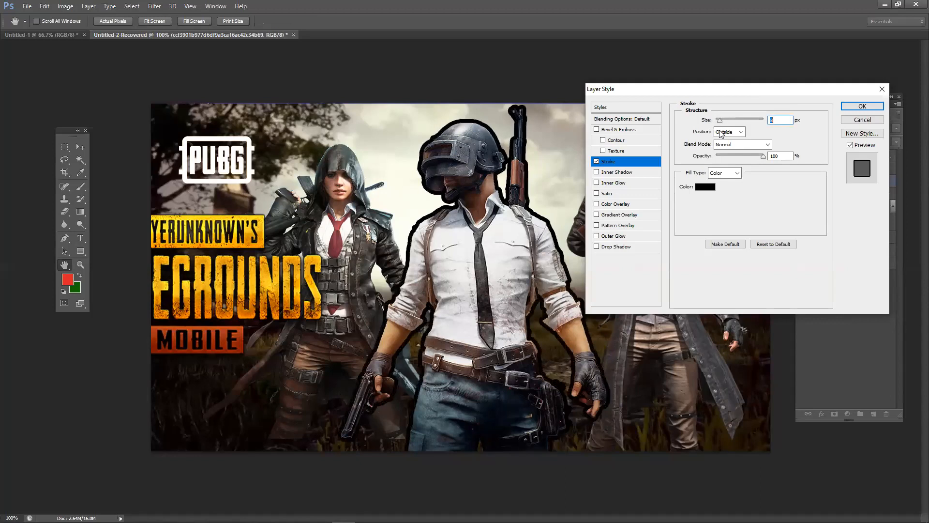
- Set the stroke colour to bright green 00ff30 in the Color Picker
click(705, 186)
double_click(525, 293)
text(255)
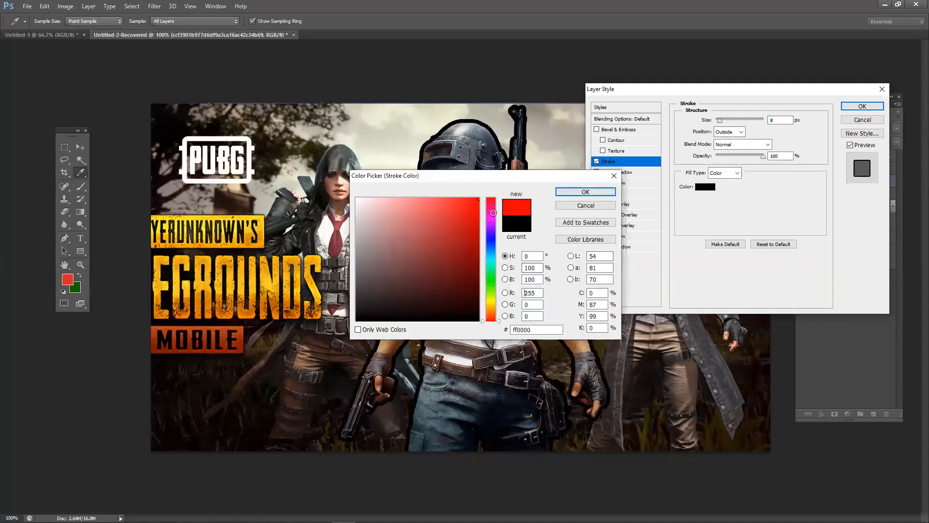
drag(528, 179, 748, 233)
drag(709, 308, 707, 336)
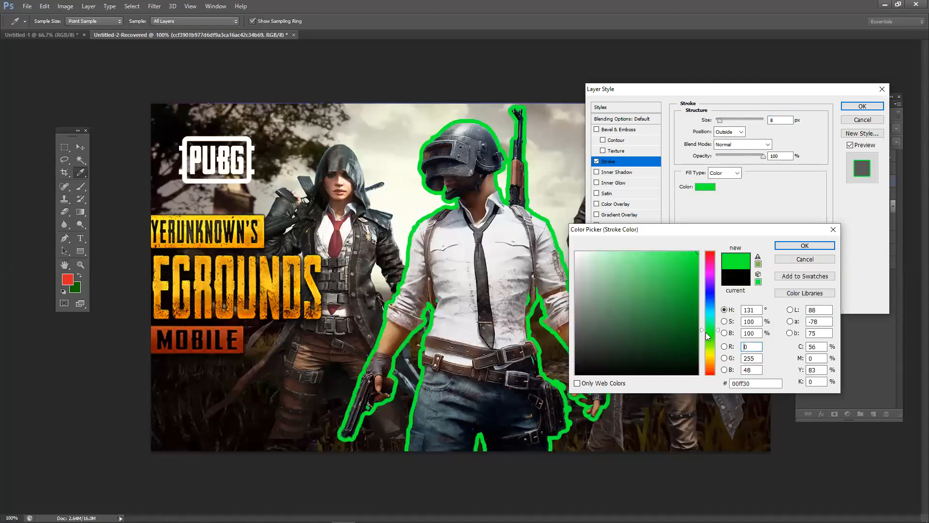
click(793, 247)
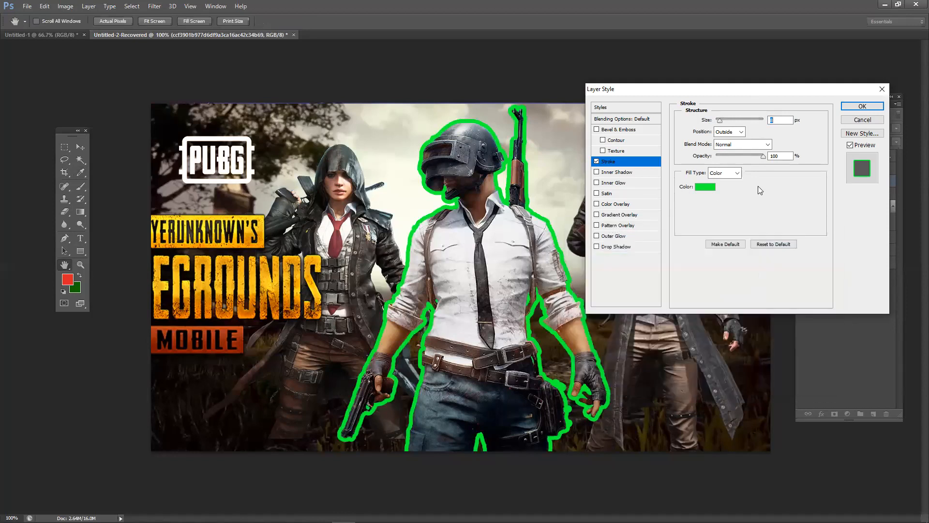
- Keep the green stroke's opacity at 100% and fine-tune its size
mouse_move(764, 155)
mouse_down()
mouse_move(748, 157)
mouse_move(766, 156)
mouse_up()
drag(724, 120, 719, 124)
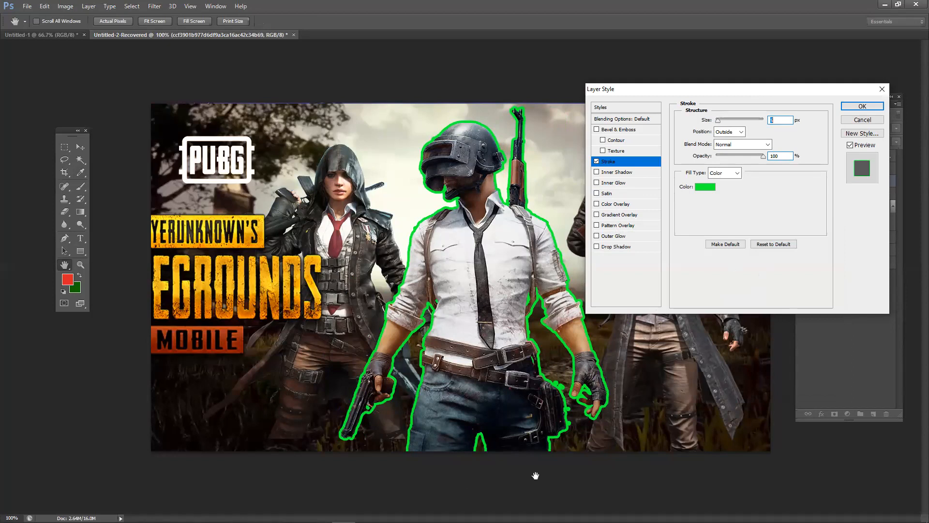
drag(744, 94, 758, 88)
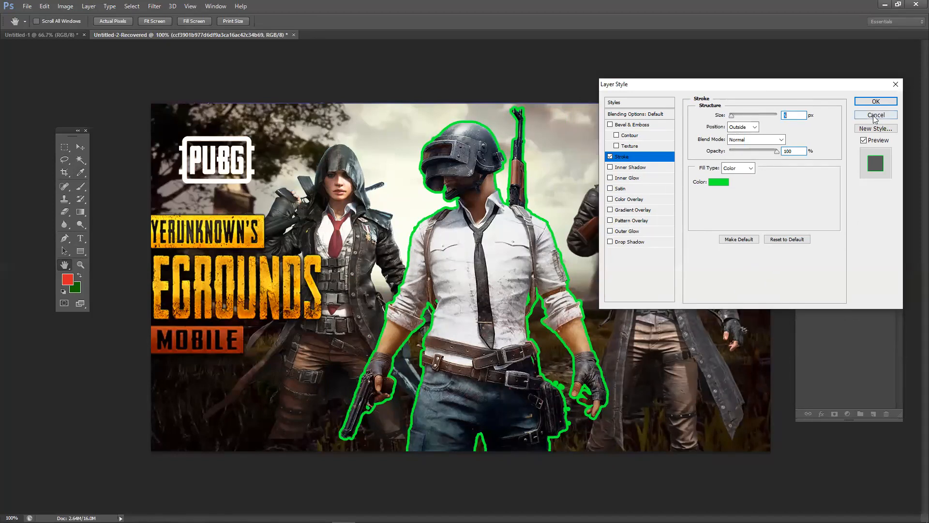
drag(825, 86, 801, 156)
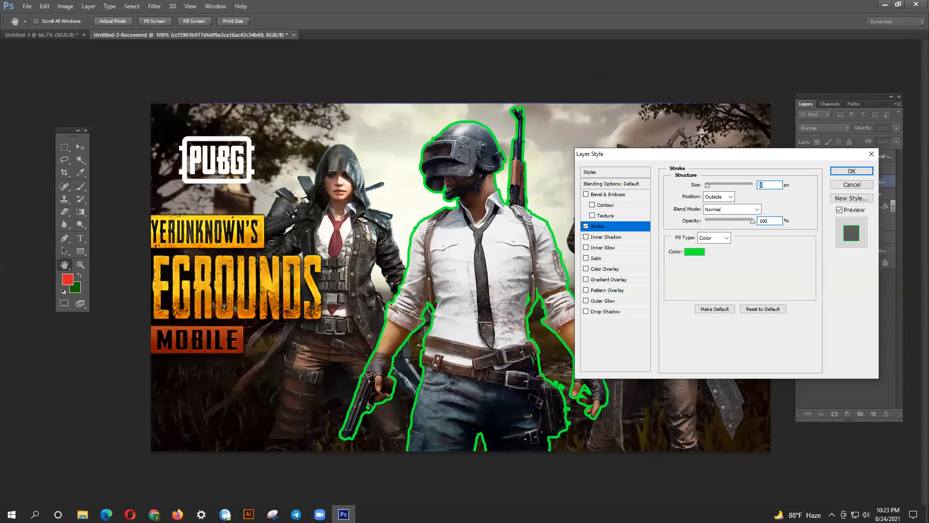
- Raise the speaker volume to 68 and bring the Facebook Chrome window back to the front
click(865, 513)
click(861, 490)
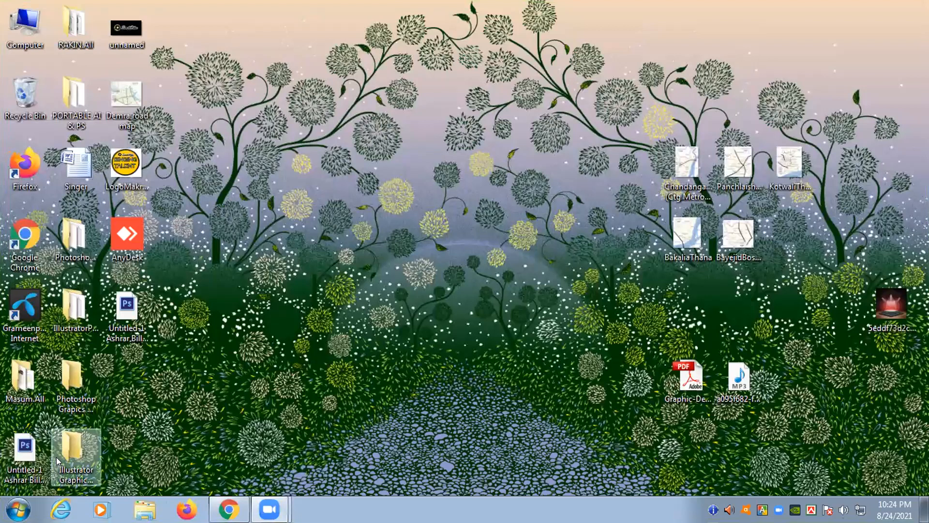
right_click(22, 453)
click(22, 452)
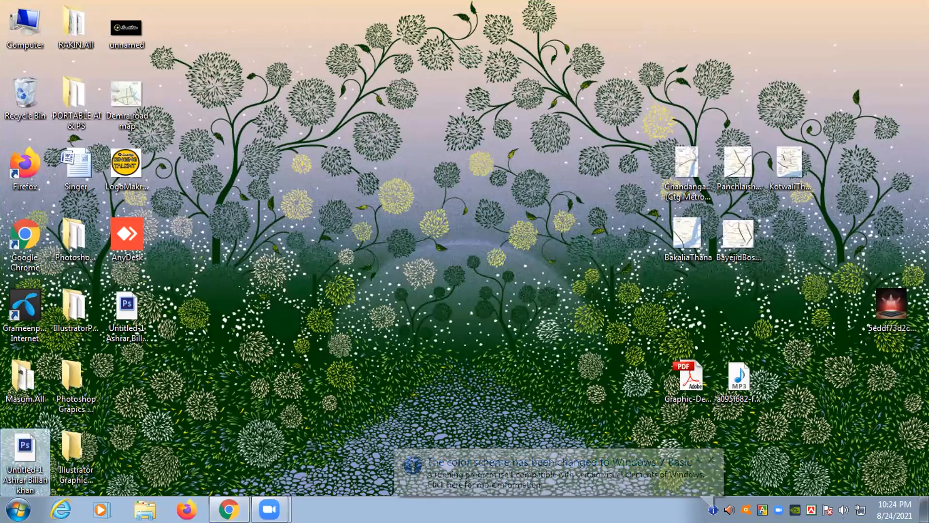
click(229, 509)
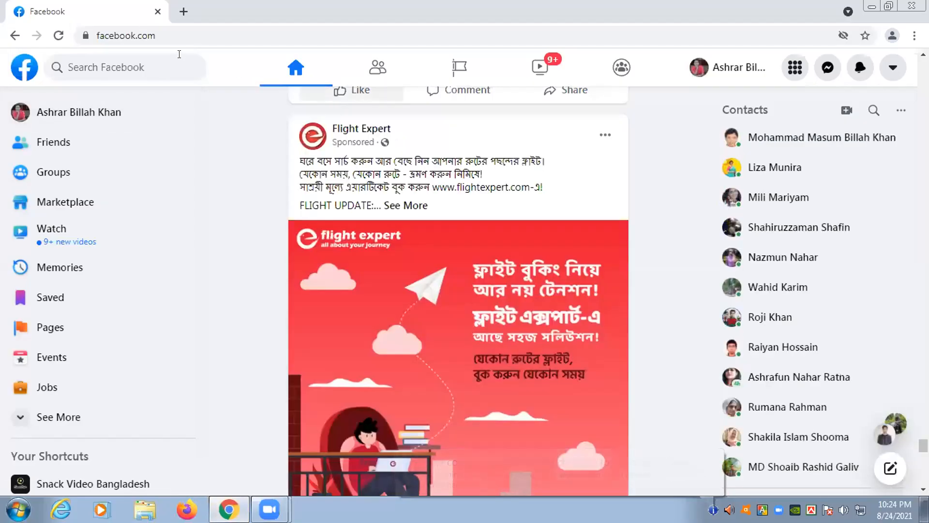
- Rerun the 'graphic design online class' search and open the Graphic Design Online Class (ITV) group
click(179, 65)
click(157, 138)
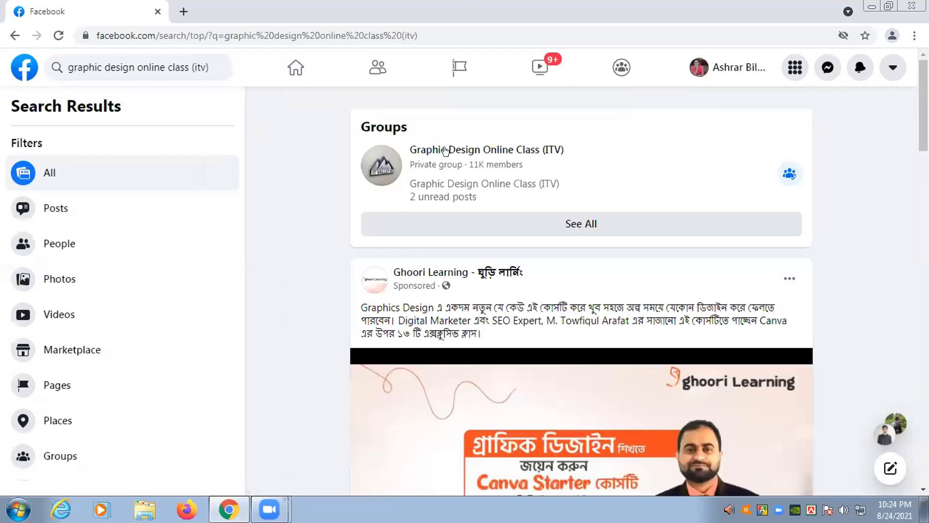
click(446, 151)
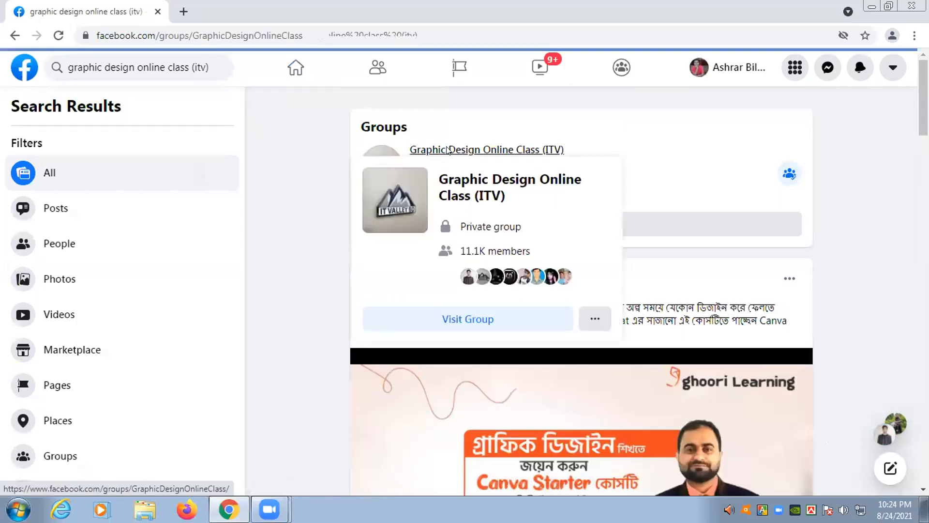
scroll(370, 261, down, 2)
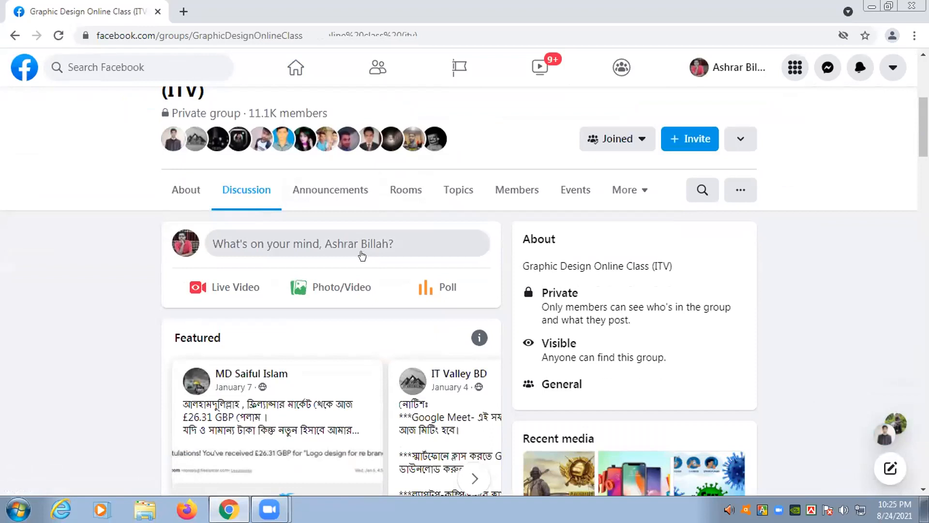
- Start a group post, drag the desktop PSD file into it, then discard the draft
click(335, 244)
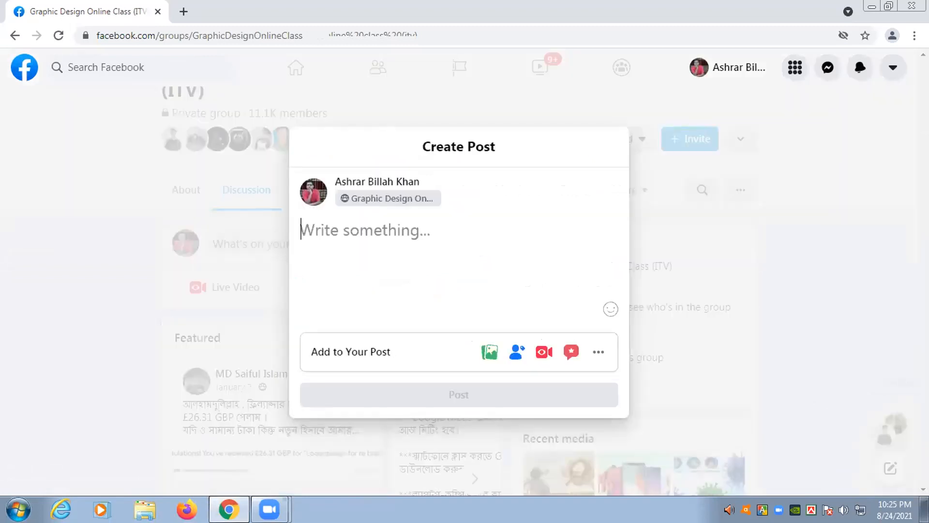
click(887, 6)
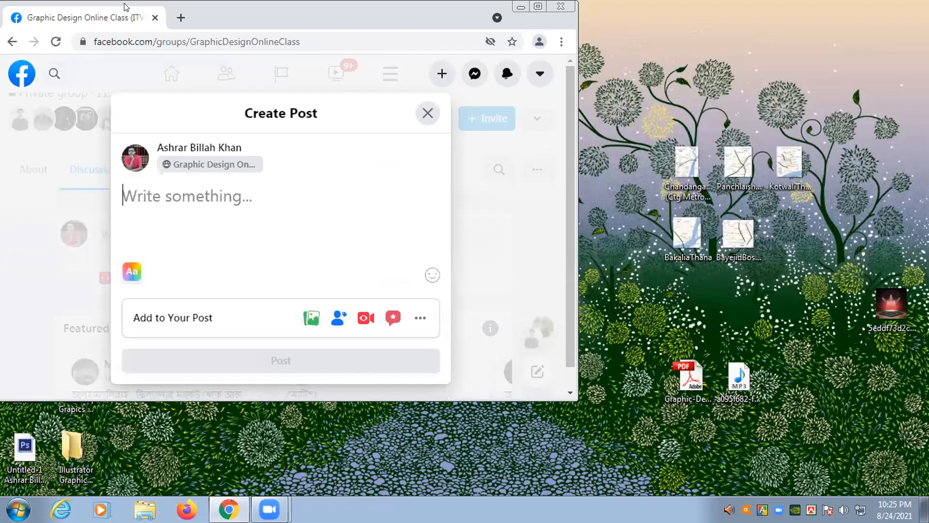
drag(123, 7, 391, 48)
drag(24, 450, 492, 276)
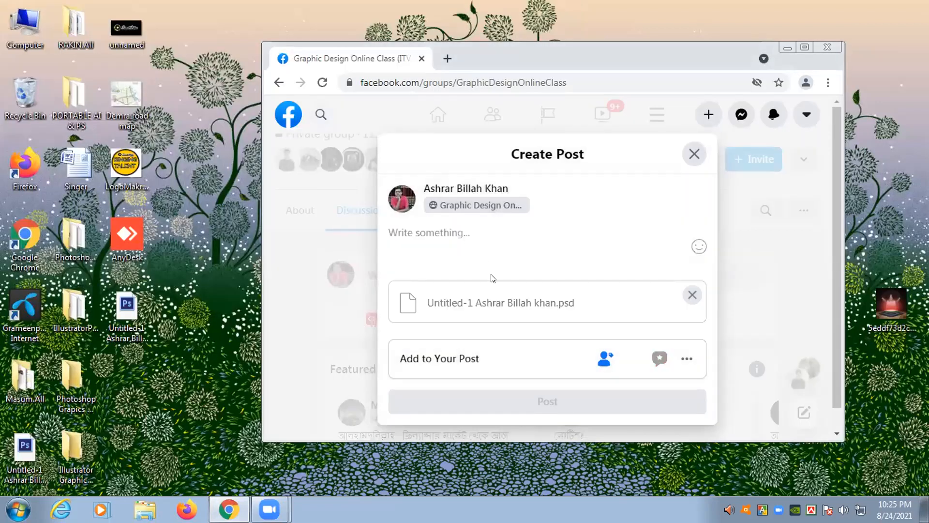
click(807, 48)
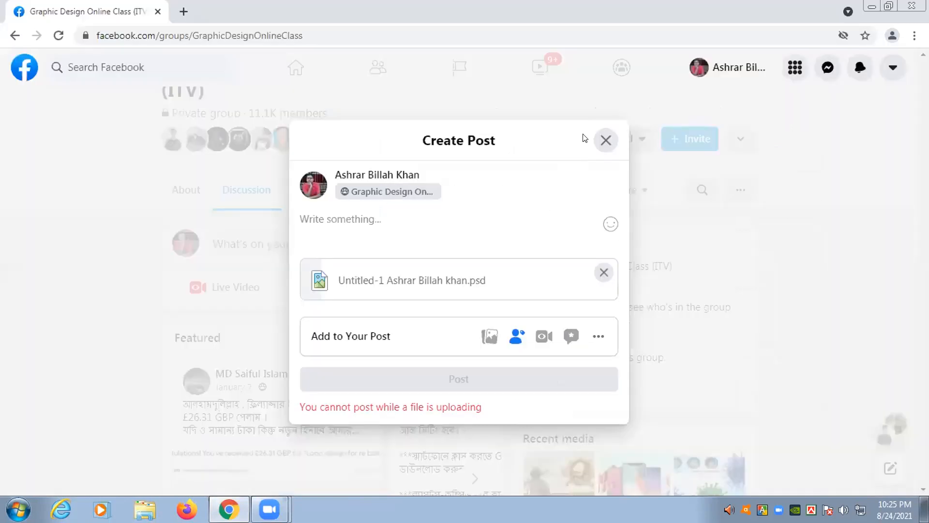
click(607, 145)
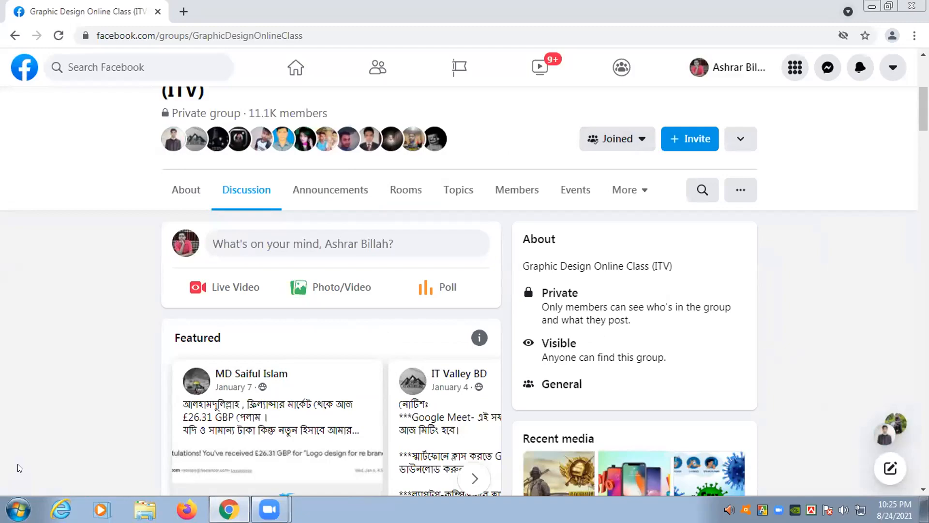
key(super+d)
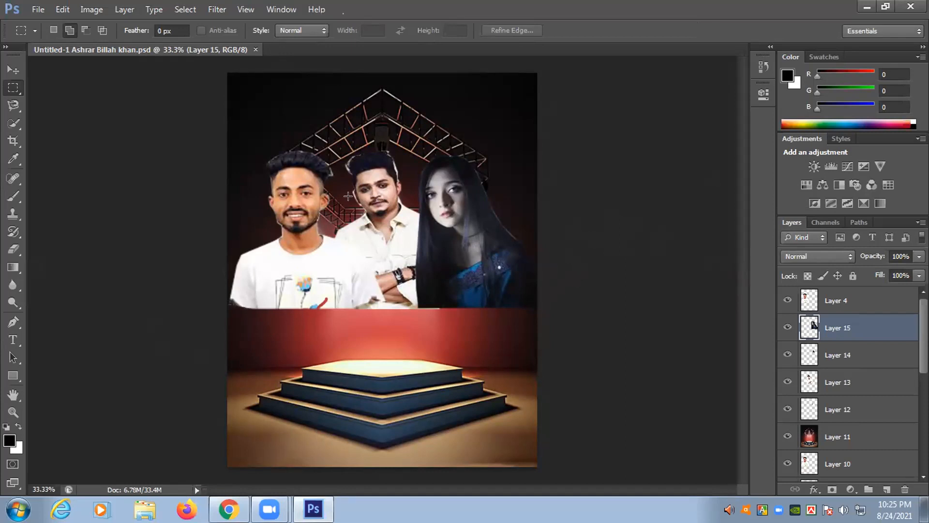
- Open Photoshop's File menu on the poster document
click(35, 11)
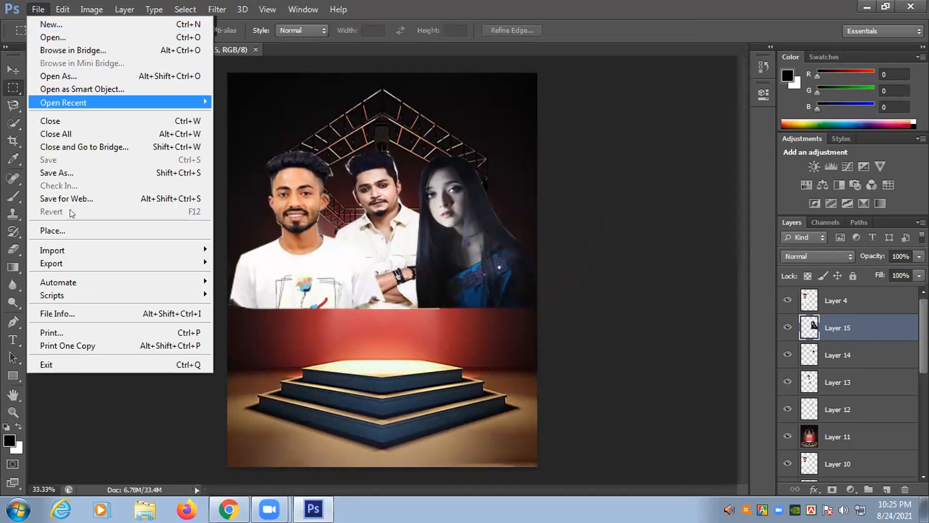
- Save the poster as a JPEG on the Desktop with quality 12 (Maximum)
click(71, 173)
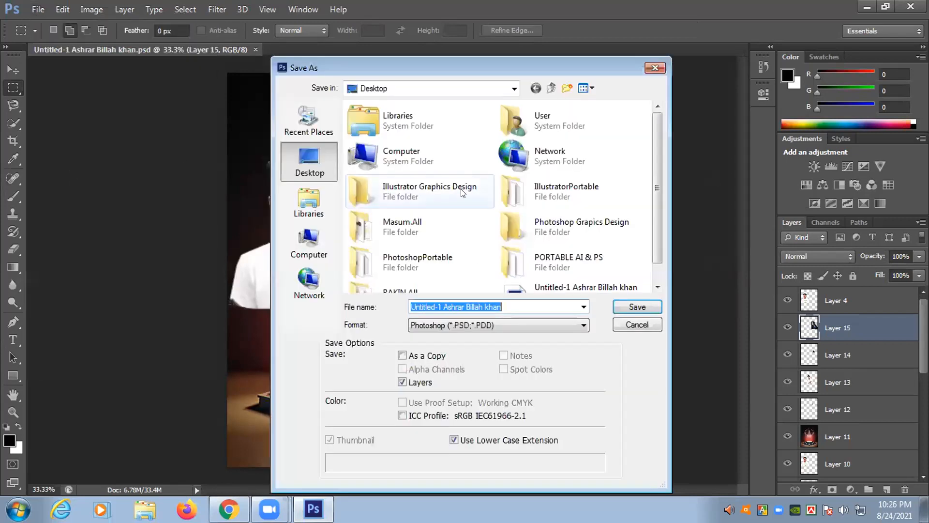
click(506, 331)
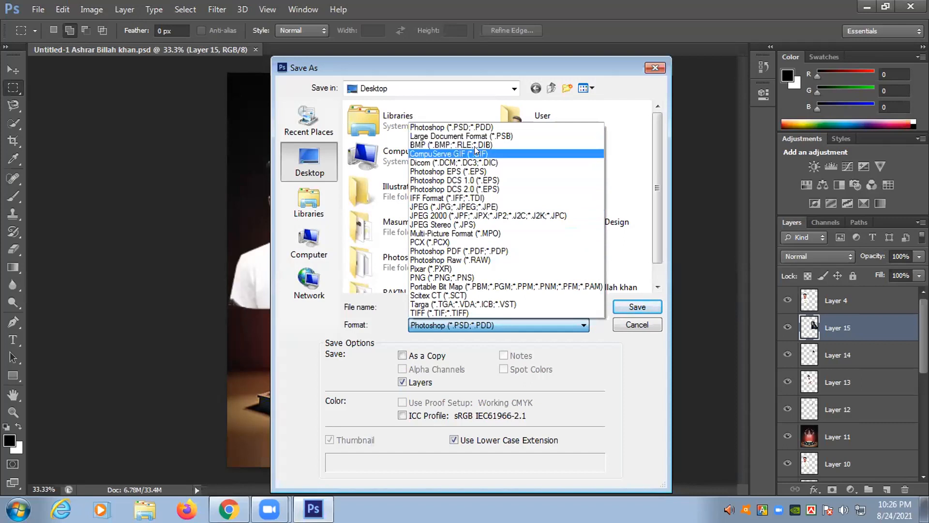
click(475, 205)
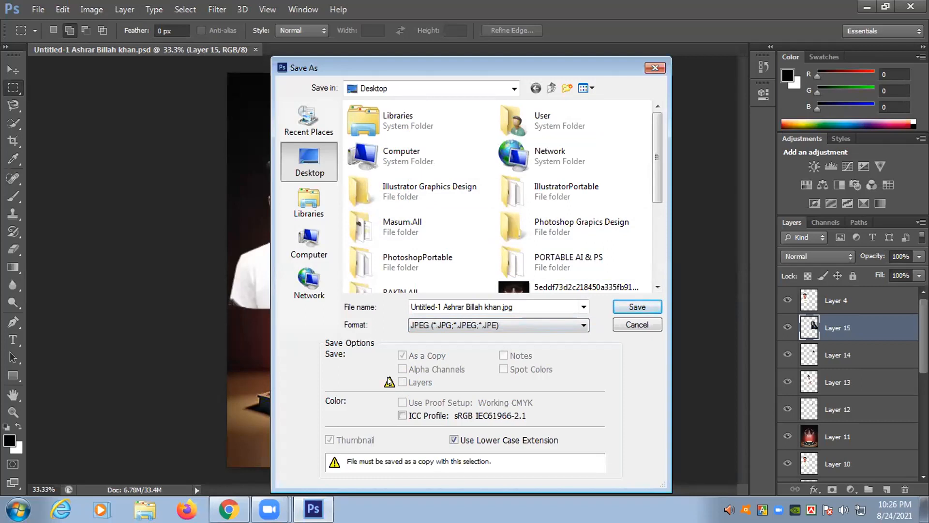
click(637, 307)
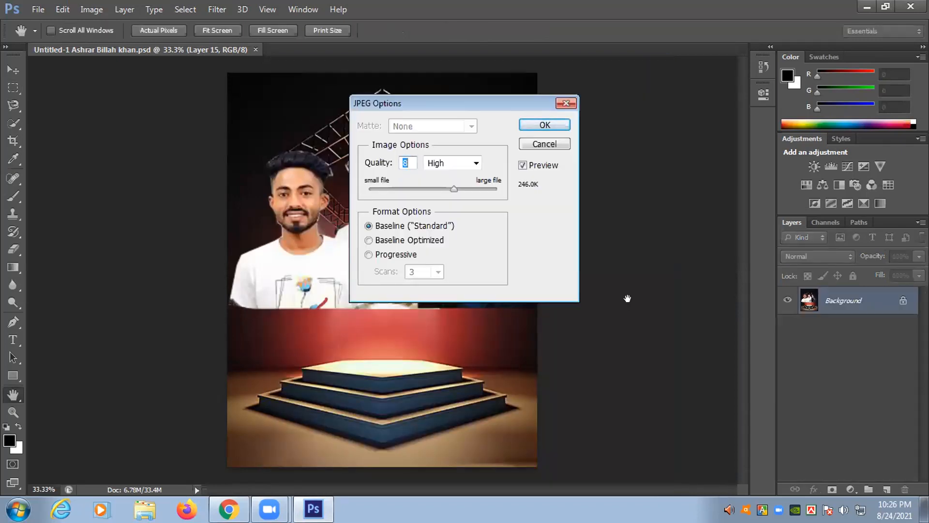
click(453, 188)
drag(461, 187, 472, 187)
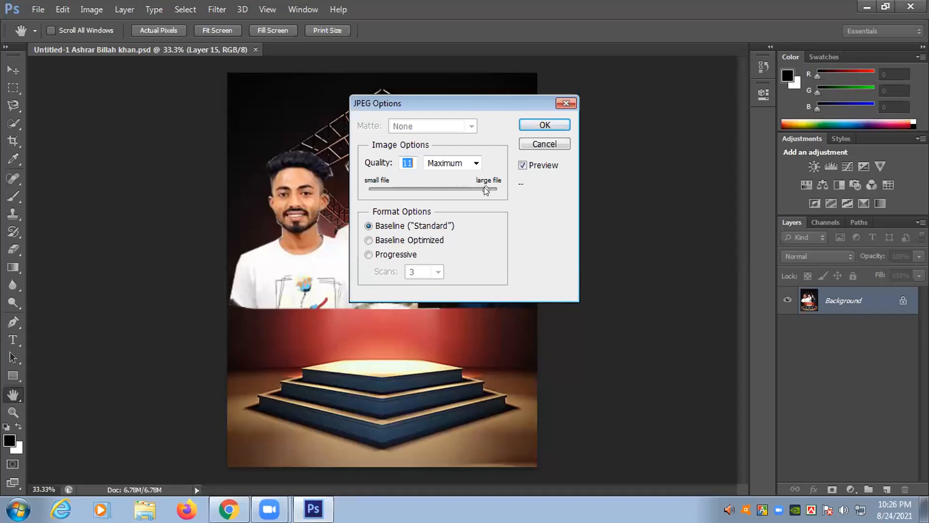
click(550, 125)
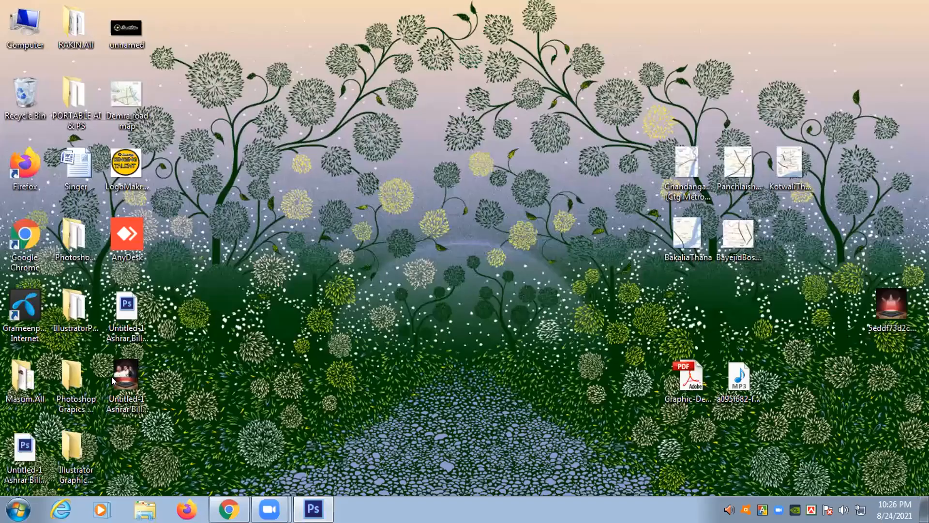
- Copy the new JPEG poster file from the desktop and switch back to the Facebook group page
click(111, 377)
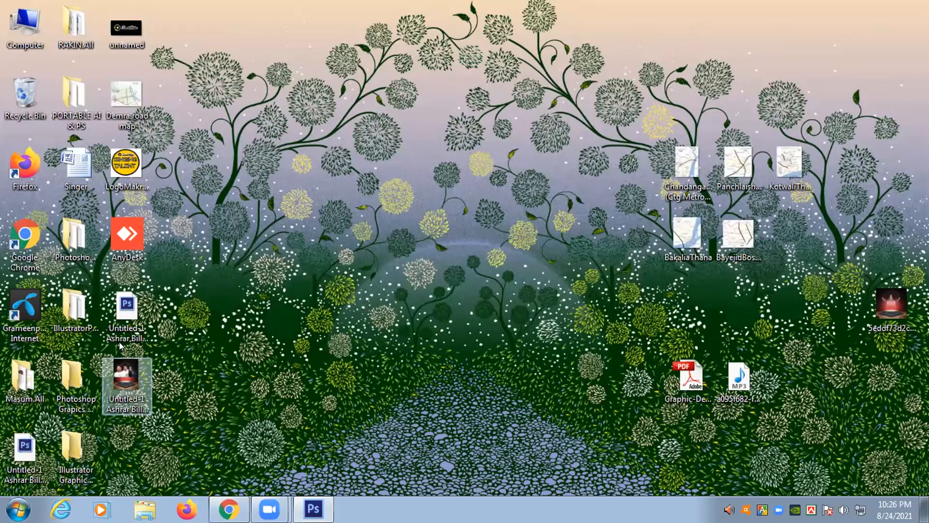
right_click(112, 377)
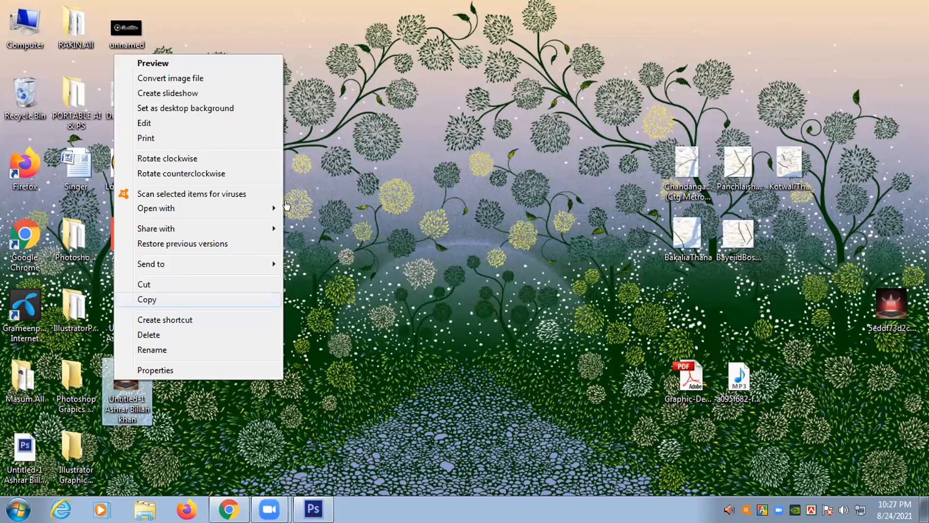
click(147, 299)
click(228, 509)
right_click(337, 246)
- Open a new group post, paste the copied file, and remove the wrong PSD attachment
click(320, 245)
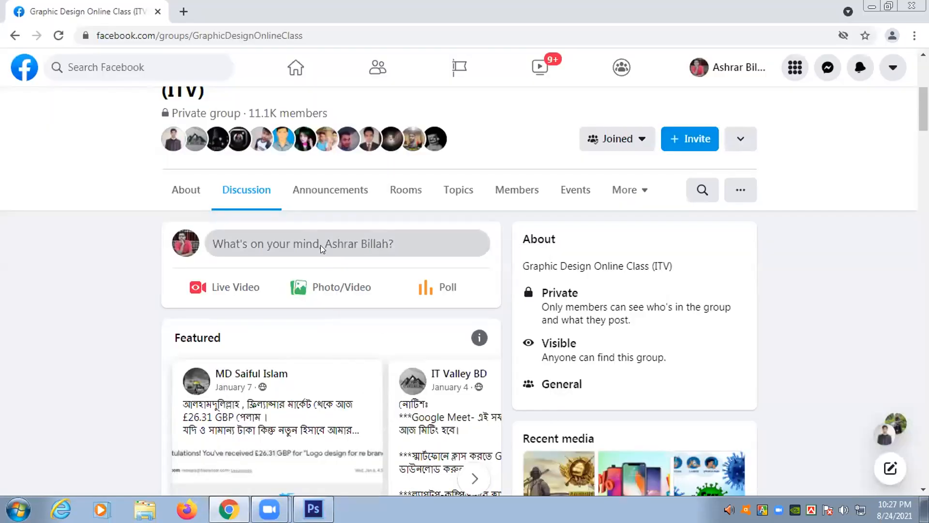
key(ctrl+v)
click(604, 287)
right_click(400, 248)
click(347, 249)
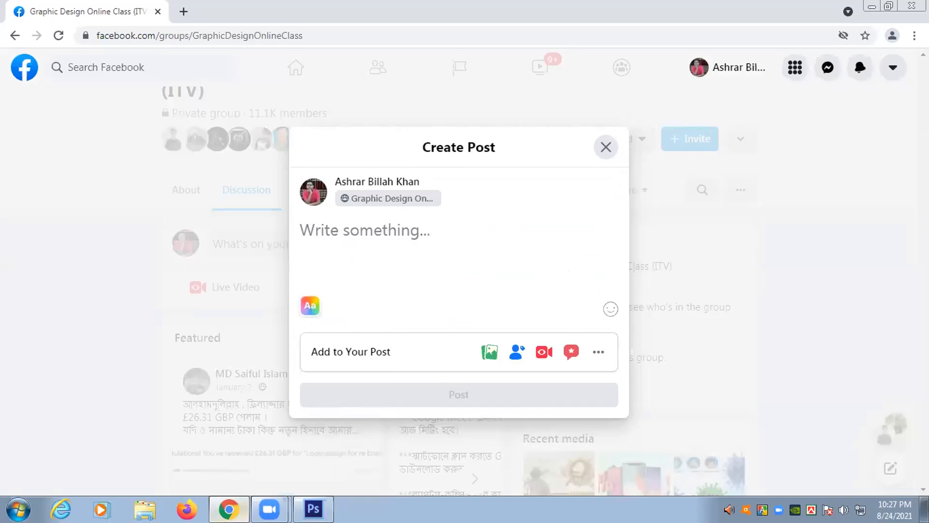
- Restore down Chrome, drag the JPEG poster into the post, remove it, and close the post
key(super+Down)
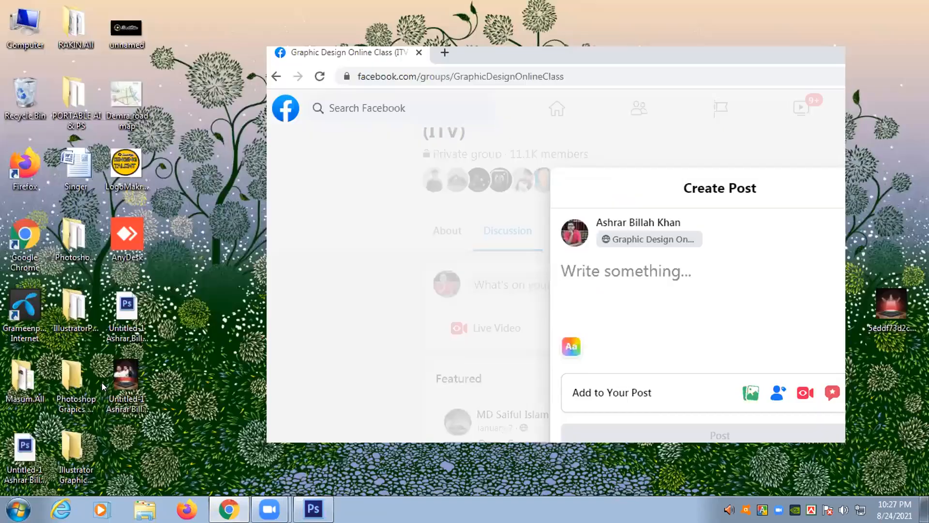
drag(117, 383, 497, 258)
drag(711, 231, 710, 235)
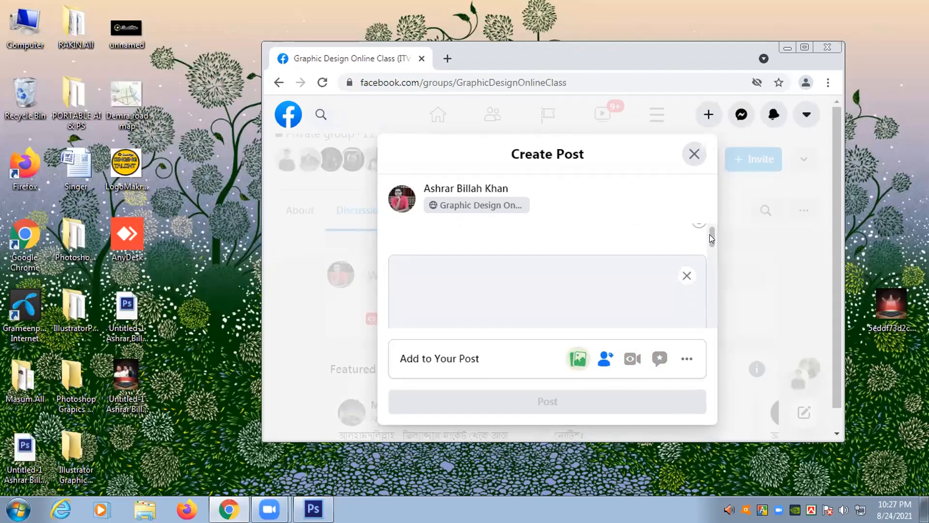
click(687, 275)
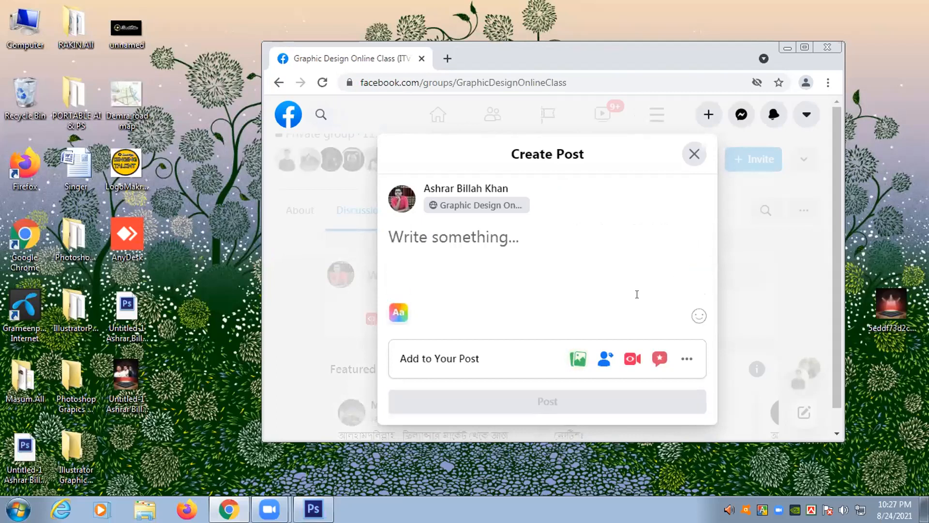
right_click(125, 366)
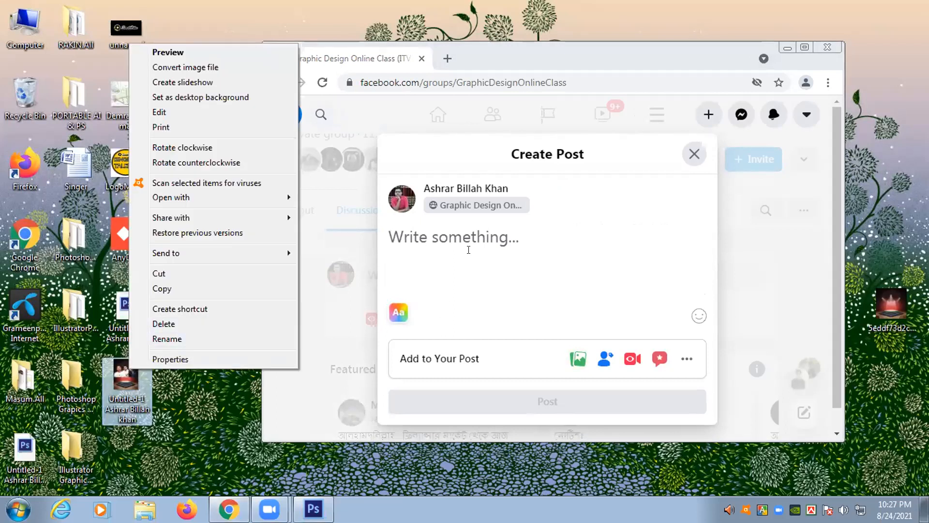
click(595, 256)
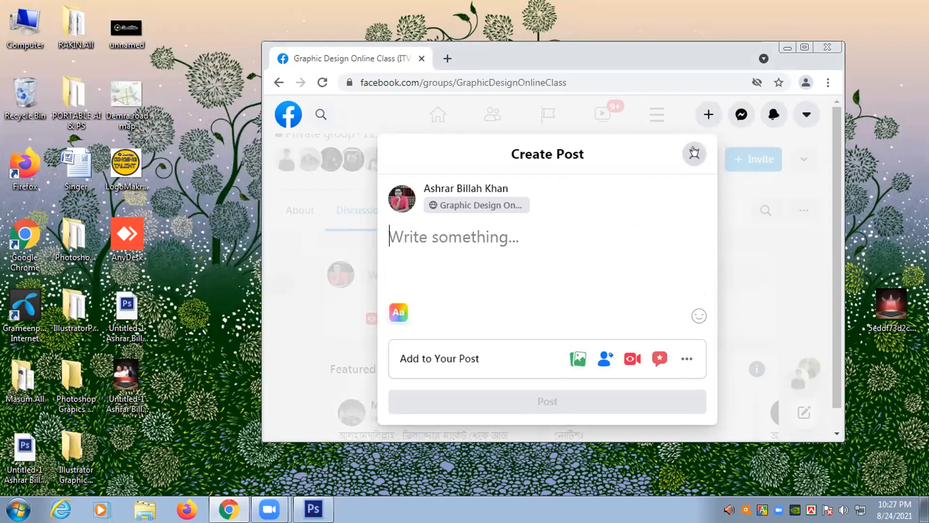
click(694, 154)
- Expand and collapse the group's extra sections and related groups, then choose a photo to attach
click(691, 215)
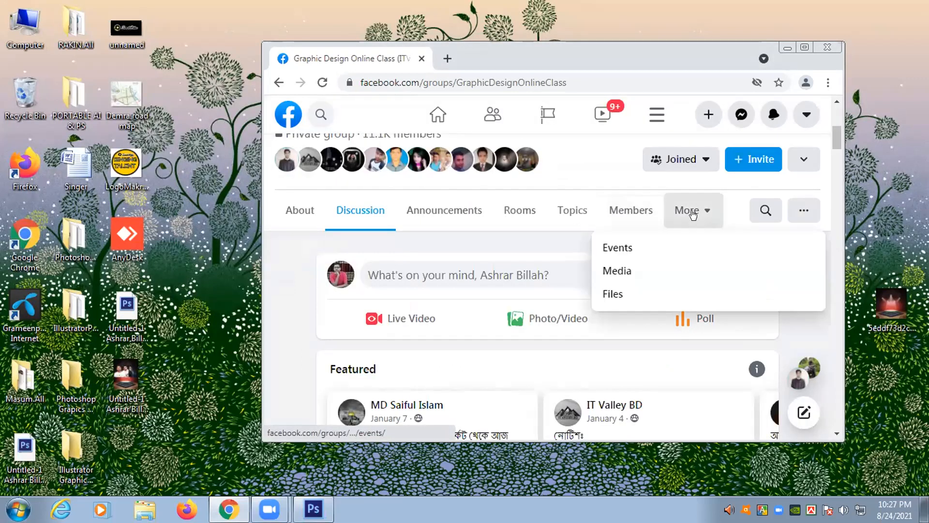
click(691, 214)
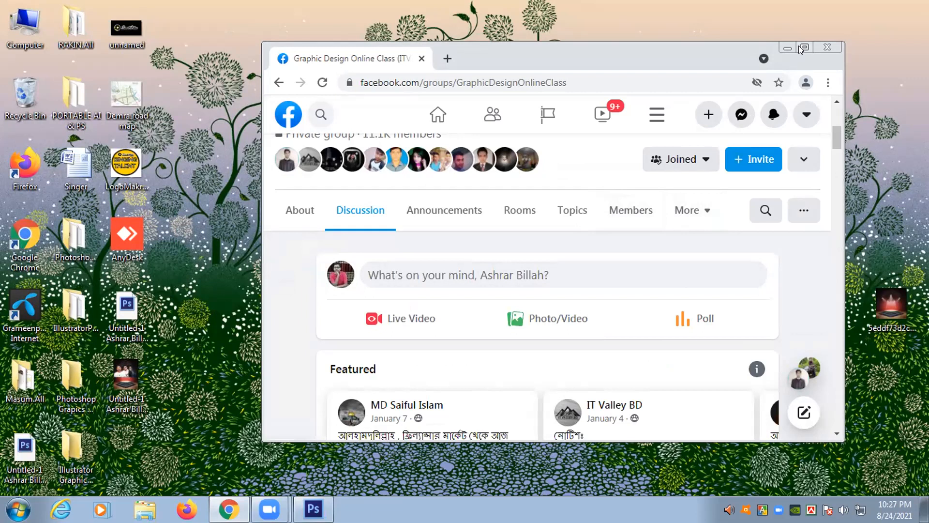
click(803, 158)
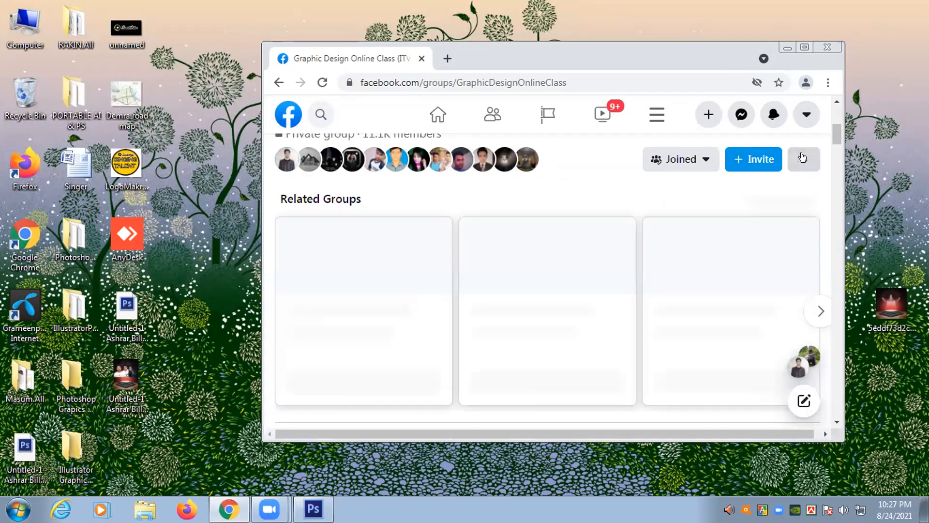
click(802, 158)
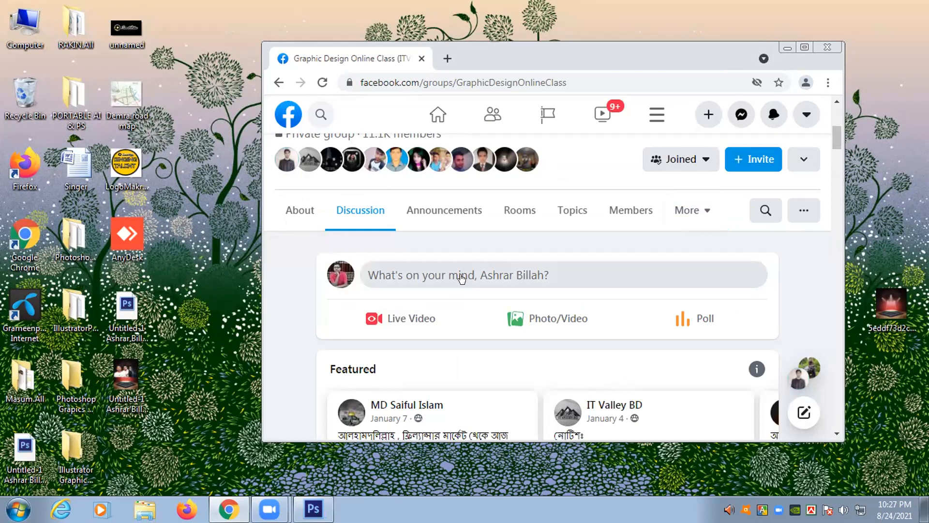
click(538, 322)
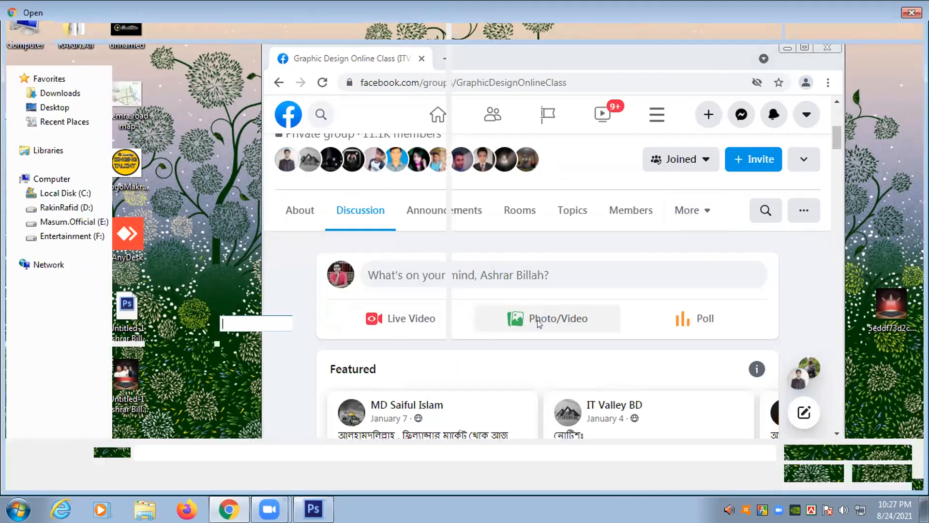
- Attach the saved poster JPEG to the group post and type a 'Name :-' line with the author's name
click(179, 279)
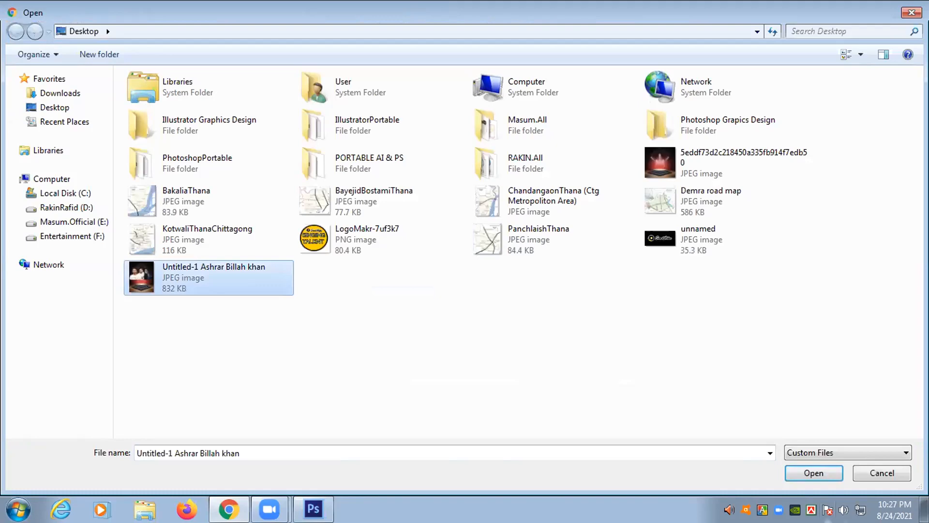
click(807, 474)
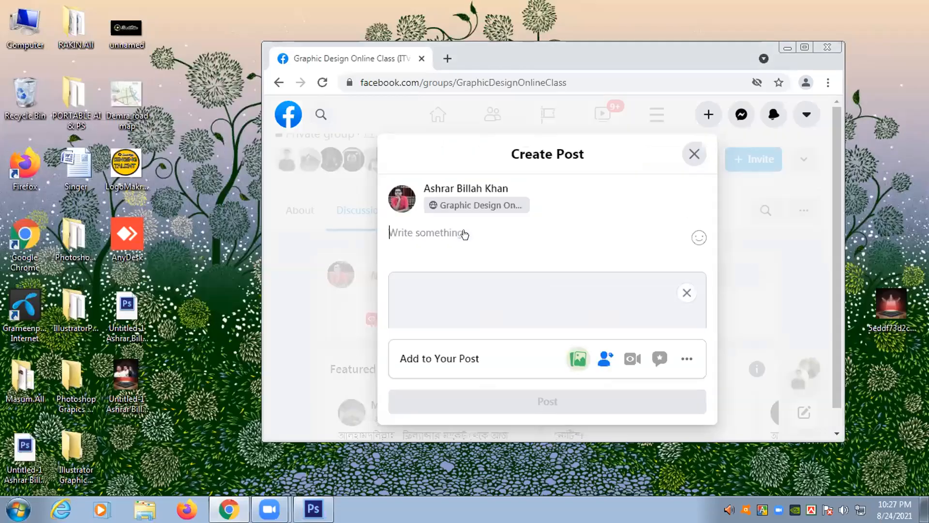
text(NAm)
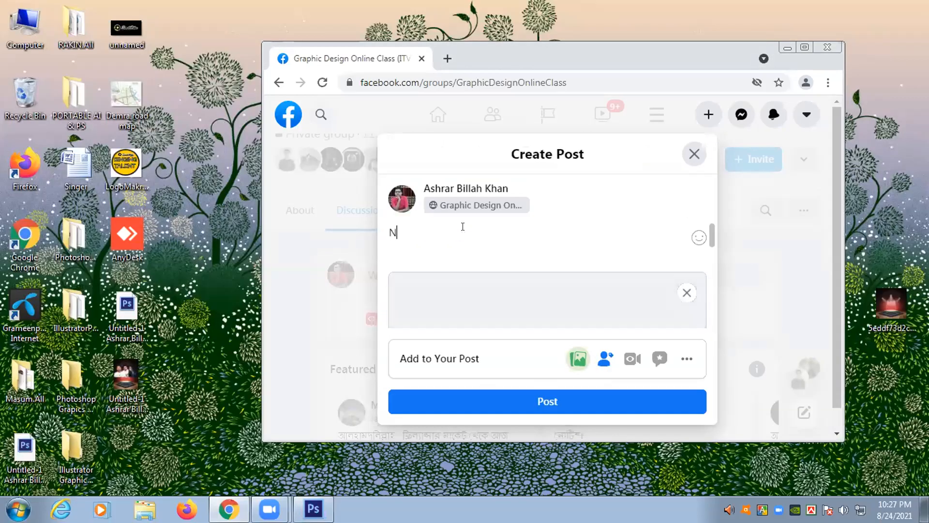
key(BackSpace)
key(BackSpace)
text(ame :-)
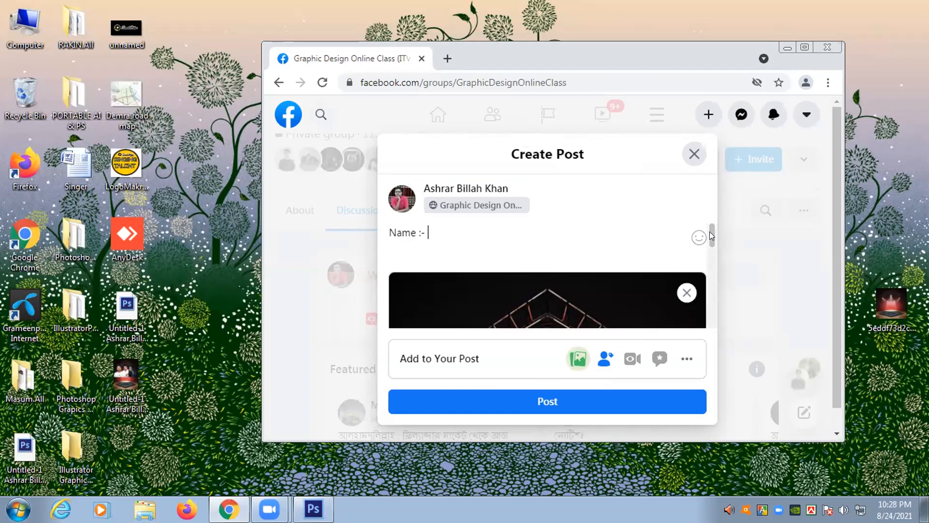
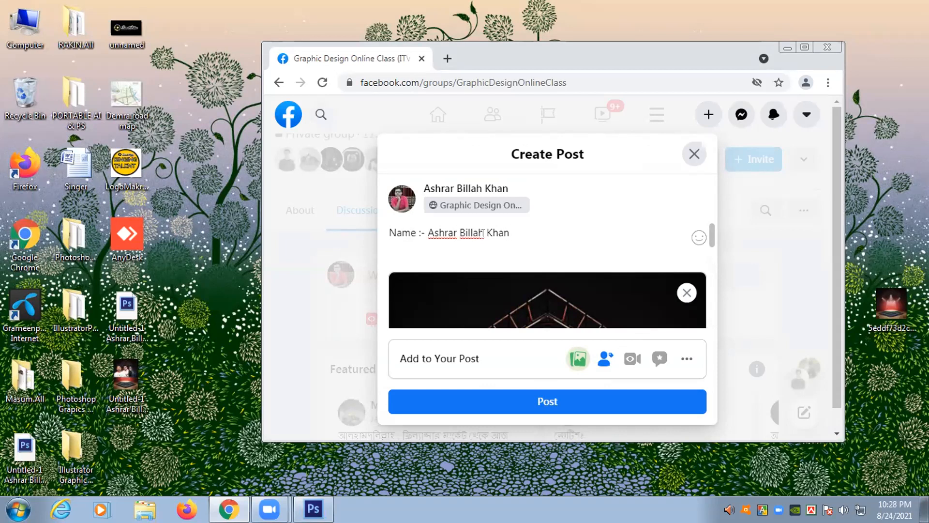
- Add a second caption line reading 'Batch:'
key(Return)
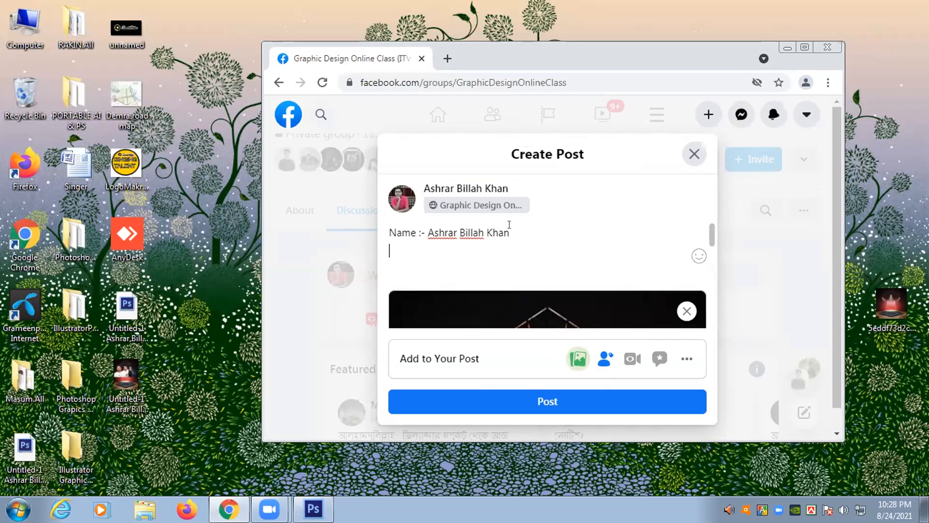
text(Bact)
key(BackSpace)
key(BackSpace)
text(tche)
key(BackSpace)
text(:)
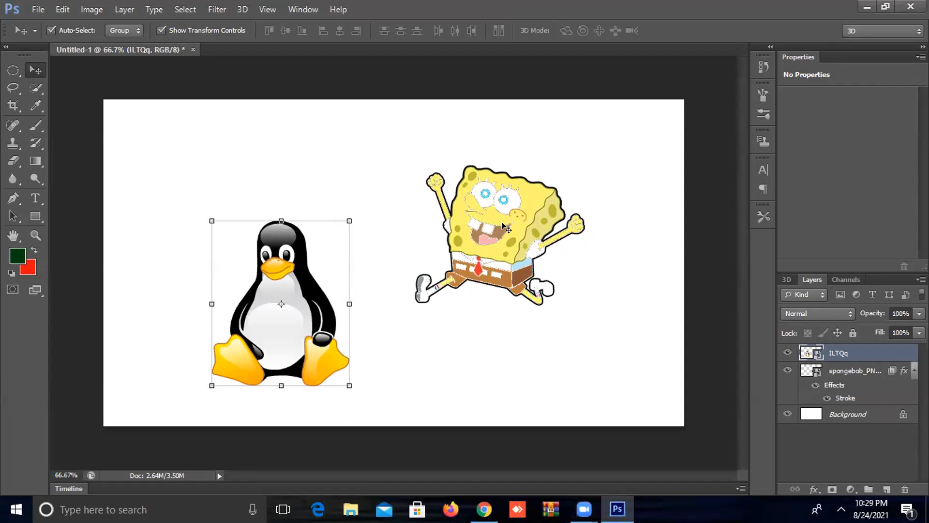
- Delete the SpongeBob cut-out layer and select the penguin layer ILTQq
click(506, 227)
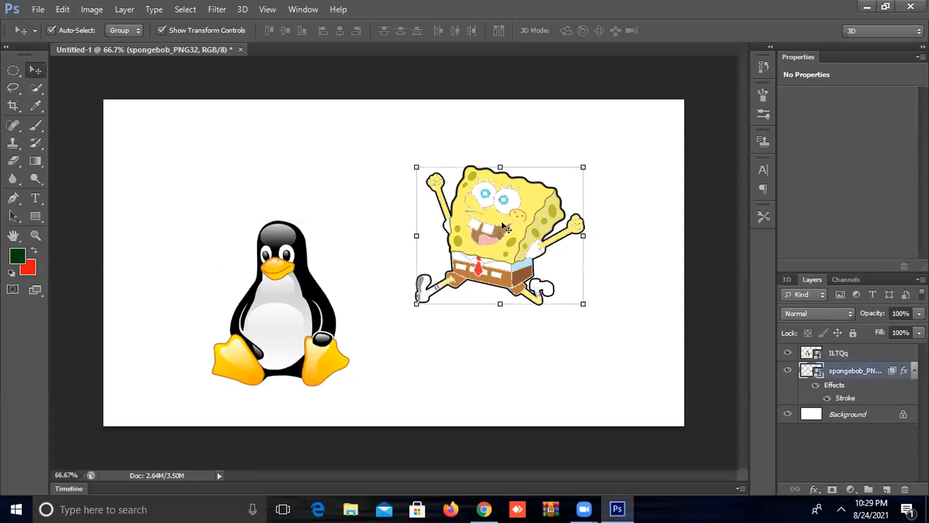
key(Delete)
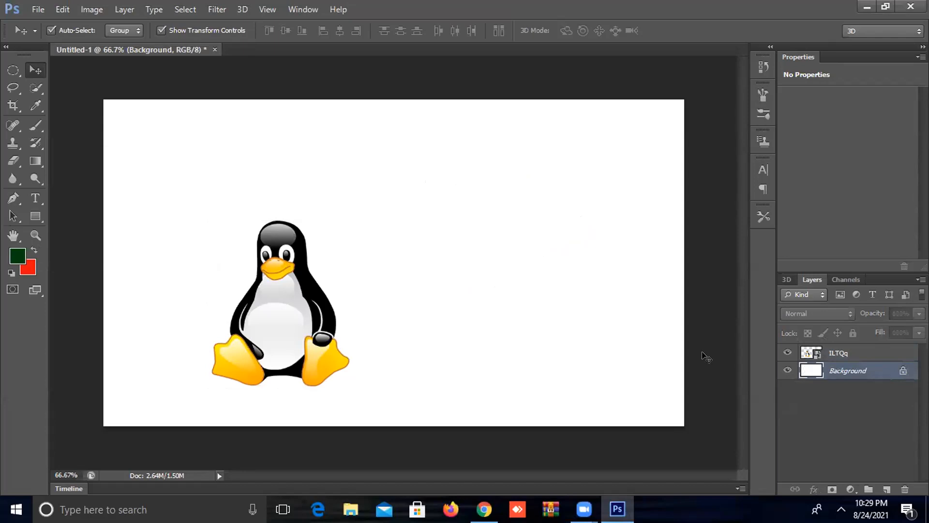
click(844, 350)
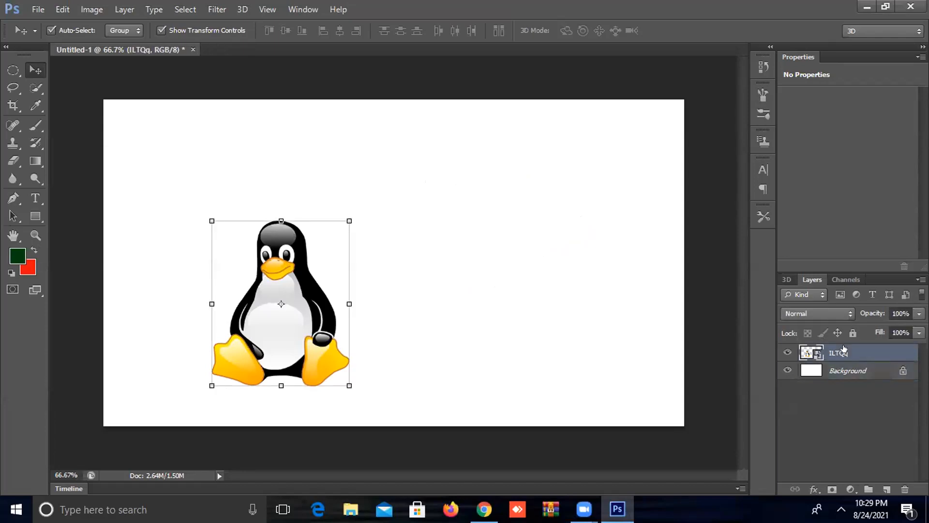
right_click(844, 349)
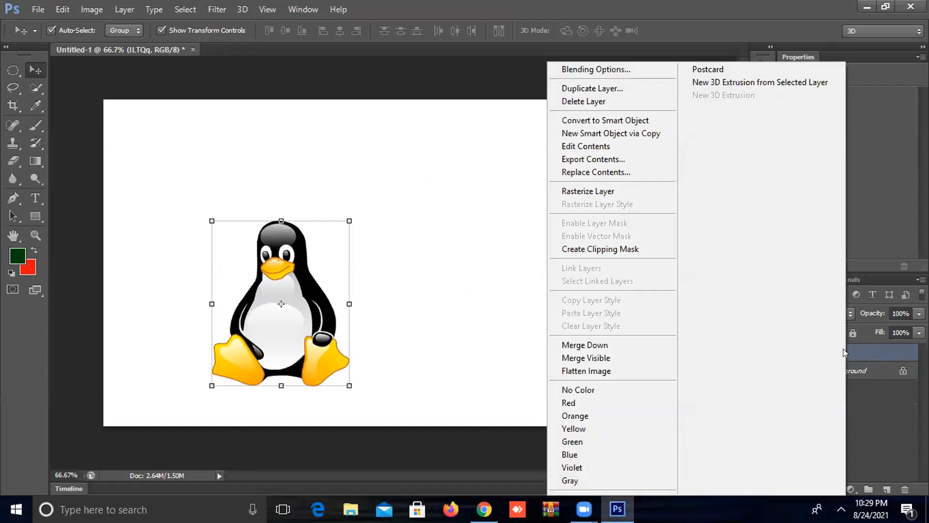
- Enable a Stroke in the penguin's Blending Options and bring up its colour picker
click(623, 69)
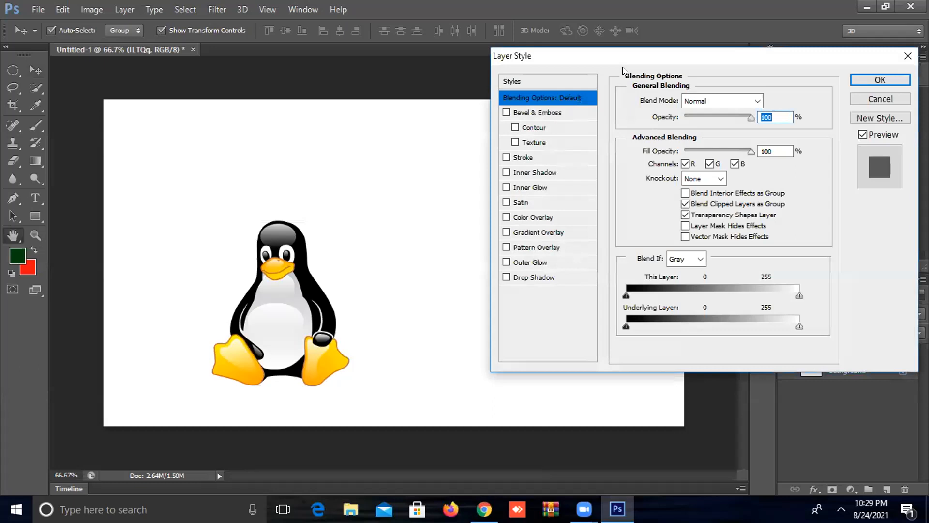
click(506, 158)
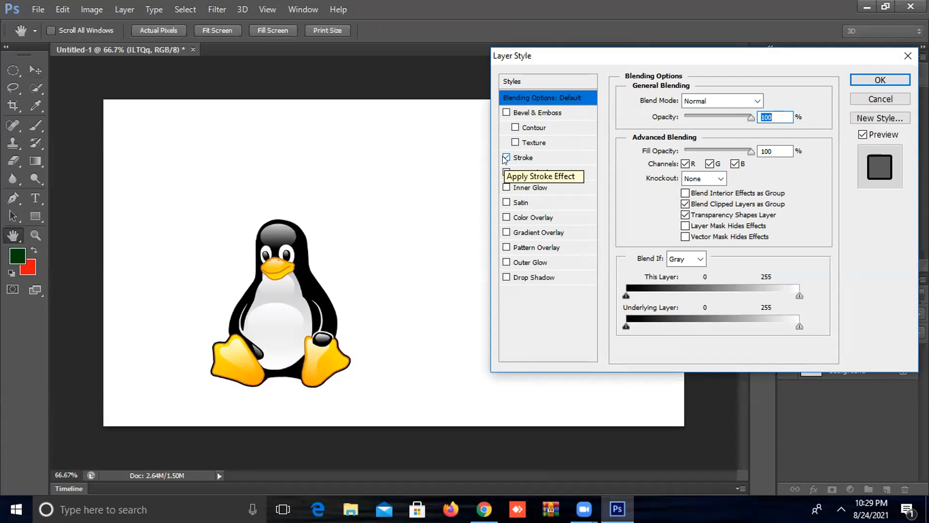
click(506, 158)
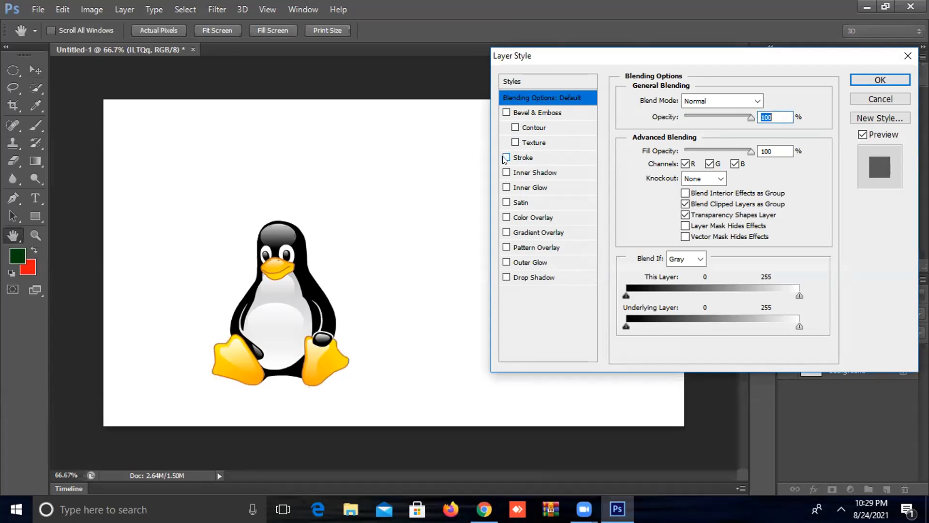
click(527, 158)
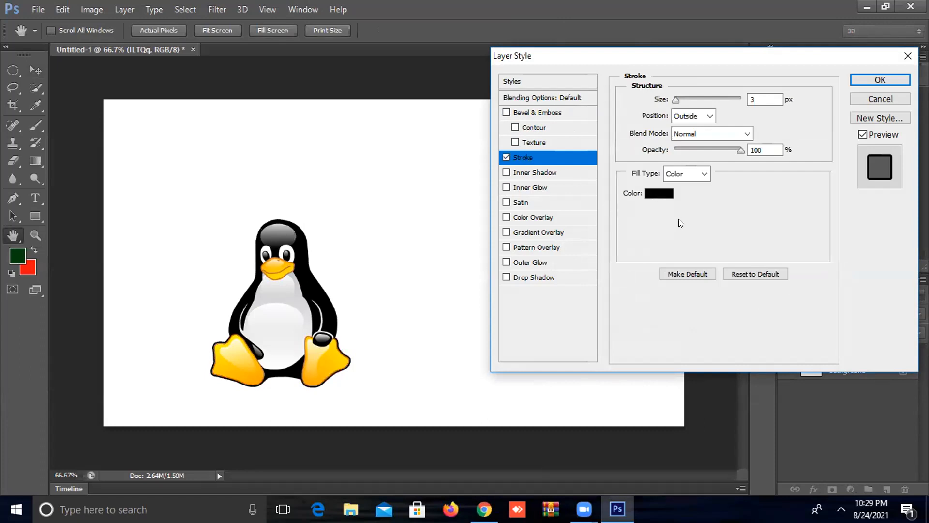
click(654, 193)
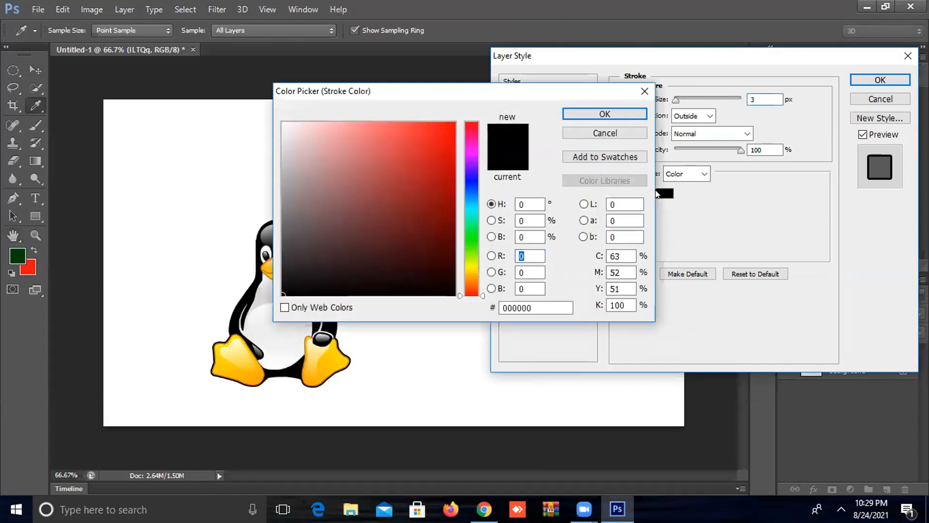
- Make the penguin's stroke red e91313 at 24 px and apply the layer style
mouse_move(289, 136)
mouse_down()
mouse_move(431, 145)
mouse_move(439, 137)
mouse_up()
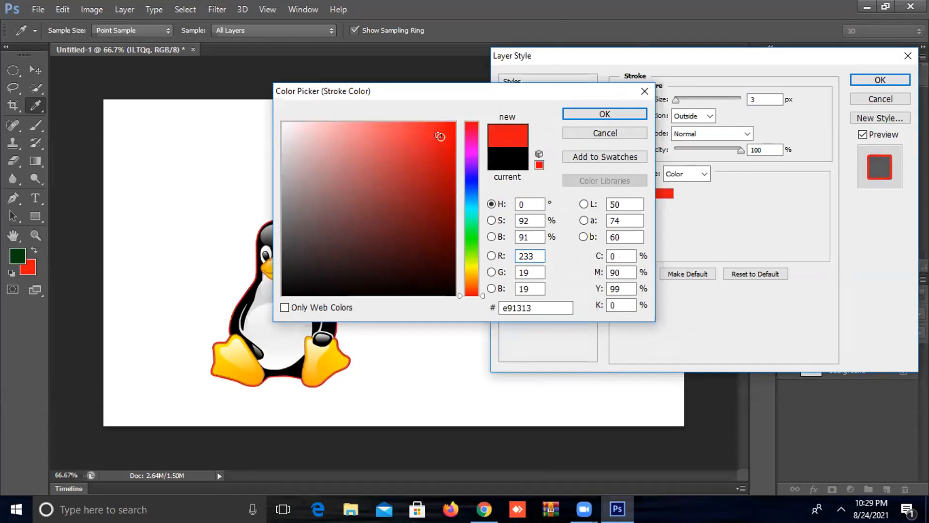
click(679, 99)
click(600, 111)
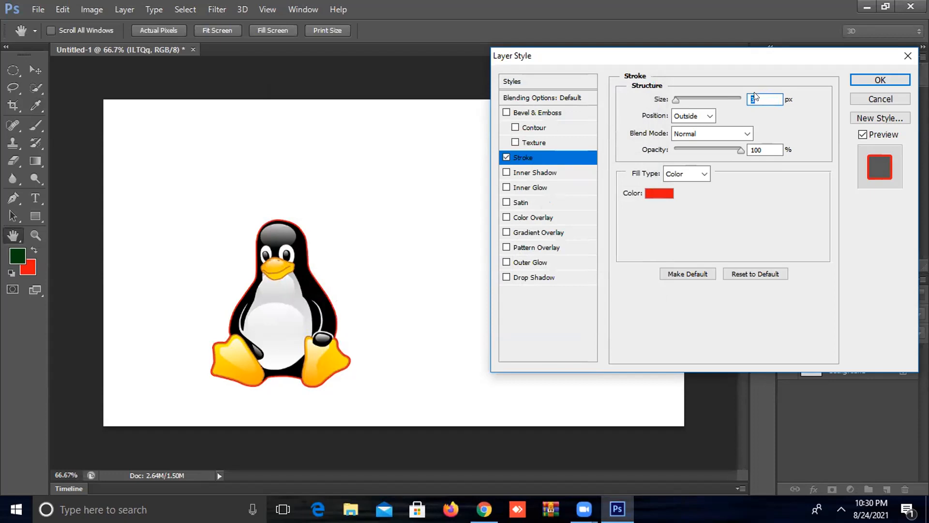
mouse_move(676, 99)
mouse_down()
mouse_move(686, 98)
mouse_move(678, 98)
mouse_up()
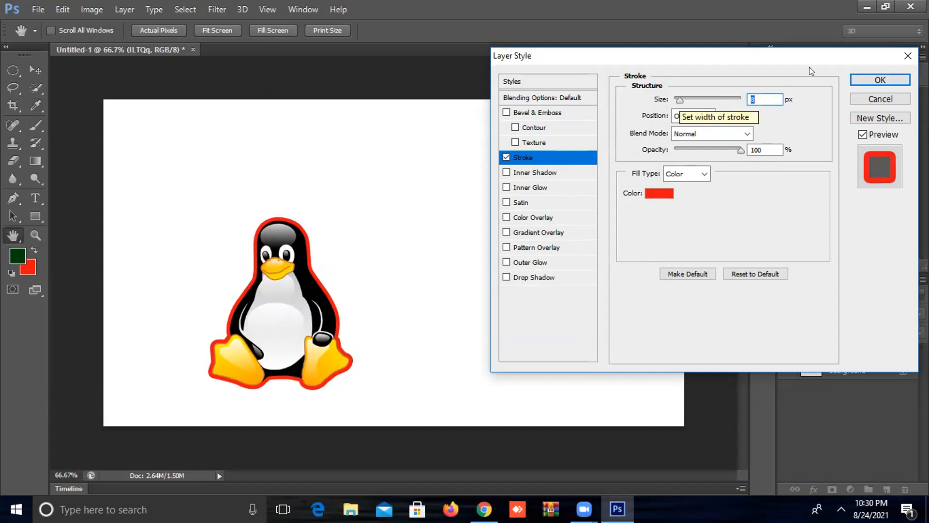
click(866, 78)
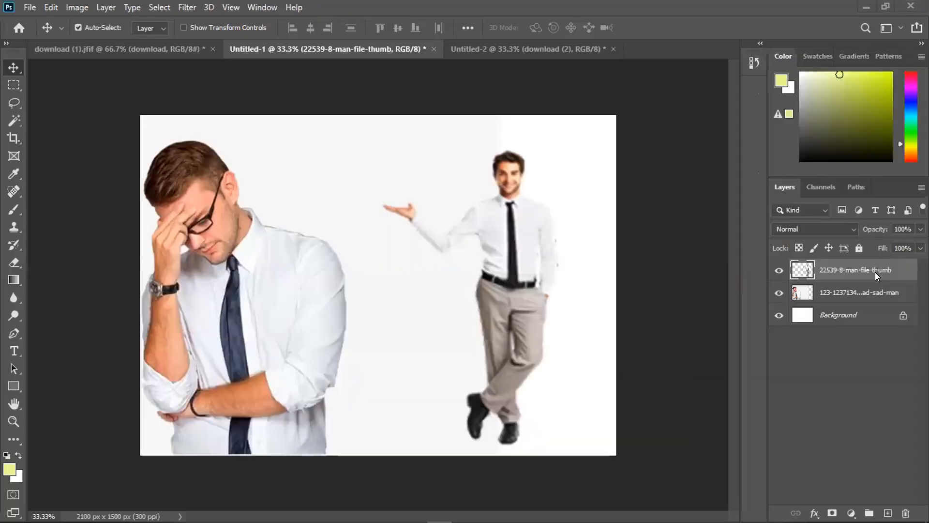
- Open the Layer Style dialog for the 22539-8-man-file-thumb layer and move it aside
double_click(887, 272)
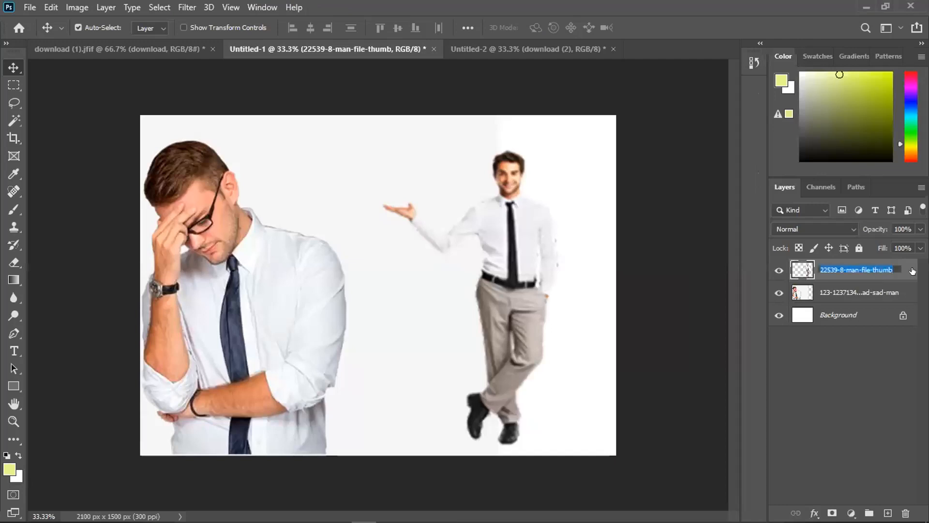
click(909, 270)
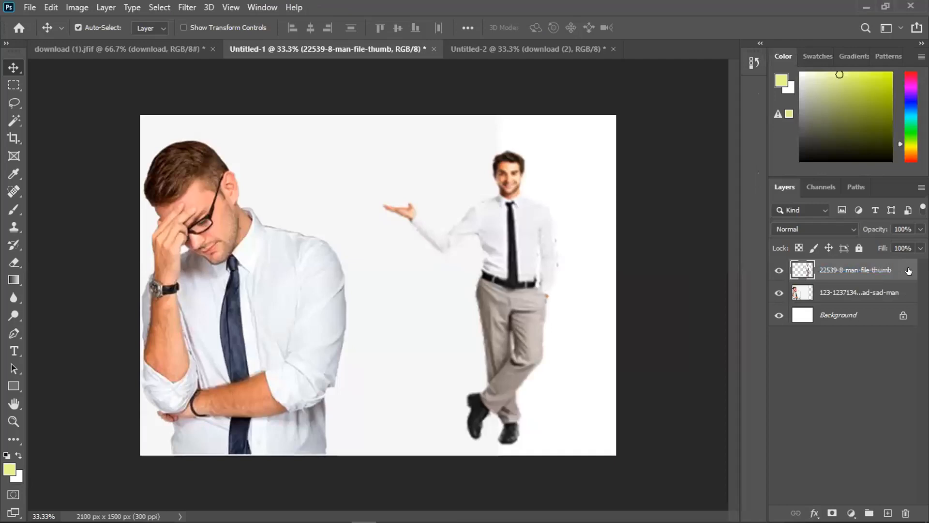
double_click(909, 270)
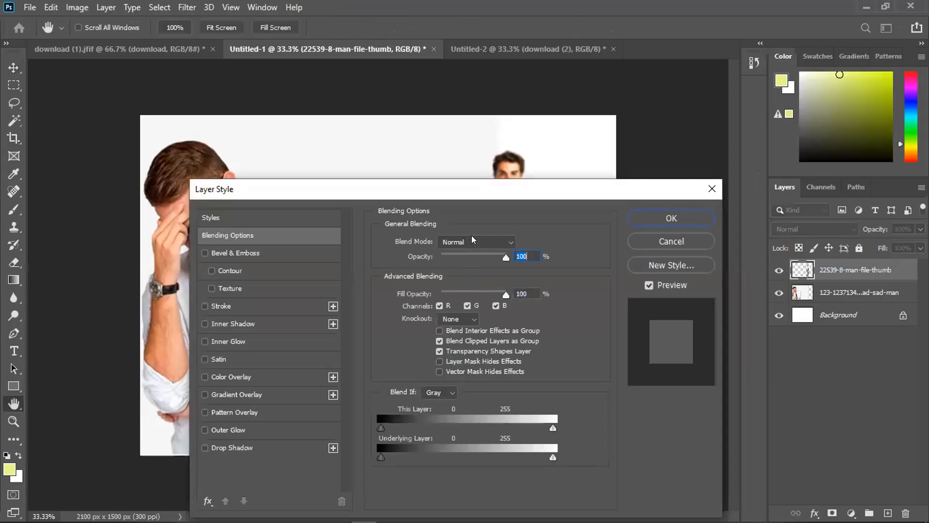
mouse_move(493, 202)
mouse_down()
mouse_move(246, 257)
mouse_move(253, 247)
mouse_up()
- Give the man a black stroke of 6 px positioned Outside
drag(217, 288, 195, 289)
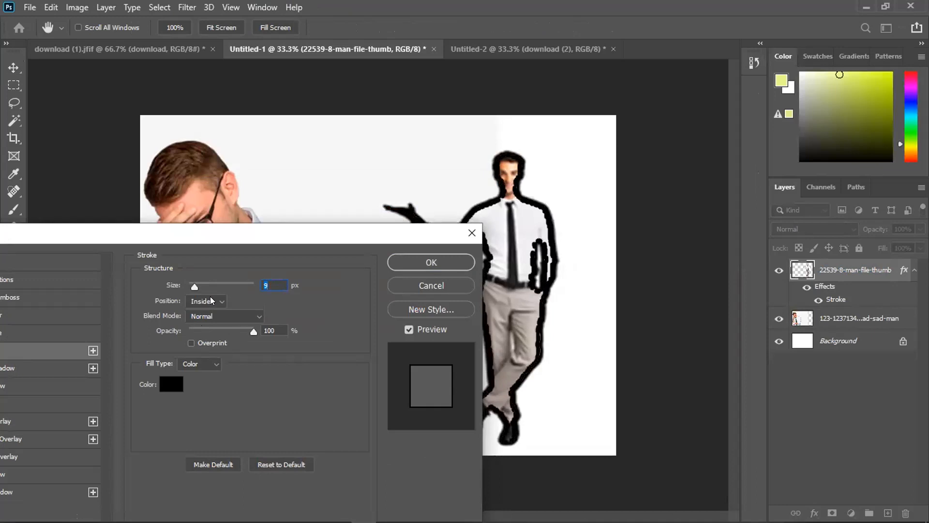
click(212, 300)
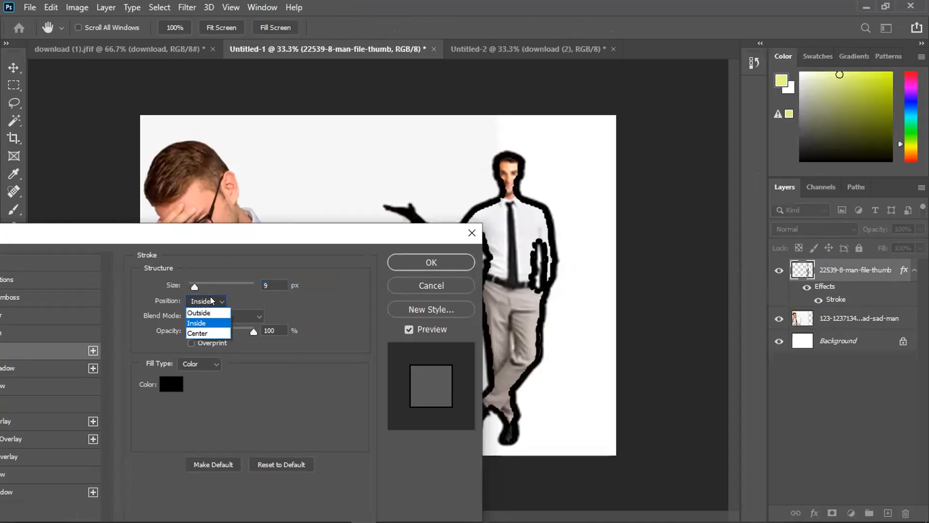
click(209, 313)
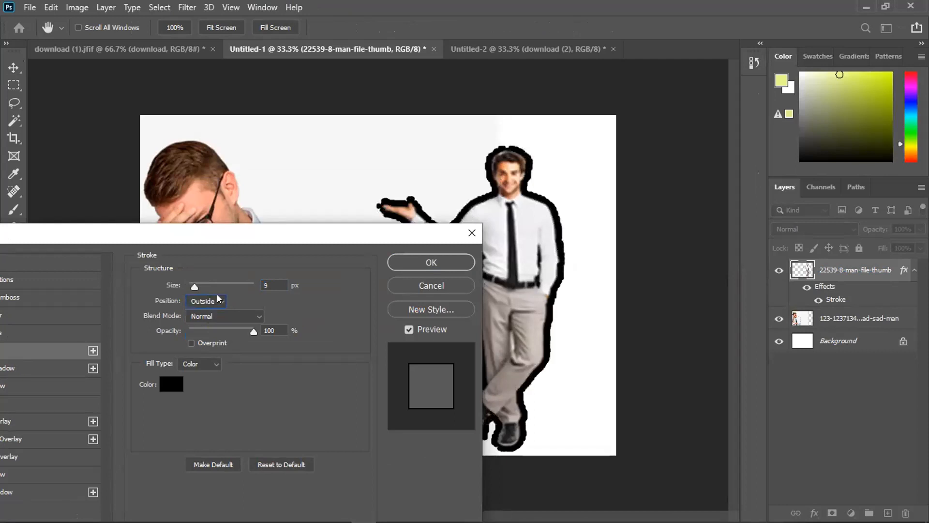
drag(195, 286, 193, 288)
click(198, 302)
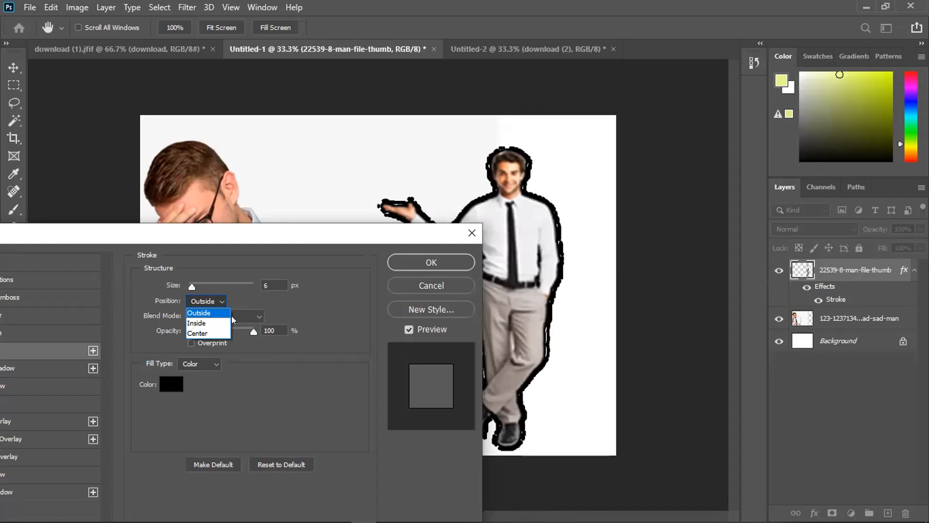
click(406, 257)
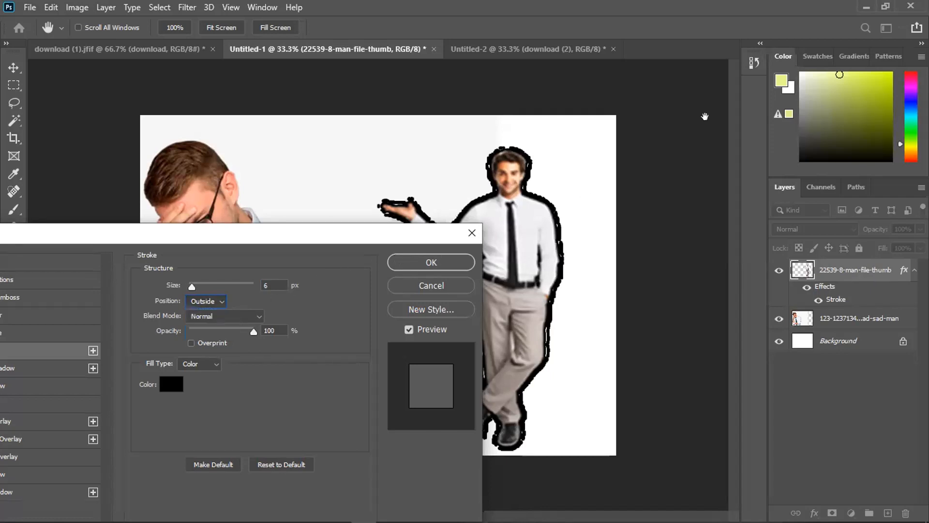
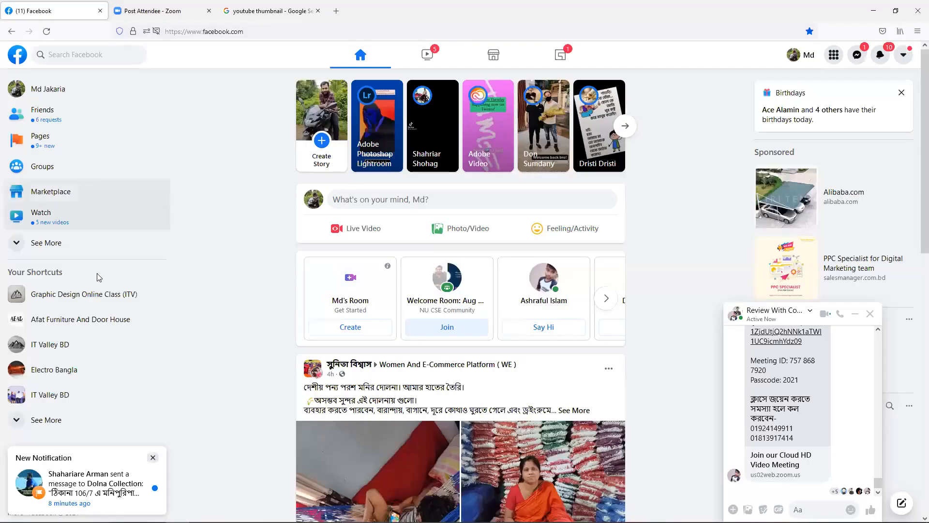
- Open the Graphic Design Online Class (ITV) group, close the chat, and scroll its feed
click(109, 297)
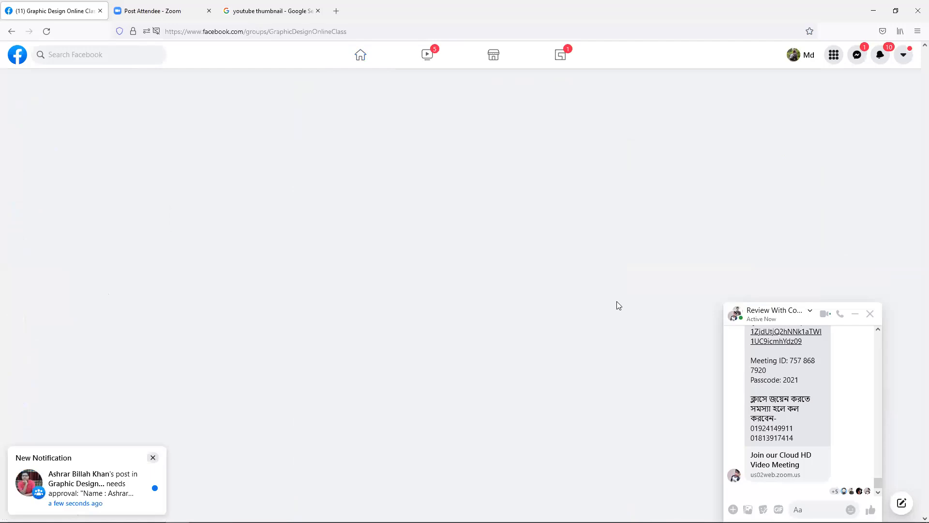
click(873, 319)
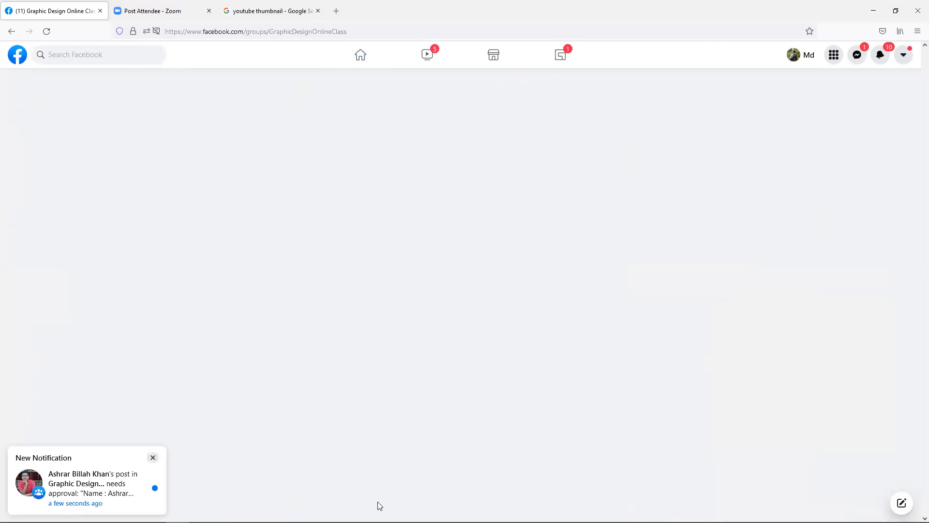
scroll(497, 377, down, 3)
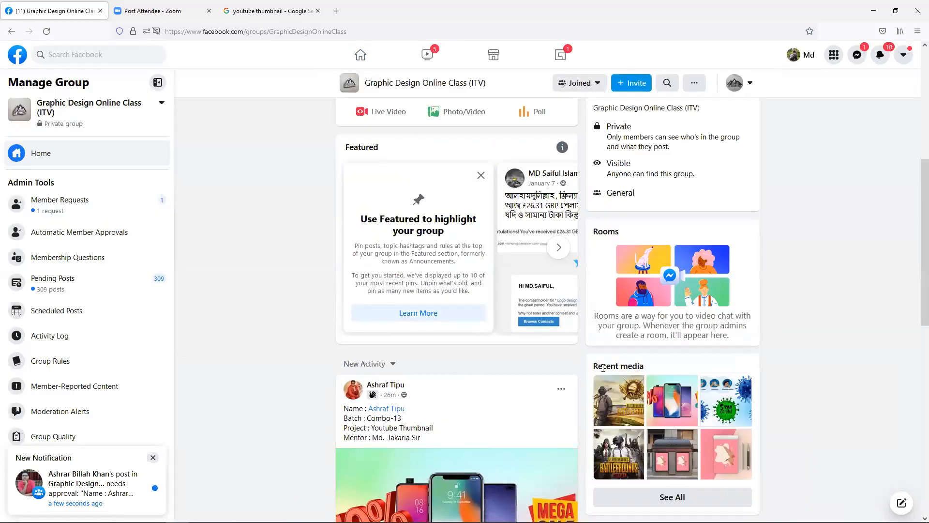
scroll(603, 368, down, 3)
scroll(595, 365, down, 9)
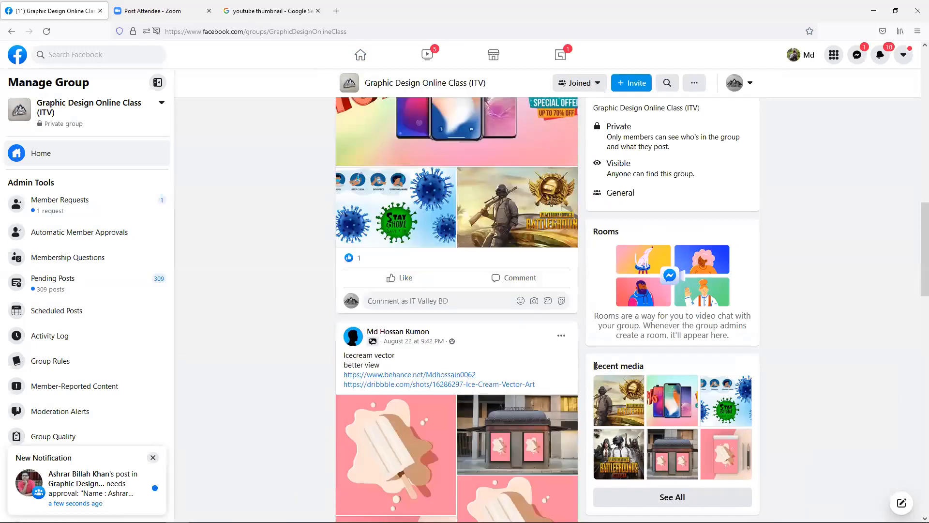
scroll(595, 366, down, 18)
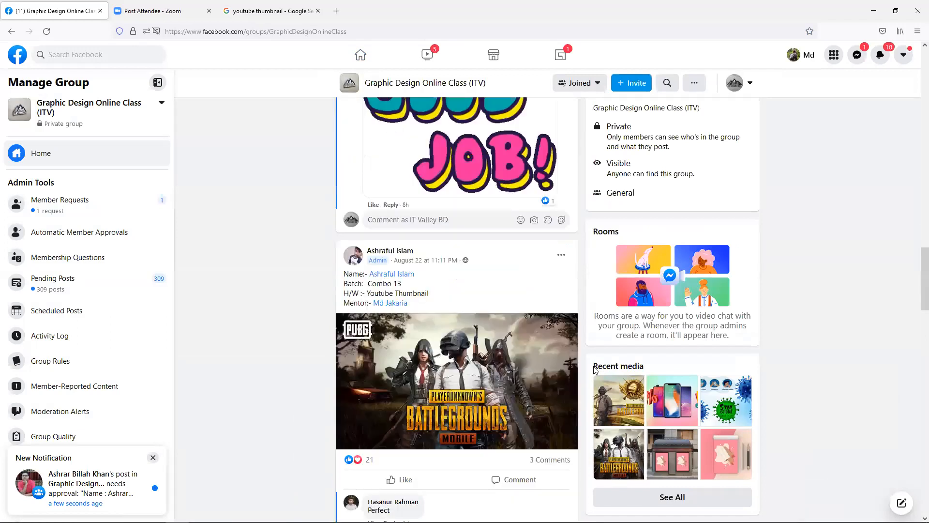
scroll(595, 368, down, 8)
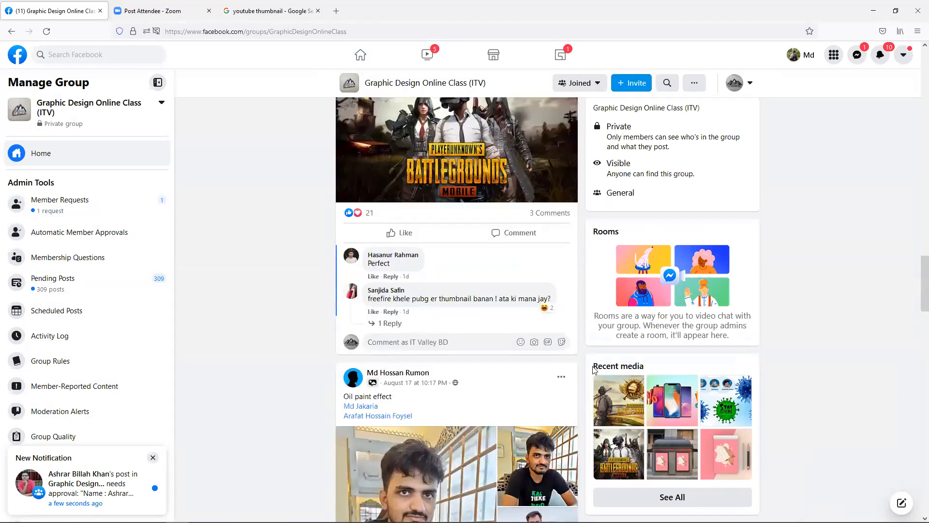
scroll(595, 368, down, 12)
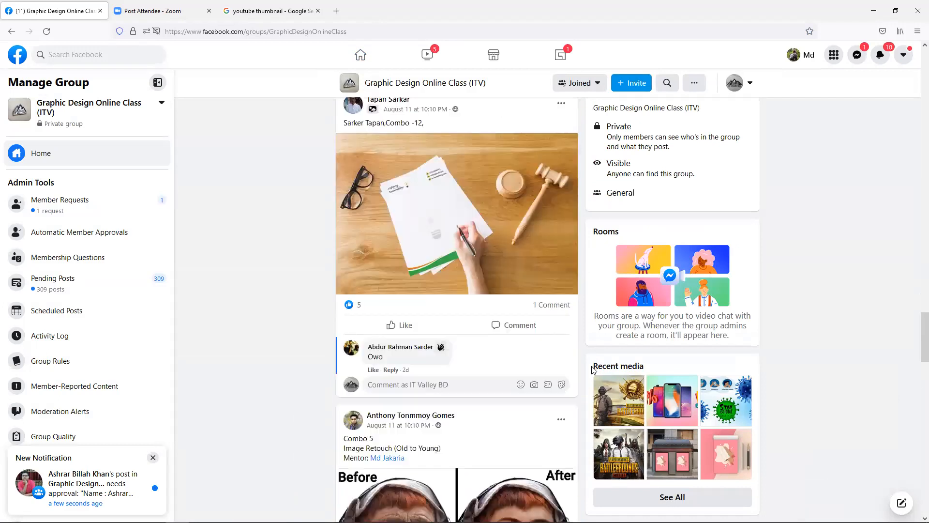
scroll(595, 370, down, 2)
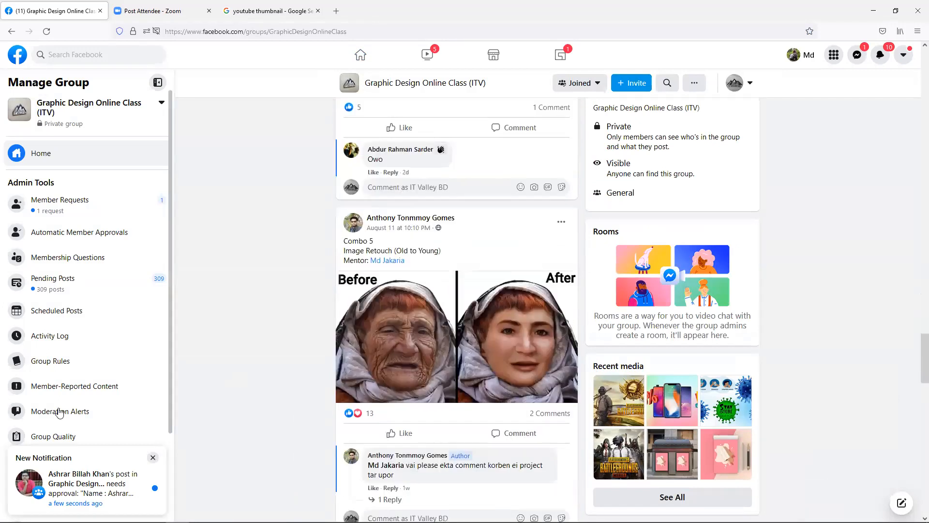
- Open the group's Pending Posts queue and scroll through the 309 waiting submissions
click(54, 283)
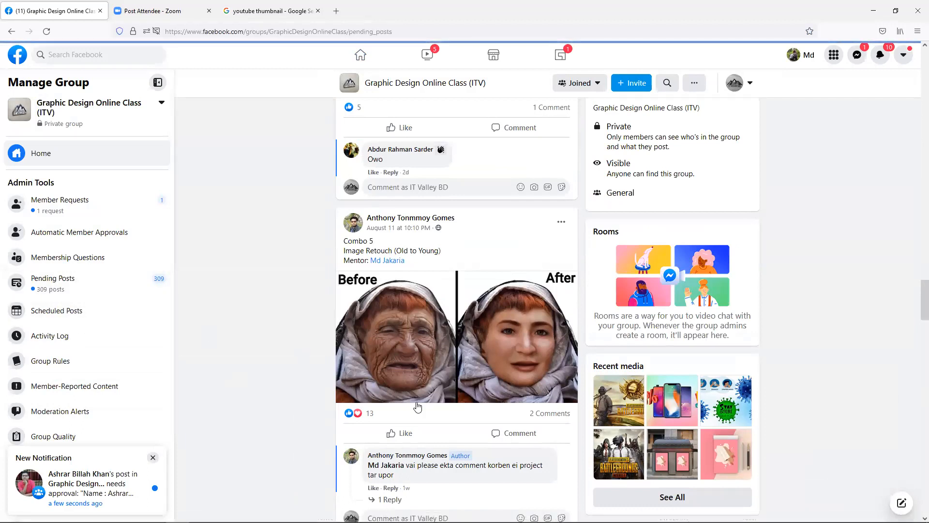
scroll(612, 246, down, 2)
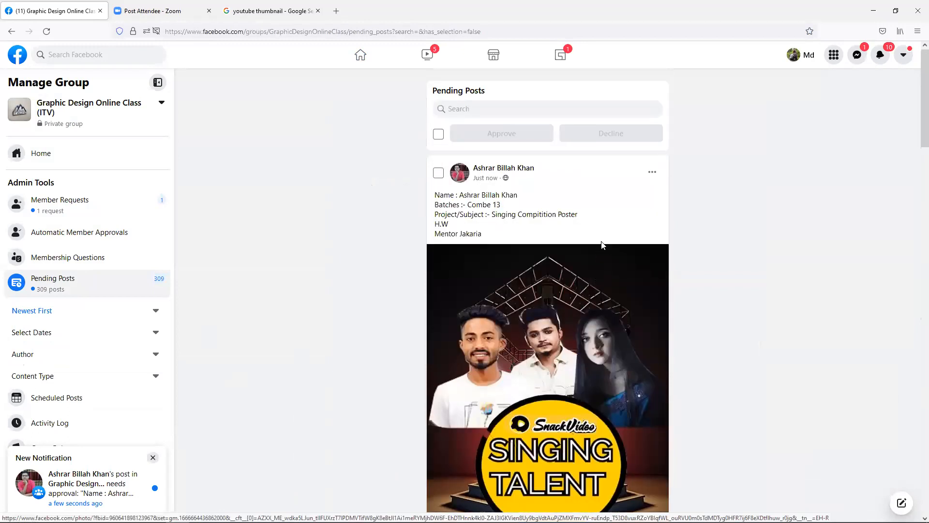
scroll(610, 246, down, 3)
scroll(602, 247, down, 6)
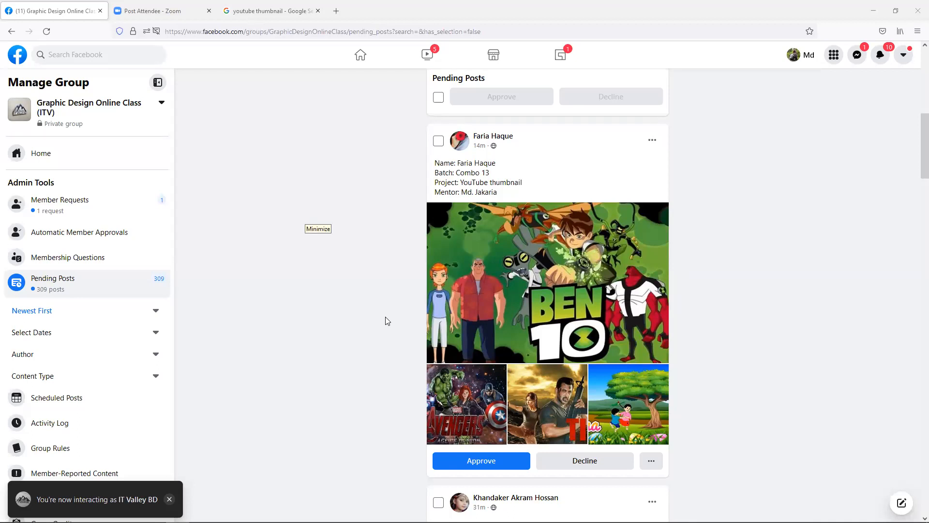
click(474, 310)
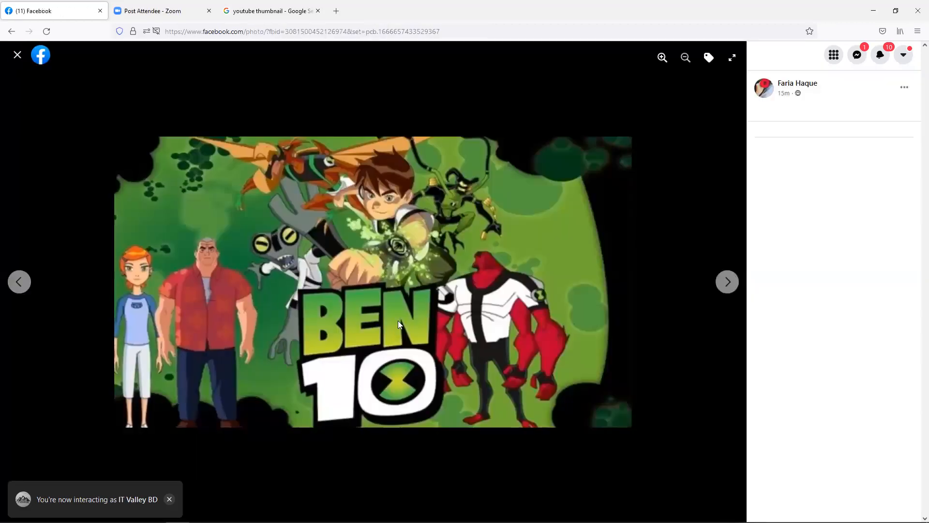
click(730, 282)
click(729, 281)
click(729, 282)
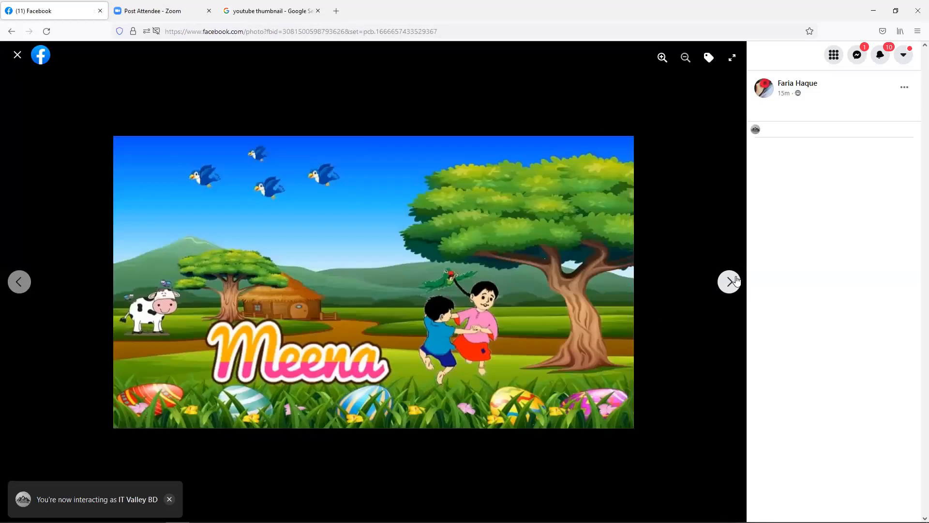
click(729, 282)
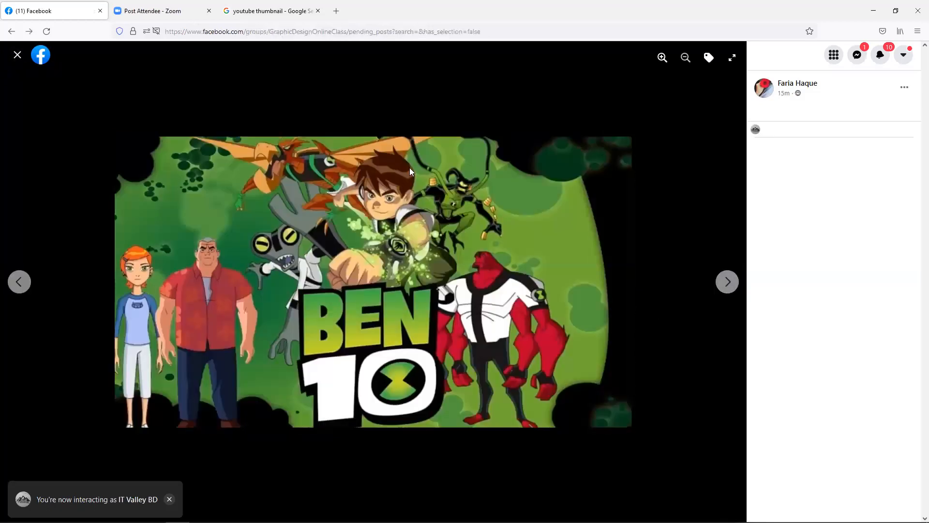
key(Escape)
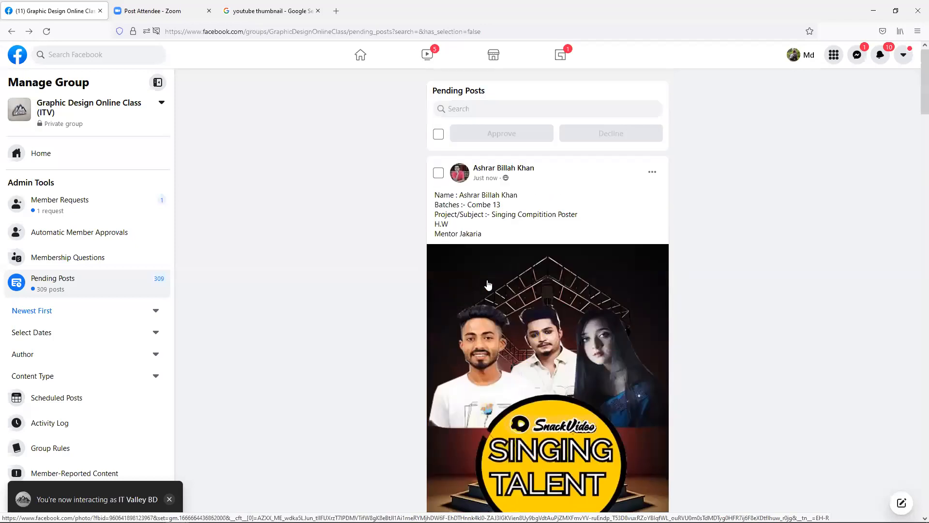
scroll(488, 285, down, 2)
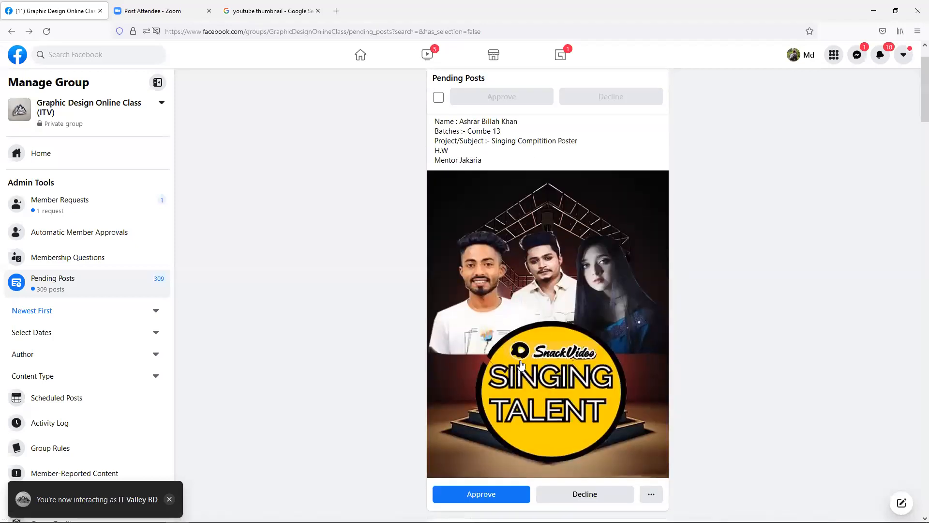
click(527, 315)
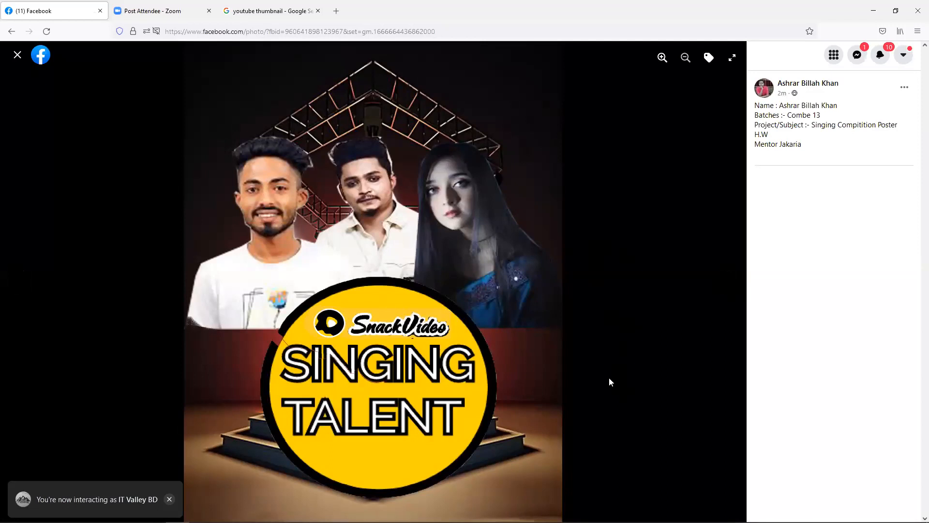
click(18, 55)
scroll(428, 312, down, 15)
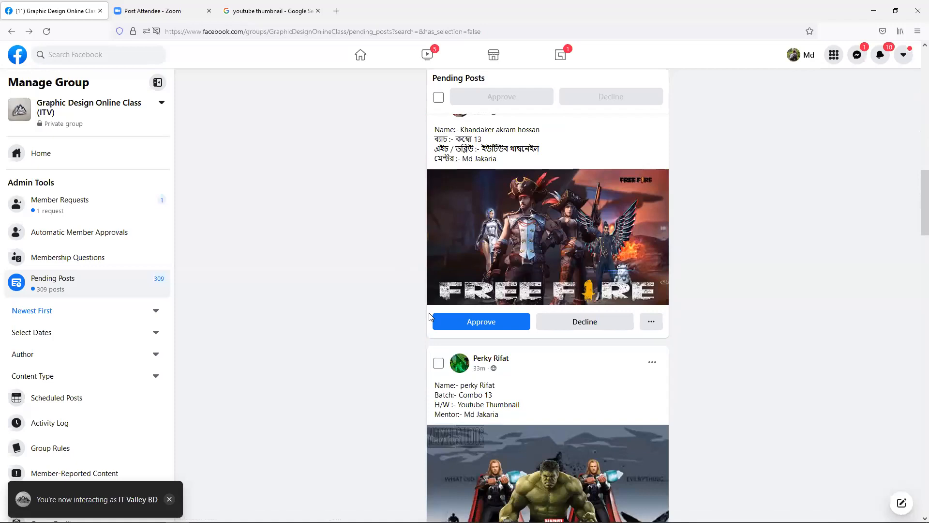
scroll(429, 317, down, 15)
scroll(429, 316, down, 5)
click(522, 285)
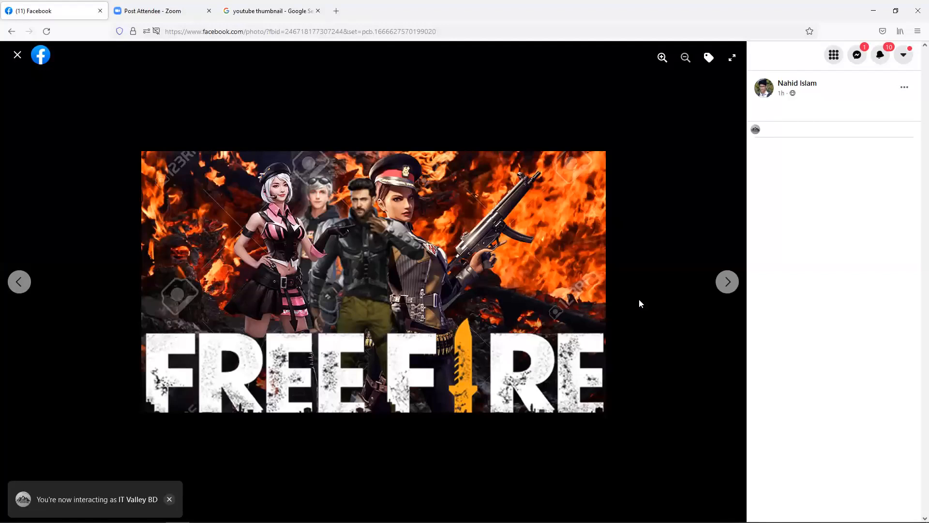
click(724, 286)
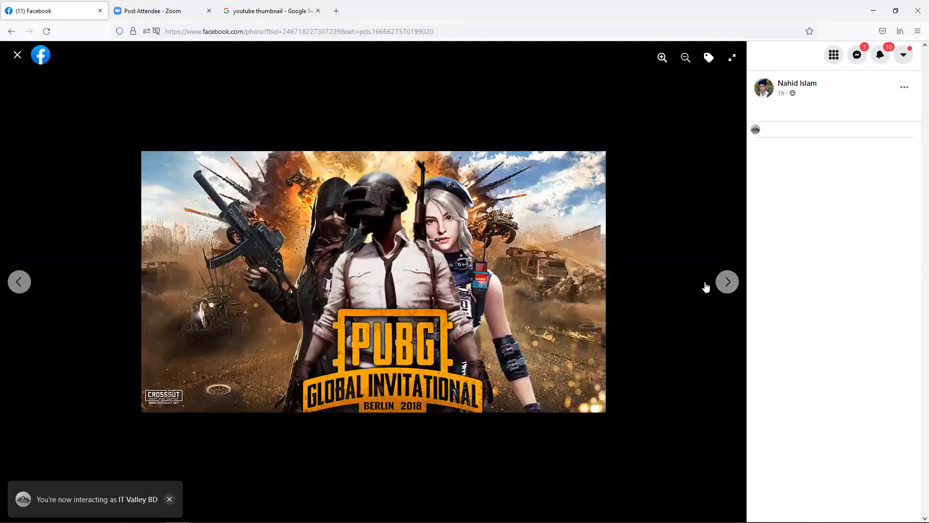
click(726, 286)
click(726, 286)
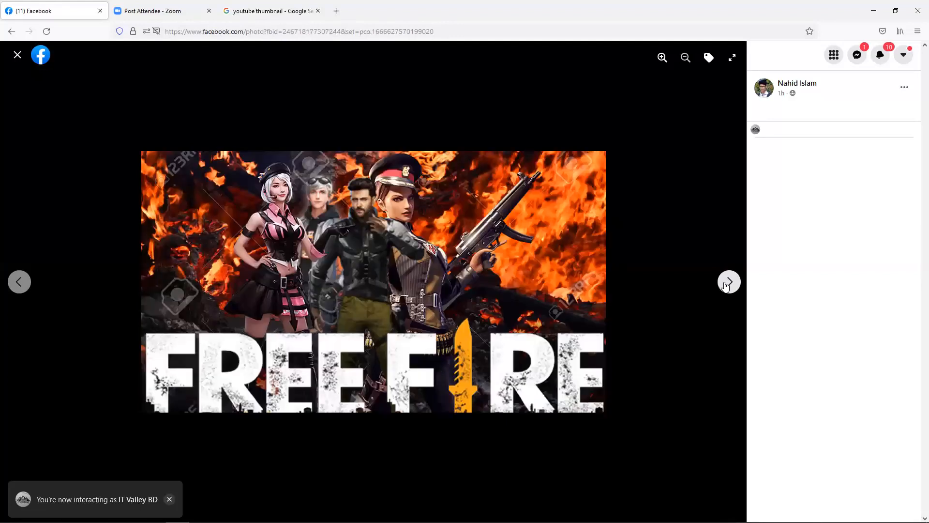
click(17, 56)
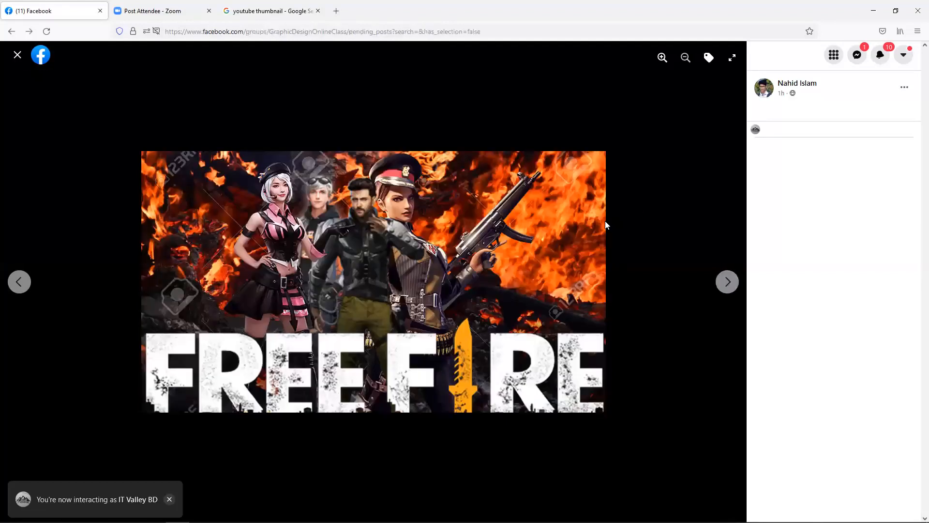
scroll(602, 239, down, 18)
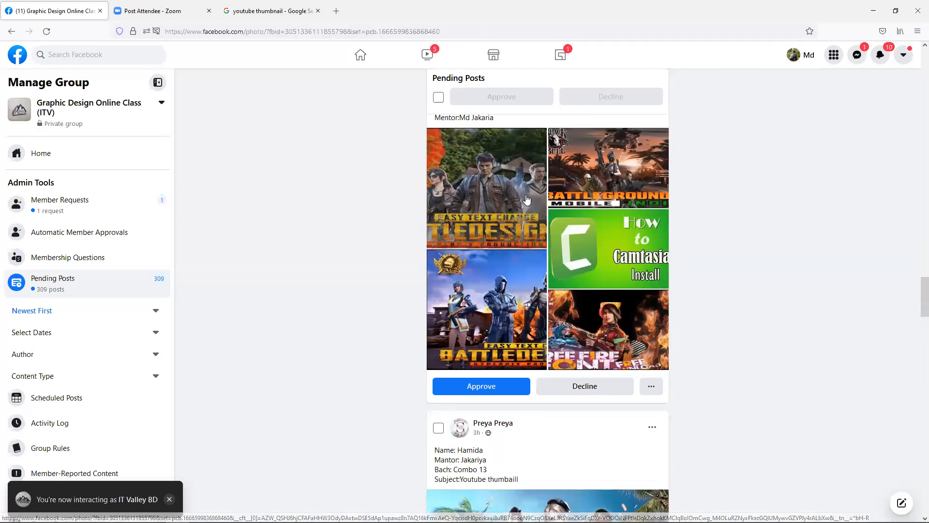
- Step through the submission's thumbnail images in the photo viewer, then close it
click(523, 201)
click(729, 285)
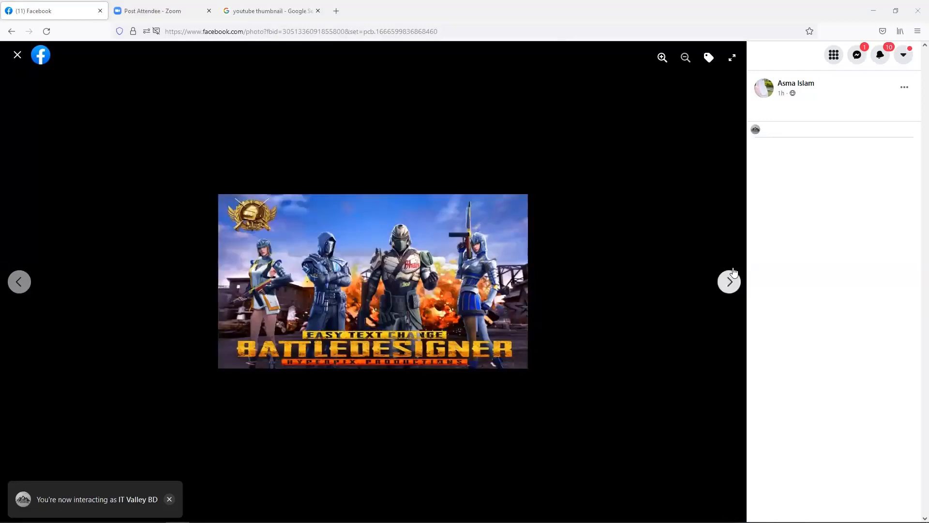
click(724, 282)
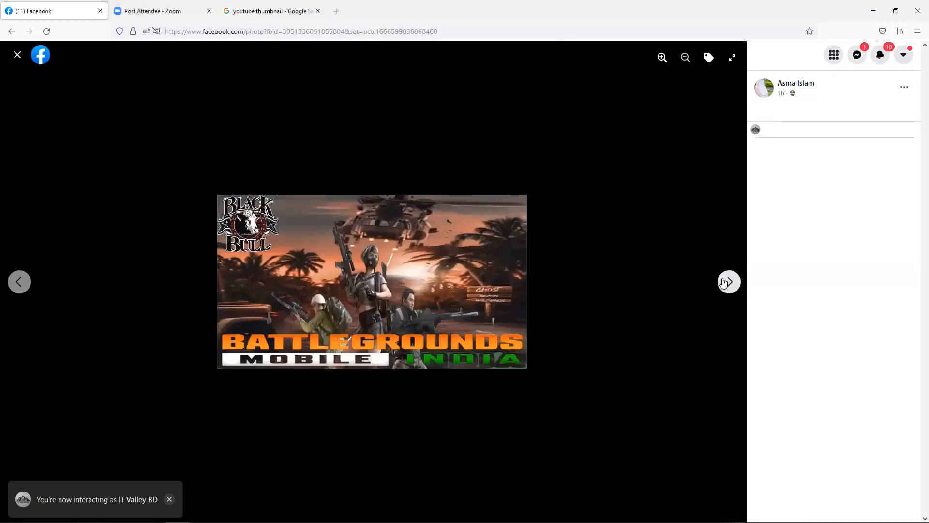
click(724, 282)
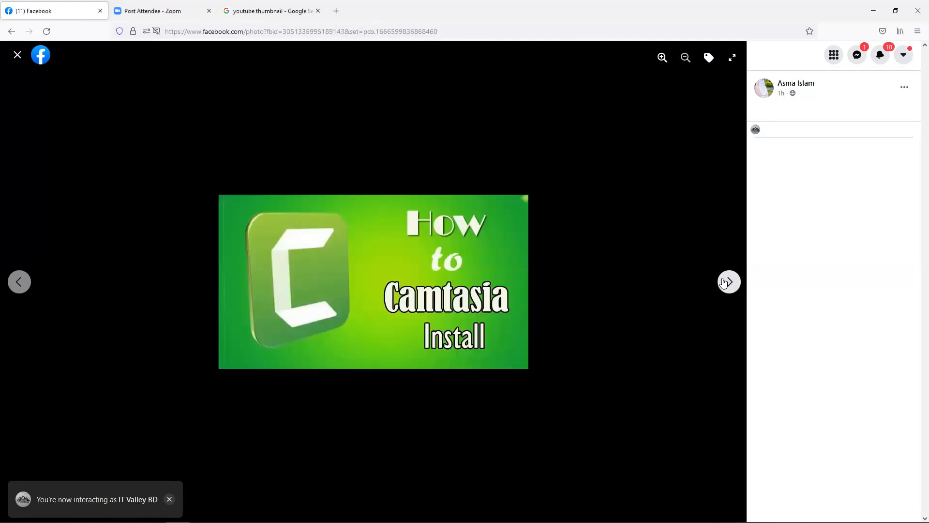
click(724, 282)
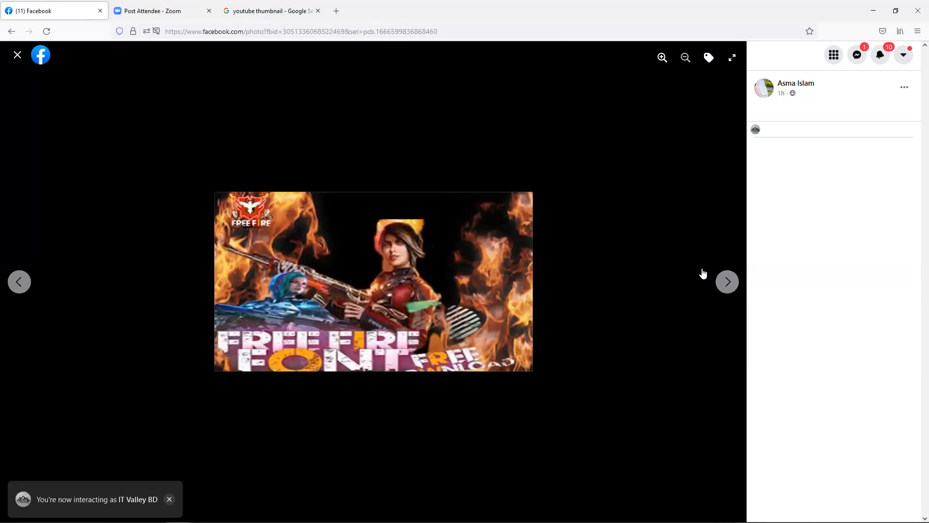
click(724, 281)
click(724, 281)
click(724, 282)
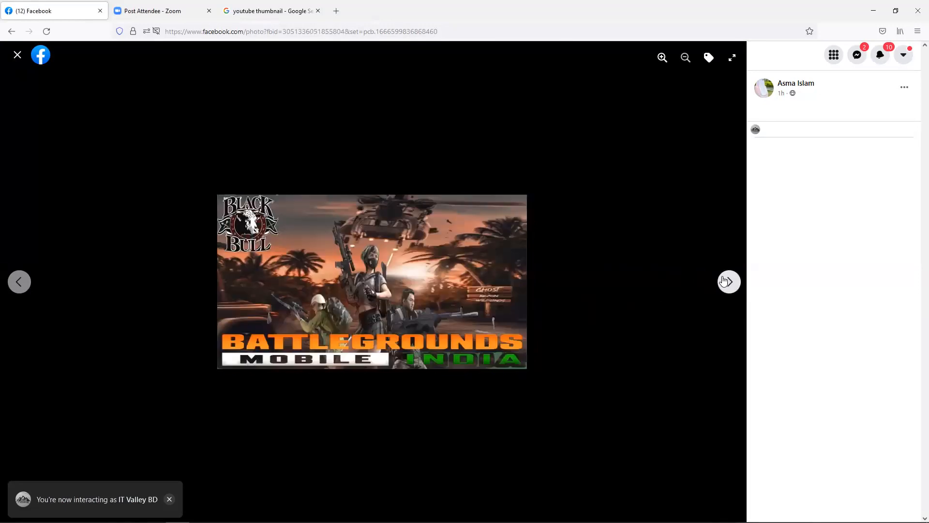
click(724, 281)
click(17, 56)
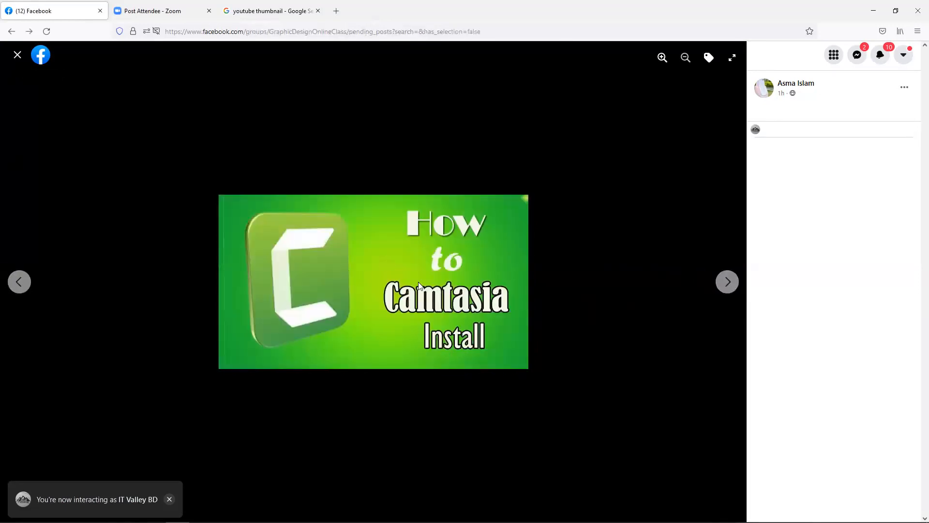
- Preview the Free Fire thumbnail full size, then approve that post
scroll(532, 386, down, 3)
scroll(534, 390, down, 2)
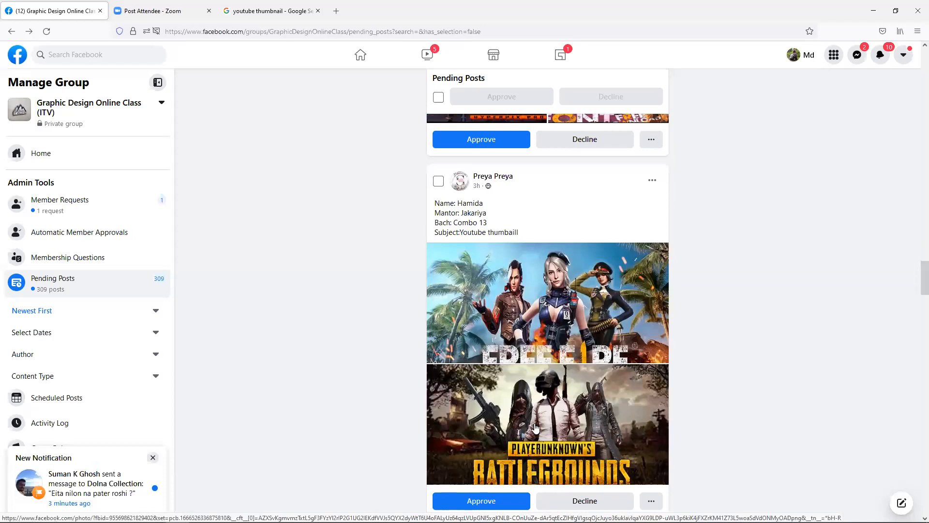
scroll(526, 332, down, 2)
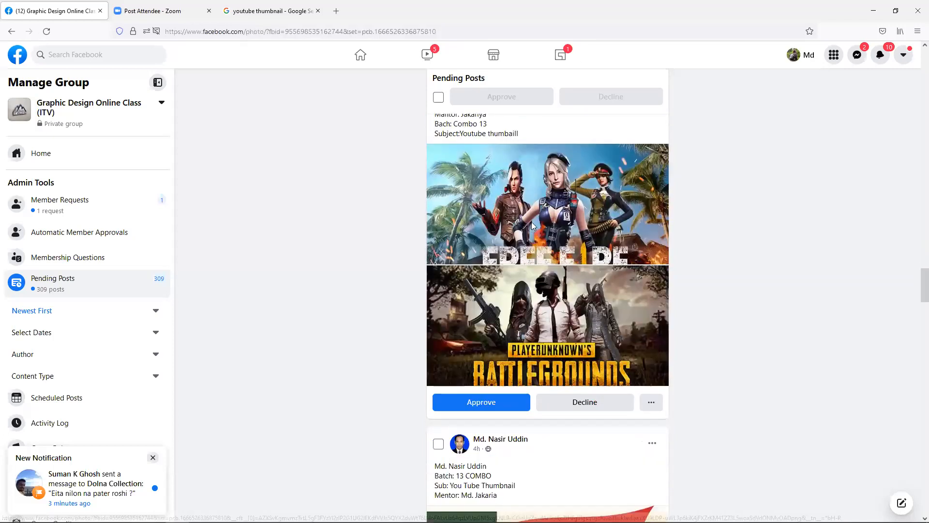
click(530, 226)
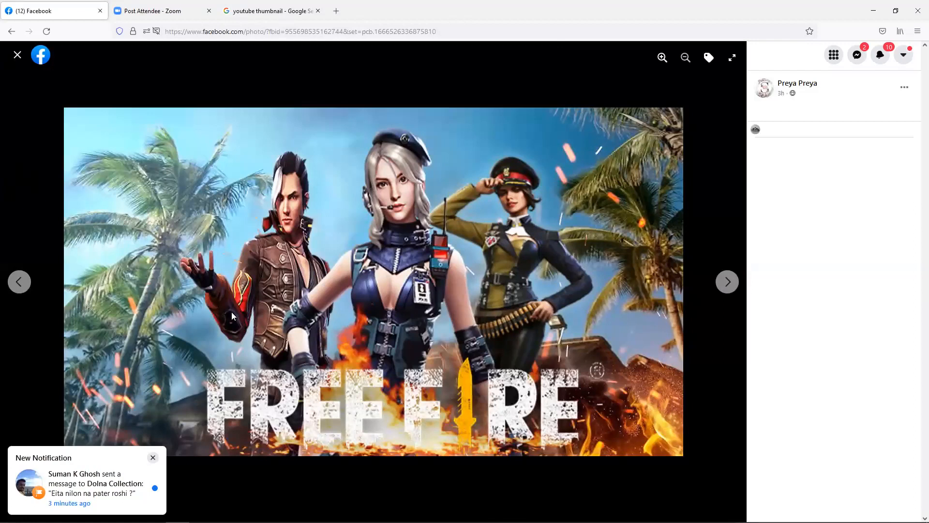
click(16, 60)
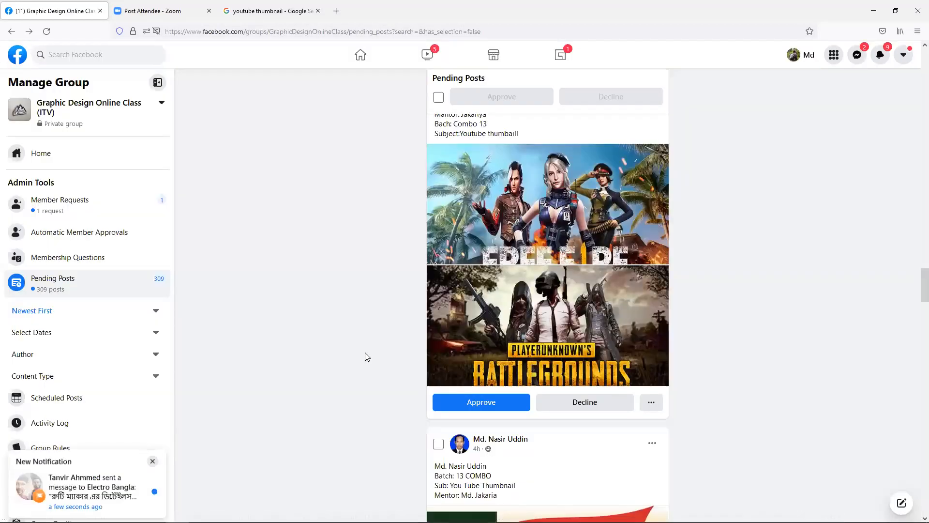
scroll(495, 379, down, 1)
click(497, 382)
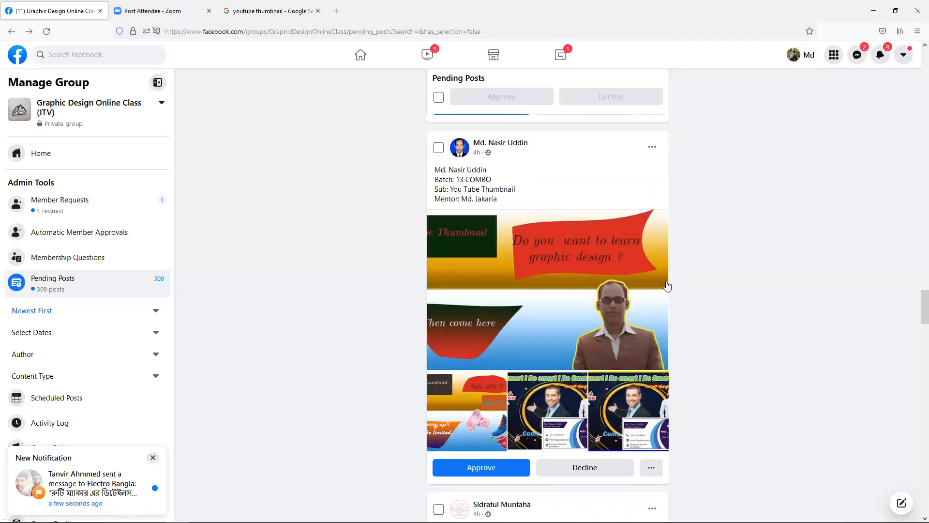
click(559, 299)
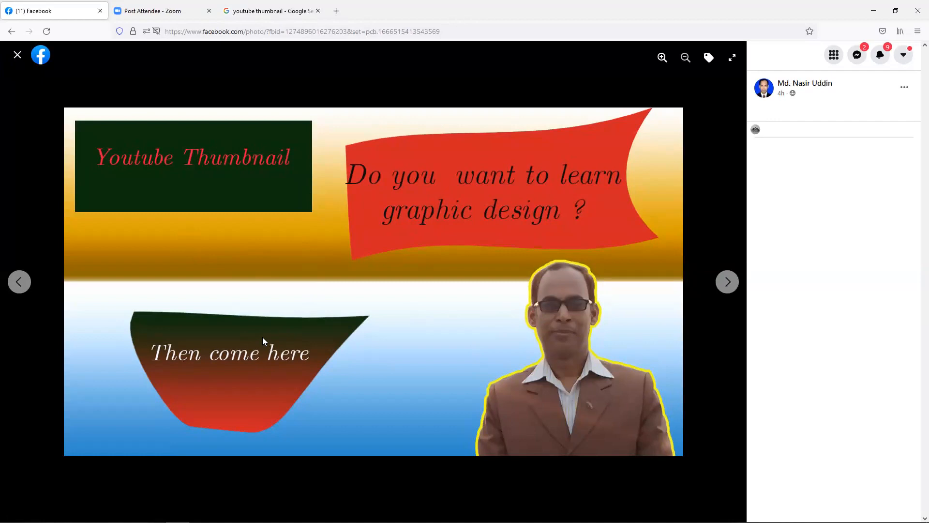
click(18, 56)
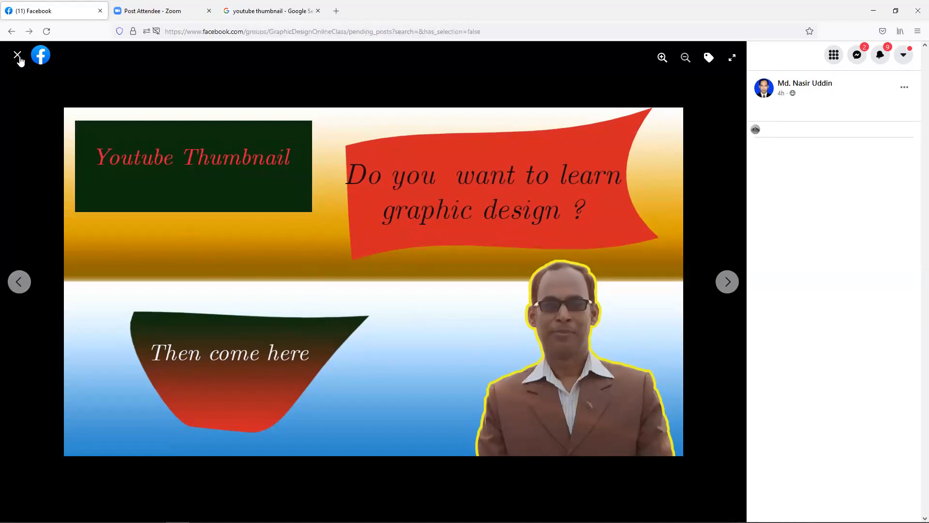
scroll(616, 247, down, 5)
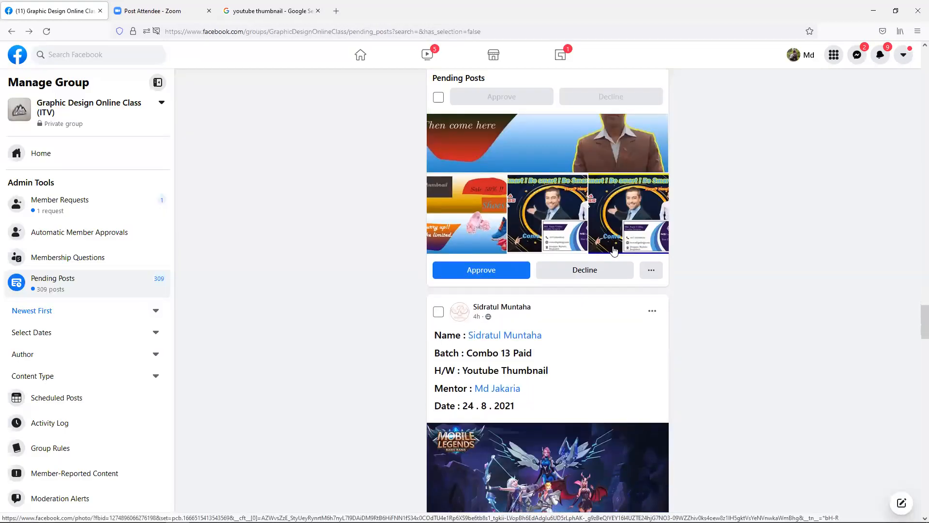
scroll(563, 309, down, 2)
scroll(505, 403, down, 2)
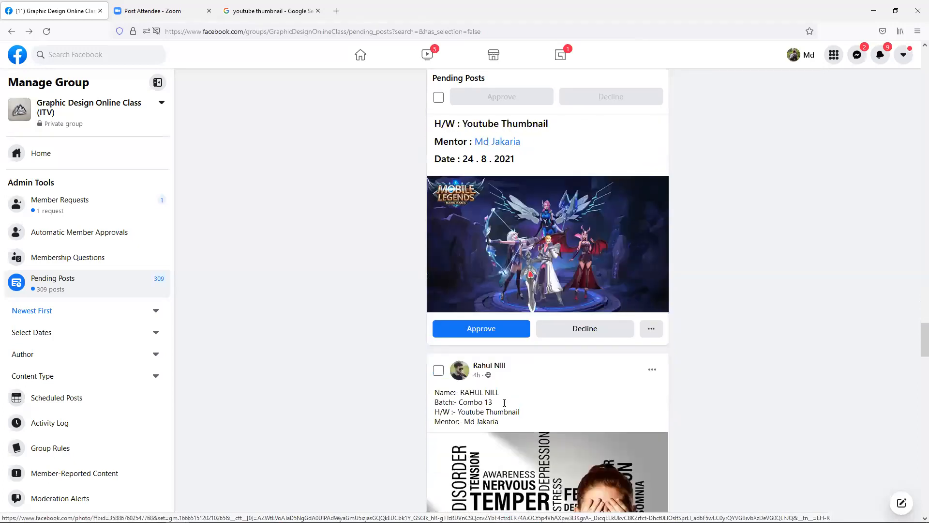
scroll(505, 402, down, 3)
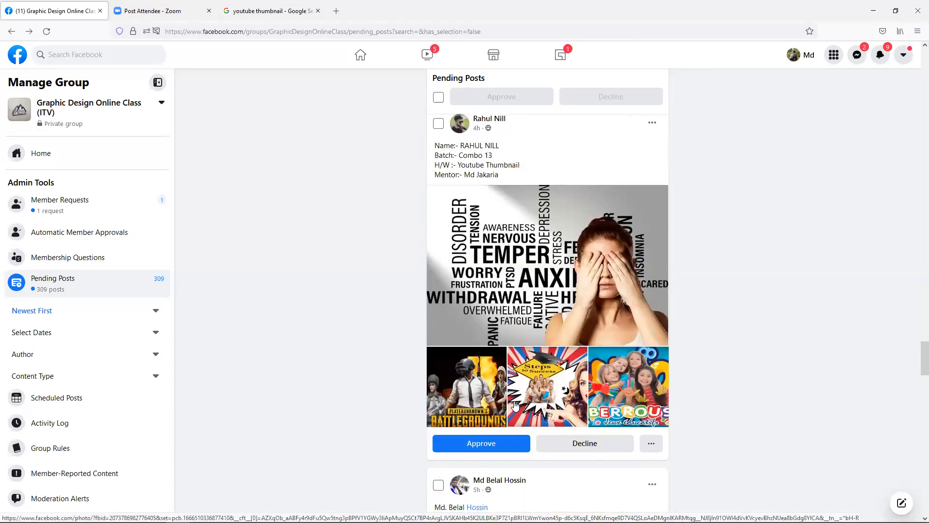
scroll(514, 399, down, 2)
scroll(517, 394, down, 4)
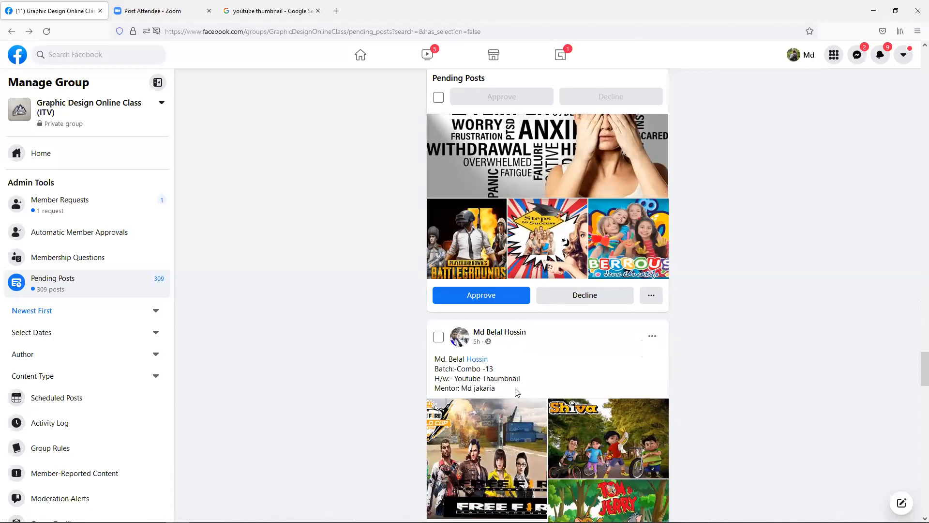
scroll(517, 404, down, 1)
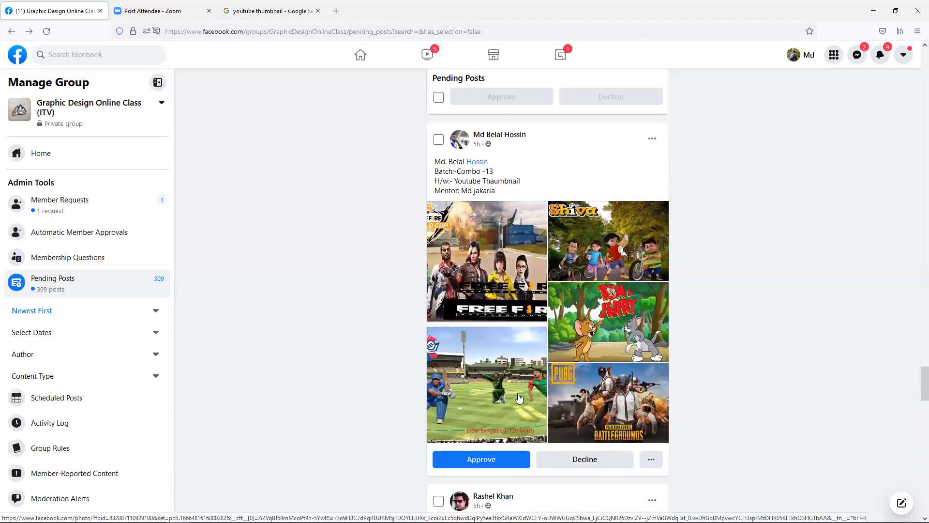
click(511, 287)
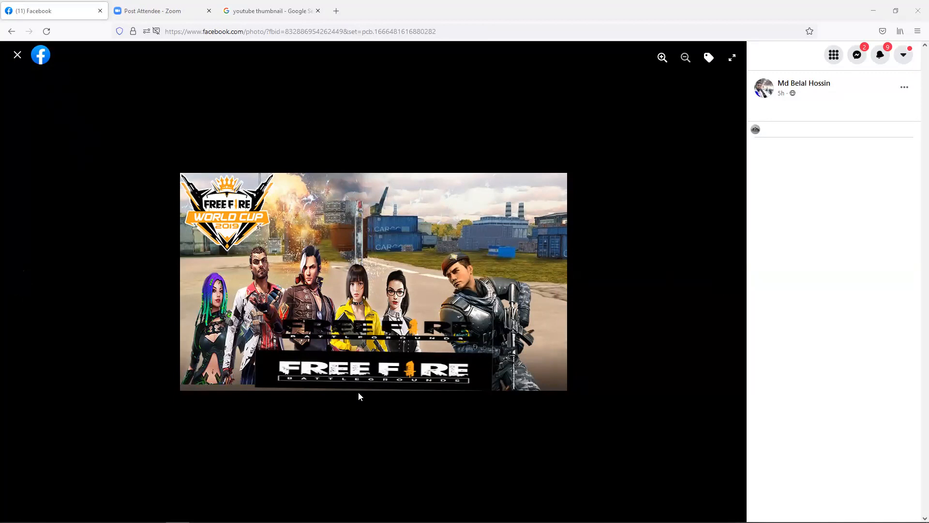
key(Escape)
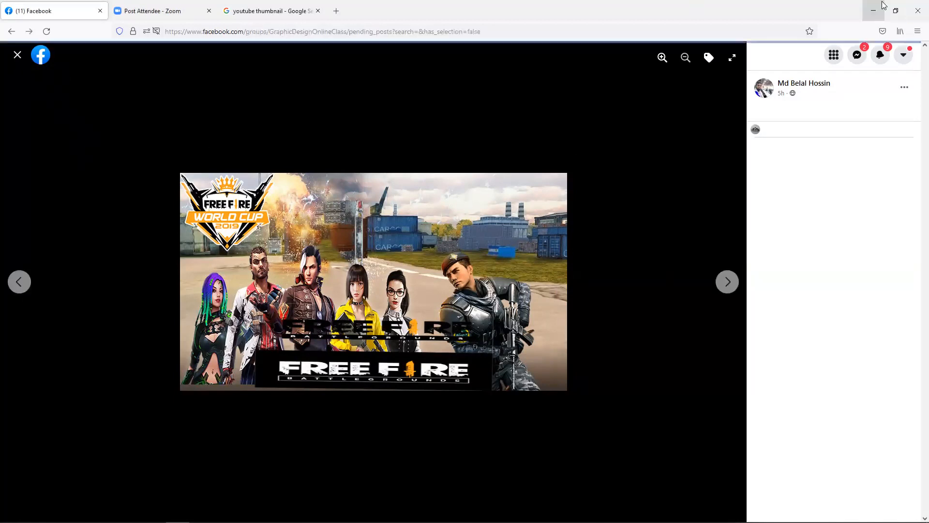
click(15, 57)
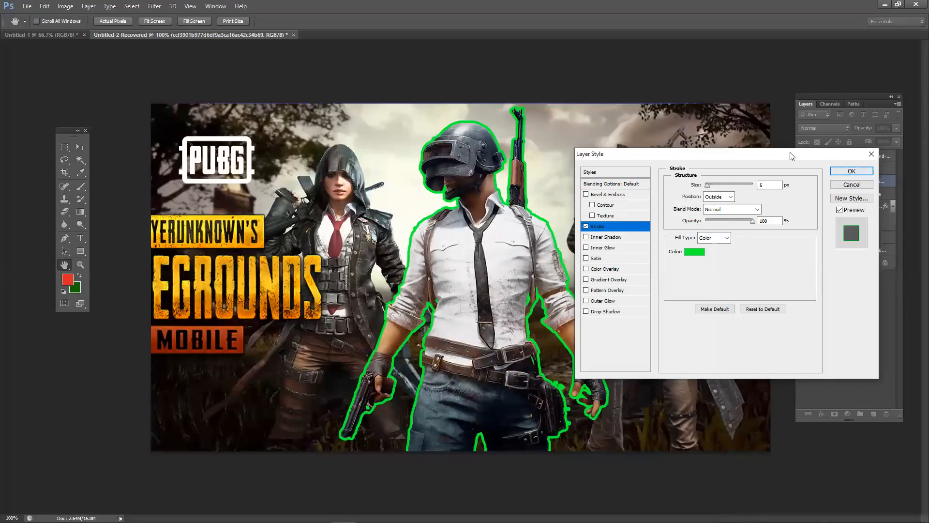
- Discard the green stroke on the central soldier and select the character layers
mouse_move(720, 158)
mouse_down()
mouse_move(697, 160)
mouse_move(698, 190)
mouse_move(687, 190)
mouse_up()
click(837, 188)
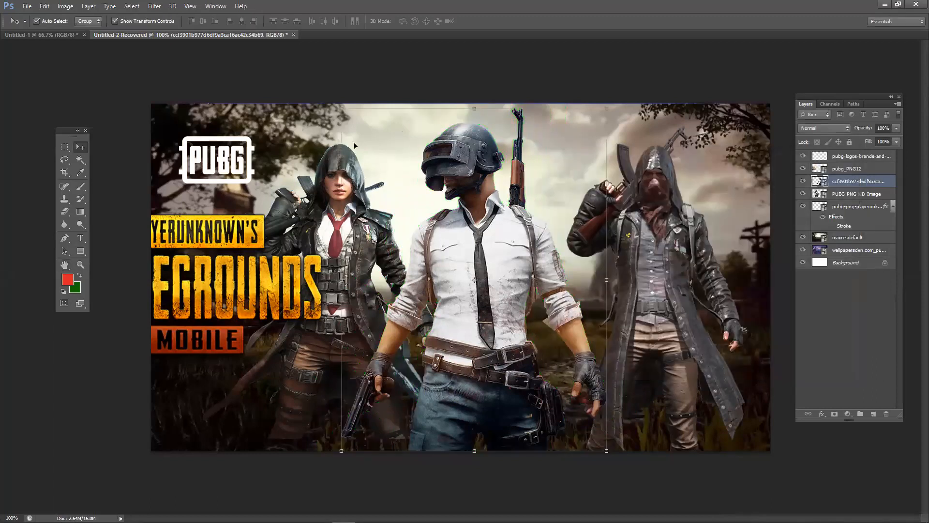
click(849, 239)
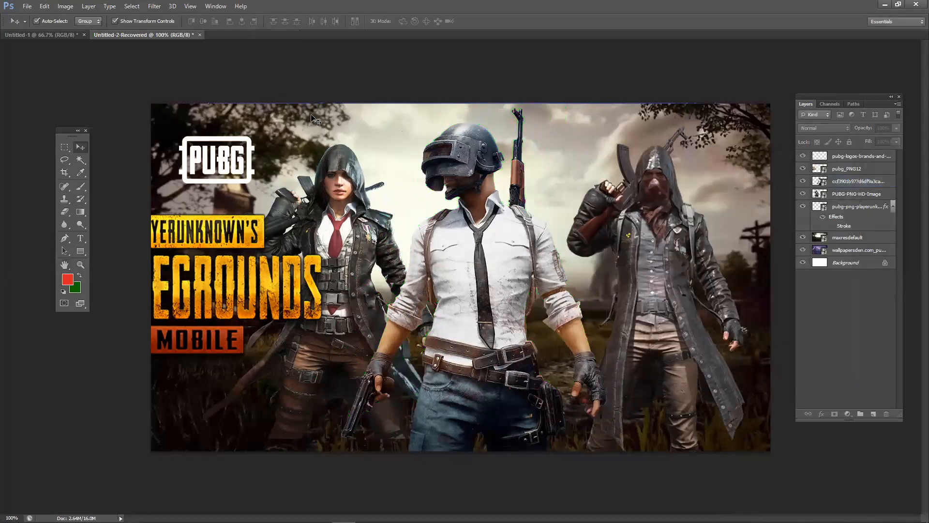
right_click(848, 240)
click(559, 63)
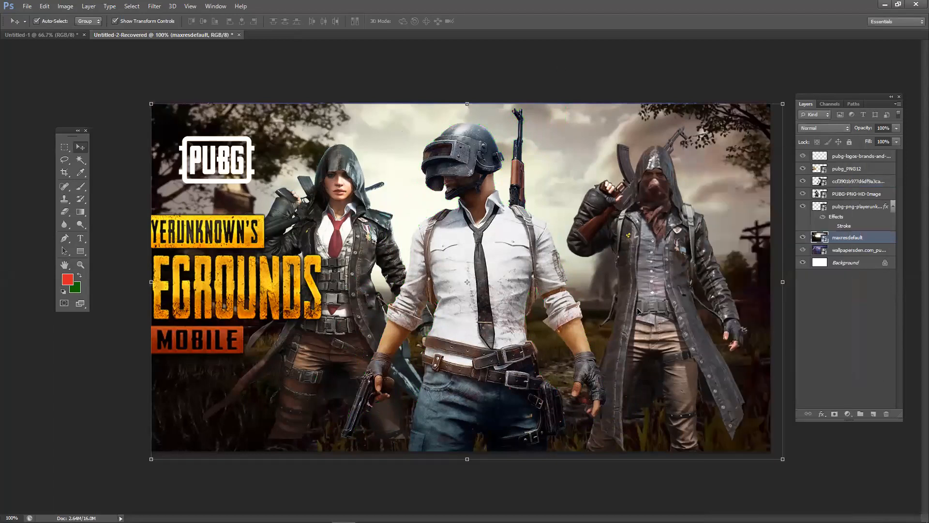
click(579, 325)
click(470, 332)
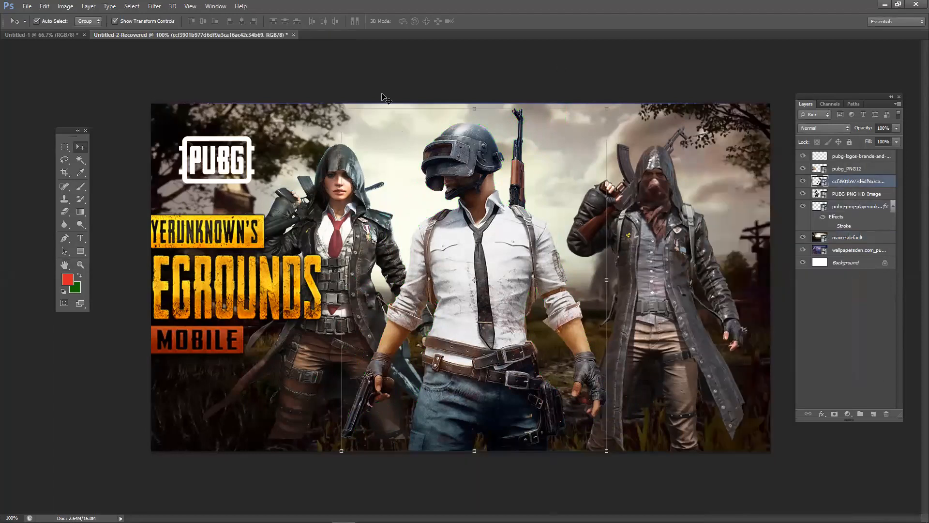
click(324, 488)
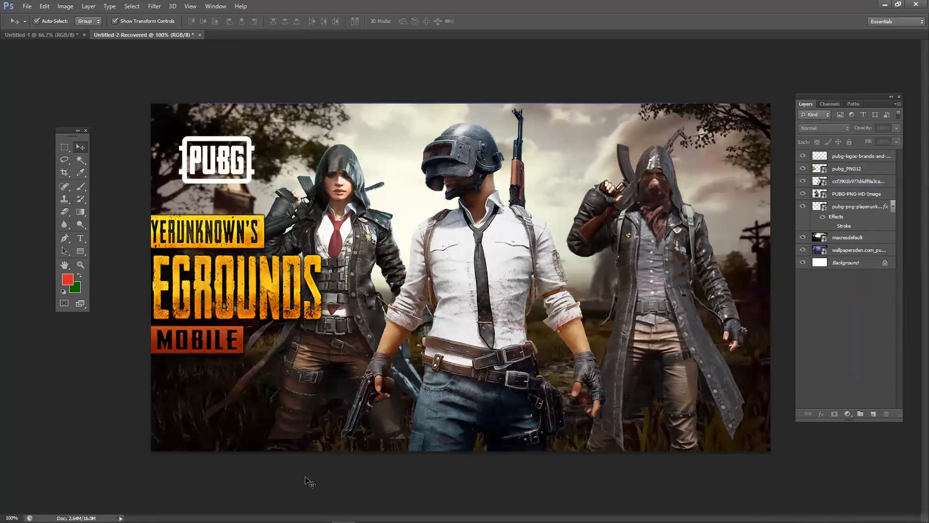
- Reposition the hooded woman, white-shirt soldier and right hooded character across the canvas
drag(344, 320, 340, 327)
click(638, 297)
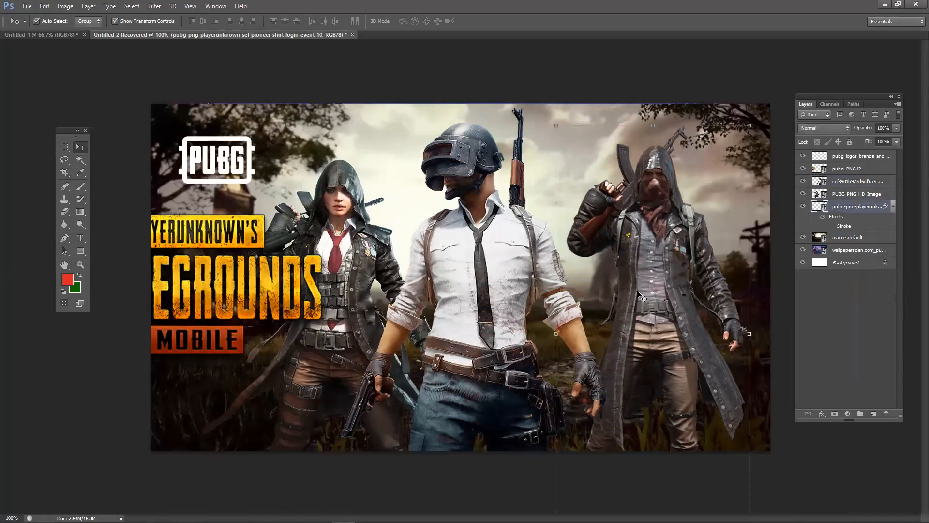
drag(638, 297, 632, 298)
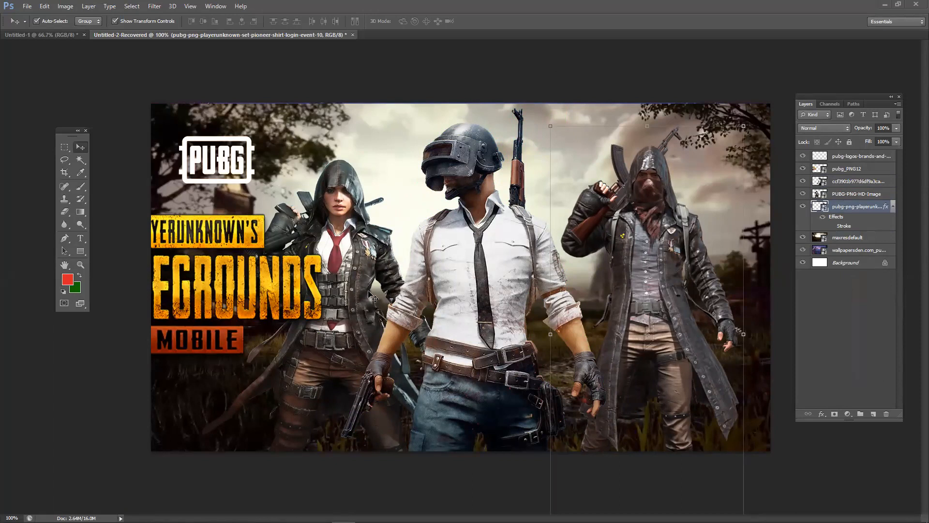
drag(348, 286, 348, 265)
click(527, 283)
drag(527, 285, 540, 286)
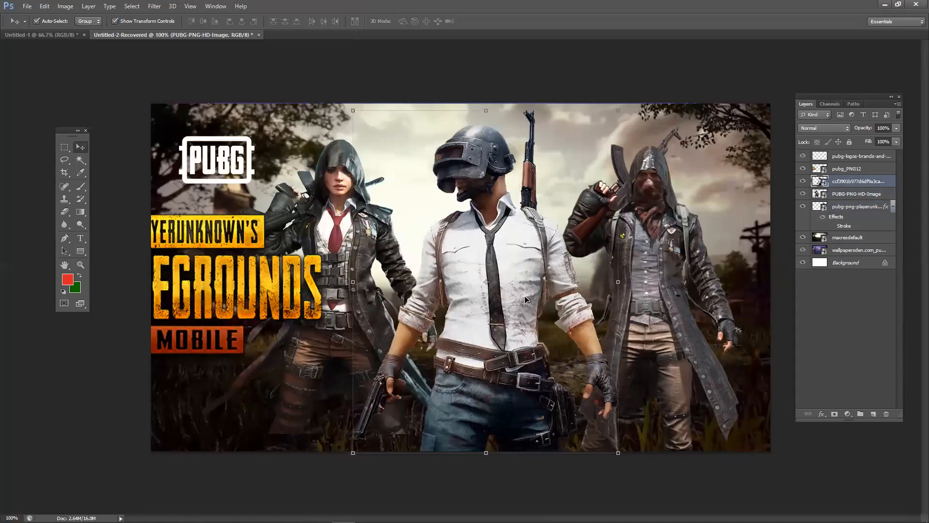
drag(667, 287, 683, 315)
drag(370, 286, 373, 302)
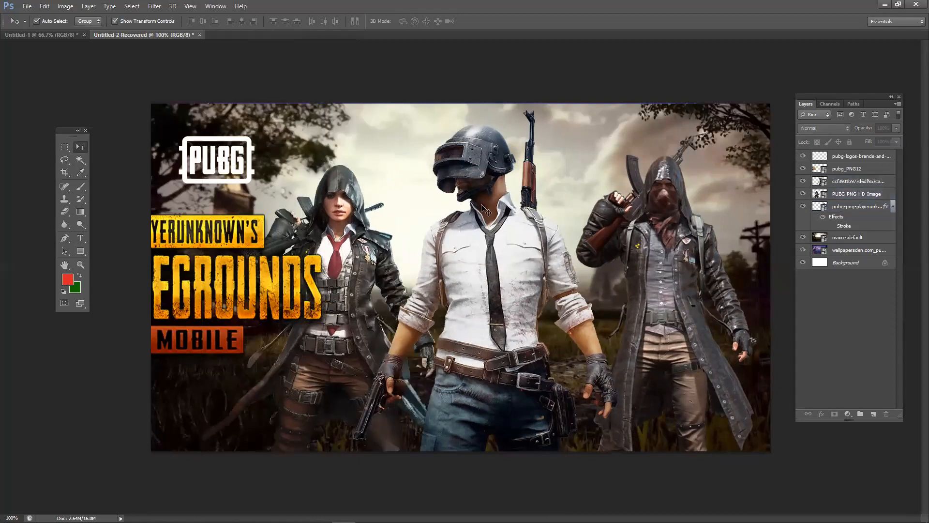
drag(476, 285, 490, 283)
click(338, 480)
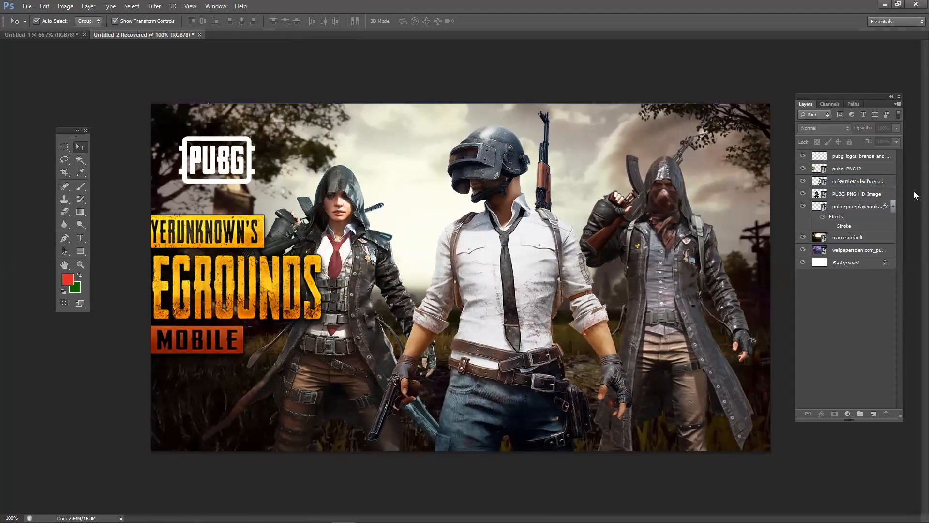
- Move the white-shirt soldier and right character together slightly right and down
click(656, 225)
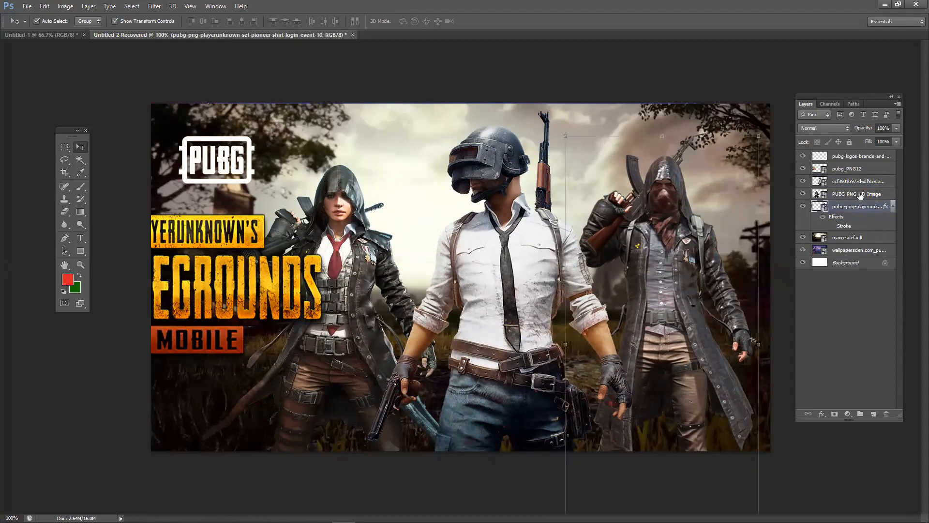
click(859, 194)
ctrl+click(861, 181)
drag(488, 216, 522, 237)
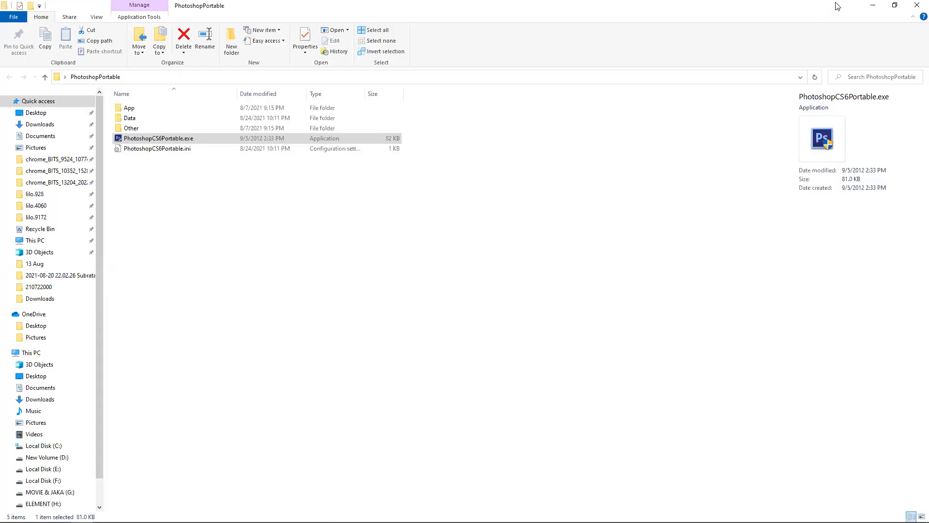
- Minimize File Explorer and duplicate two desktop files into the middle area
click(874, 5)
click(459, 238)
drag(568, 161, 569, 140)
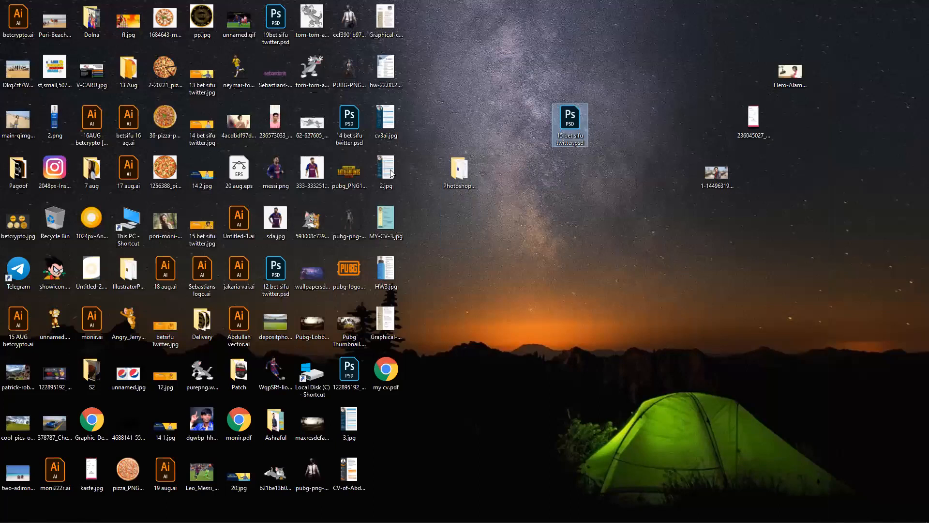
drag(367, 119, 417, 124)
key(ctrl+z)
- Select several desktop icons, clear the selection, and return to the PUBG thumbnail in Photoshop
click(437, 156)
ctrl+click(450, 167)
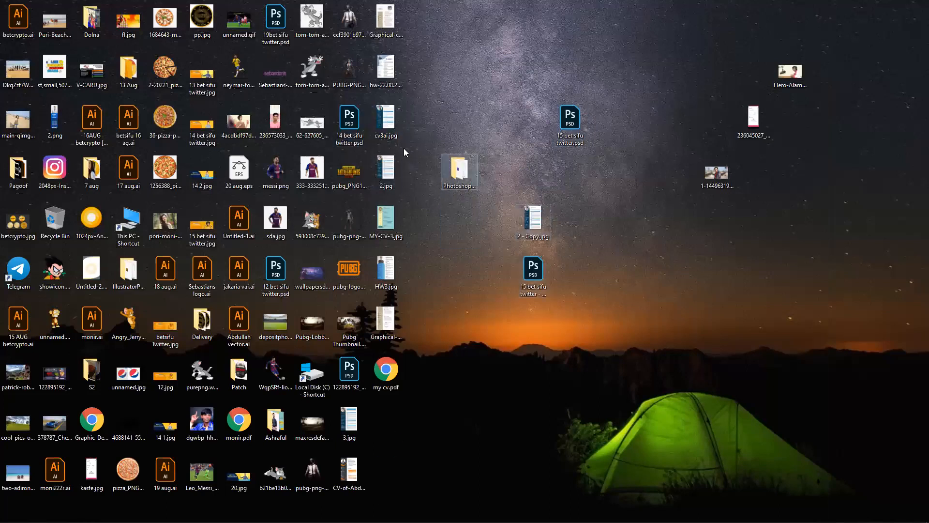
ctrl+click(386, 170)
ctrl+click(329, 165)
ctrl+click(265, 174)
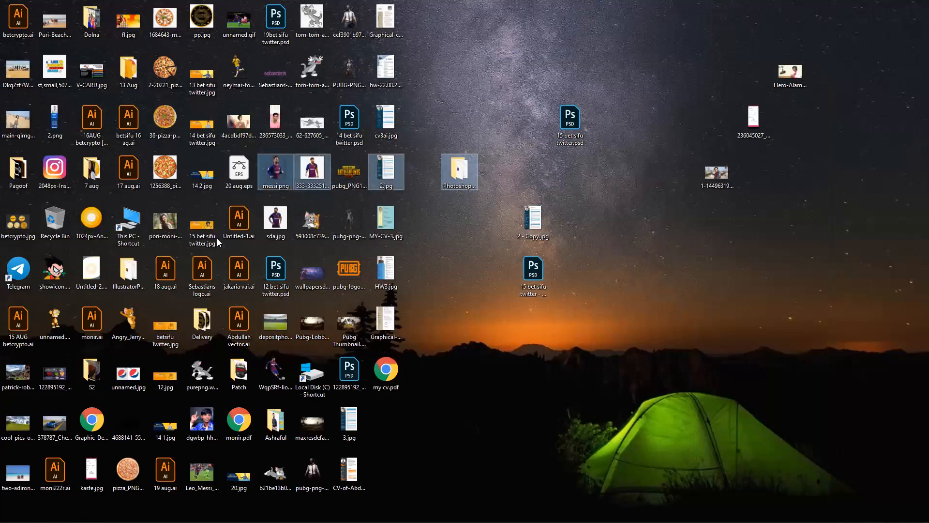
ctrl+click(239, 218)
ctrl+click(239, 269)
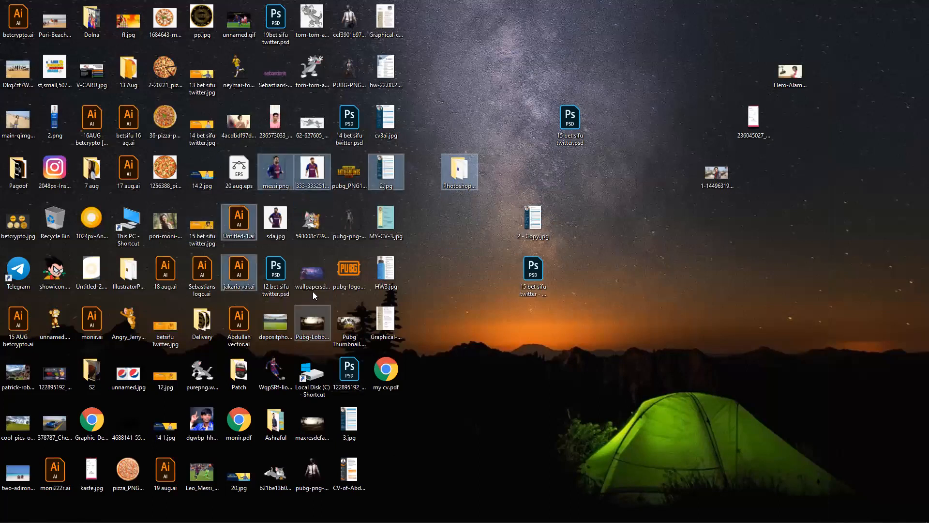
ctrl+click(312, 323)
ctrl+click(312, 273)
ctrl+click(350, 221)
ctrl+click(249, 357)
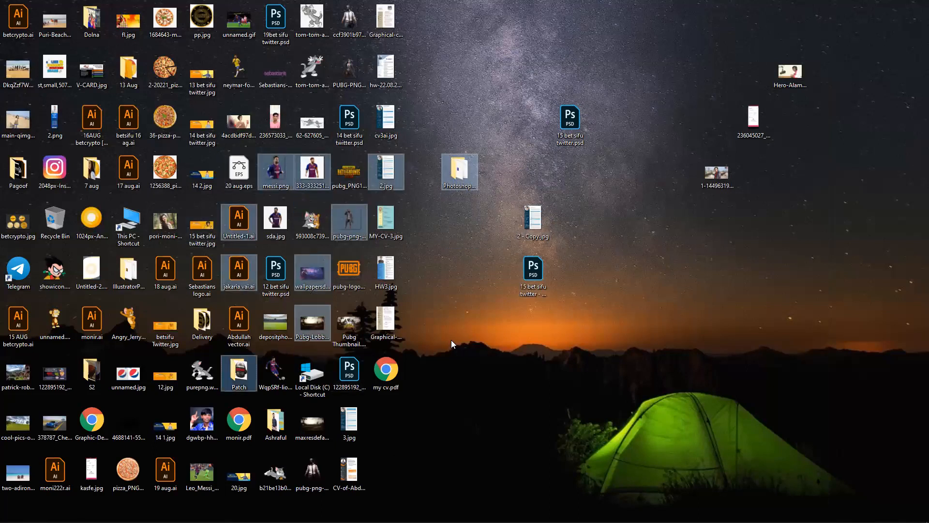
click(451, 340)
click(344, 515)
click(845, 208)
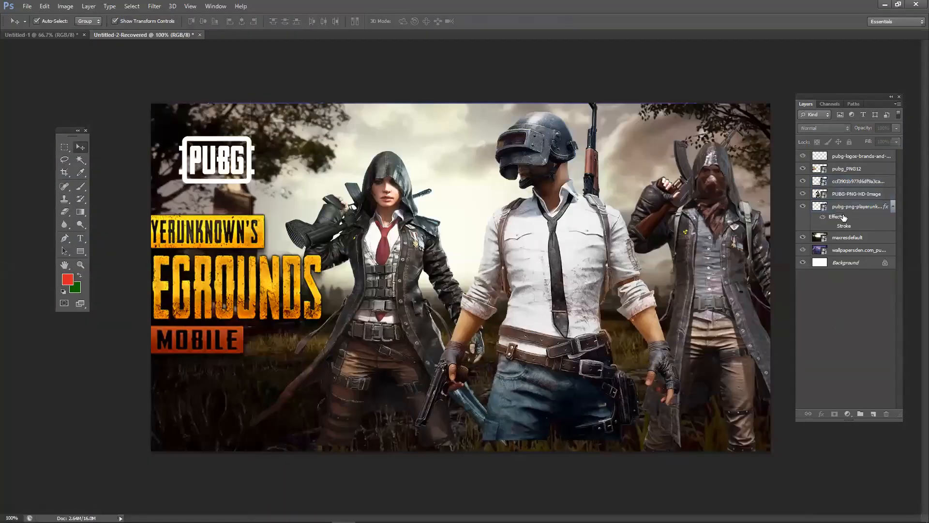
click(856, 195)
click(857, 184)
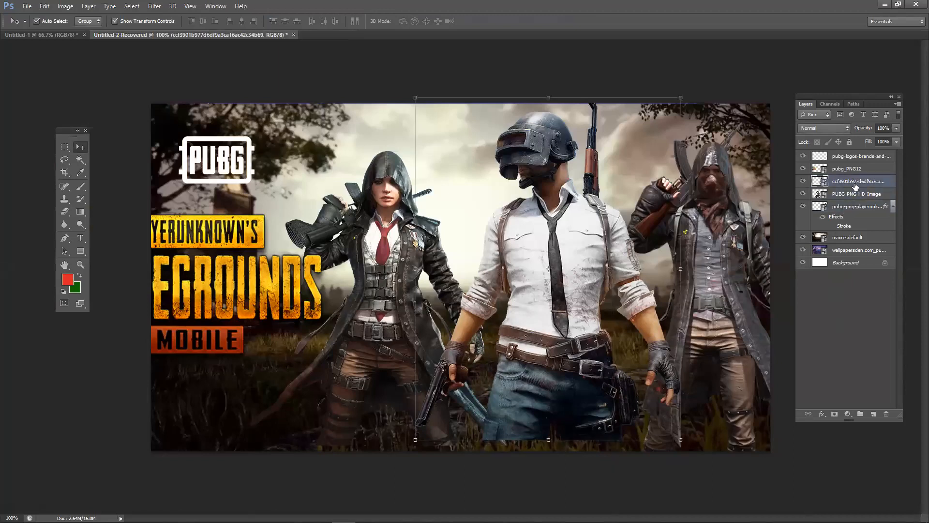
click(852, 207)
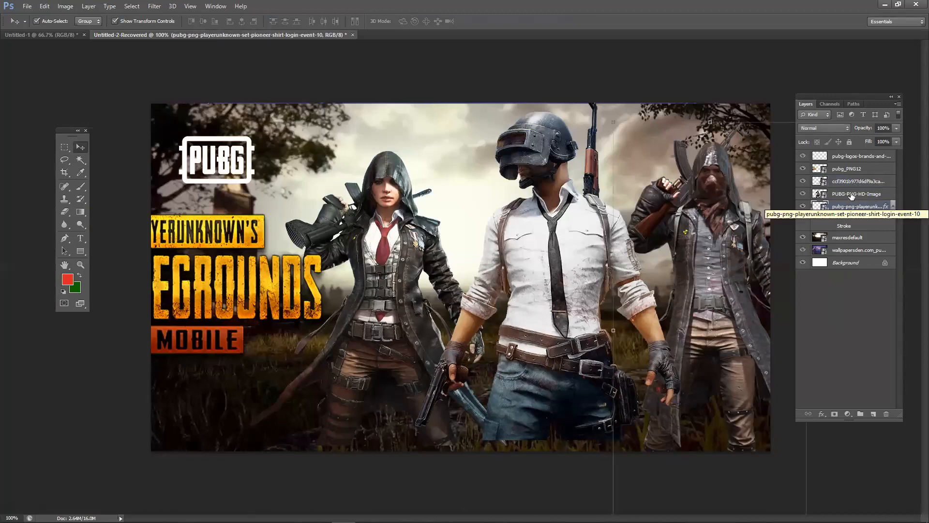
click(852, 194)
click(851, 182)
click(804, 182)
click(804, 182)
click(845, 172)
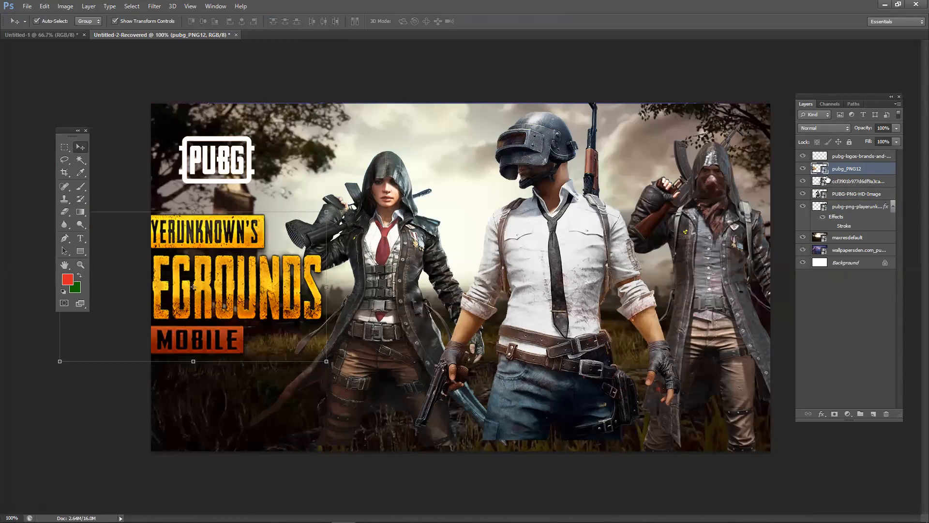
click(824, 160)
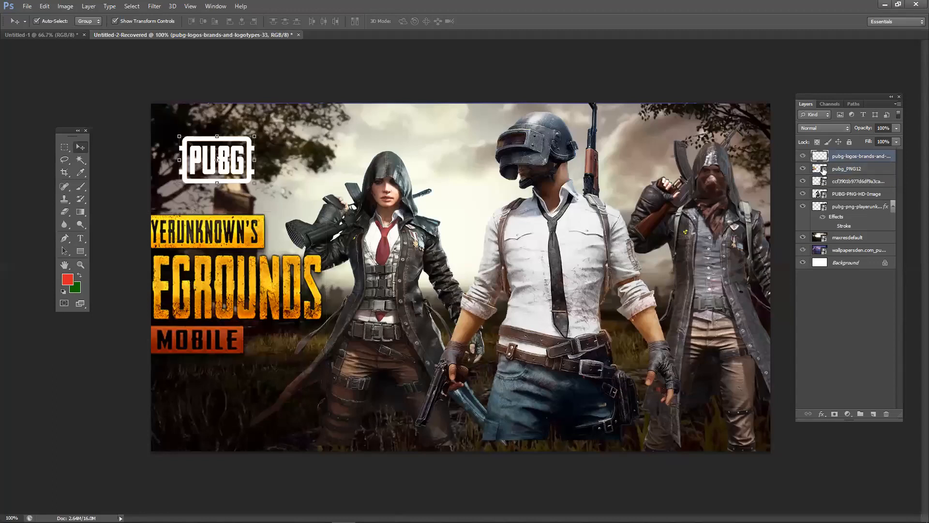
click(826, 169)
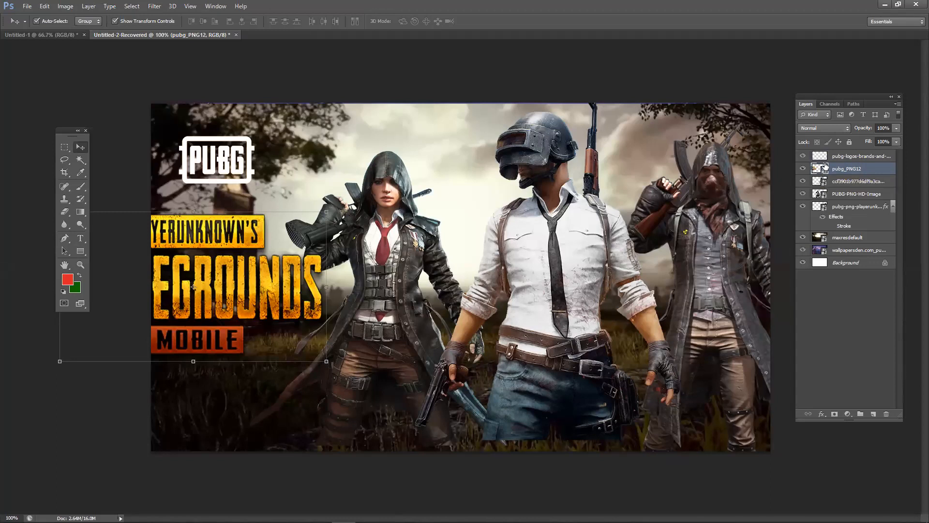
click(825, 158)
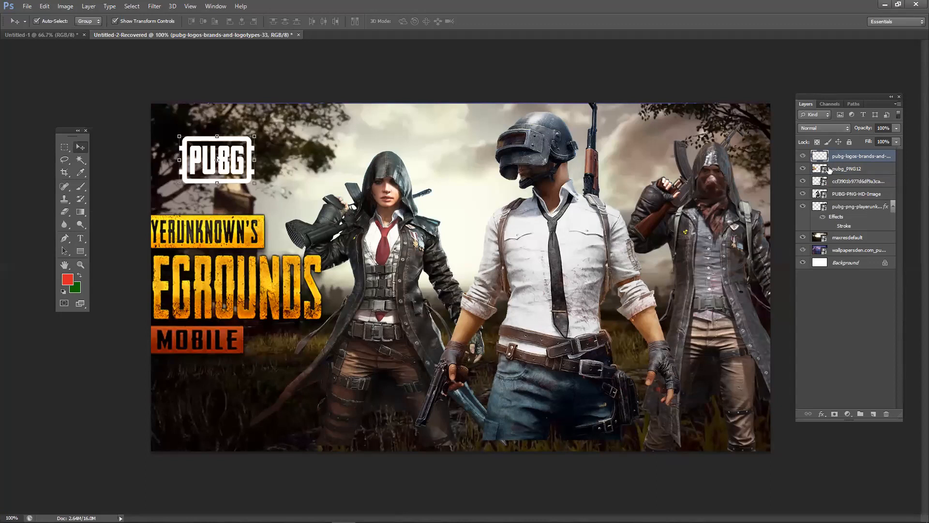
click(828, 170)
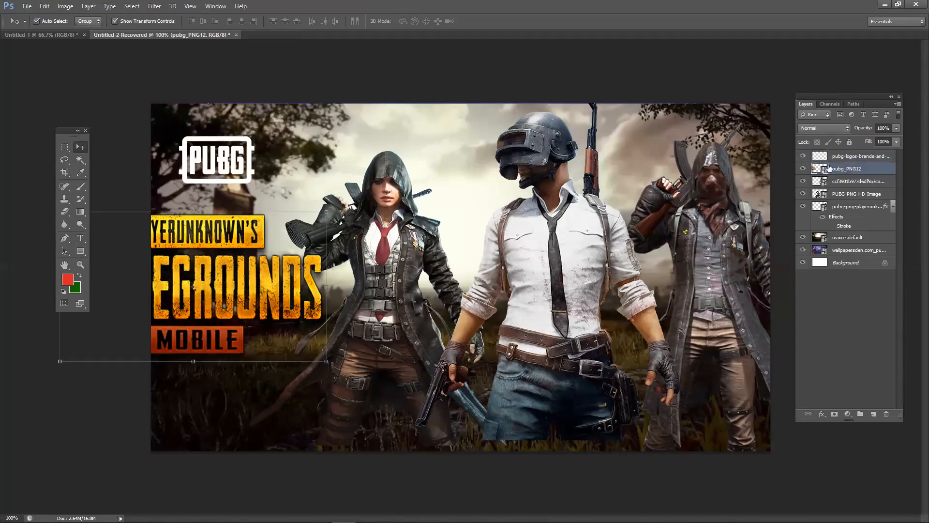
click(828, 160)
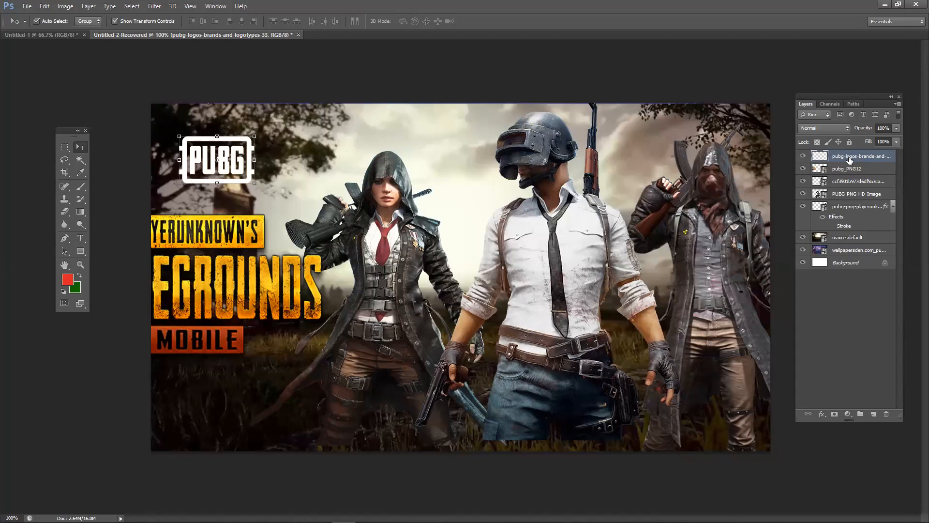
- Move the centre soldier, hooded woman and right soldier lower and slightly left
click(669, 465)
drag(583, 313, 552, 335)
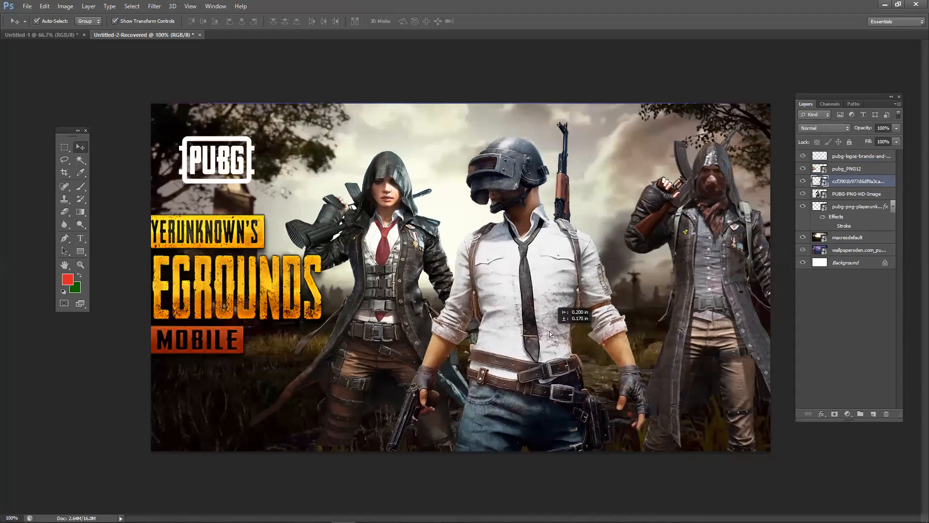
drag(365, 308, 338, 303)
drag(656, 240, 668, 257)
drag(333, 288, 333, 308)
drag(712, 304, 712, 309)
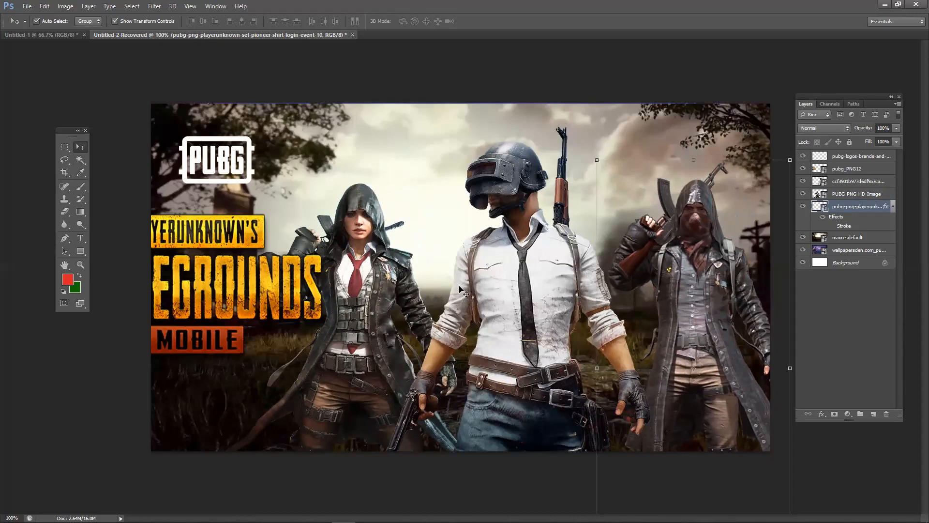
- Select all three character layers, load the right character's outline, then deselect
click(379, 312)
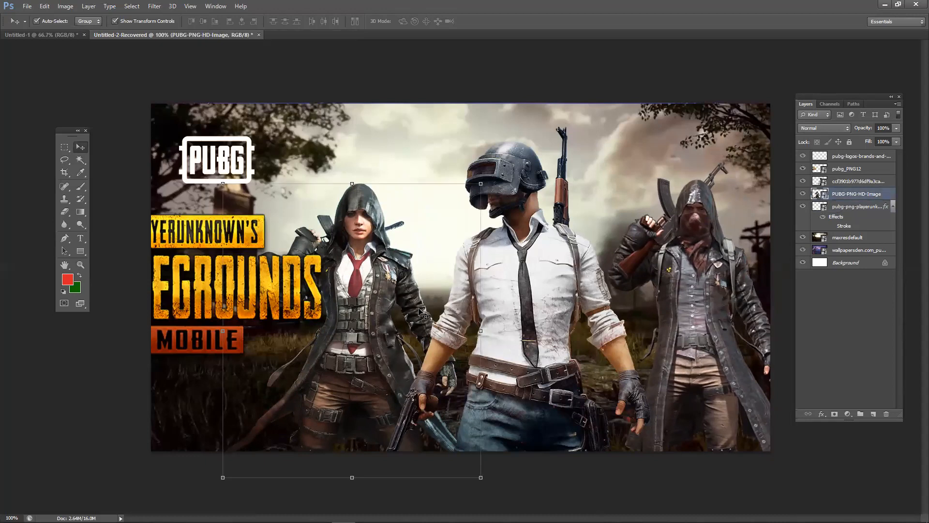
ctrl+click(857, 183)
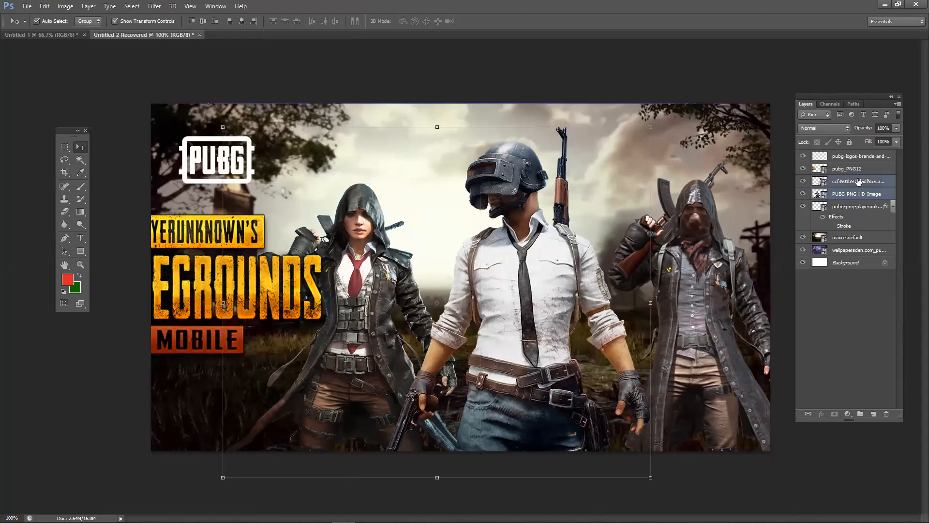
ctrl+click(867, 211)
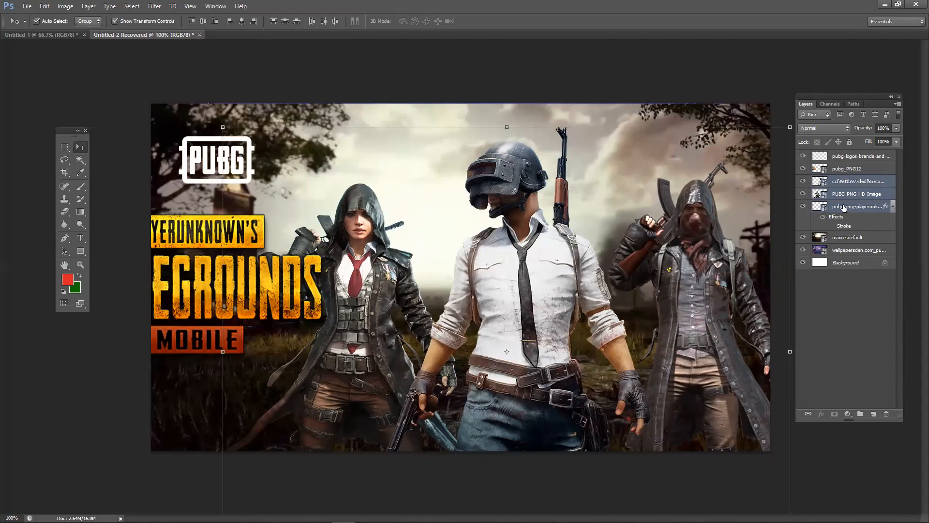
ctrl+click(822, 211)
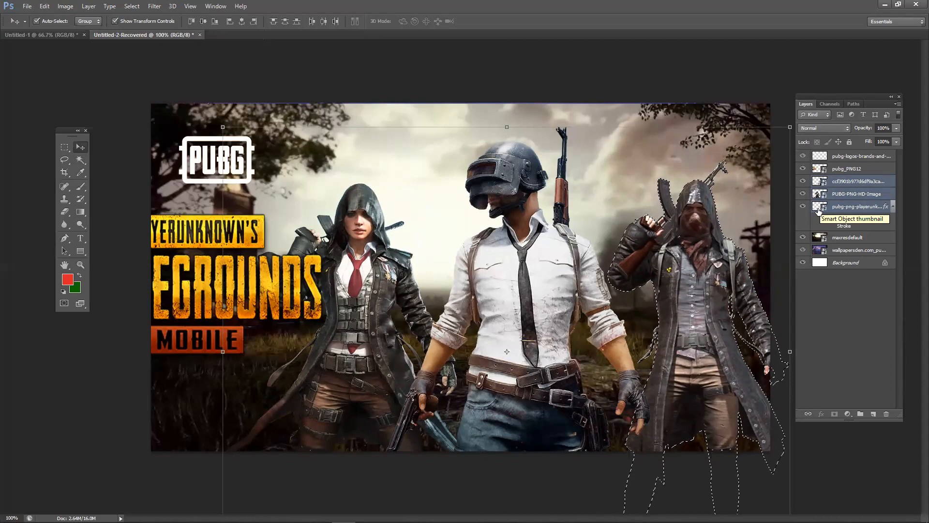
key(ctrl+d)
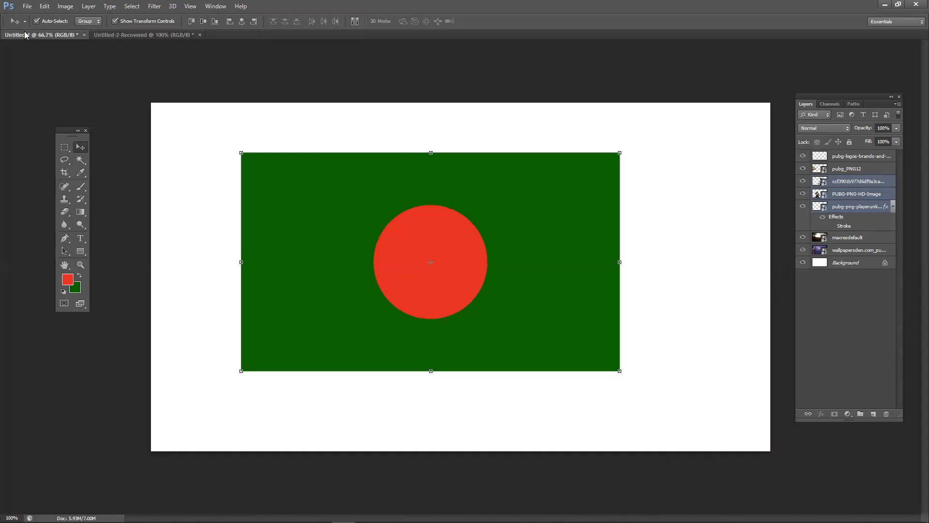
click(25, 34)
drag(527, 272, 480, 245)
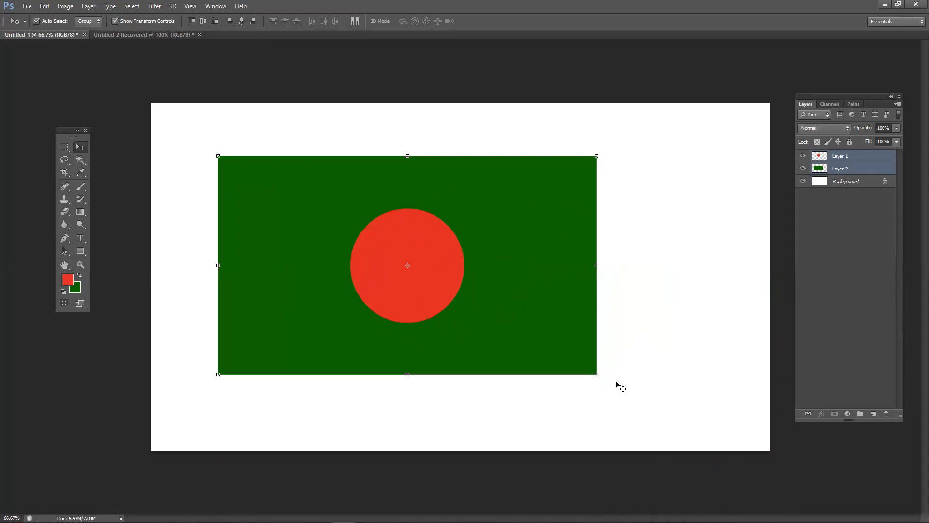
drag(596, 374, 419, 266)
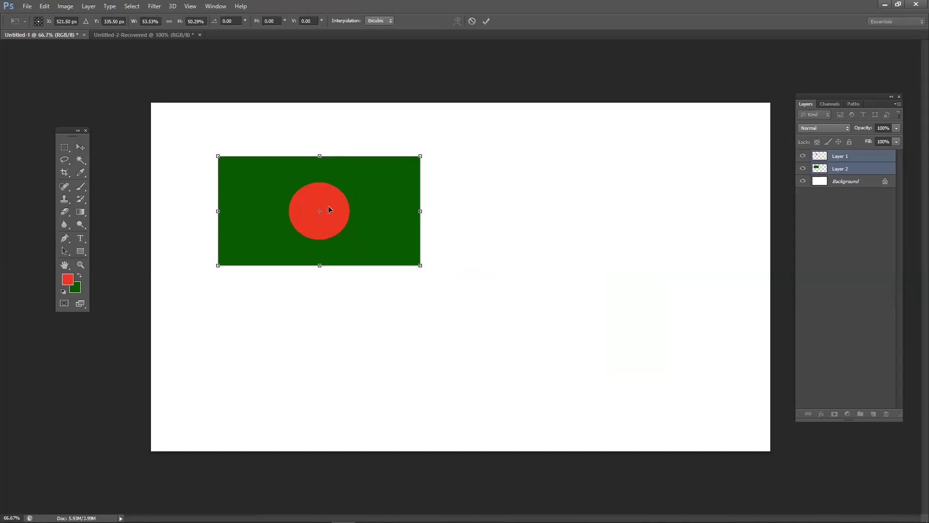
drag(398, 212, 373, 203)
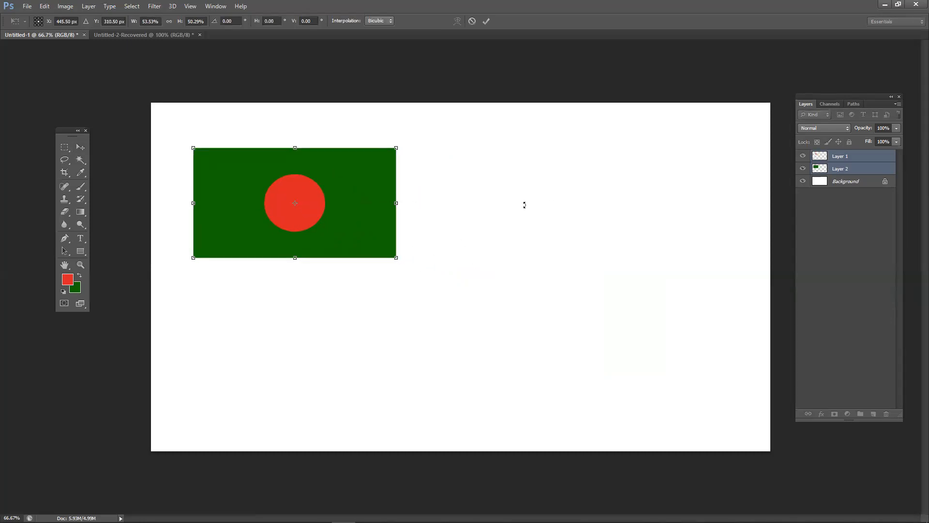
key(Return)
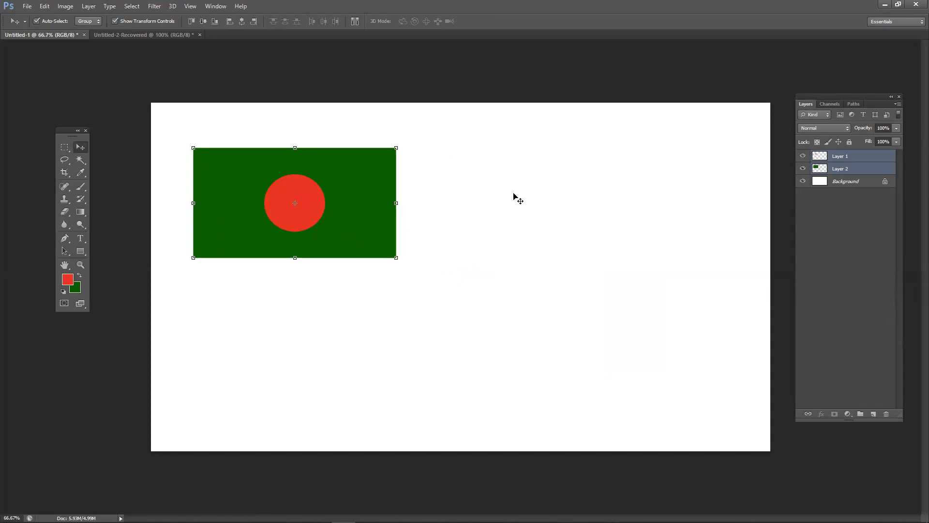
click(312, 303)
drag(300, 219, 300, 217)
drag(421, 281, 315, 218)
drag(366, 257, 366, 256)
key(ctrl+t)
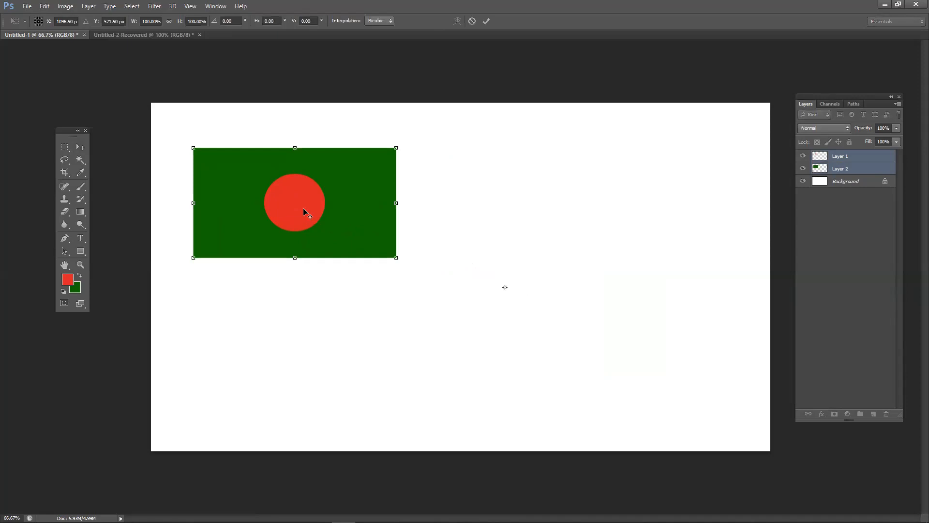
click(486, 21)
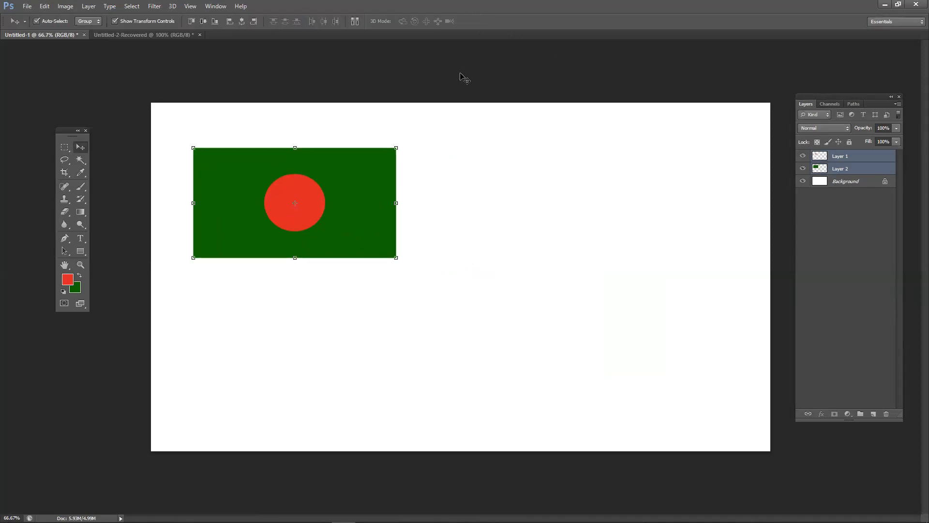
click(456, 303)
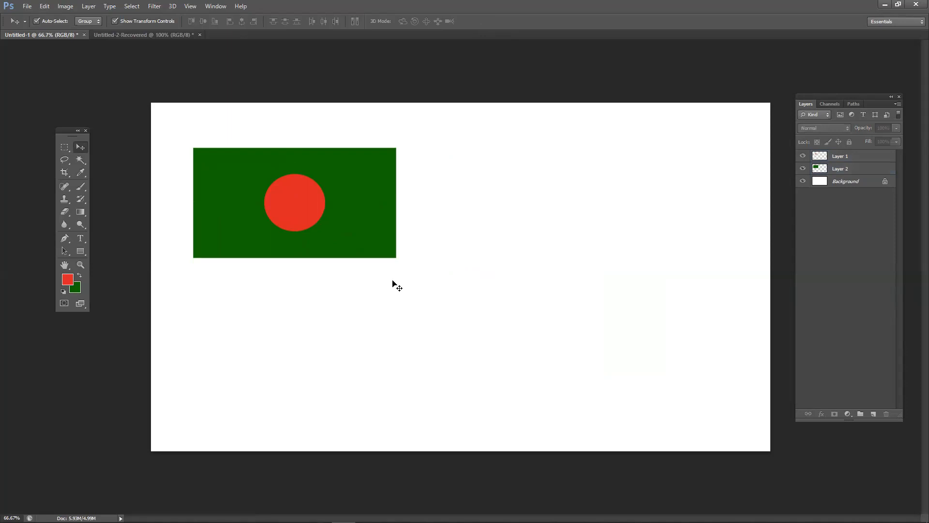
drag(299, 203, 440, 271)
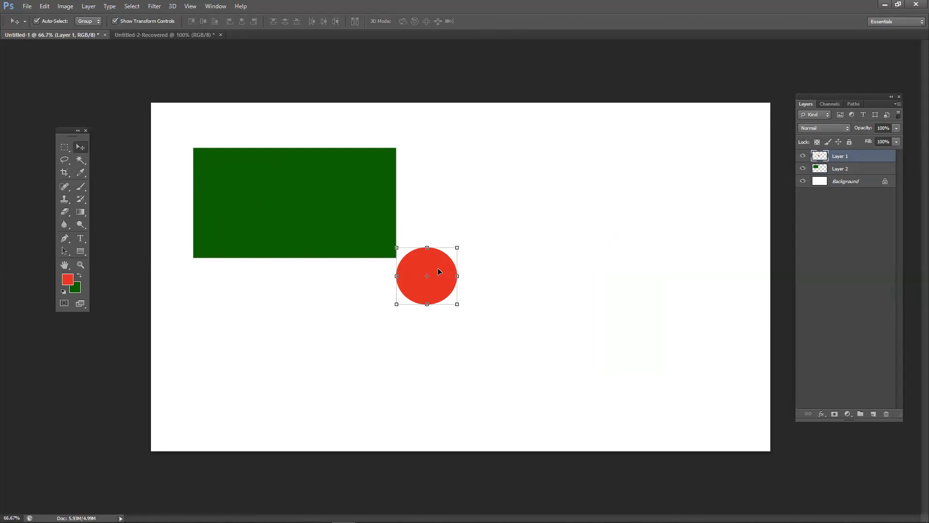
- Duplicate the red circle with Ctrl+J and move the copy down and right
key(ctrl+j)
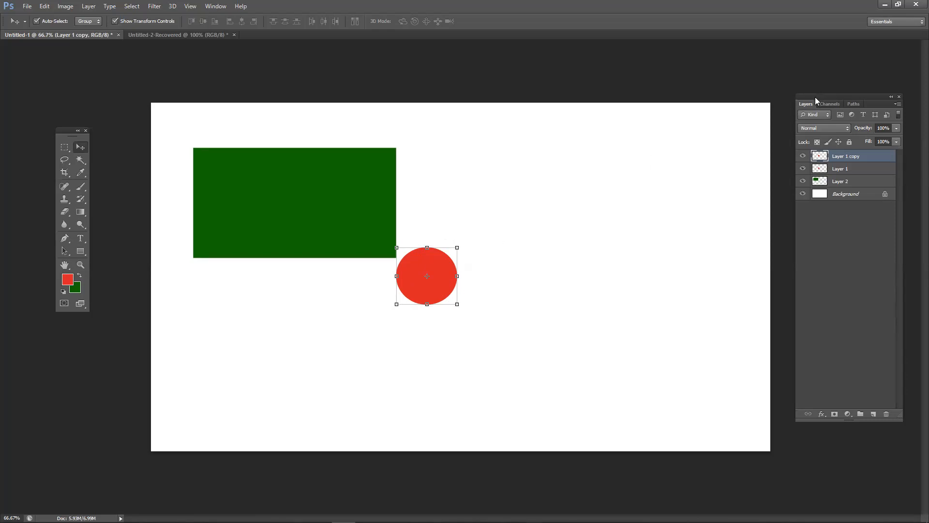
click(848, 174)
click(844, 159)
click(842, 169)
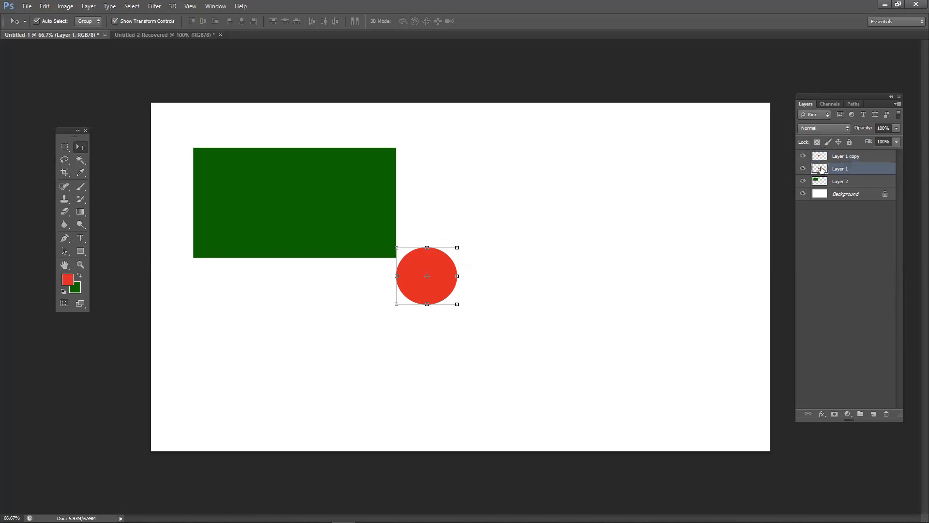
click(843, 157)
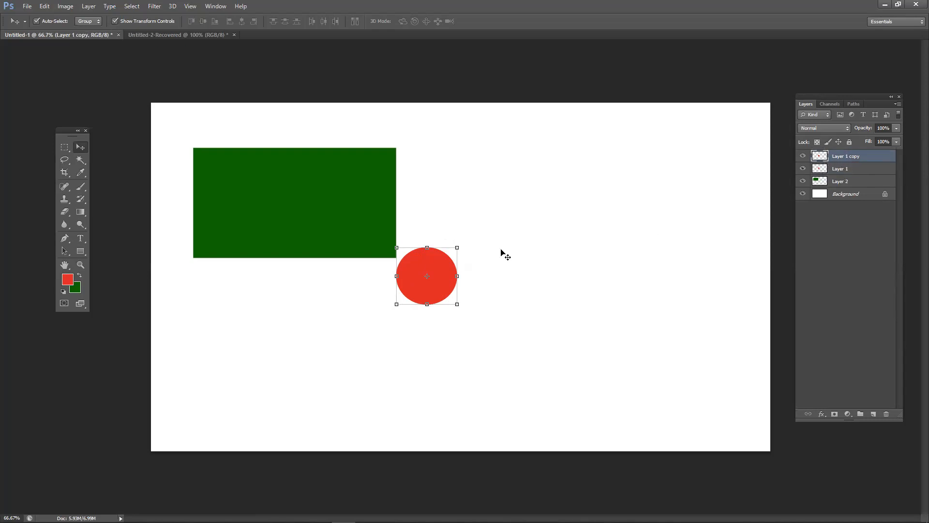
drag(428, 263, 352, 310)
click(528, 242)
mouse_move(490, 296)
mouse_down()
mouse_move(494, 303)
mouse_move(501, 284)
mouse_up()
- Move the green rectangle toward the middle, duplicate it, and drag the copy down-right
click(345, 233)
drag(345, 234, 400, 217)
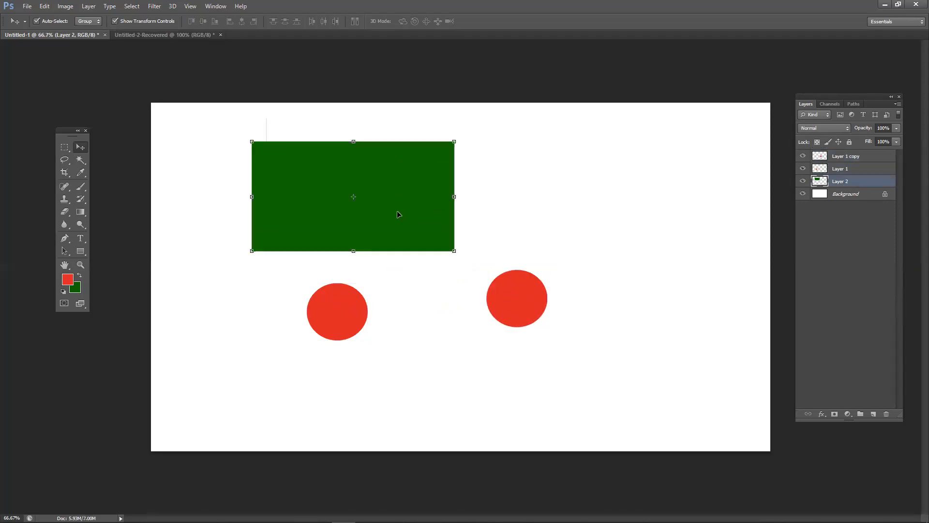
key(ctrl+j)
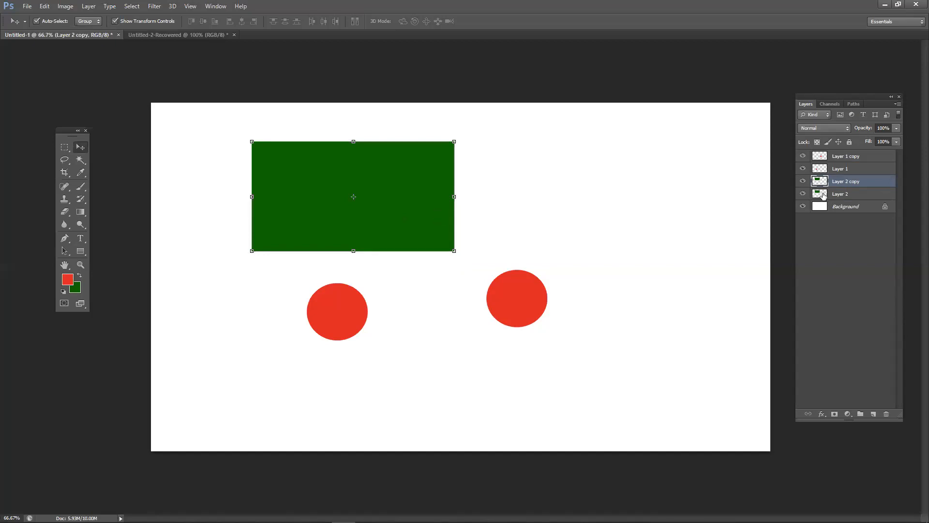
drag(425, 203, 628, 373)
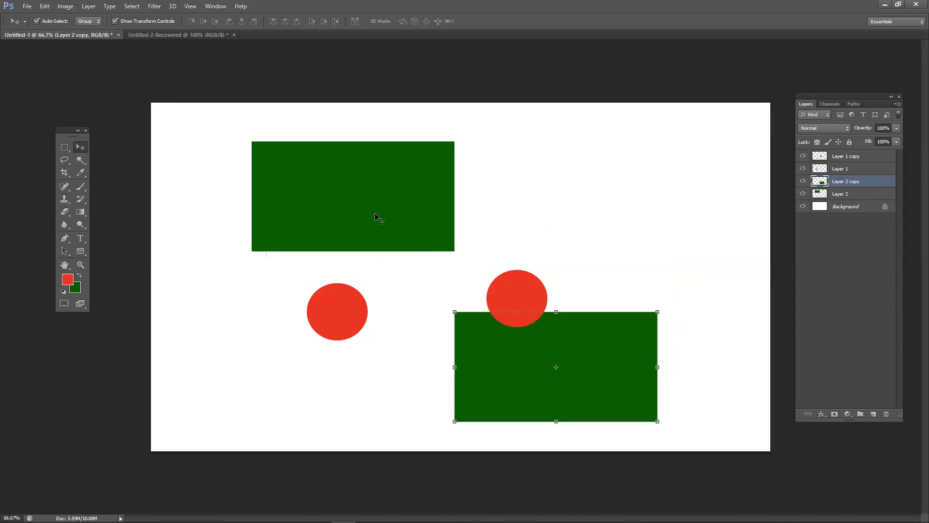
- Fill the copied circle with yellow and move it down onto the lower rectangle
drag(512, 298, 562, 297)
key(ctrl+t)
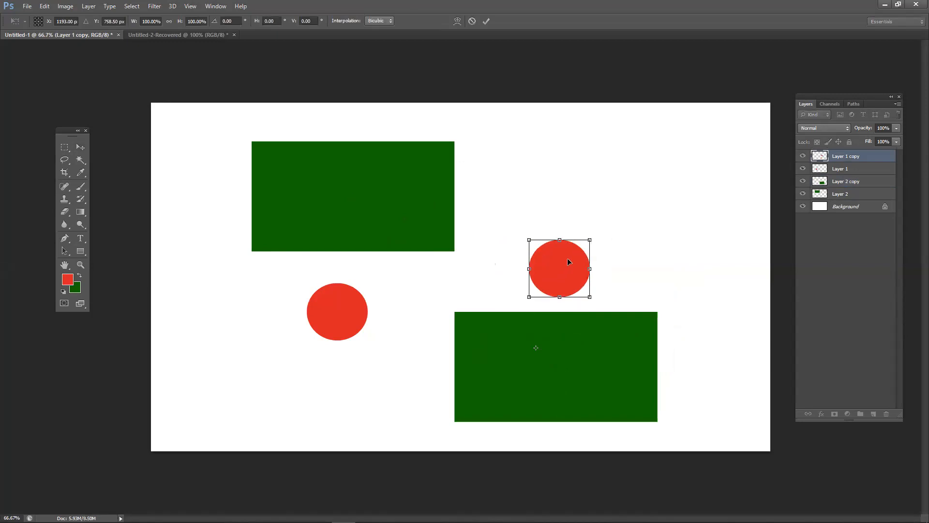
key(Return)
drag(565, 265, 570, 257)
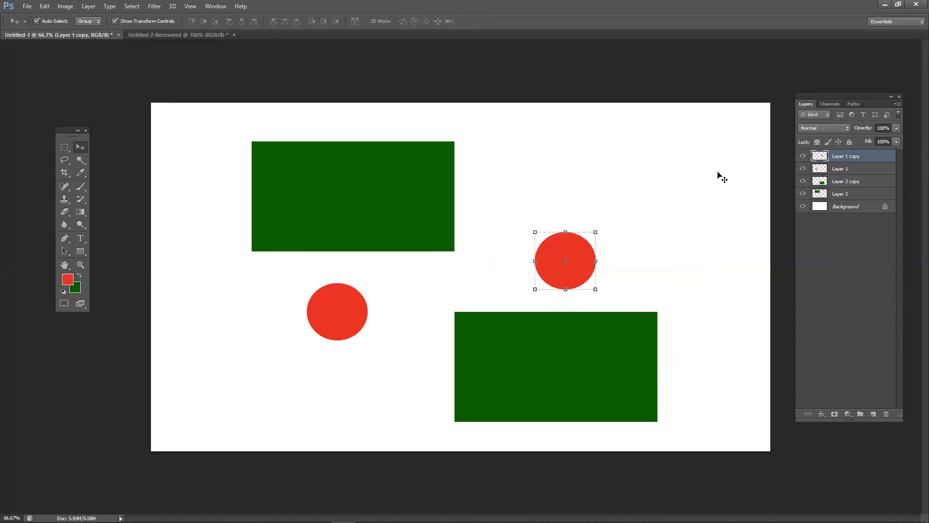
ctrl+click(825, 157)
click(67, 280)
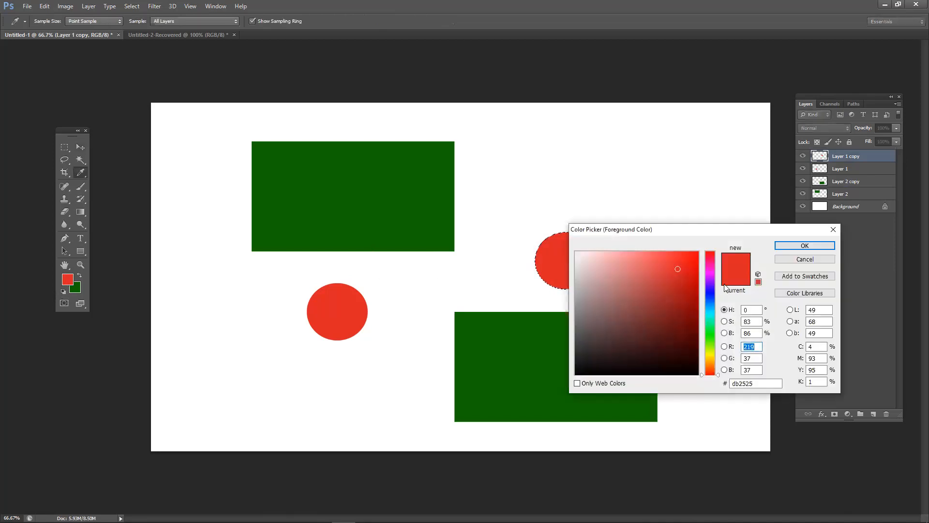
click(710, 355)
click(805, 245)
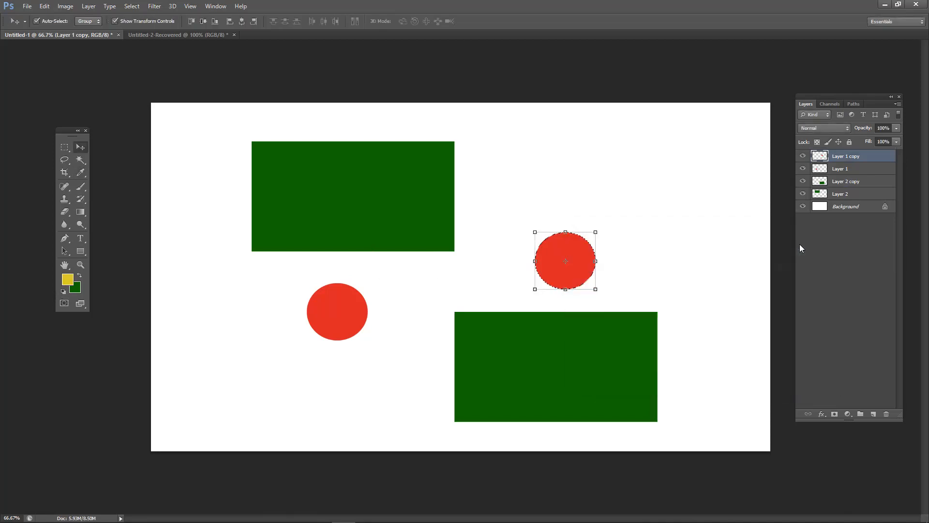
key(alt+BackSpace)
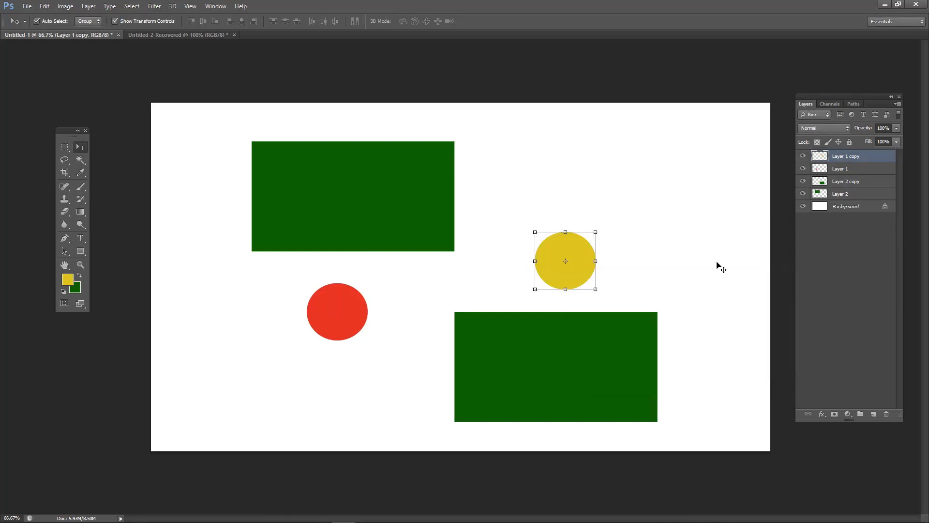
key(ctrl+d)
drag(557, 252, 557, 353)
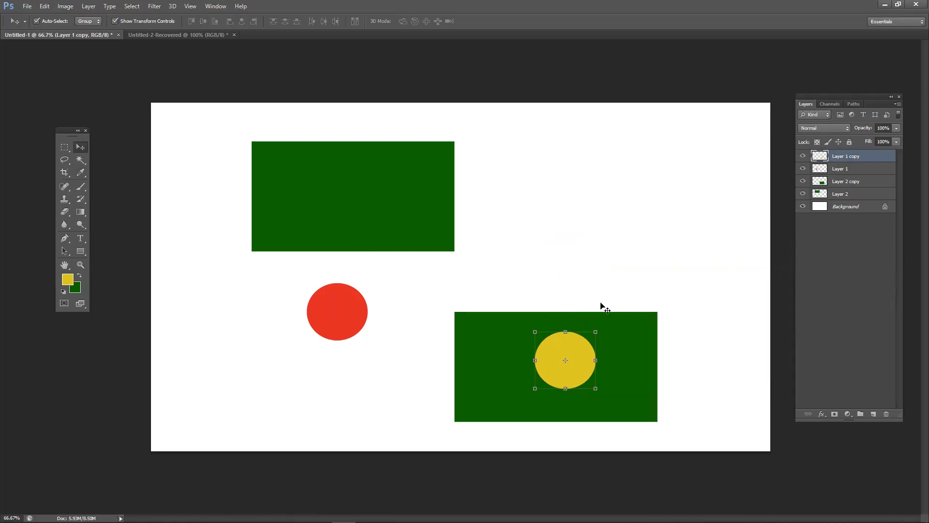
- Fill the lower rectangle copy with blue
drag(616, 401, 641, 293)
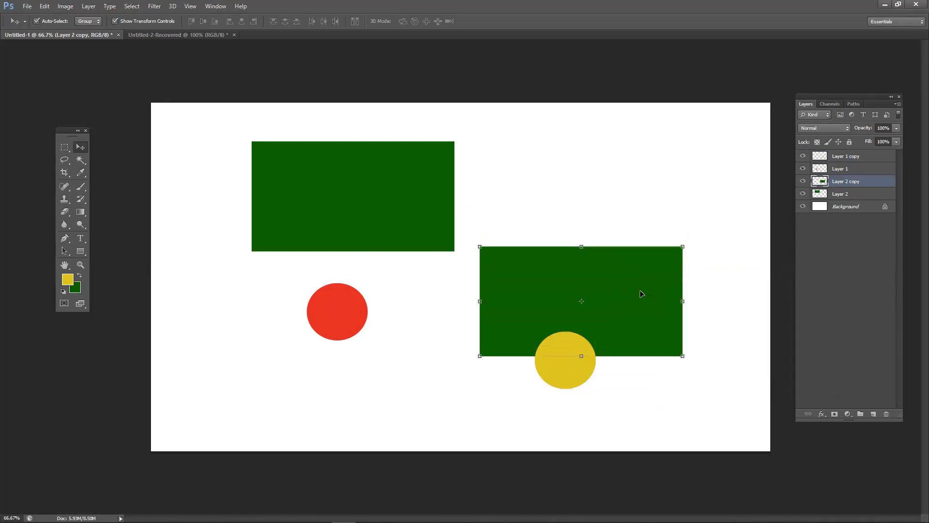
ctrl+click(820, 181)
click(67, 279)
drag(711, 356, 715, 367)
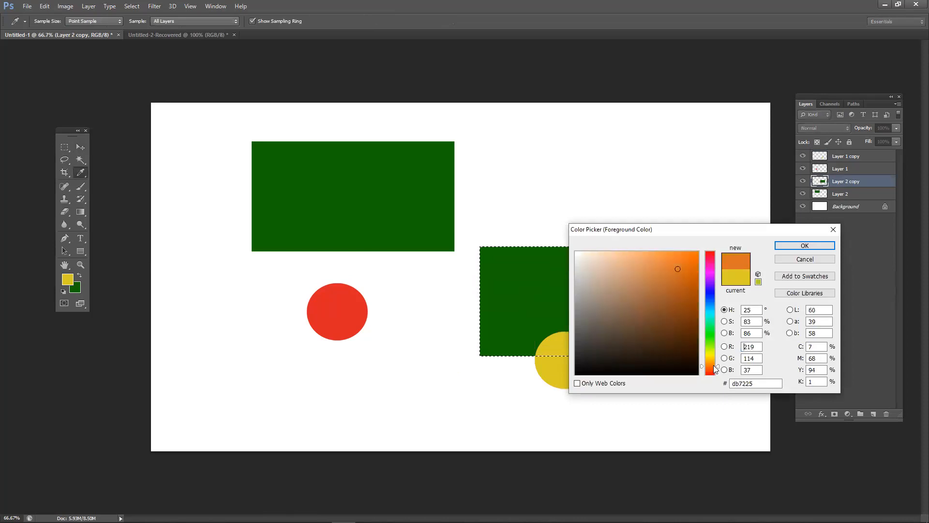
drag(715, 319, 715, 296)
click(805, 246)
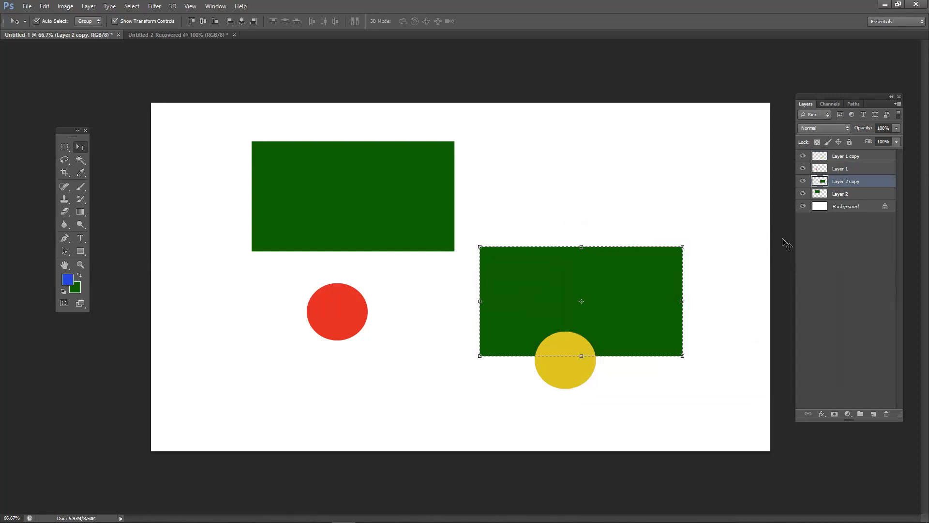
key(alt+BackSpace)
key(ctrl+d)
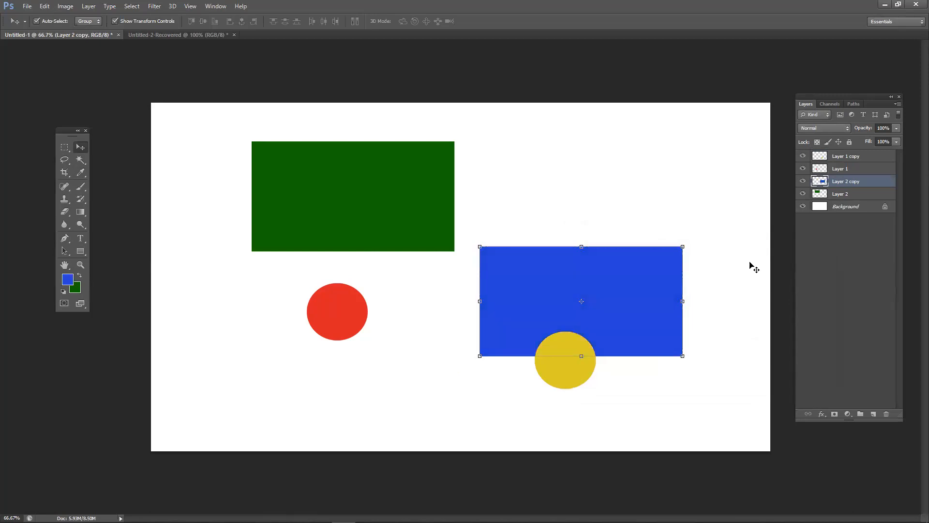
- Centre the blue rectangle behind the yellow circle and reselect its layer
click(701, 302)
drag(617, 286, 602, 359)
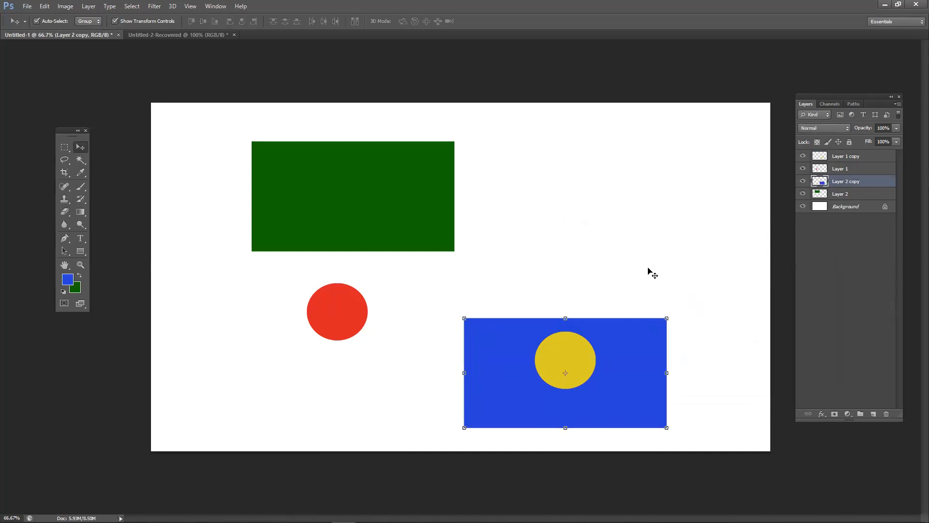
click(680, 251)
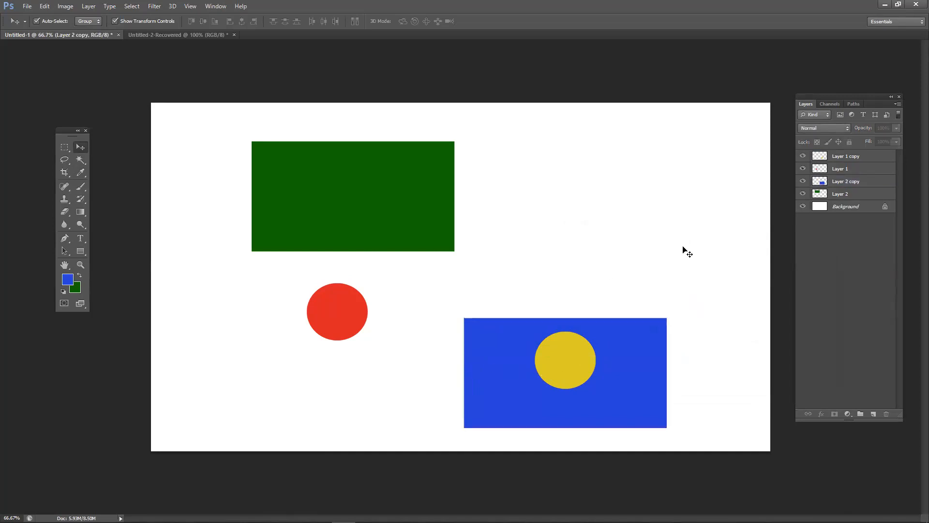
click(845, 181)
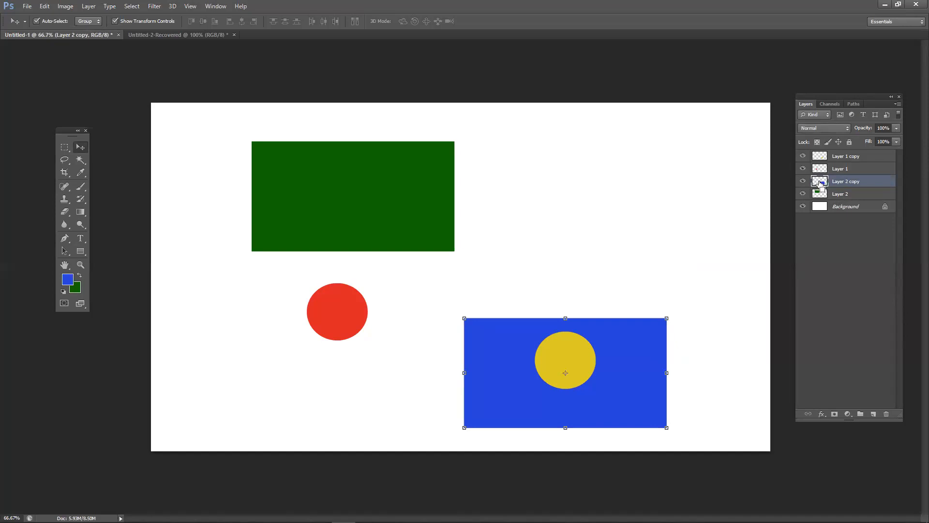
- Hide Show Transform Controls and try a rectangular marquee on a new layer, then remove it
ctrl+click(820, 183)
click(144, 22)
click(64, 147)
drag(477, 162, 721, 284)
click(873, 414)
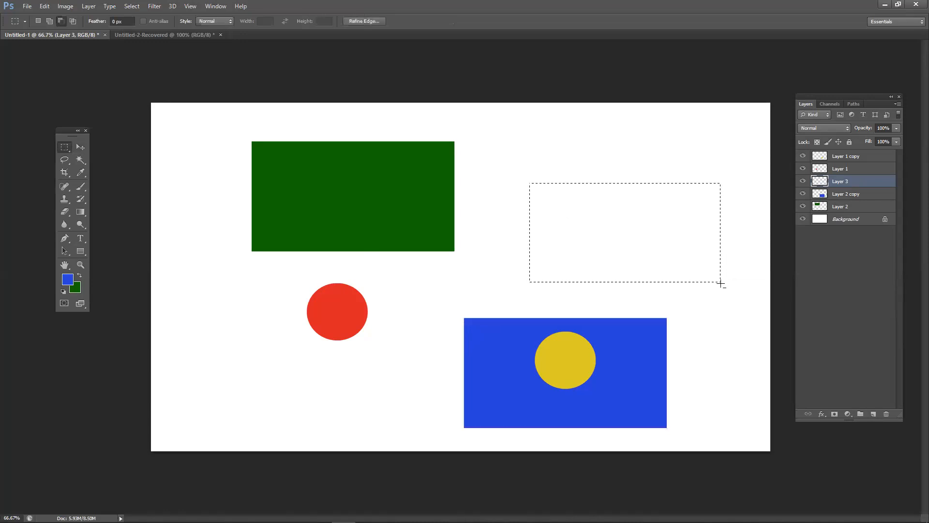
key(ctrl+d)
key(Delete)
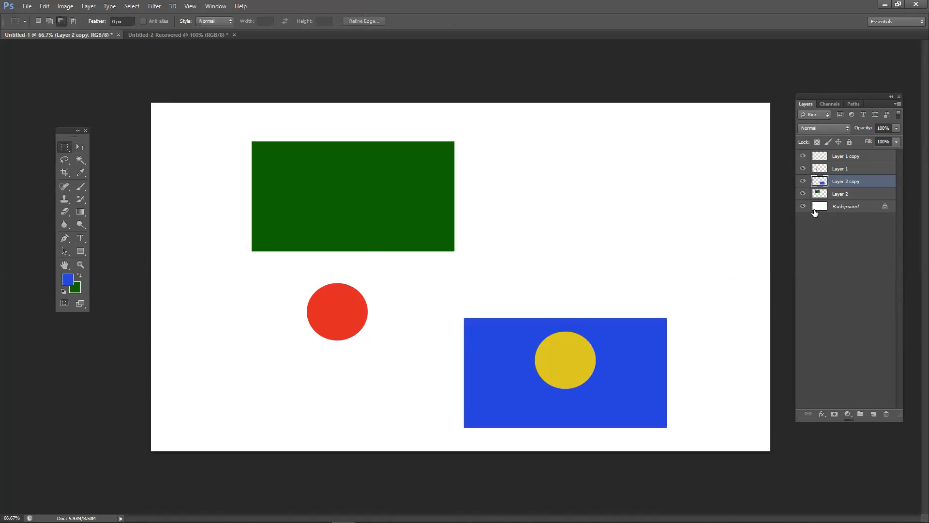
- Shift the blue rectangle slightly up and right and load its outline as a selection
click(81, 147)
drag(481, 335, 508, 340)
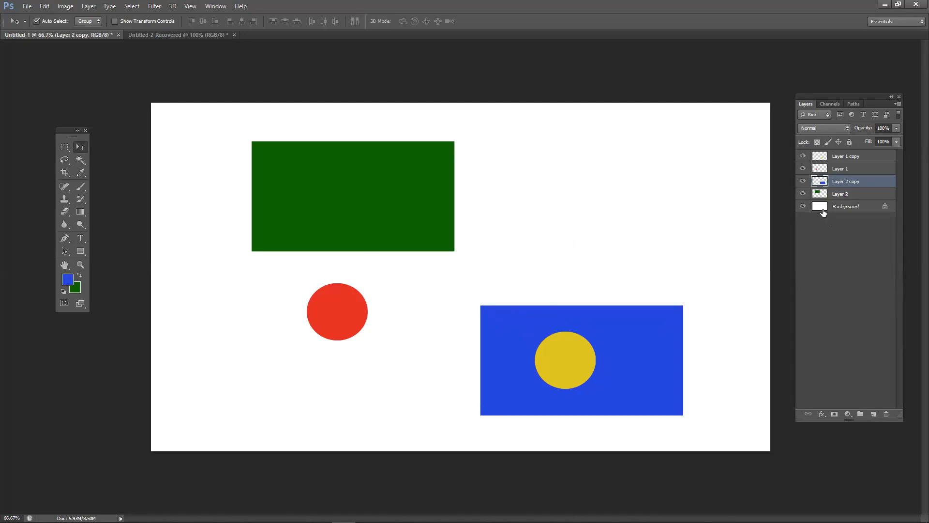
ctrl+click(823, 182)
- Fill the lower rectangle with the green background colour and move the red circle under the upper rectangle
key(ctrl+BackSpace)
key(ctrl+BackSpace)
key(ctrl+d)
click(450, 316)
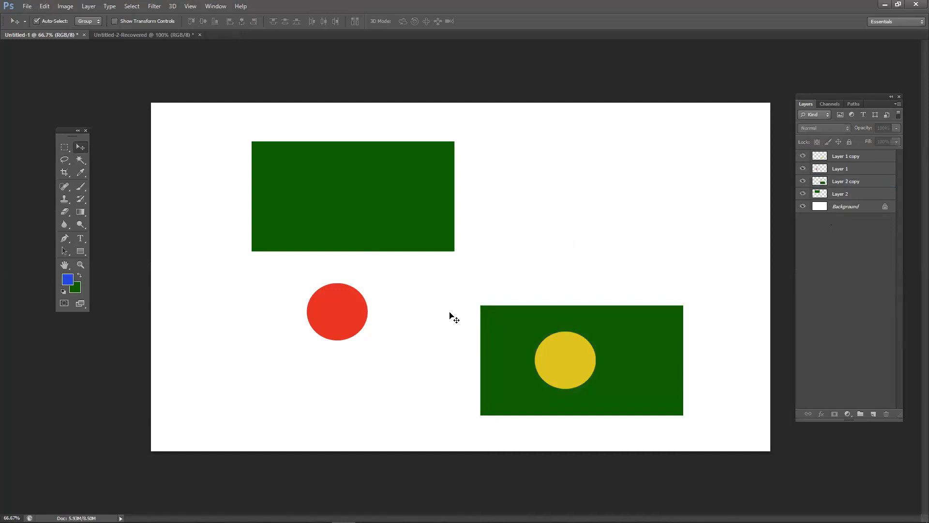
drag(317, 321, 423, 271)
drag(554, 364, 571, 325)
- Fill the copied circle with blue and deselect
ctrl+click(820, 156)
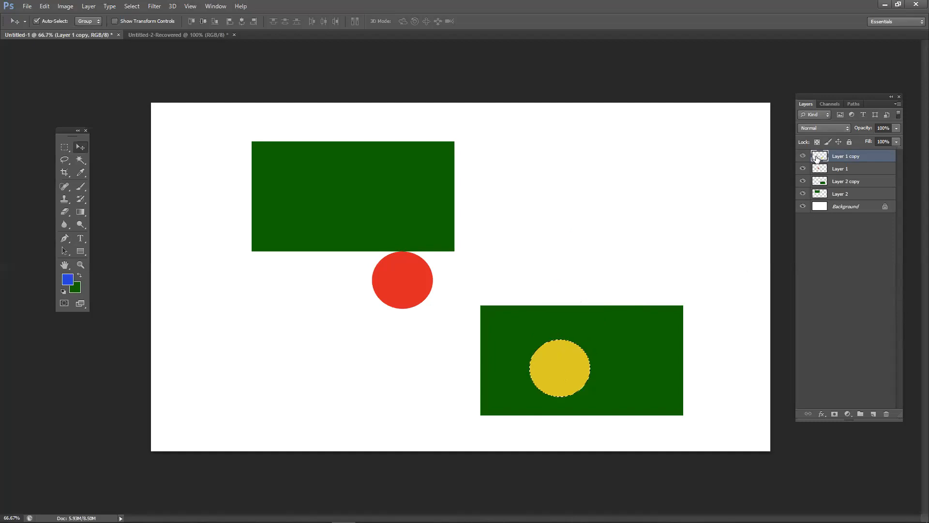
key(alt+BackSpace)
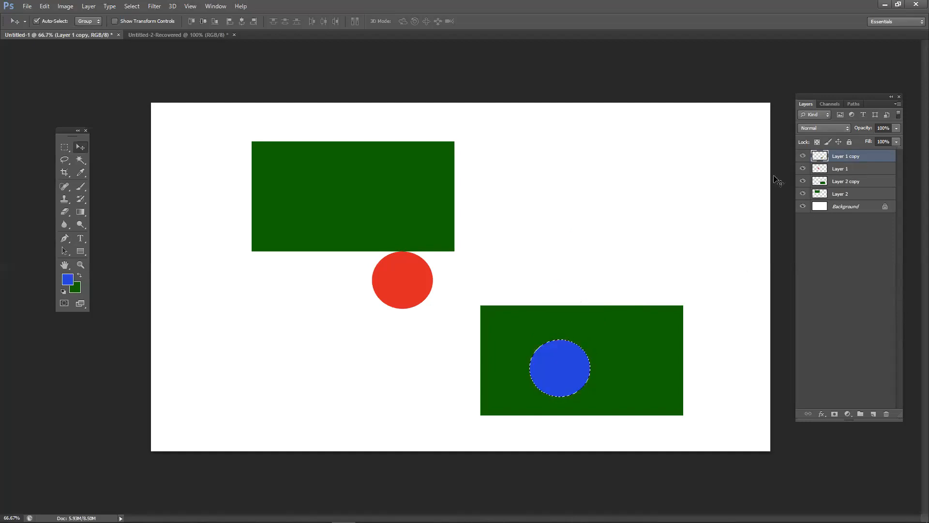
key(ctrl+d)
- On the PUBG thumbnail, identify each character layer by loading its outline as a selection, then deselect
click(182, 36)
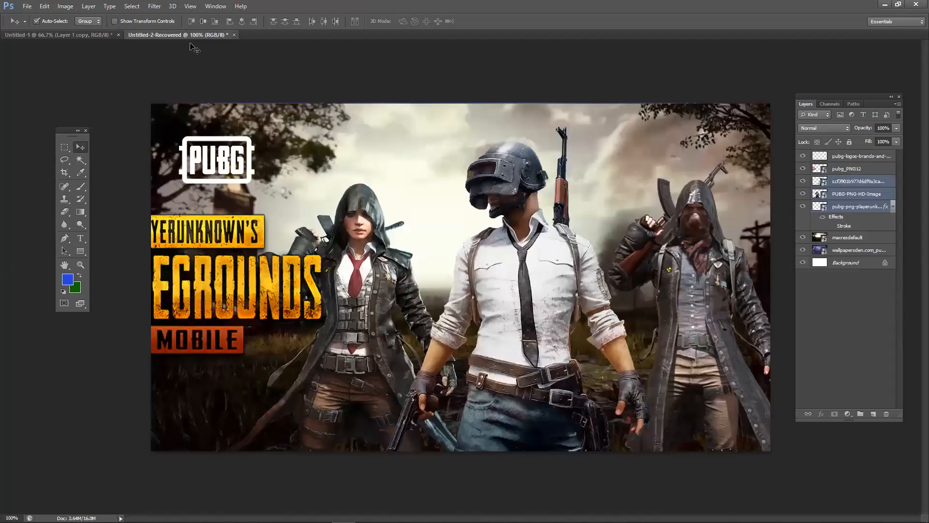
click(475, 98)
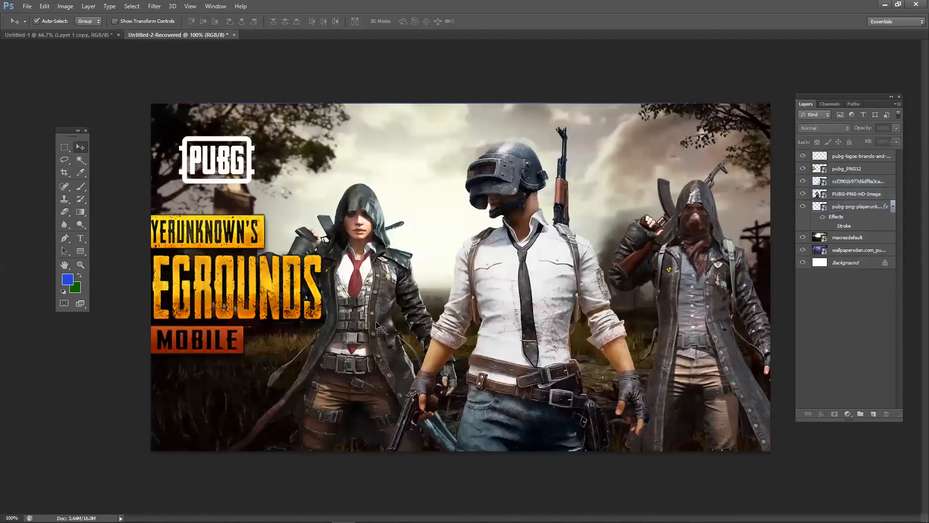
click(628, 309)
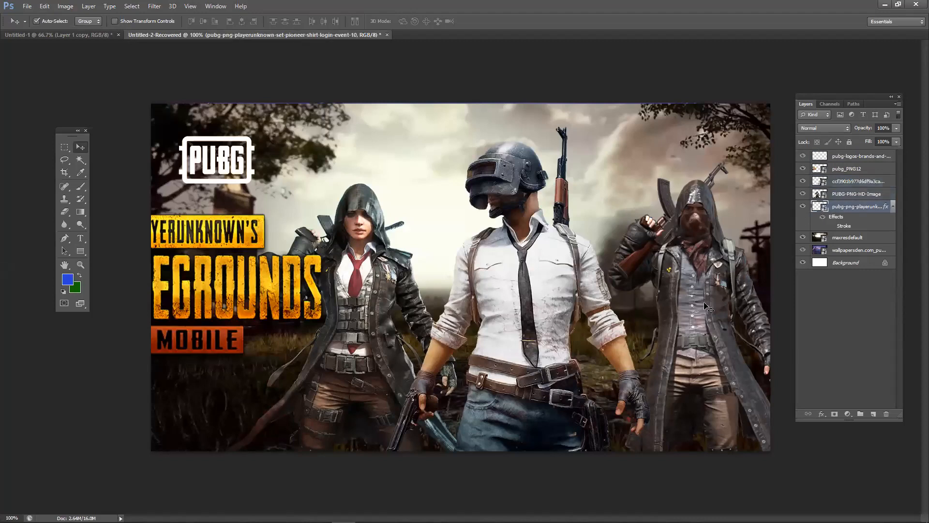
click(678, 315)
click(706, 324)
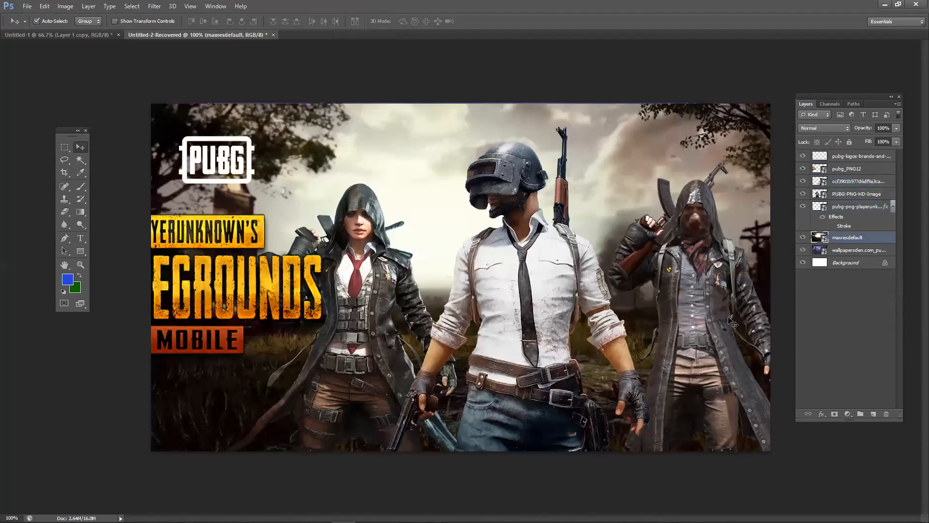
click(731, 319)
click(854, 237)
ctrl+click(818, 238)
click(820, 208)
ctrl+click(820, 207)
ctrl+click(819, 195)
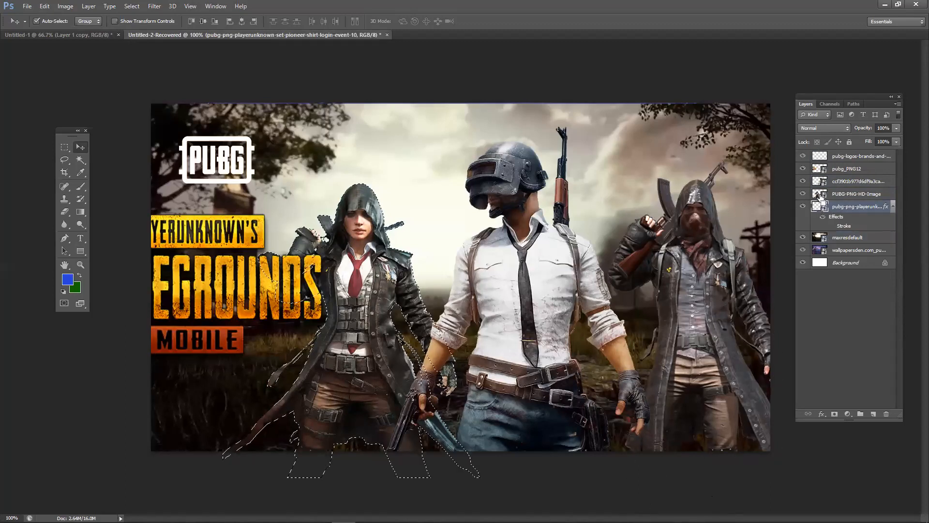
ctrl+click(819, 183)
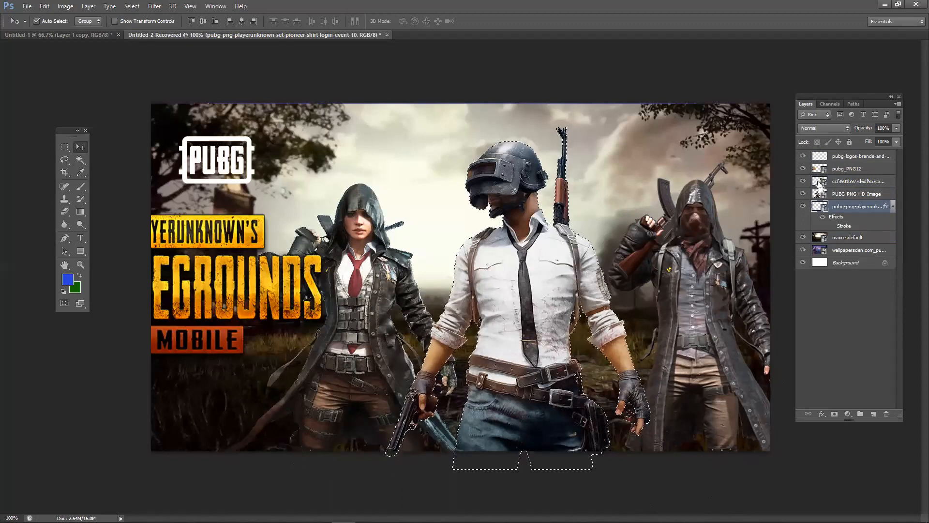
key(ctrl+d)
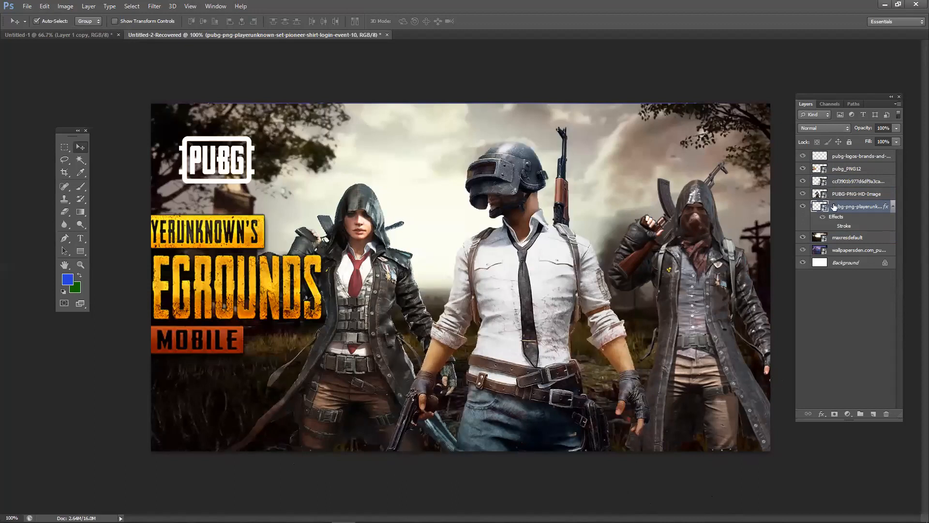
- Select the three character layers together and merge them into one layer
shift+click(845, 195)
shift+click(853, 182)
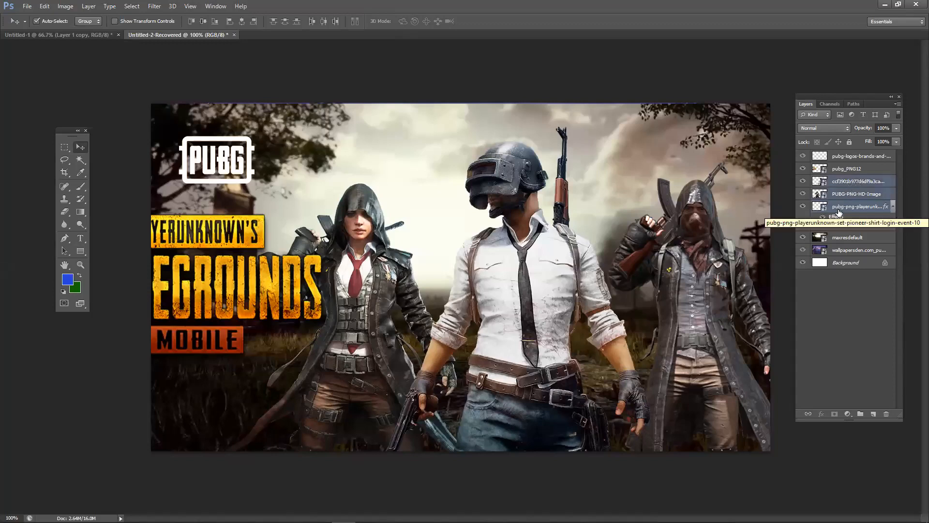
right_click(845, 189)
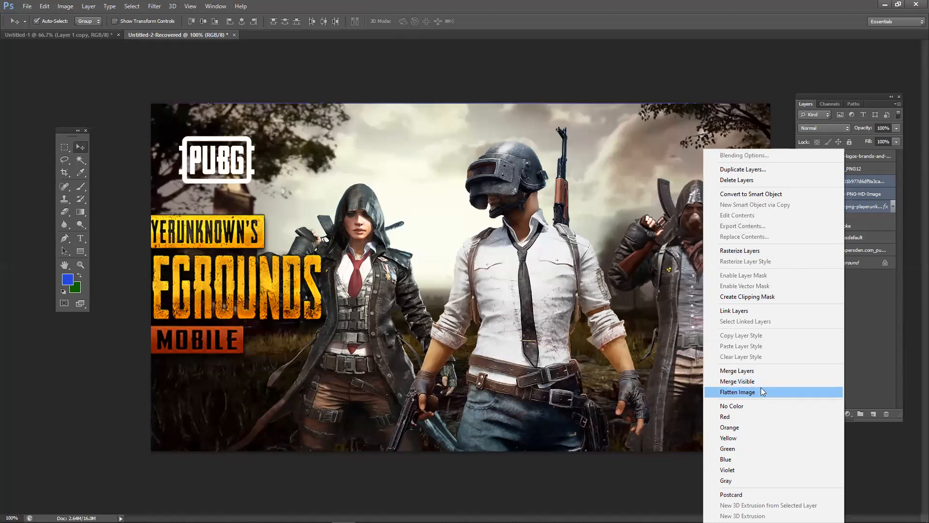
click(763, 371)
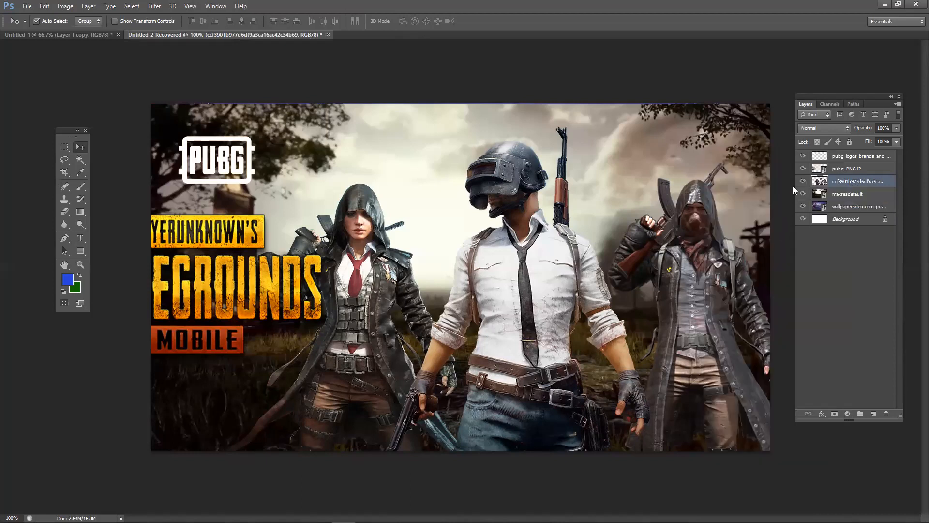
click(803, 181)
click(803, 181)
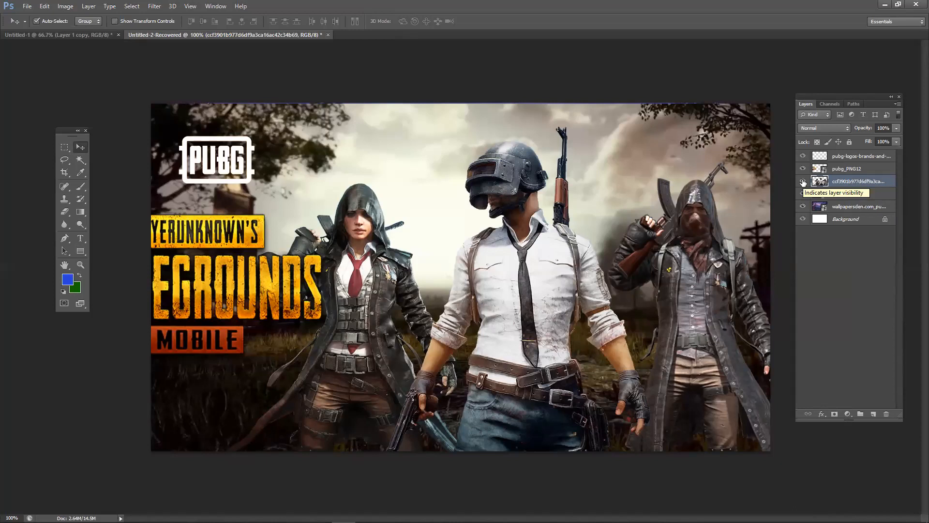
- In Untitled-1, move the red circle into the top green rectangle and load Layer 1's outline as a selection
click(33, 35)
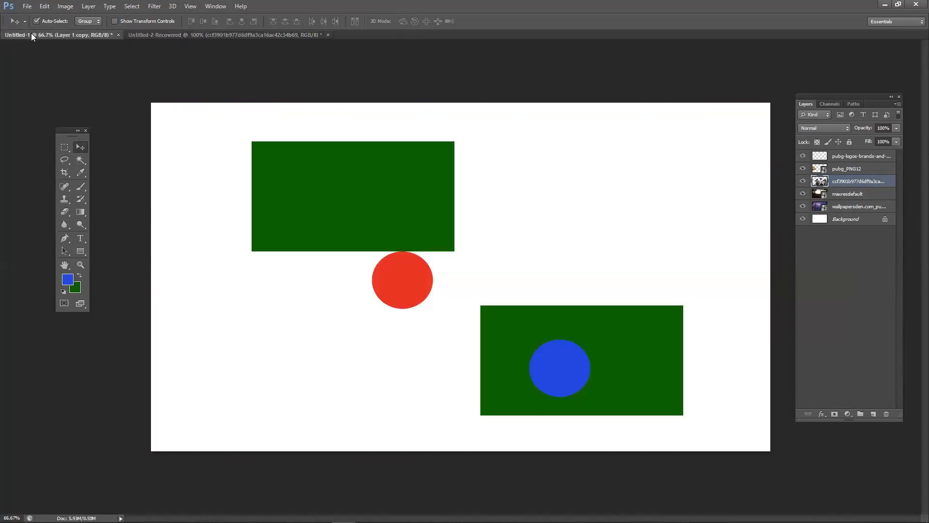
drag(391, 273, 355, 211)
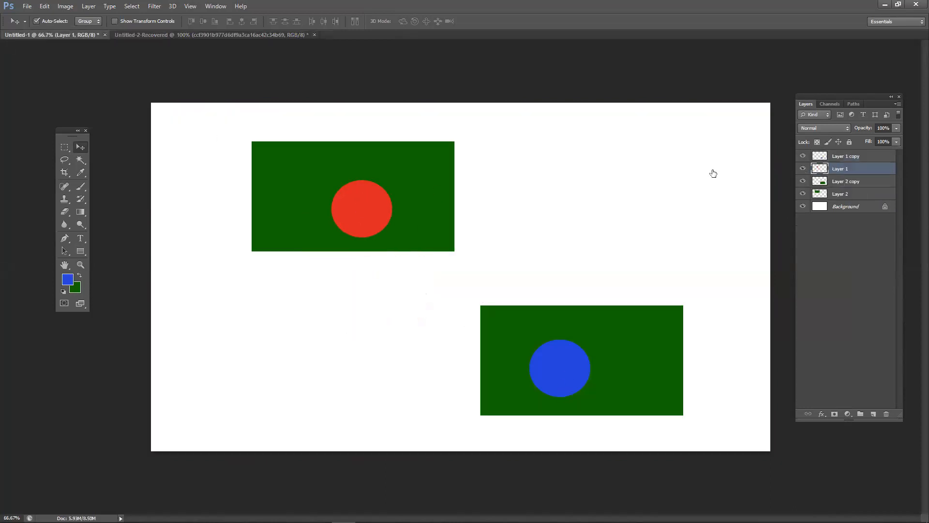
ctrl+click(820, 170)
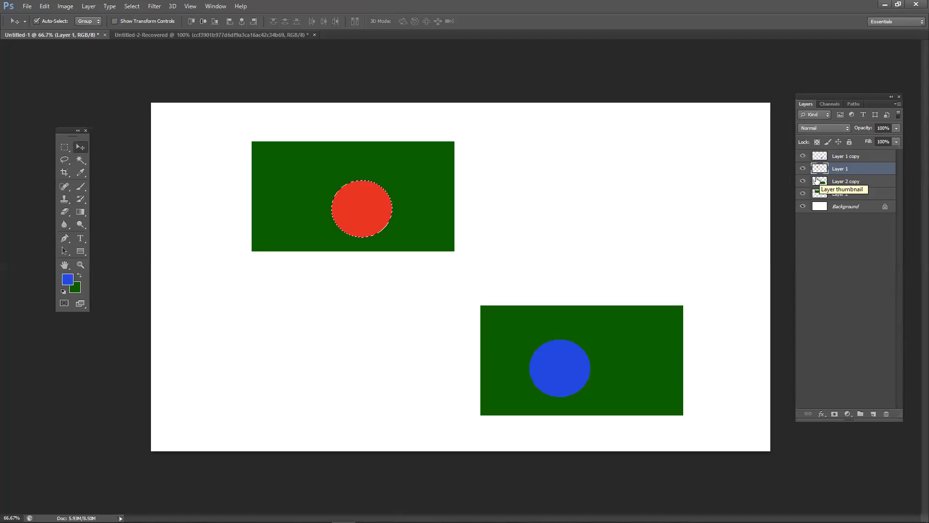
- Back on the PUBG thumbnail, shift the merged characters about 55 px to the right
click(259, 41)
click(262, 38)
mouse_move(500, 263)
mouse_down()
mouse_move(524, 294)
mouse_move(544, 252)
mouse_move(467, 210)
mouse_move(555, 171)
mouse_move(515, 150)
mouse_move(525, 228)
mouse_move(512, 276)
mouse_move(510, 253)
mouse_move(500, 269)
mouse_up()
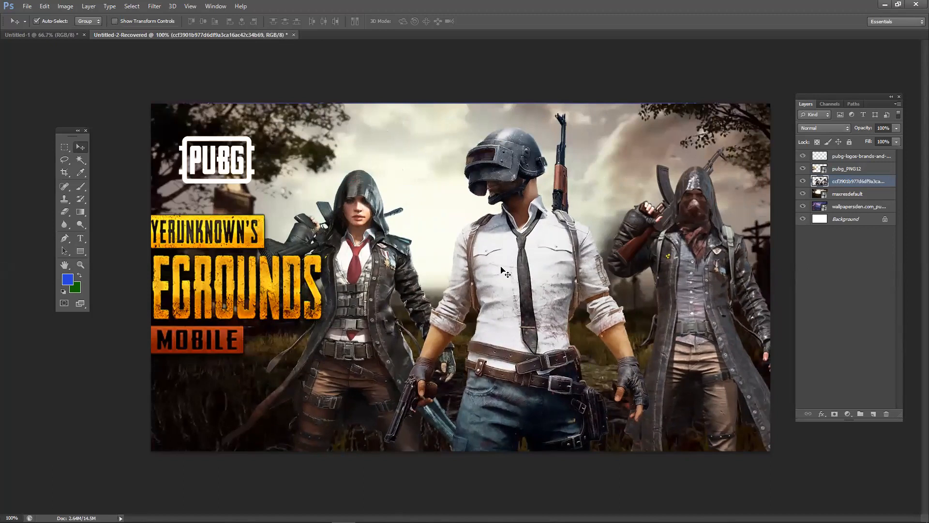
mouse_move(508, 264)
mouse_down()
mouse_move(493, 230)
mouse_move(512, 246)
mouse_move(499, 266)
mouse_up()
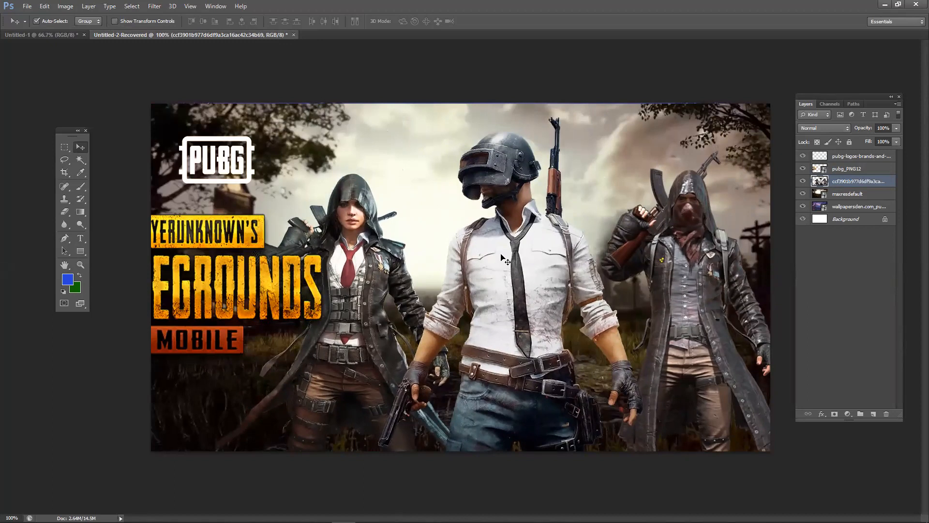
mouse_move(542, 283)
mouse_down()
mouse_move(550, 261)
mouse_move(561, 263)
mouse_move(556, 284)
mouse_up()
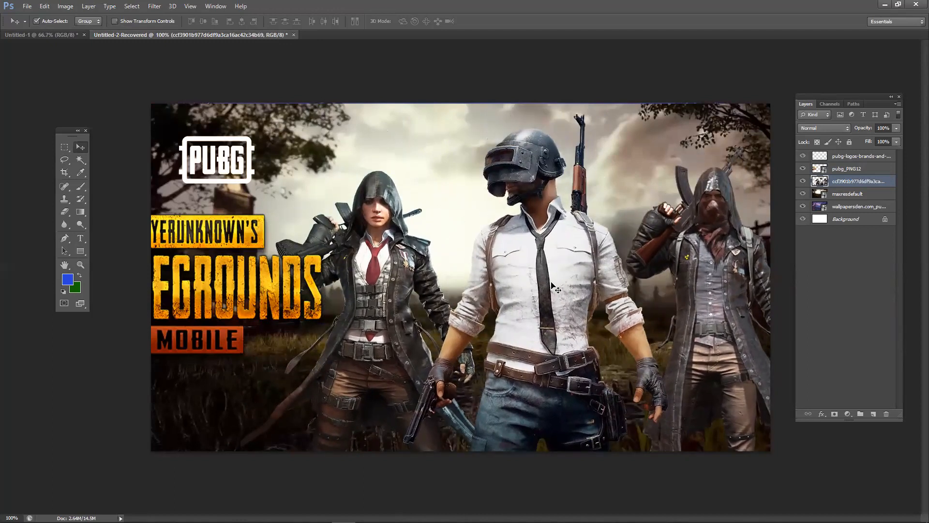
right_click(836, 185)
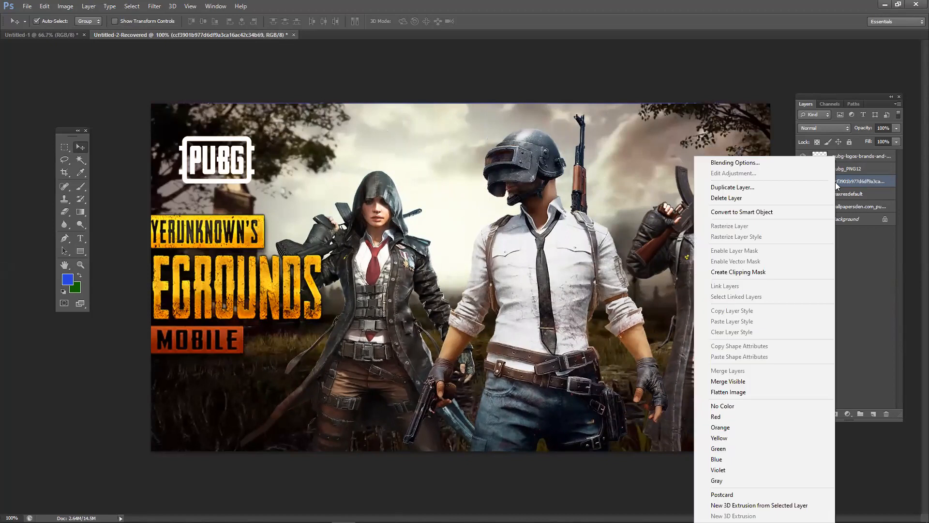
- Place the BATTLEGROUNDS logo at the lower centre and shift the characters down and left
click(856, 244)
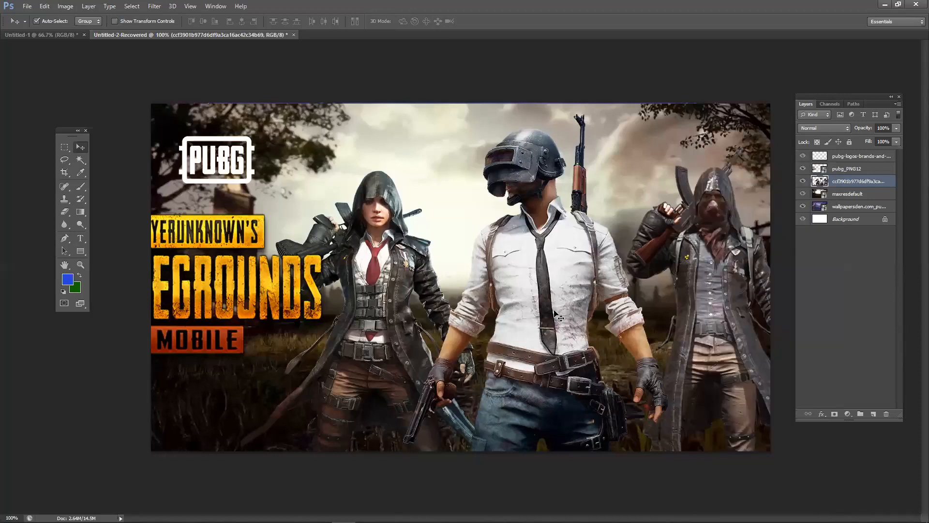
drag(557, 317, 550, 320)
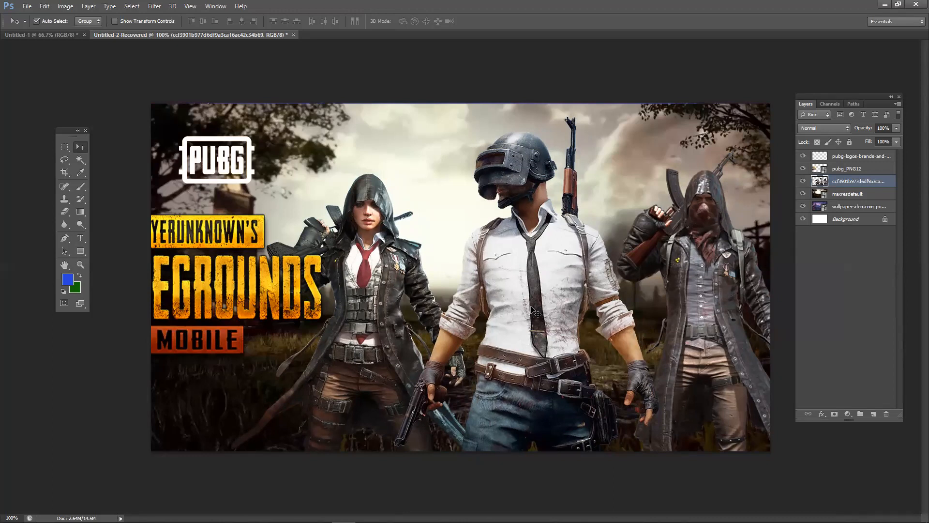
drag(552, 327, 519, 374)
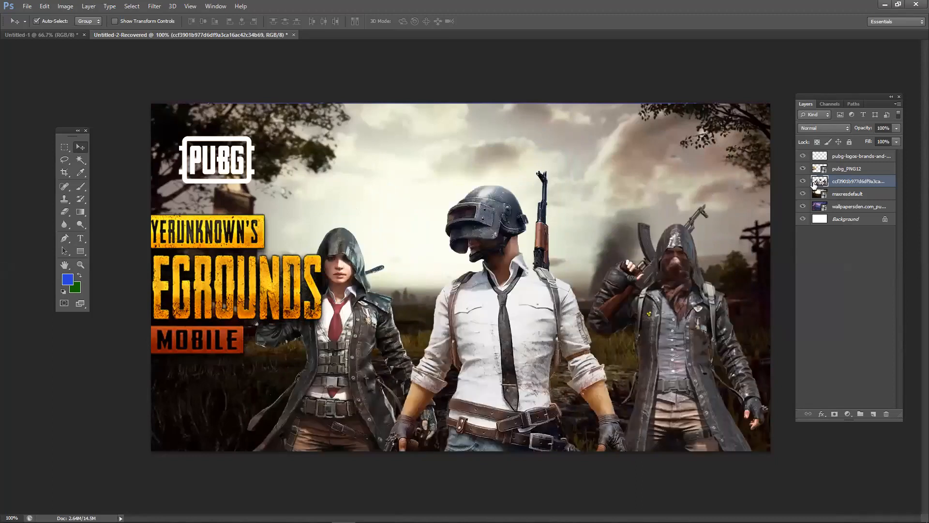
drag(309, 262, 554, 356)
drag(539, 296, 526, 255)
drag(522, 260, 528, 294)
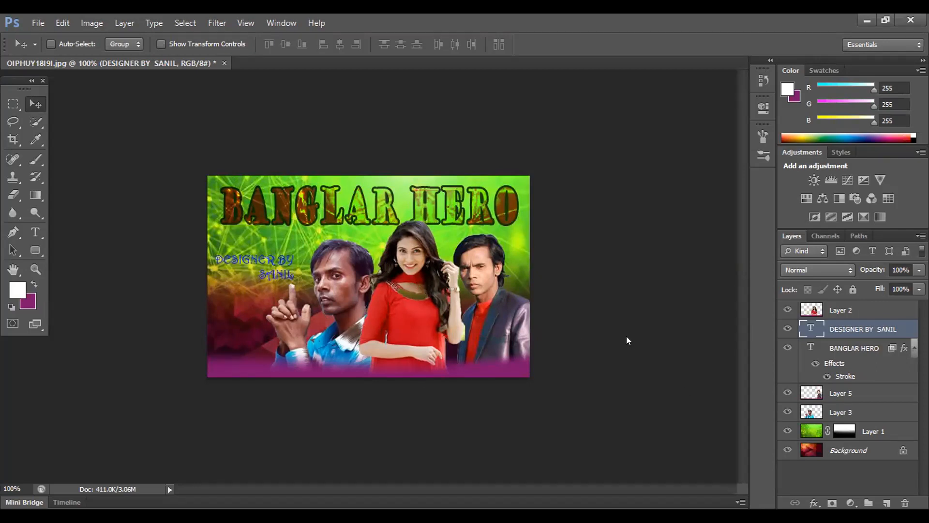
click(809, 306)
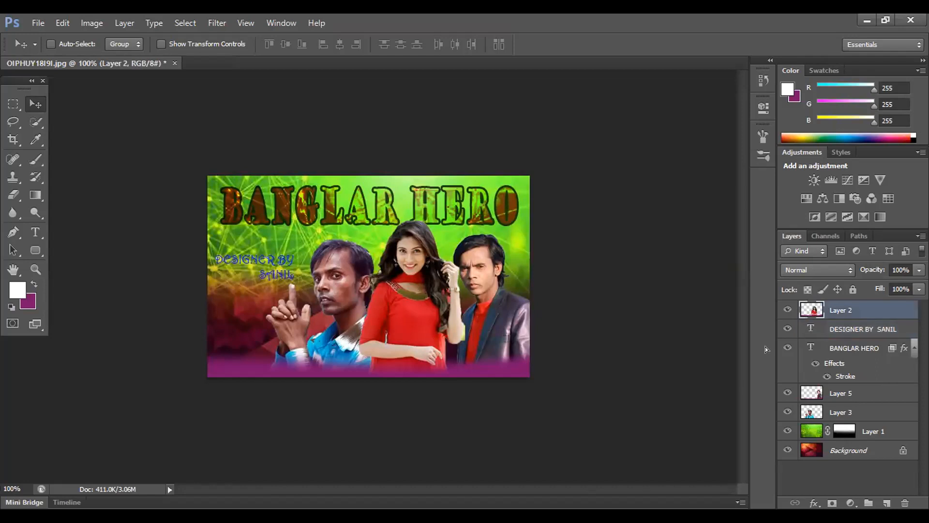
- Move the woman in Layer 2 to just right of centre, away from the man
drag(395, 326, 468, 267)
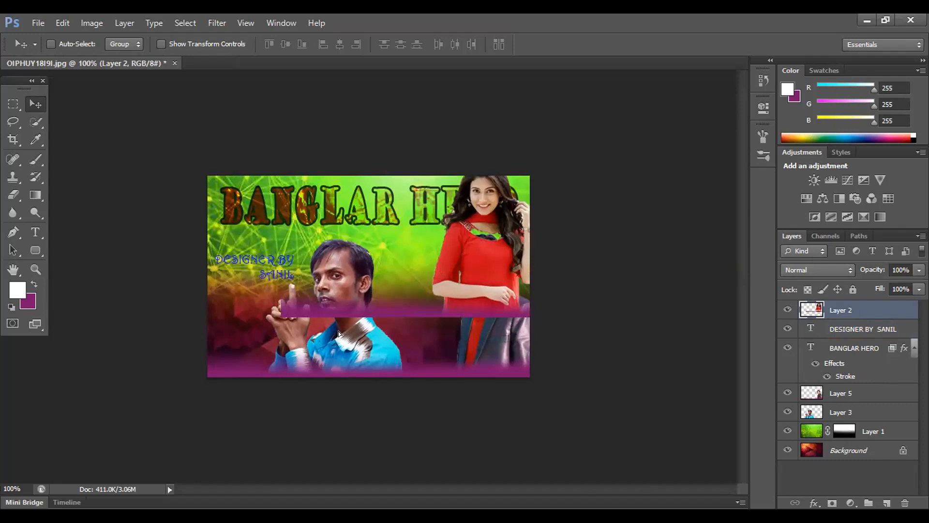
drag(467, 269, 329, 334)
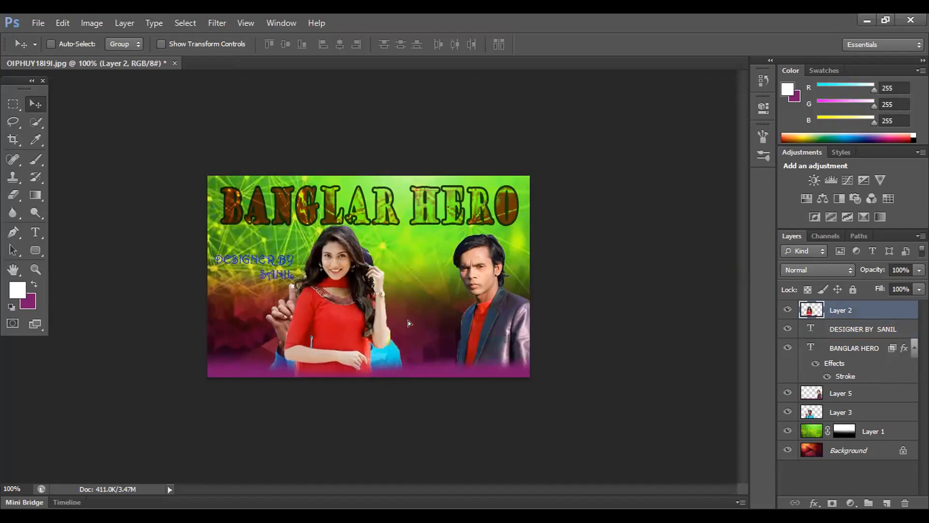
drag(334, 324, 409, 325)
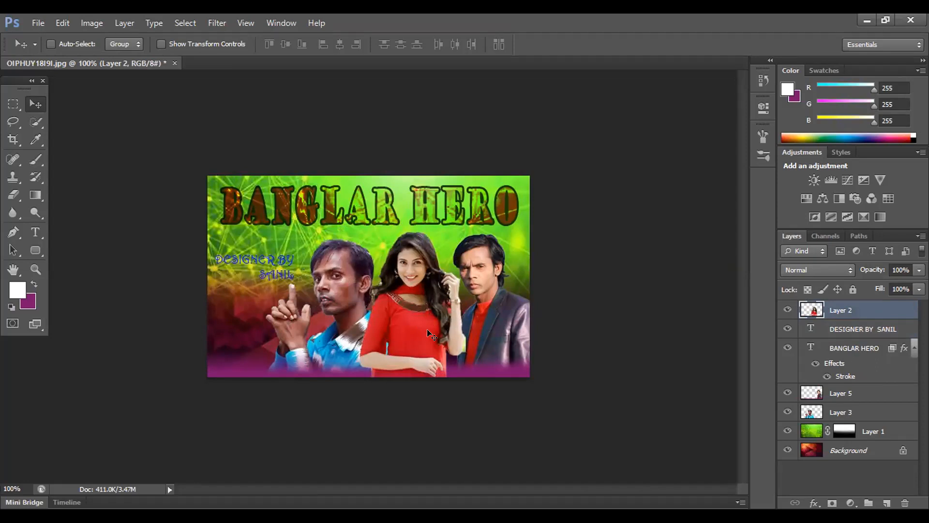
drag(437, 324, 449, 323)
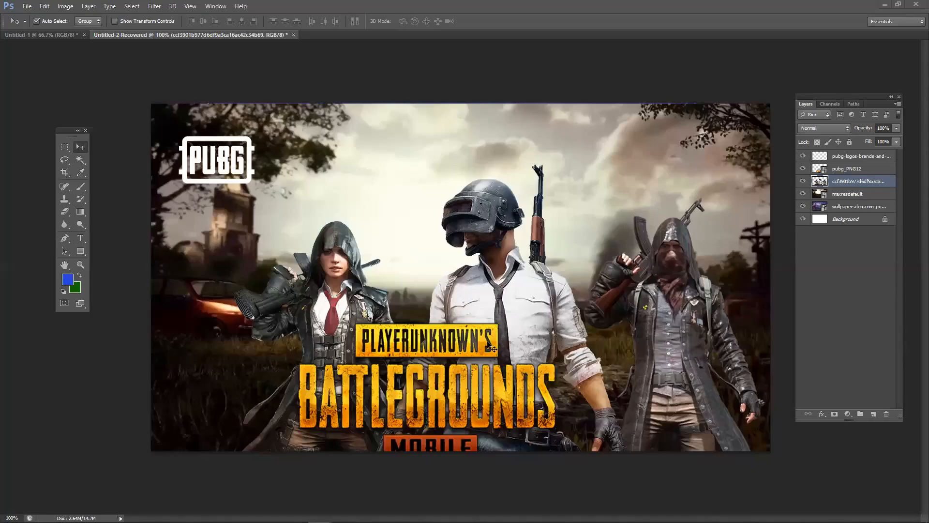
- Move the BATTLEGROUNDS logo up-left and reposition the characters behind it
drag(471, 344, 453, 288)
mouse_move(489, 213)
mouse_down()
mouse_move(479, 184)
mouse_move(454, 167)
mouse_move(452, 220)
mouse_move(521, 206)
mouse_move(471, 211)
mouse_up()
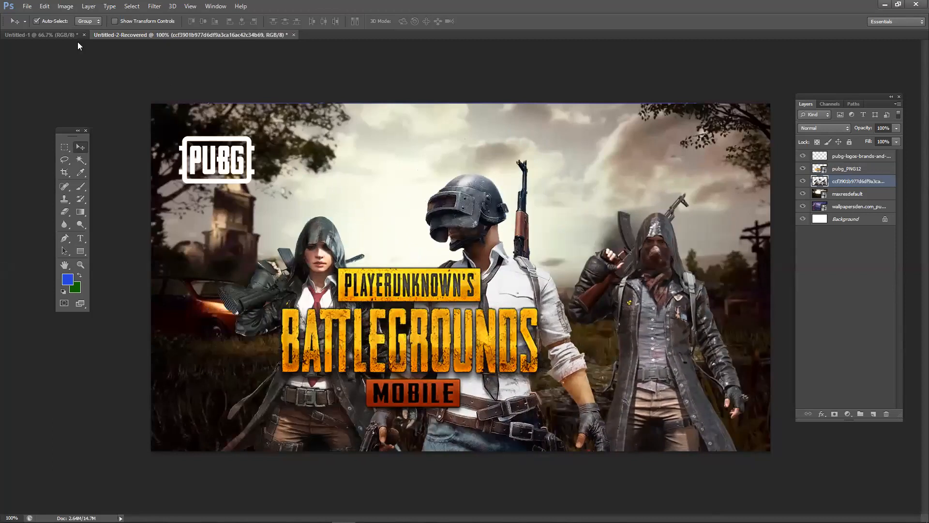
click(46, 35)
- Rearrange the flag pieces, putting the red circle in the left rectangle and moving the right rectangle down
click(576, 387)
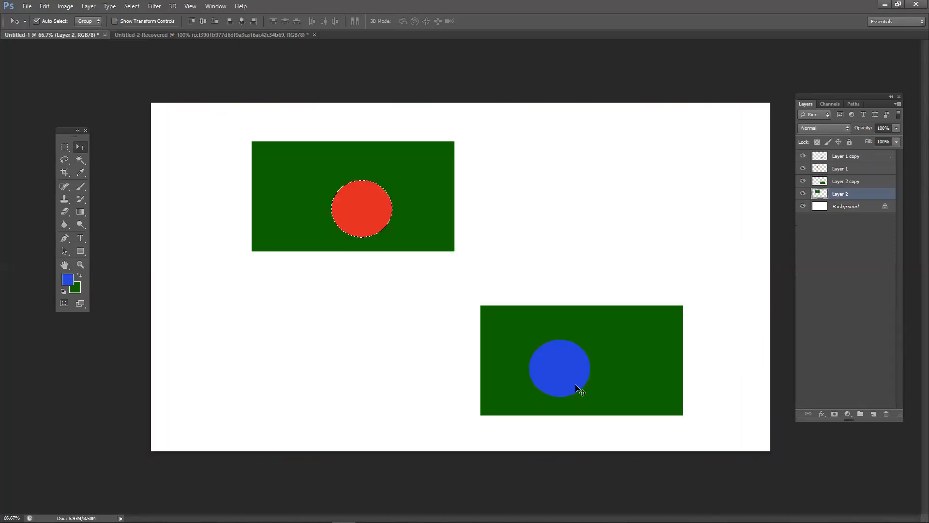
click(379, 219)
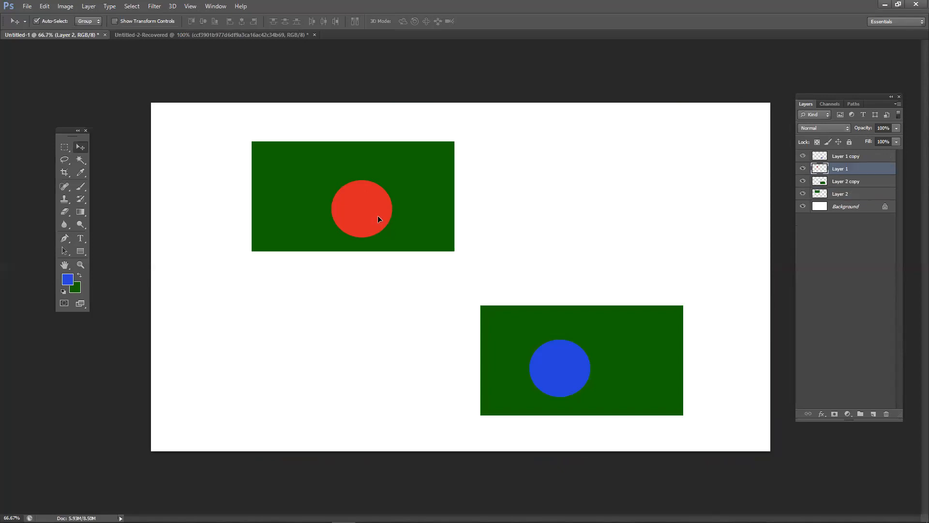
drag(379, 219, 402, 341)
drag(568, 369, 589, 279)
drag(548, 251, 600, 271)
drag(396, 334, 348, 284)
drag(361, 204, 307, 273)
drag(505, 253, 553, 311)
- Fit the blue circle into the right green rectangle, then move the PUBG characters up and right
drag(609, 254, 614, 320)
drag(676, 310, 600, 246)
mouse_move(621, 331)
mouse_down()
mouse_move(651, 324)
mouse_move(620, 346)
mouse_up()
scroll(643, 338, down, 2)
scroll(638, 338, up, 1)
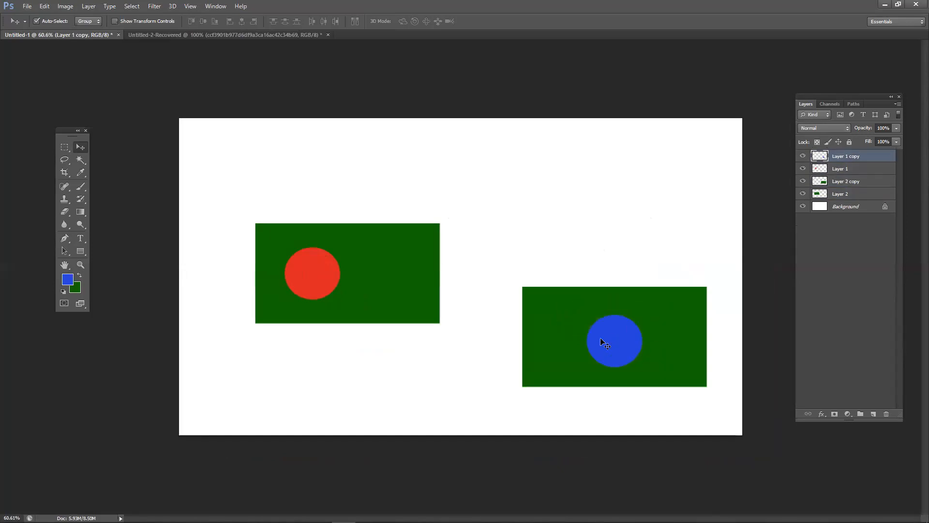
click(223, 35)
drag(519, 313, 525, 228)
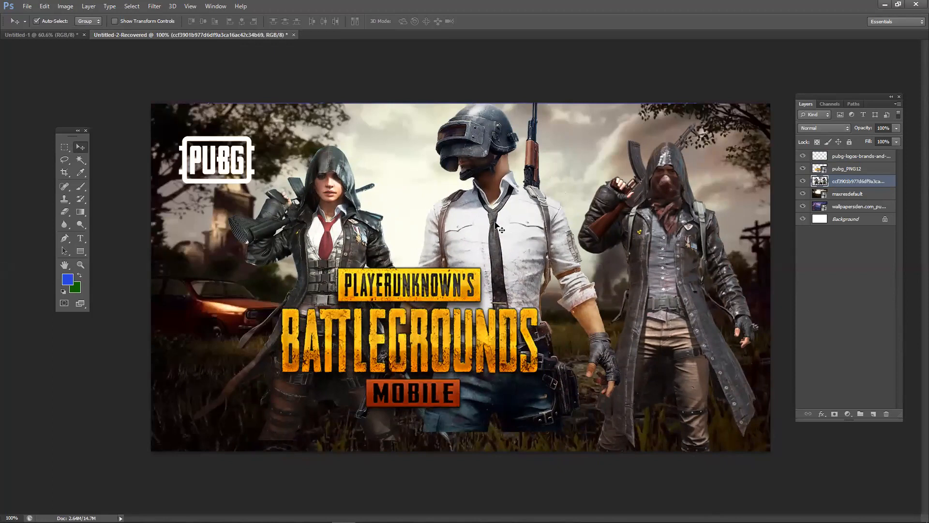
- Shift the title right and down, then align the characters to the canvas horizontal centre and bottom edge
mouse_move(329, 522)
drag(467, 286, 510, 307)
drag(492, 228, 414, 205)
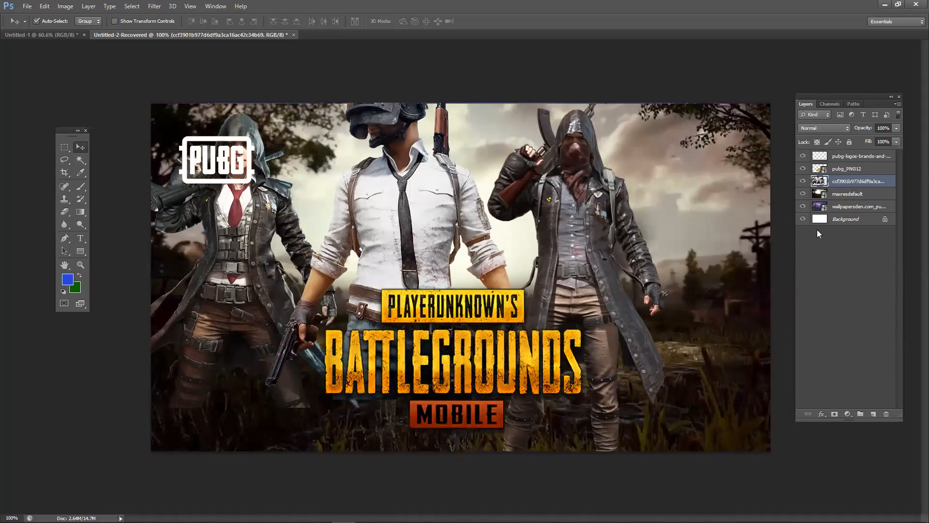
click(846, 220)
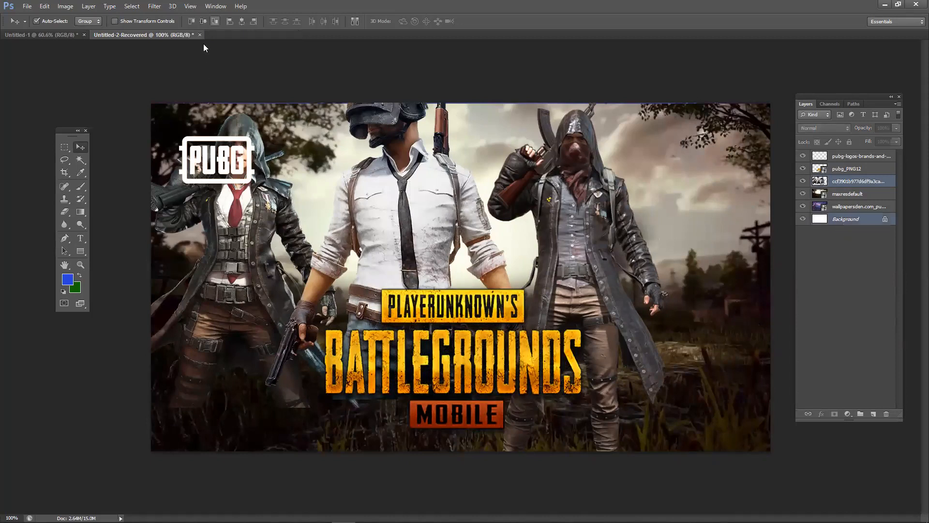
click(241, 21)
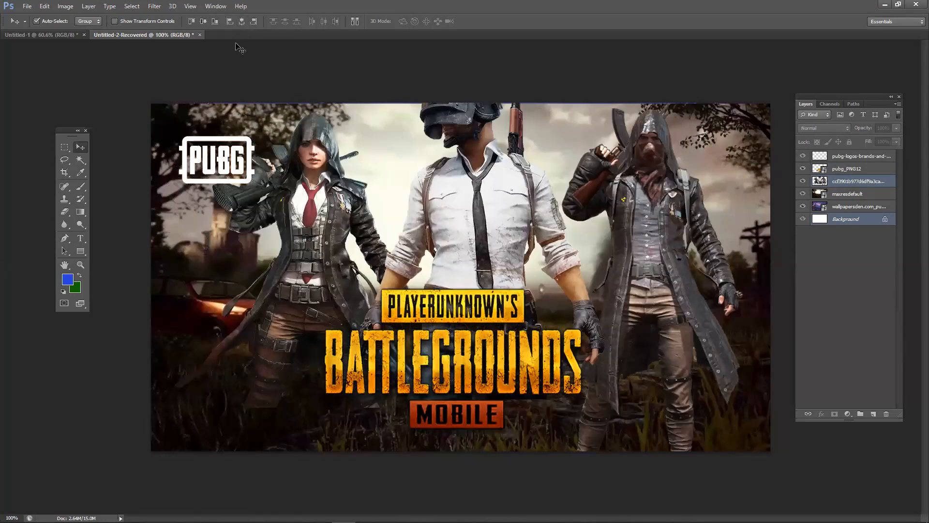
click(214, 21)
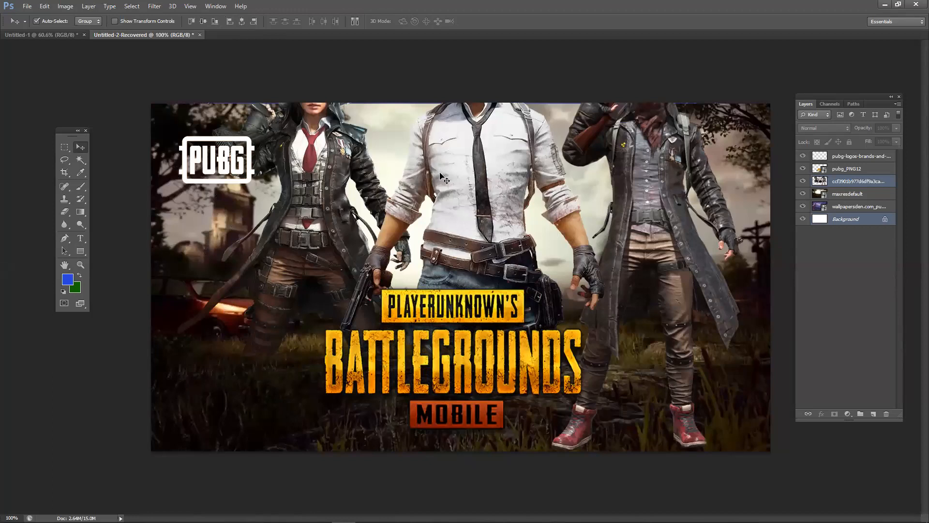
- Reposition the characters image and centre it horizontally on the canvas with the Background layer
drag(449, 169, 449, 173)
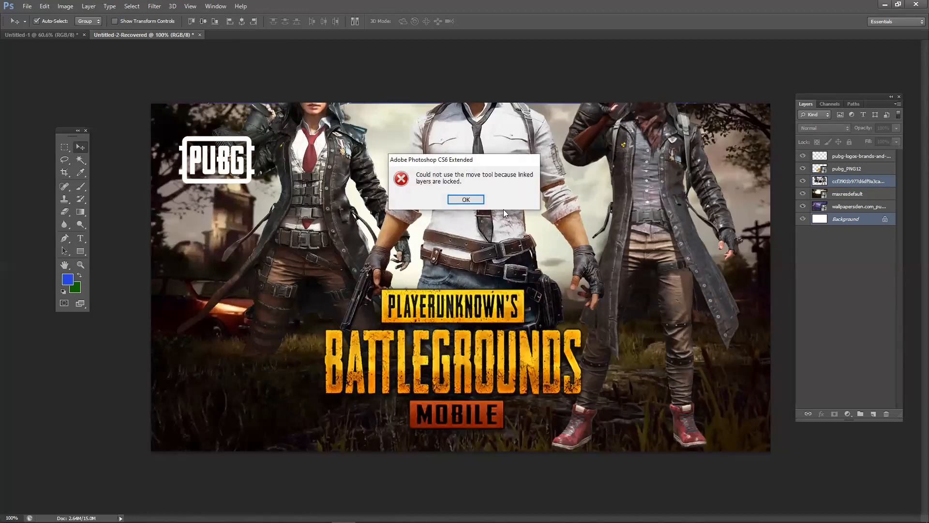
click(467, 202)
click(843, 281)
click(852, 181)
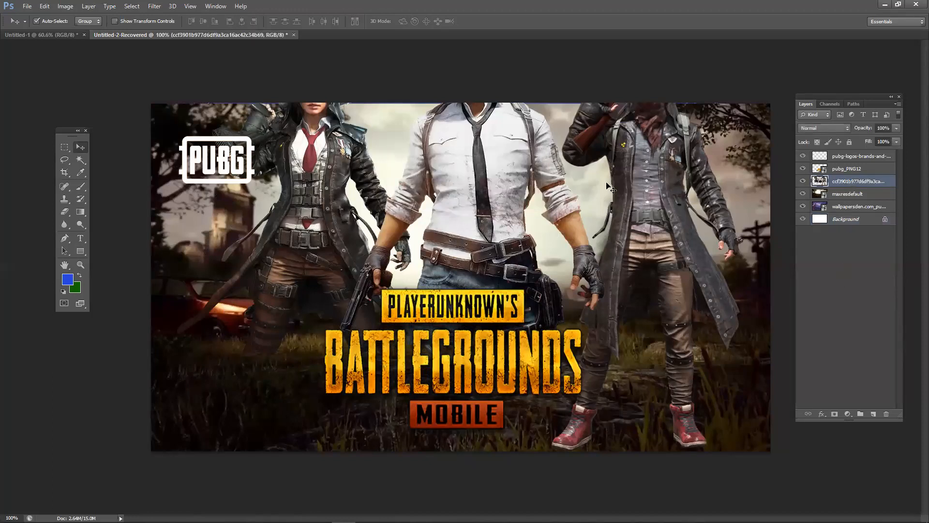
drag(526, 185, 499, 315)
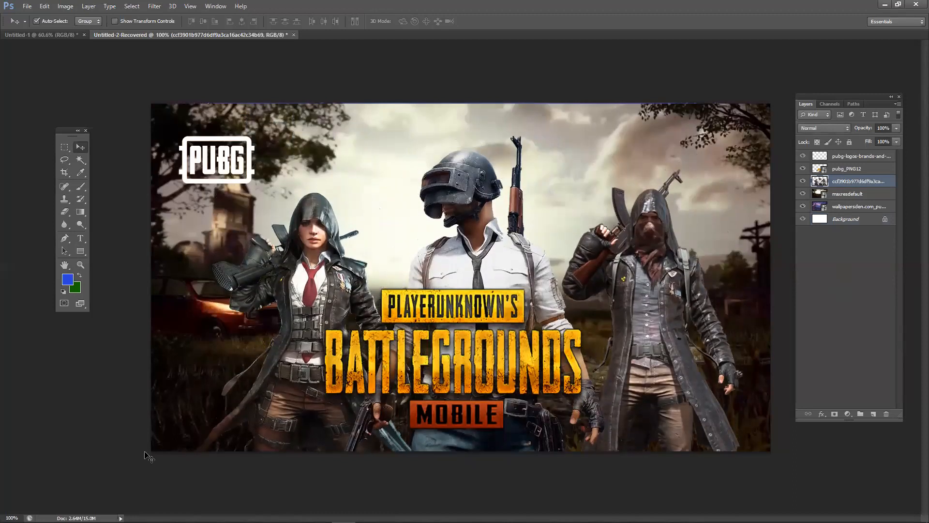
click(377, 432)
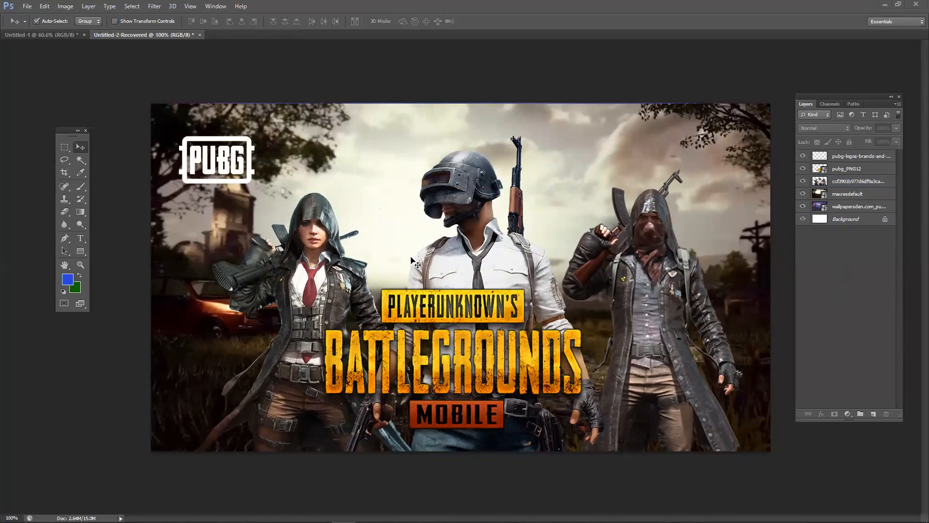
drag(447, 281, 555, 228)
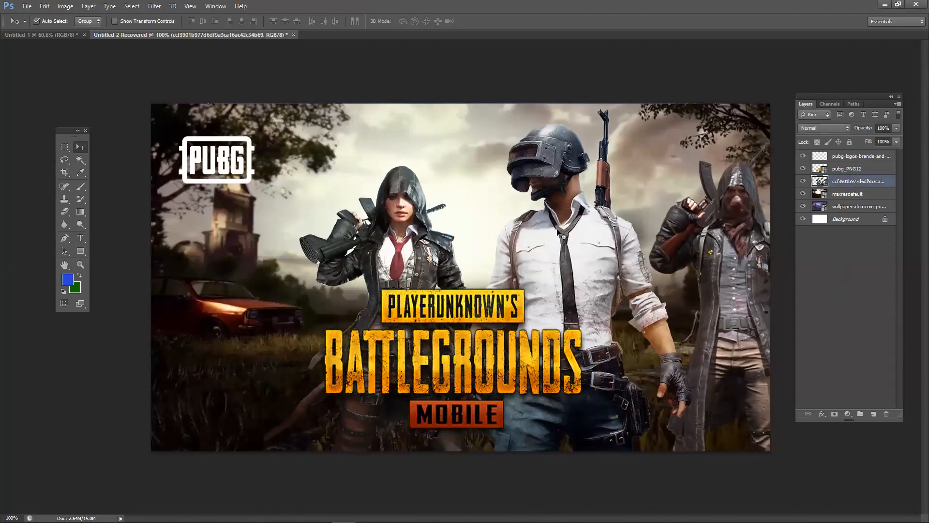
shift+click(864, 221)
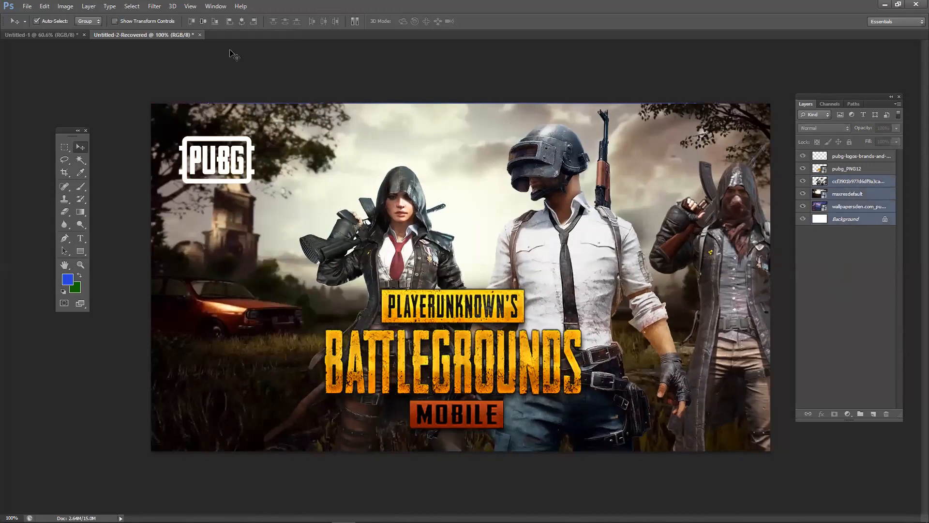
click(241, 23)
- Centre the BATTLEGROUNDS title horizontally and move it lower on the thumbnail
click(111, 256)
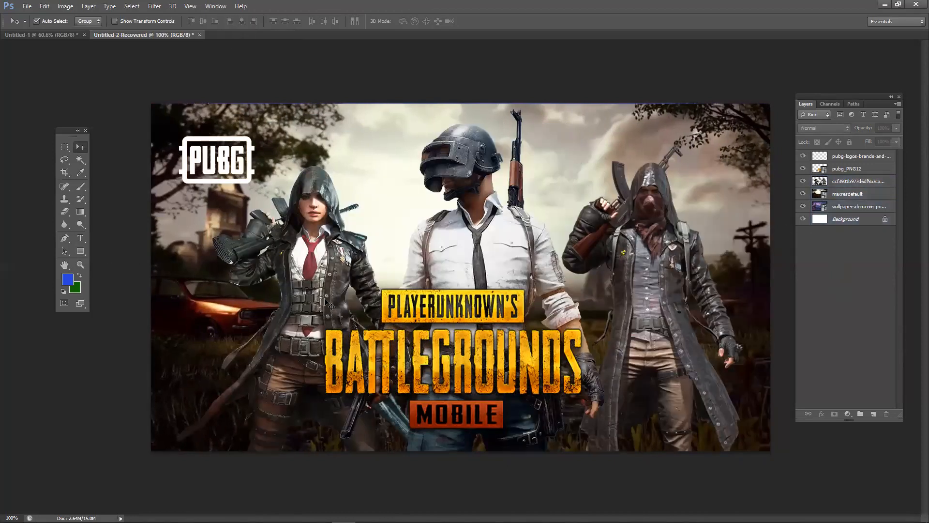
drag(465, 307, 557, 266)
ctrl+click(864, 224)
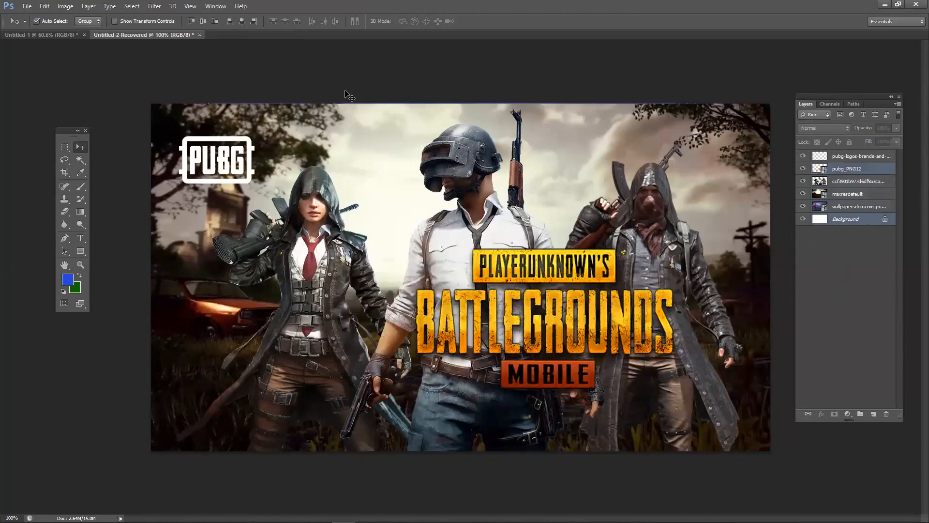
click(242, 22)
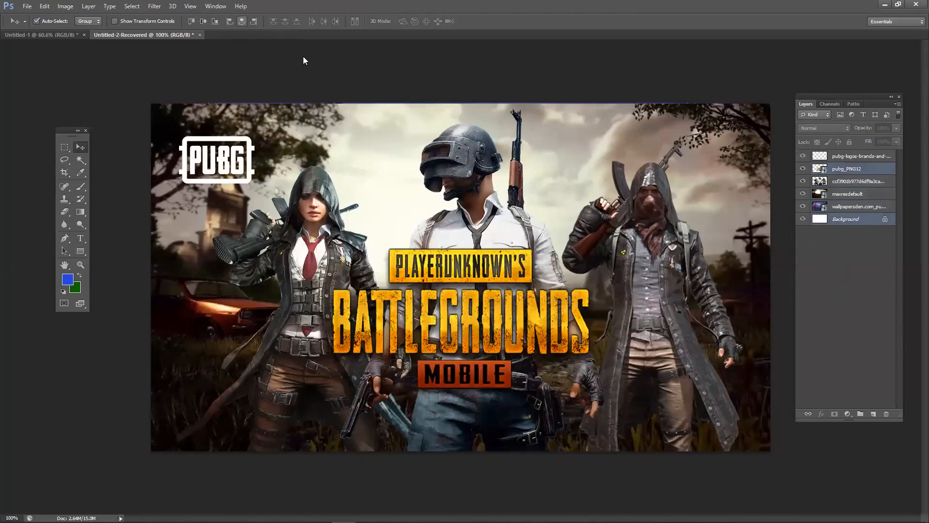
click(487, 102)
drag(527, 279, 528, 323)
click(414, 77)
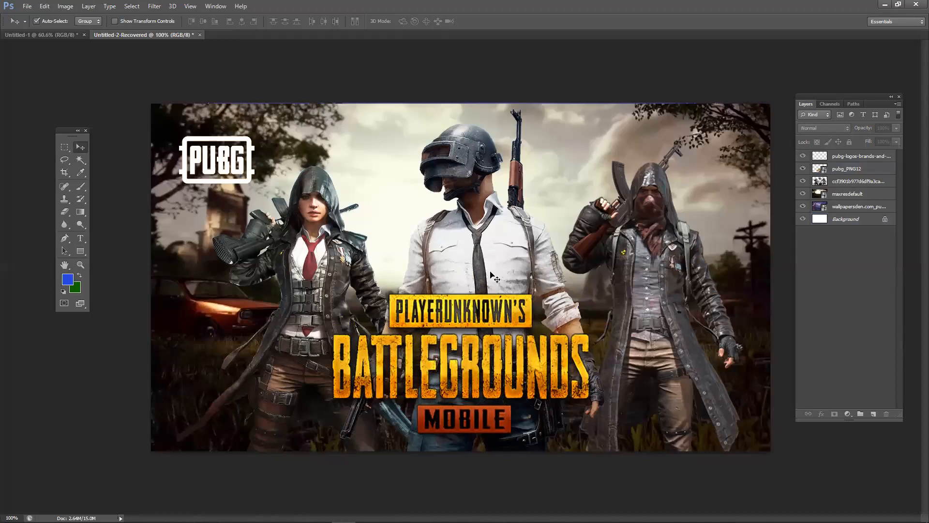
click(506, 266)
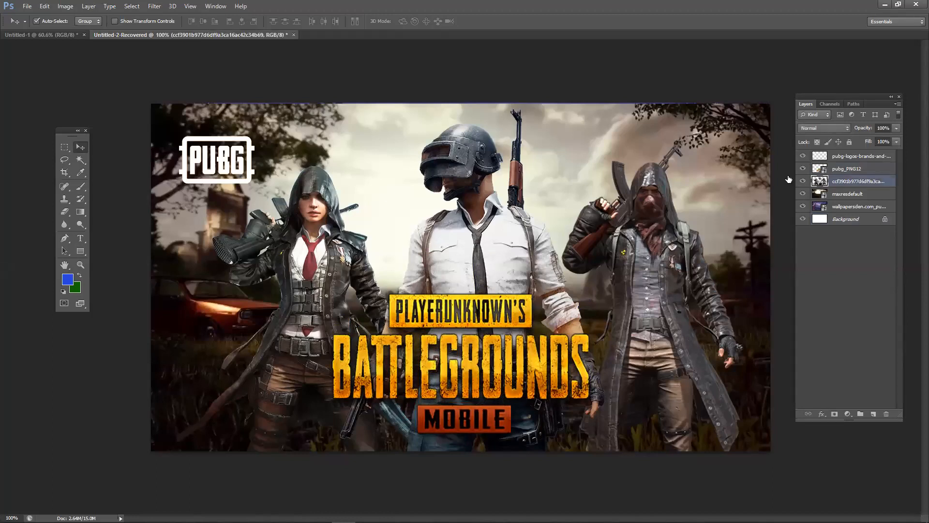
right_click(859, 180)
- Add a Stroke layer style to the characters and try sampling orange from the banner
click(825, 162)
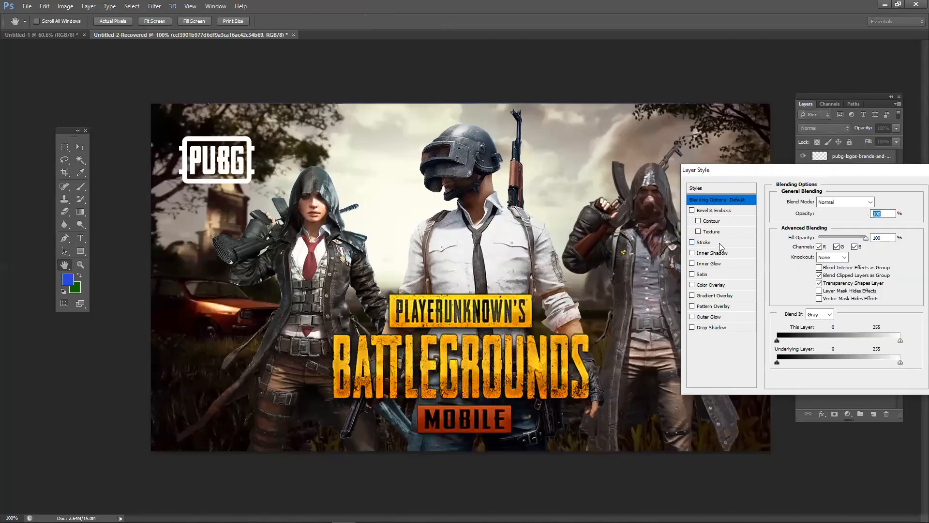
click(726, 241)
drag(752, 173, 715, 244)
drag(777, 272, 765, 224)
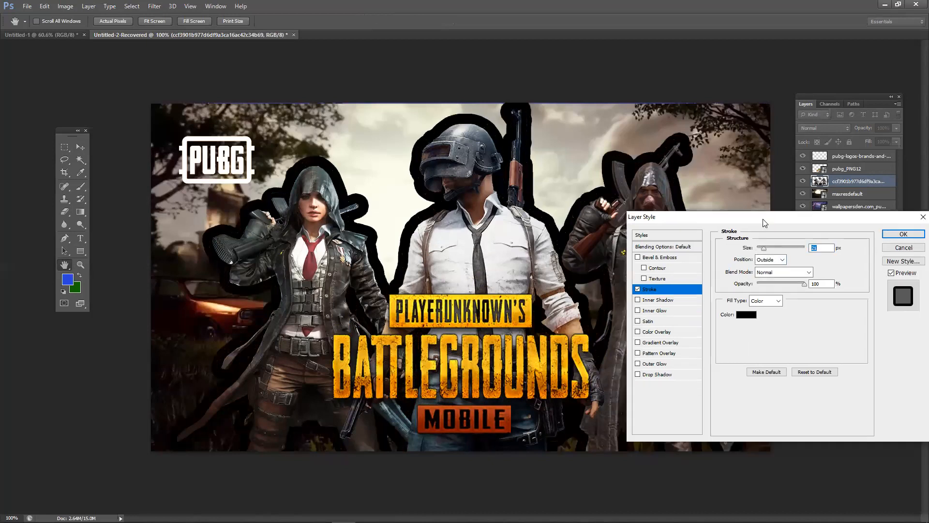
click(747, 314)
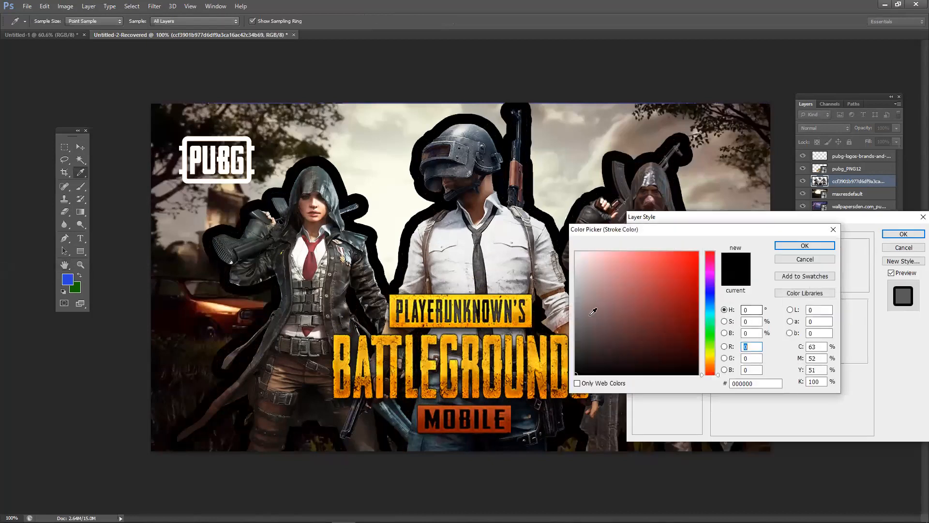
click(529, 312)
click(527, 307)
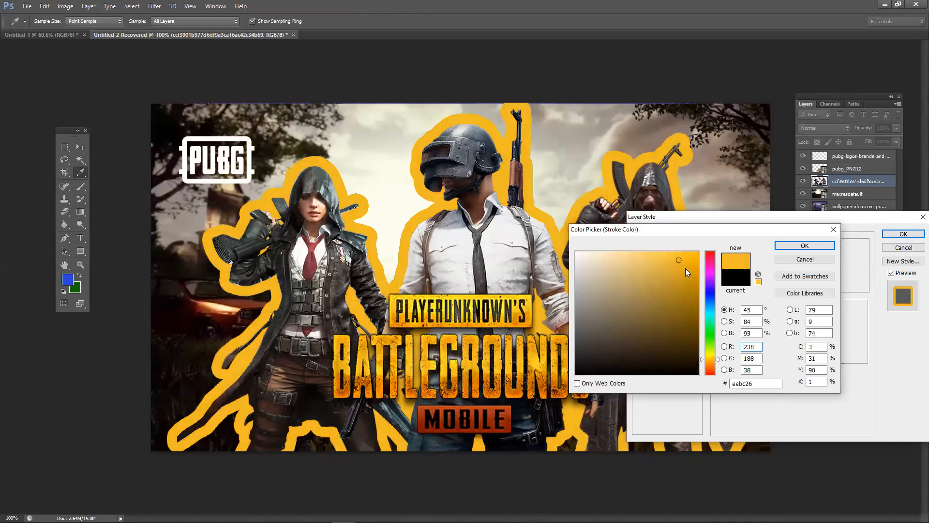
click(799, 260)
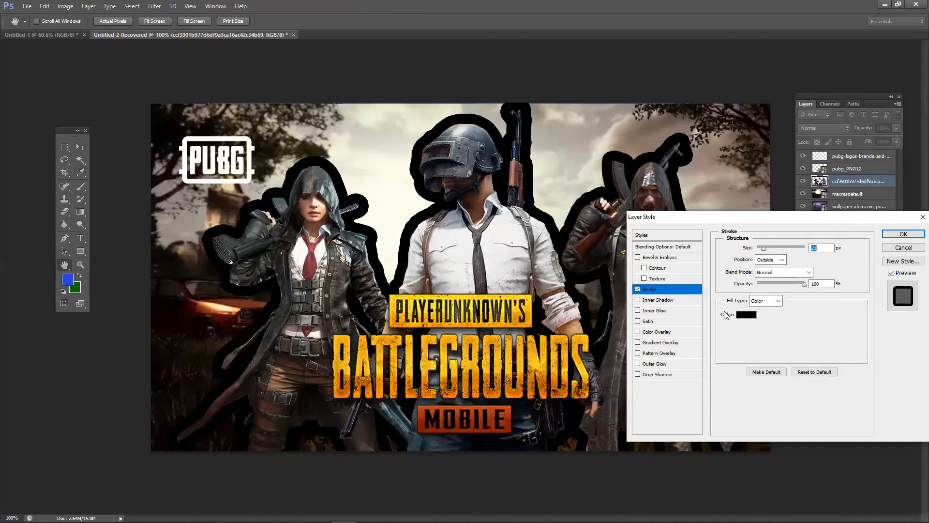
- Set the stroke to orange dca513 sampled from the title lettering, about 3 px, and apply it
click(748, 320)
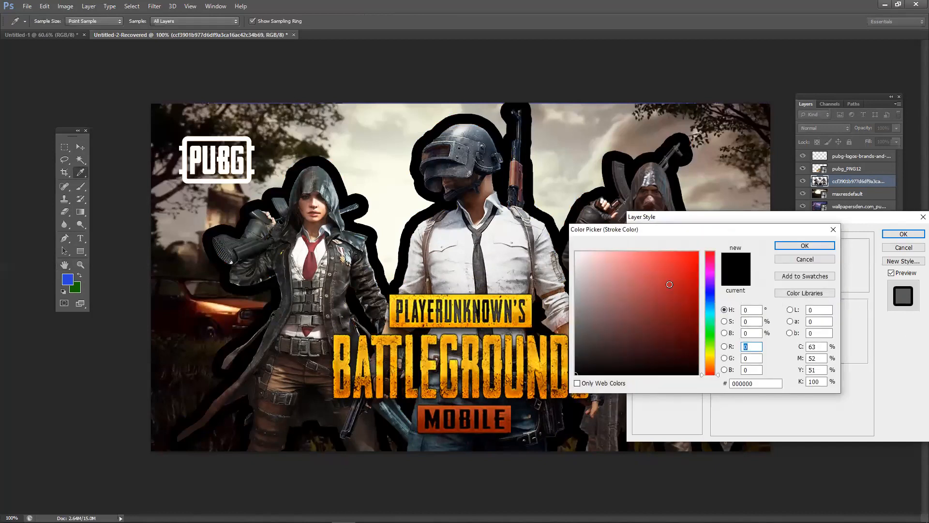
click(698, 263)
drag(710, 262, 707, 328)
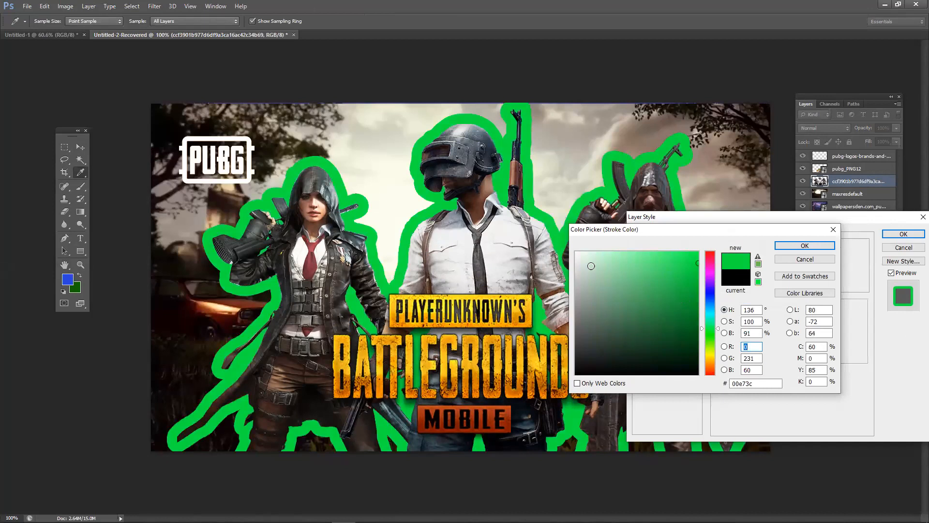
click(529, 305)
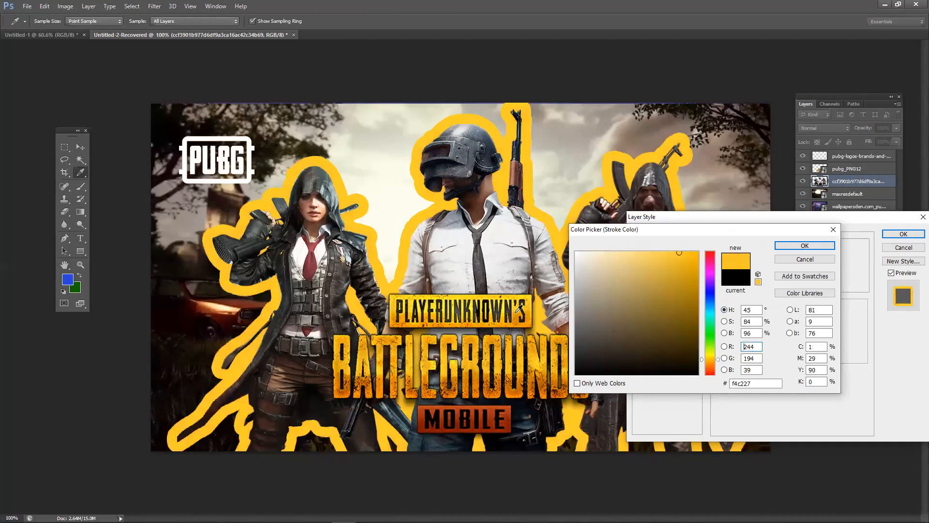
click(516, 311)
click(518, 309)
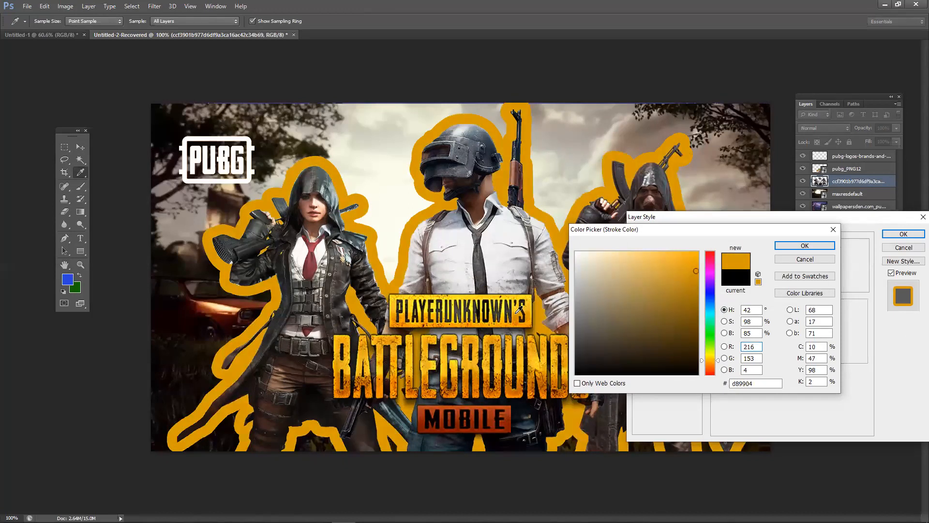
click(787, 245)
drag(763, 249, 759, 254)
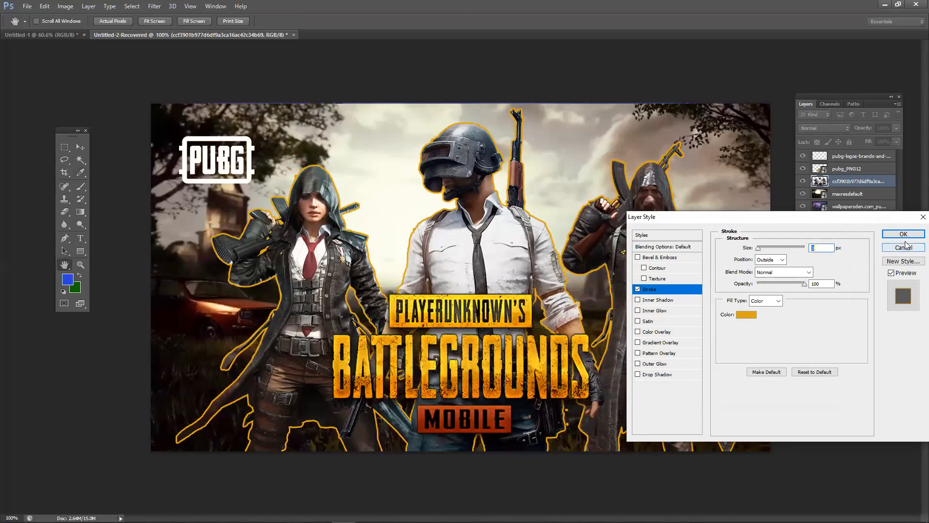
click(903, 234)
click(816, 447)
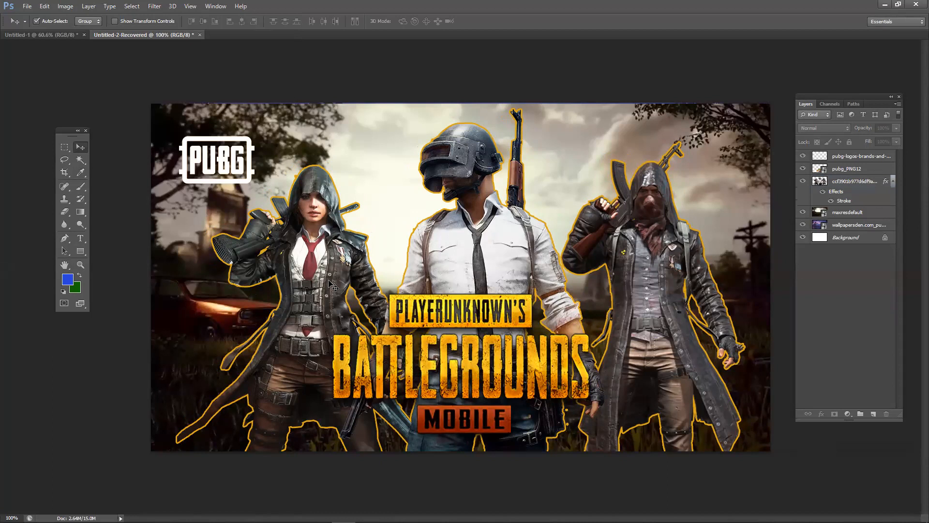
- Delete both flags in Untitled-1, leaving only the white Background layer
click(51, 33)
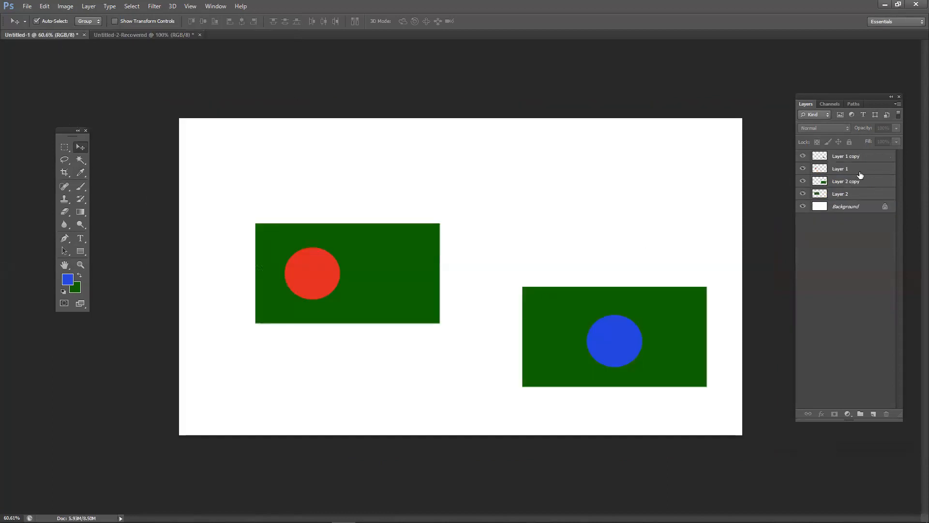
drag(265, 171, 711, 373)
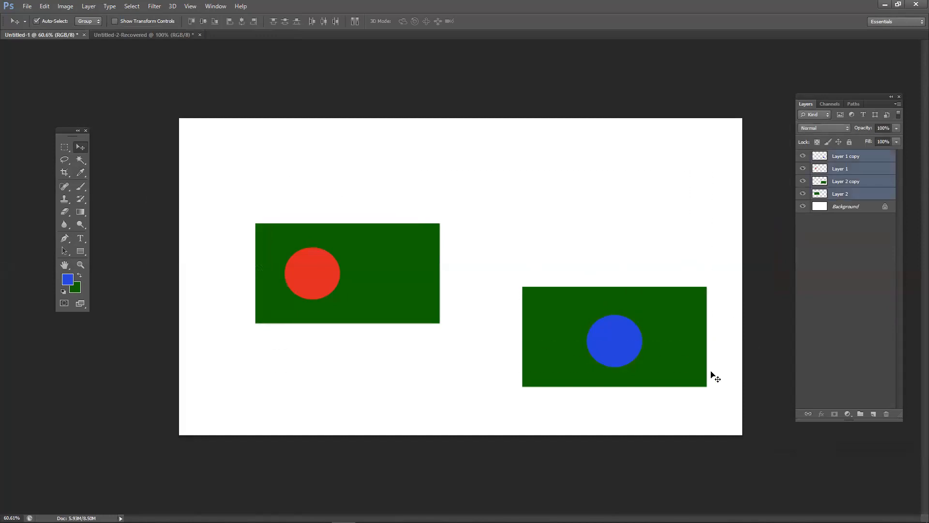
key(Delete)
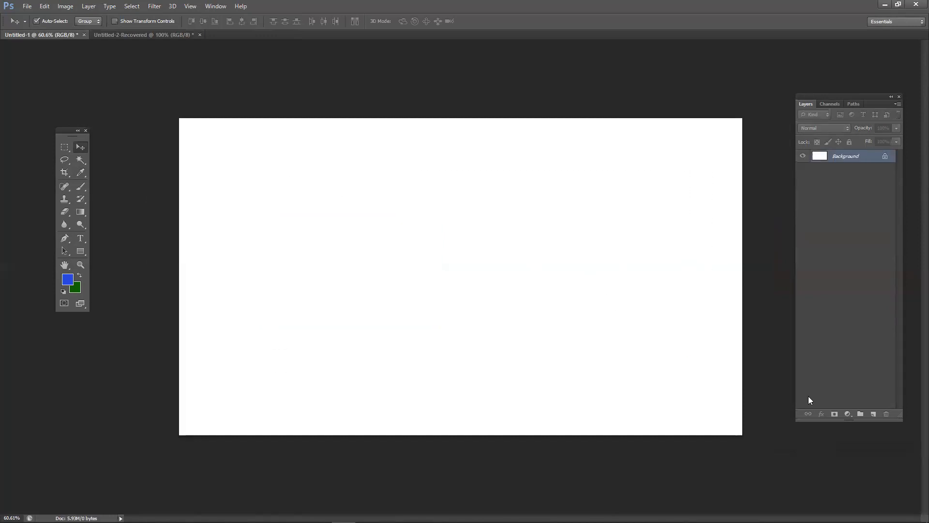
drag(65, 129, 68, 105)
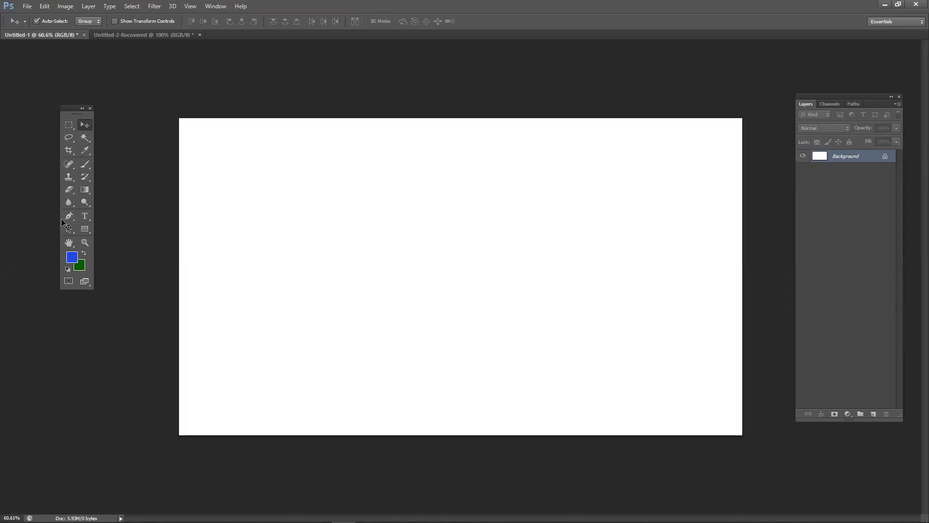
- Type a test text line, set it to 72 pt, retype 'fgdfgdf', then delete that test layer
click(89, 216)
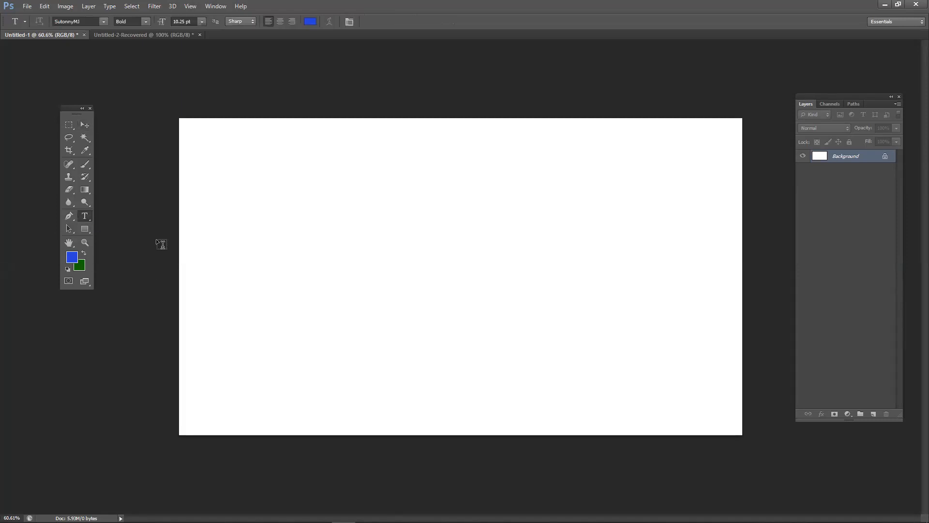
click(334, 233)
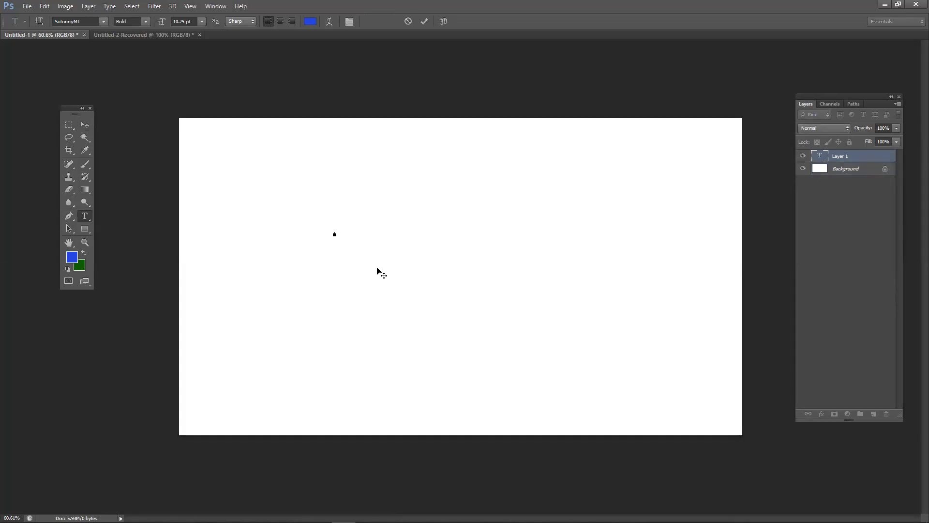
text(......)
key(ctrl+a)
click(202, 21)
click(205, 186)
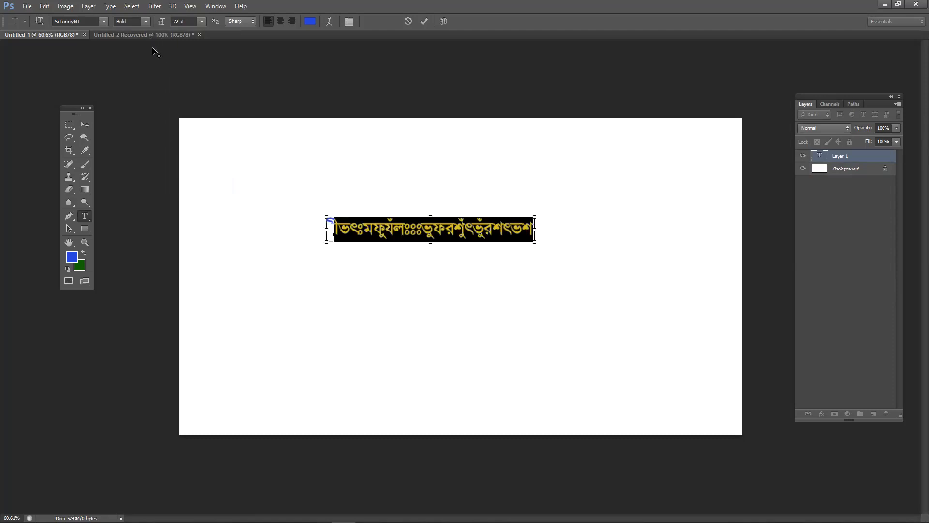
key(ctrl)
key(ctrl)
text(fgdfgdf)
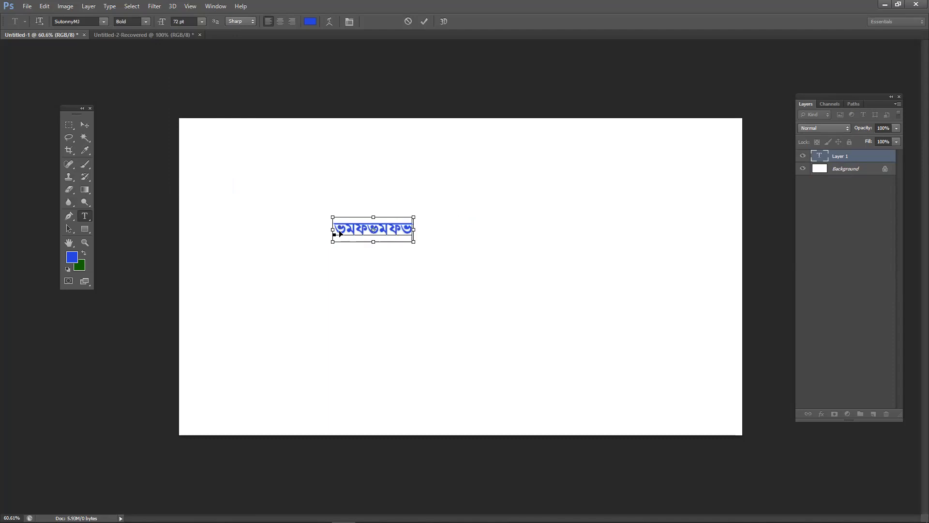
key(ctrl+a)
click(83, 124)
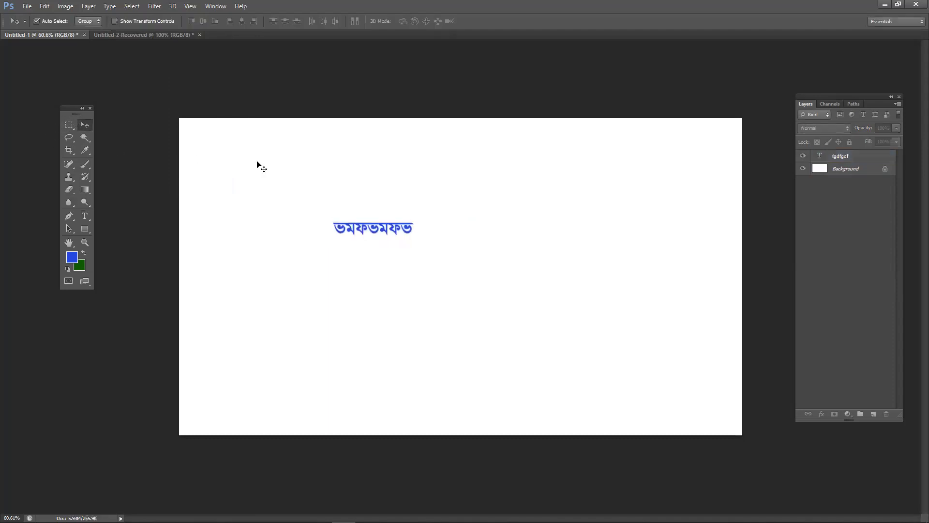
key(Delete)
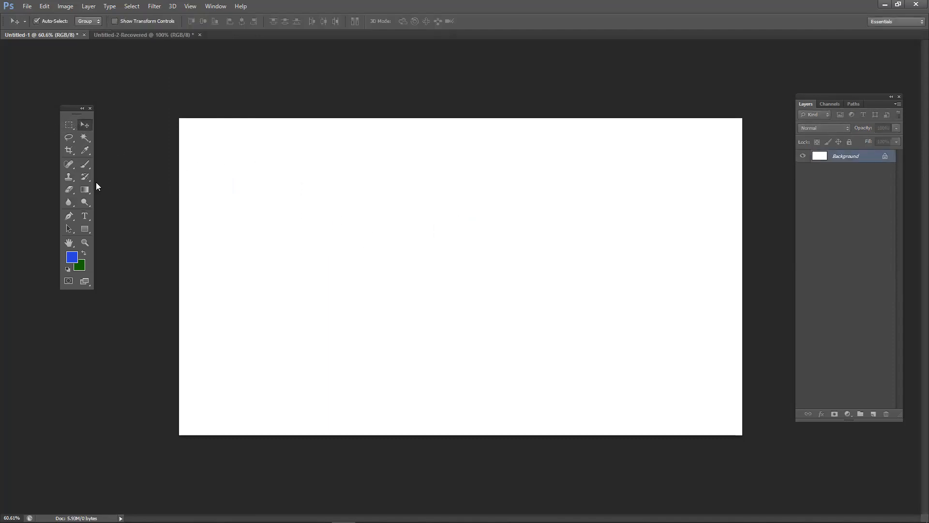
- Start a new test text line 'hdfxghfgjhhg' near the upper left and select it
click(85, 217)
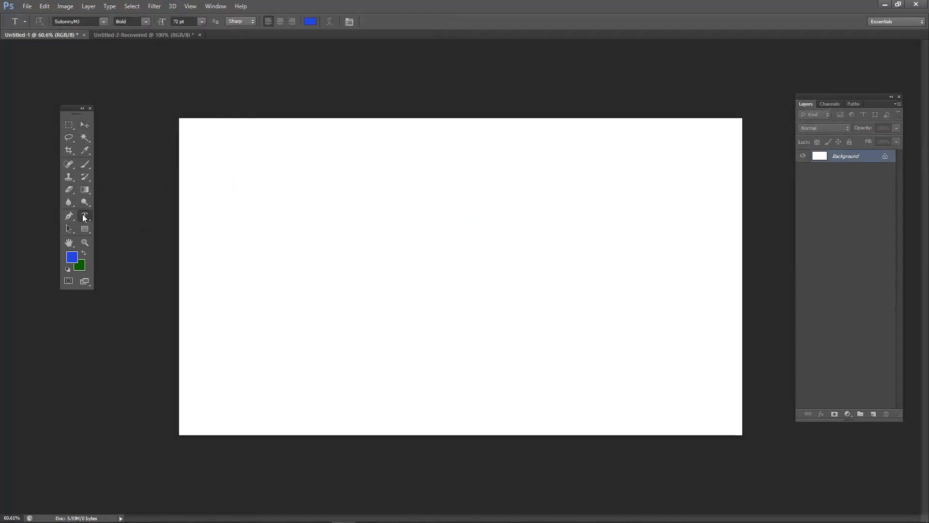
click(301, 205)
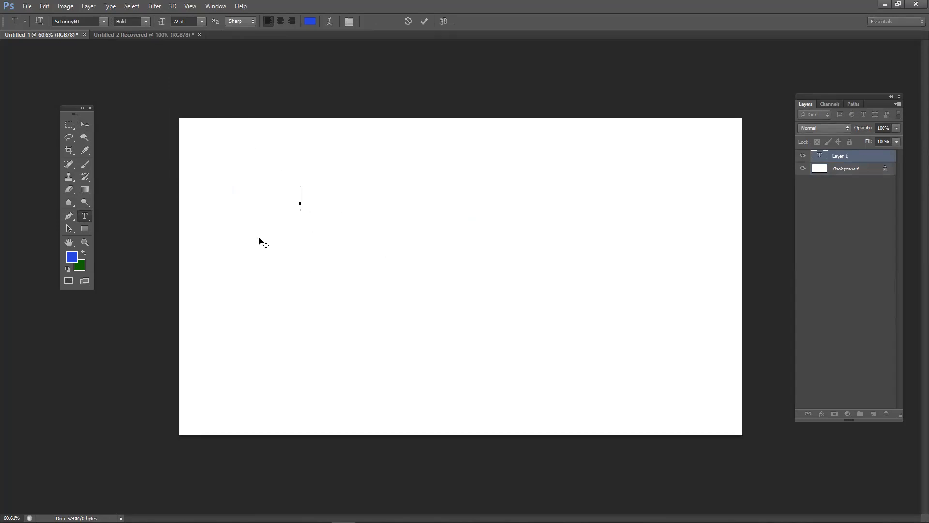
text(hdfxghfgjhhg)
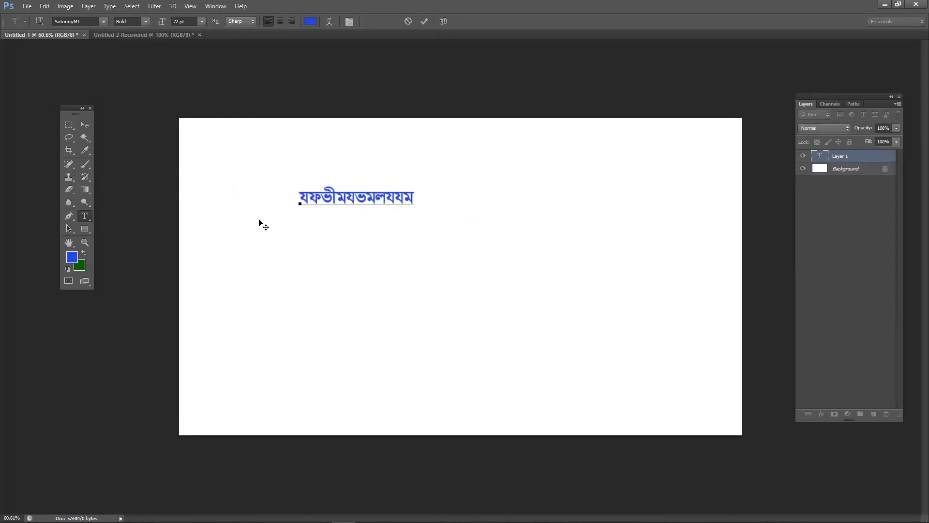
key(ctrl+a)
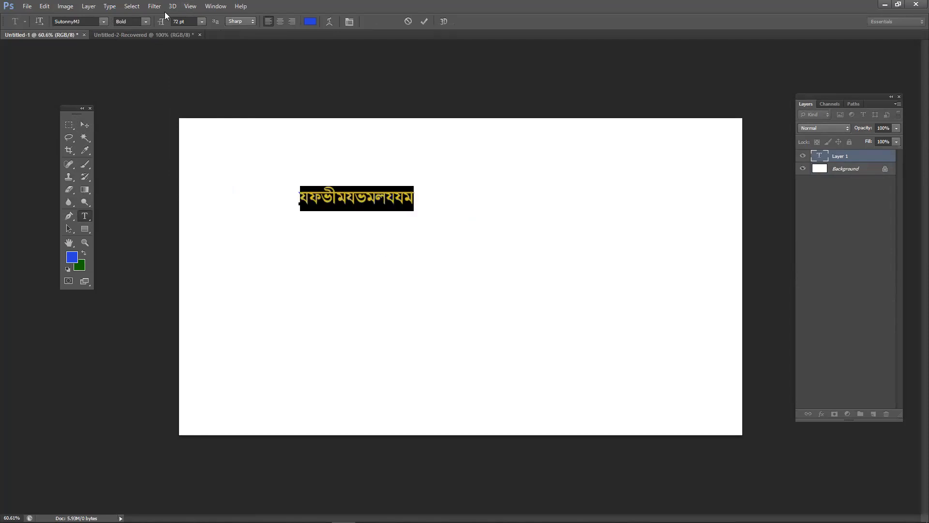
- Try the Plaguard font on the test text, then switch it to Arial
click(104, 22)
scroll(105, 51, up, 10)
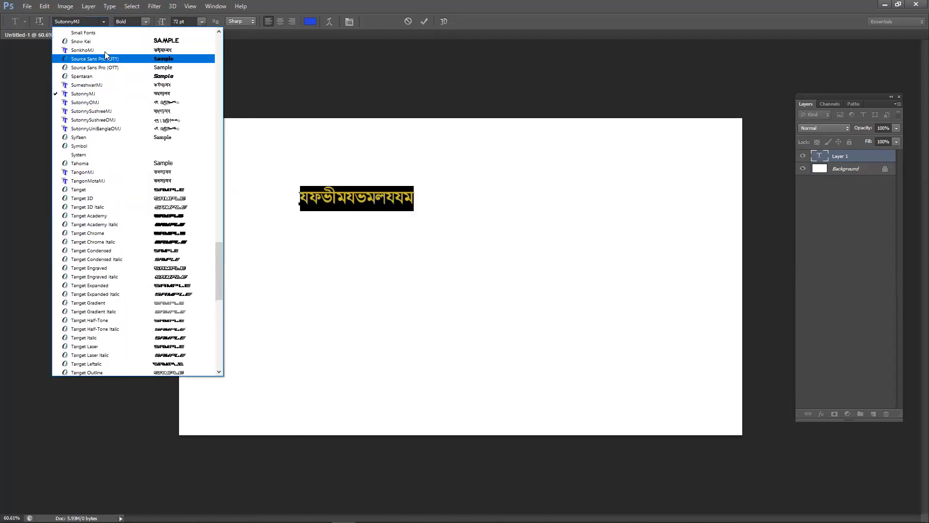
click(134, 79)
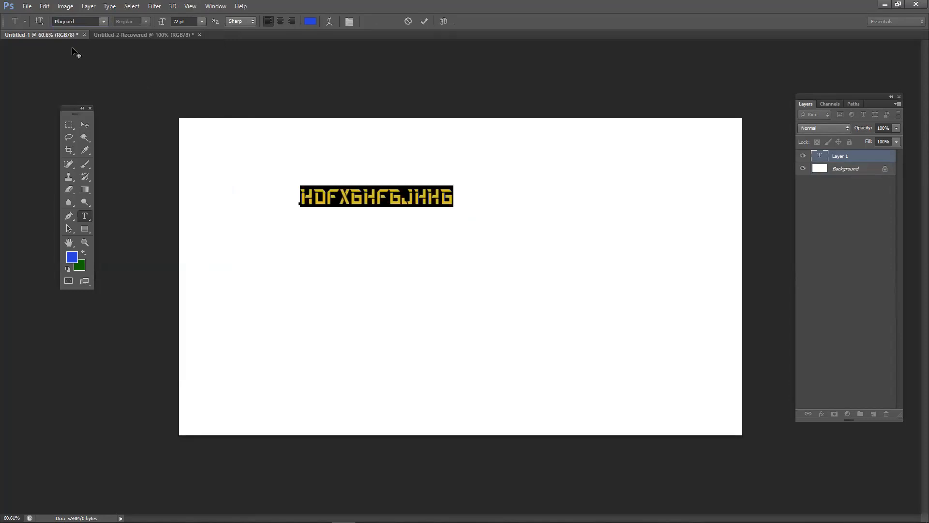
click(103, 22)
drag(218, 235, 218, 87)
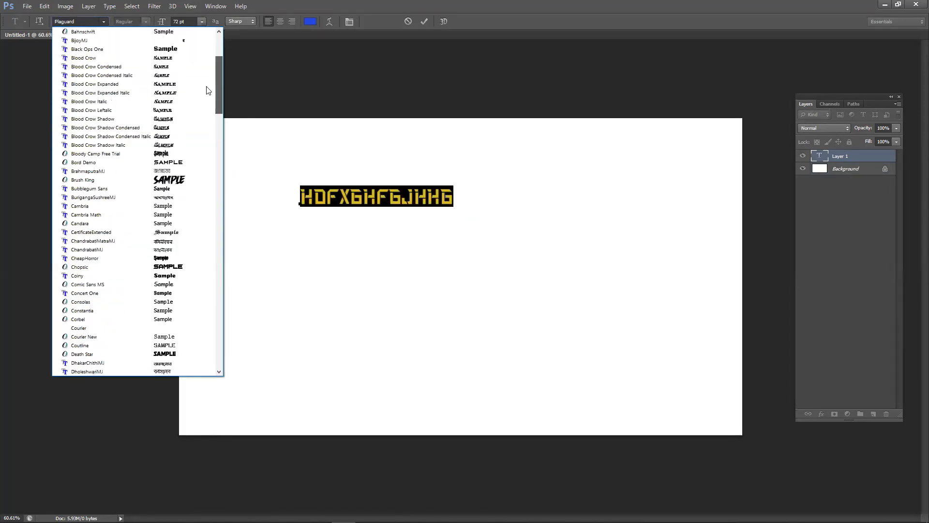
click(132, 41)
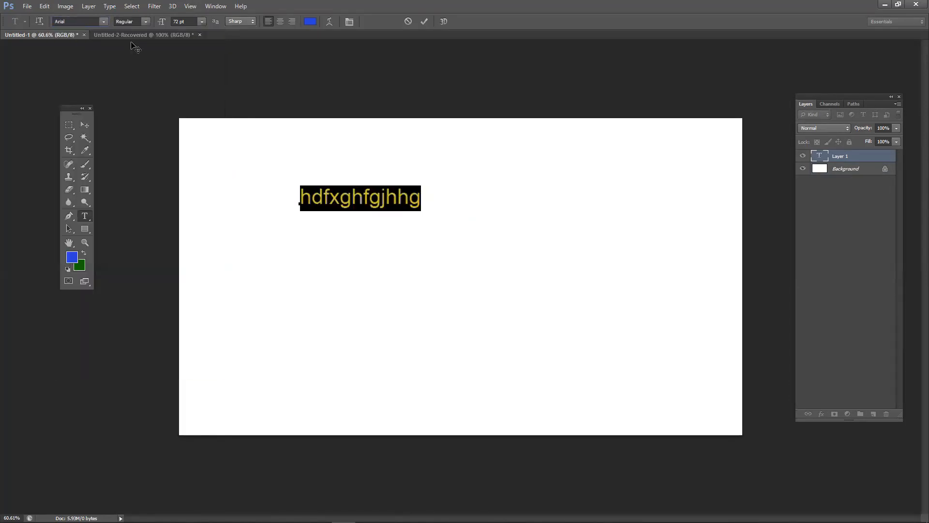
- Try Avengero, return to Arial, then commit and delete the test text layer
click(103, 22)
click(119, 63)
click(103, 21)
scroll(112, 48, up, 5)
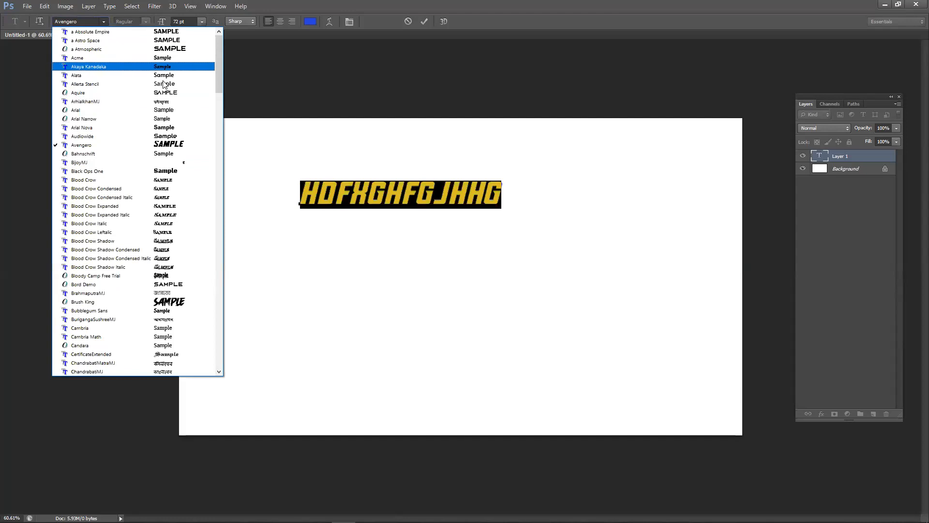
click(127, 113)
click(82, 125)
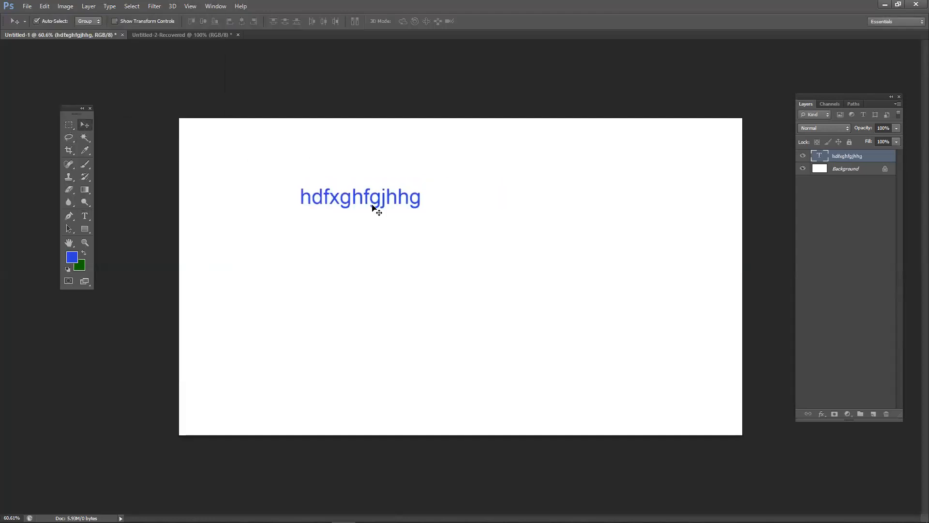
key(Delete)
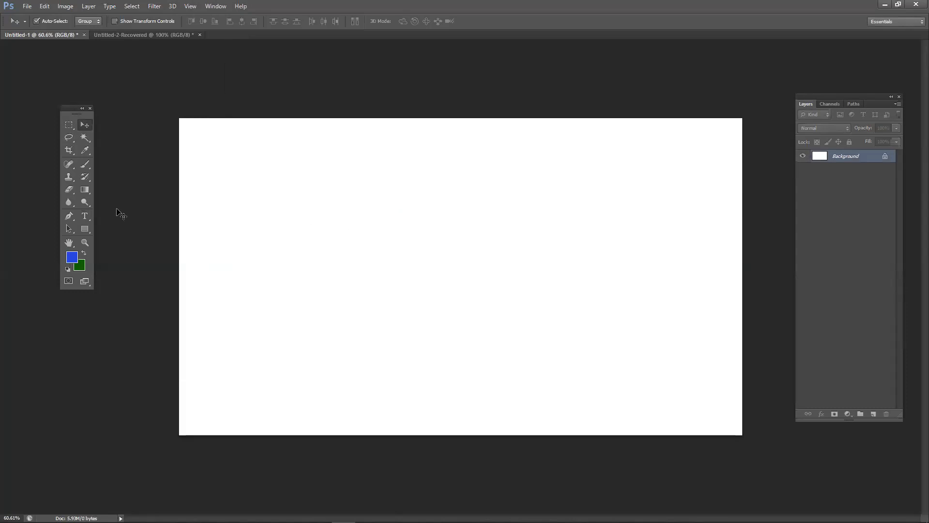
- Type a person's full name as a 72 pt Arial text line on the left side and commit it
click(90, 214)
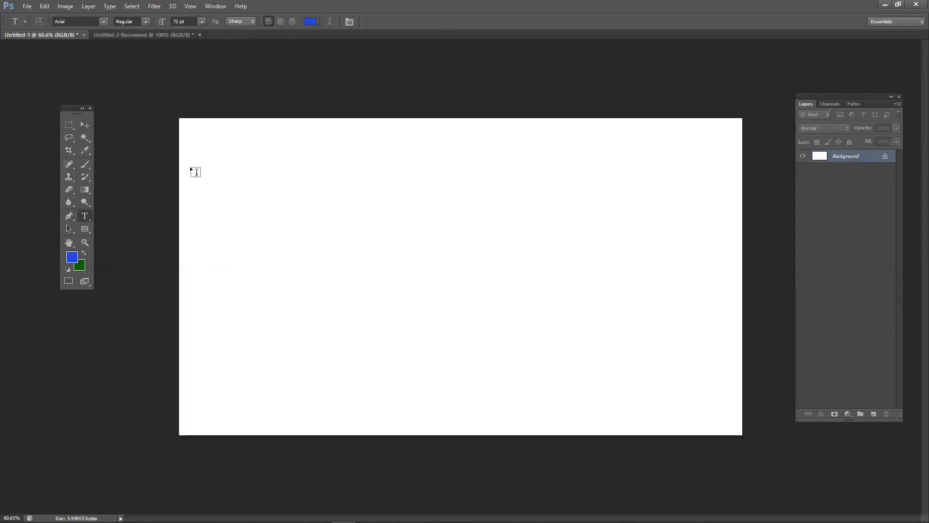
click(269, 257)
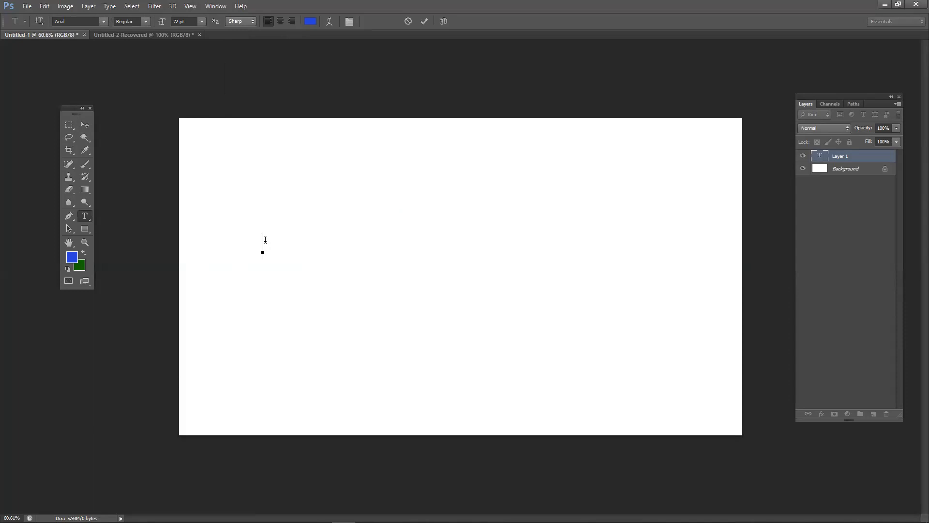
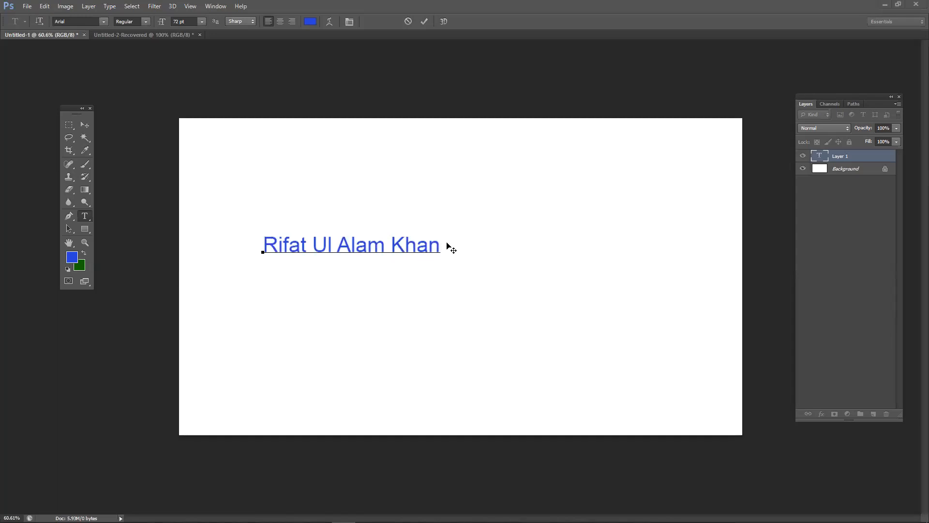
key(shift+Left)
key(Right)
click(423, 21)
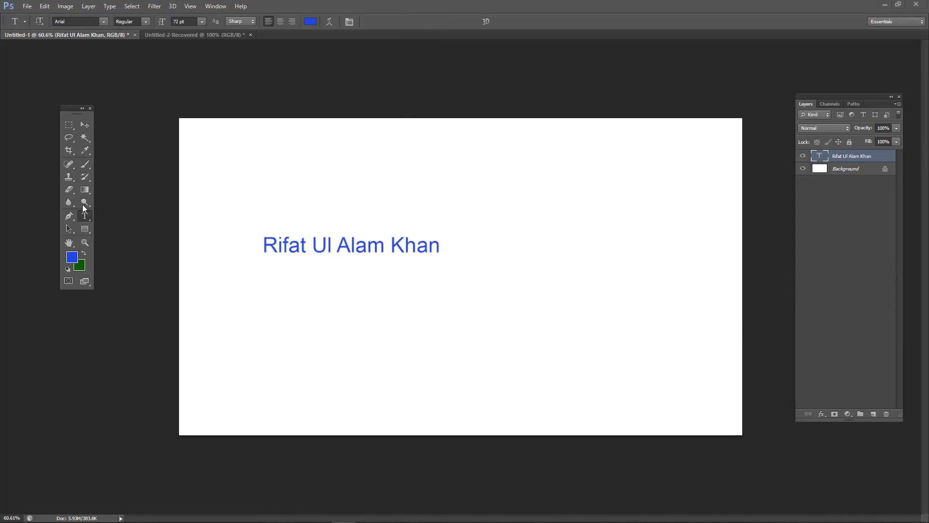
- Type three names on stacked lines below the first name, the third in capitals, and commit
drag(68, 112, 77, 95)
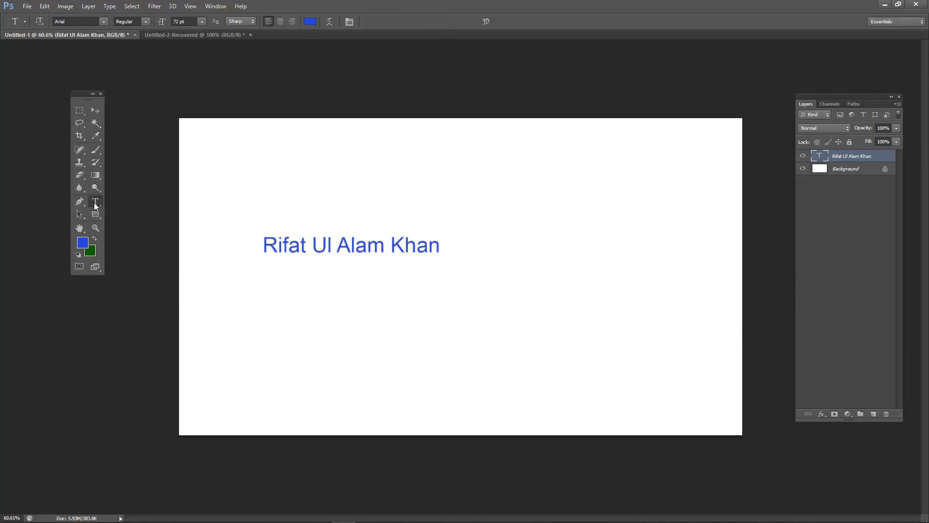
click(257, 322)
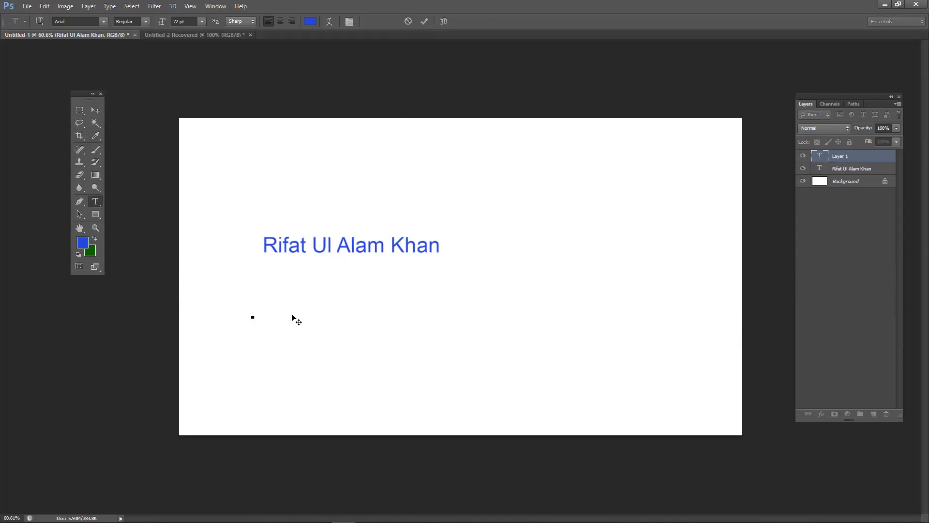
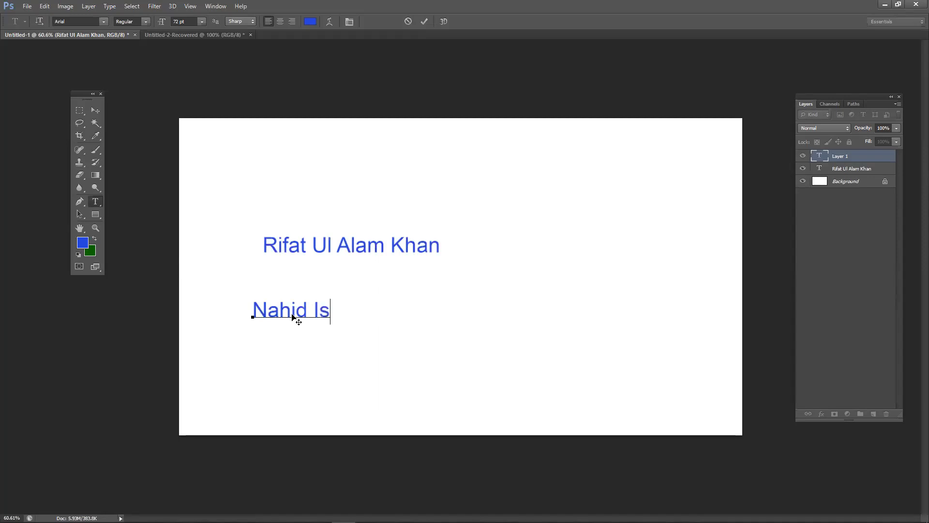
key(Return)
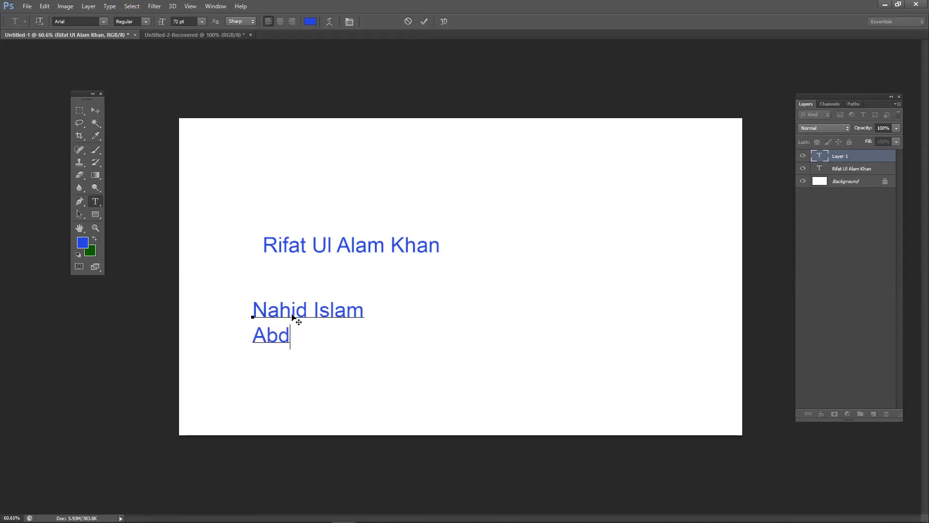
key(Return)
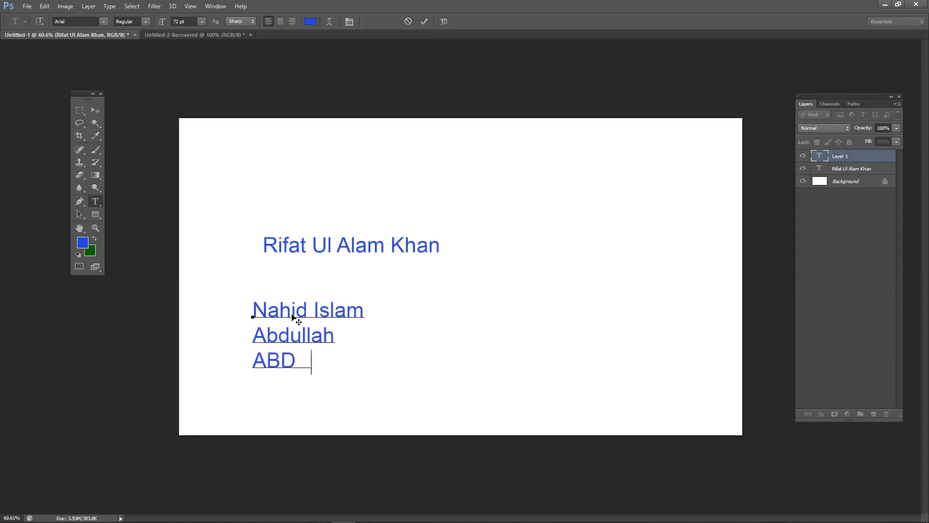
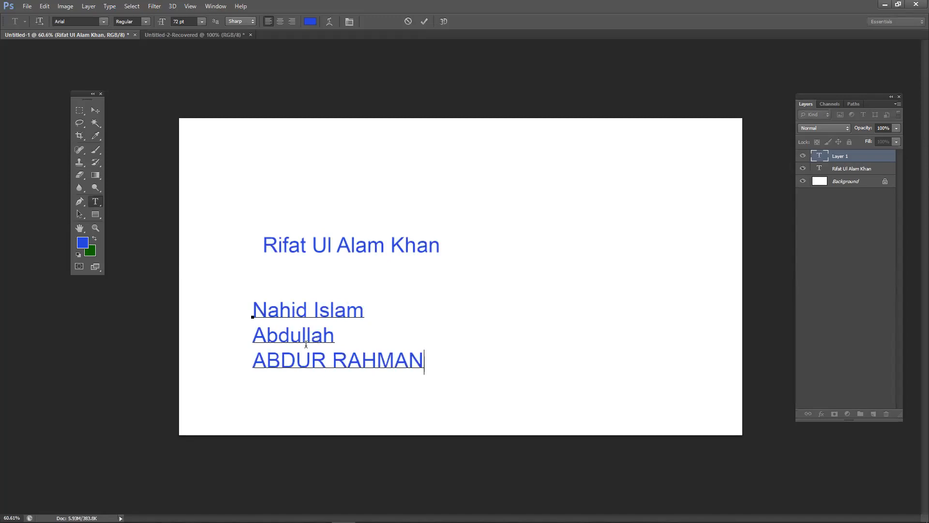
click(101, 113)
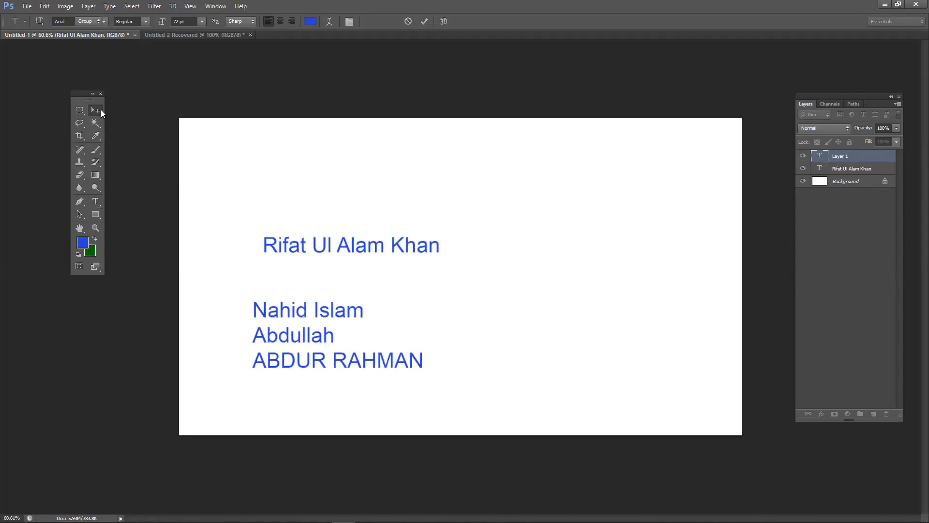
- Shift the single-line name lower and left, delete the three-line name block, and start a new text layer below
drag(373, 257, 362, 197)
drag(360, 323, 357, 293)
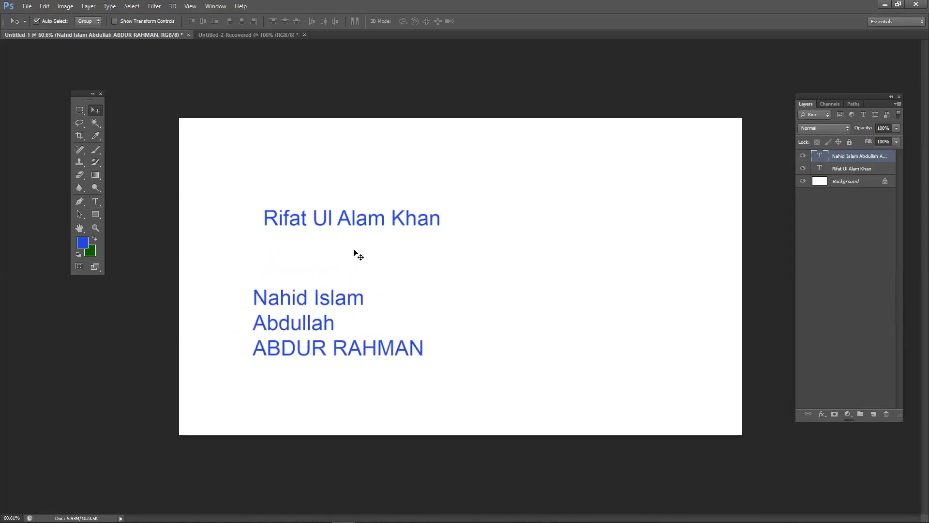
mouse_move(378, 217)
mouse_down()
mouse_move(401, 199)
mouse_move(388, 203)
mouse_move(386, 185)
mouse_move(382, 234)
mouse_up()
drag(352, 304, 340, 287)
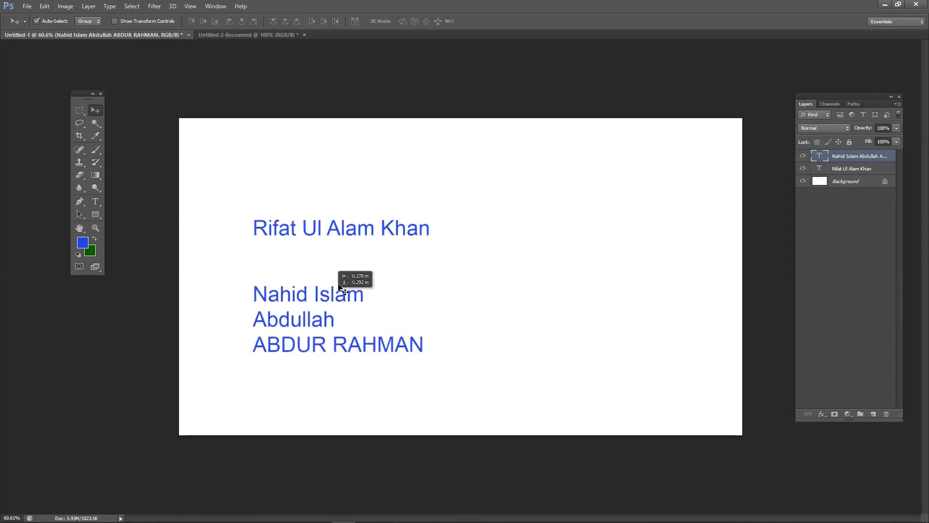
key(Delete)
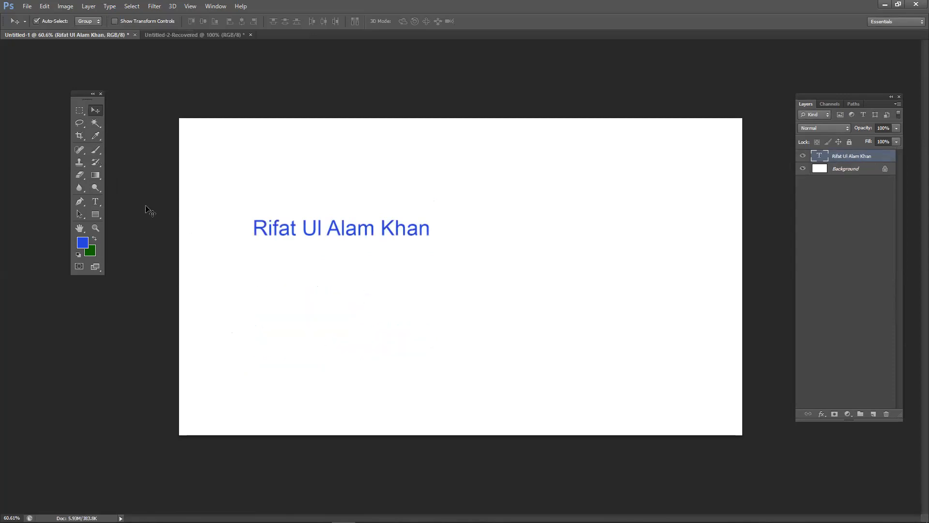
click(95, 202)
click(258, 290)
- Type another person's name in the new text layer, commit it, and move it above the original name
text(aBDULLAH)
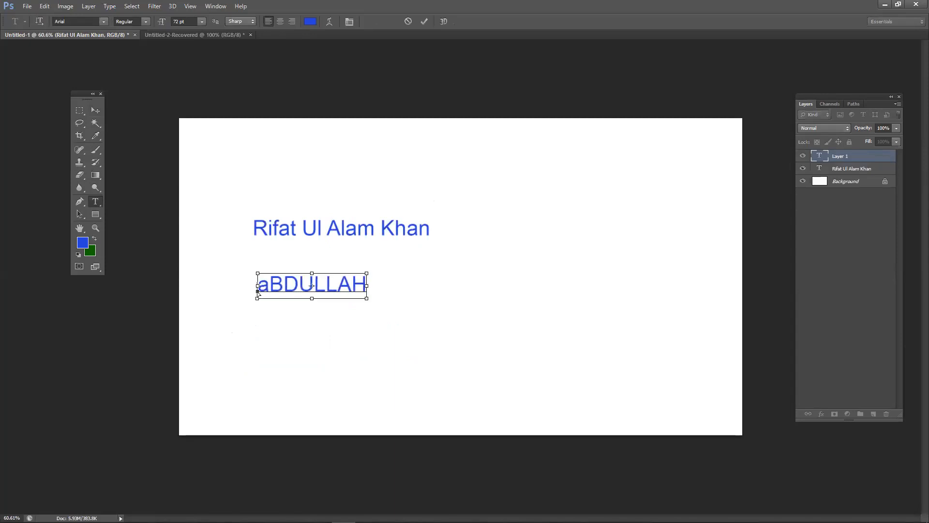
key(ctrl+a)
text(Abduoll)
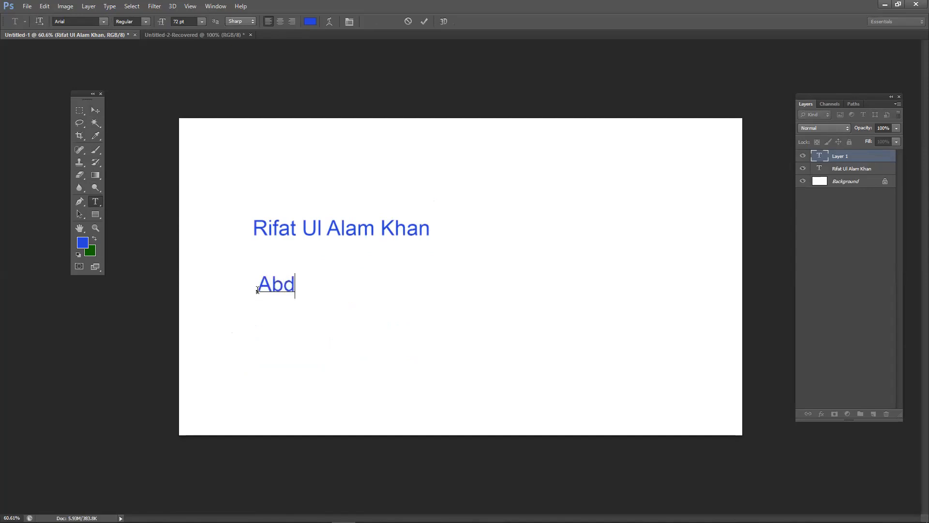
key(BackSpace)
key(BackSpace)
key(BackSpace)
text(llah)
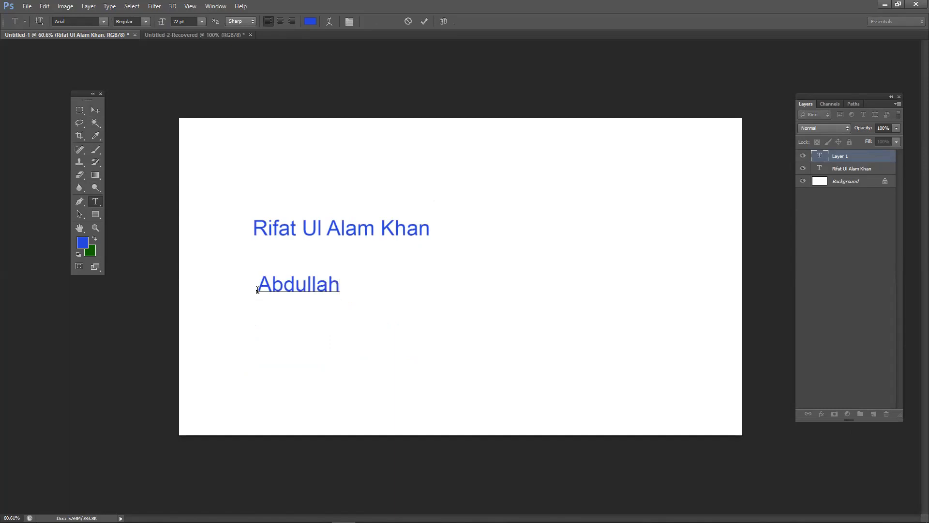
click(422, 21)
click(96, 110)
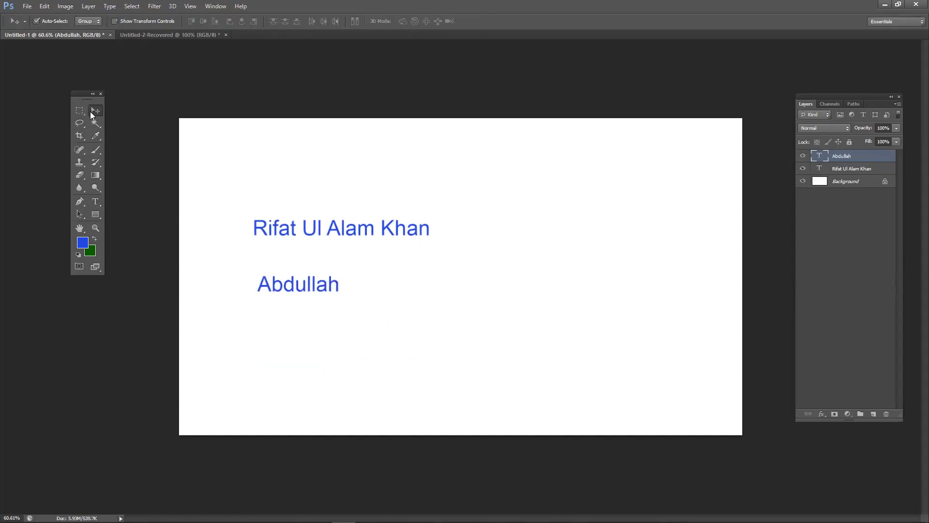
drag(297, 288, 294, 199)
- Add two more separate name text layers below the existing names and commit each
click(96, 202)
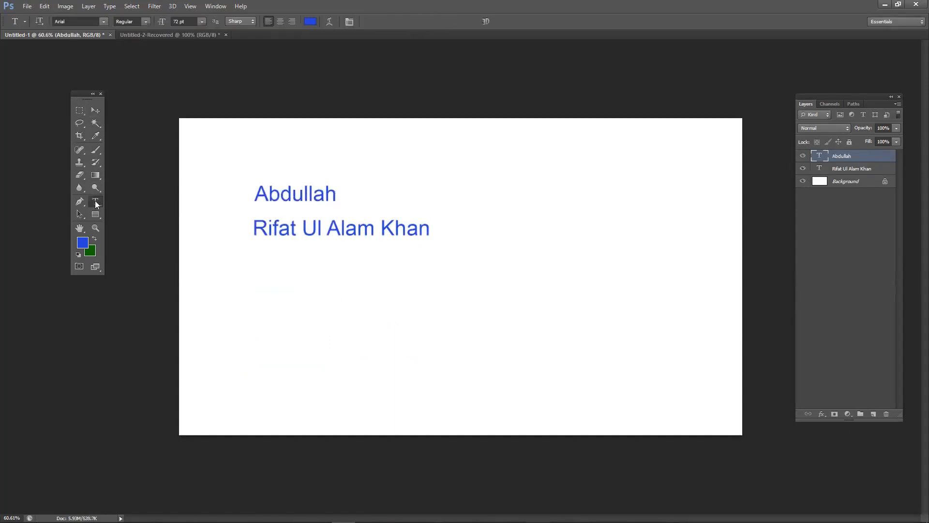
click(296, 276)
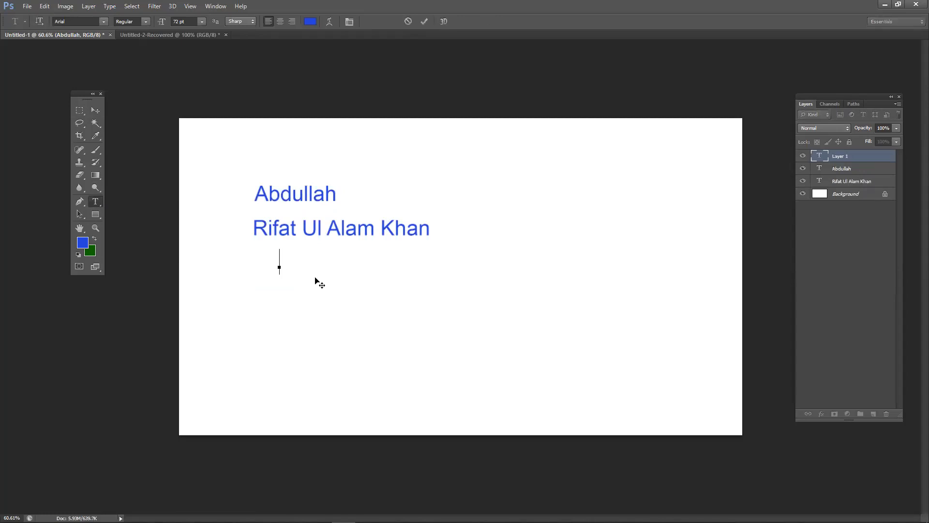
click(95, 112)
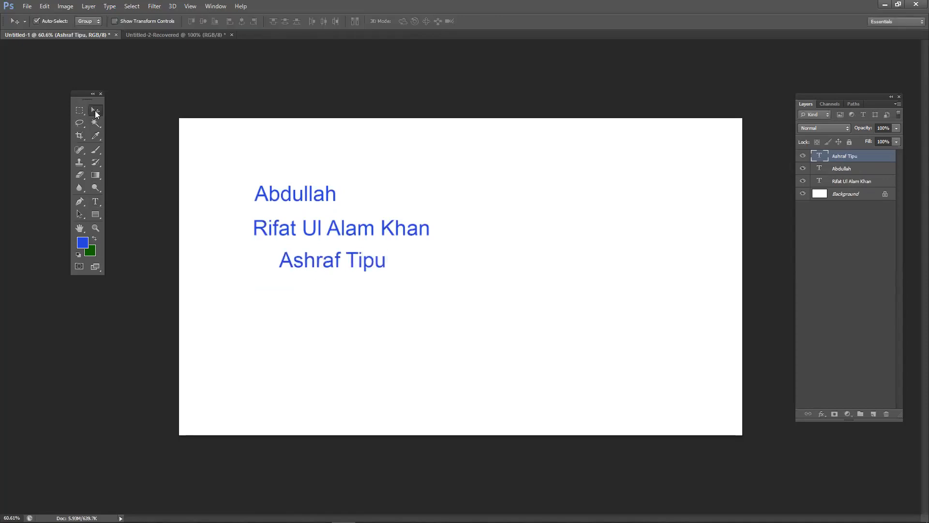
click(95, 201)
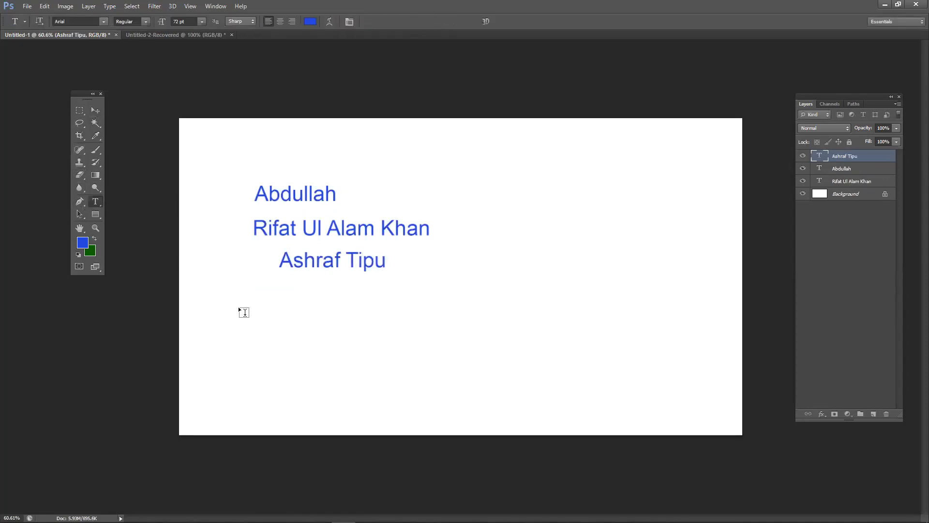
click(265, 310)
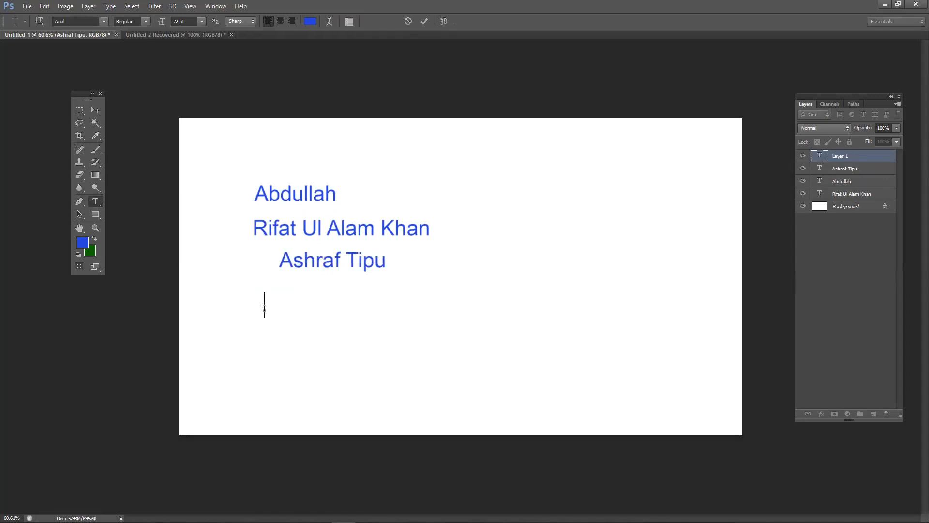
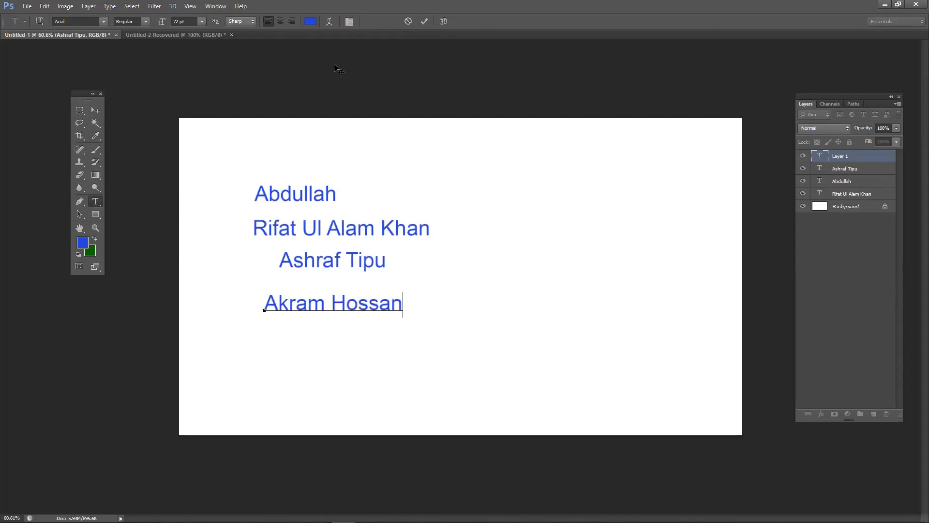
click(423, 23)
click(95, 110)
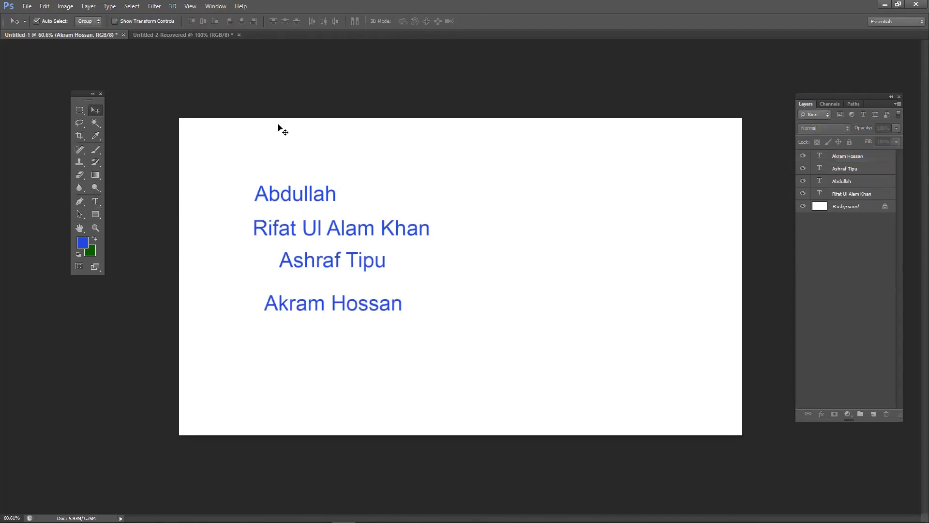
- Drag the four name layers into a left-aligned stack, setting the original name lower and slightly right
drag(328, 202, 272, 191)
drag(327, 237, 442, 189)
drag(373, 276, 474, 271)
drag(395, 312, 370, 365)
drag(425, 247, 235, 218)
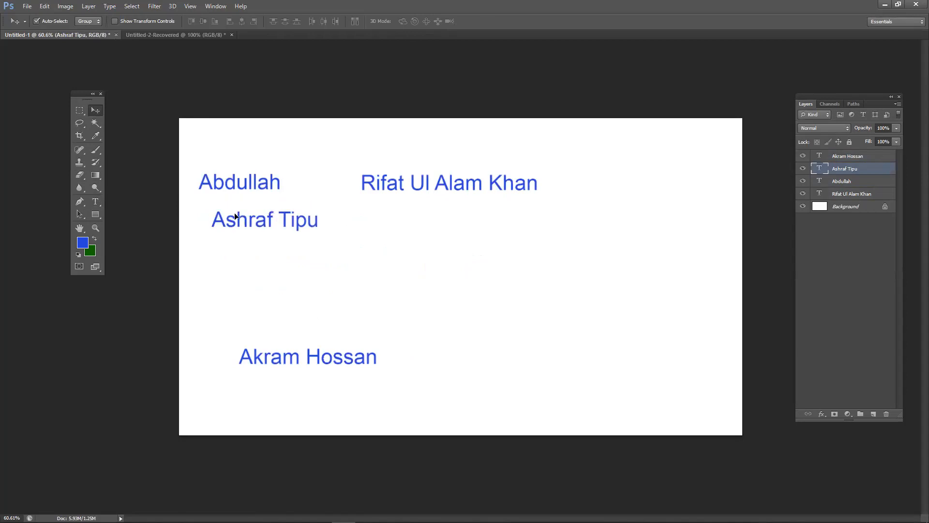
drag(391, 190, 408, 219)
drag(358, 353, 325, 307)
drag(411, 216, 254, 296)
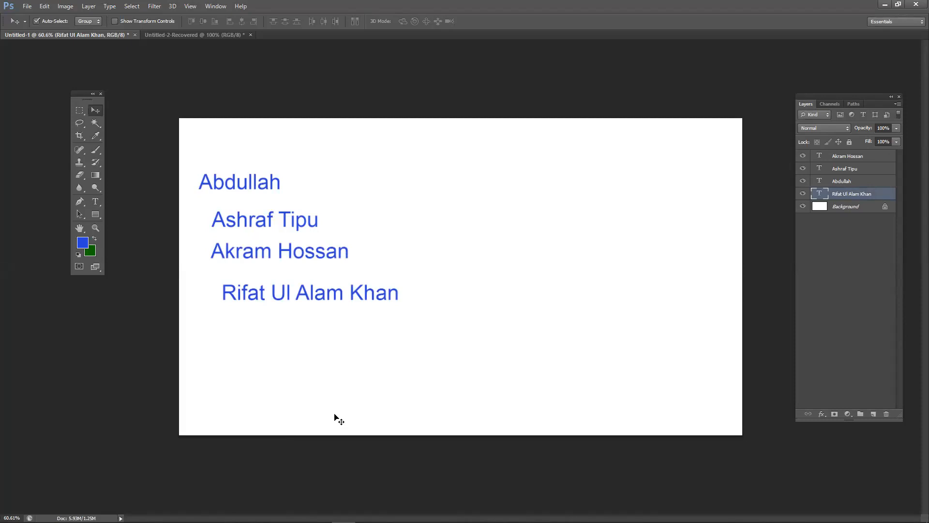
drag(397, 293, 397, 317)
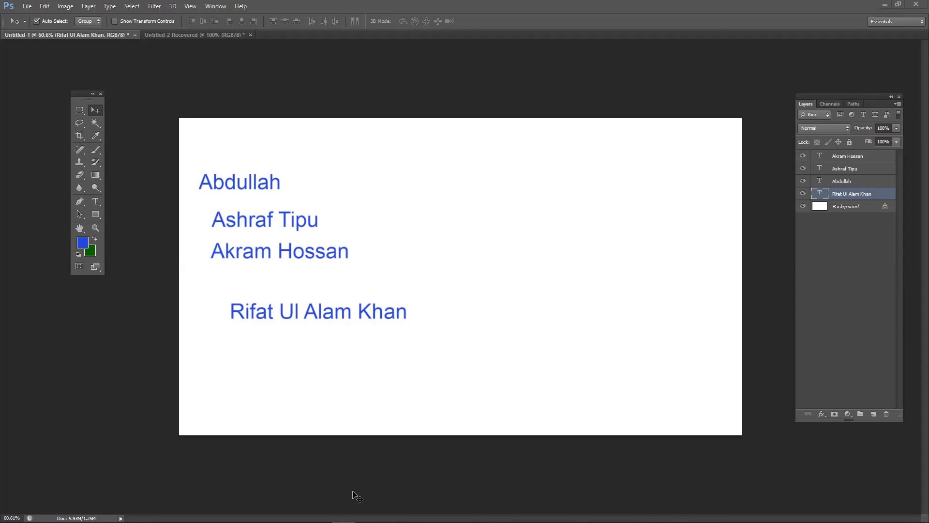
- Raise the speaker volume from 54 to 72 and close the volume flyout
click(867, 513)
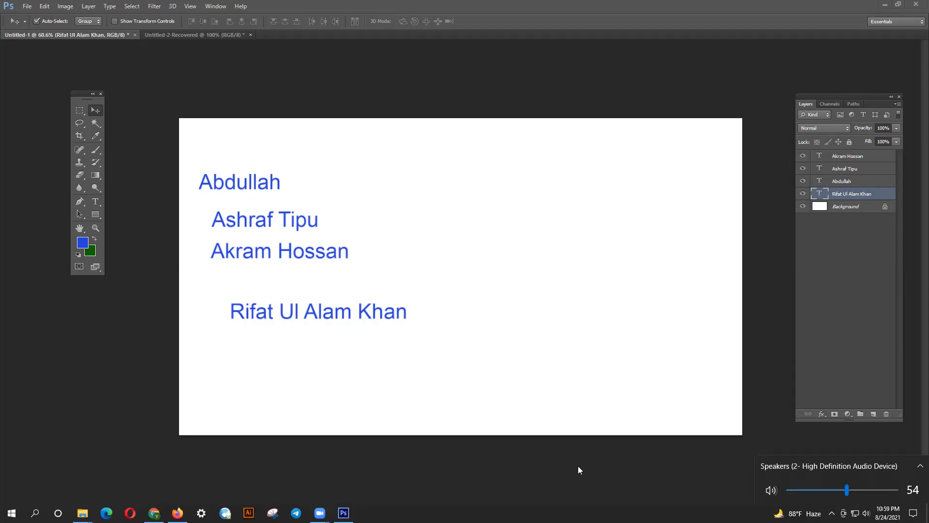
click(866, 490)
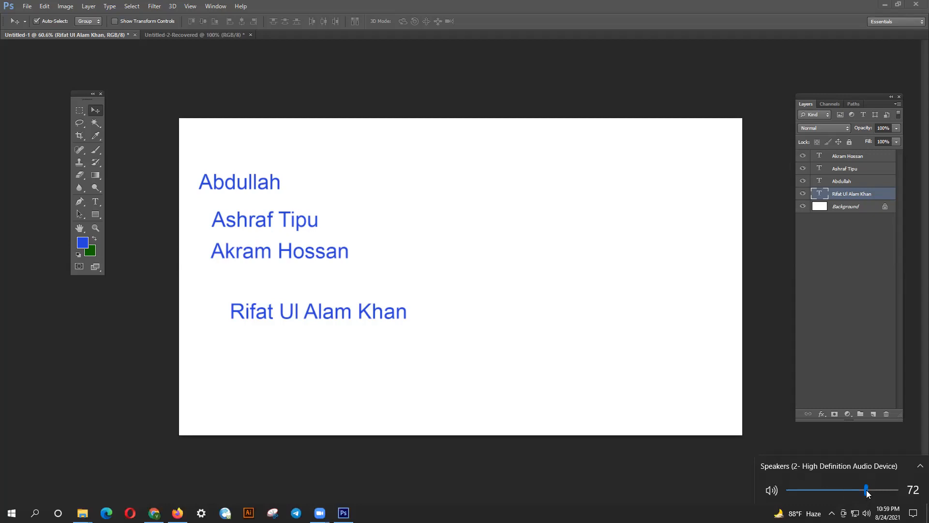
click(625, 458)
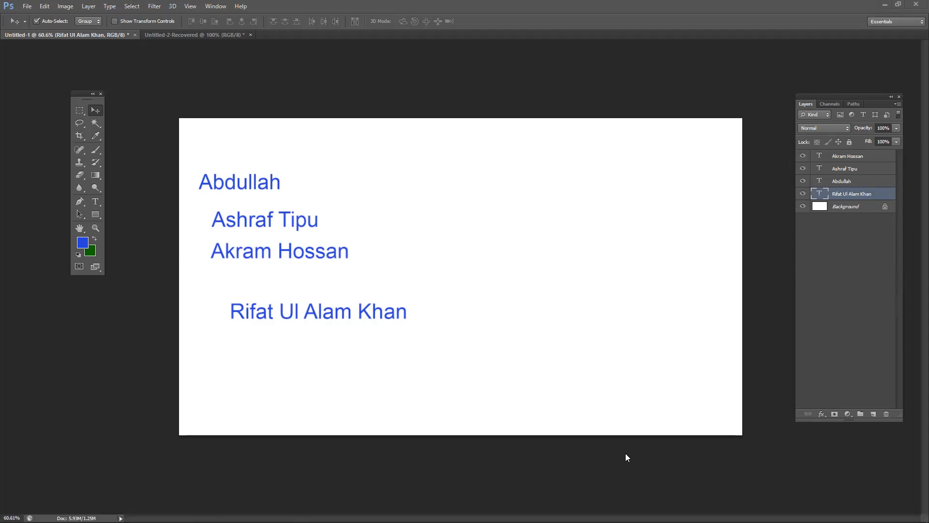
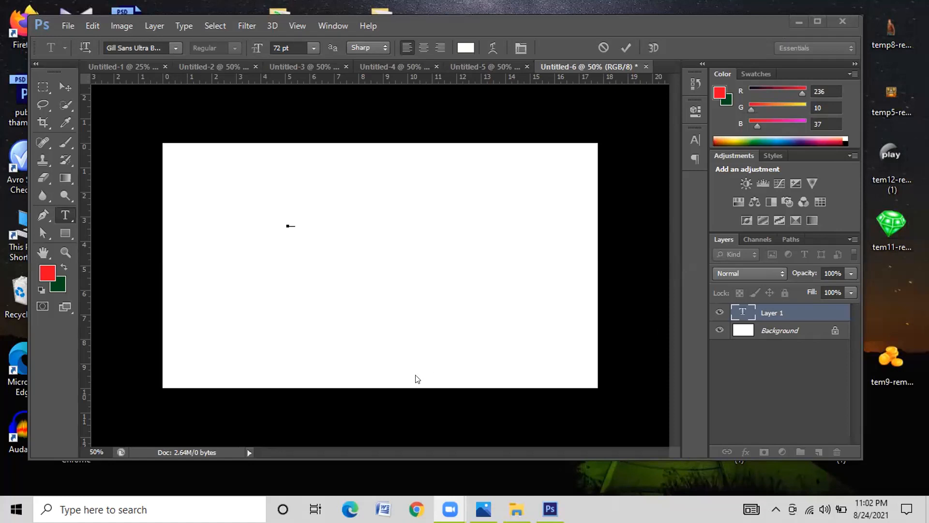
- Reposition the empty text insertion point on Untitled-6 lower and slightly left
click(372, 333)
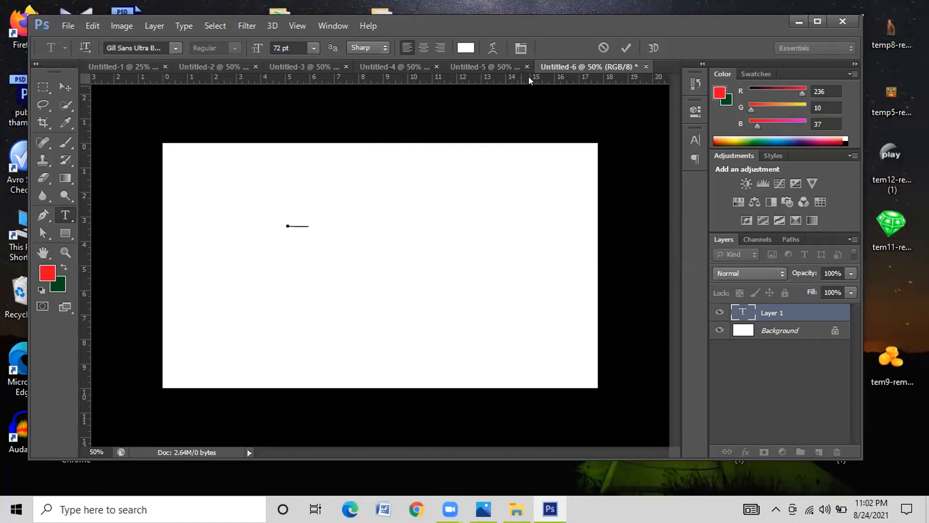
drag(591, 218, 589, 224)
drag(344, 227, 334, 241)
drag(301, 252, 303, 251)
click(797, 20)
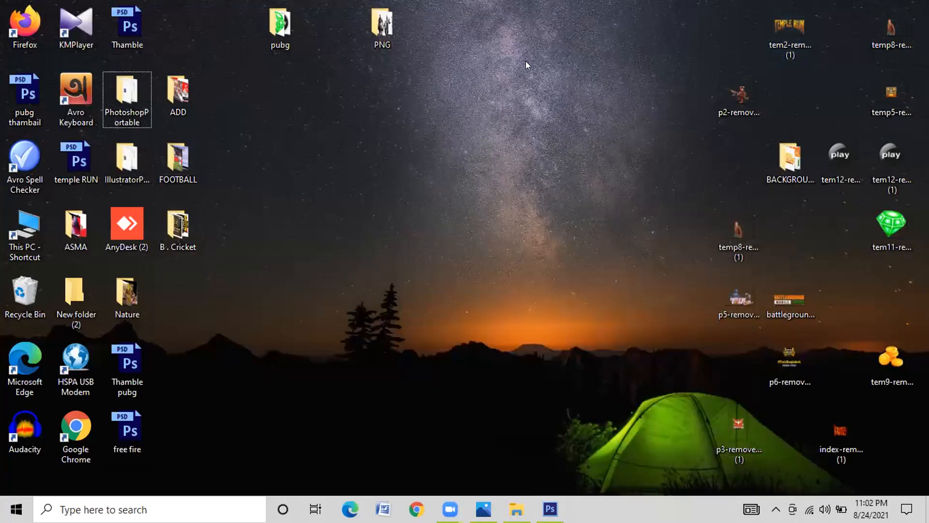
click(459, 68)
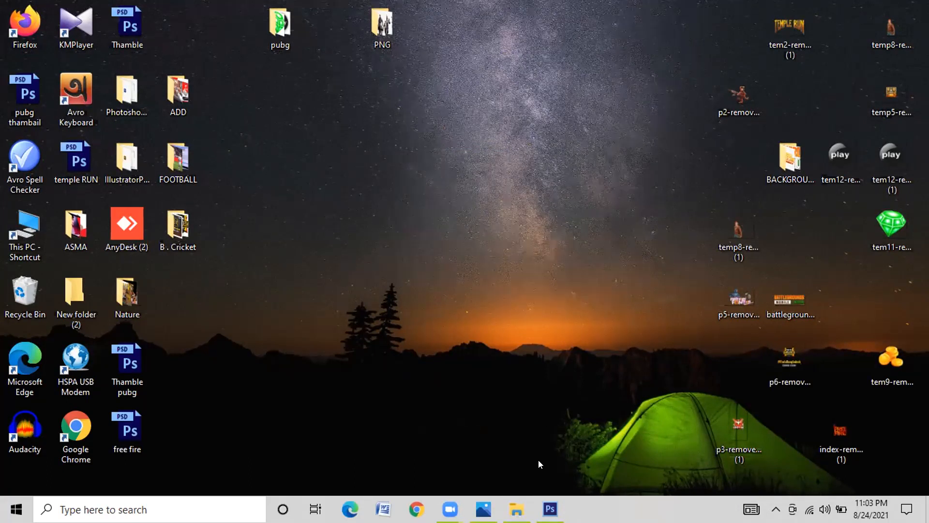
click(550, 509)
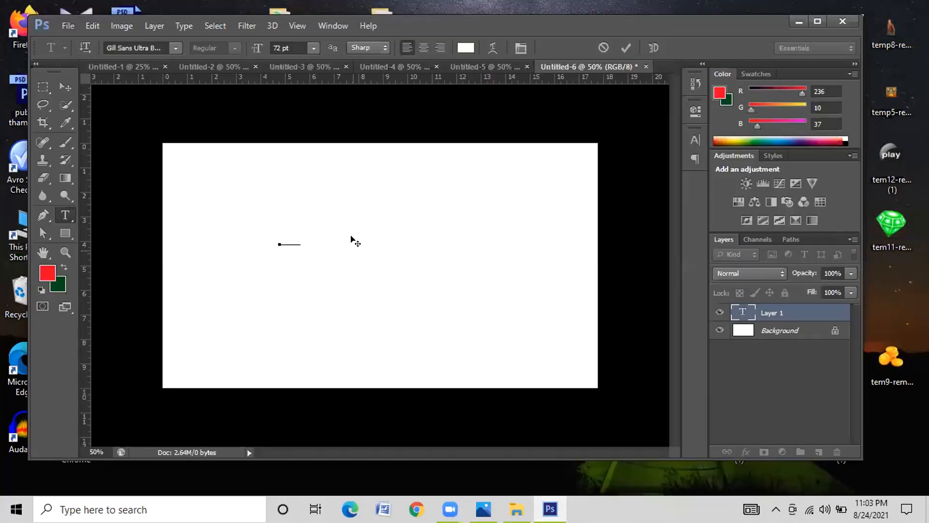
- Set the type size to 6 pt, commit the text, and delete the stray text layer
key(BackSpace)
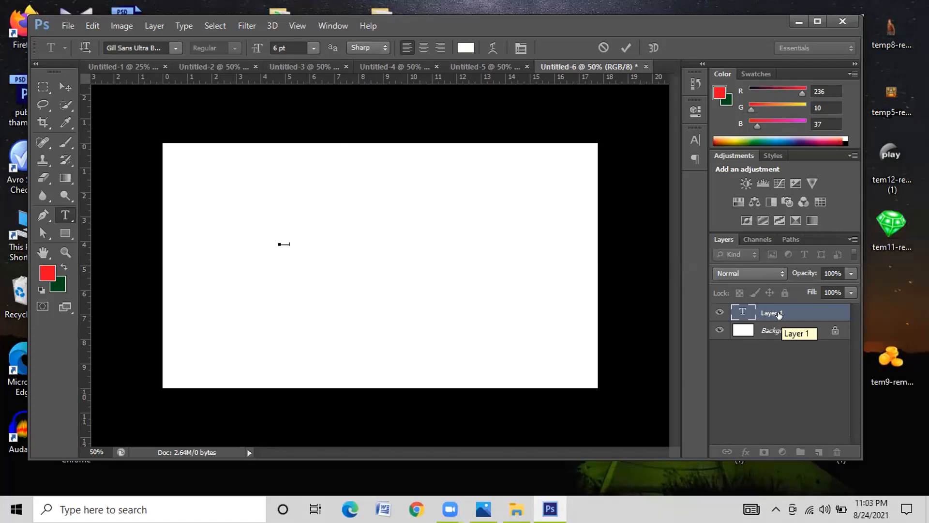
click(626, 48)
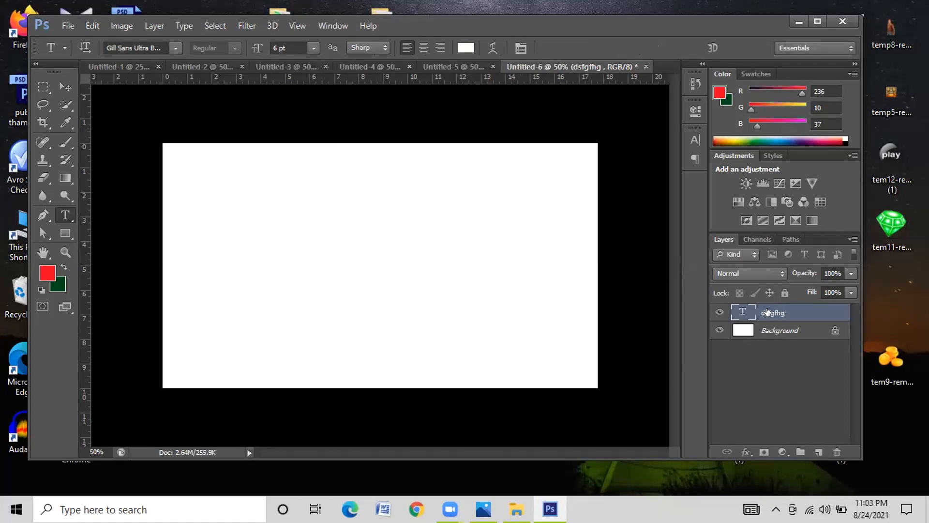
key(Delete)
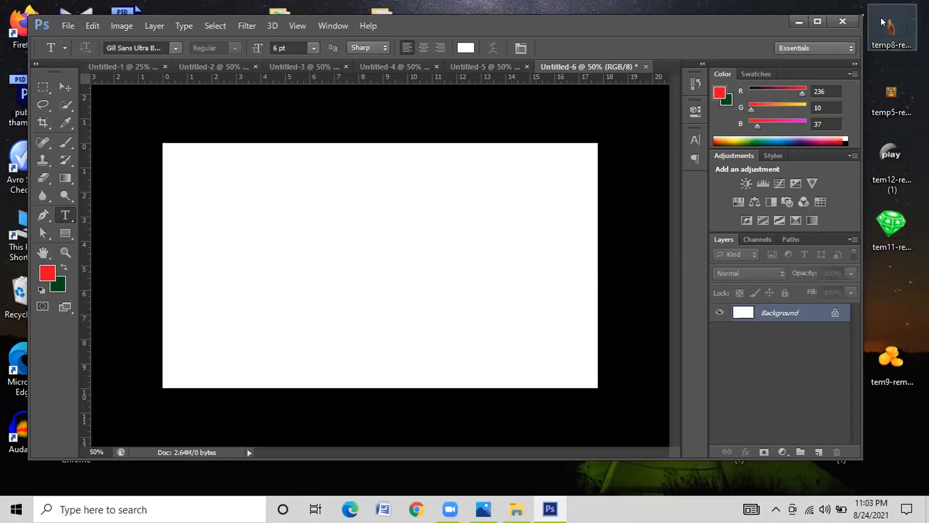
- Create a new text layer, Layer 1, just past the canvas's right edge
click(754, 7)
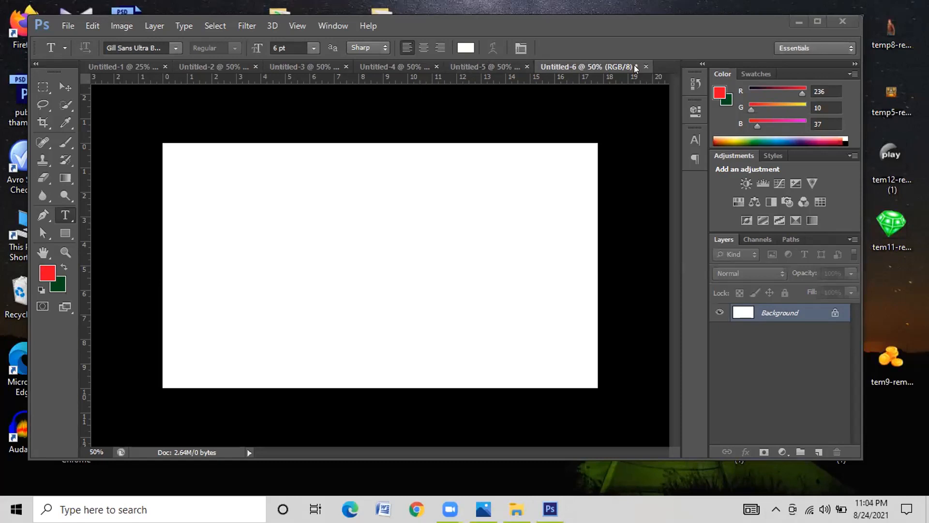
click(611, 210)
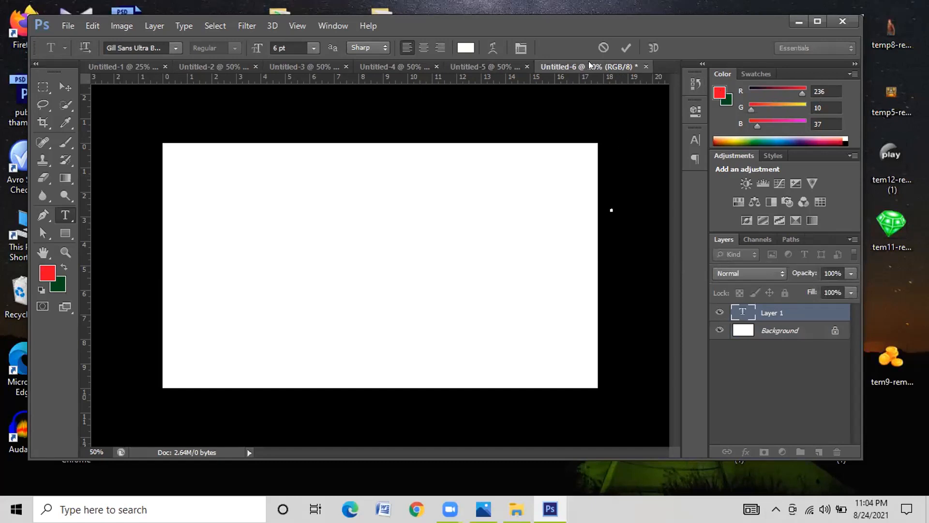
click(754, 3)
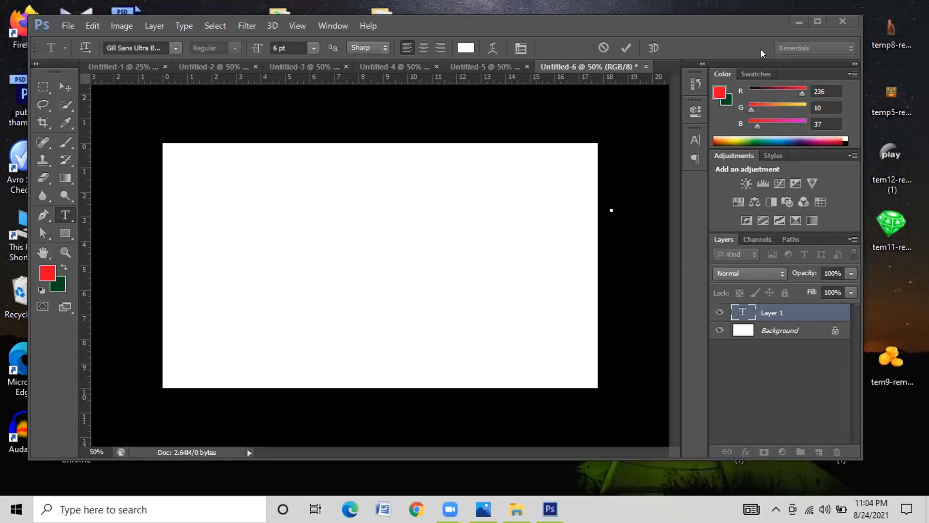
click(602, 145)
click(795, 16)
- Minimize Photoshop to reveal the Windows desktop and its icons
click(796, 18)
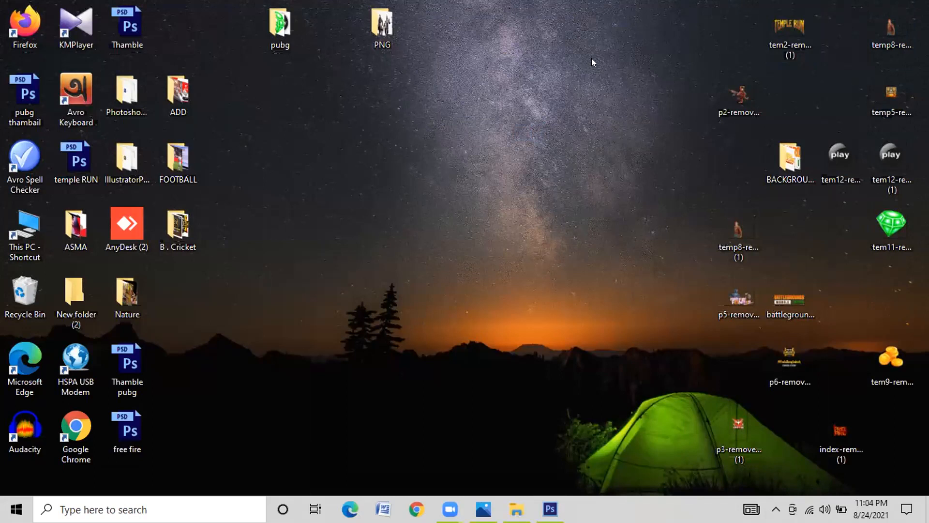
click(567, 131)
- Restore Photoshop and set the text colour to bright red f20e14
click(414, 144)
click(551, 508)
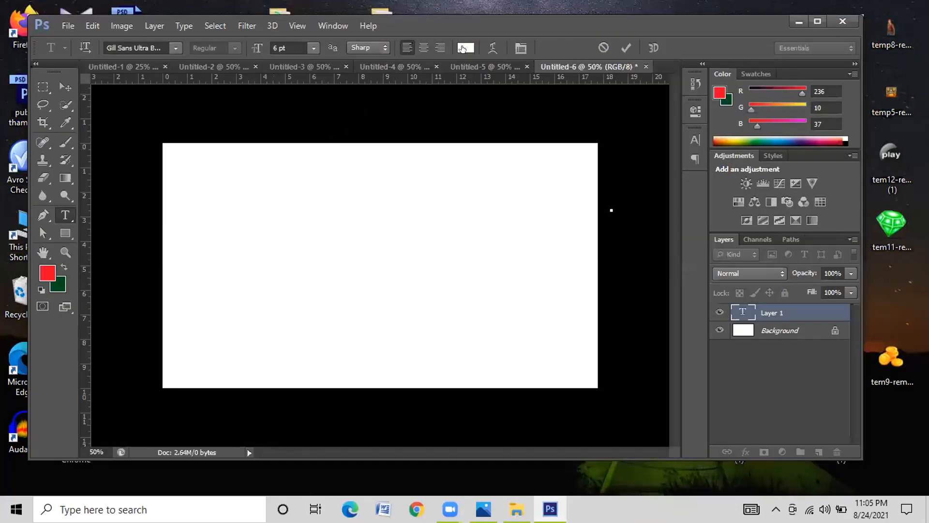
click(462, 49)
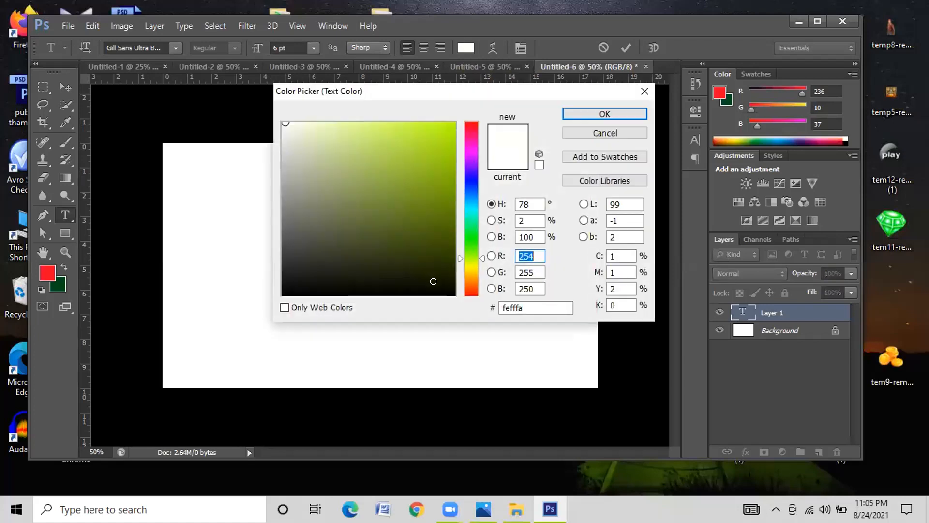
click(440, 285)
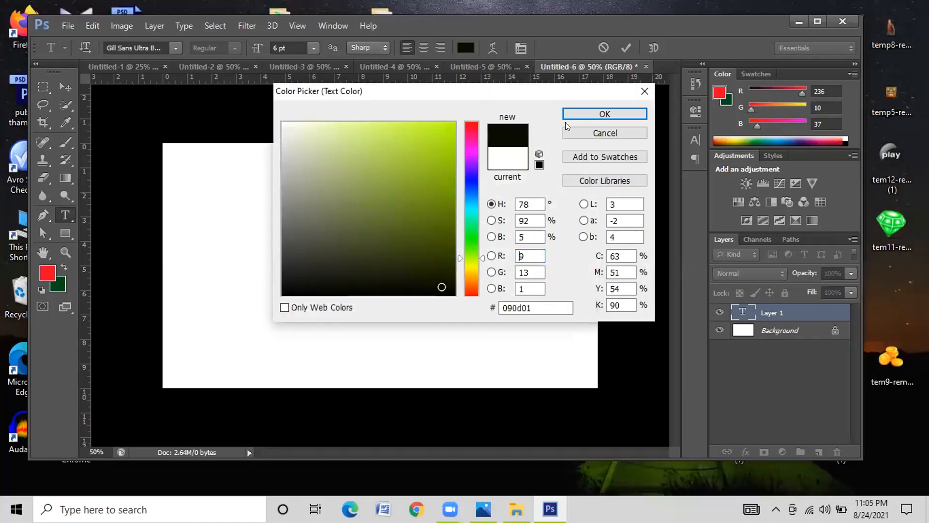
click(472, 123)
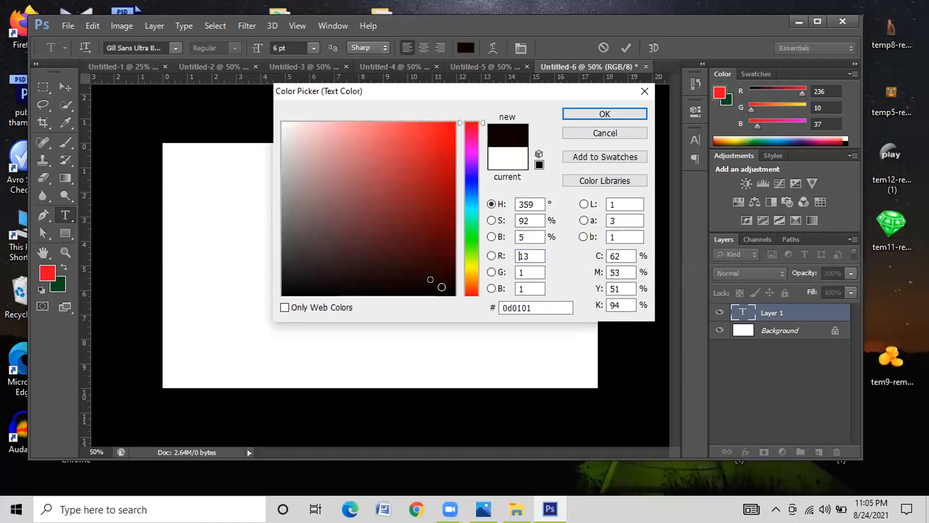
click(443, 208)
drag(439, 152, 445, 132)
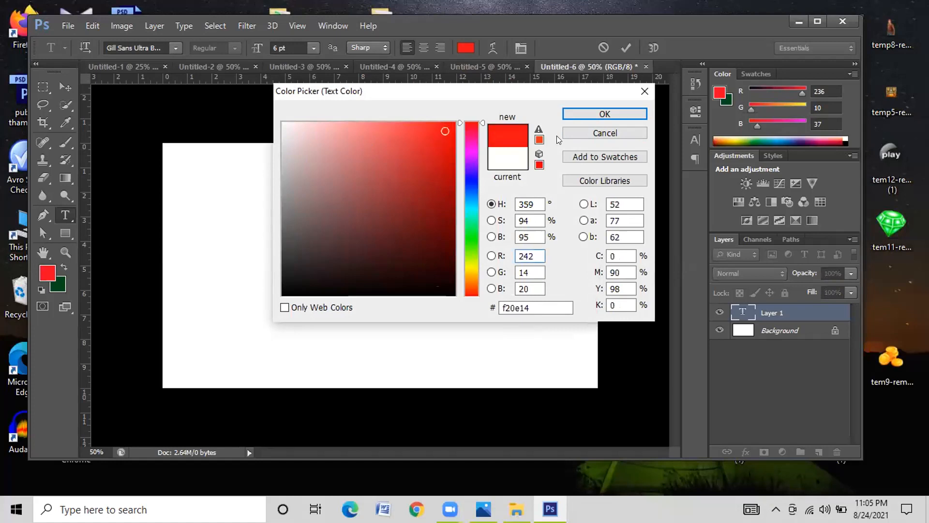
click(604, 115)
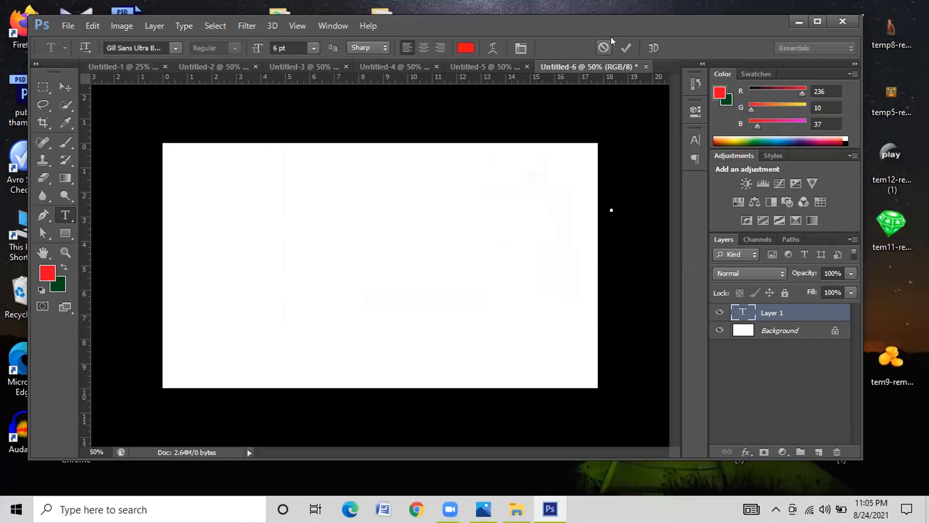
- Commit the current text and start a second text layer near the canvas middle
click(625, 49)
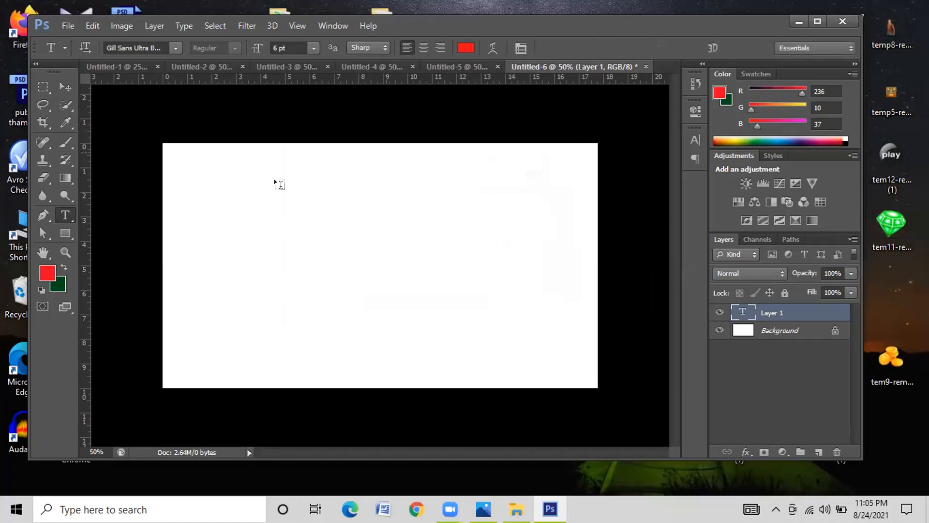
right_click(67, 213)
click(338, 237)
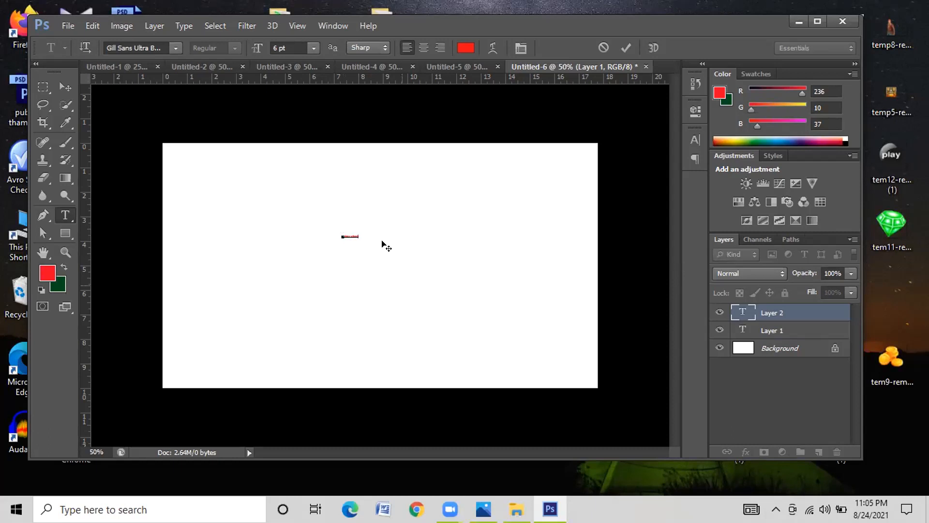
- Select all the red heading text, resize it to 72 pt, and commit it
key(ctrl)
key(ctrl+a)
click(314, 47)
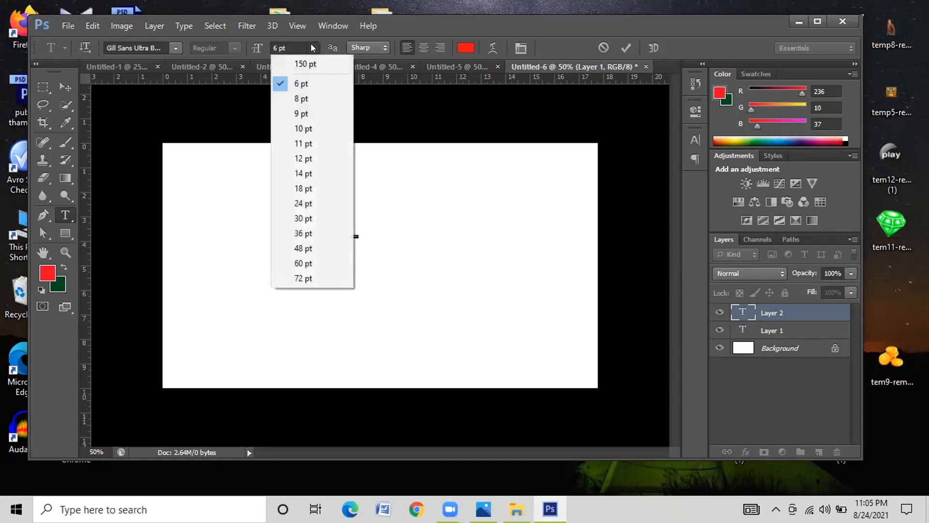
click(292, 279)
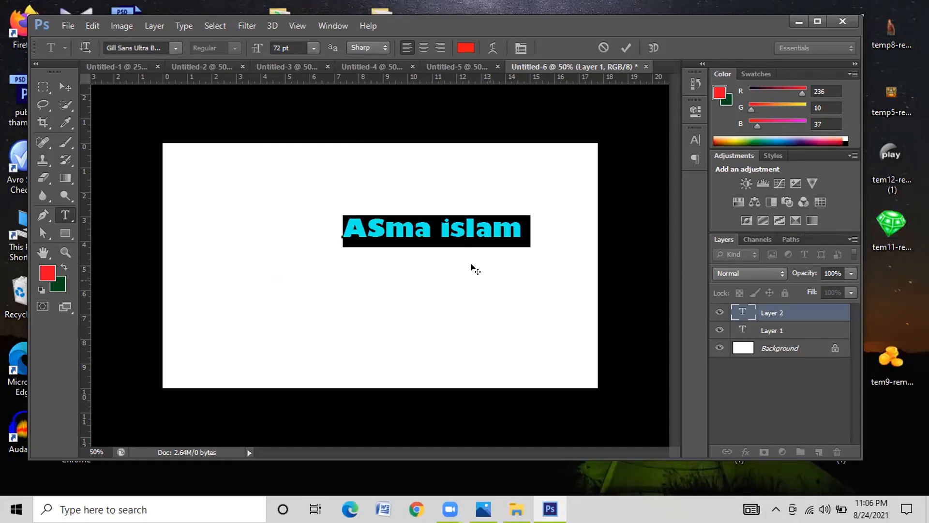
click(340, 223)
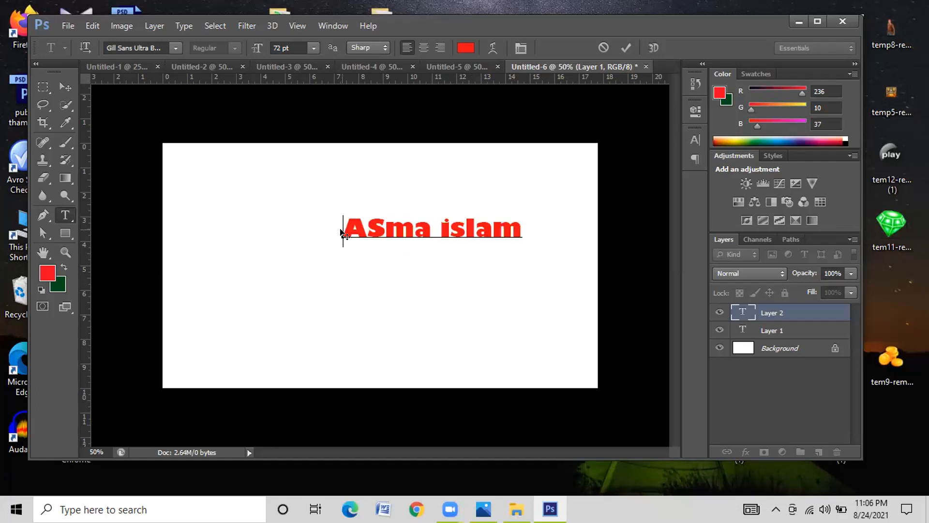
click(380, 233)
click(626, 48)
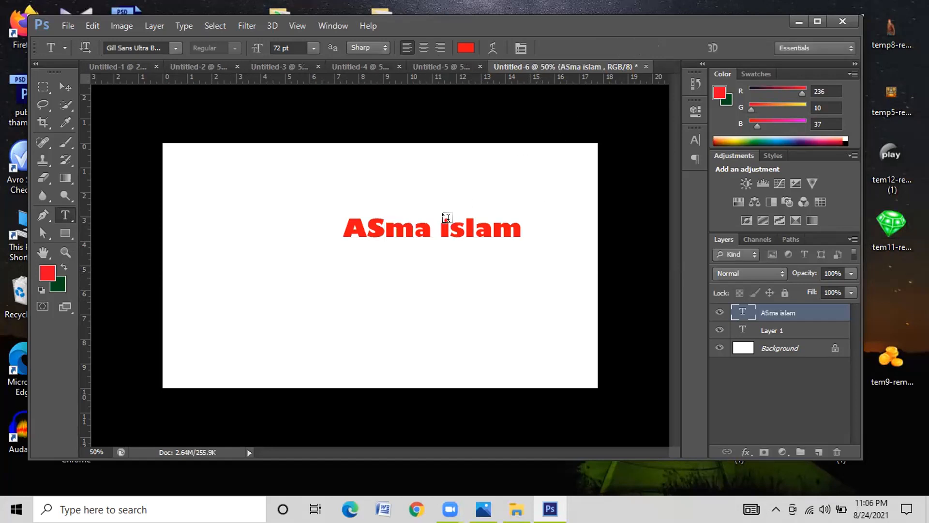
- Start a new text point on the canvas with the Type tool
click(333, 271)
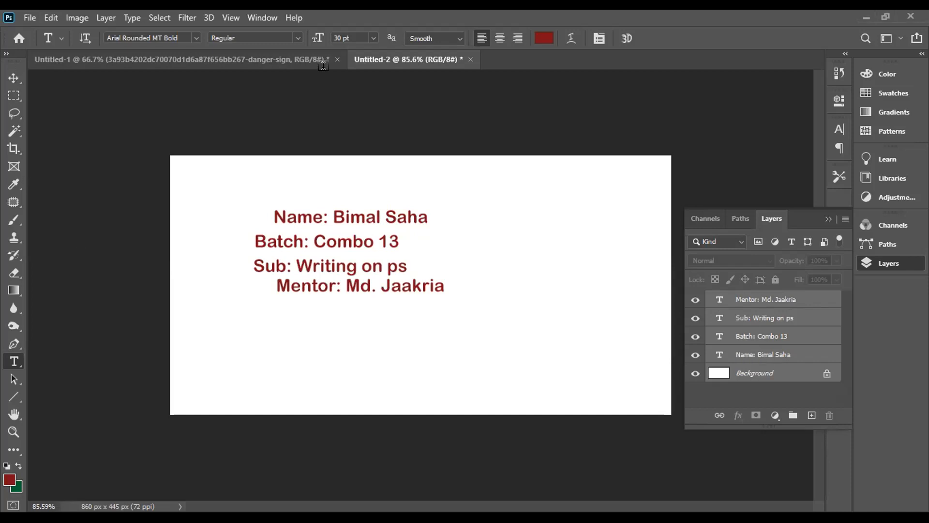
- Align the four dark-red info lines by their left edges with the Move tool
click(11, 78)
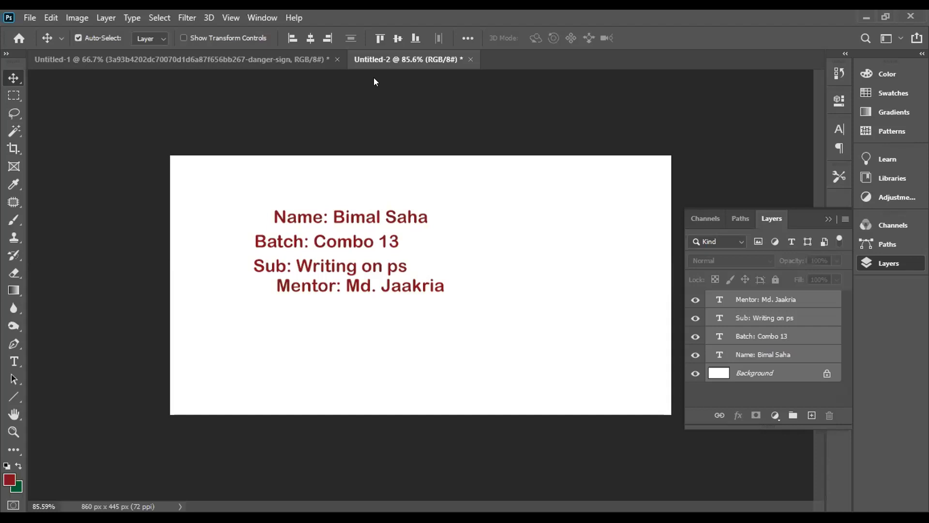
click(291, 39)
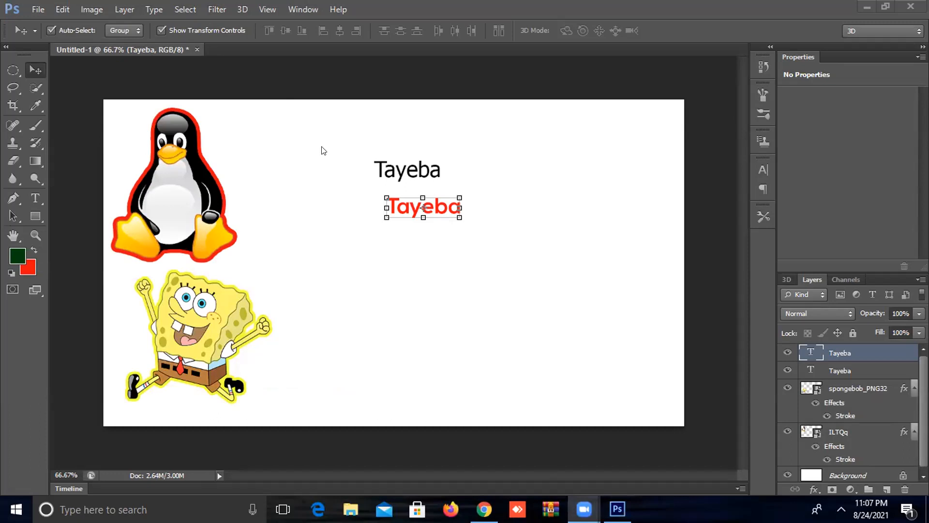
- Select the black name text layer and switch to the Horizontal Type Tool
click(408, 167)
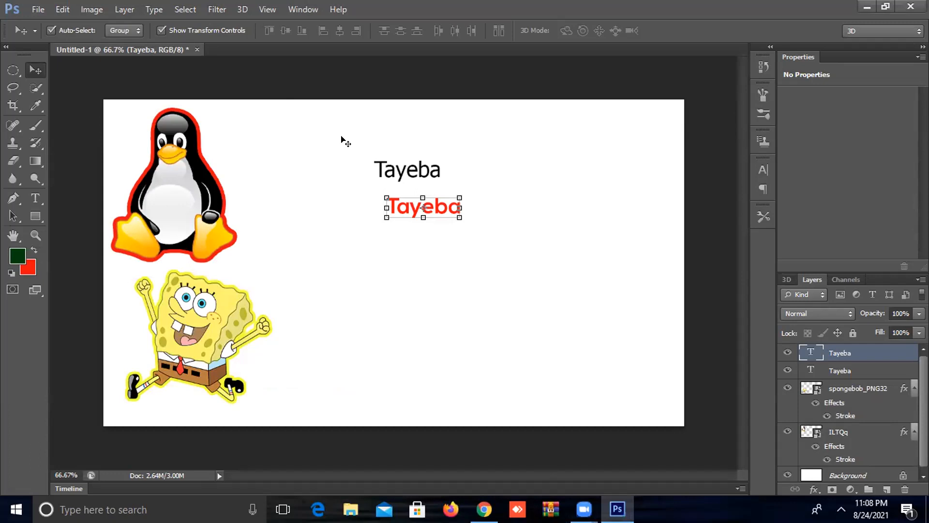
click(400, 170)
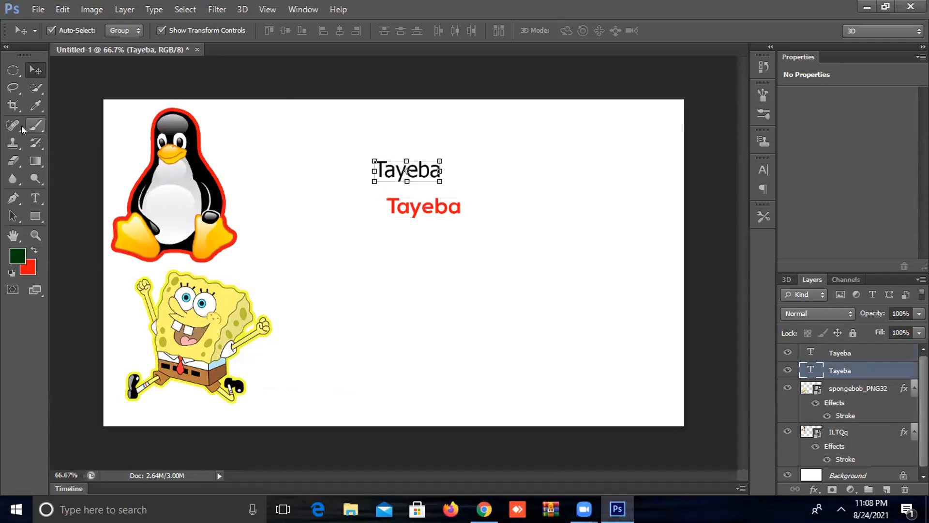
click(33, 191)
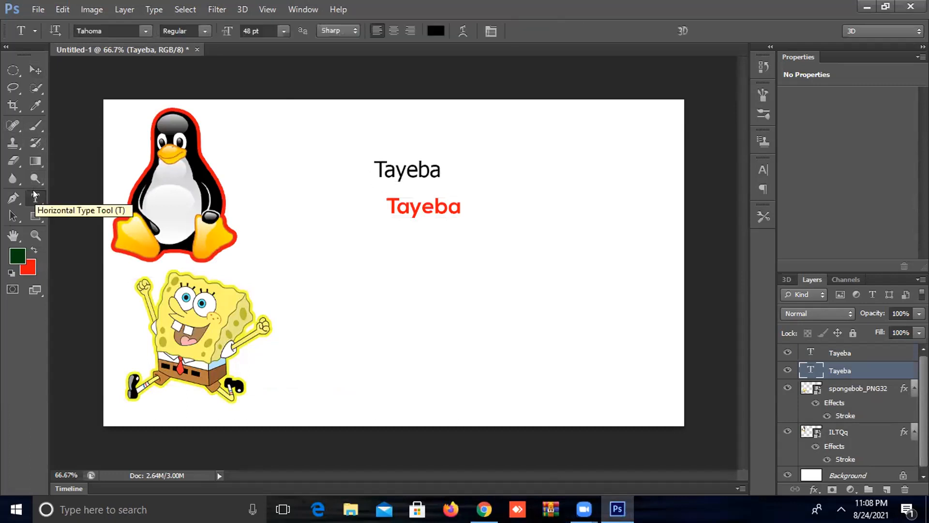
- Insert 'aa' after the first letter of the black name, then select the whole word
click(394, 166)
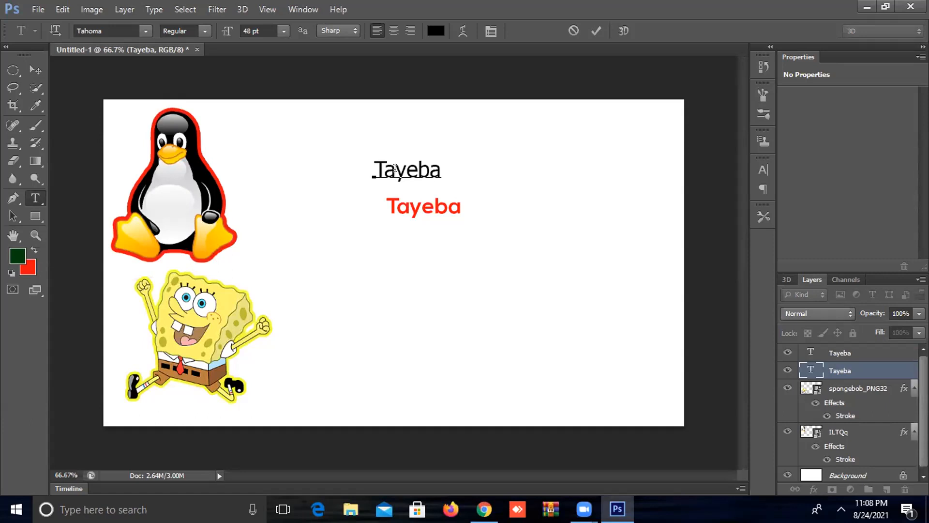
text(a)
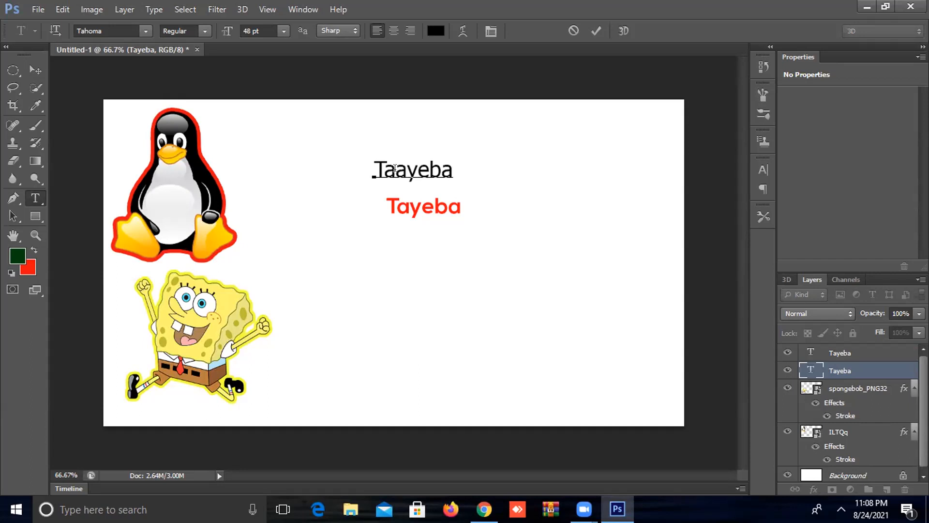
text(a)
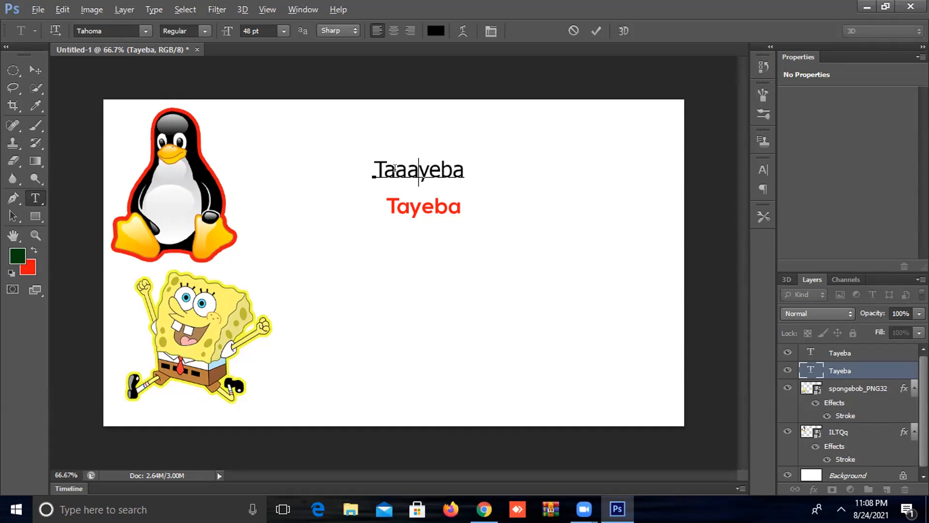
drag(469, 168, 364, 167)
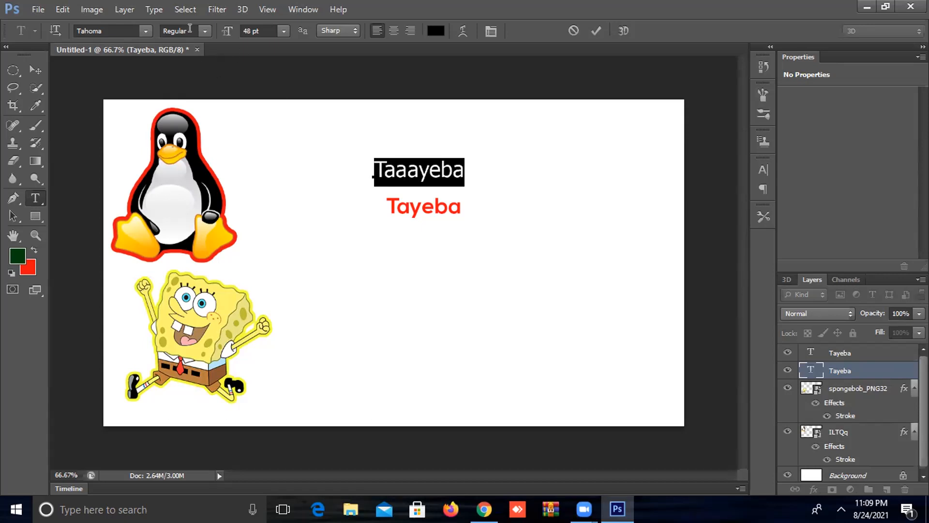
- Change the black 'Taaayeba' text to the Terminal font at 48 pt and commit the edit
click(144, 32)
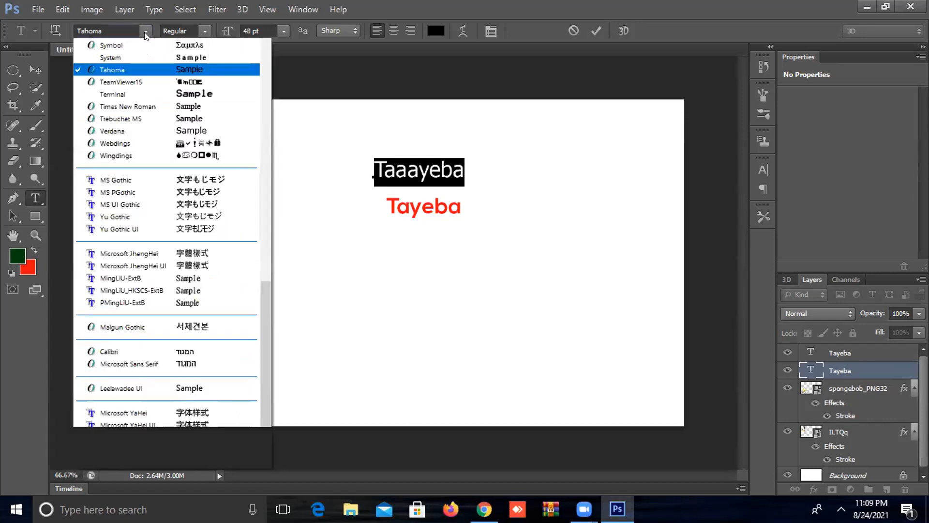
scroll(180, 81, up, 1)
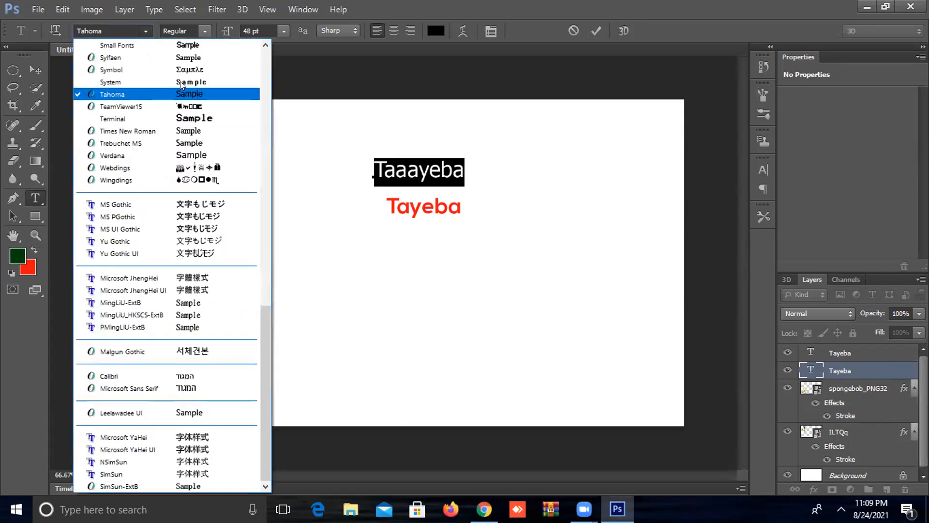
click(200, 117)
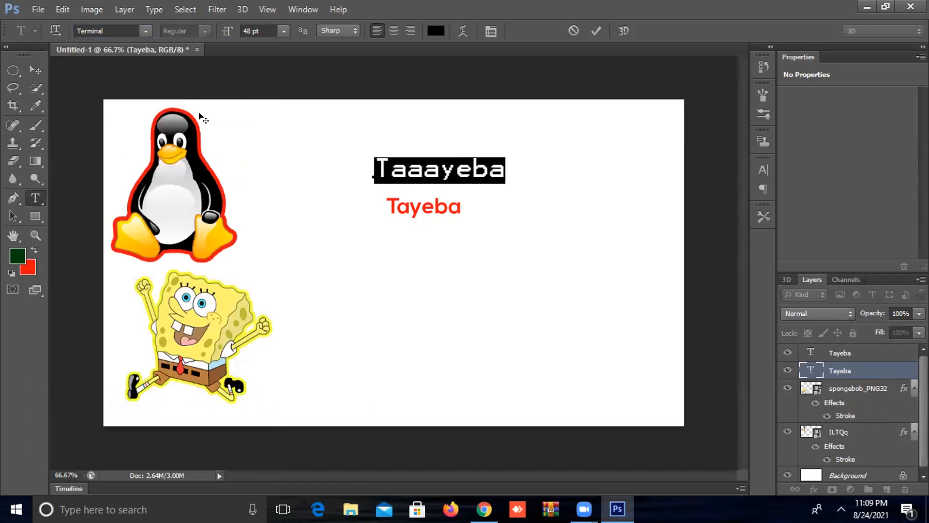
click(596, 31)
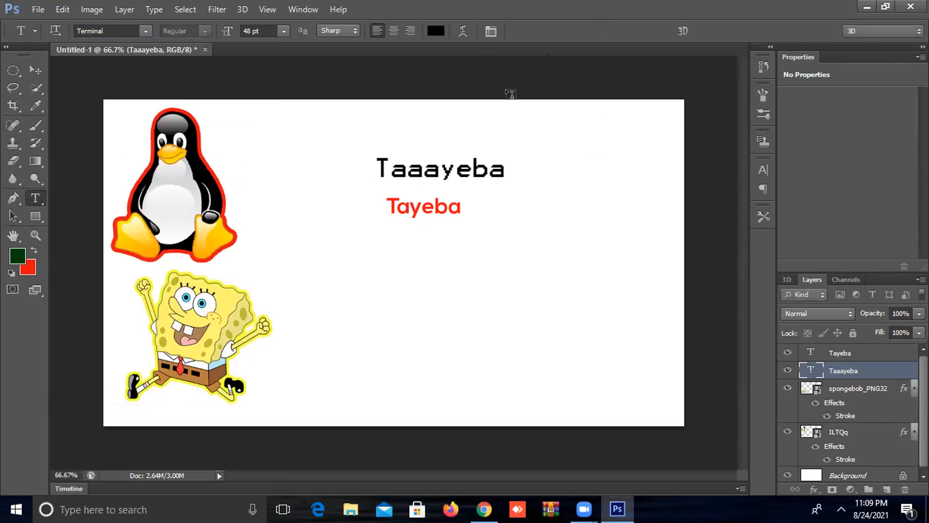
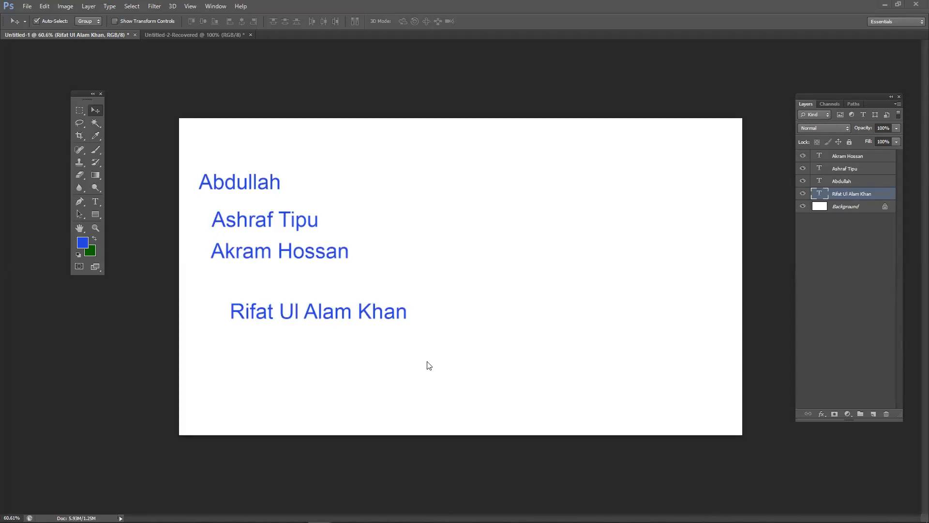
- Drag the bottom, third, top-left and upper-right names to new scattered spots, nudging the upper-right one left
drag(400, 313, 428, 368)
drag(319, 253, 426, 238)
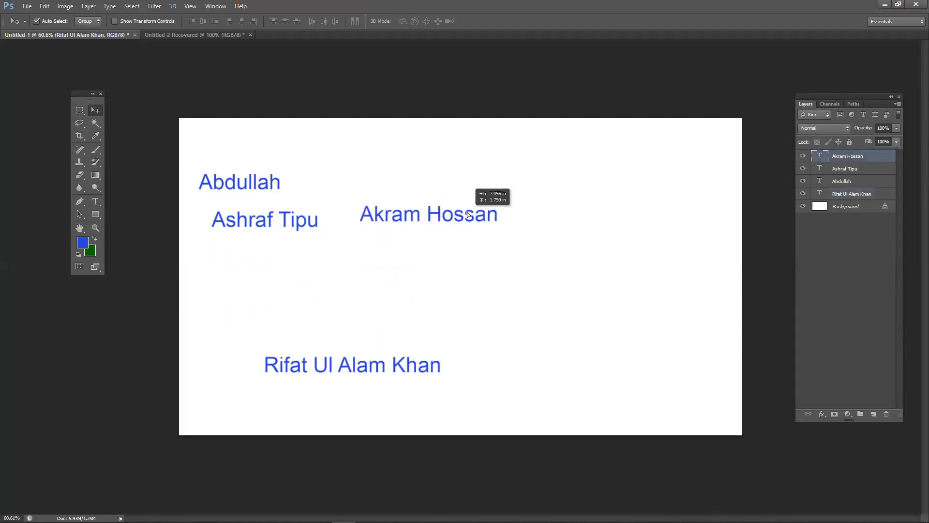
drag(308, 219, 309, 266)
drag(252, 187, 294, 193)
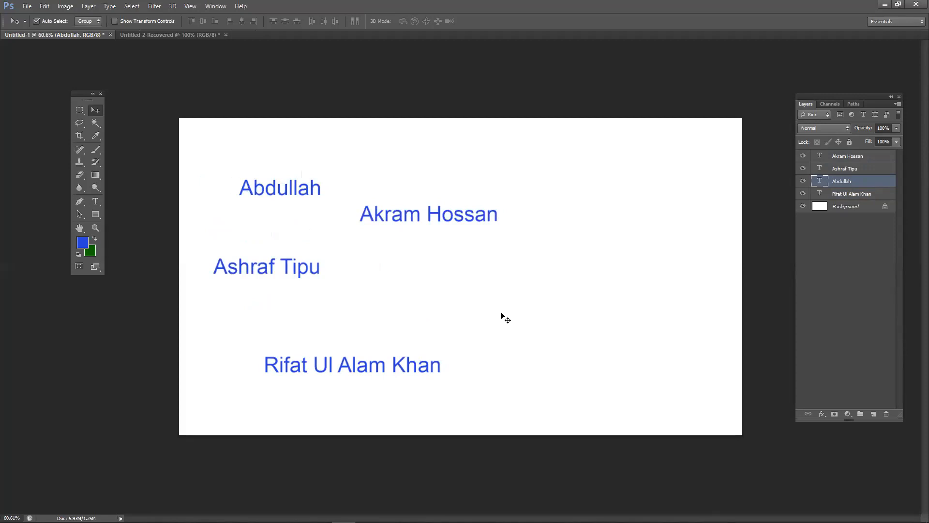
drag(416, 219, 452, 203)
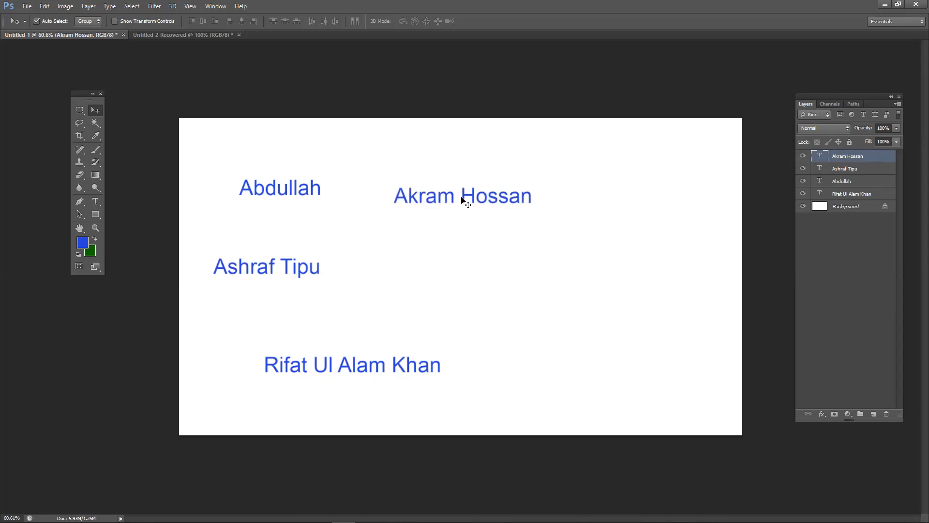
mouse_move(473, 197)
mouse_down()
mouse_move(450, 218)
mouse_move(469, 194)
mouse_up()
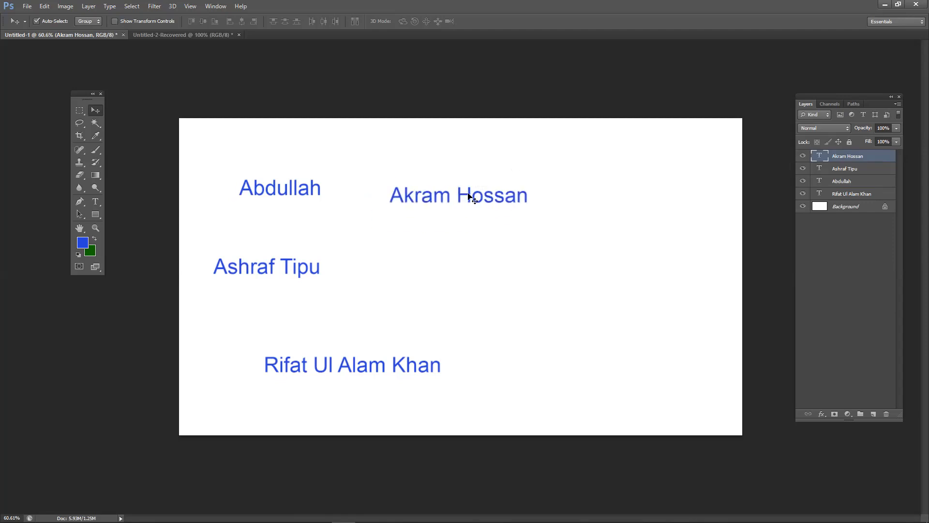
click(102, 202)
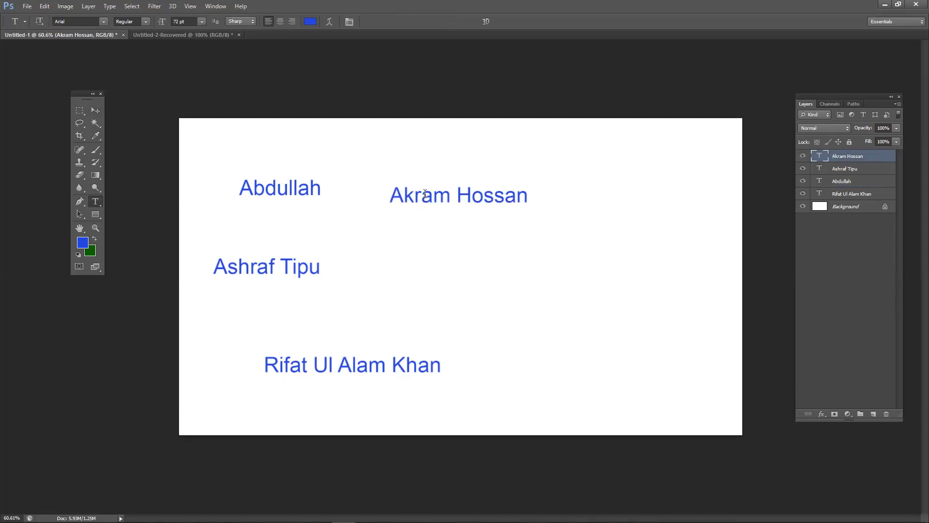
click(384, 176)
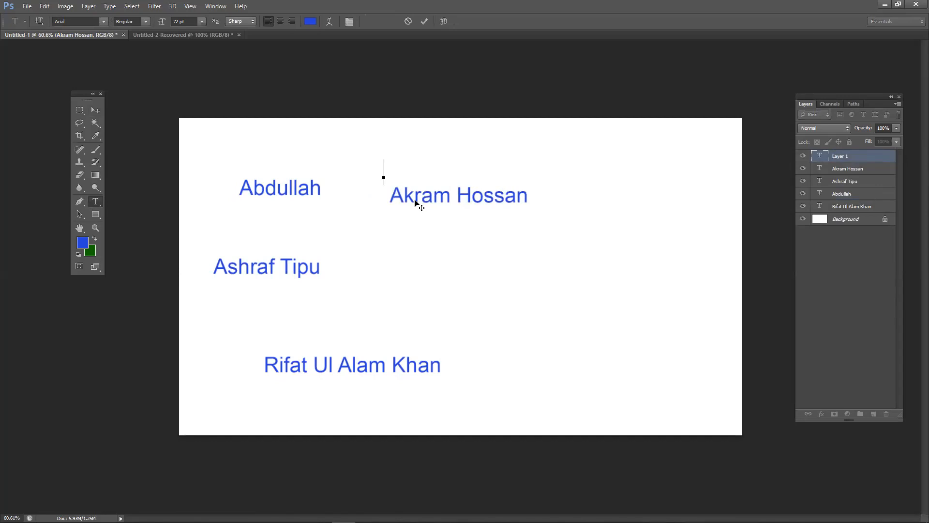
text(gxhfghfg)
key(ctrl)
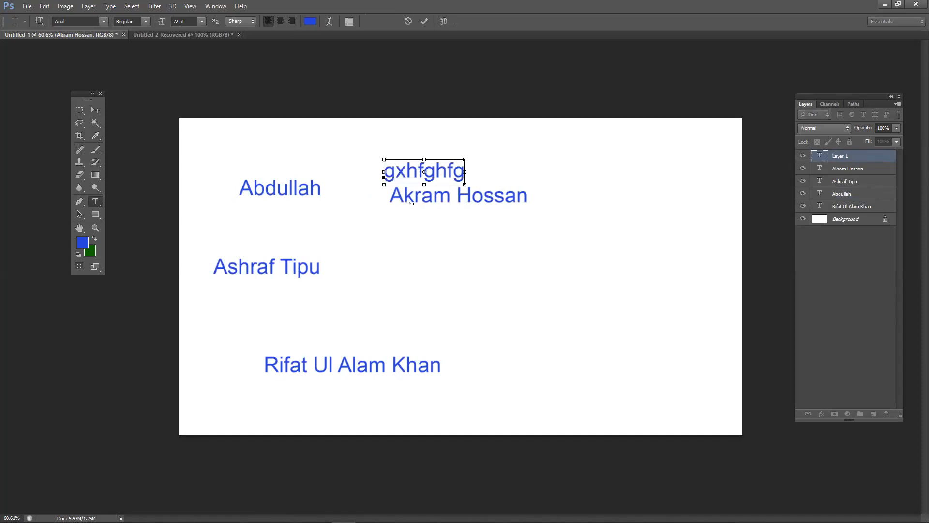
key(ctrl+a)
key(BackSpace)
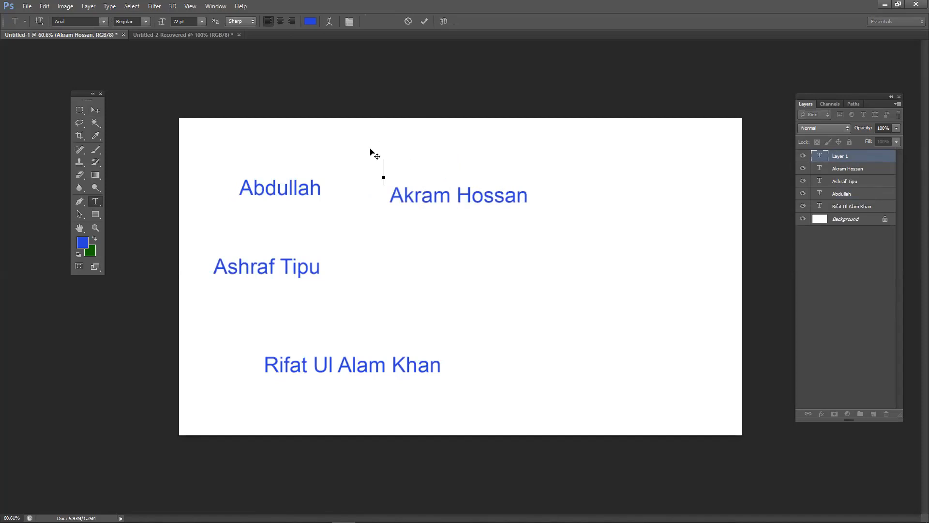
drag(385, 199, 390, 219)
click(425, 22)
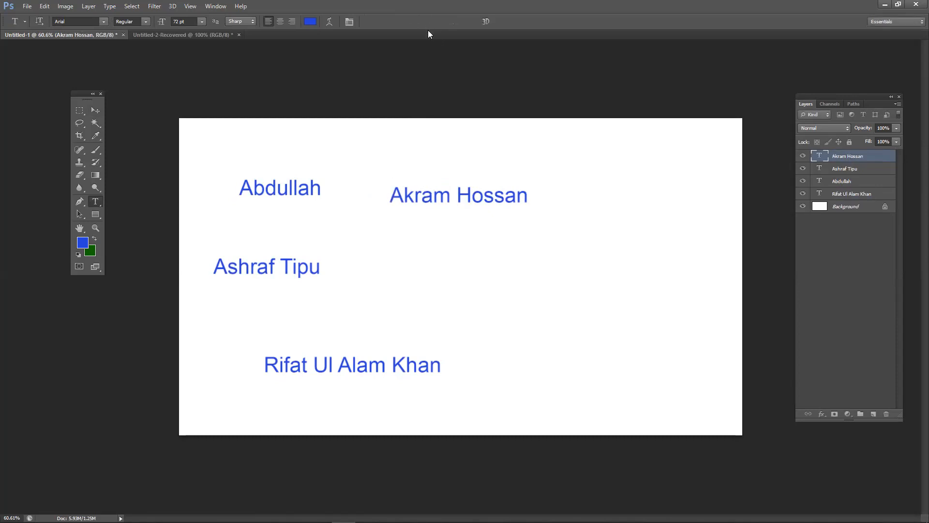
click(382, 178)
text(n;klkl;k)
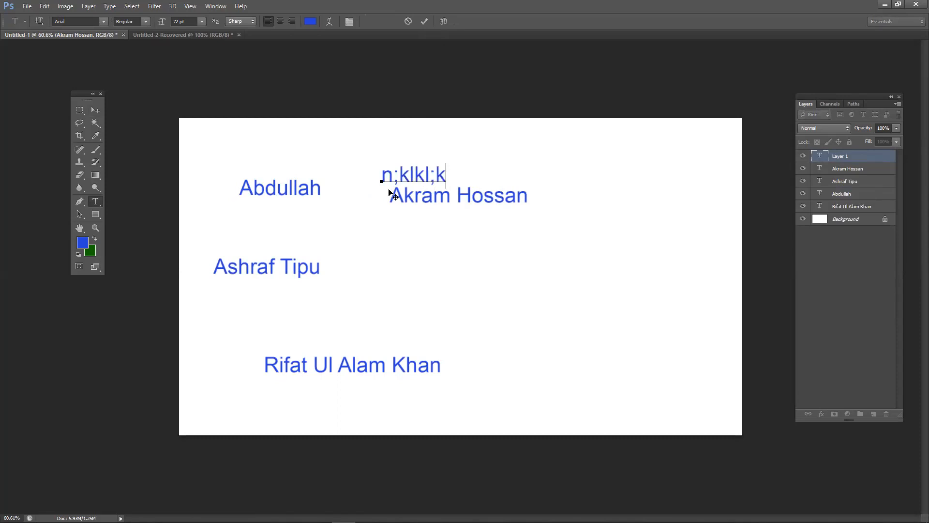
key(Left)
key(BackSpace)
key(BackSpace)
key(BackSpace)
key(BackSpace)
key(BackSpace)
key(Delete)
key(Escape)
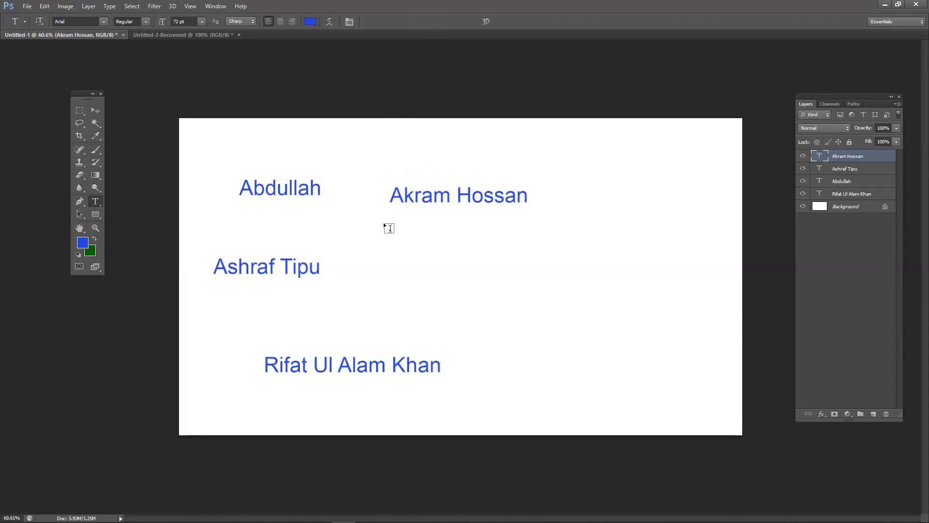
- Finish editing the upper-right name and move it down and to the right
click(390, 199)
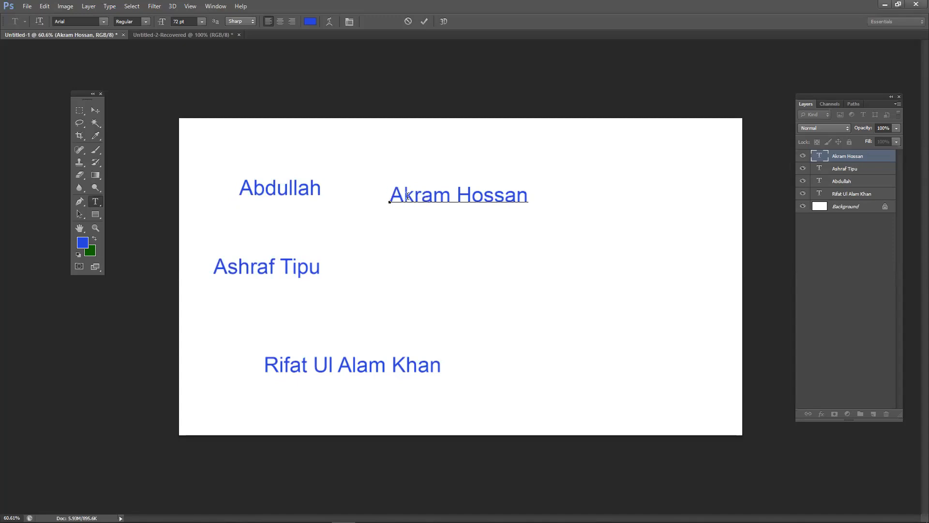
click(96, 110)
drag(443, 215, 462, 237)
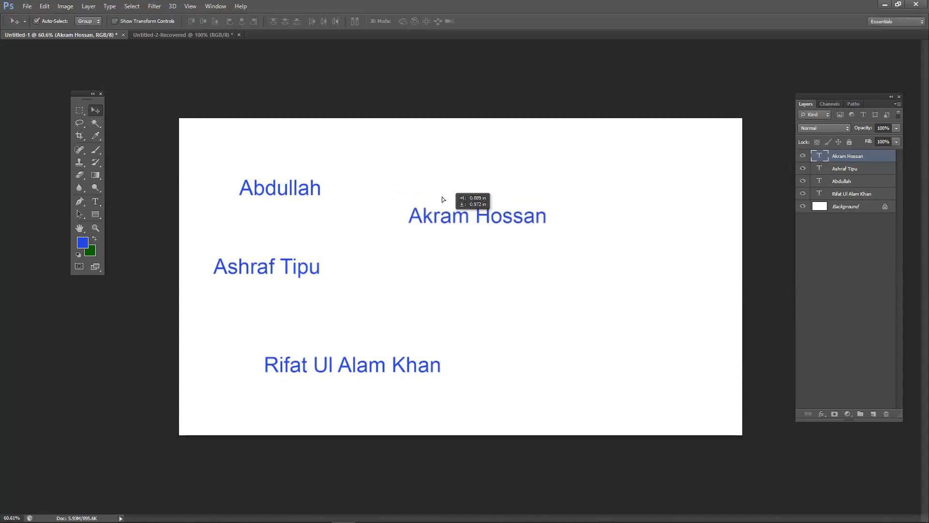
- Add a throwaway test text below the name, discard it, and nudge the upper-right name slightly down
click(95, 201)
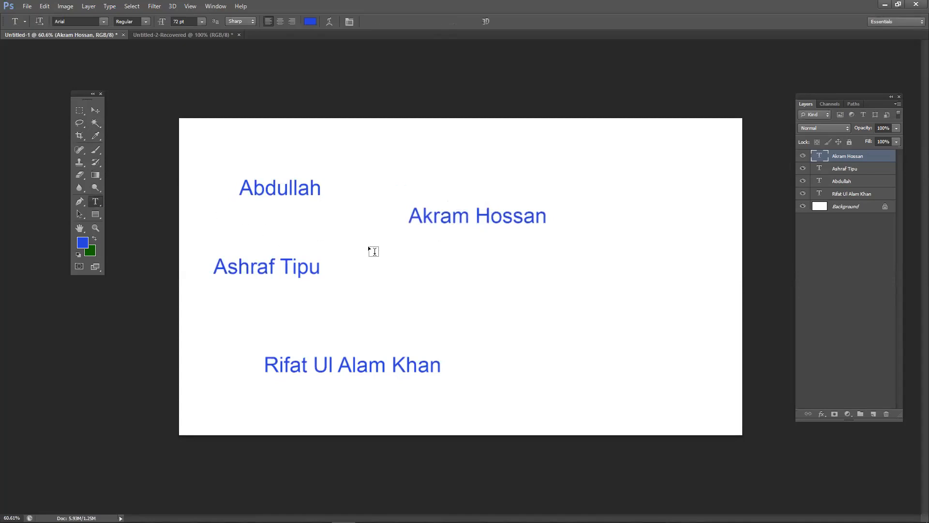
click(398, 268)
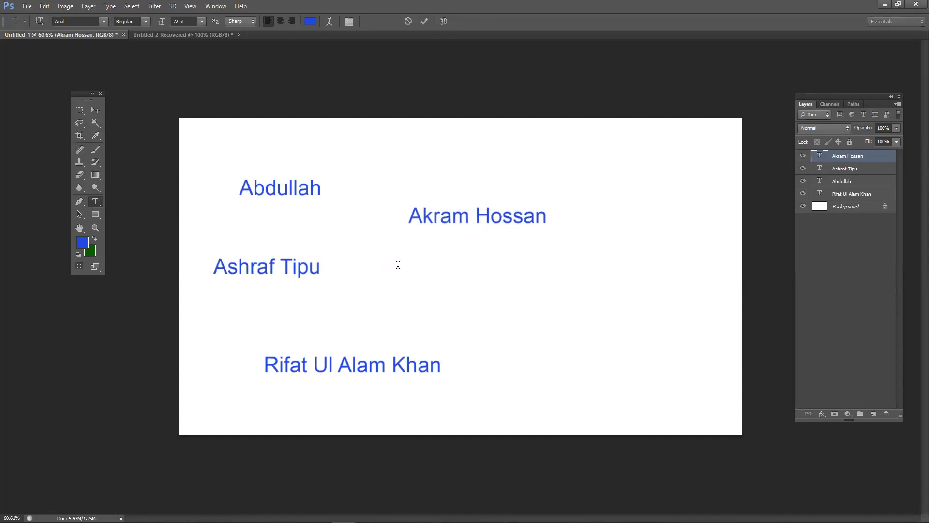
text(vgxzcgvbchf)
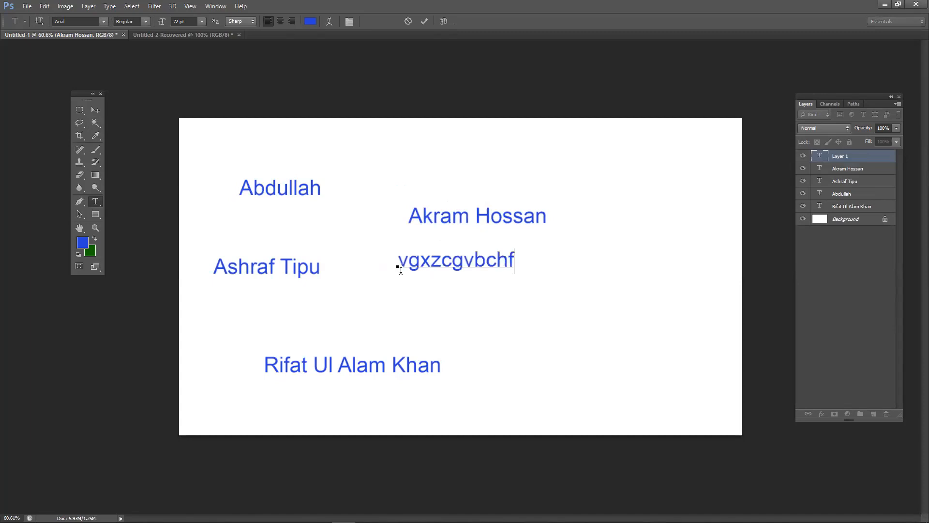
key(ctrl+a)
click(399, 269)
key(Escape)
key(v)
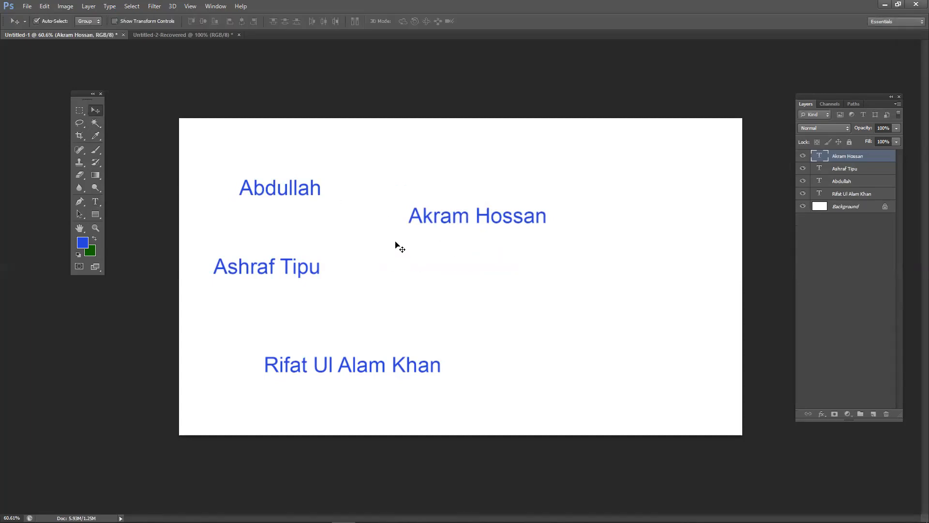
drag(416, 213, 414, 222)
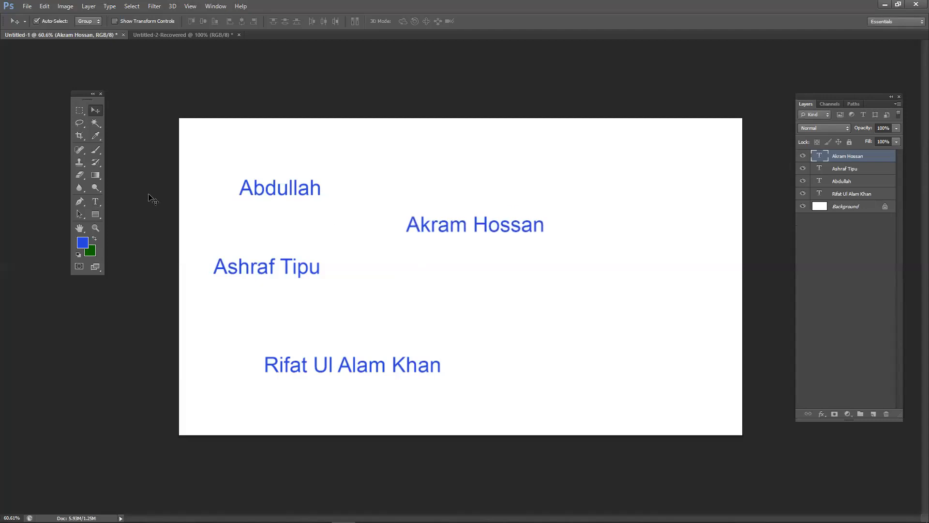
click(96, 201)
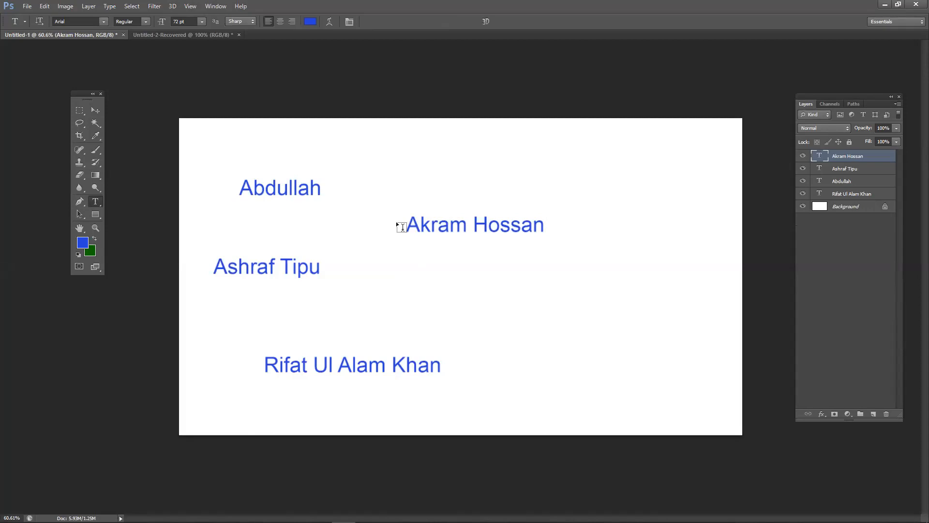
drag(406, 221, 463, 222)
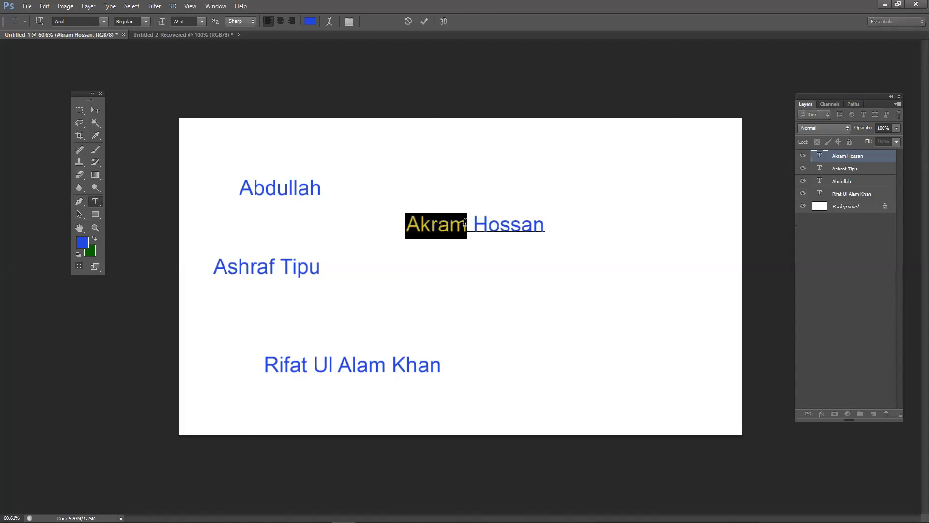
click(104, 23)
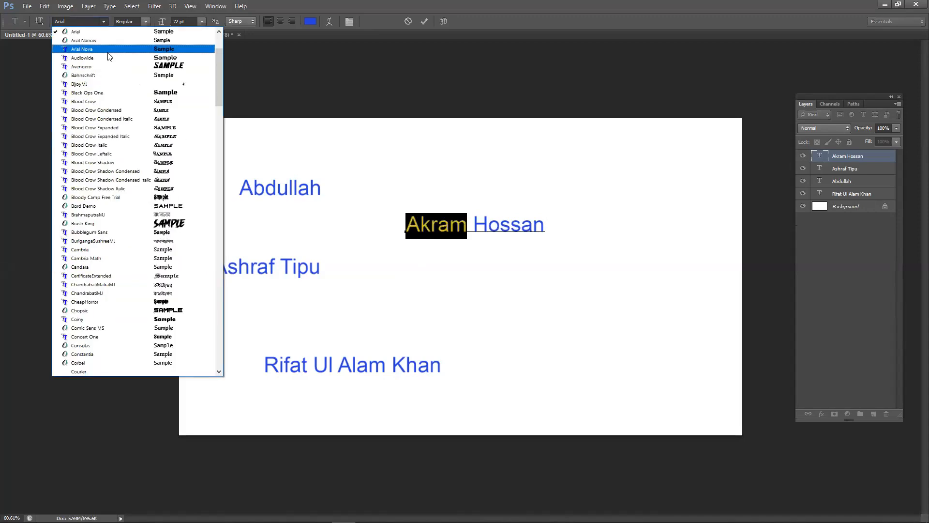
click(143, 70)
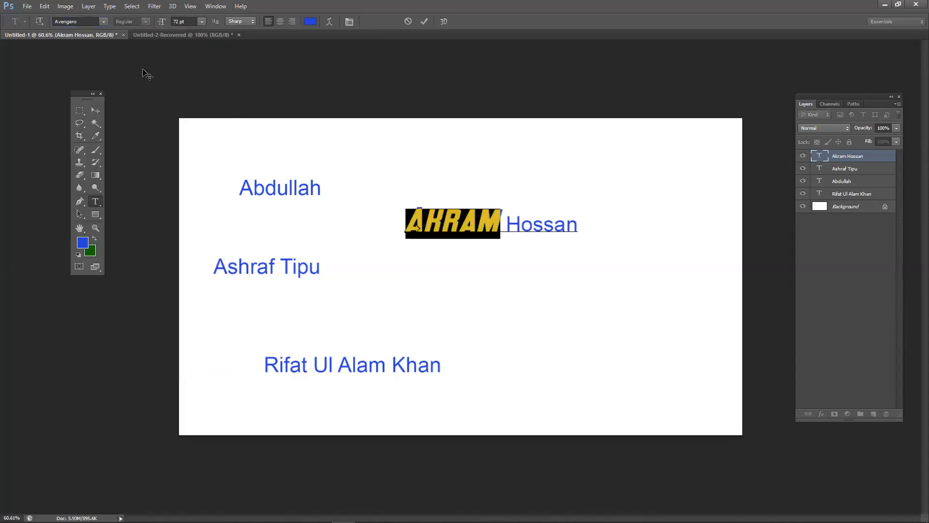
click(505, 219)
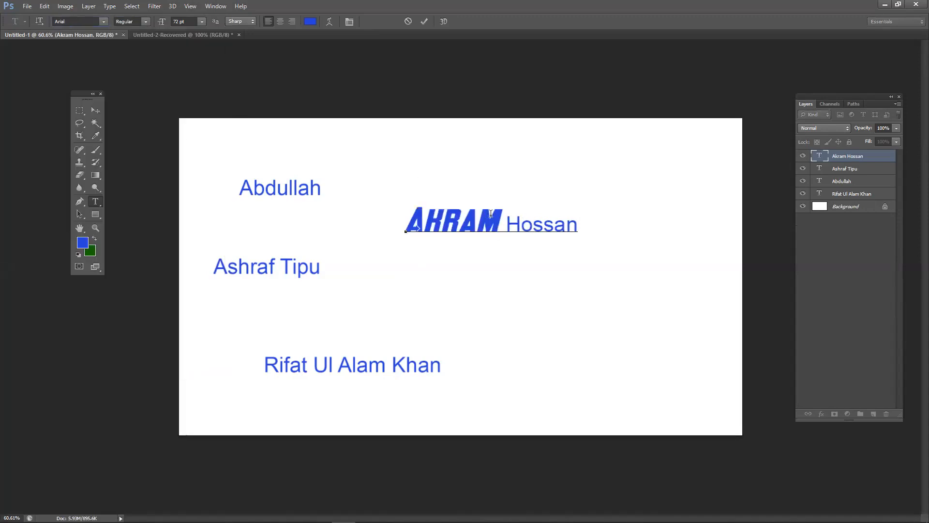
drag(501, 220, 409, 200)
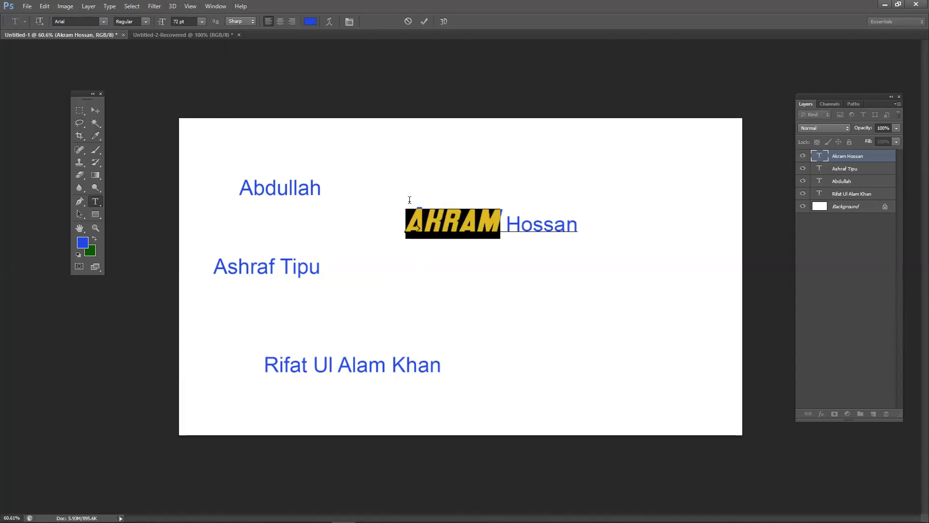
click(310, 21)
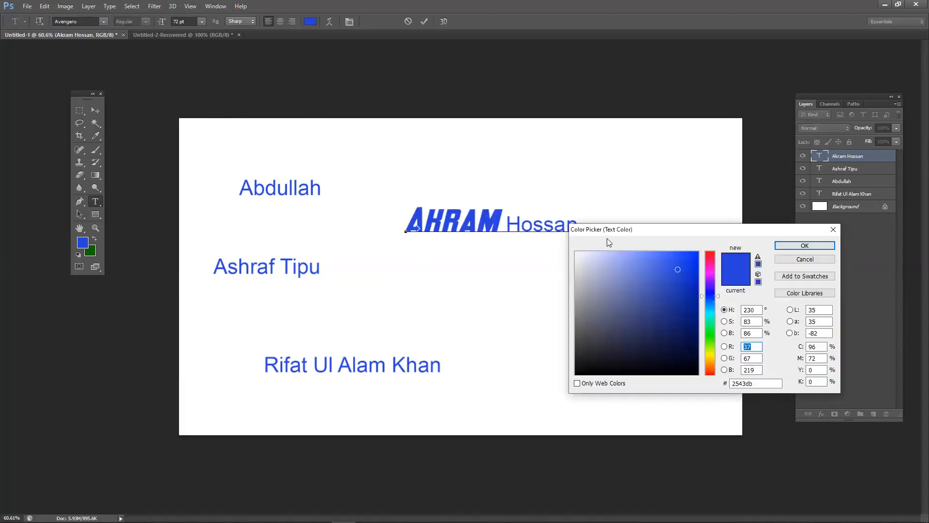
drag(595, 230, 454, 261)
drag(511, 286, 430, 258)
click(502, 272)
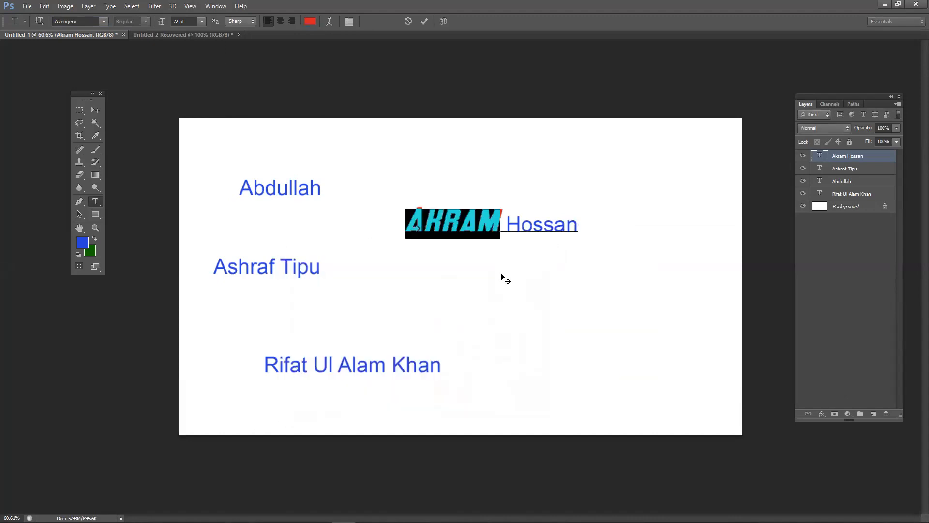
click(425, 21)
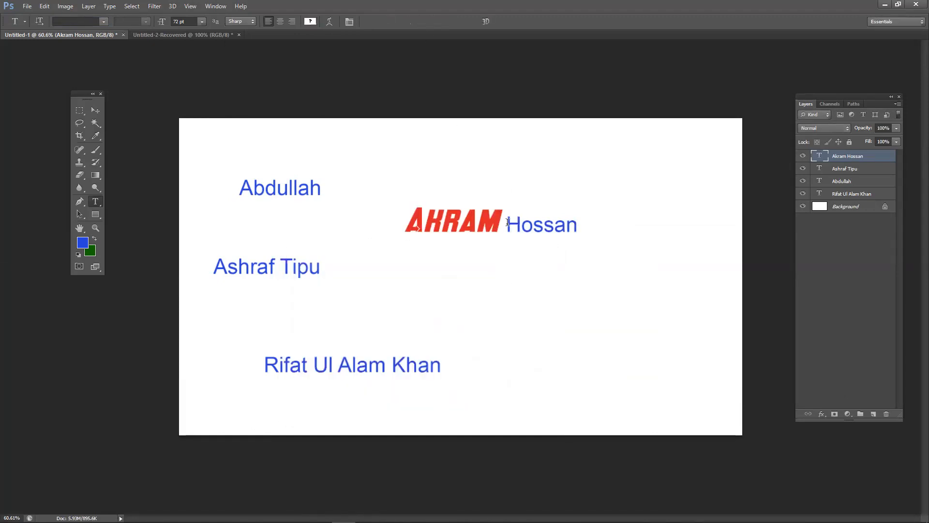
drag(505, 224, 597, 223)
click(103, 22)
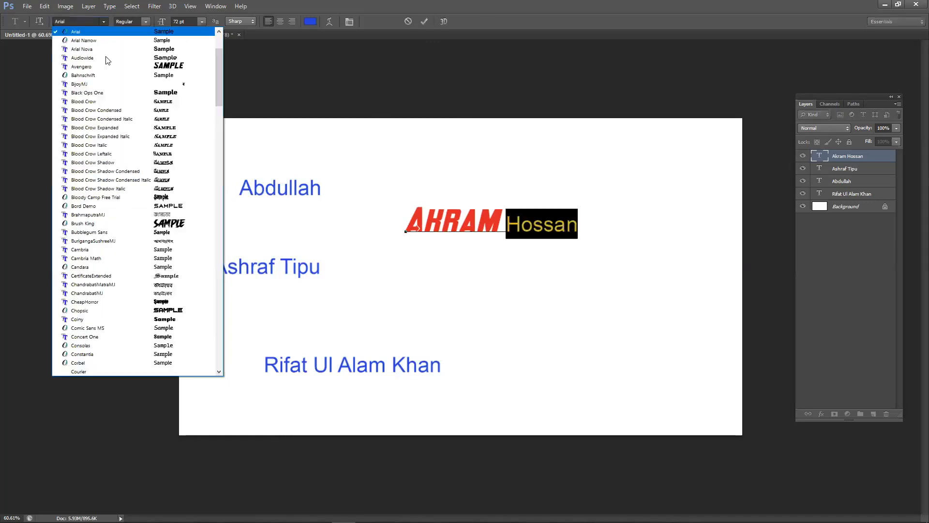
click(164, 224)
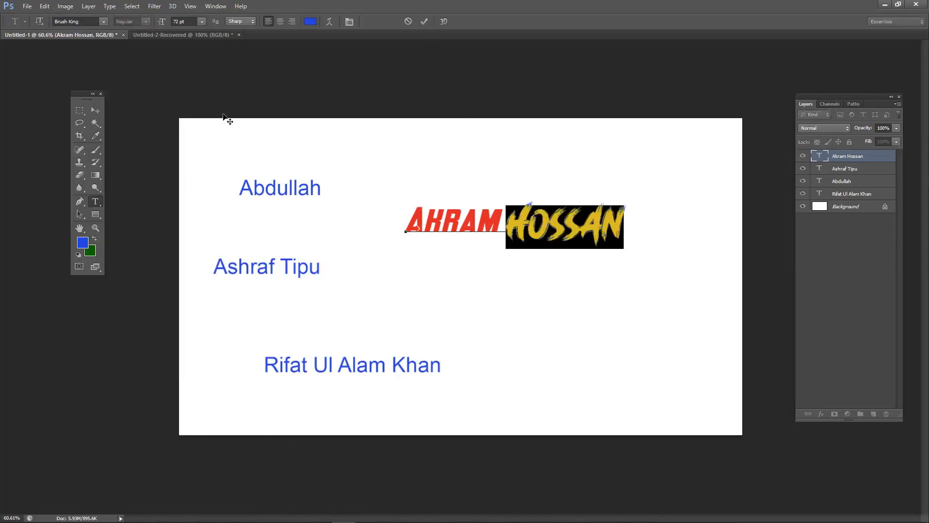
click(311, 21)
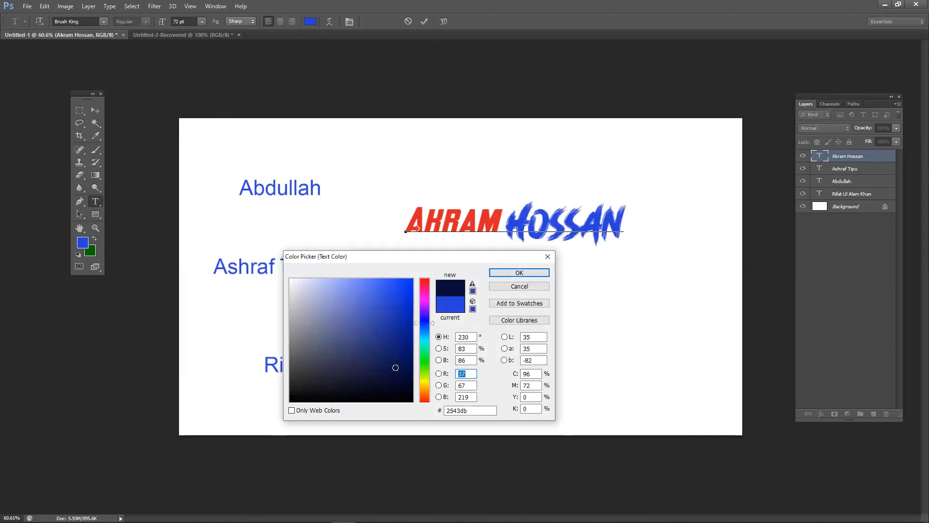
click(520, 273)
click(425, 22)
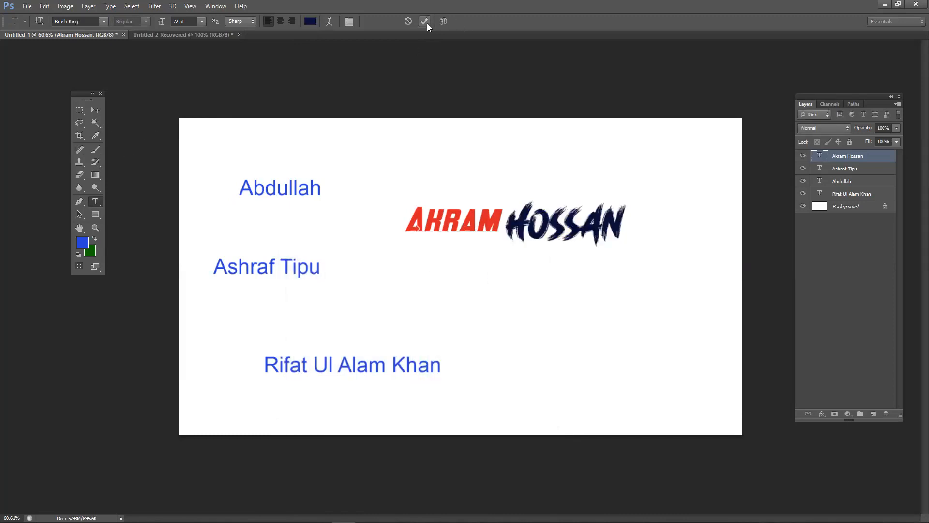
drag(506, 226, 477, 227)
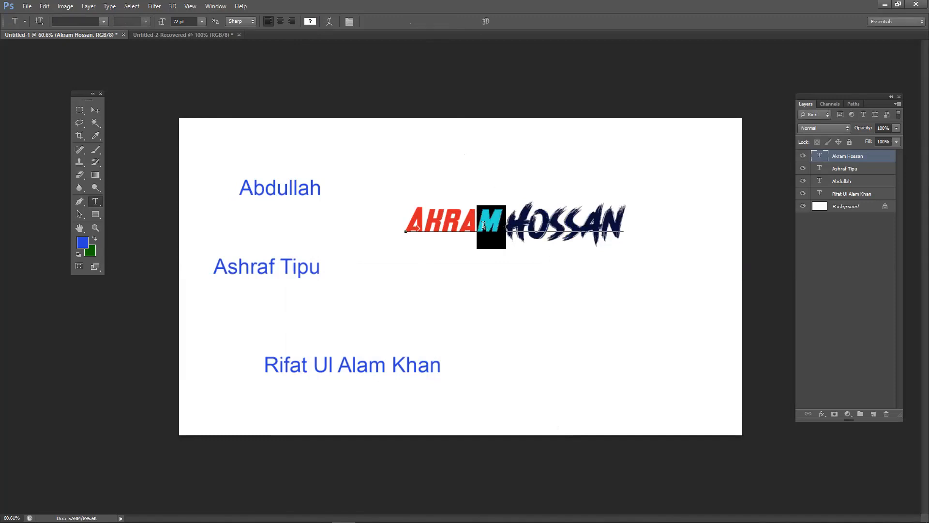
click(95, 111)
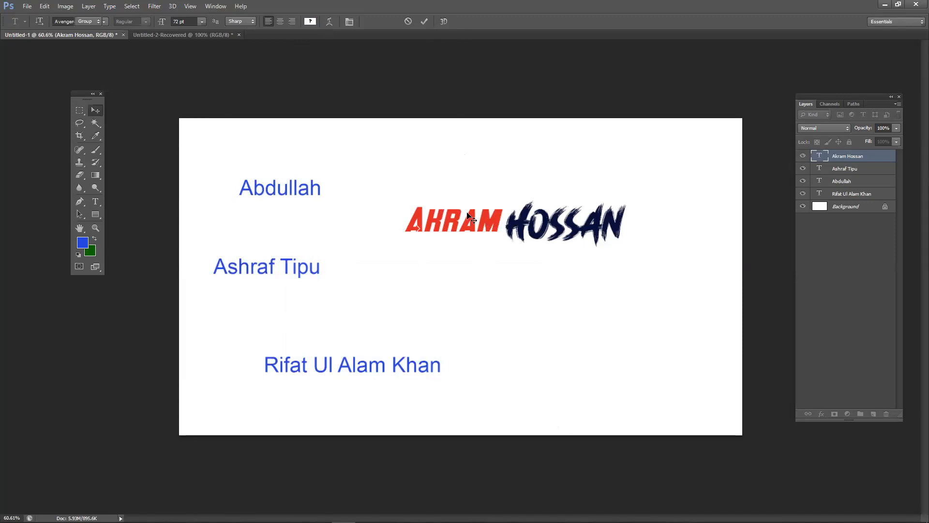
drag(490, 218, 458, 173)
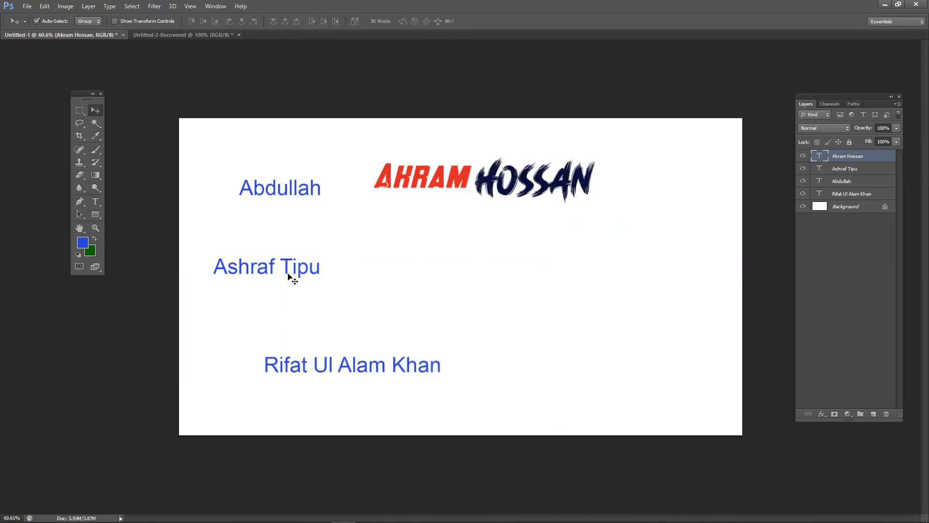
drag(300, 275, 400, 297)
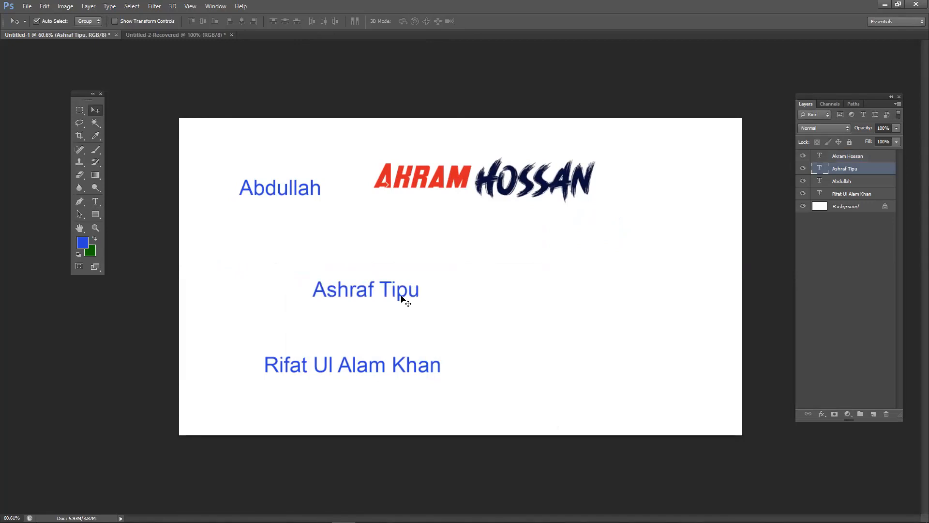
drag(401, 296, 337, 275)
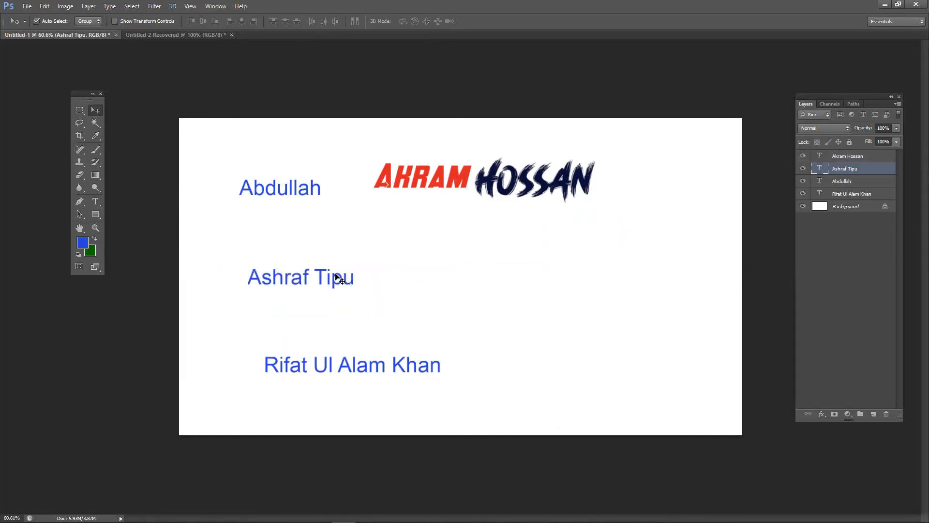
drag(434, 185, 442, 185)
drag(341, 283, 356, 274)
click(98, 201)
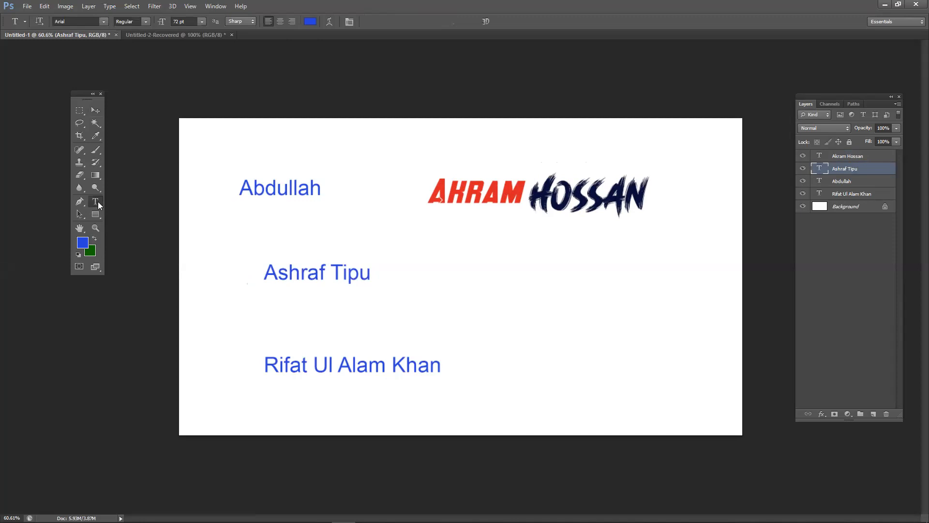
drag(323, 269, 292, 267)
click(268, 270)
click(331, 271)
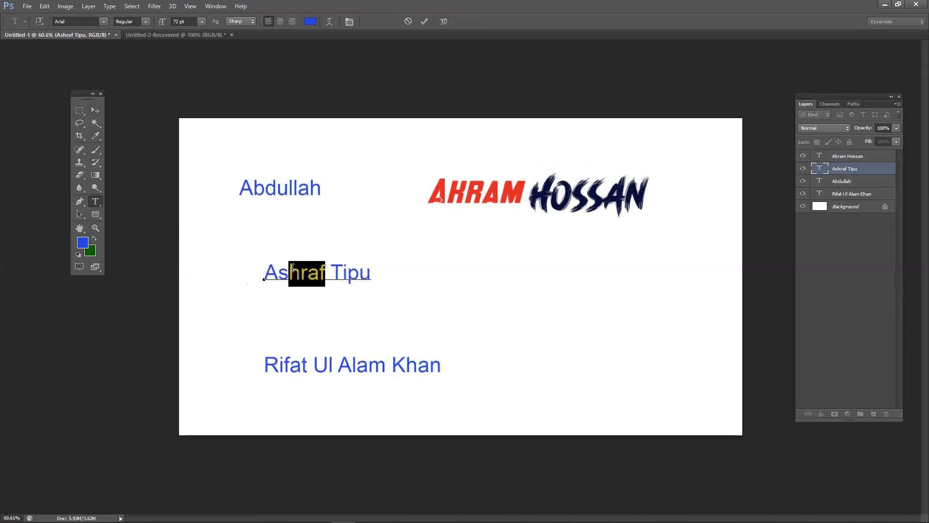
click(292, 267)
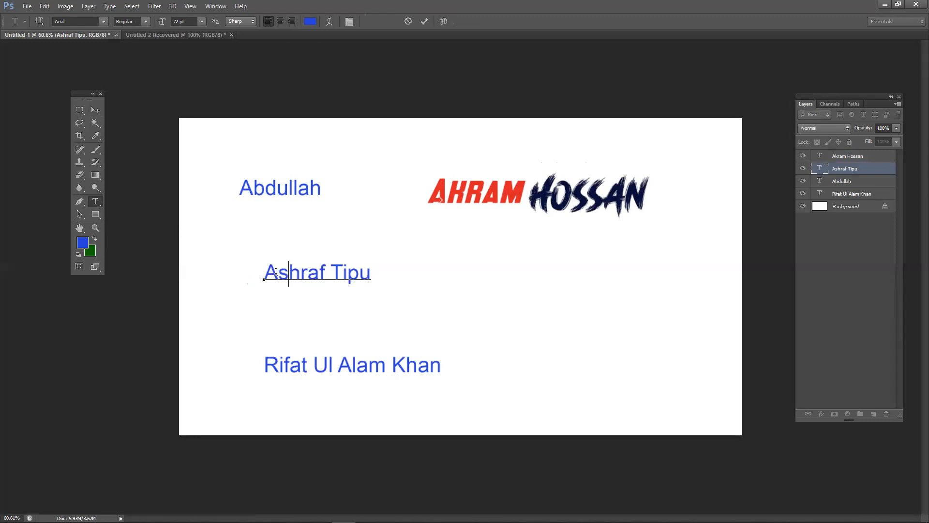
drag(265, 271, 308, 273)
click(307, 273)
drag(300, 272, 323, 272)
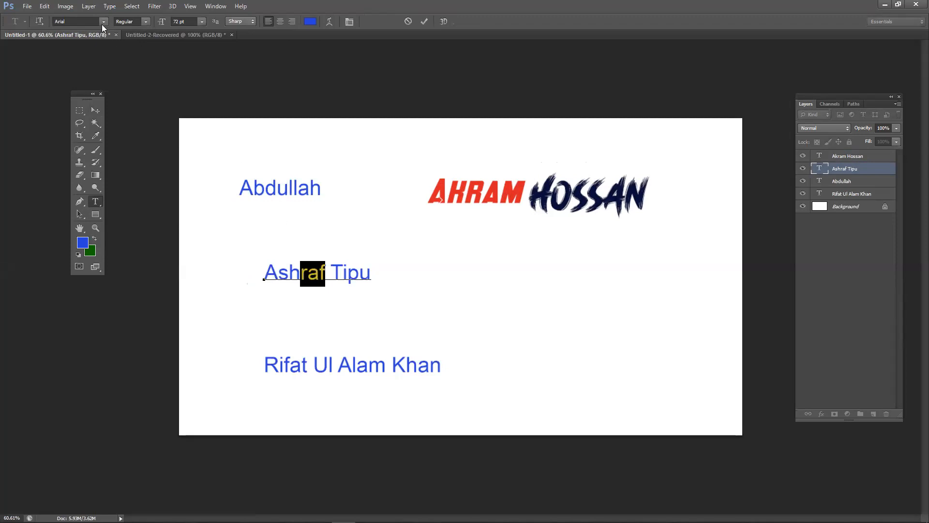
click(309, 22)
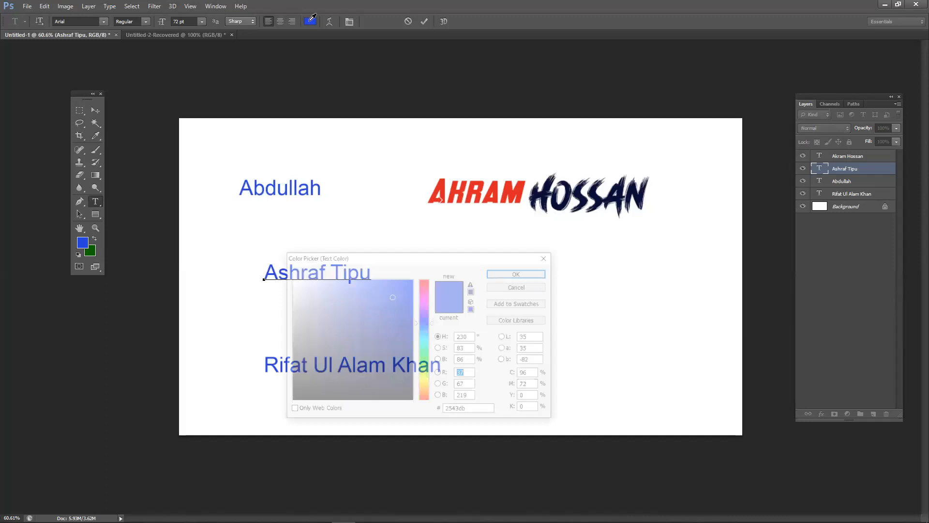
drag(424, 323, 417, 284)
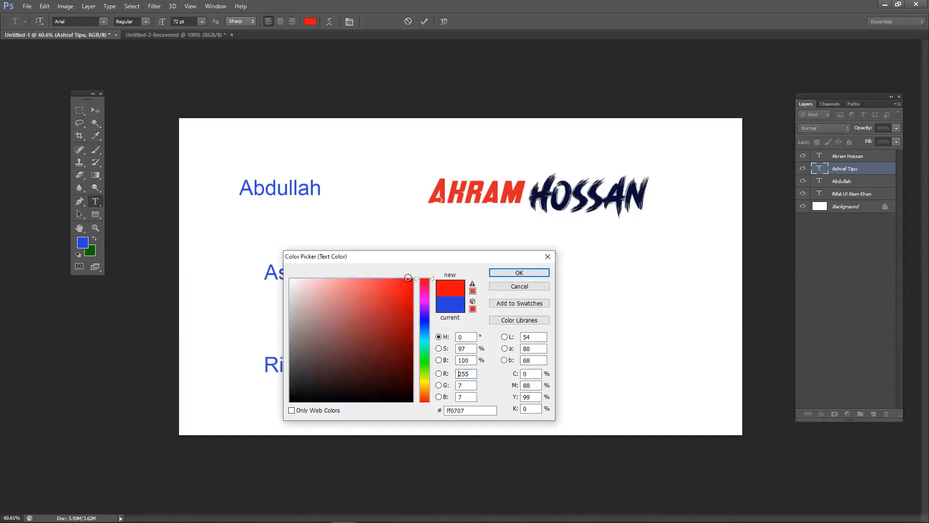
click(496, 272)
click(314, 275)
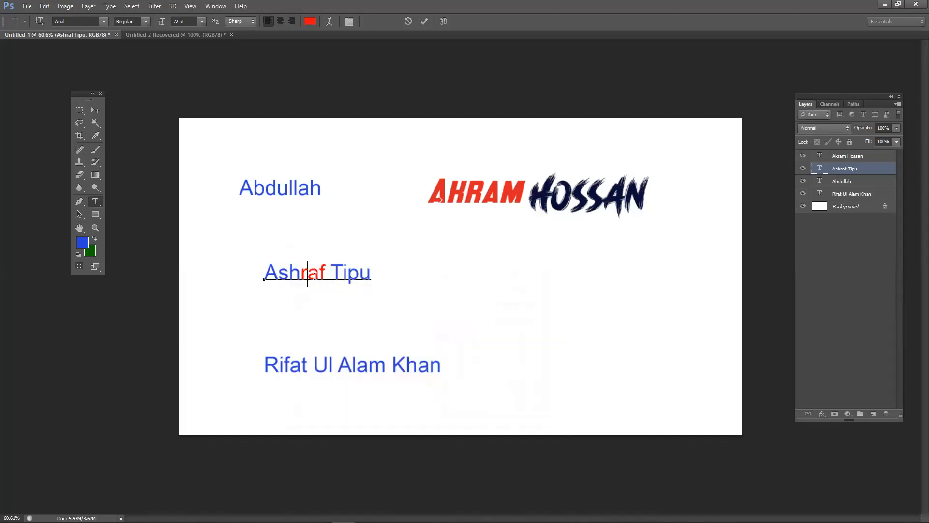
- Colour the letters Ash orange (#fd7100) after briefly trying yellow
drag(300, 274, 263, 275)
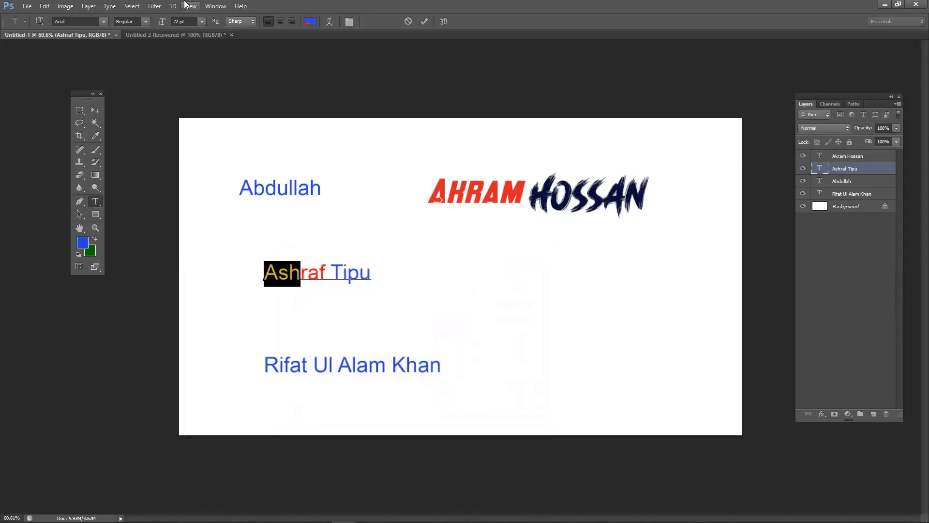
click(312, 24)
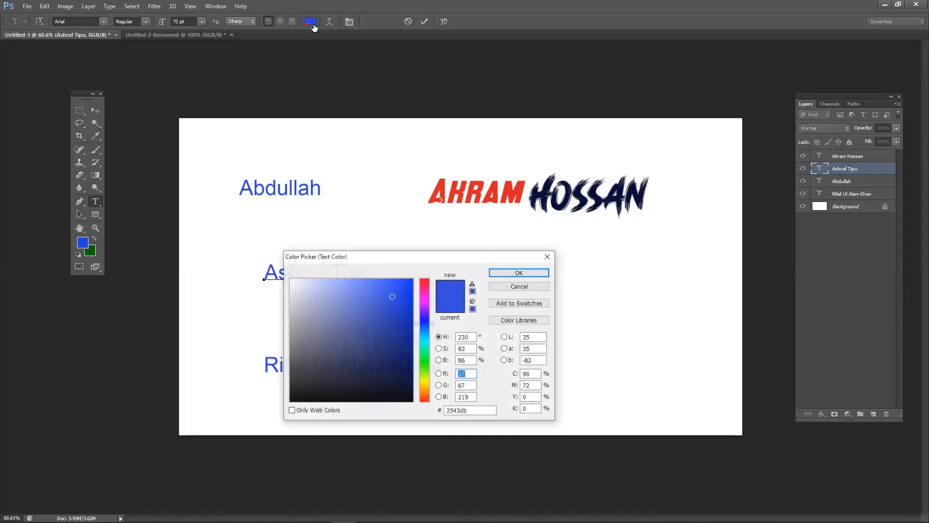
click(422, 380)
click(412, 280)
click(426, 393)
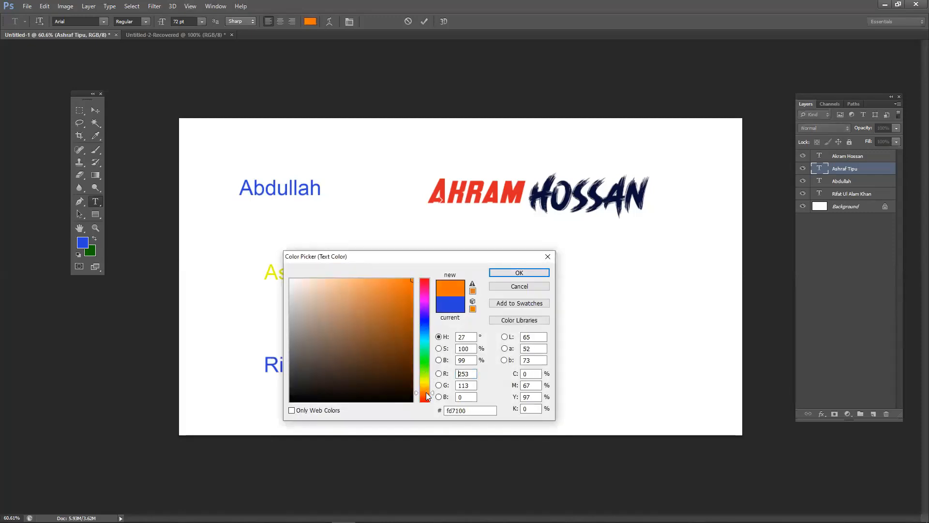
click(532, 272)
click(348, 276)
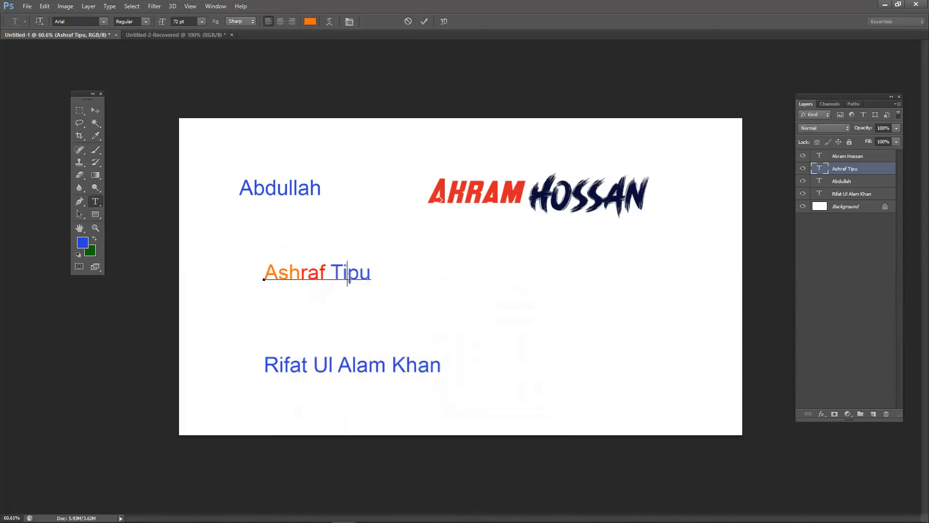
drag(333, 265, 366, 265)
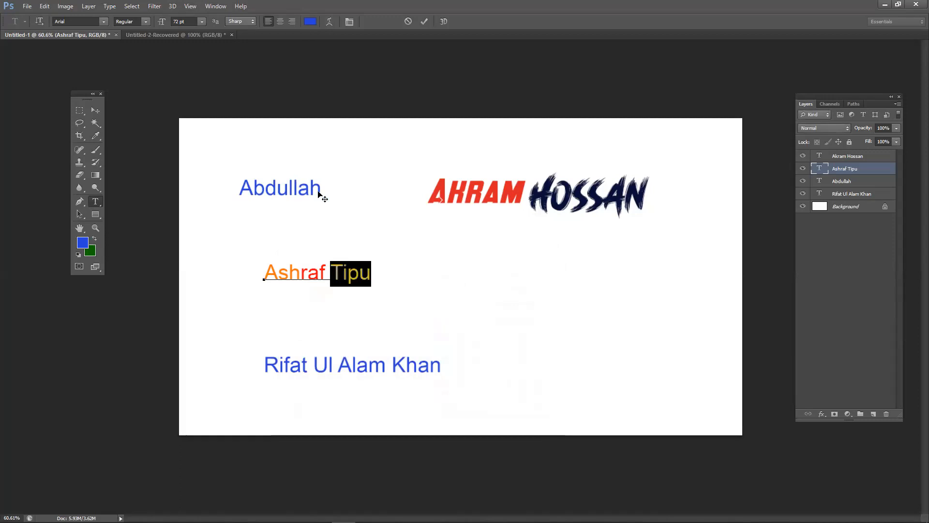
click(310, 22)
drag(405, 333, 413, 401)
click(492, 273)
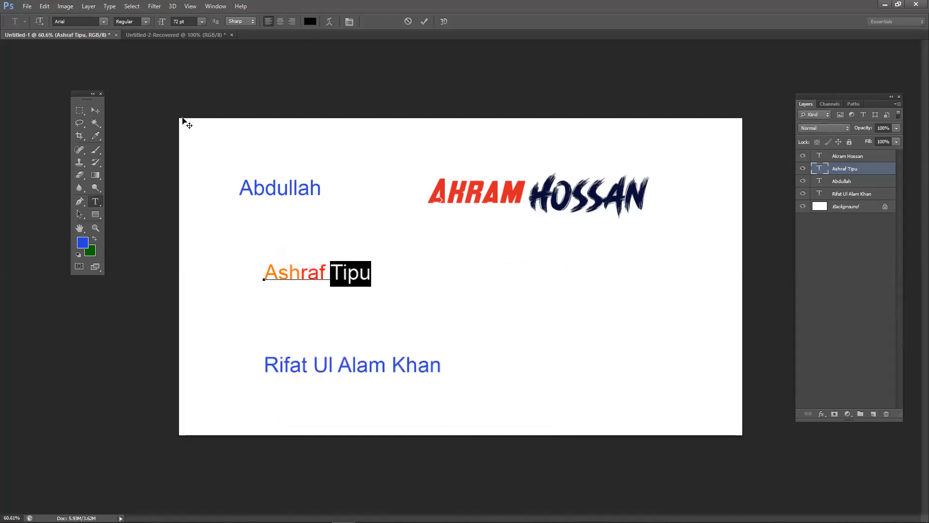
click(103, 21)
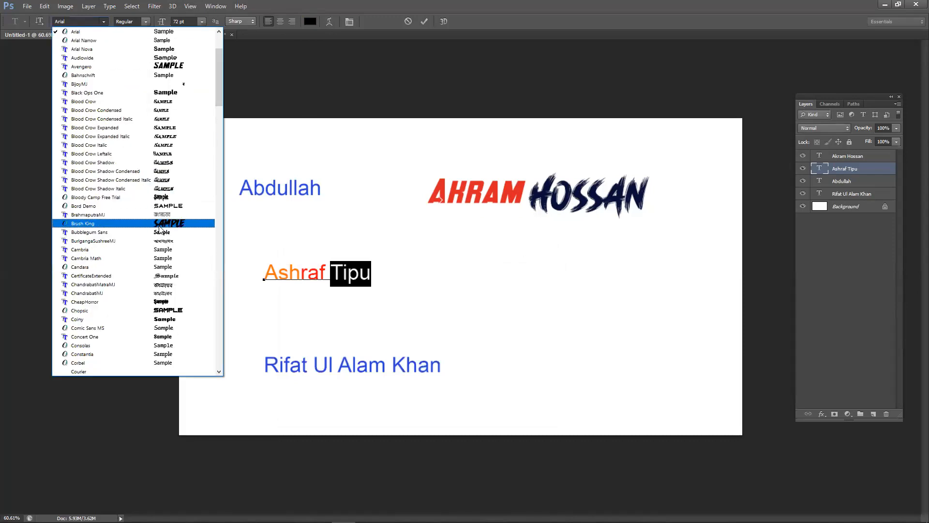
click(145, 214)
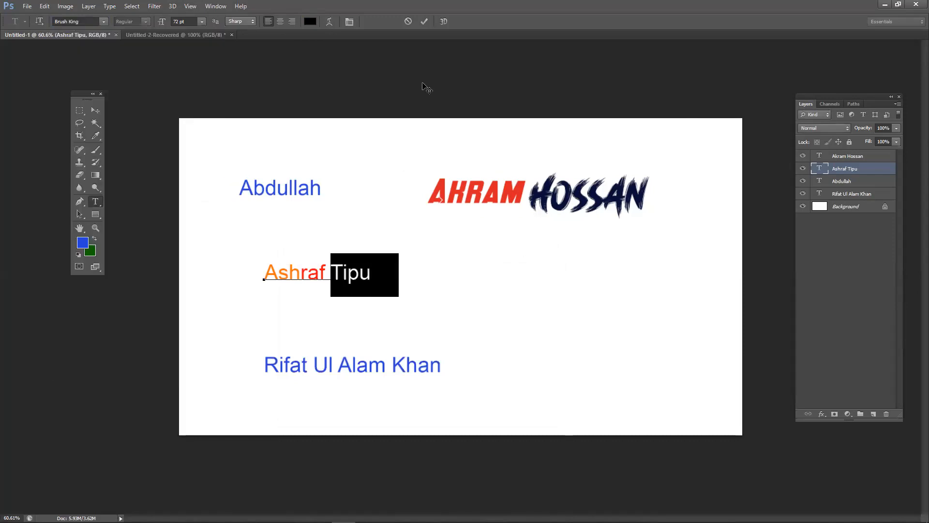
click(423, 21)
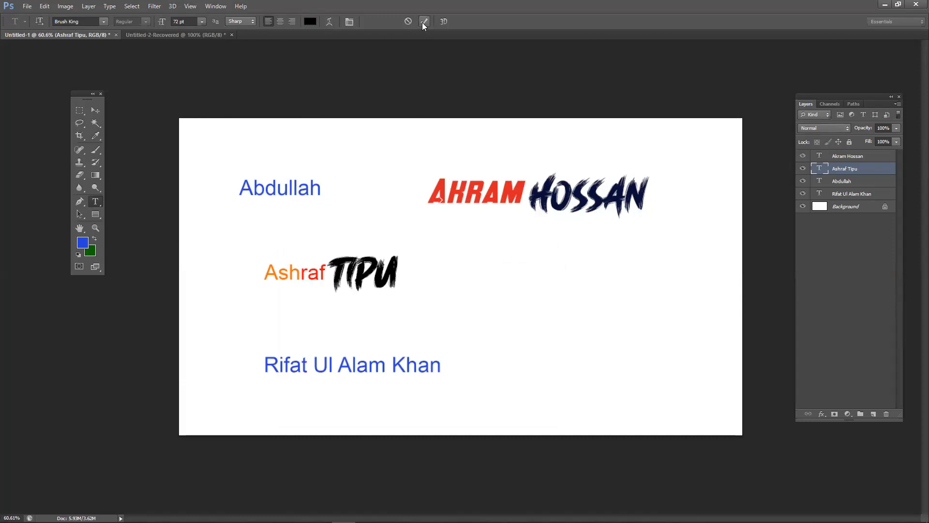
click(96, 111)
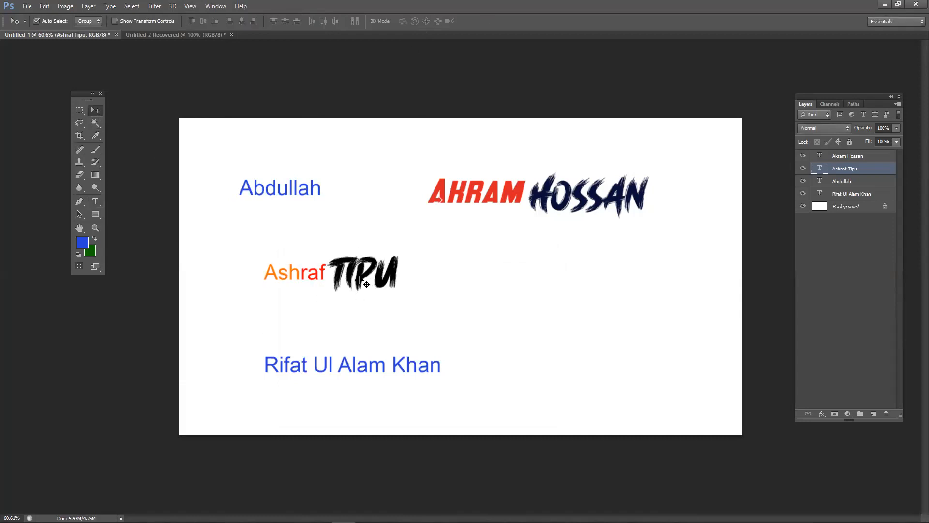
drag(378, 282, 355, 277)
drag(313, 191, 330, 206)
- Try Brush King on Abdullah, undo it to keep the plain blue font, and nudge the name left
click(96, 201)
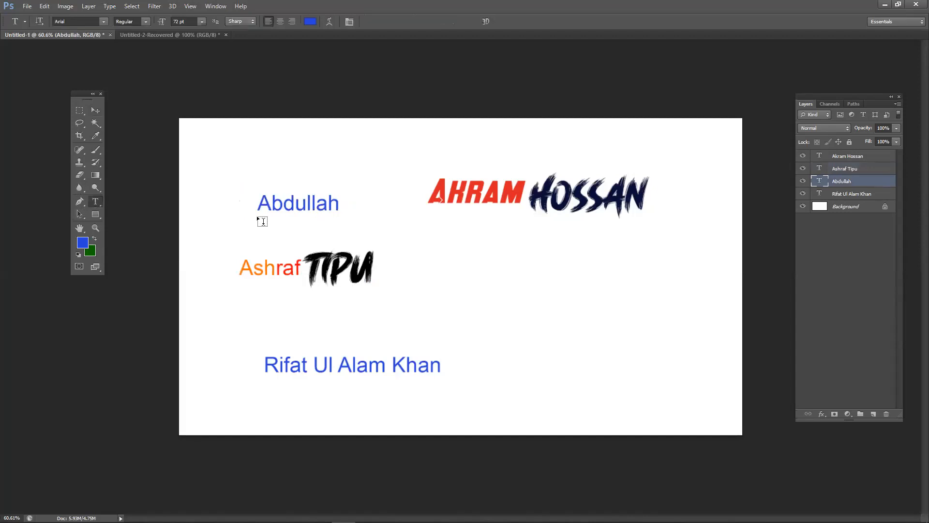
drag(262, 205, 329, 206)
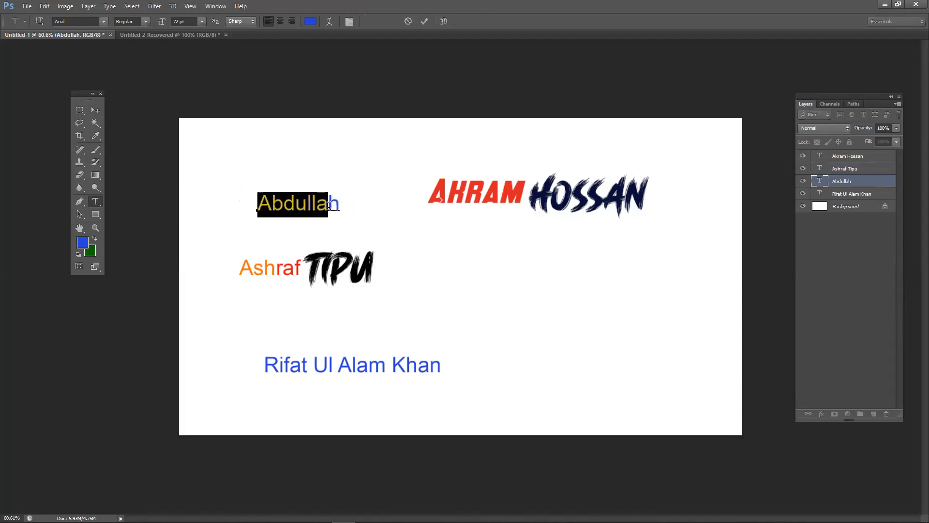
click(103, 21)
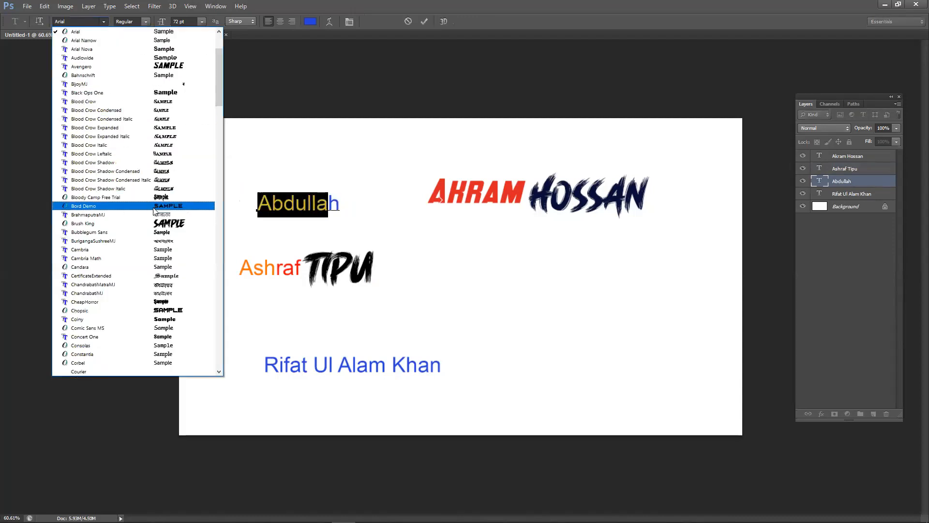
click(158, 226)
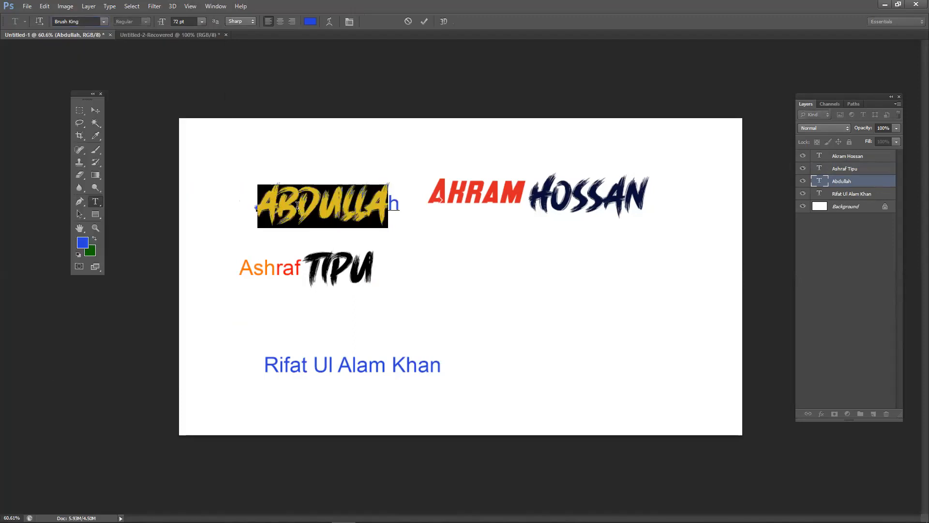
click(298, 205)
key(ctrl)
key(ctrl+z)
click(95, 111)
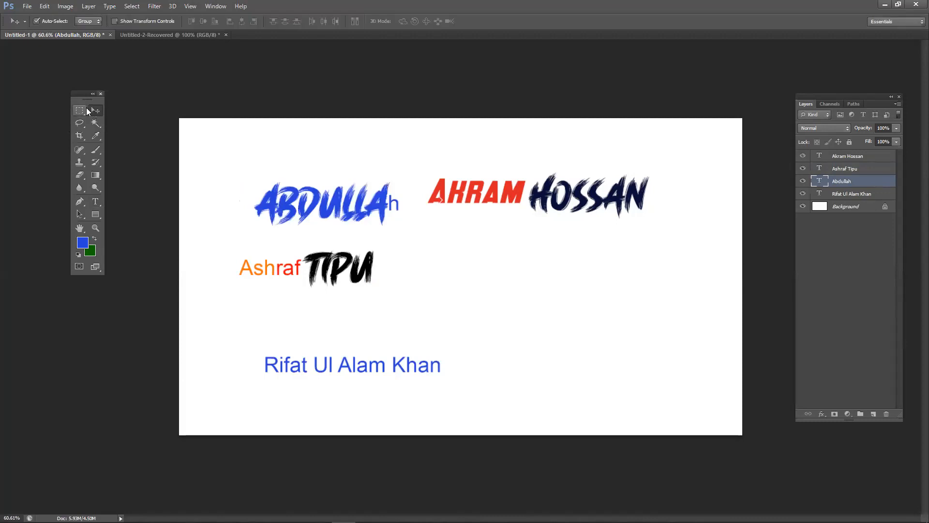
key(ctrl+z)
click(438, 211)
mouse_move(318, 201)
mouse_down()
mouse_move(323, 213)
mouse_move(290, 190)
mouse_move(304, 189)
mouse_move(306, 205)
mouse_up()
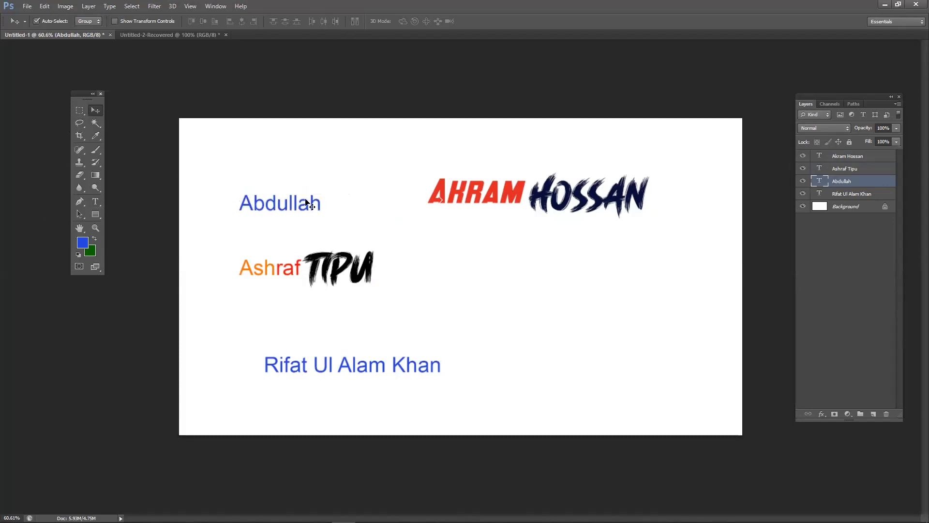
- Lift Abdullah slightly higher with free transform, undoing the resize so it keeps its original size
key(ctrl+t)
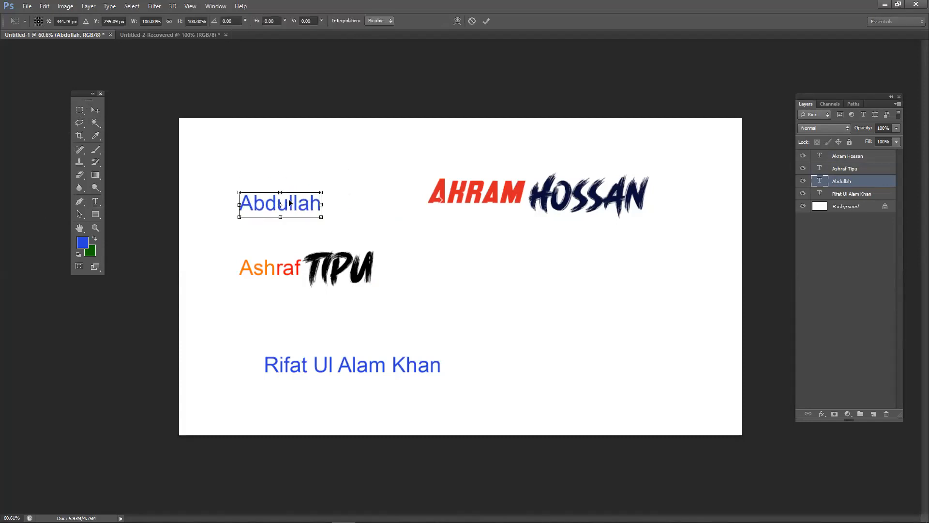
drag(292, 203, 326, 203)
key(ctrl+z)
key(Return)
- Try 72 pt on Abdullah, then set it to 100 pt and move the name slightly up
click(95, 202)
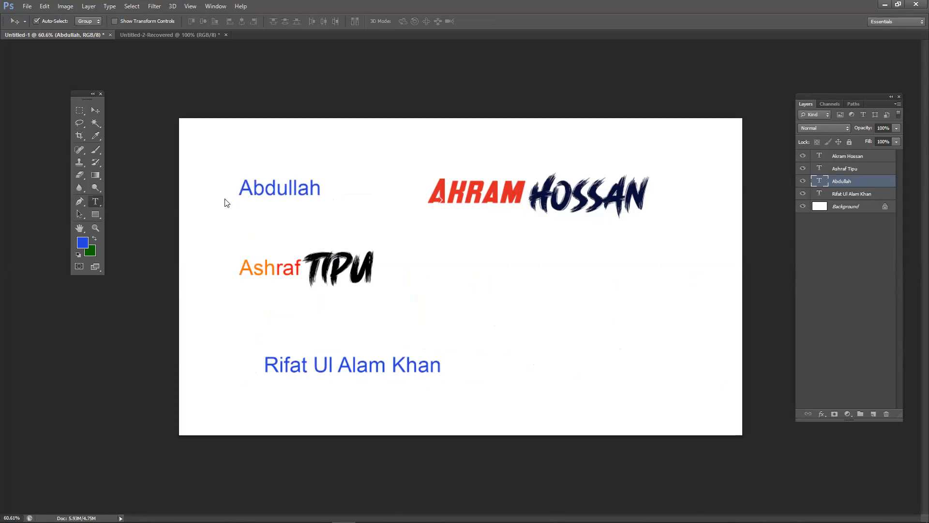
click(239, 188)
drag(239, 187, 322, 189)
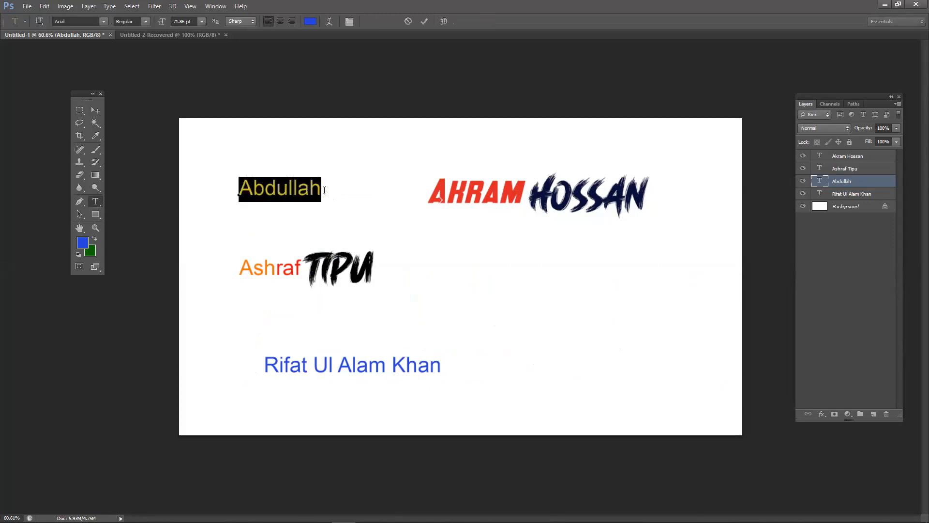
click(202, 22)
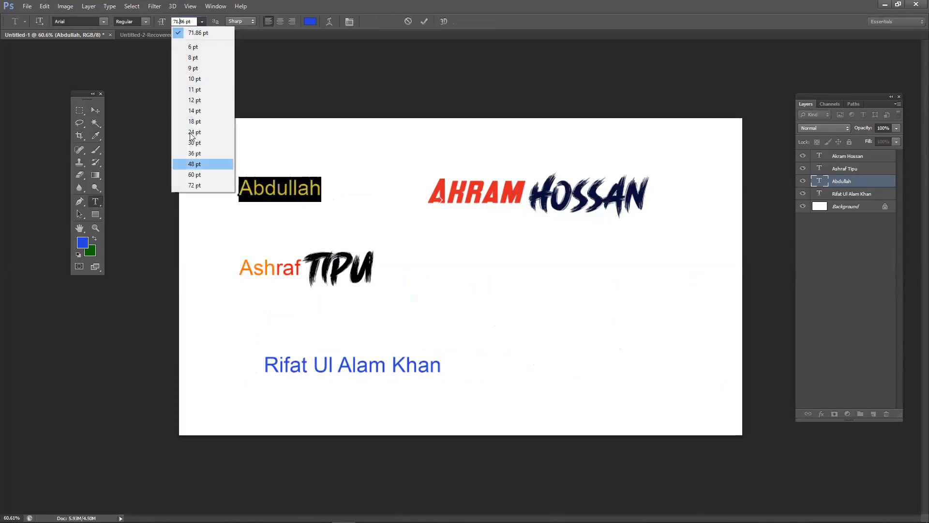
click(194, 185)
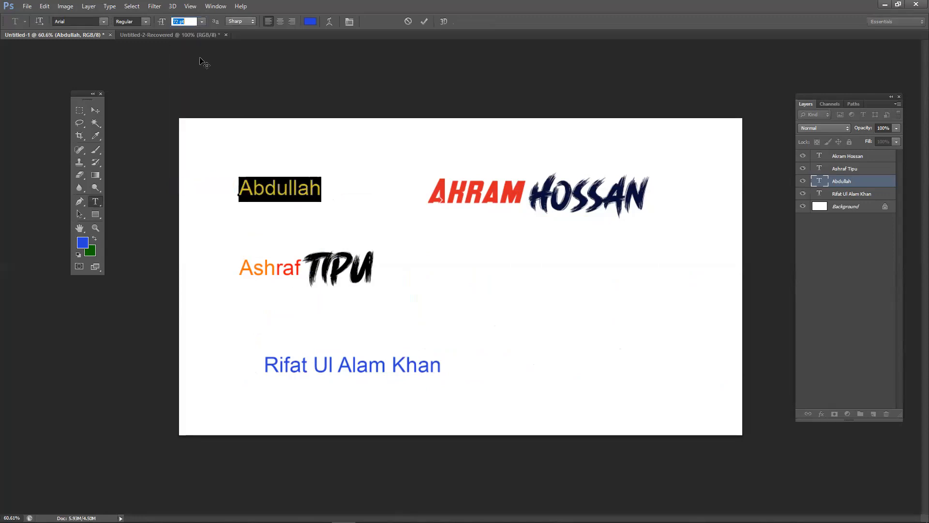
click(201, 22)
click(204, 186)
click(201, 21)
click(207, 187)
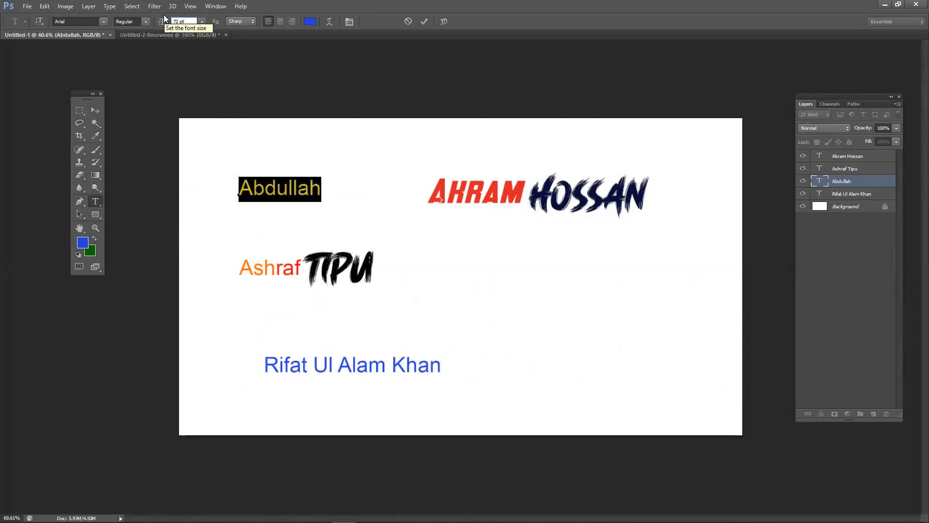
drag(193, 21, 166, 21)
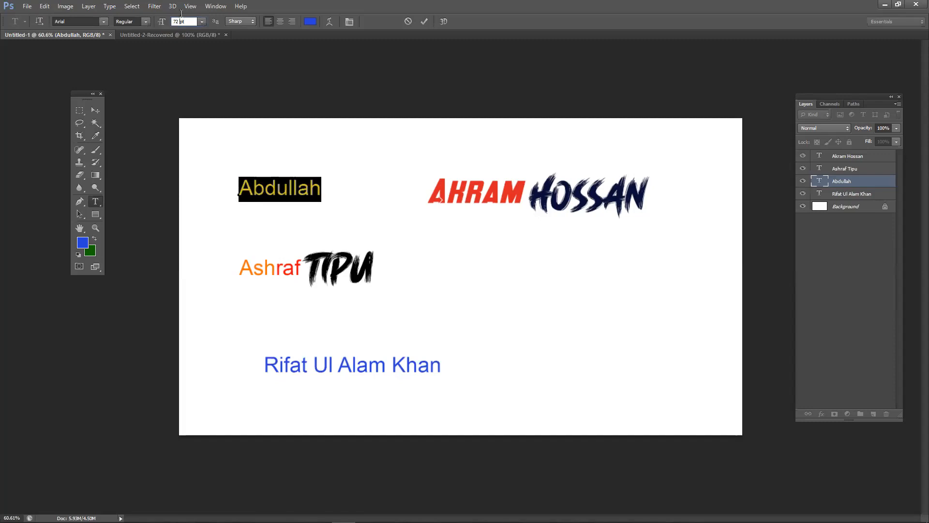
drag(183, 19, 172, 18)
text(100)
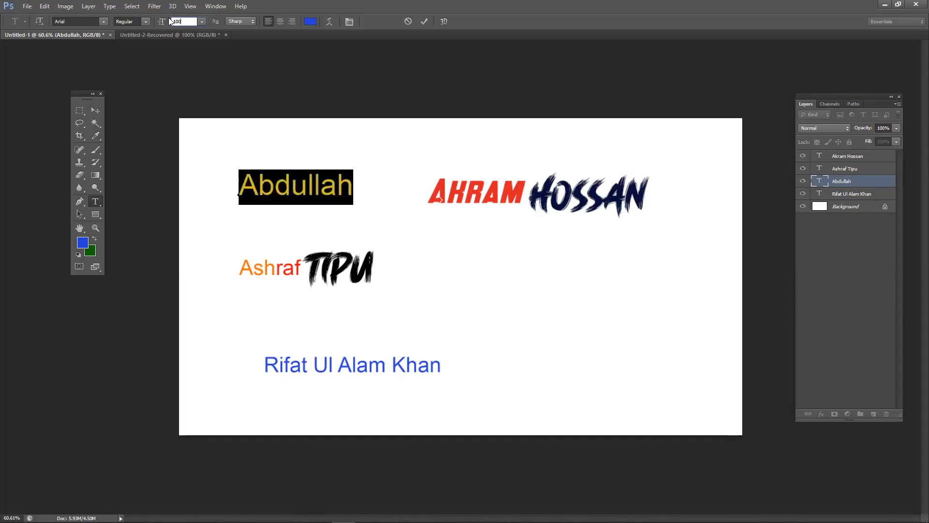
click(95, 110)
drag(274, 194, 302, 188)
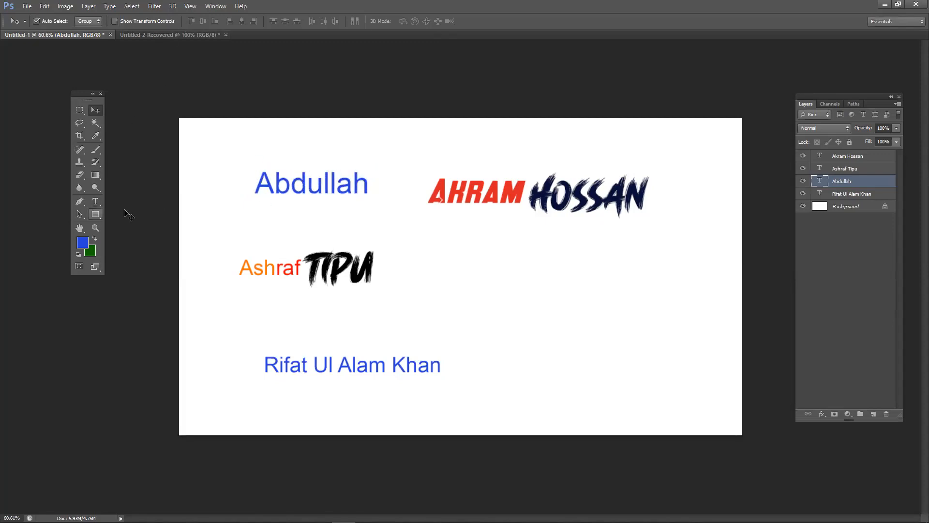
- Reduce Abdullah's font size to 30 pt
click(96, 201)
drag(259, 188, 370, 189)
click(202, 23)
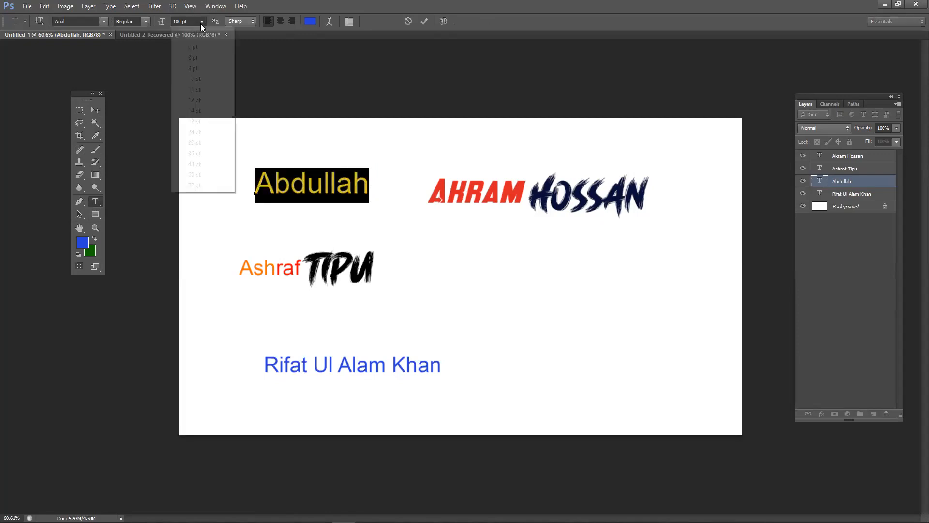
click(216, 131)
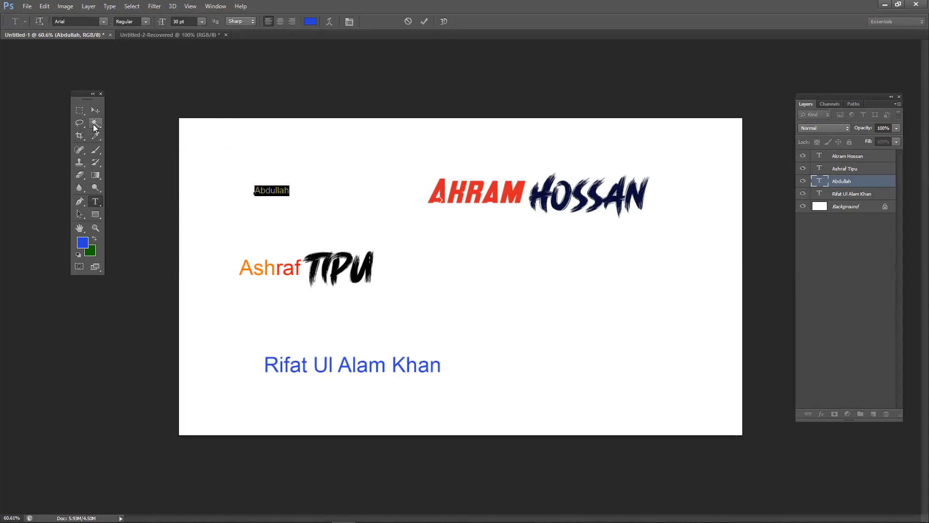
click(96, 110)
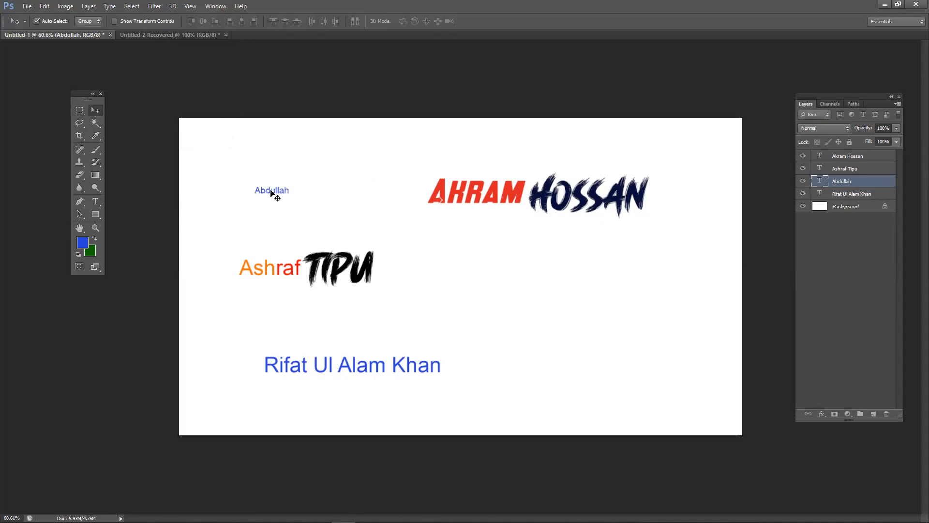
key(ctrl+t)
drag(289, 196, 402, 249)
drag(342, 219, 380, 264)
drag(357, 199, 568, 320)
scroll(486, 299, down, 5)
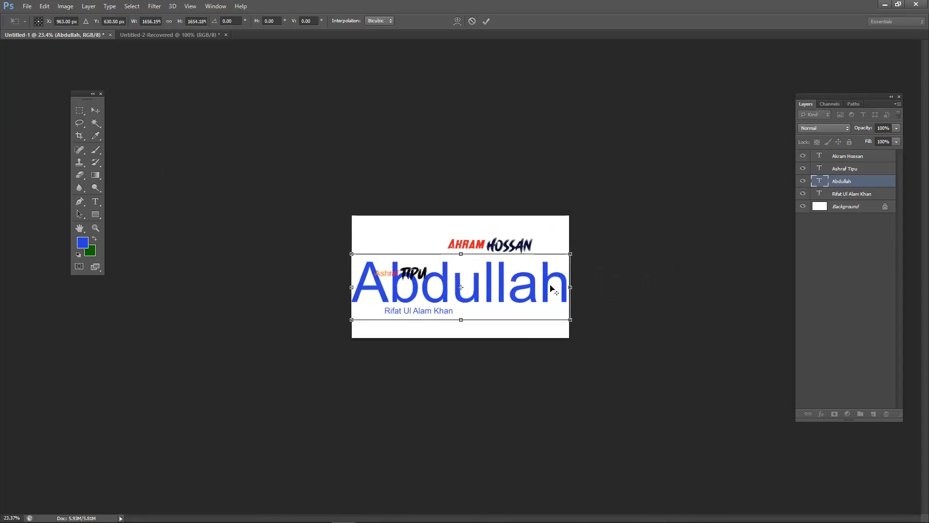
click(486, 21)
click(444, 318)
click(493, 301)
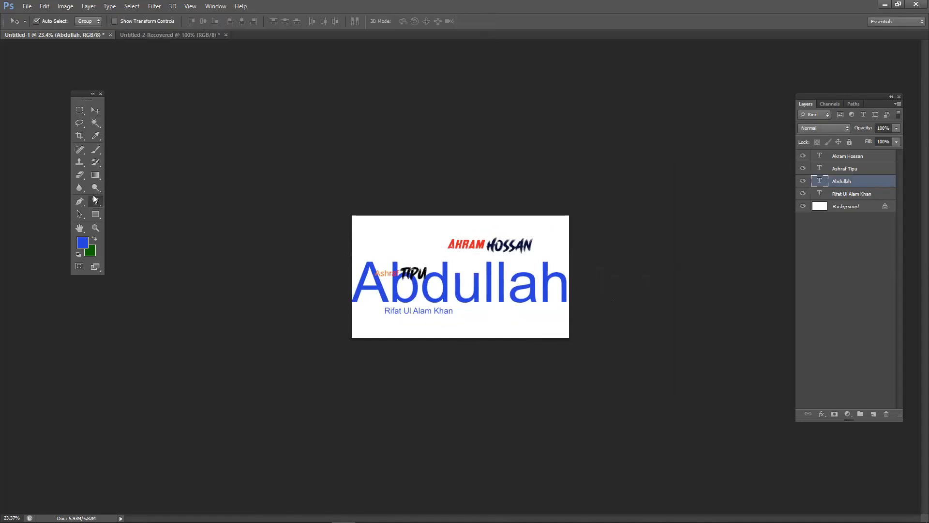
key(t)
click(201, 22)
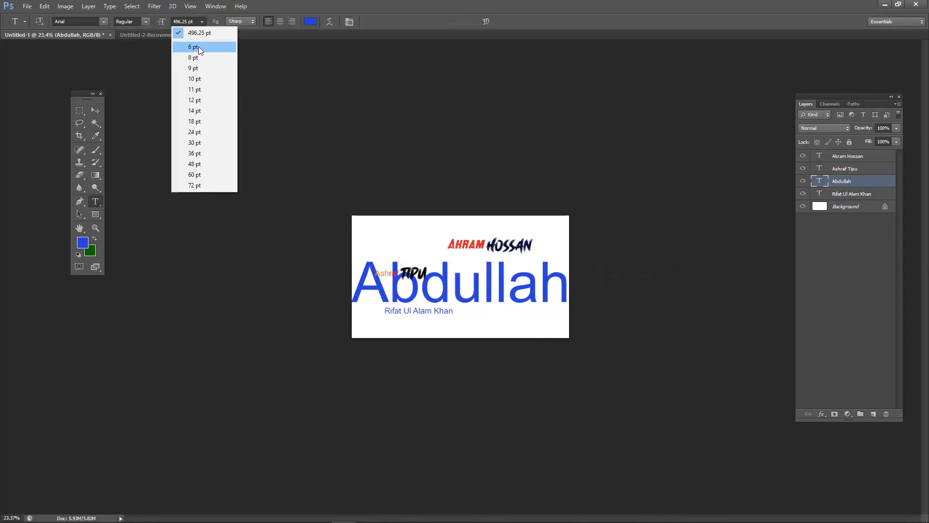
click(498, 302)
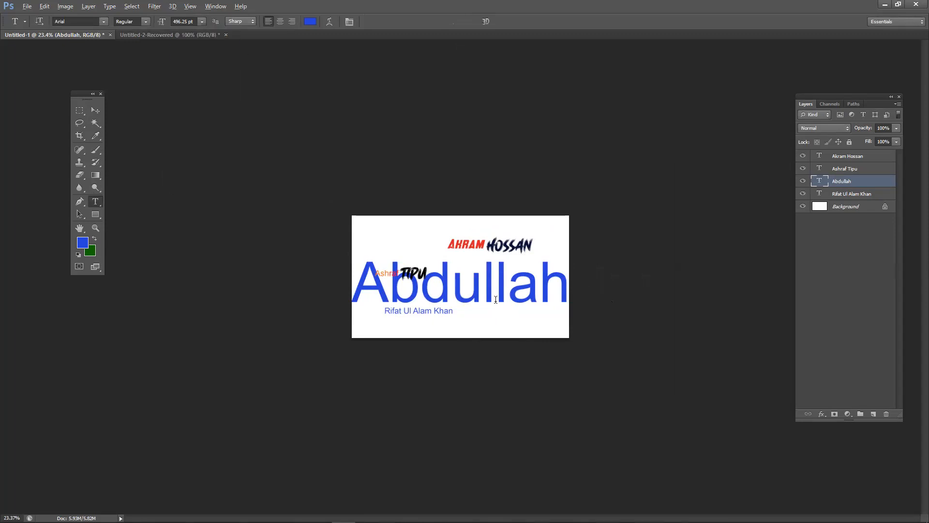
scroll(495, 300, up, 7)
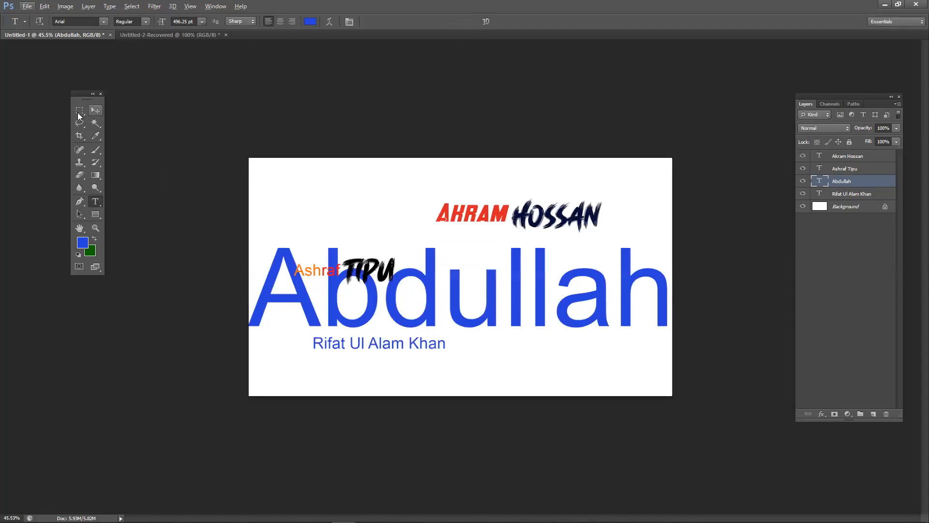
click(95, 110)
mouse_move(438, 307)
mouse_down()
mouse_move(449, 297)
mouse_move(434, 293)
mouse_up()
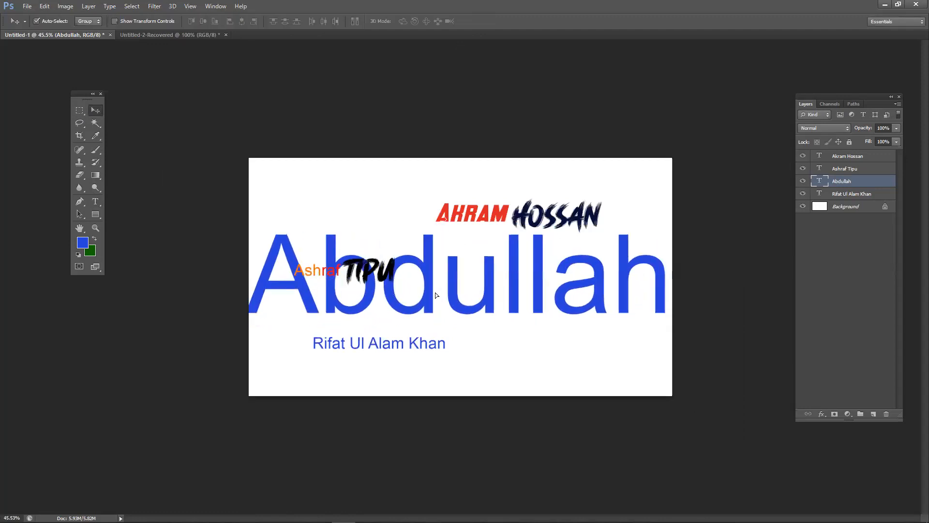
key(ctrl+t)
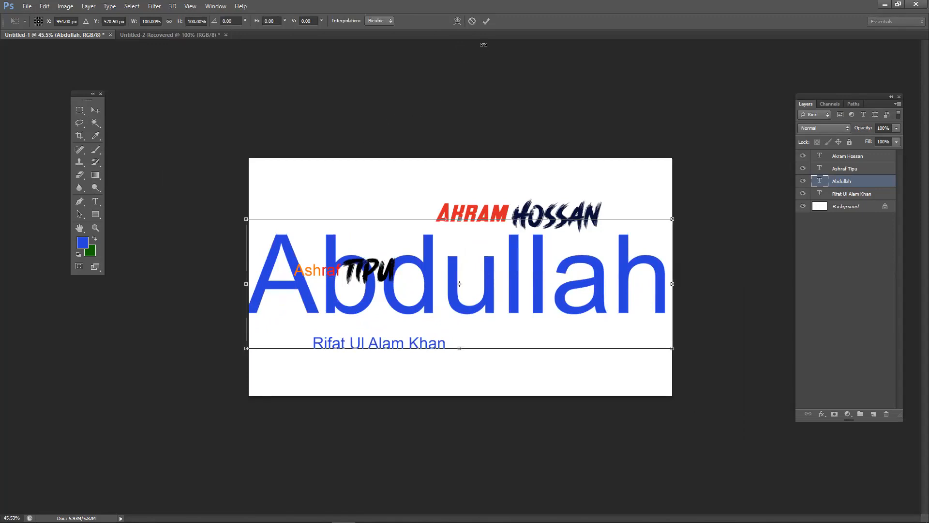
click(474, 22)
drag(434, 245, 435, 236)
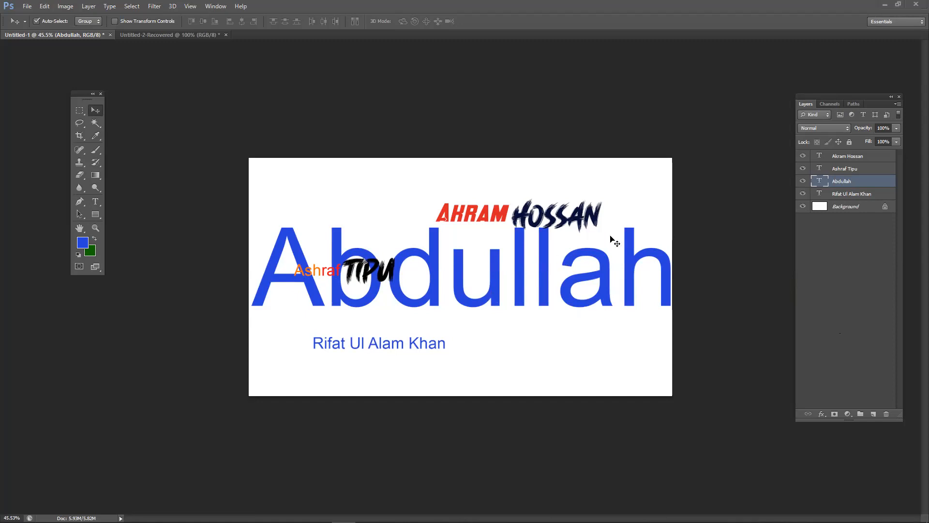
drag(556, 293, 539, 308)
key(ctrl+alt+z)
key(ctrl+alt+z)
key(ctrl+alt+z)
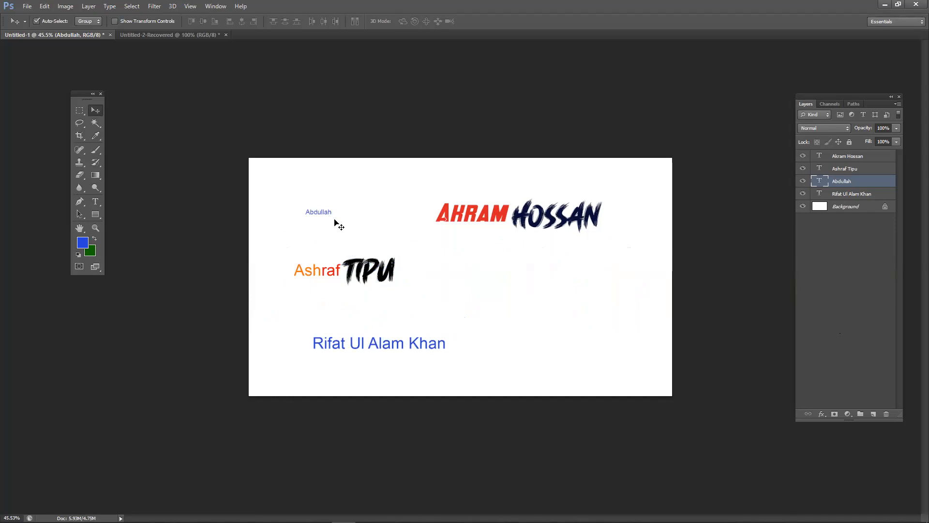
- Scale Abdullah up to about 477% and shift it slightly left and up
key(ctrl+t)
drag(332, 216, 428, 245)
key(Return)
drag(370, 238, 358, 232)
- Type stray letters into Abdullah, delete them to restore the word, and select within it
click(95, 201)
click(339, 230)
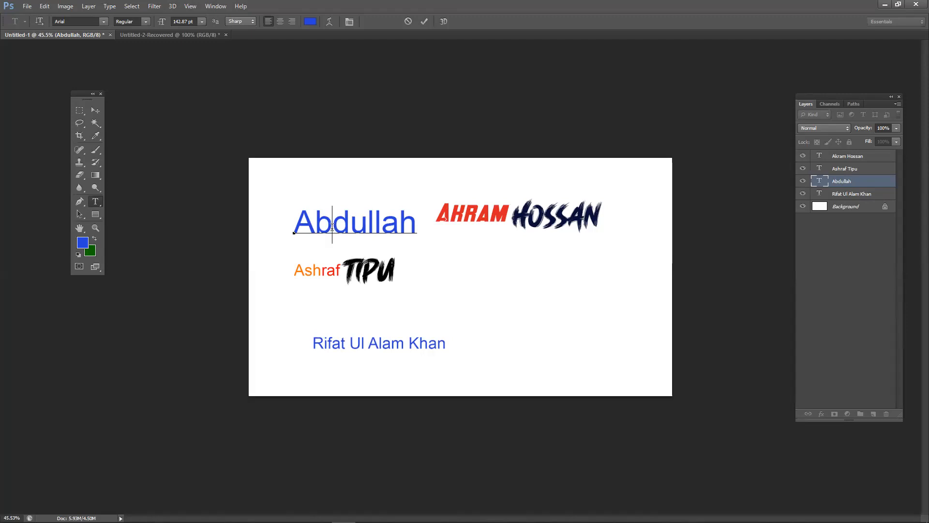
text(vghvv)
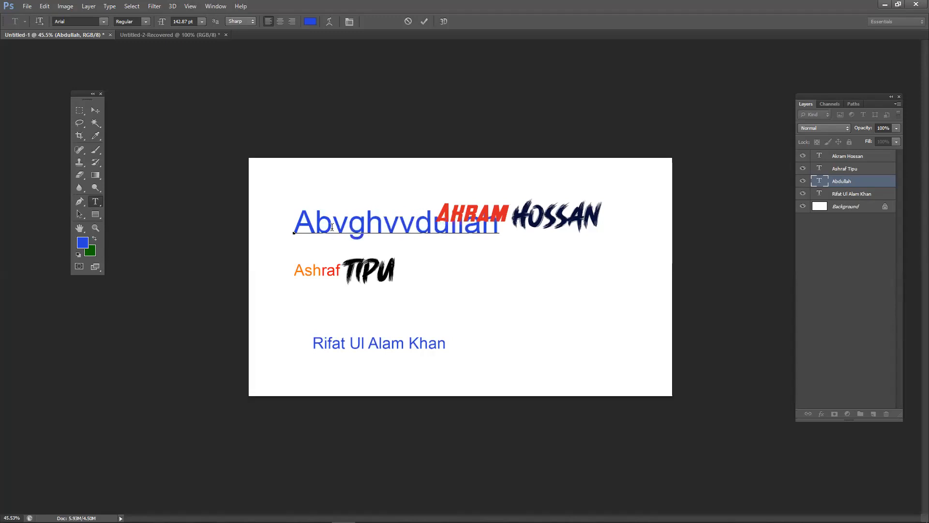
key(BackSpace)
key(BackSpace)
key(BackSpace)
key(BackSpace)
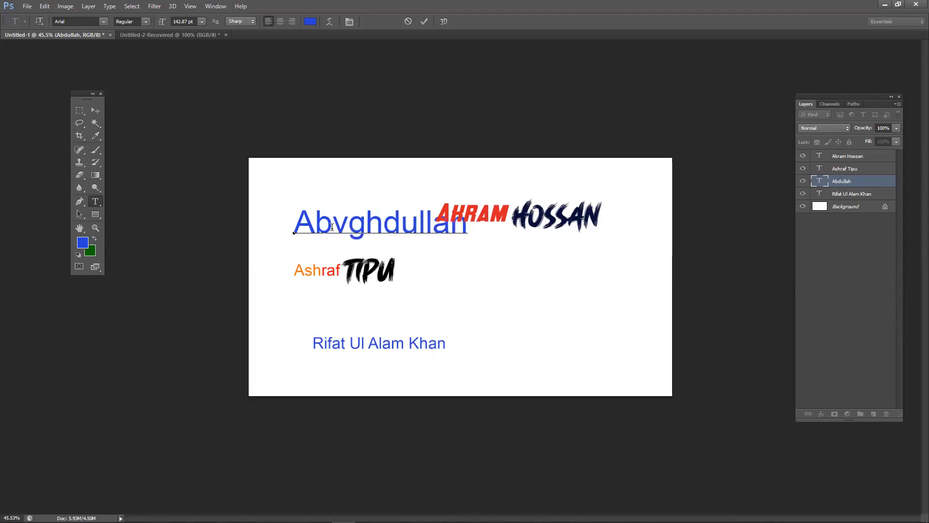
key(BackSpace)
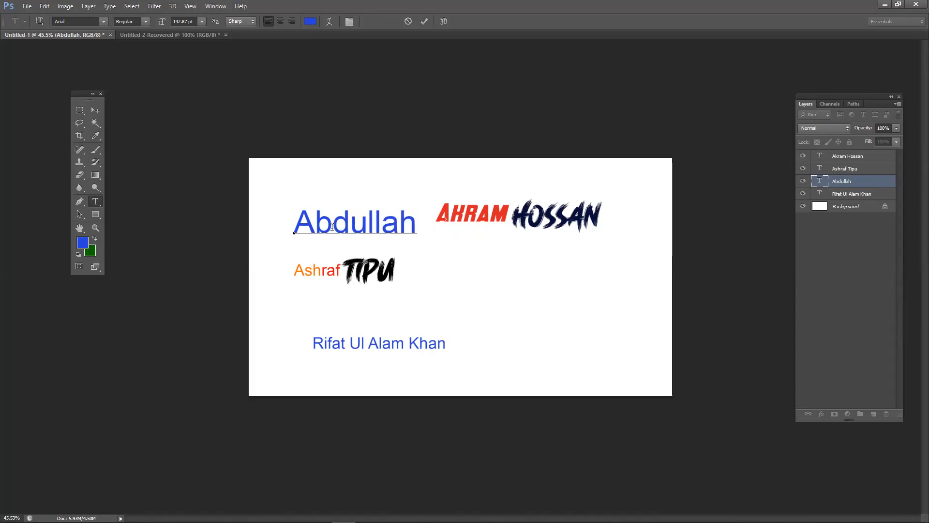
mouse_move(332, 227)
mouse_down()
mouse_move(417, 228)
mouse_move(300, 228)
mouse_move(369, 224)
mouse_move(332, 221)
mouse_up()
- Select the name label's text and float the Character panel over the canvas, clear of the lettering
click(370, 223)
double_click(360, 223)
click(360, 223)
key(ctrl+t)
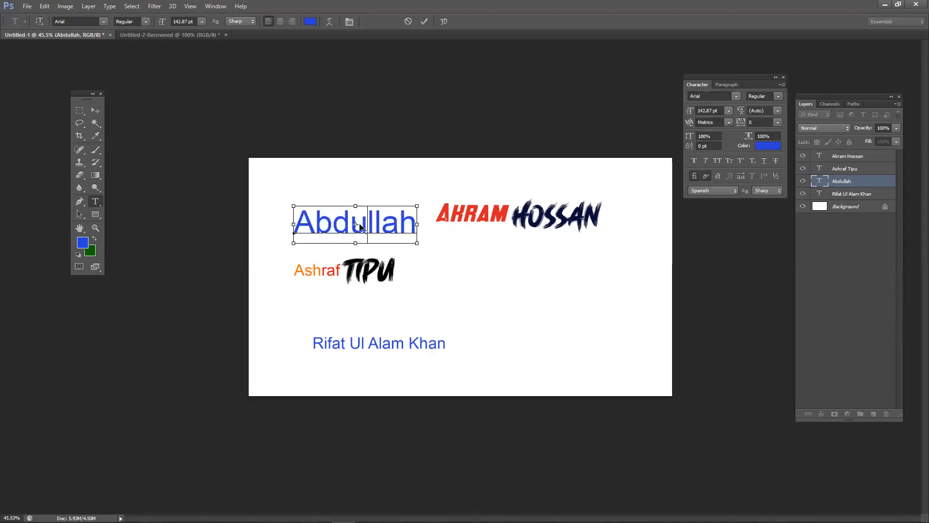
key(ctrl+t)
key(ctrl+t)
key(ctrl+t)
key(ctrl+t)
drag(735, 77, 522, 103)
key(ctrl+t)
key(ctrl+t)
key(ctrl+t)
key(ctrl+t)
key(ctrl+t)
key(ctrl+t)
drag(521, 103, 566, 103)
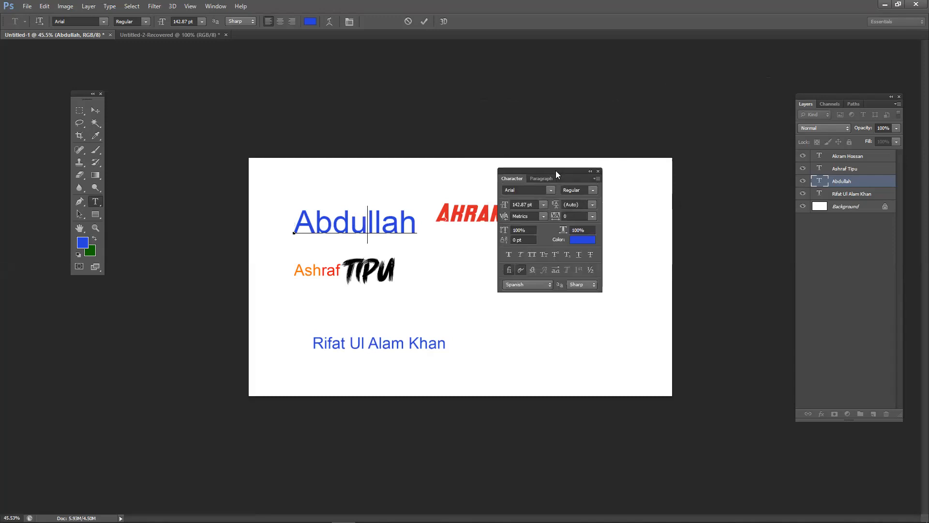
- Commit the 142.87 pt name edit and nudge the label up, level with the second name
key(ctrl+t)
key(ctrl+t)
key(ctrl+t)
key(ctrl+t)
key(ctrl+t)
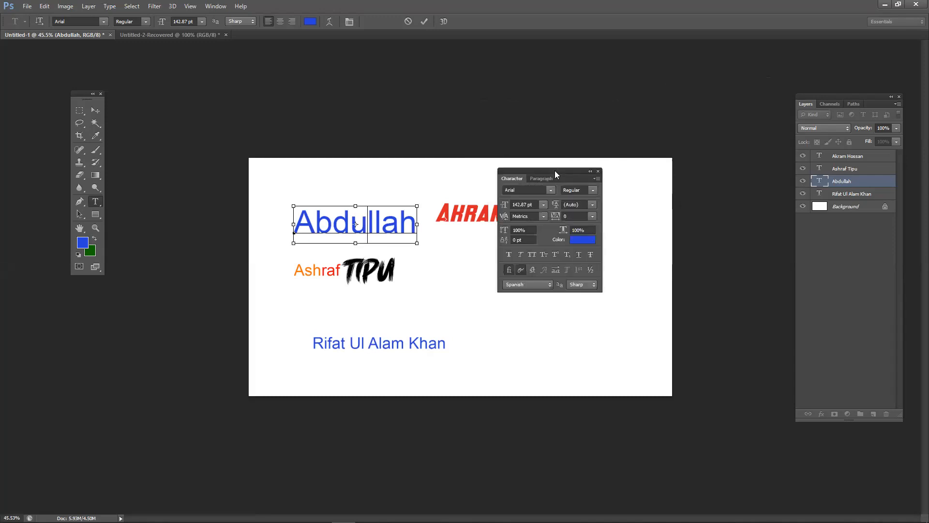
key(ctrl+t)
key(ctrl+t)
key(ctrl+t)
key(ctrl+t)
key(ctrl+t)
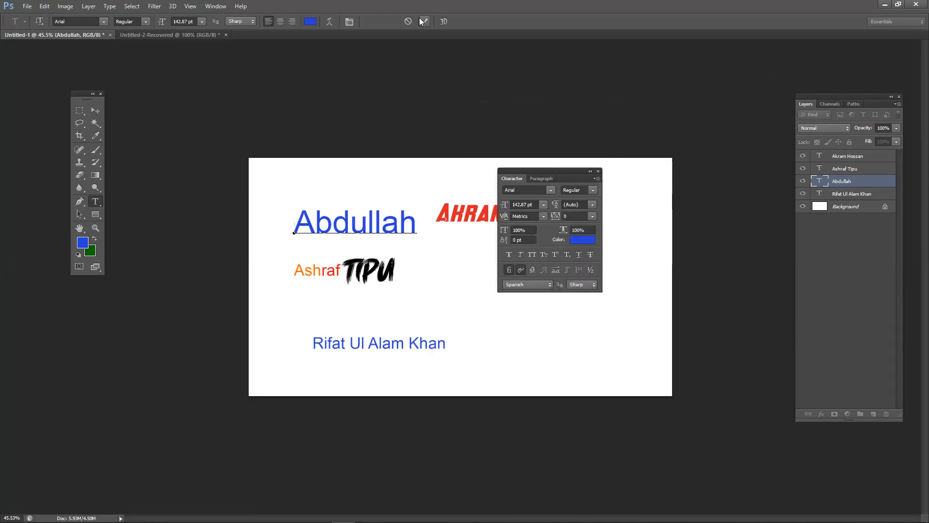
key(ctrl+t)
key(ctrl+t)
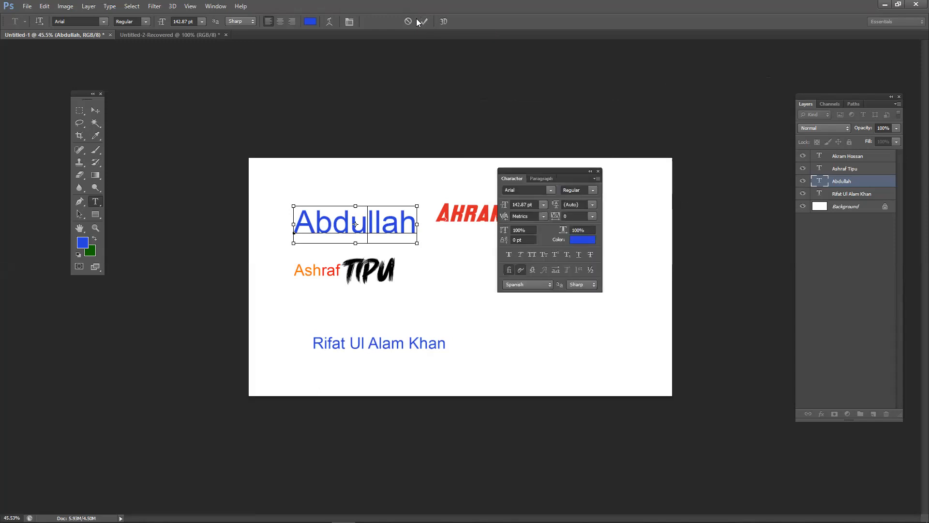
key(ctrl+t)
key(ctrl+t)
key(ctrl+t)
key(ctrl+t)
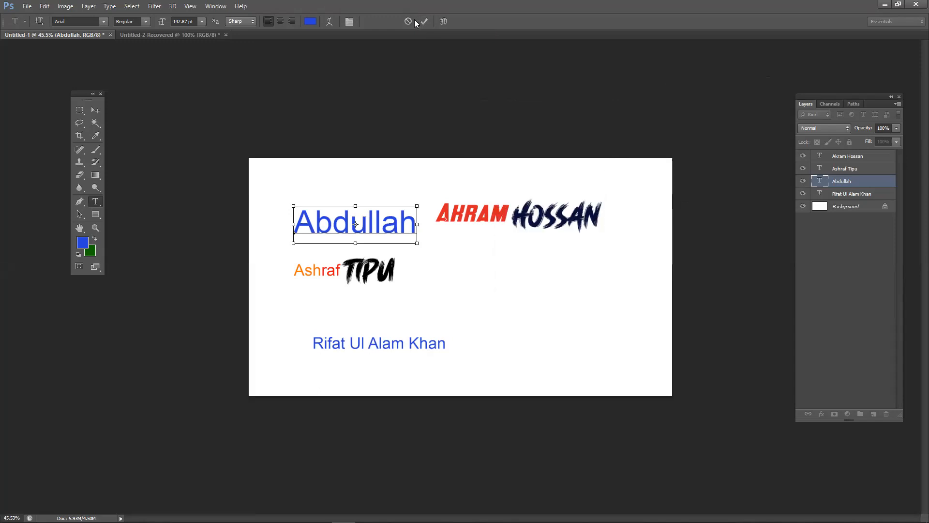
key(ctrl+t)
key(ctrl+t)
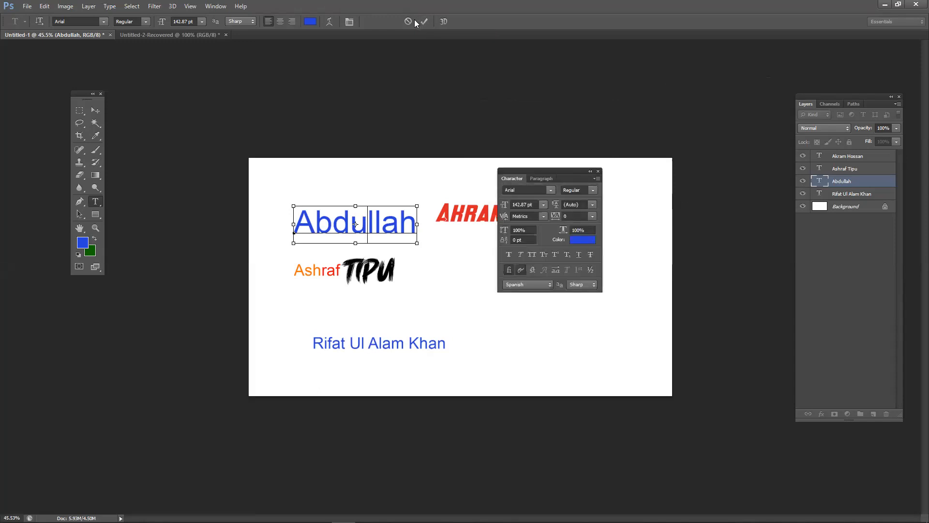
click(92, 113)
drag(358, 238, 356, 227)
click(96, 201)
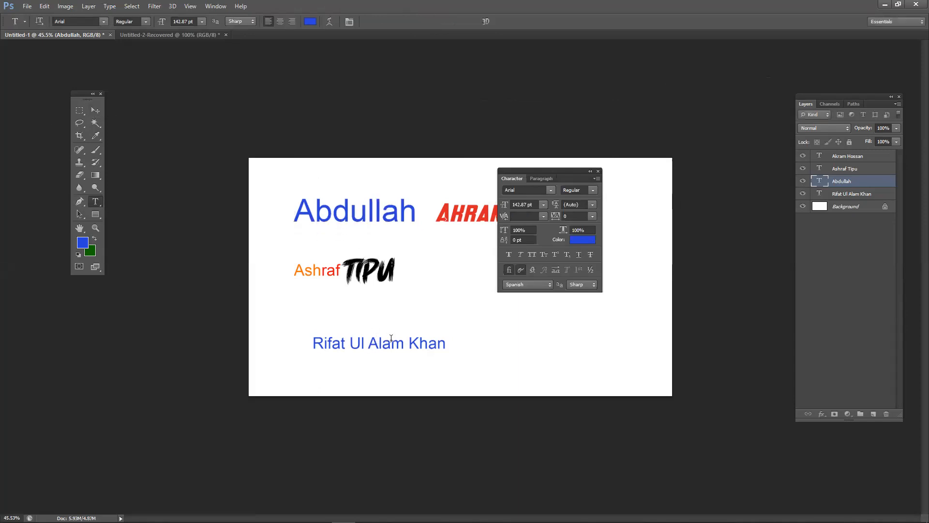
- Start editing the bottom name line and move the Character panel off the upper names
click(351, 340)
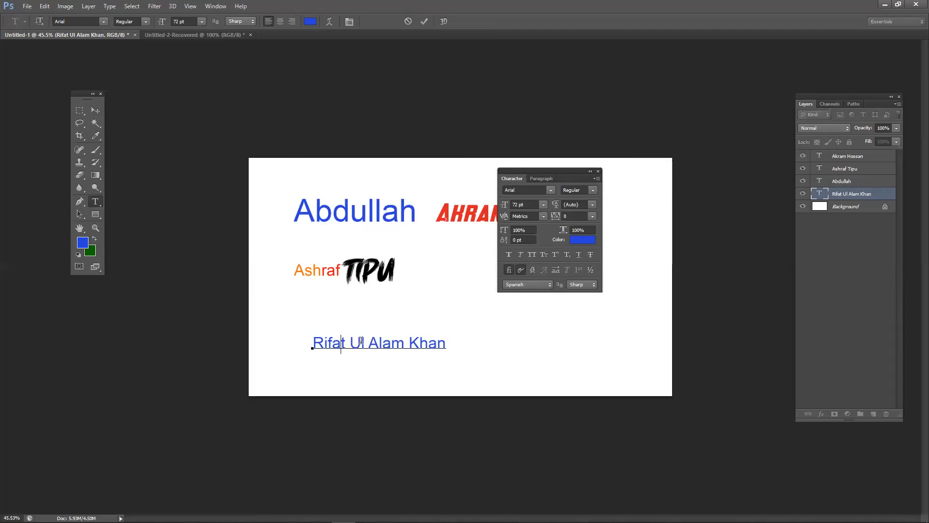
text(vfgdgd)
key(ctrl+t)
key(ctrl+t)
key(ctrl+t)
key(ctrl+t)
key(ctrl+t)
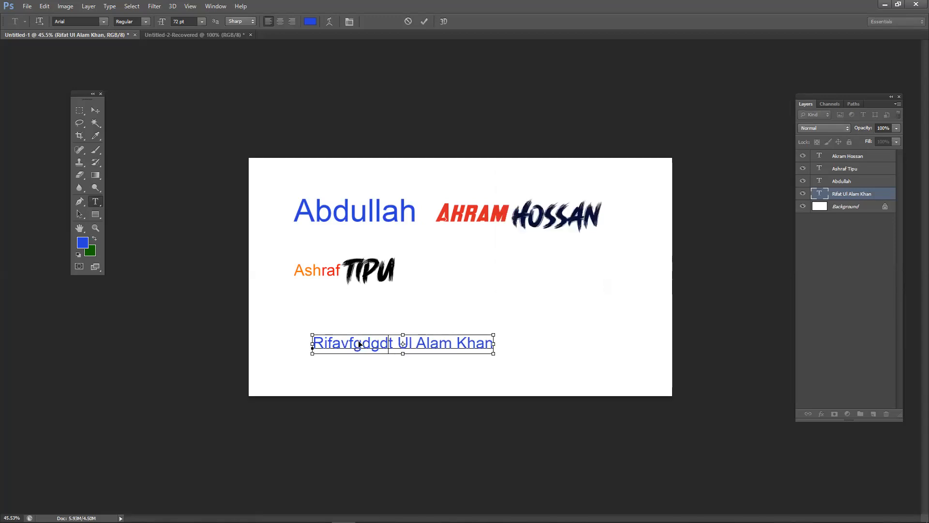
key(ctrl+t)
key(ctrl+t)
key(ctrl+t)
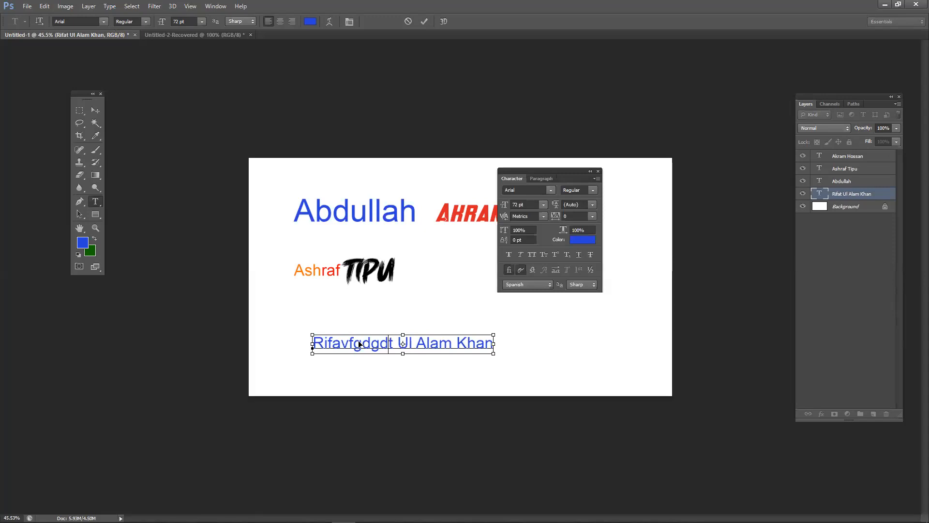
drag(545, 180, 615, 221)
- Select the whole bottom line and set it to Black Ops One at 72 pt
key(ctrl+a)
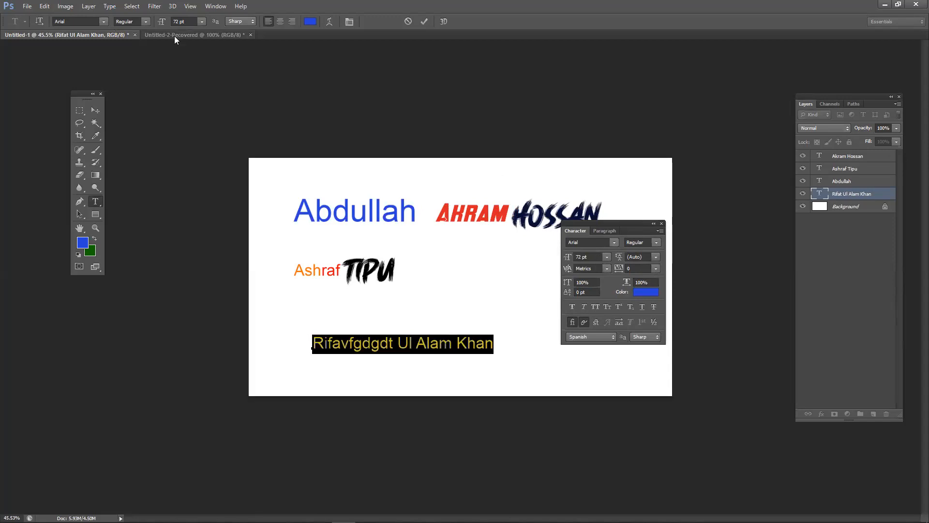
click(606, 256)
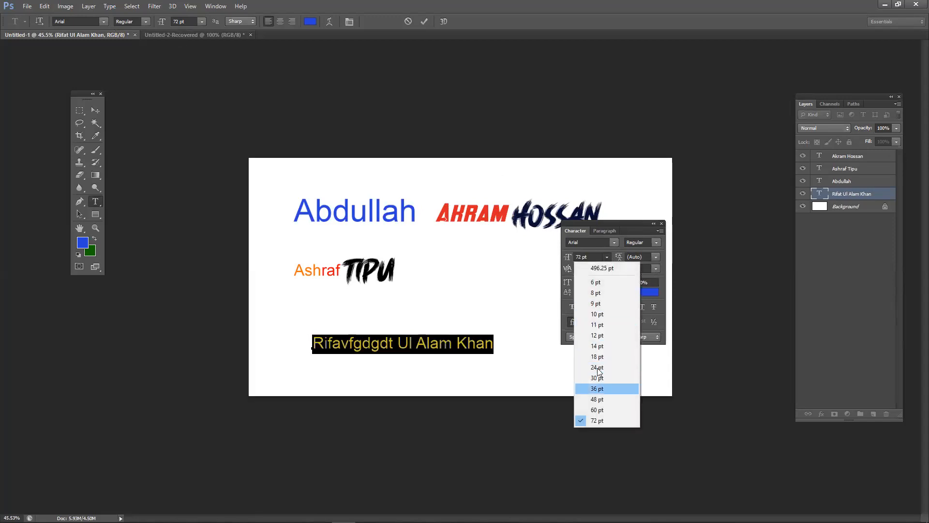
click(599, 399)
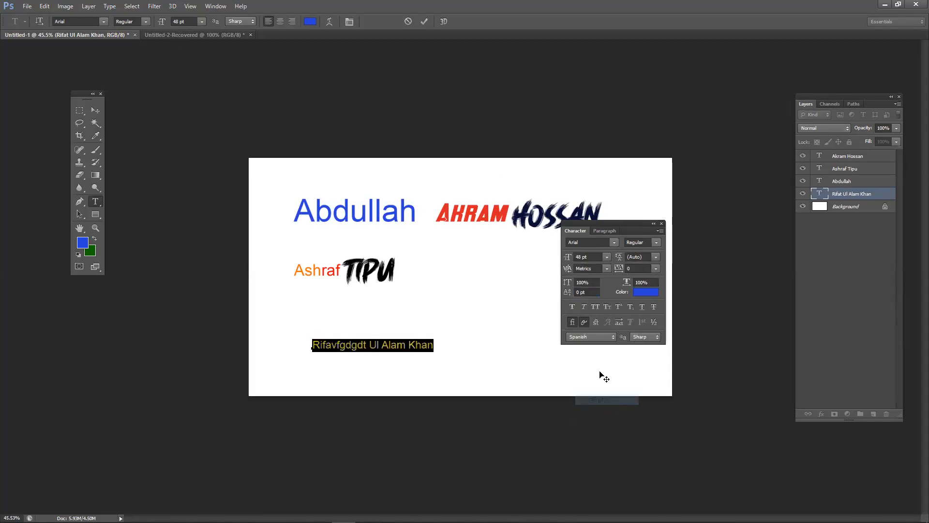
click(607, 258)
click(594, 415)
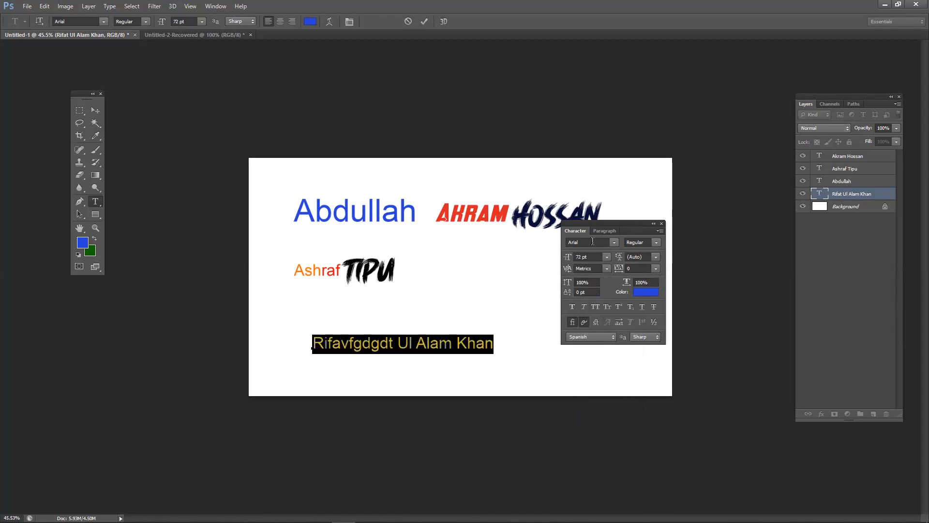
click(610, 244)
click(609, 315)
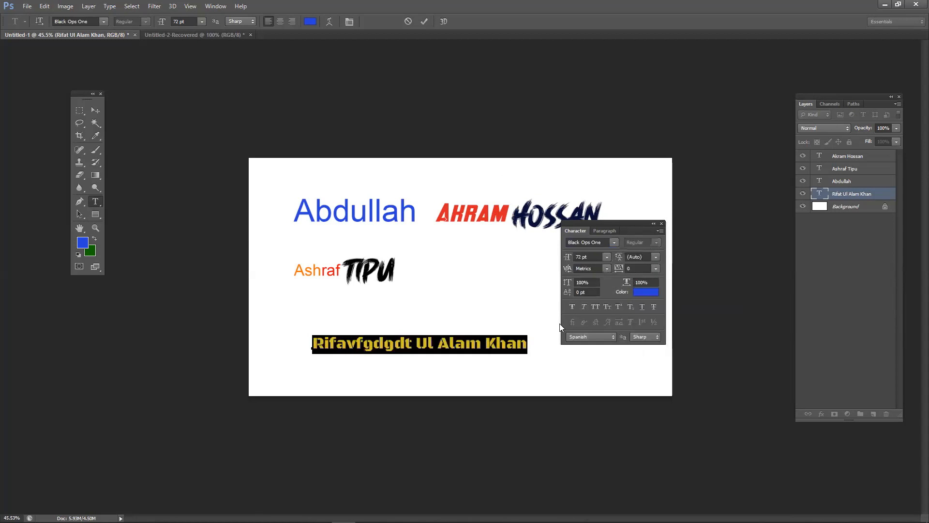
- Try All Caps on the bottom line repeatedly, finally leaving it in mixed case
click(594, 306)
click(594, 306)
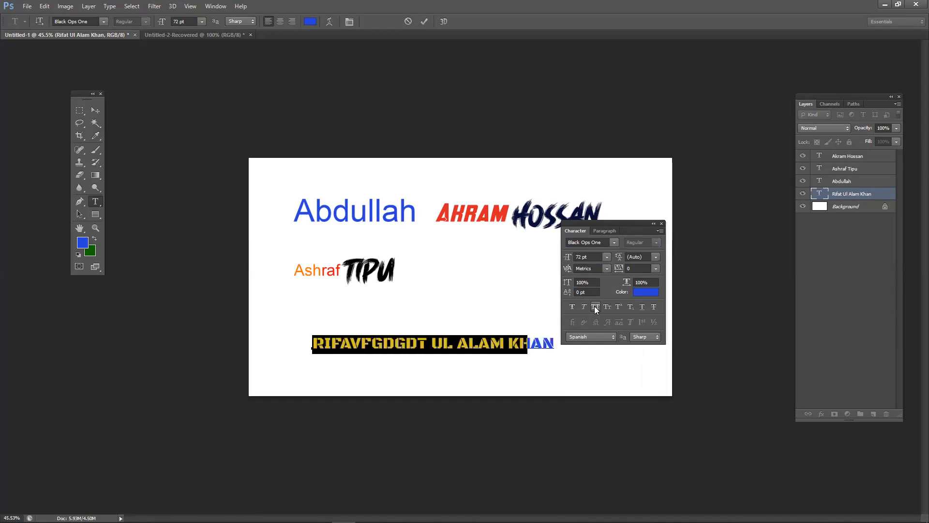
click(594, 306)
click(594, 305)
click(594, 306)
click(594, 306)
click(595, 306)
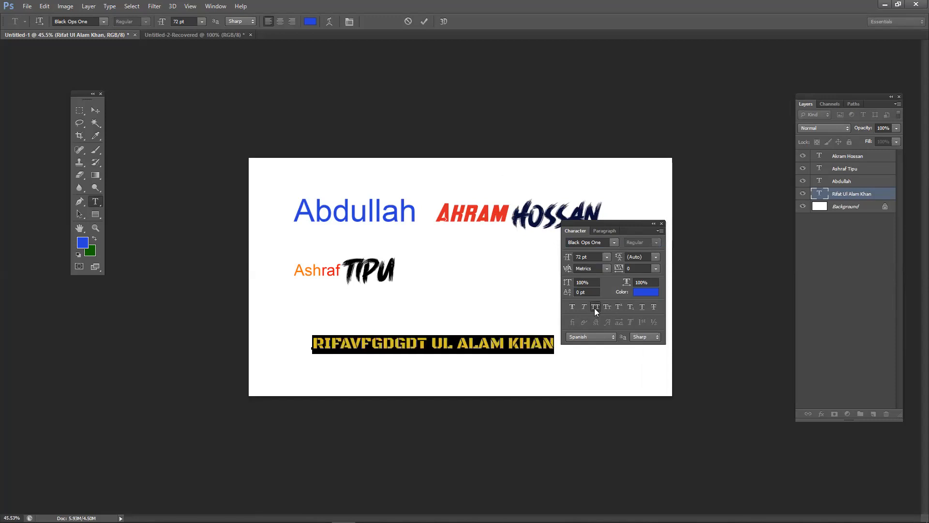
click(596, 306)
click(596, 306)
click(597, 306)
click(597, 305)
click(597, 305)
click(596, 305)
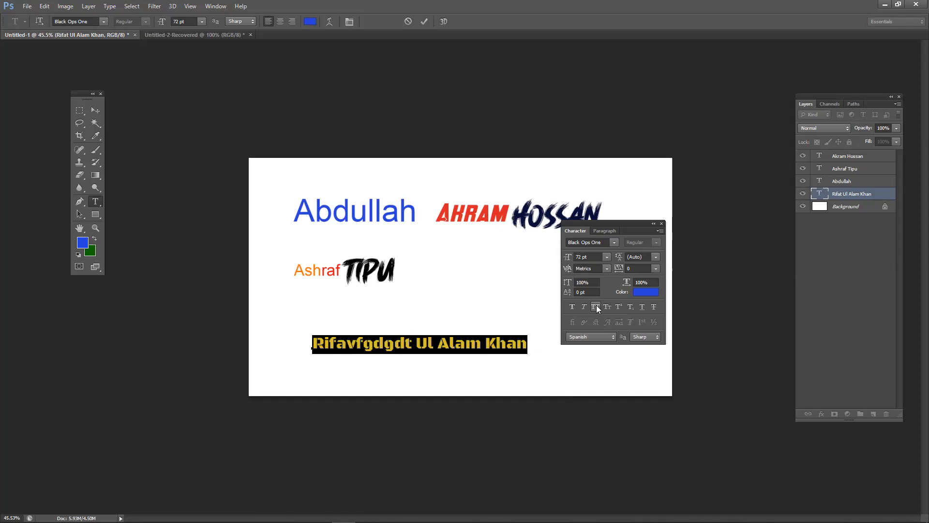
click(596, 307)
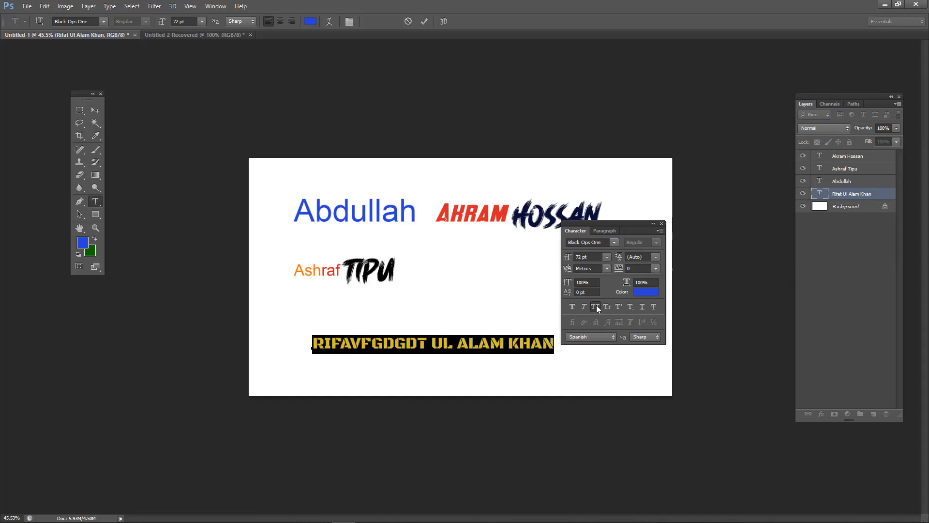
click(596, 305)
click(596, 305)
click(597, 305)
click(596, 305)
click(596, 305)
click(597, 305)
click(596, 306)
click(596, 306)
click(596, 305)
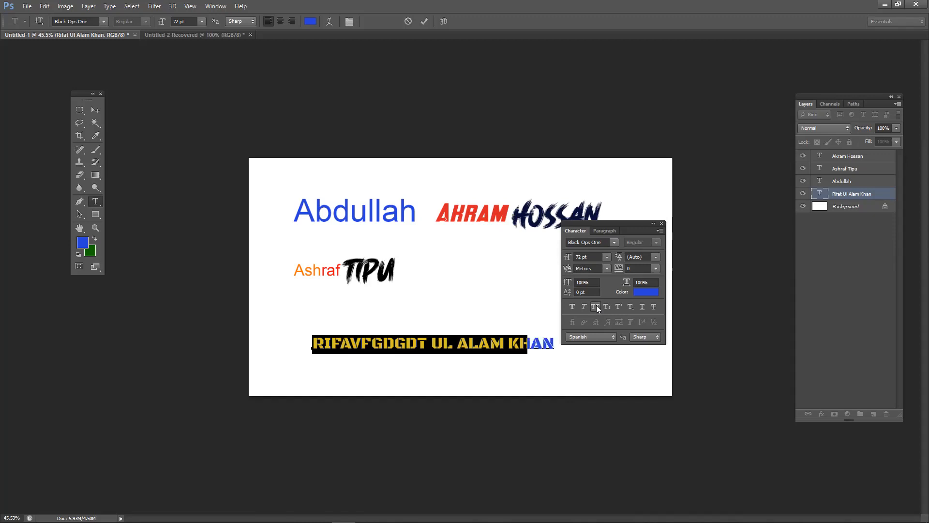
click(596, 305)
click(596, 305)
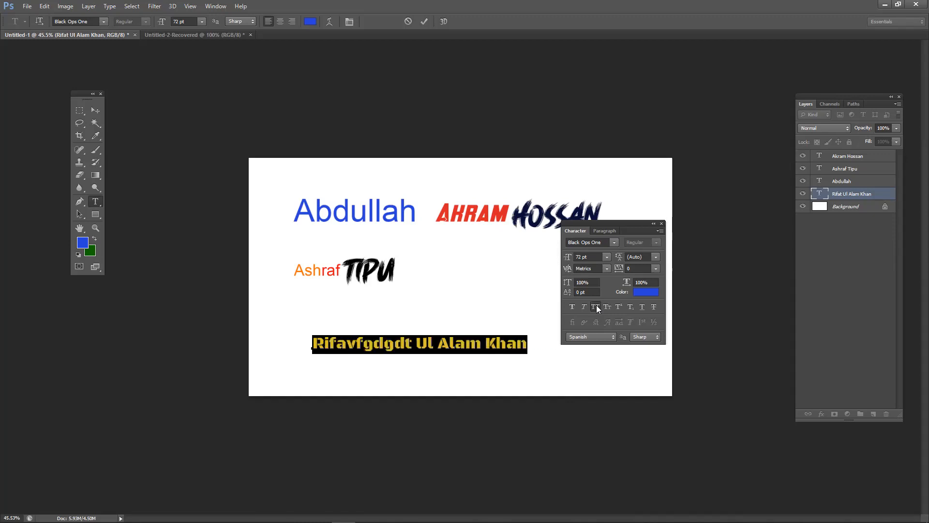
click(596, 305)
click(596, 305)
click(597, 305)
click(596, 305)
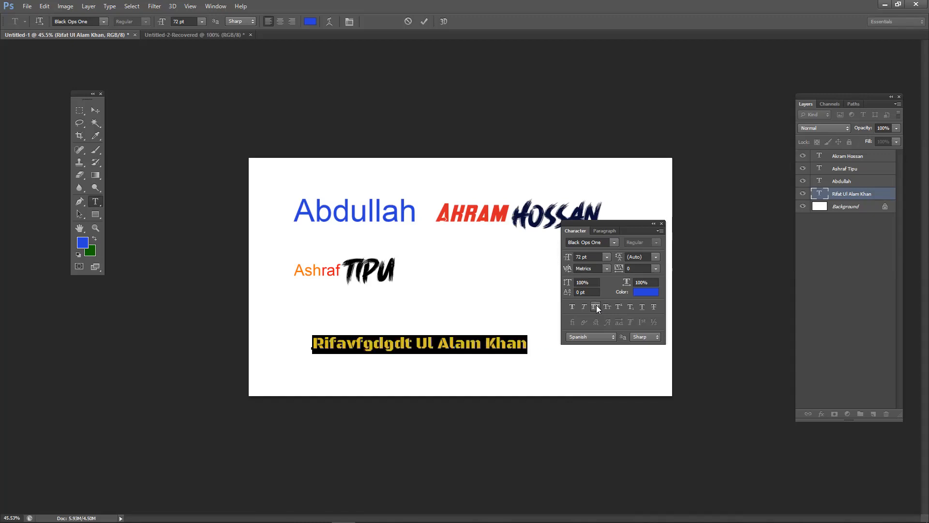
- Change the bottom line's font to Blood Crow Leftalic, keeping the size unchanged
click(610, 241)
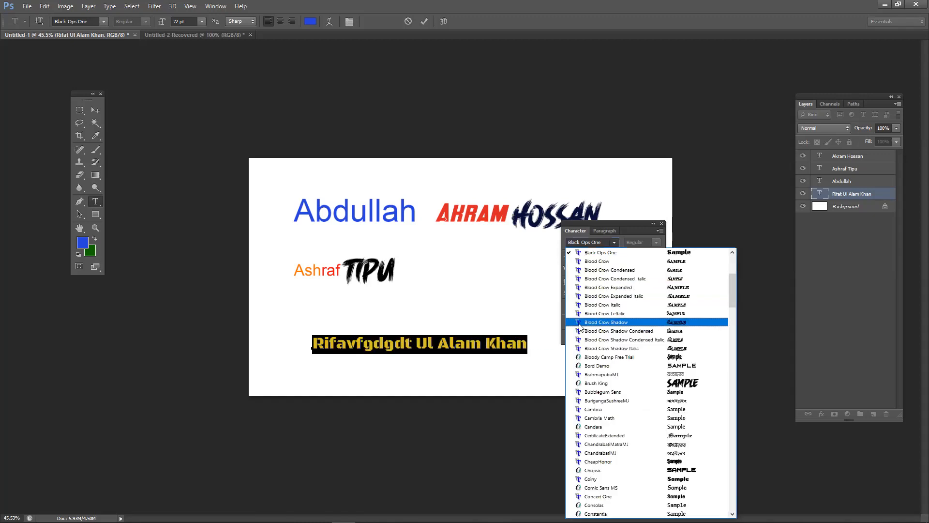
click(589, 312)
click(608, 257)
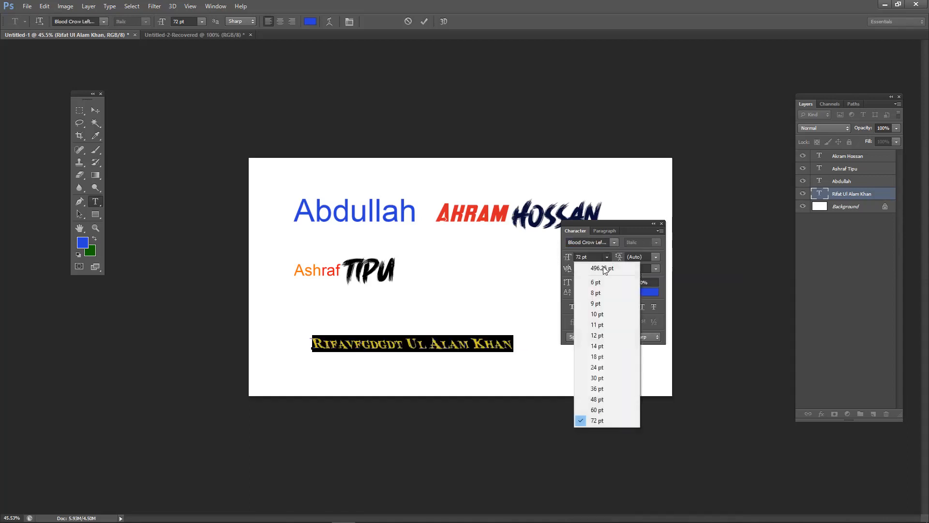
click(612, 247)
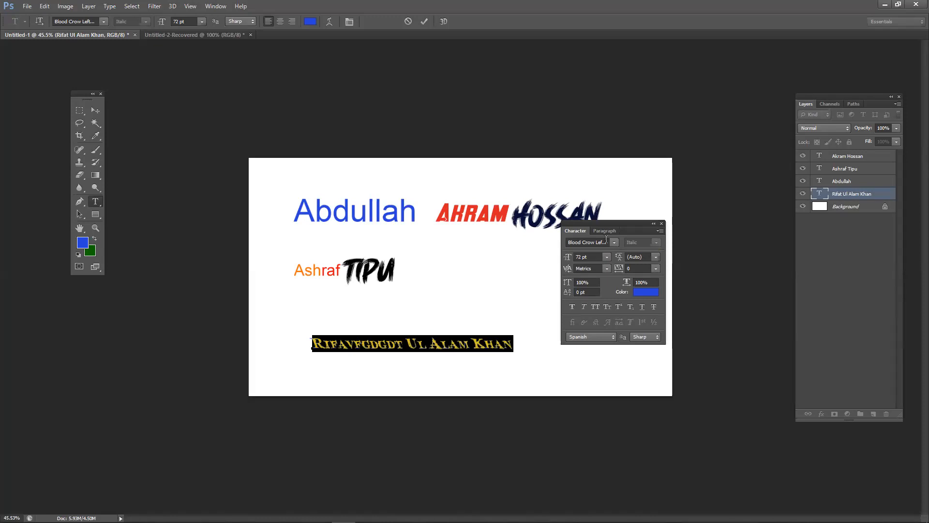
- Move the Character panel aside and select individual words within the bottom name line
drag(615, 231, 656, 265)
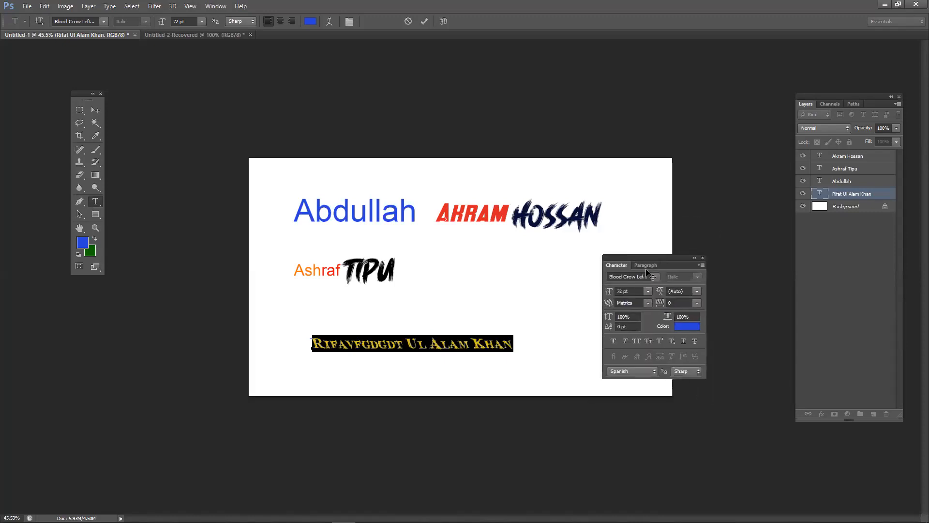
click(487, 344)
drag(496, 344, 476, 343)
click(442, 343)
click(460, 343)
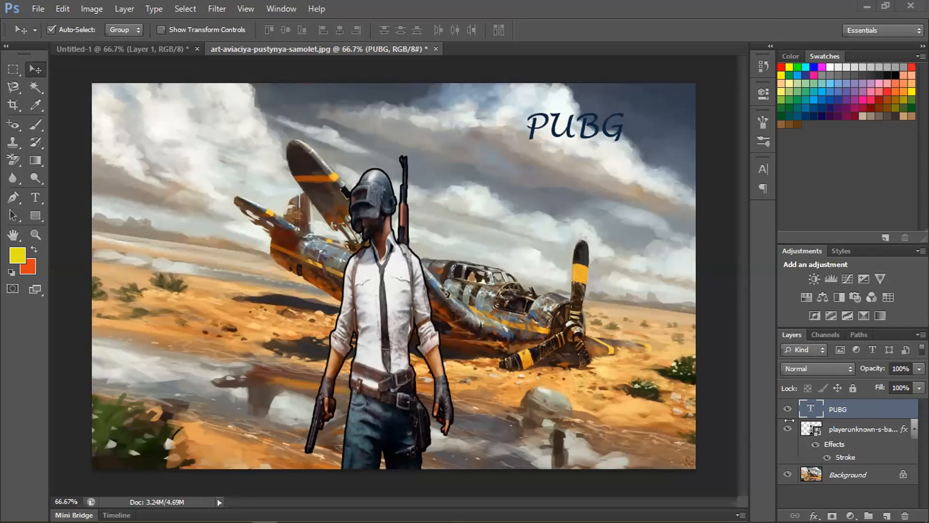
- Change the character layer's 3 px outside stroke colour from black to red (#e60c0c)
click(841, 429)
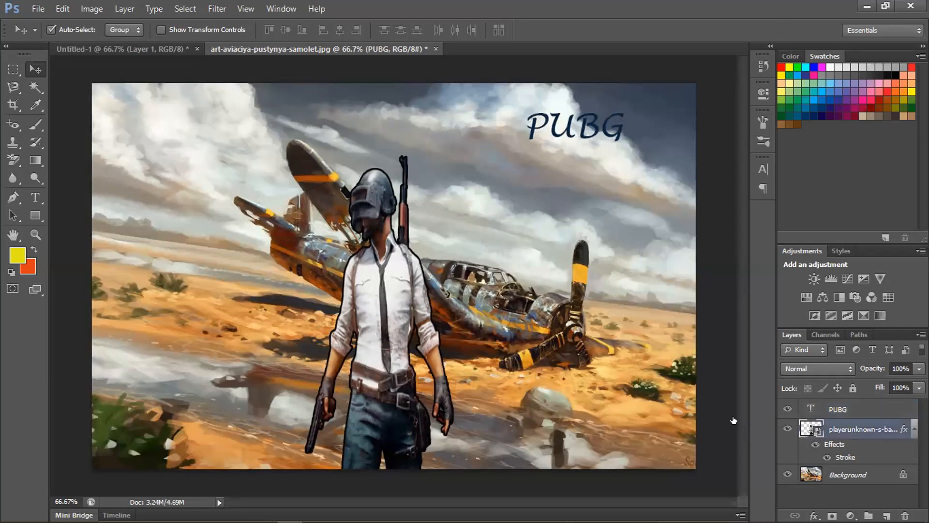
right_click(844, 431)
click(734, 57)
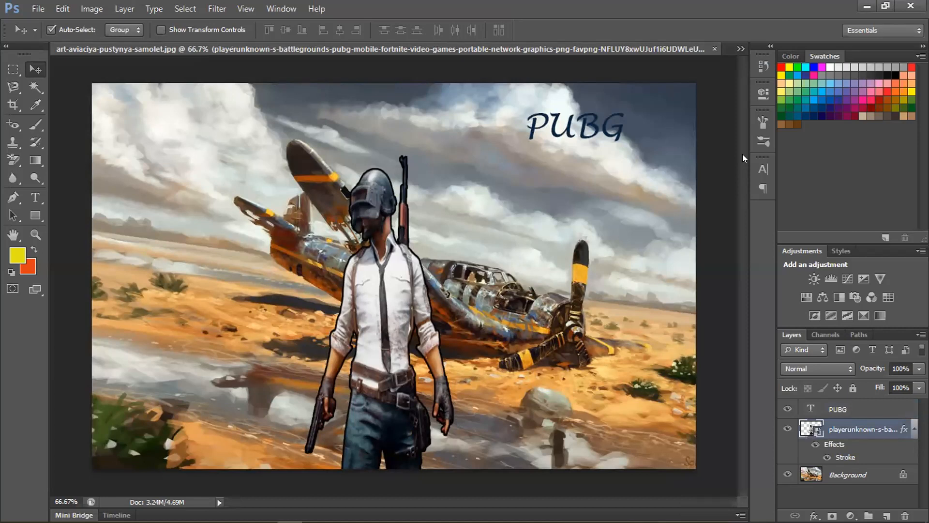
key(space)
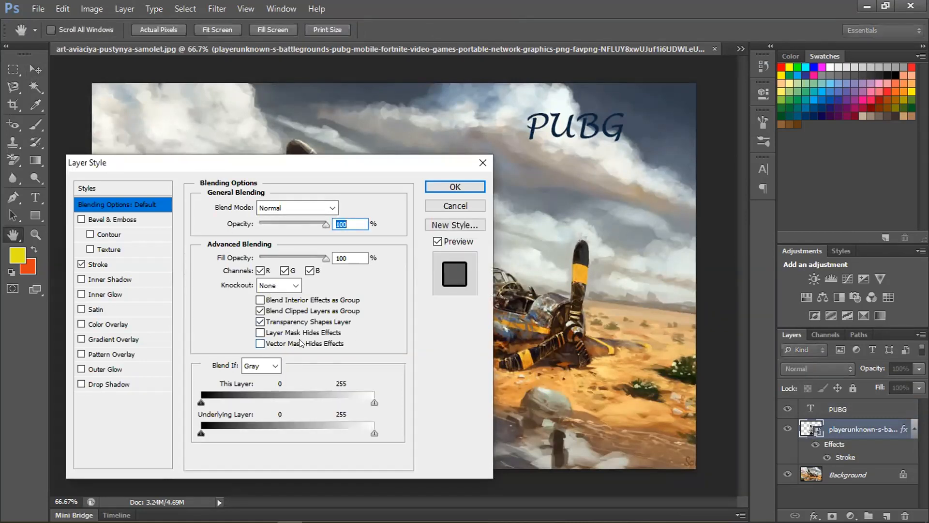
click(83, 266)
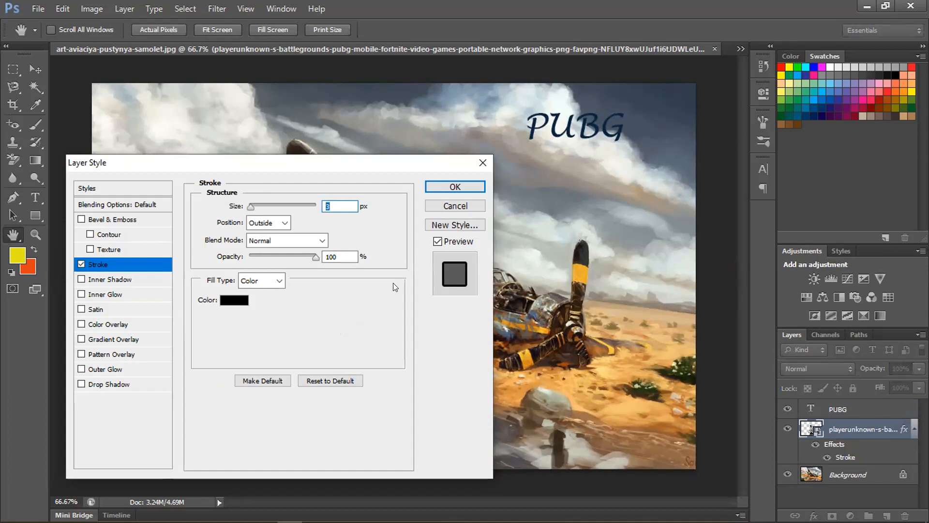
click(236, 301)
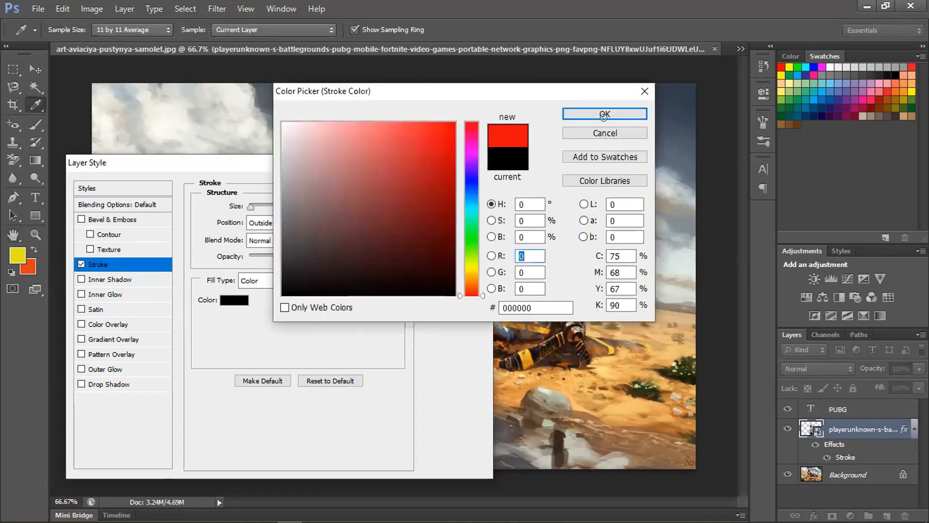
click(604, 117)
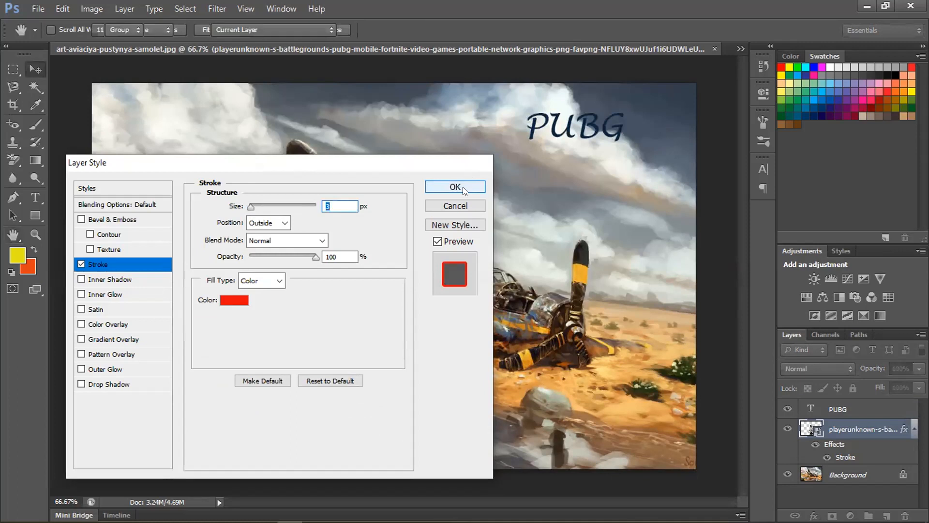
click(463, 187)
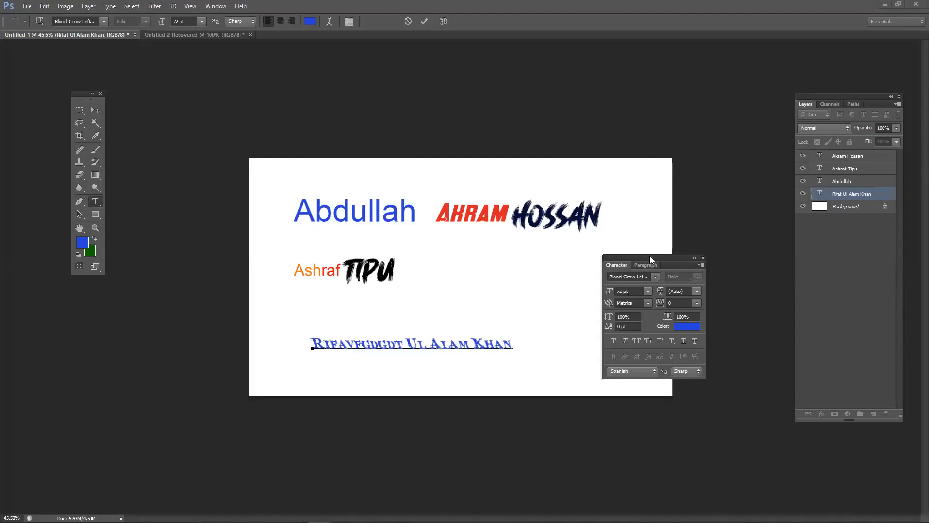
- Park the Character panel beside the Layers panel and switch to Firefox's Facebook group page
drag(650, 255, 794, 288)
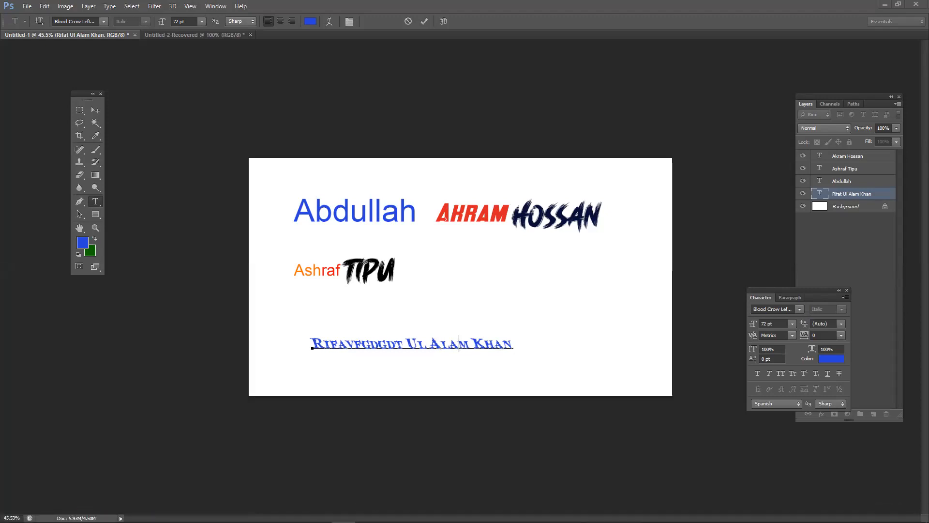
click(177, 516)
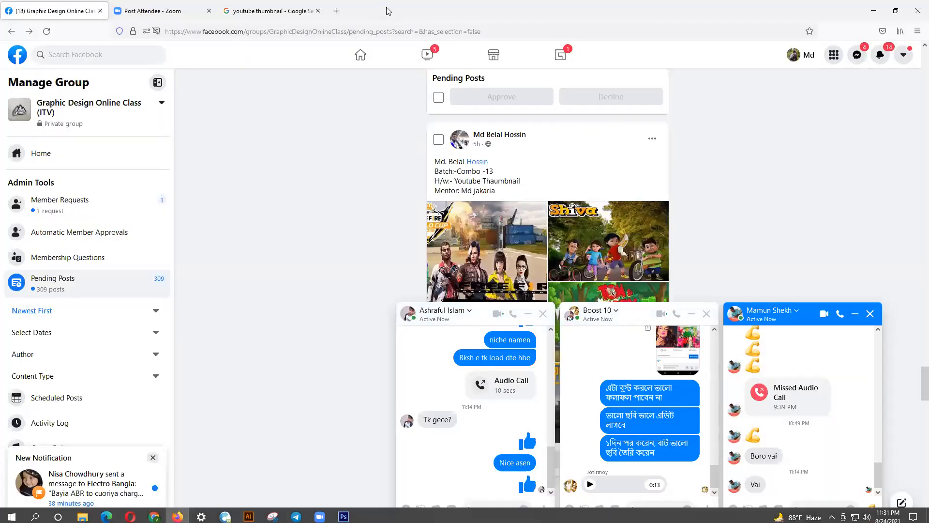
- Browse the 'youtube thumbnail' image results and load more related thumbnails
click(290, 10)
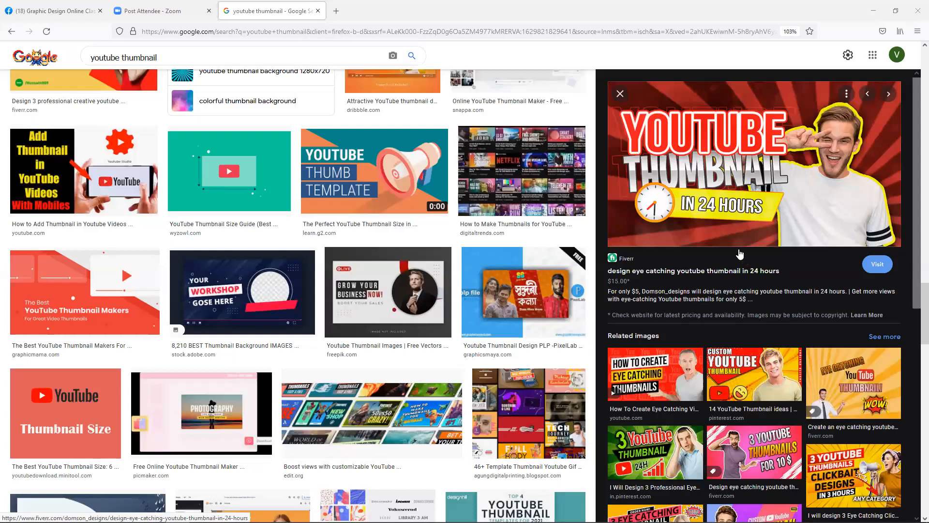
scroll(739, 252, down, 3)
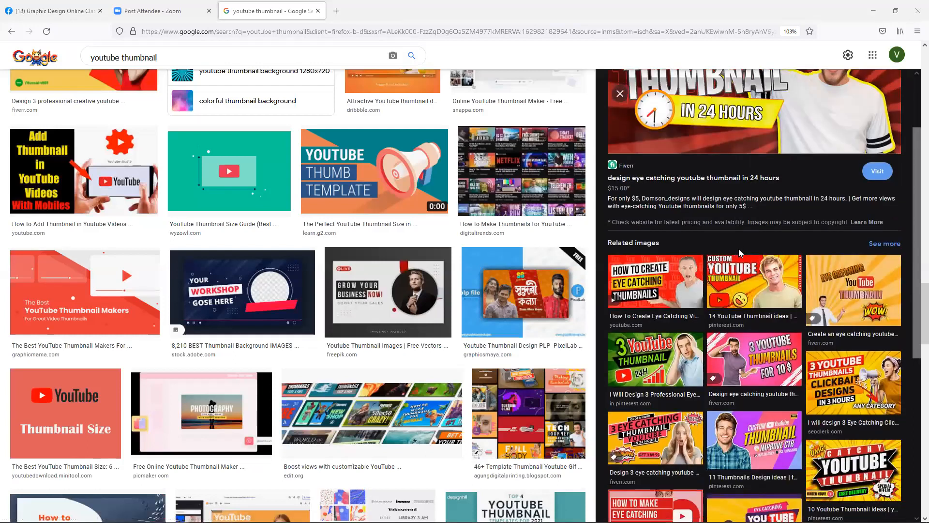
scroll(739, 253, down, 2)
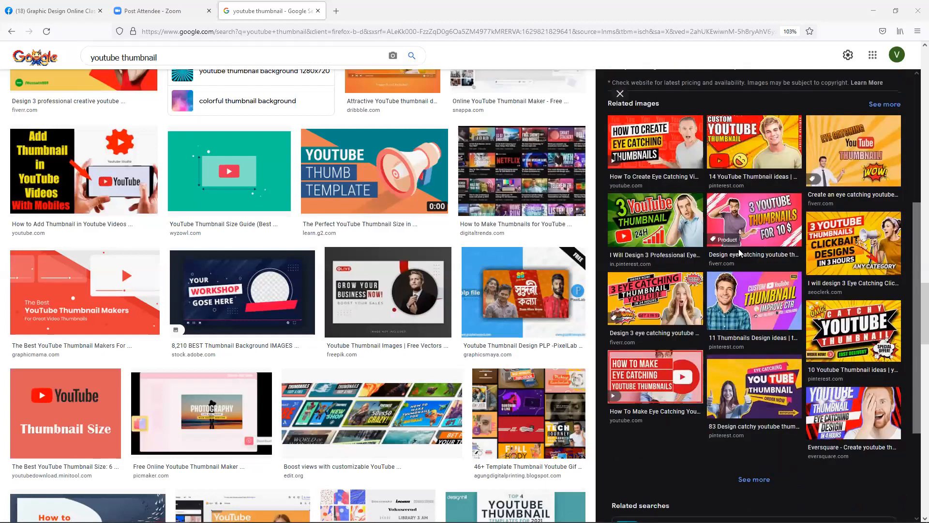
scroll(739, 249, down, 2)
click(741, 393)
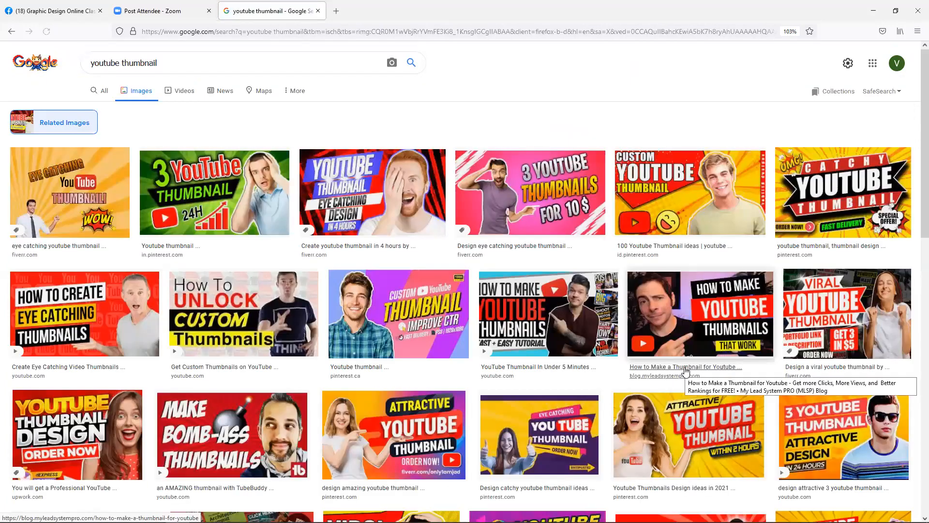
scroll(685, 371, down, 1)
scroll(686, 371, down, 2)
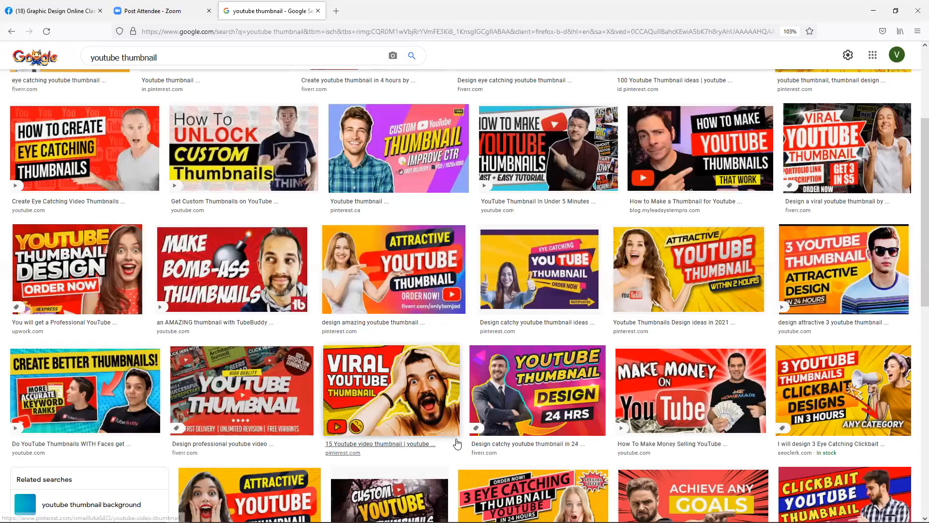
scroll(455, 443, down, 3)
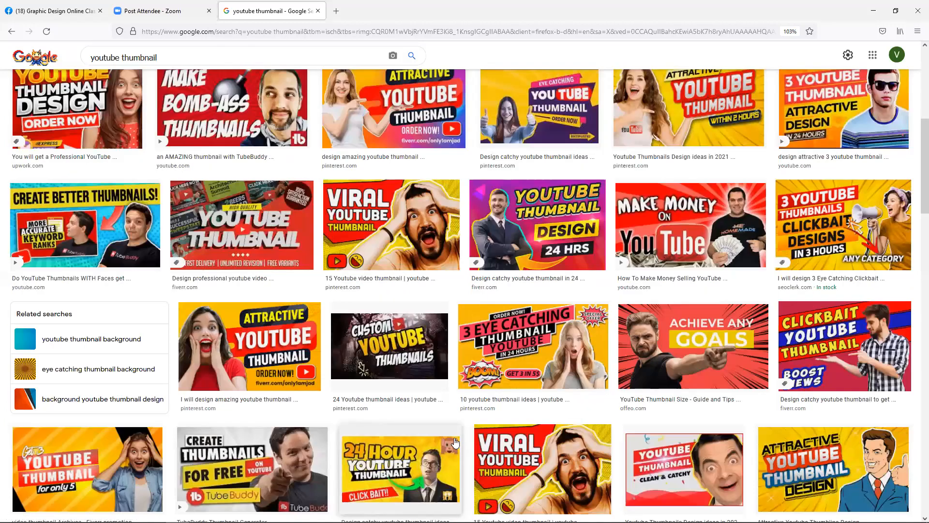
- Copy the CLICKBAIT YOUTUBE THUMBNAIL image and return to the Facebook group tab
click(859, 368)
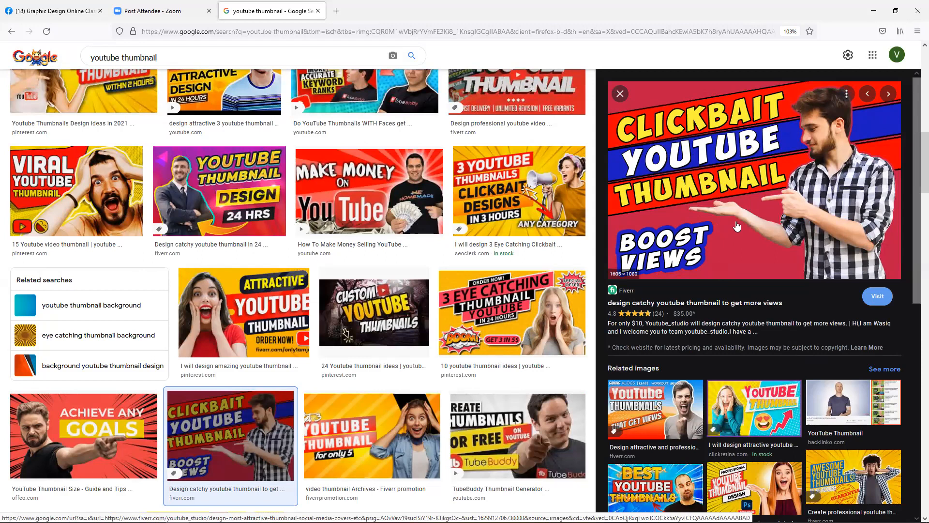
right_click(783, 178)
click(807, 320)
click(88, 6)
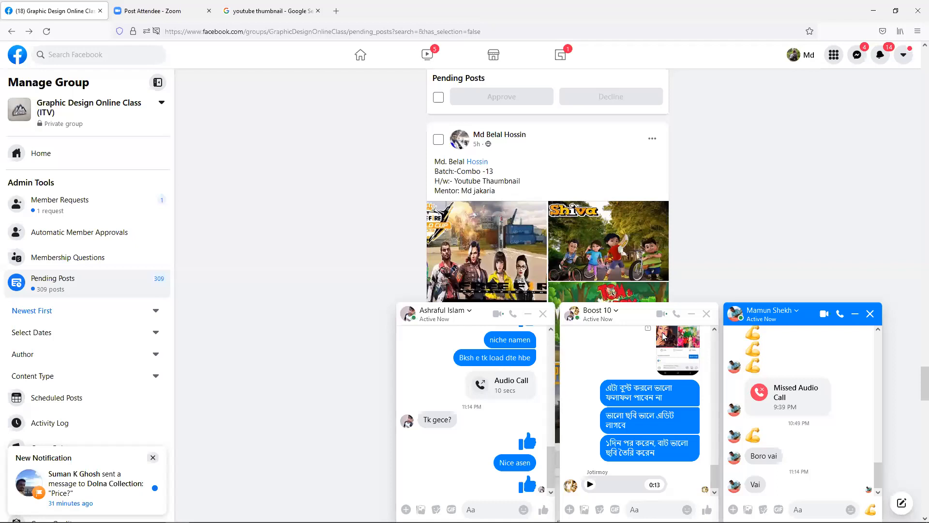
- Close the three open chats, open the Combo 13 group chat, then return to the thumbnail results
click(871, 314)
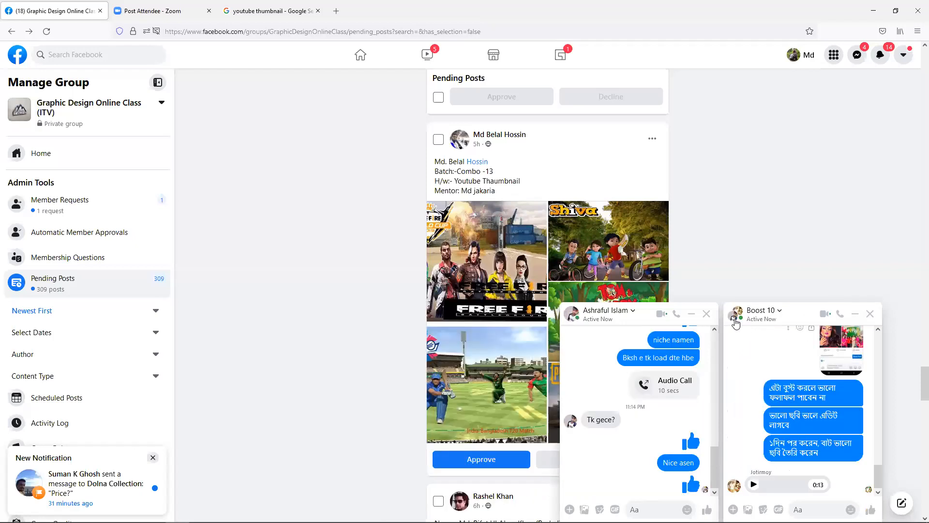
click(871, 315)
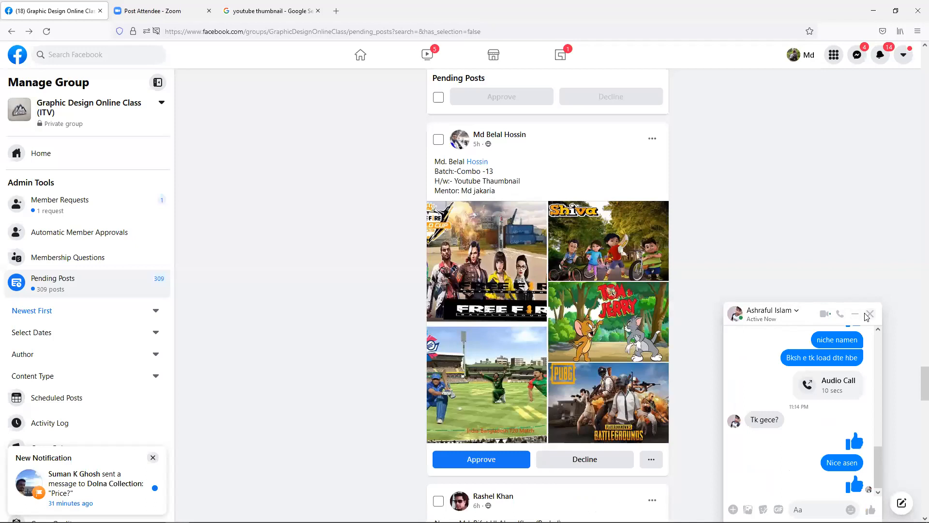
click(870, 314)
click(859, 57)
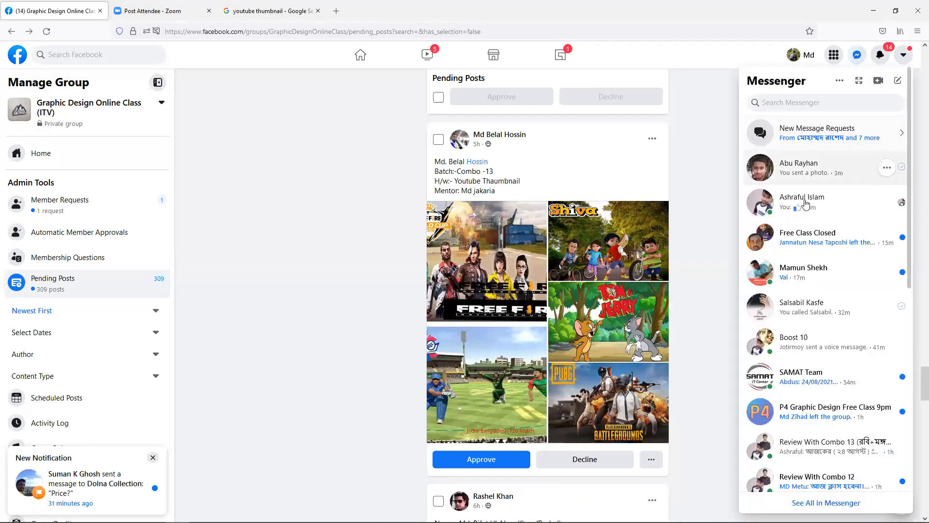
scroll(824, 300, down, 2)
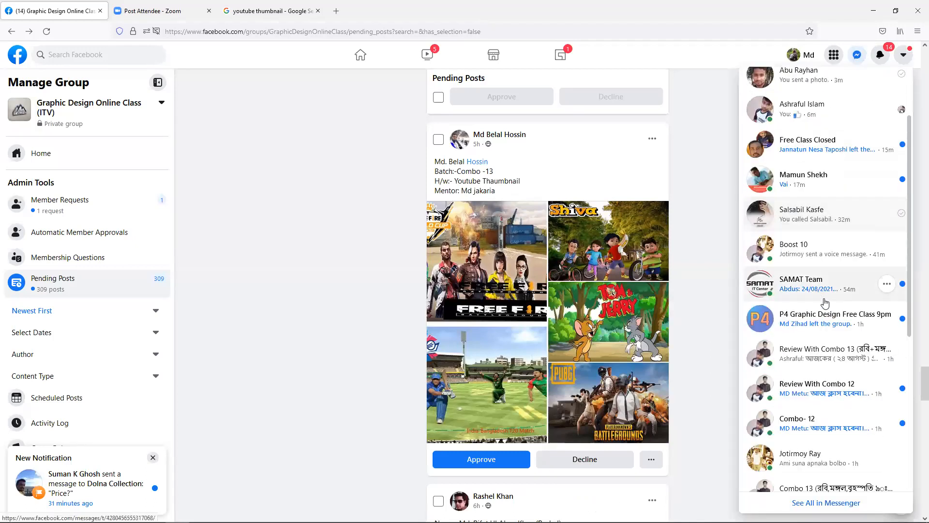
scroll(828, 302, down, 2)
scroll(832, 303, down, 1)
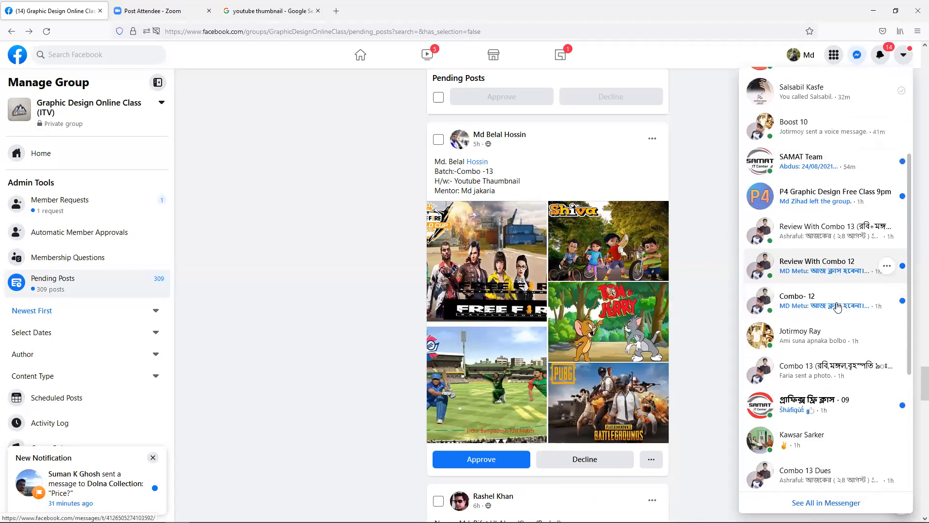
click(831, 356)
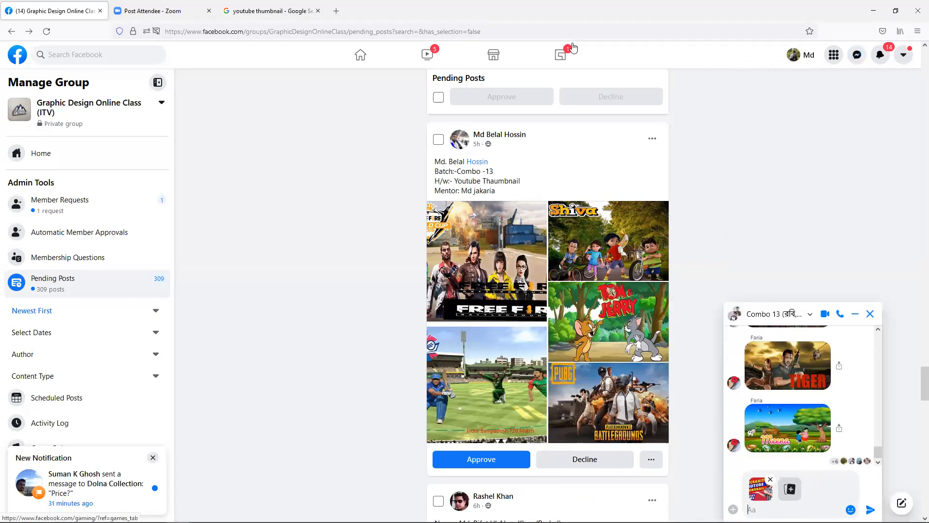
click(268, 10)
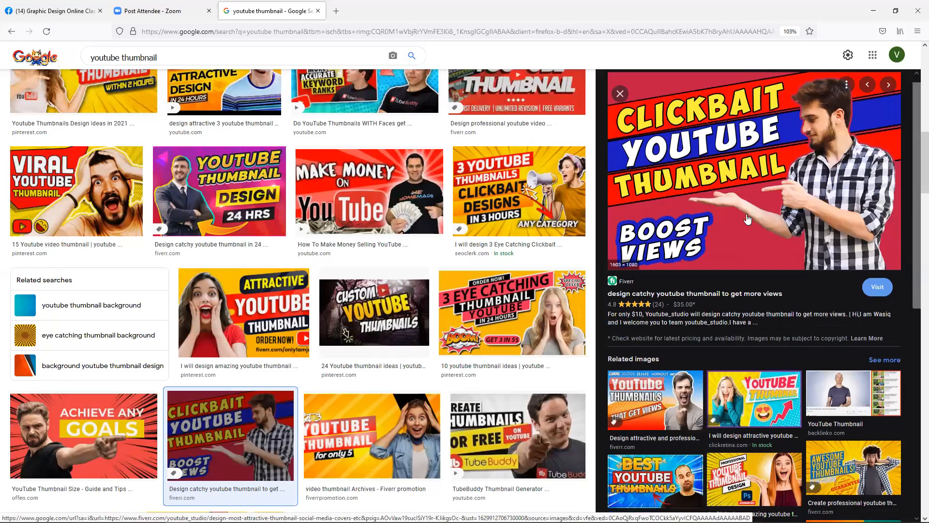
- Copy the Attractive YouTube Thumbnail image from Google Images and paste it into the Messenger chat
scroll(747, 219, down, 2)
scroll(852, 167, up, 2)
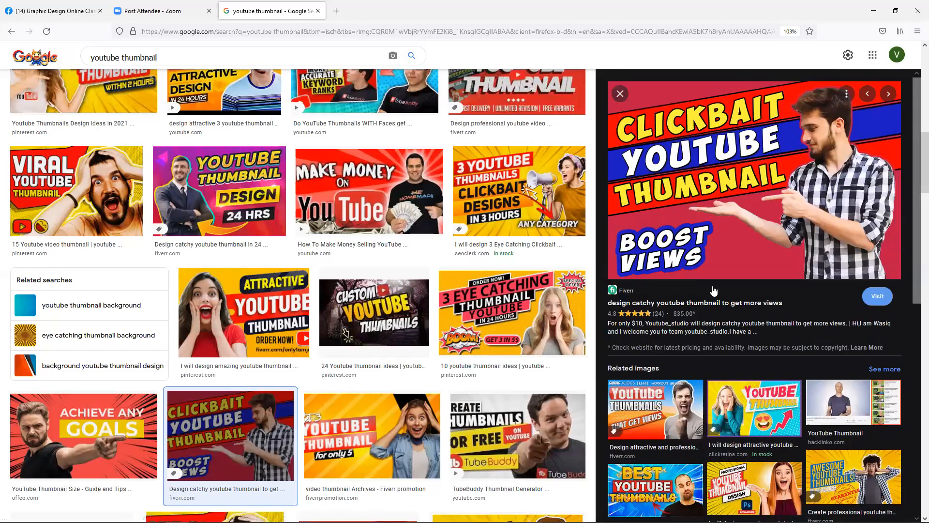
scroll(713, 291, down, 5)
scroll(713, 290, down, 1)
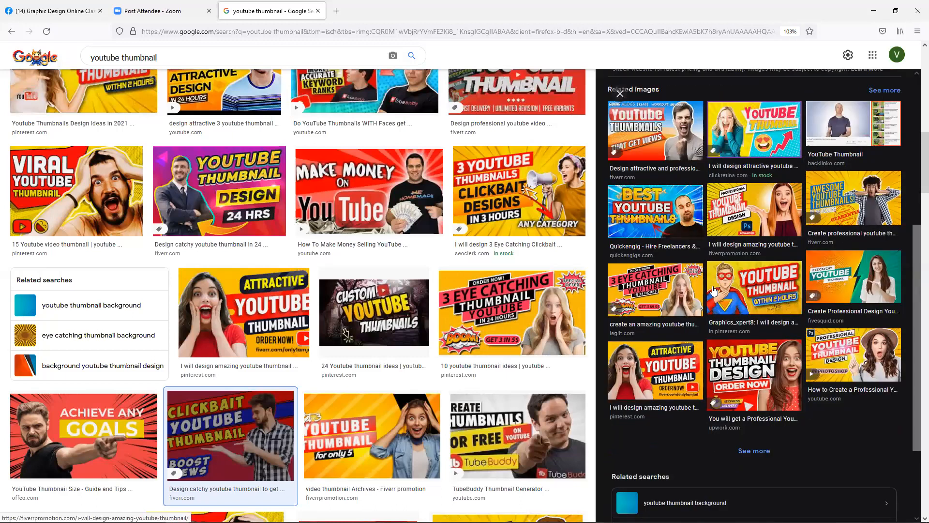
scroll(692, 303, down, 1)
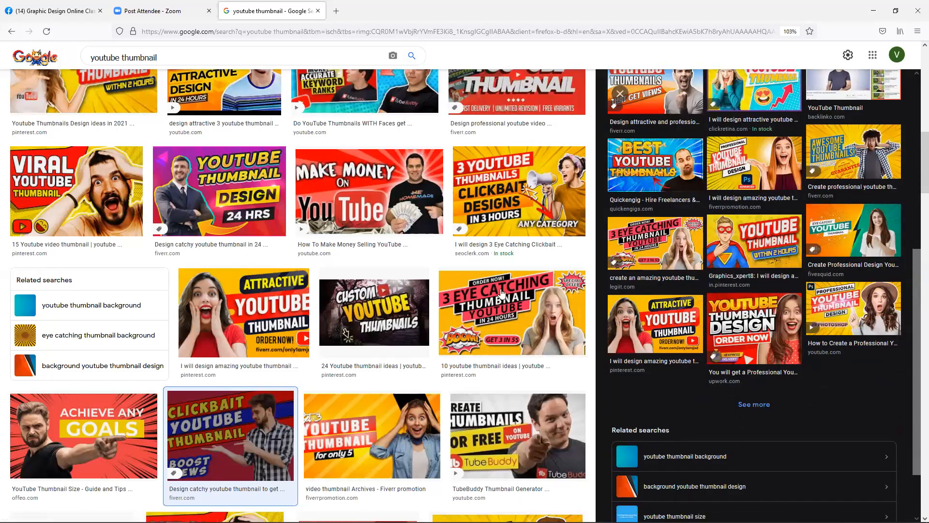
scroll(485, 274, down, 1)
scroll(485, 274, down, 4)
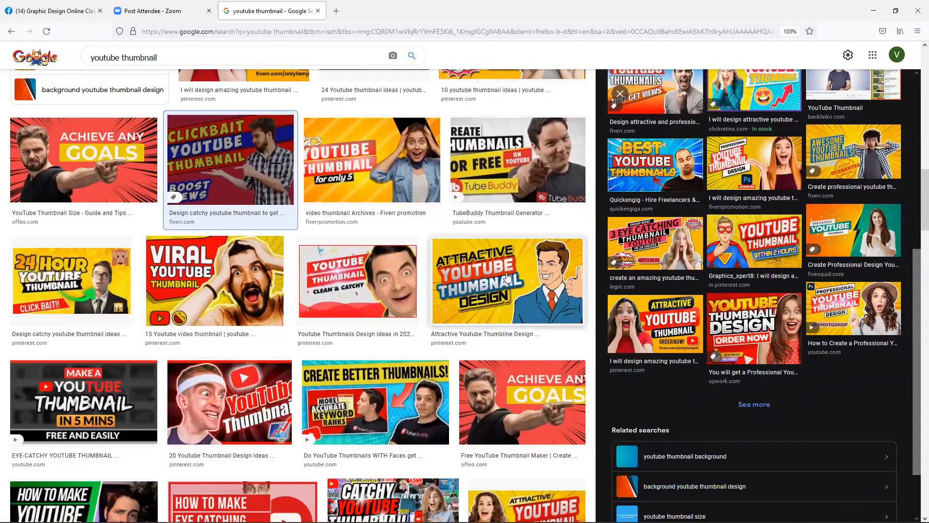
scroll(507, 277, down, 4)
scroll(506, 277, down, 5)
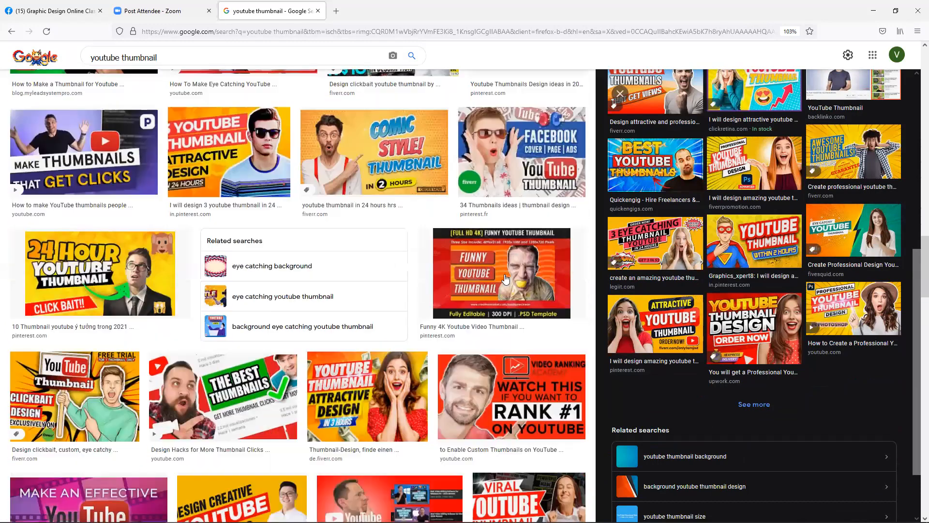
scroll(506, 279, down, 1)
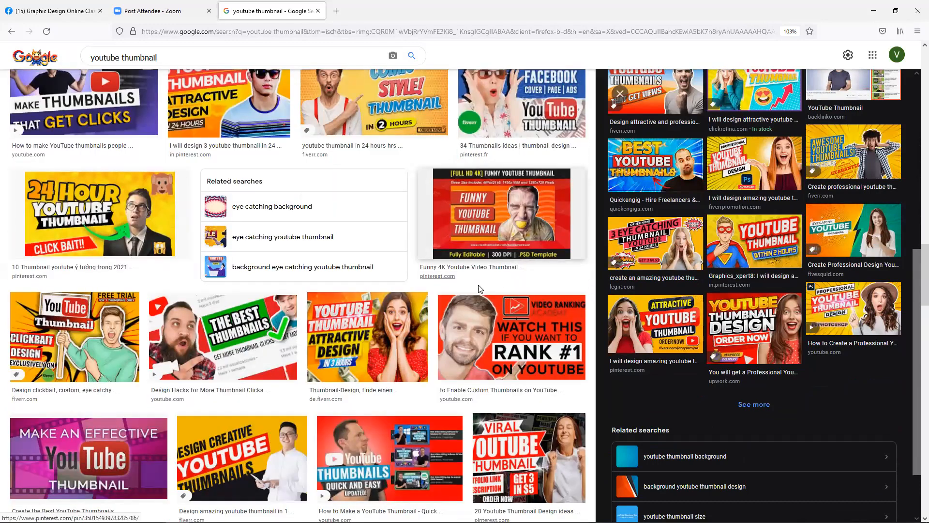
scroll(442, 312, down, 2)
scroll(442, 312, down, 4)
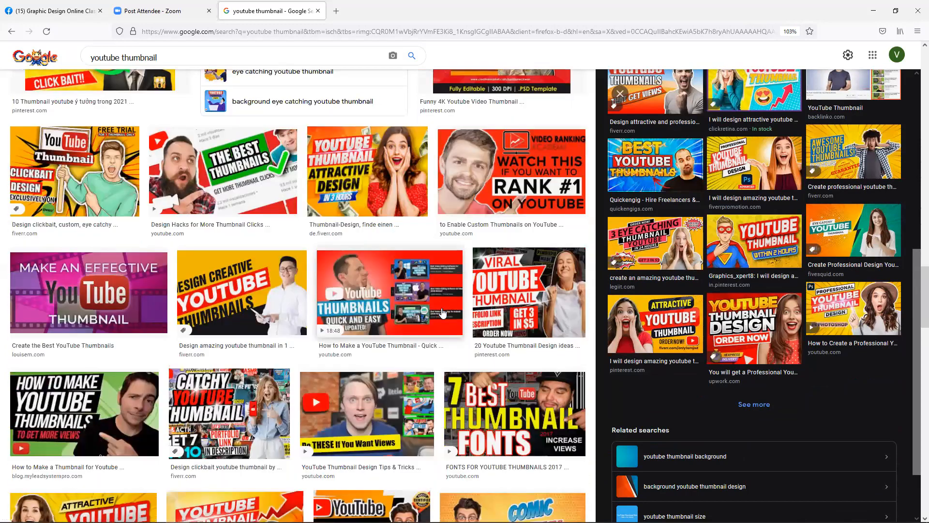
scroll(442, 313, down, 3)
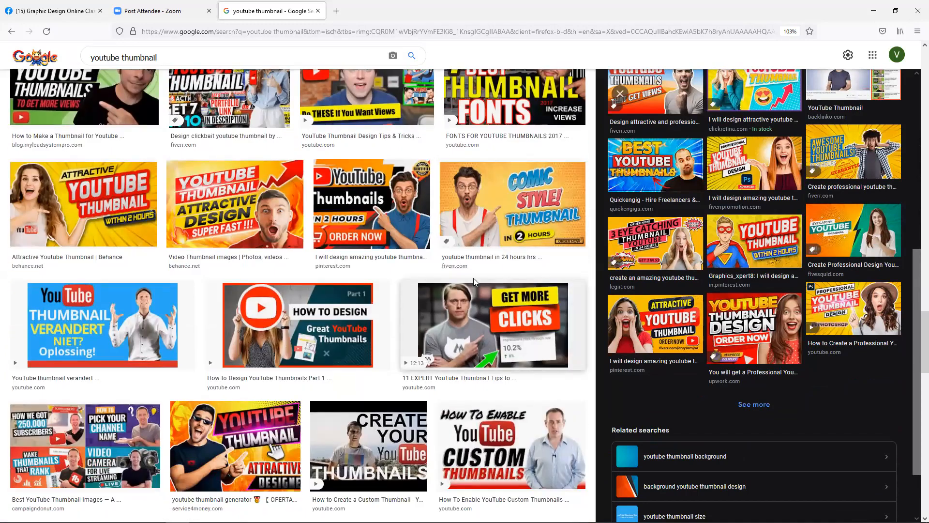
scroll(480, 256, down, 1)
scroll(480, 256, down, 4)
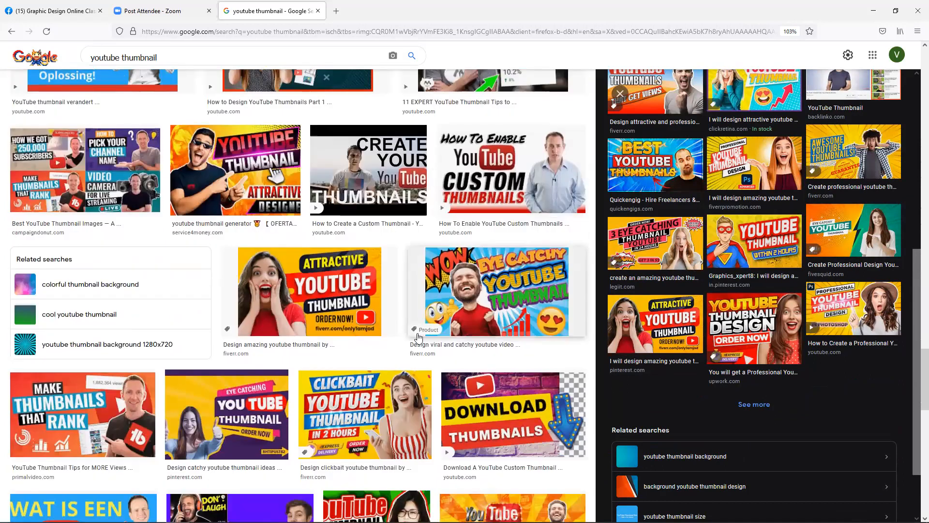
click(353, 312)
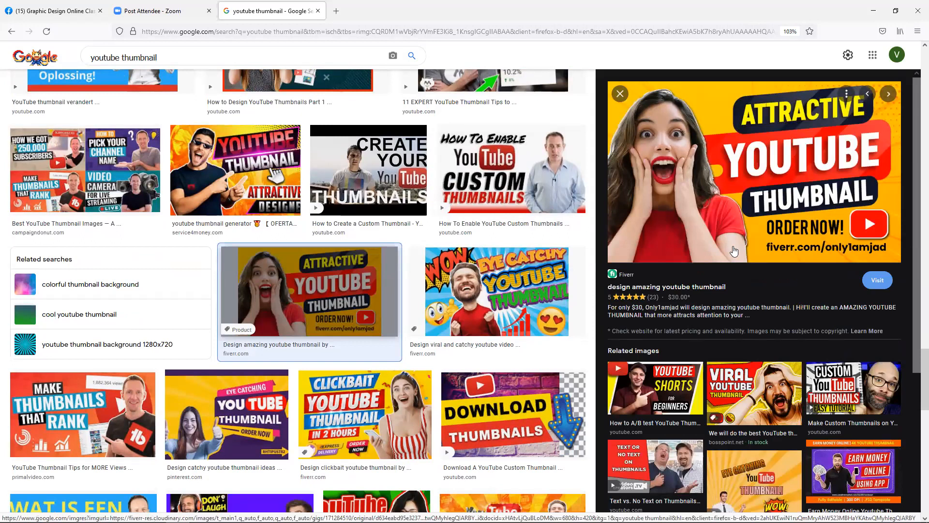
right_click(694, 214)
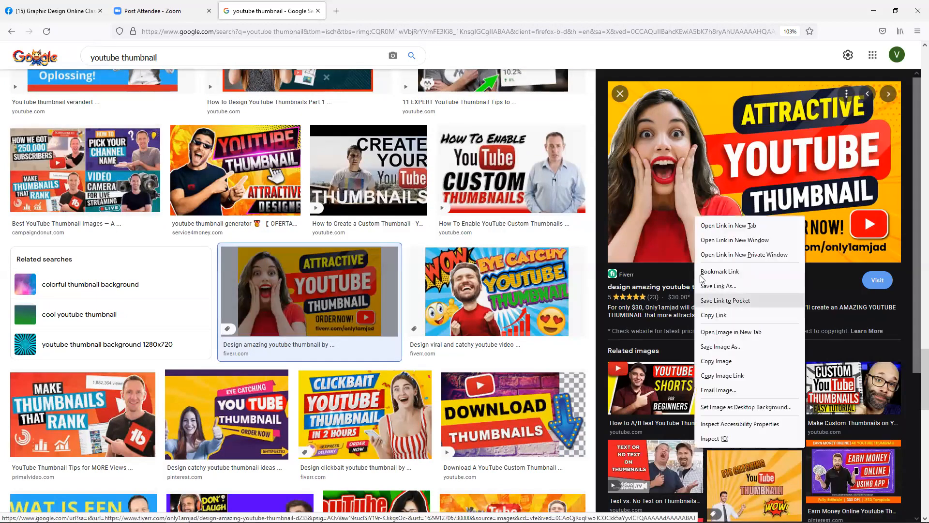
click(725, 360)
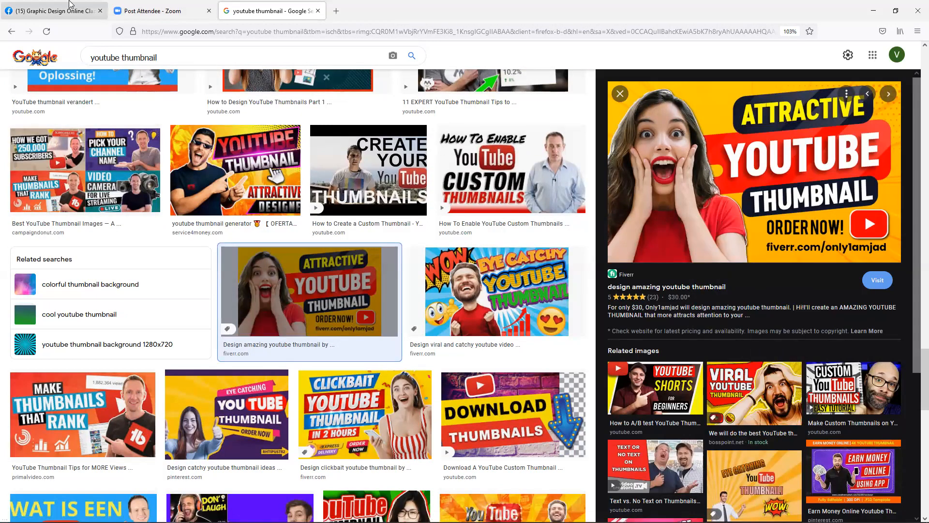
click(51, 11)
key(ctrl+v)
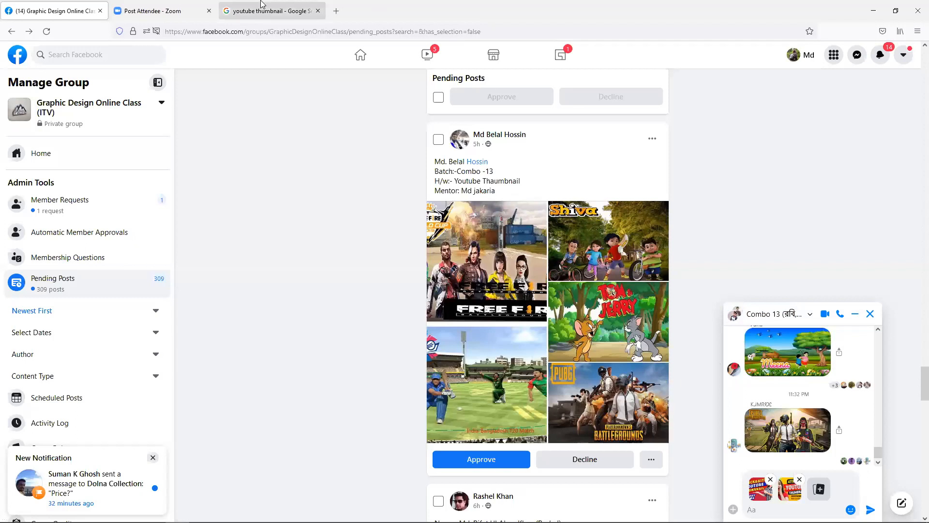
- Copy the Better YouTube Titles thumbnail and paste it into the group chat
click(271, 11)
scroll(601, 270, down, 5)
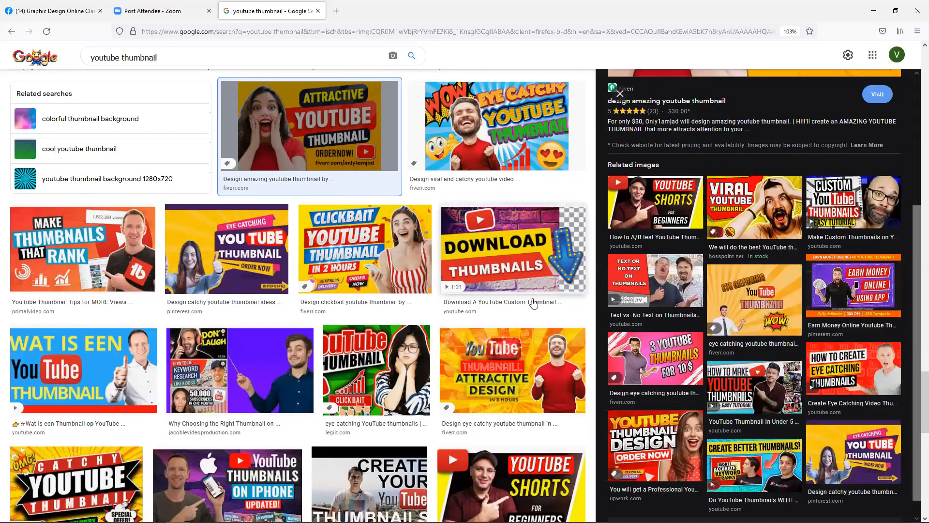
scroll(533, 291, down, 7)
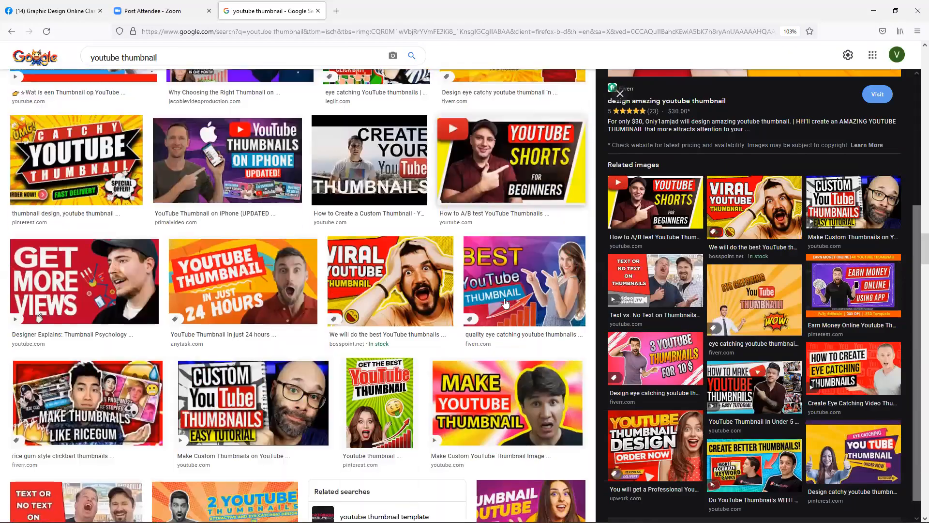
scroll(526, 304, down, 3)
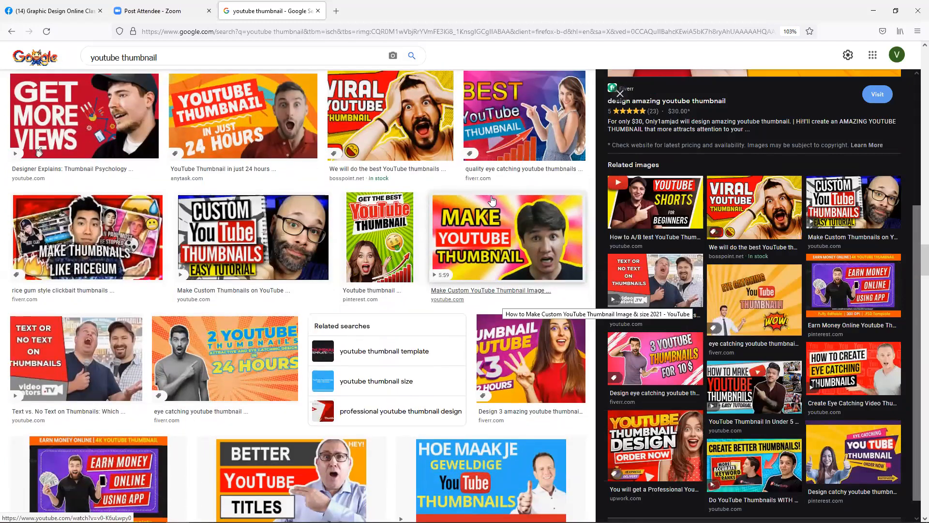
scroll(493, 200, down, 1)
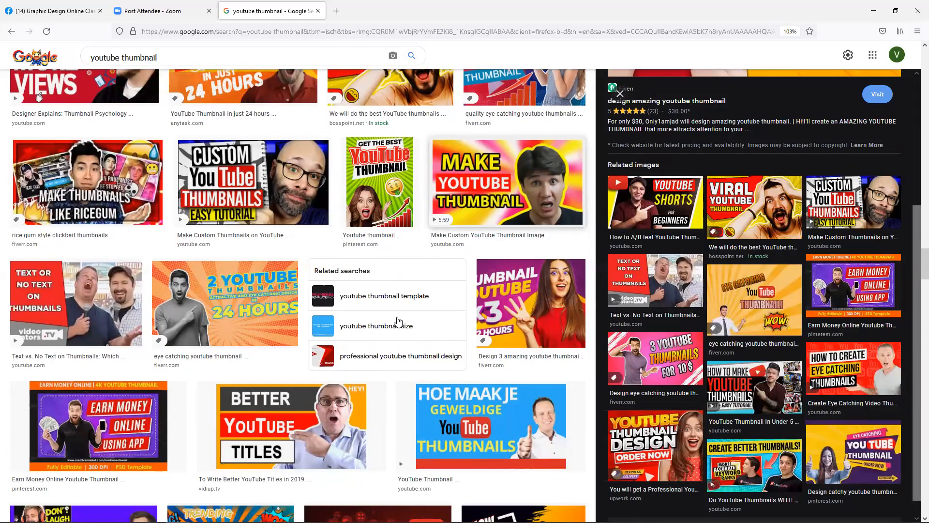
click(324, 424)
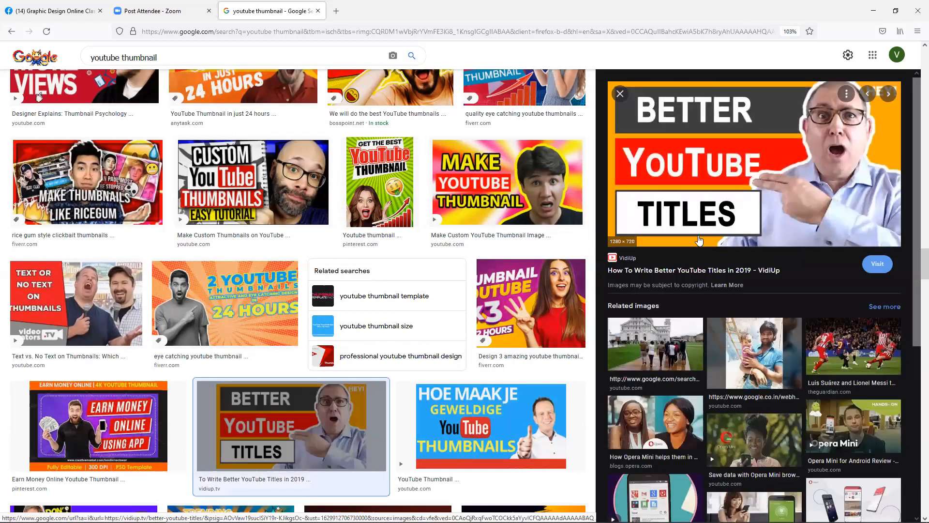
right_click(721, 176)
click(750, 332)
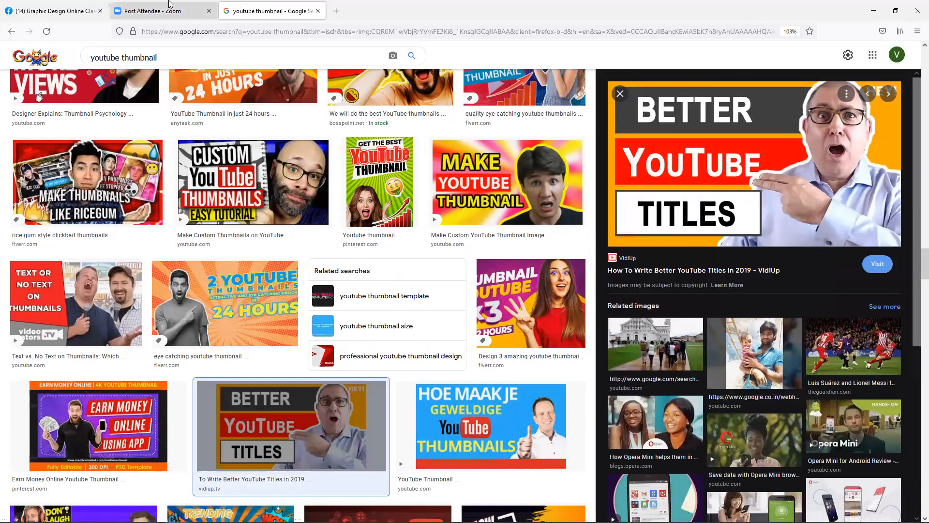
click(73, 10)
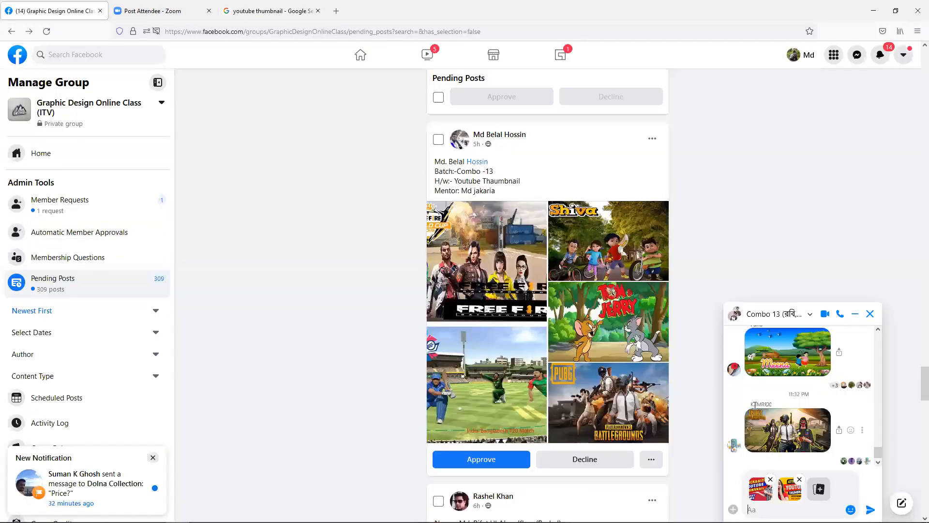
key(ctrl+v)
- Preview the WOW YouTube Thumbnails result, then copy the Grow From Zero thumbnail image
click(241, 6)
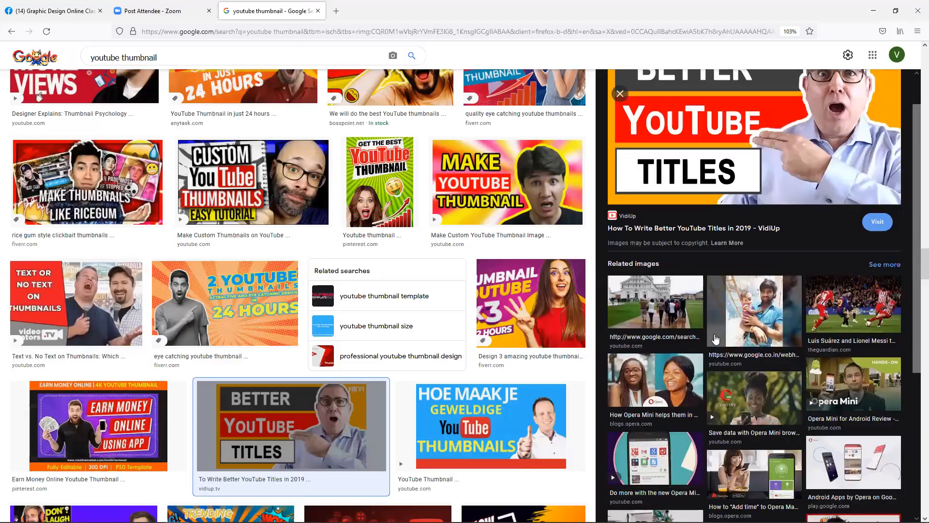
scroll(559, 275, down, 5)
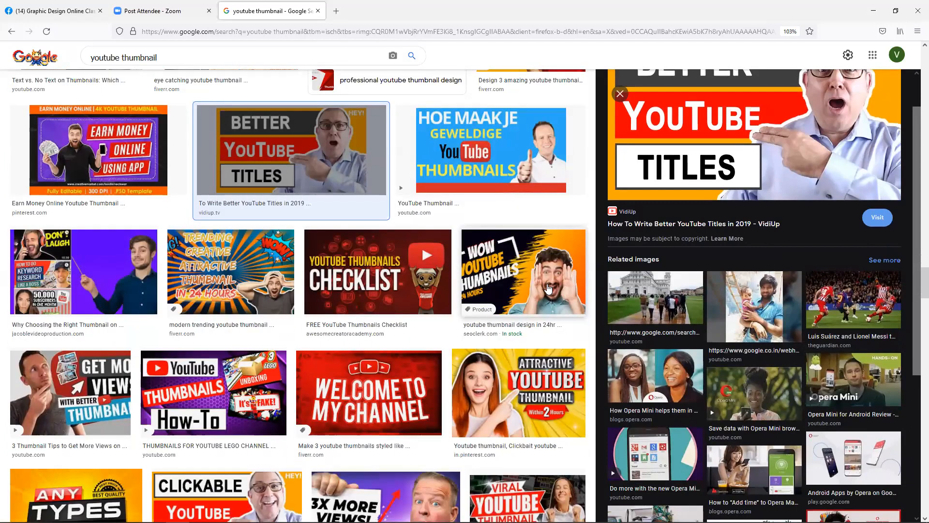
click(549, 289)
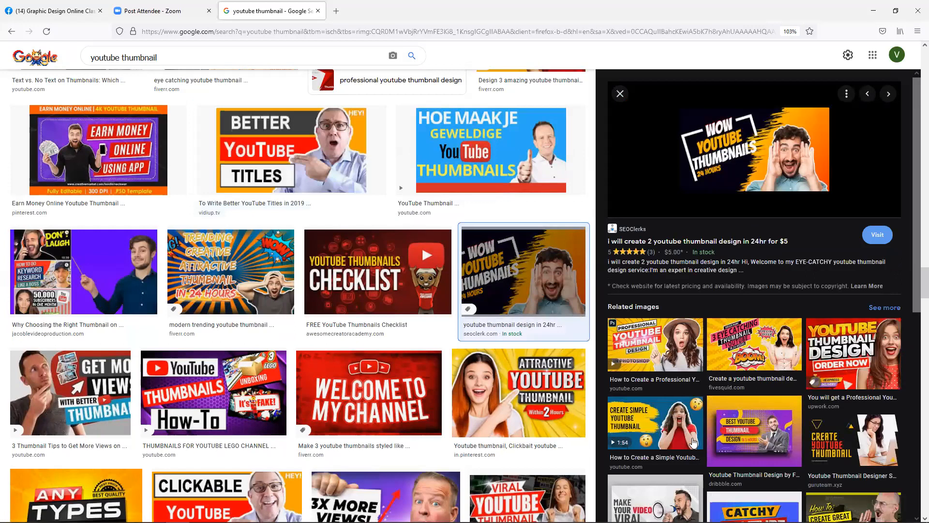
scroll(404, 324, down, 7)
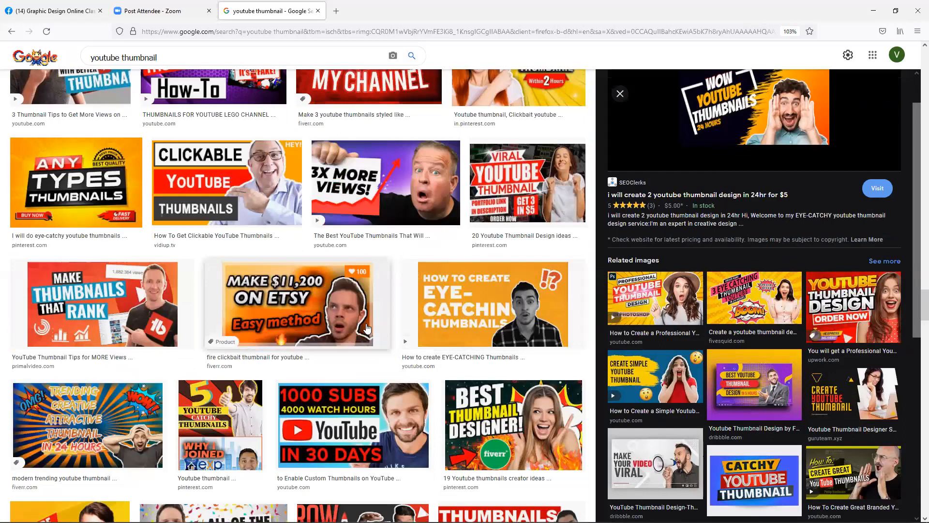
scroll(367, 329, down, 5)
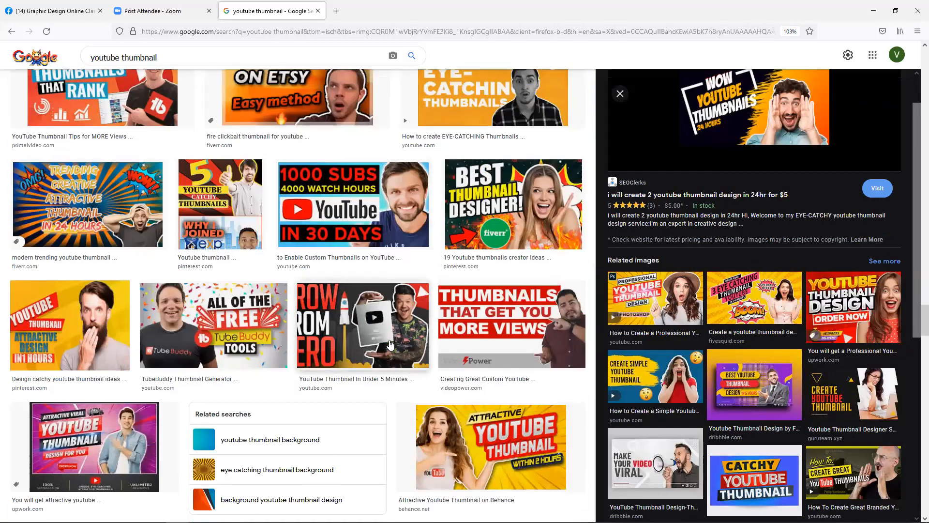
click(392, 337)
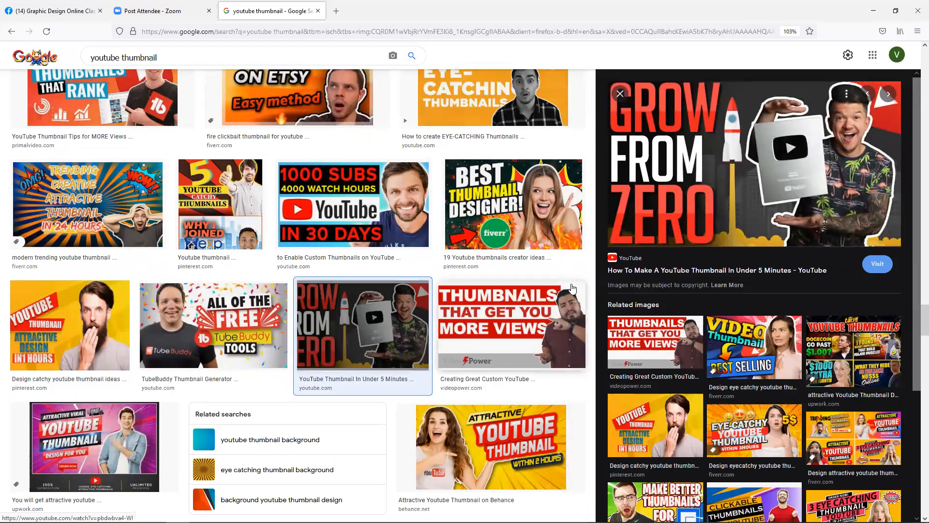
right_click(642, 226)
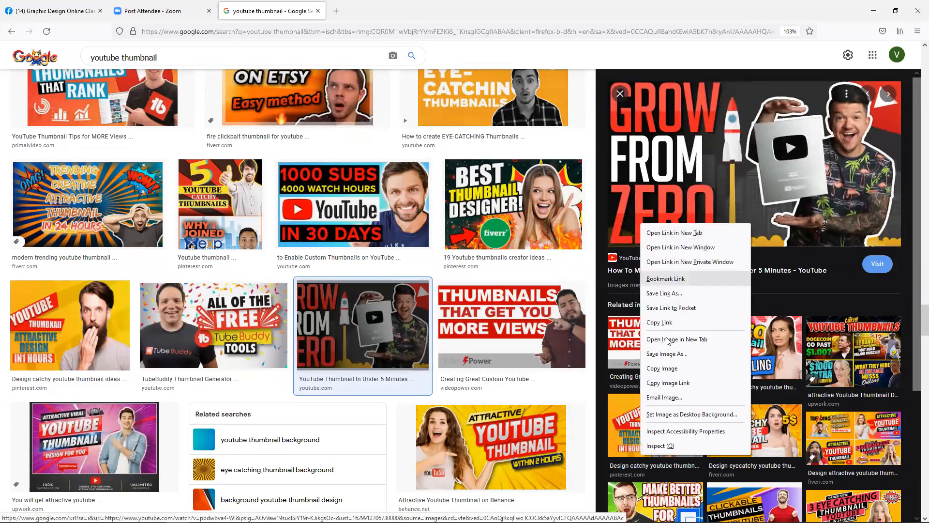
click(660, 368)
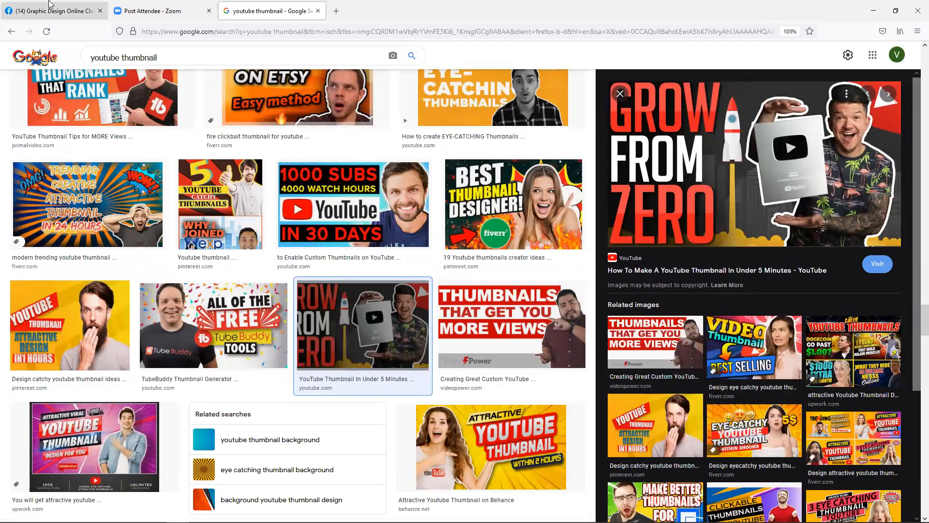
click(75, 7)
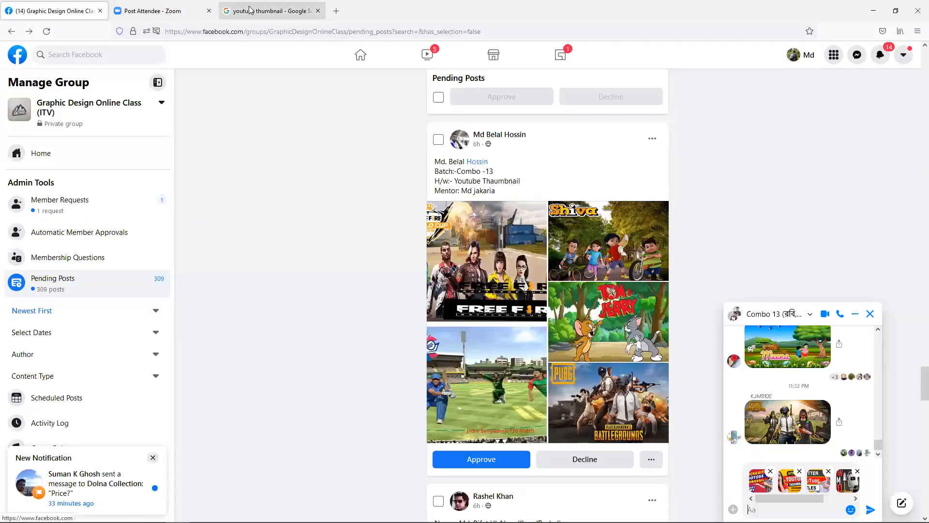
- Copy the 3 Eye Catching Thumbnail image and go back to the Facebook group page
click(271, 11)
scroll(683, 308, down, 3)
scroll(683, 308, down, 1)
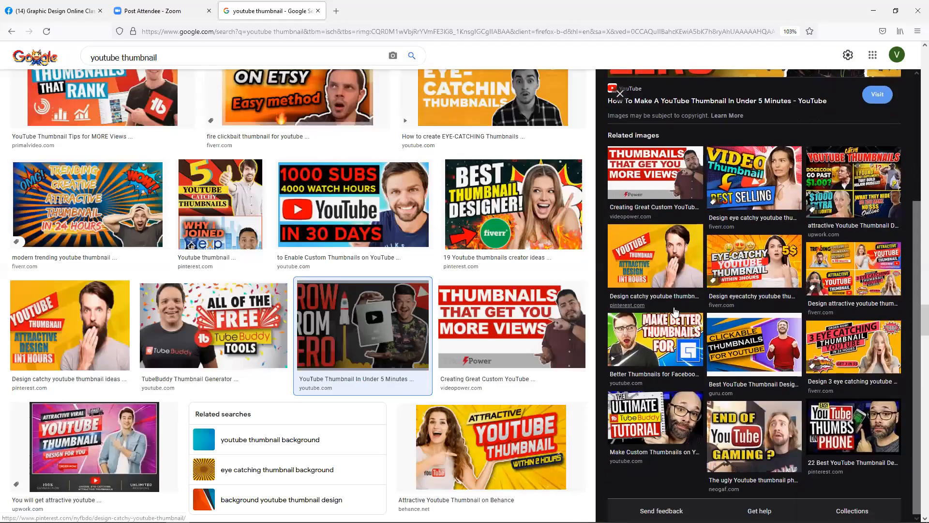
scroll(823, 394, down, 1)
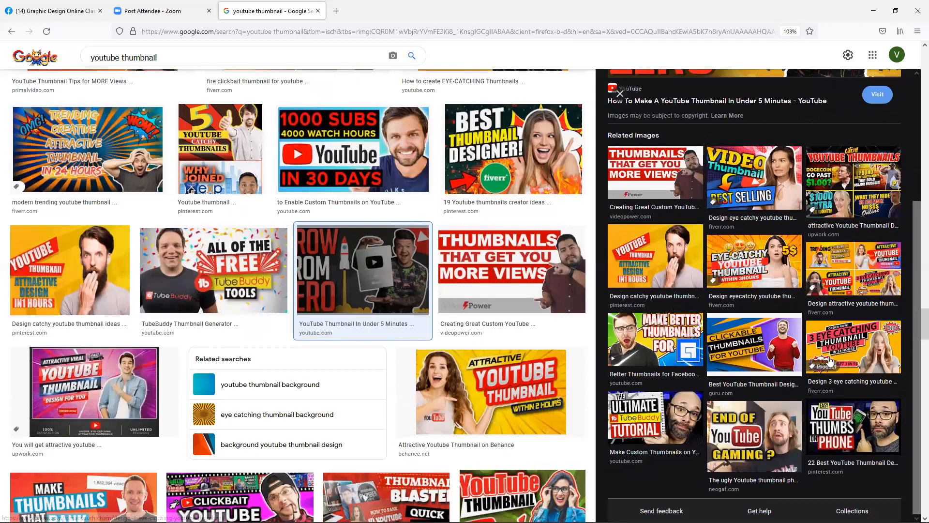
scroll(821, 375, down, 2)
click(853, 338)
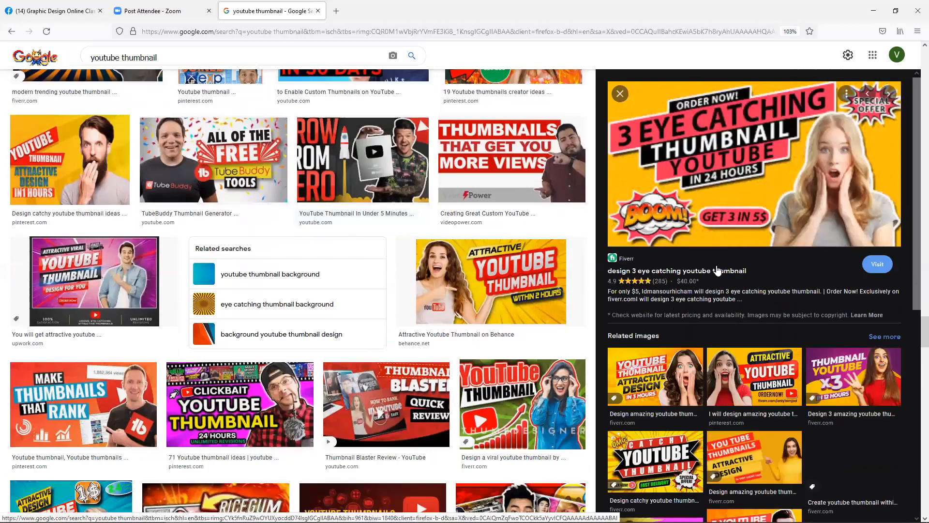
right_click(693, 167)
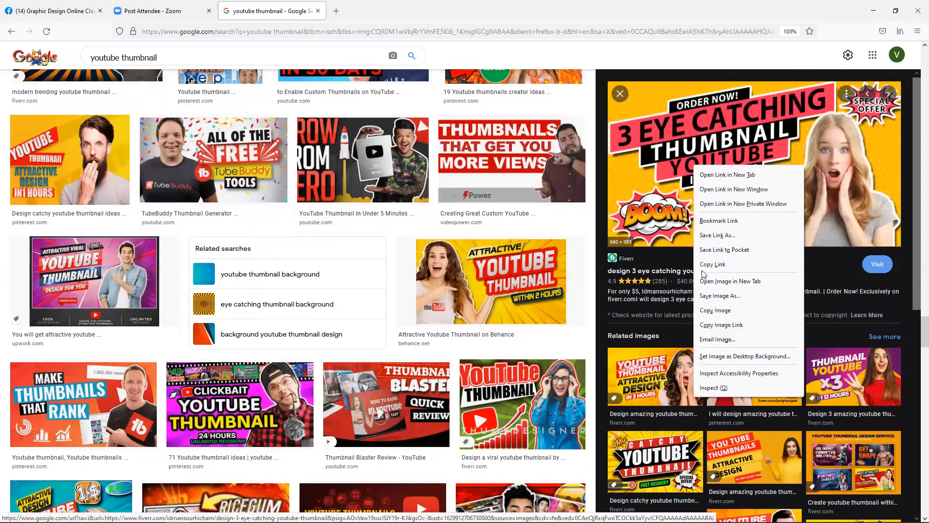
click(718, 310)
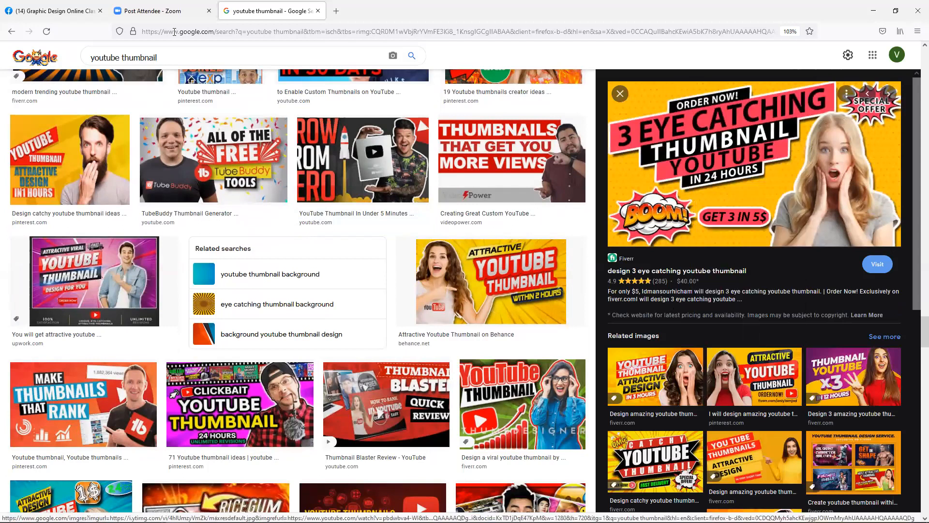
click(51, 11)
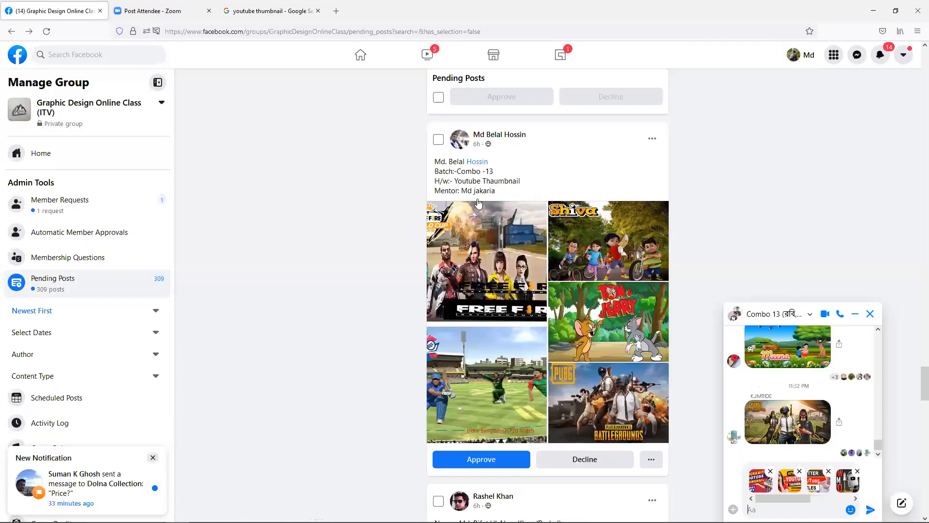
click(506, 256)
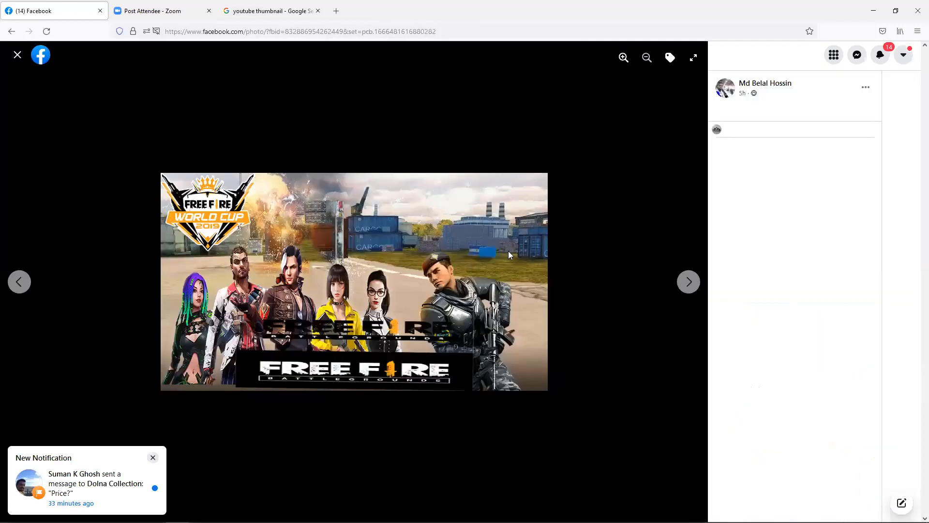
click(692, 282)
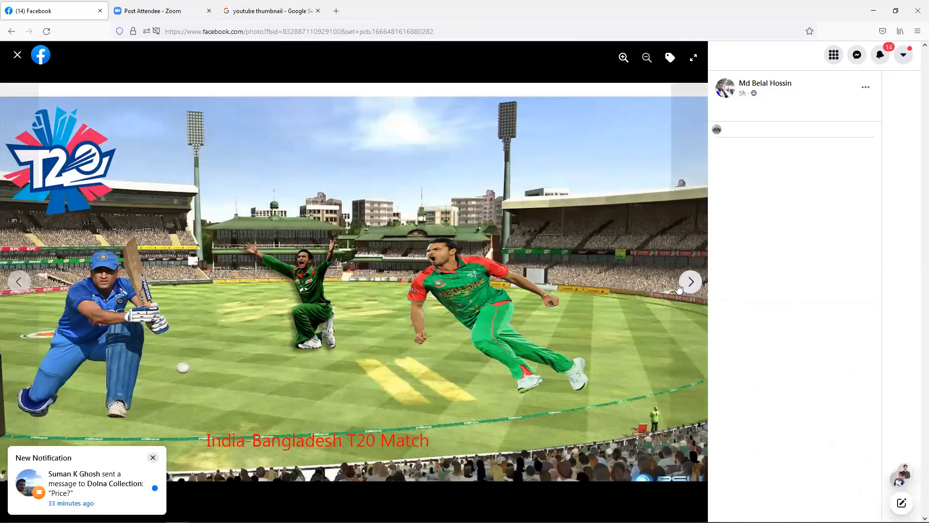
click(681, 289)
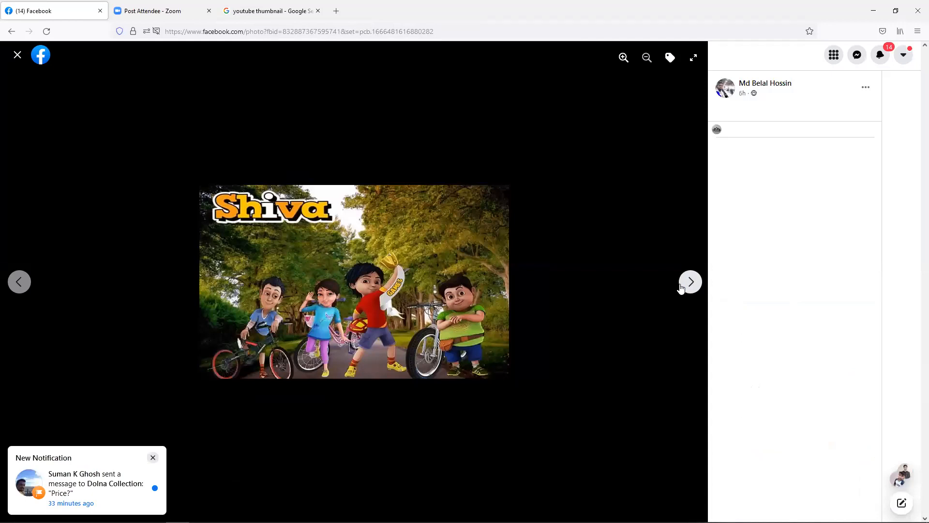
click(689, 281)
click(690, 282)
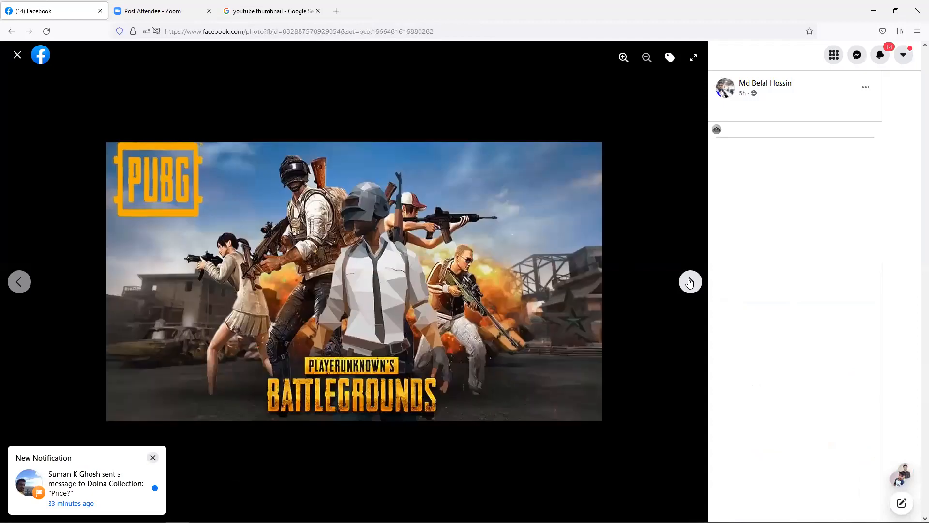
click(690, 281)
click(16, 56)
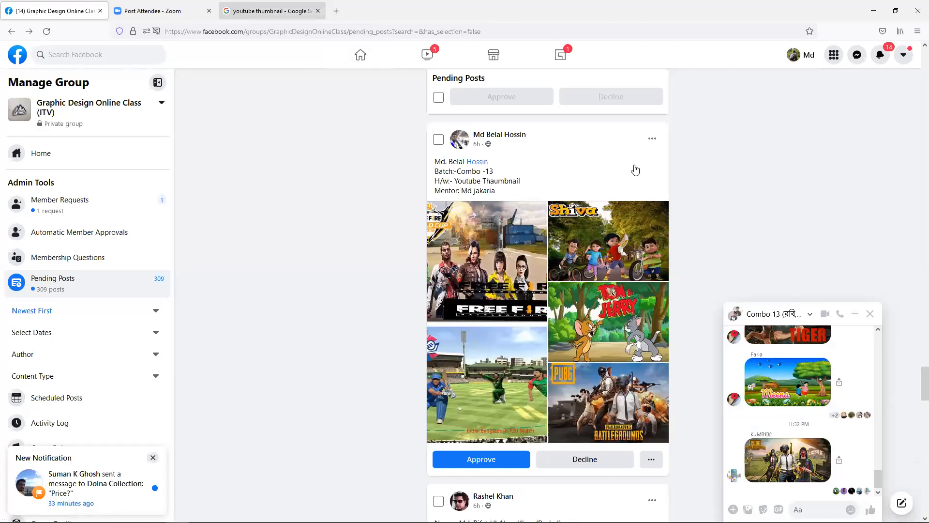
click(271, 11)
- Scroll far down the youtube thumbnail results and preview WorkChest's 'design eye catchy YouTube thumbnail' tile
scroll(736, 280, down, 3)
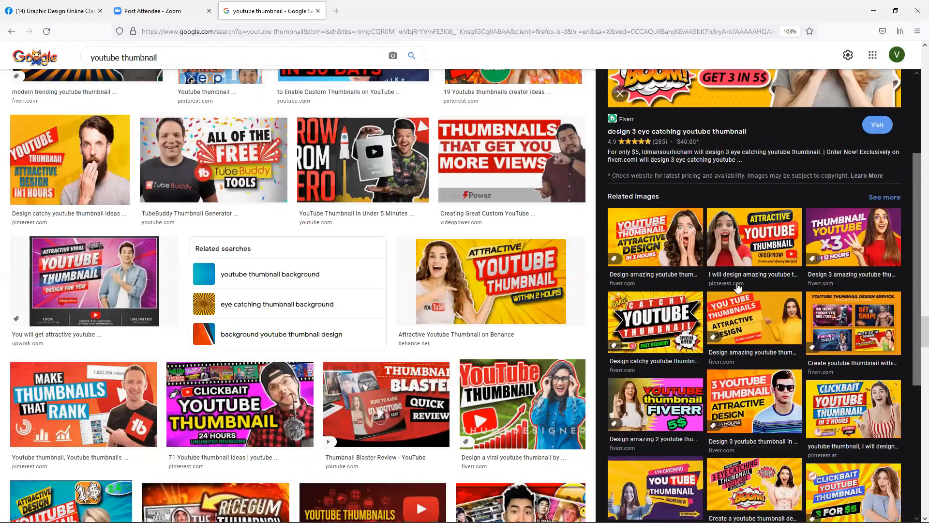
scroll(737, 287, down, 2)
scroll(738, 314, down, 4)
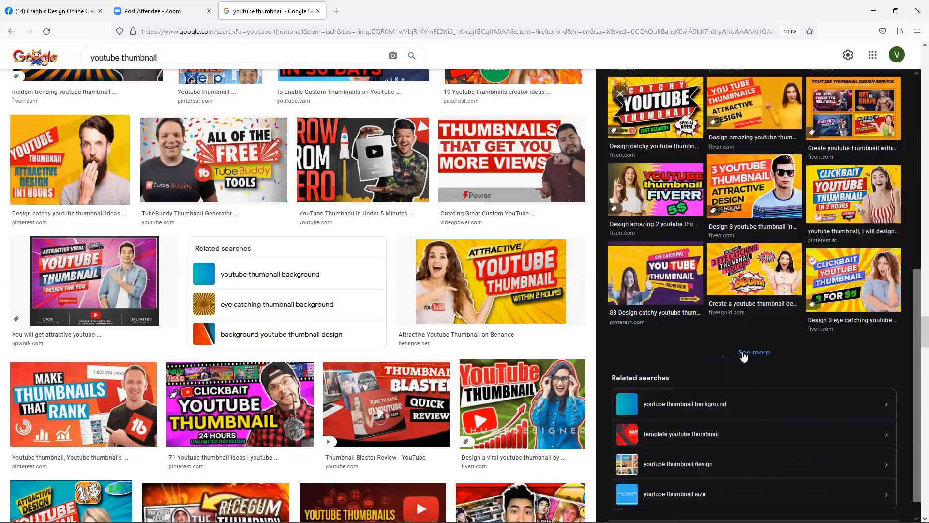
scroll(745, 354, down, 1)
scroll(723, 343, down, 2)
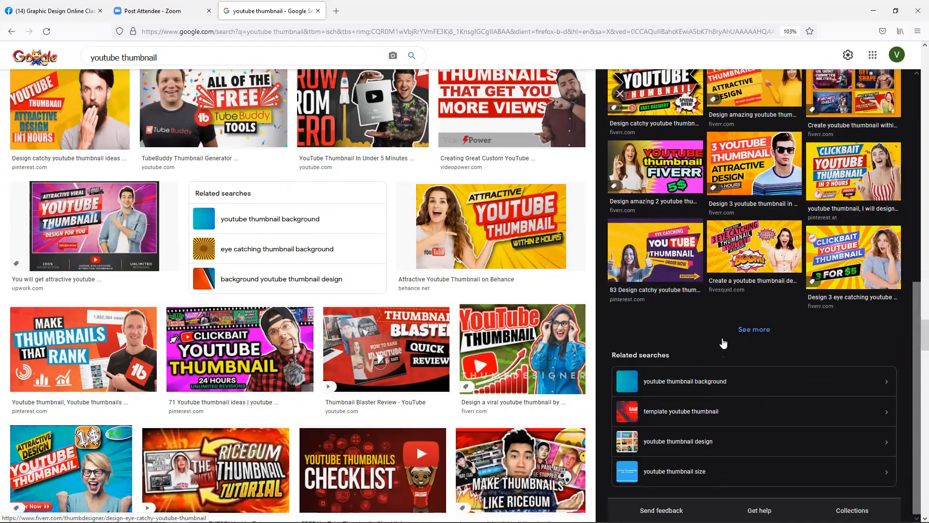
scroll(565, 352, down, 2)
scroll(566, 352, down, 8)
scroll(564, 352, down, 4)
scroll(563, 350, down, 6)
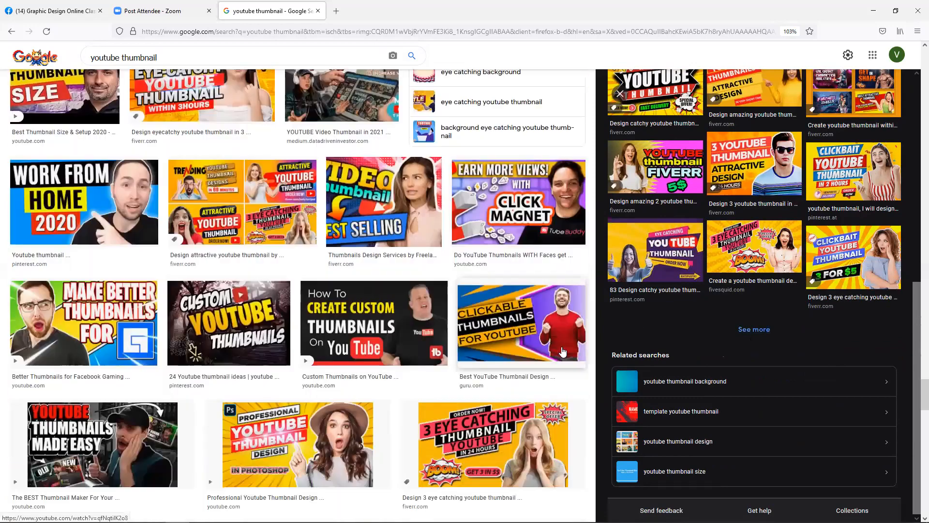
scroll(561, 351, down, 7)
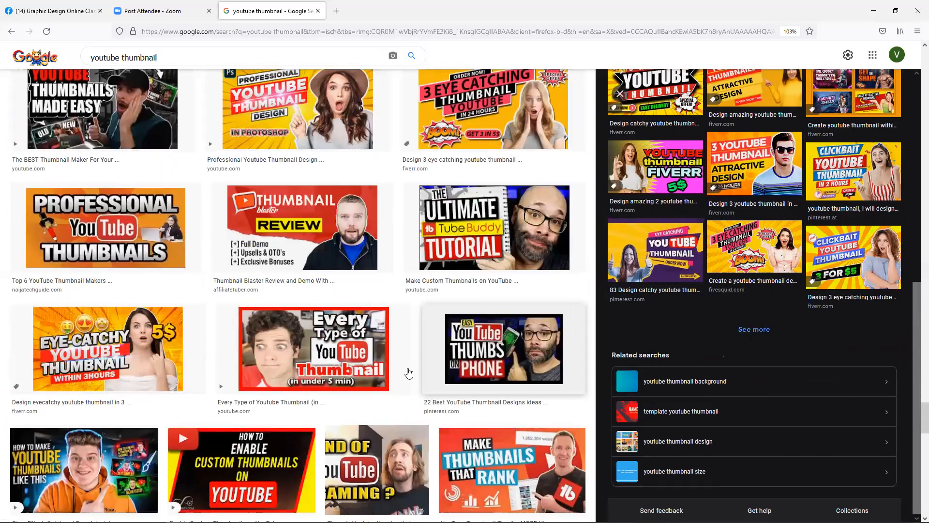
scroll(408, 372, down, 3)
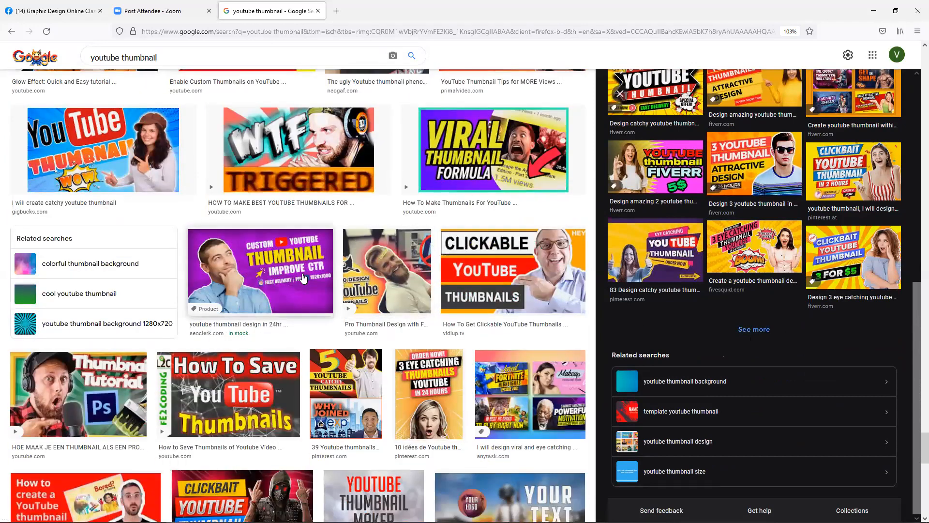
scroll(303, 277, down, 5)
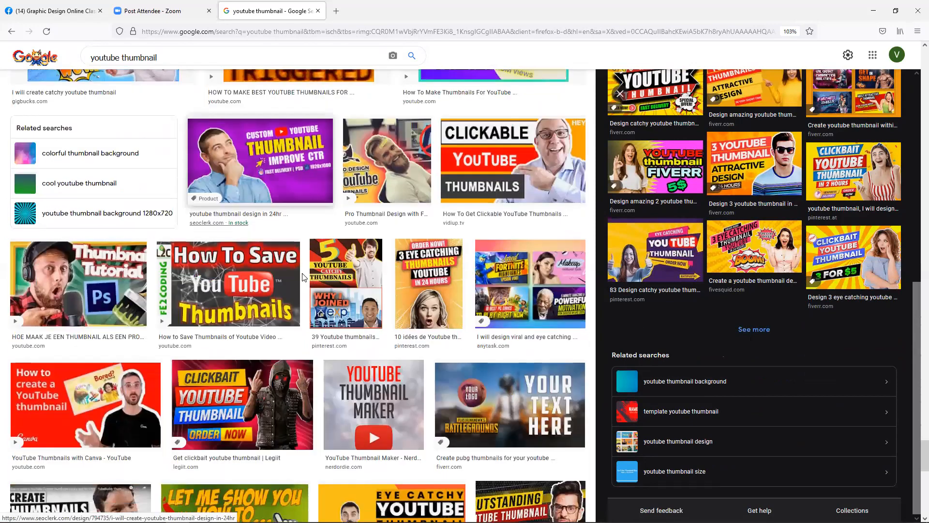
scroll(304, 277, down, 5)
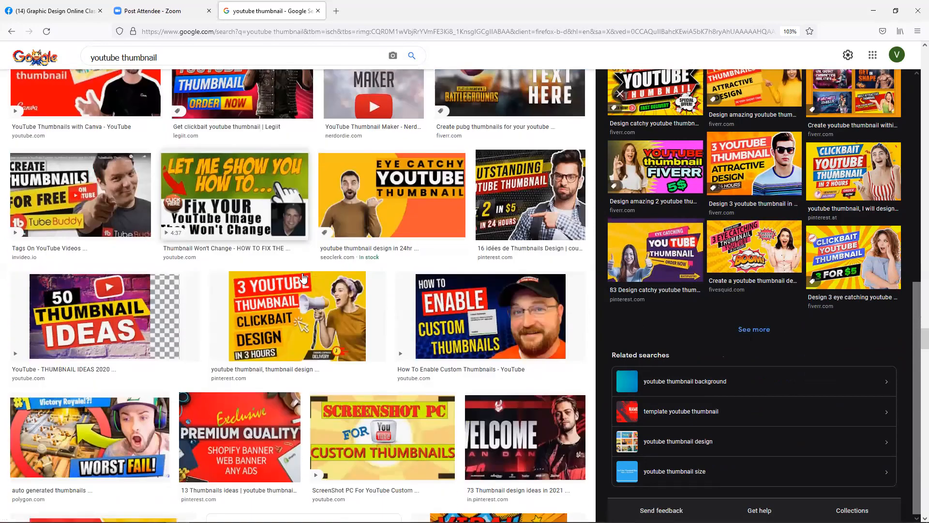
scroll(303, 277, down, 5)
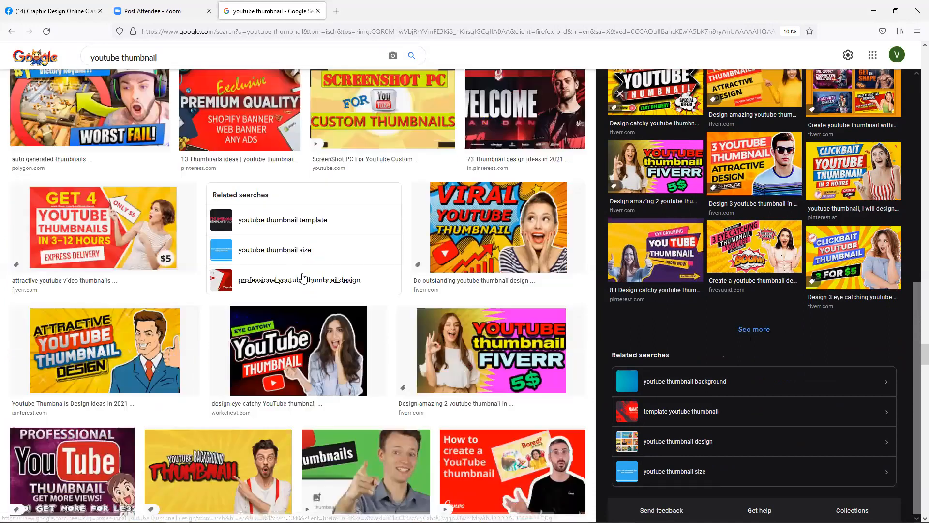
click(311, 315)
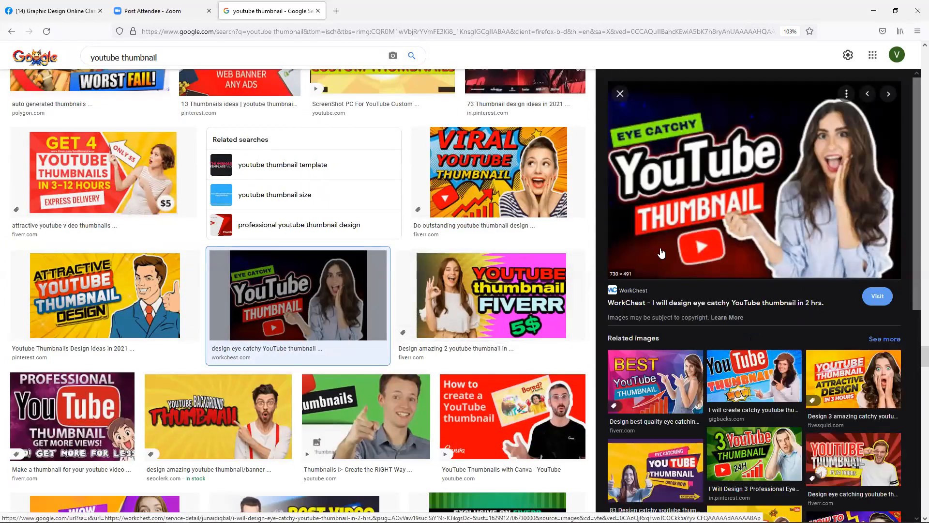
- Copy the WorkChest eye catchy thumbnail and paste it into the Combo 13 chat message
right_click(673, 203)
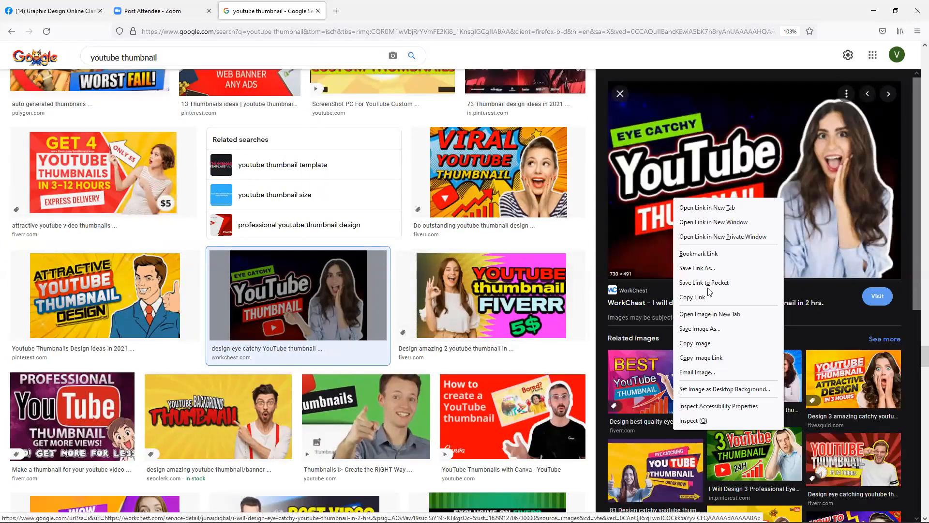
click(692, 340)
click(30, 5)
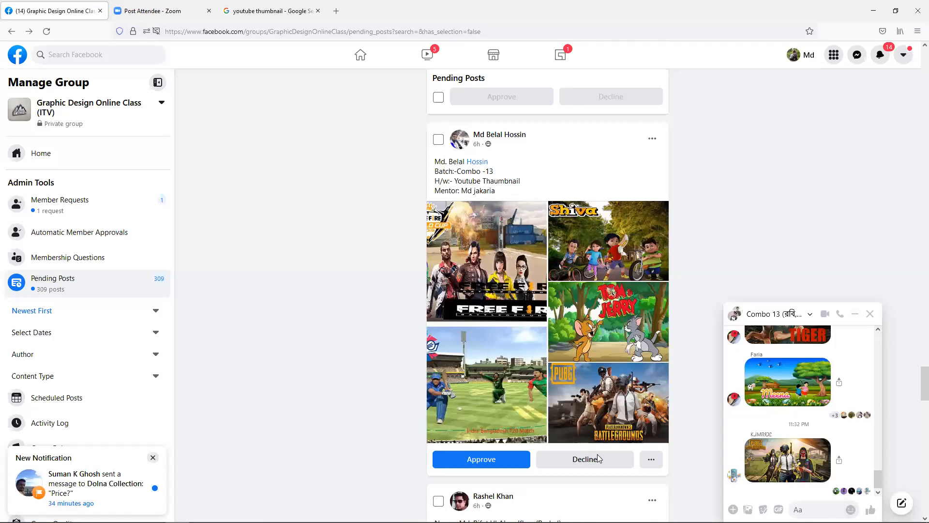
click(799, 509)
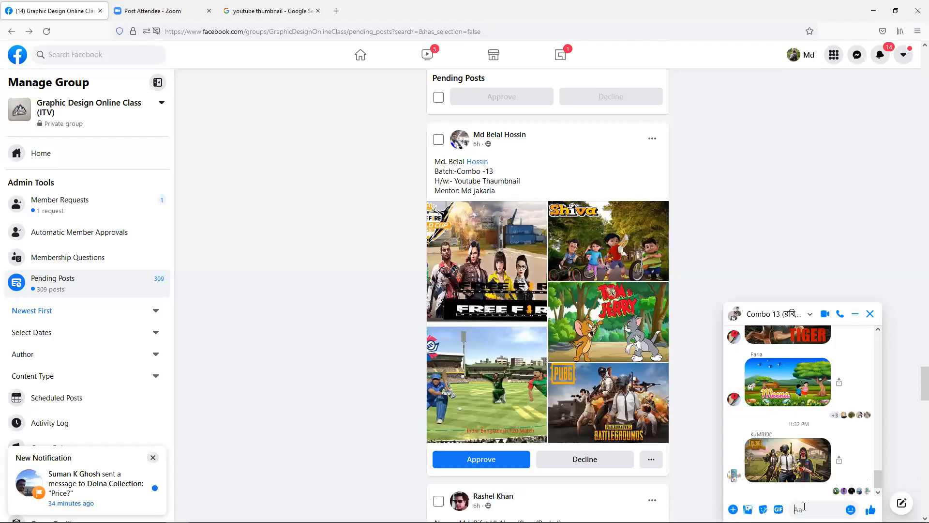
scroll(845, 499, up, 10)
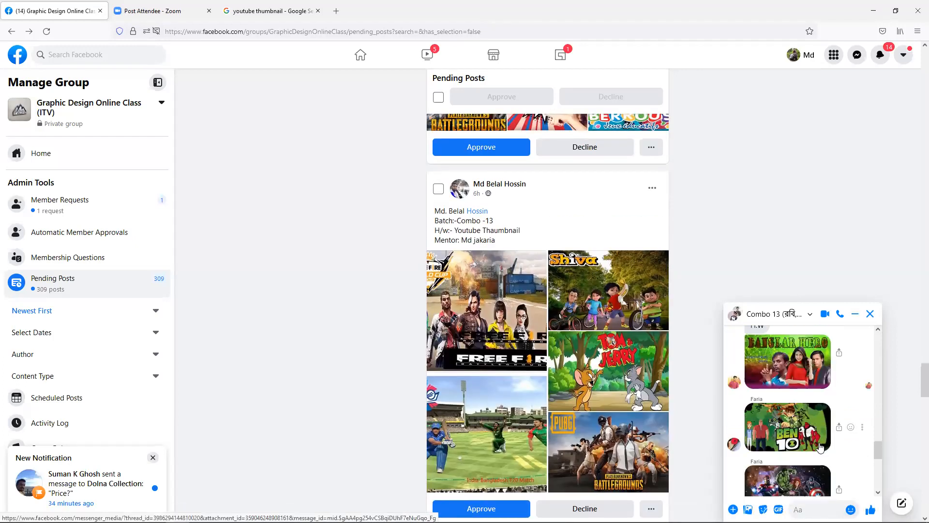
scroll(819, 443, down, 5)
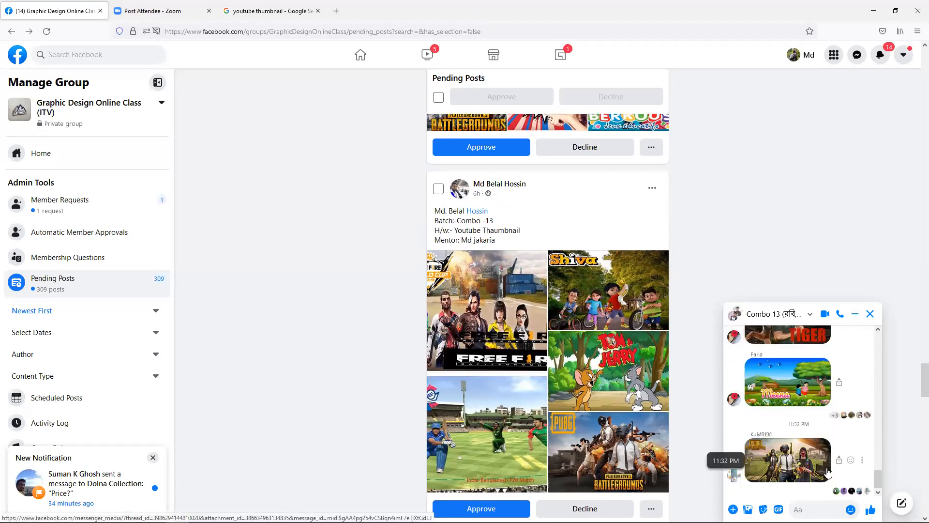
key(ctrl+v)
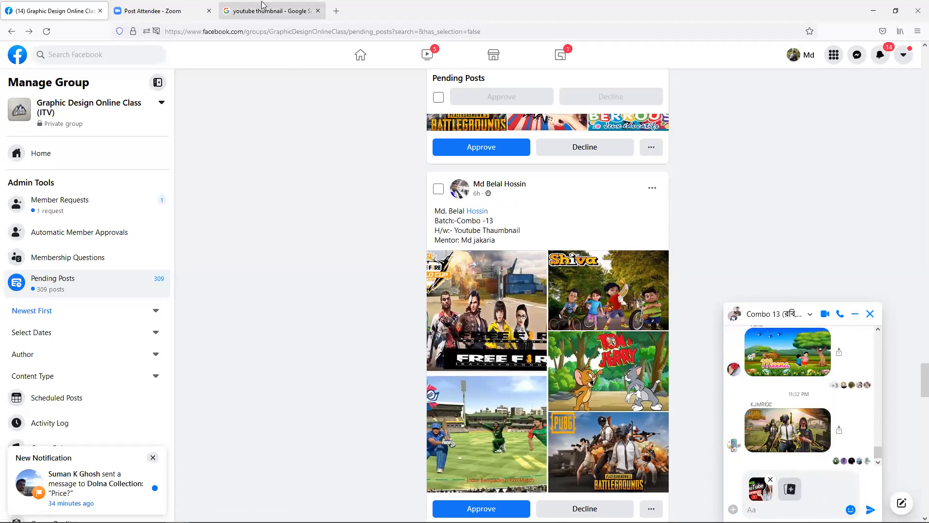
- Copy the 3 Eye Catching and Grow From Zero thumbnails into the chat
click(262, 7)
click(14, 31)
right_click(644, 149)
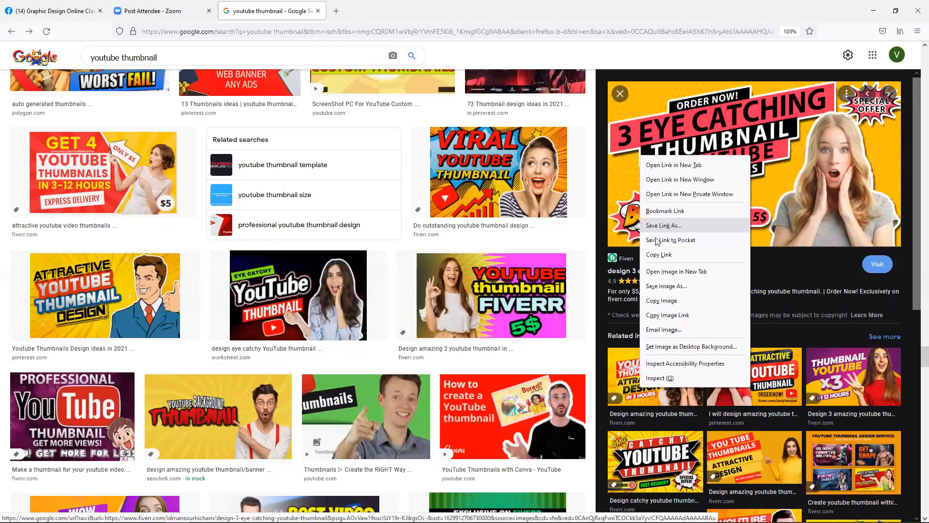
click(660, 297)
click(86, 7)
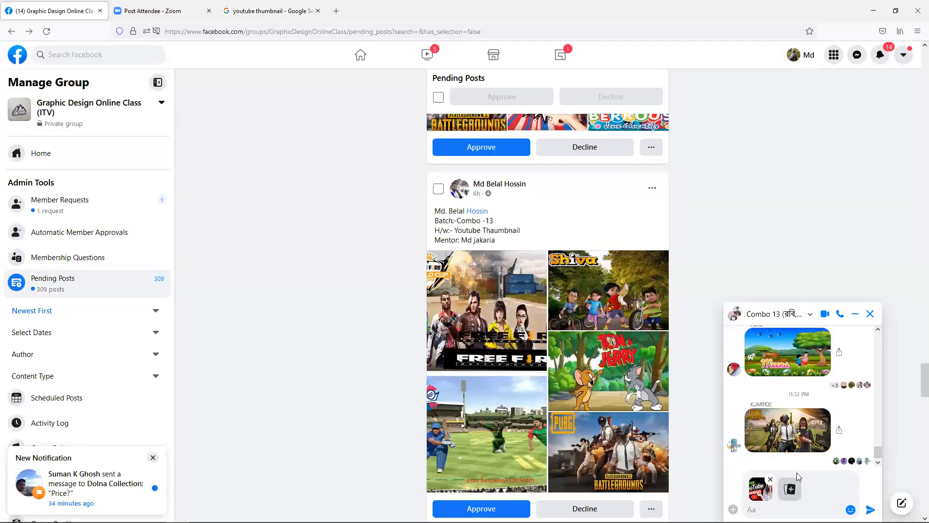
click(272, 8)
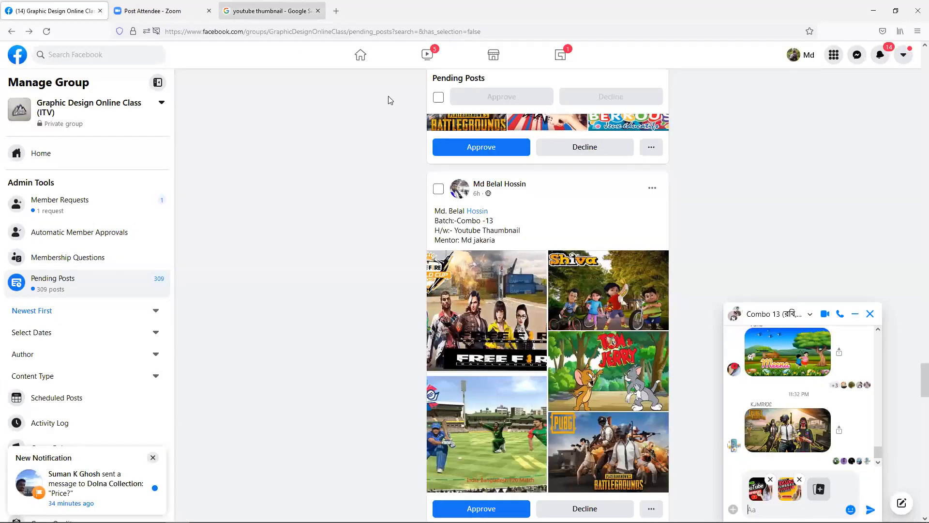
click(11, 31)
right_click(700, 198)
click(723, 330)
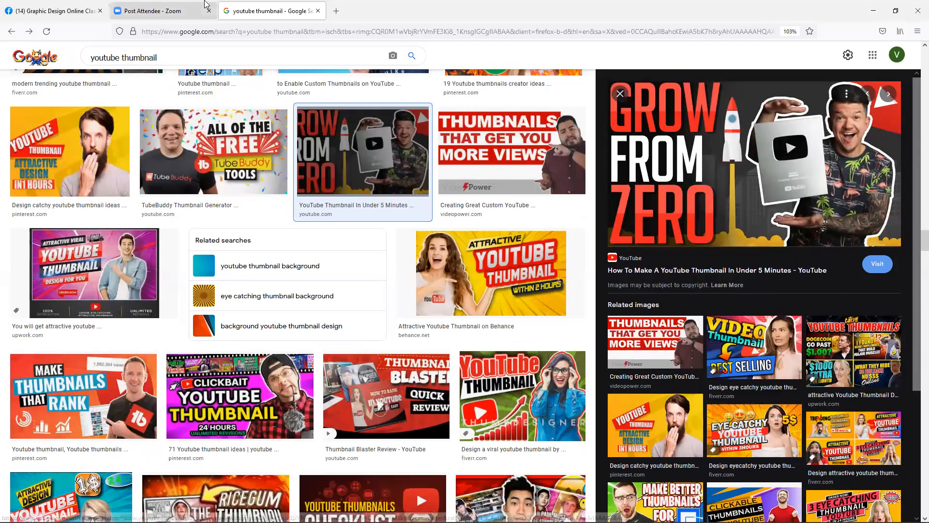
click(30, 7)
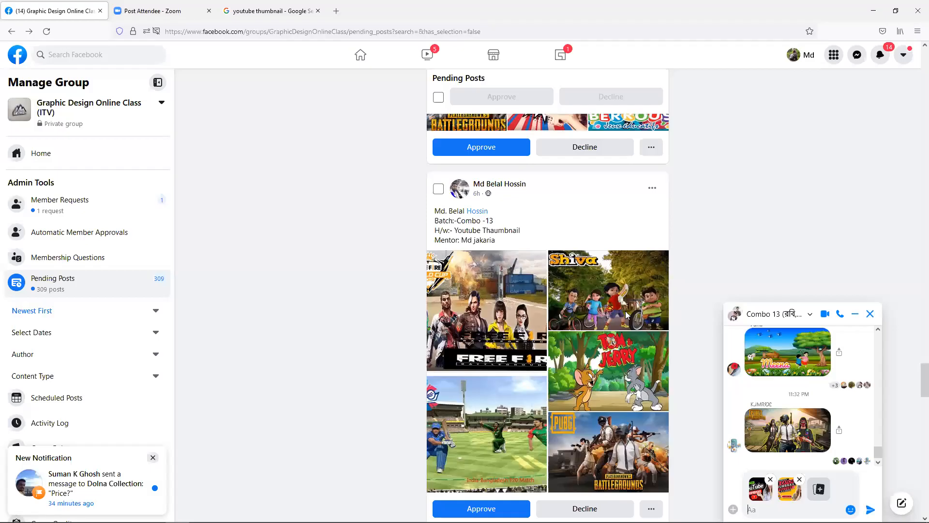
- Copy the Attractive YouTube Thumbnail image for the group chat
click(247, 10)
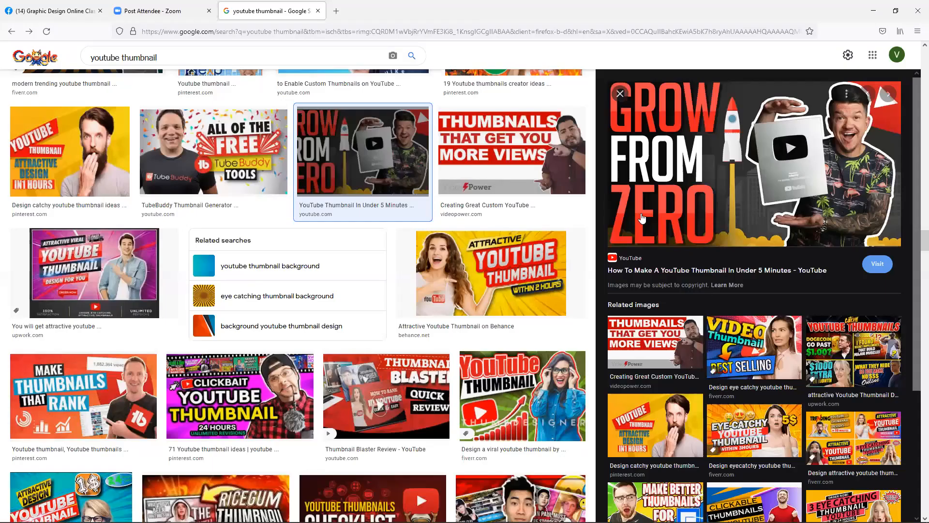
click(11, 31)
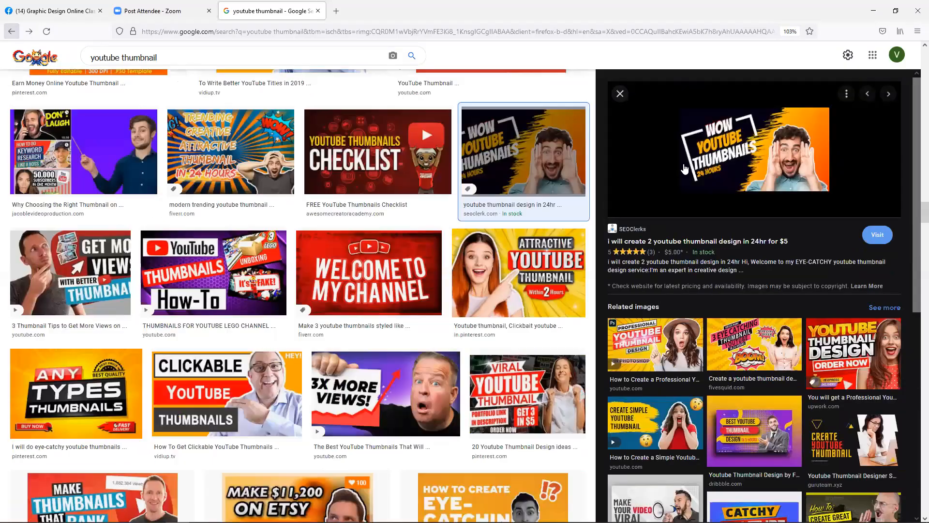
click(11, 31)
right_click(728, 155)
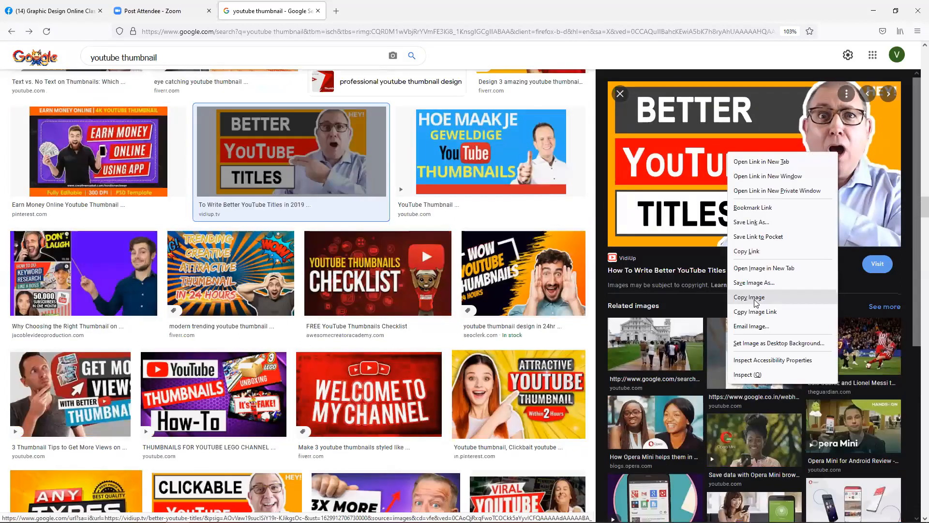
click(31, 8)
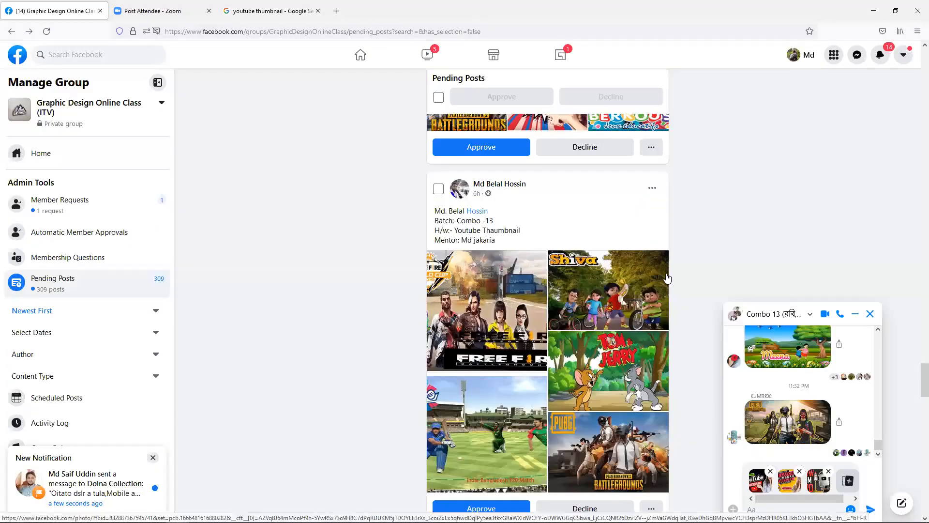
click(269, 11)
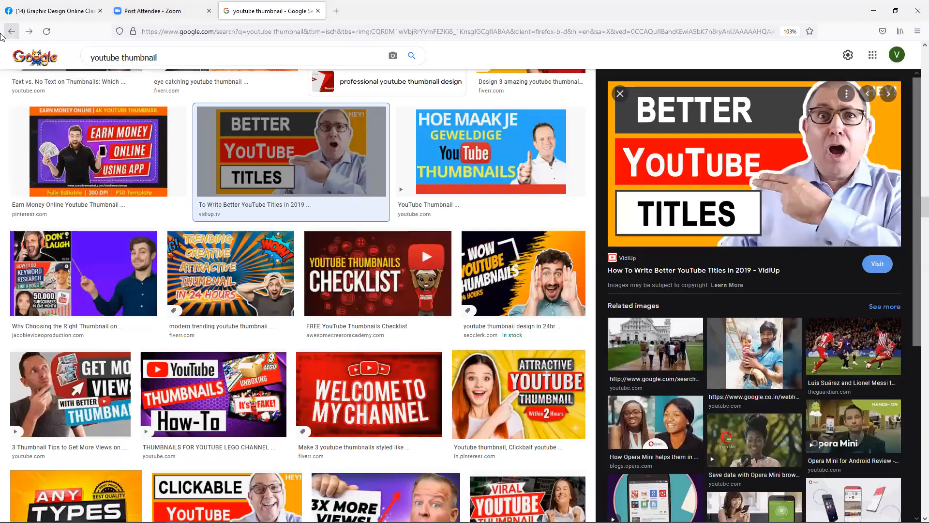
click(10, 32)
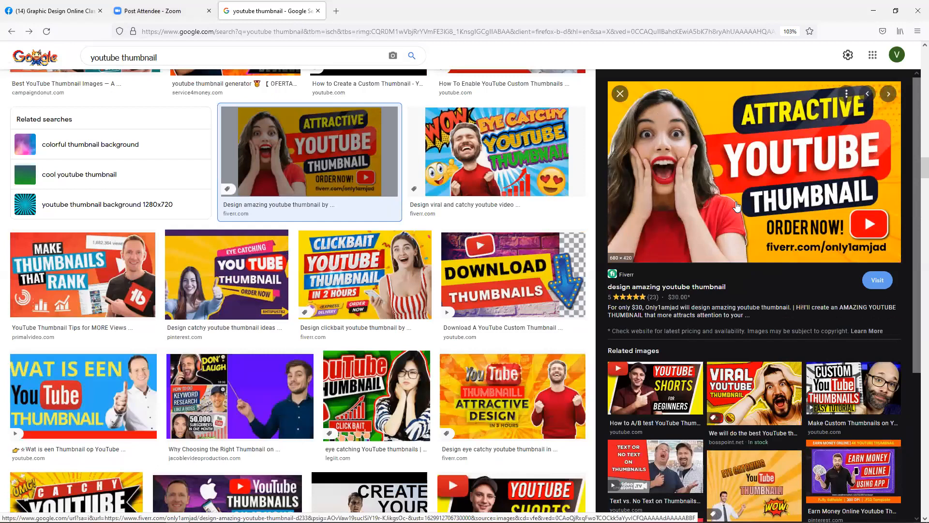
right_click(736, 206)
click(760, 349)
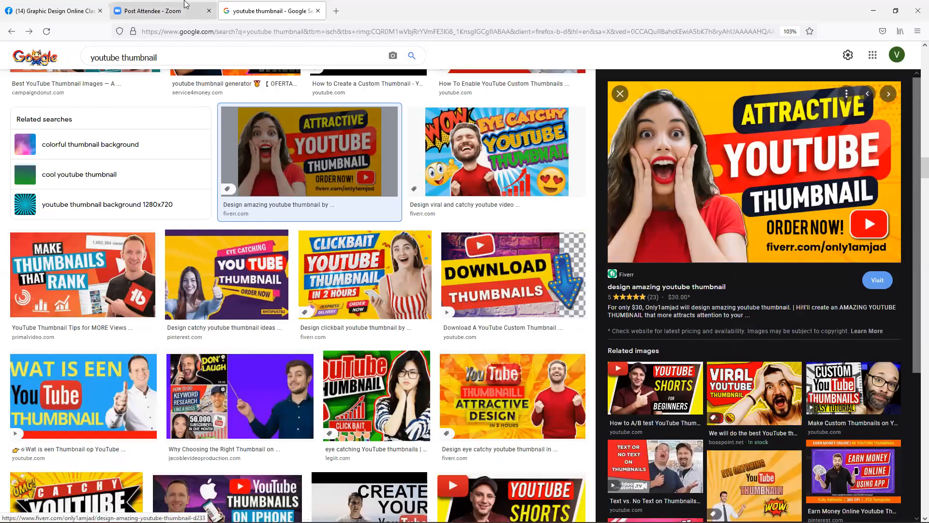
click(44, 14)
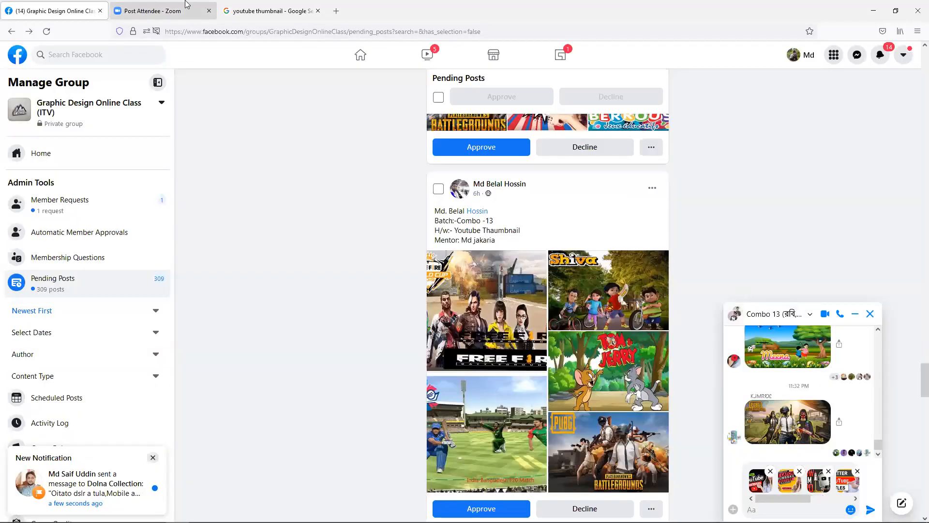
- Add the CLICKBAIT thumbnail and send the batch of reference thumbnails
click(269, 11)
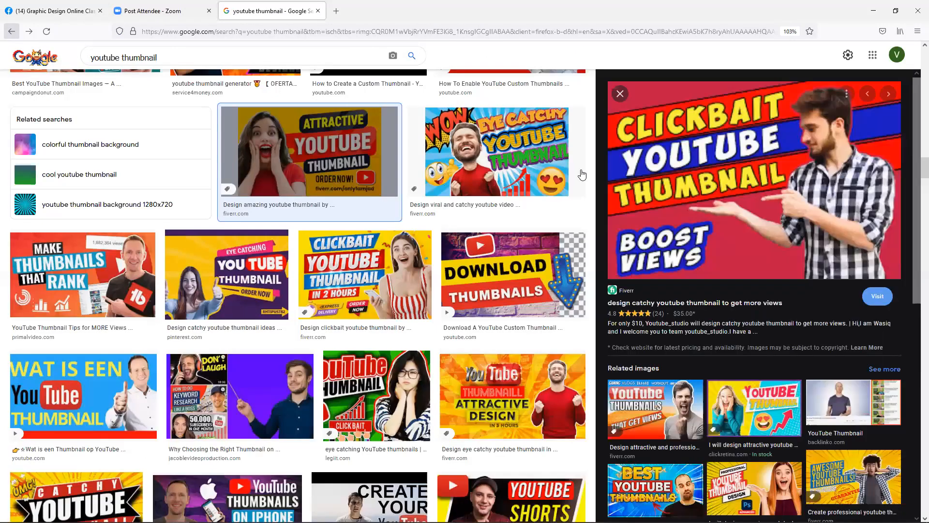
right_click(663, 170)
click(693, 316)
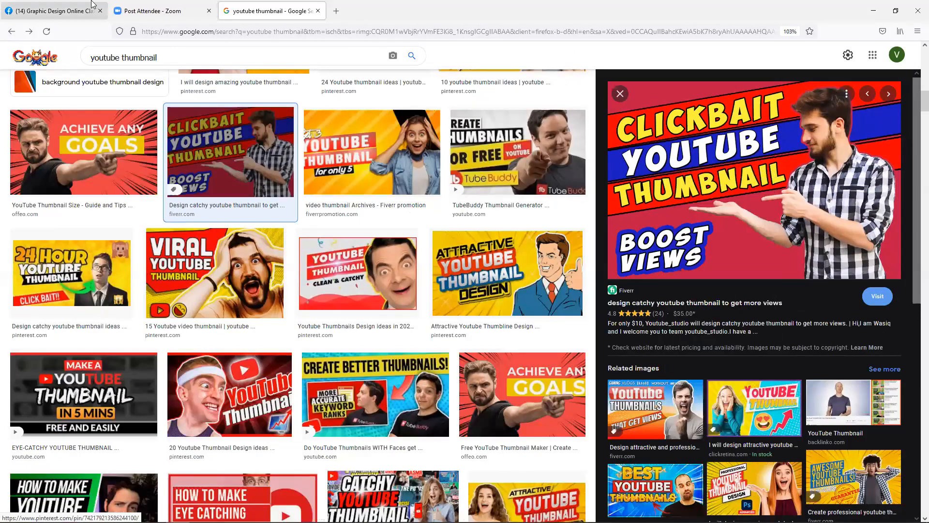
click(59, 11)
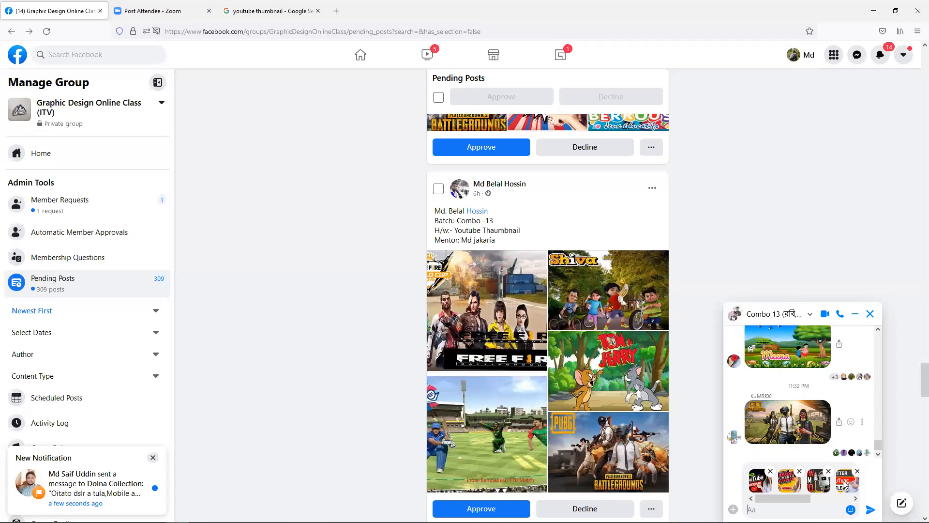
key(Return)
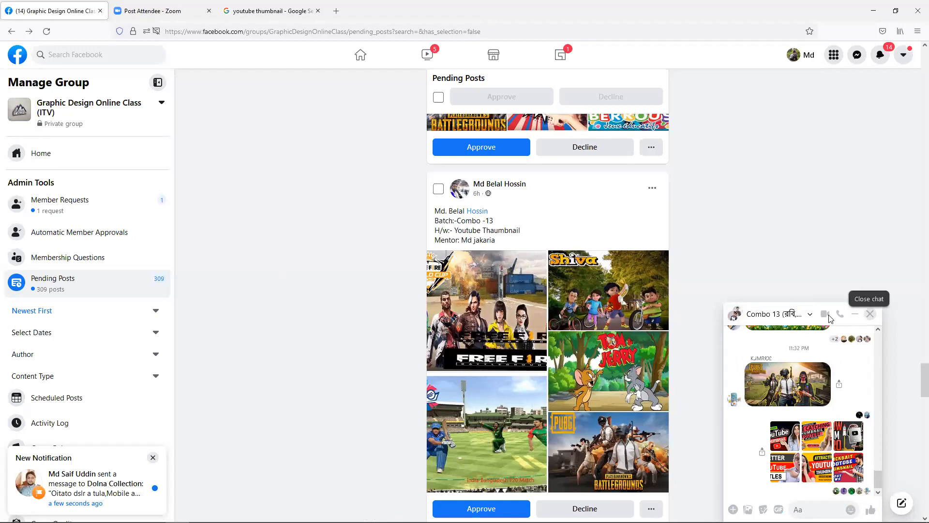
- Close the class group chat and copy the group's web address up to its name
click(869, 314)
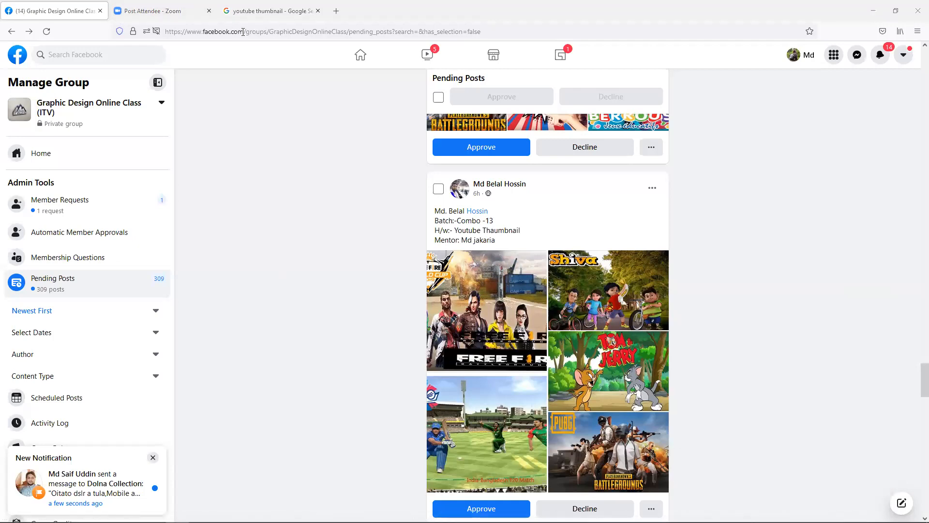
drag(348, 31, 89, 5)
right_click(217, 35)
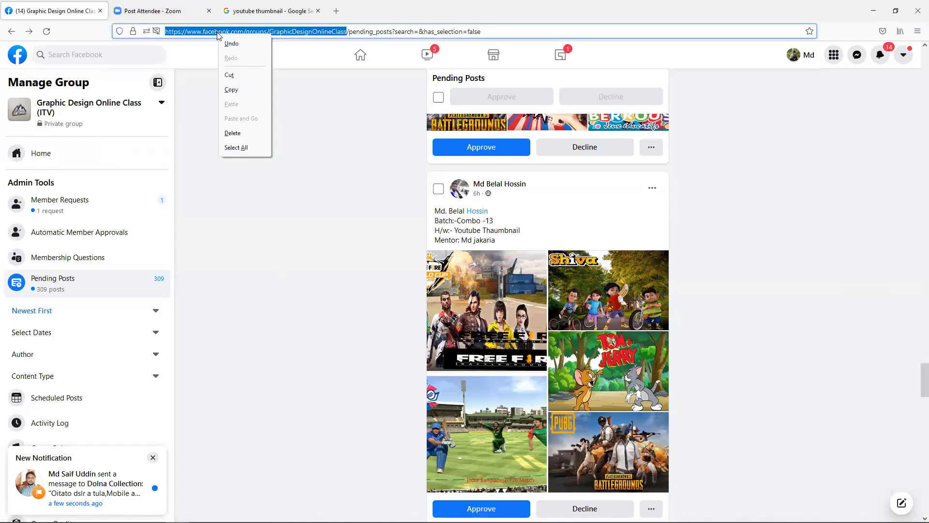
click(240, 90)
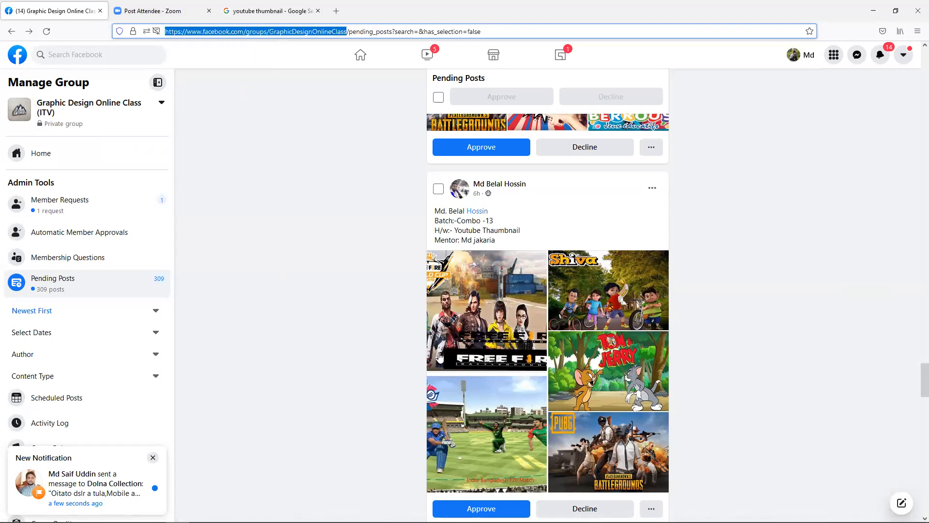
- Minimize Firefox so the Photoshop window shows
key(alt+Tab)
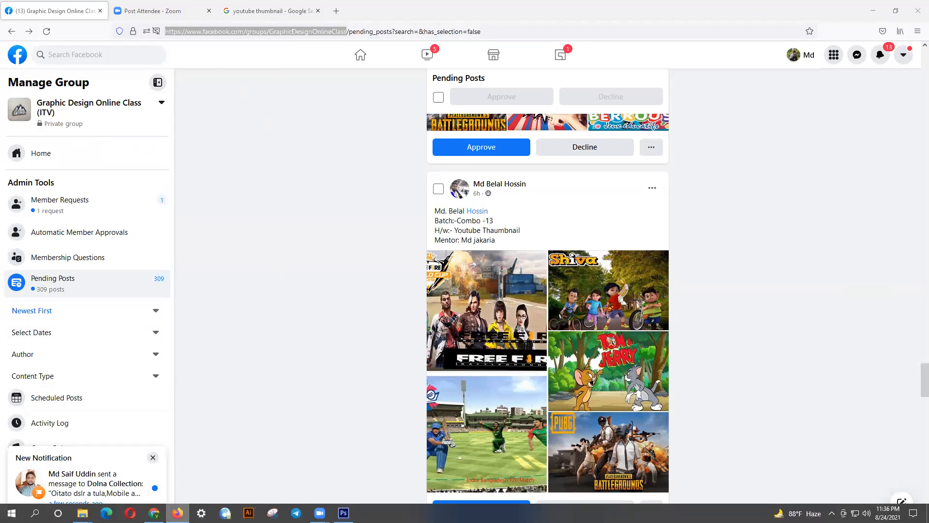
click(48, 4)
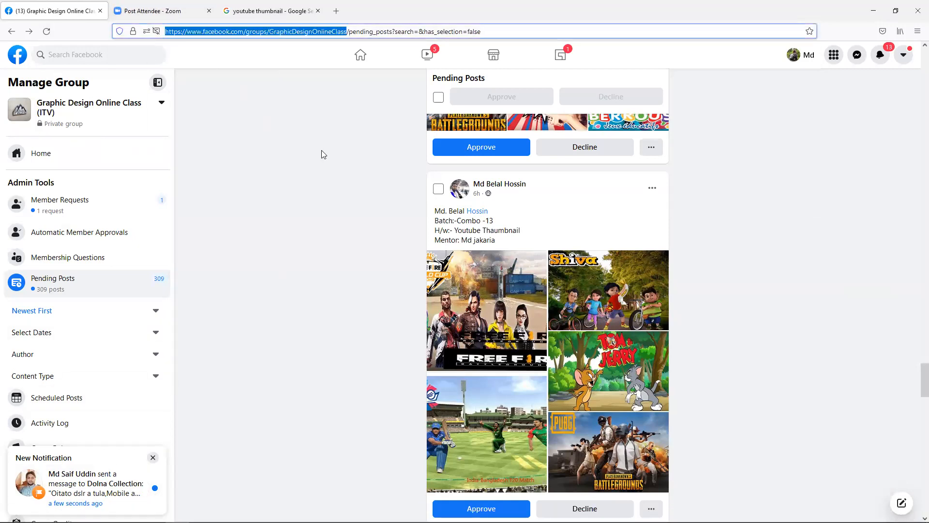
click(873, 10)
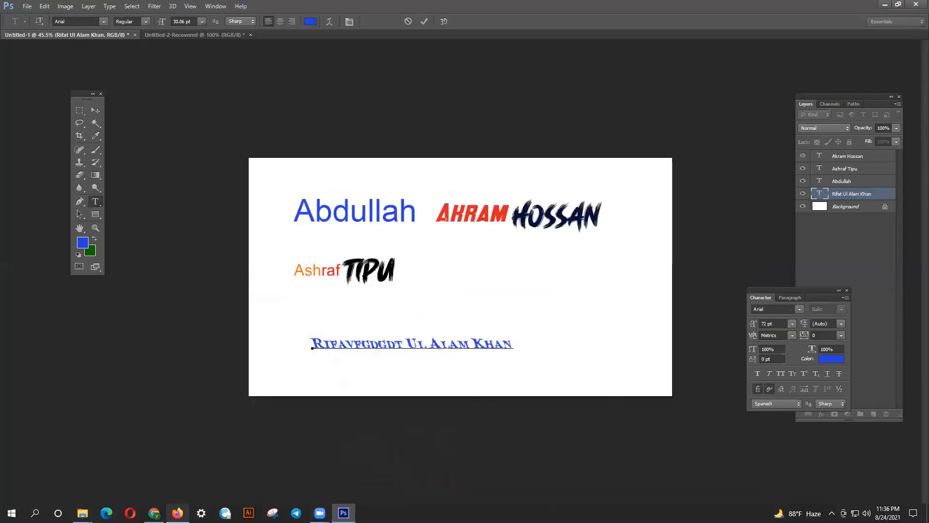
- Paste and send the Graphic Design Online Class group link in the Combo 13 Messenger chat
click(178, 512)
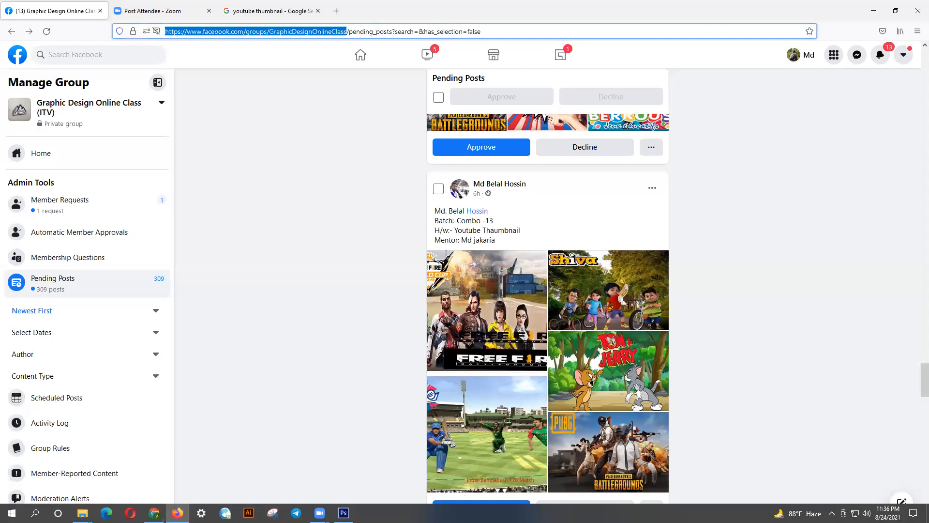
click(156, 511)
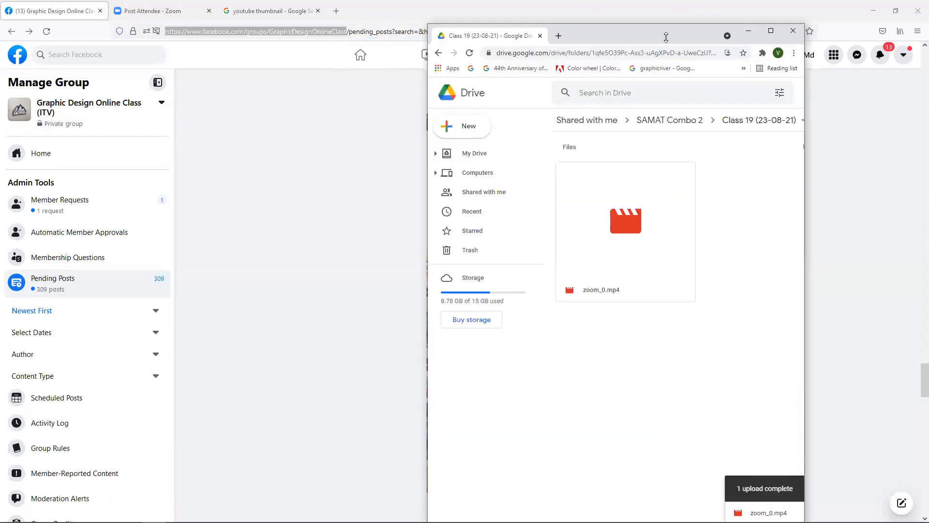
click(759, 31)
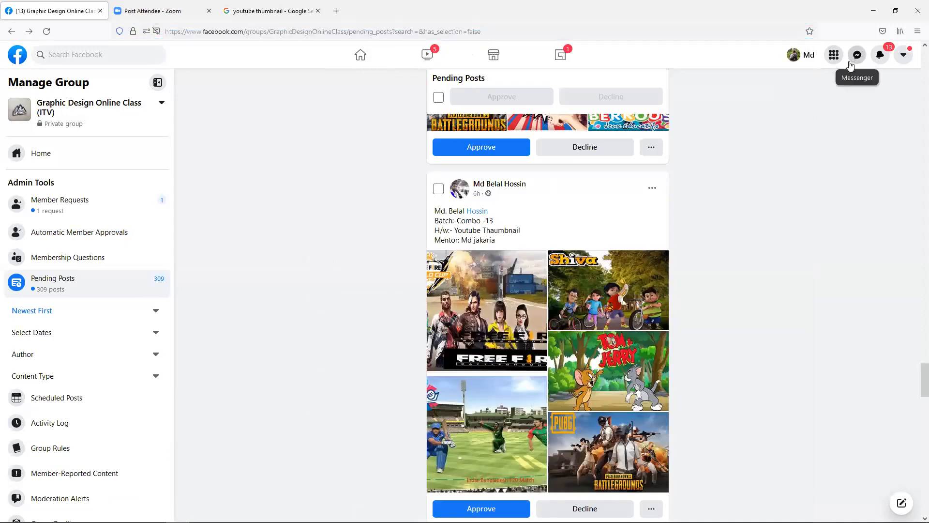
click(855, 56)
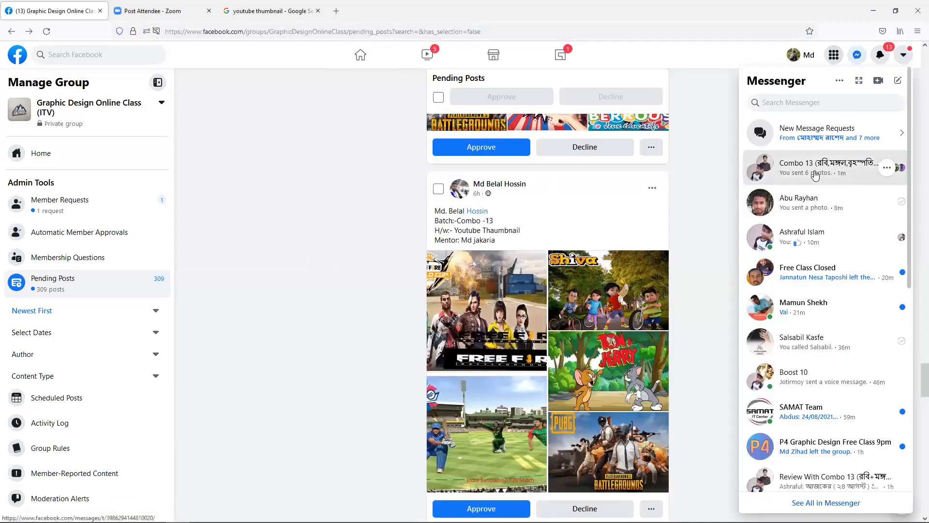
key(ctrl+v)
key(Return)
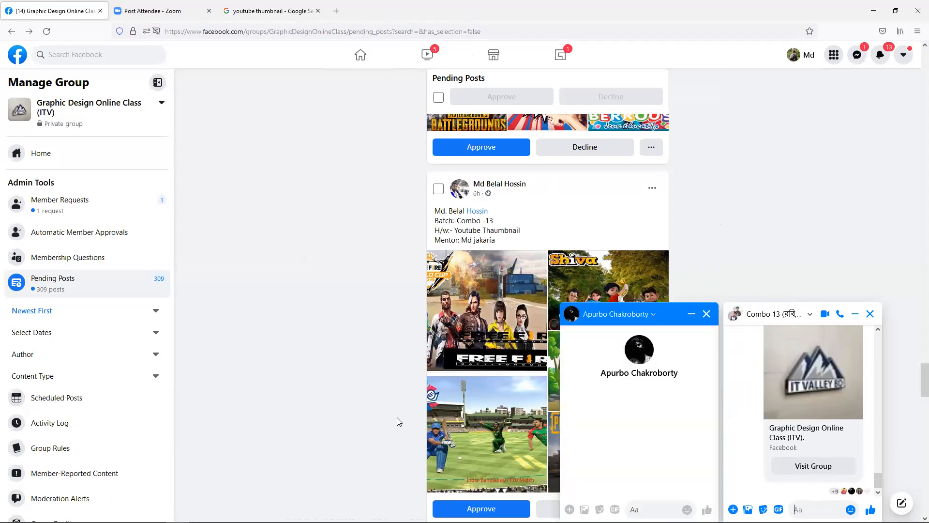
- Close the one-to-one, Combo 13 and Combo 13 Dues chat windows
click(708, 314)
click(869, 314)
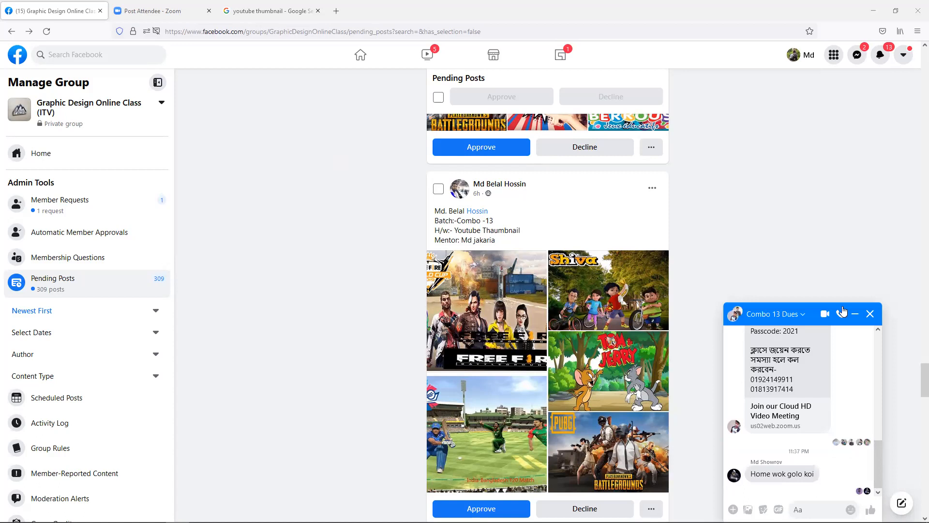
click(870, 316)
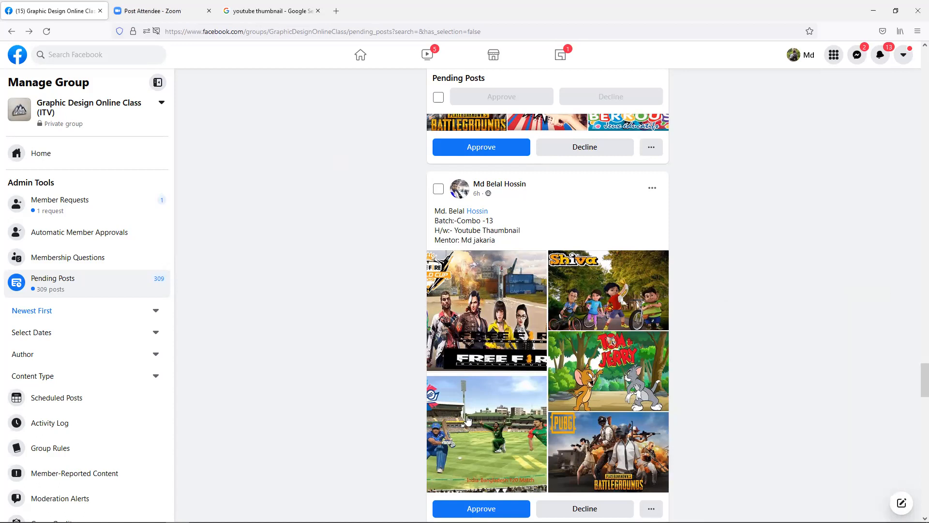